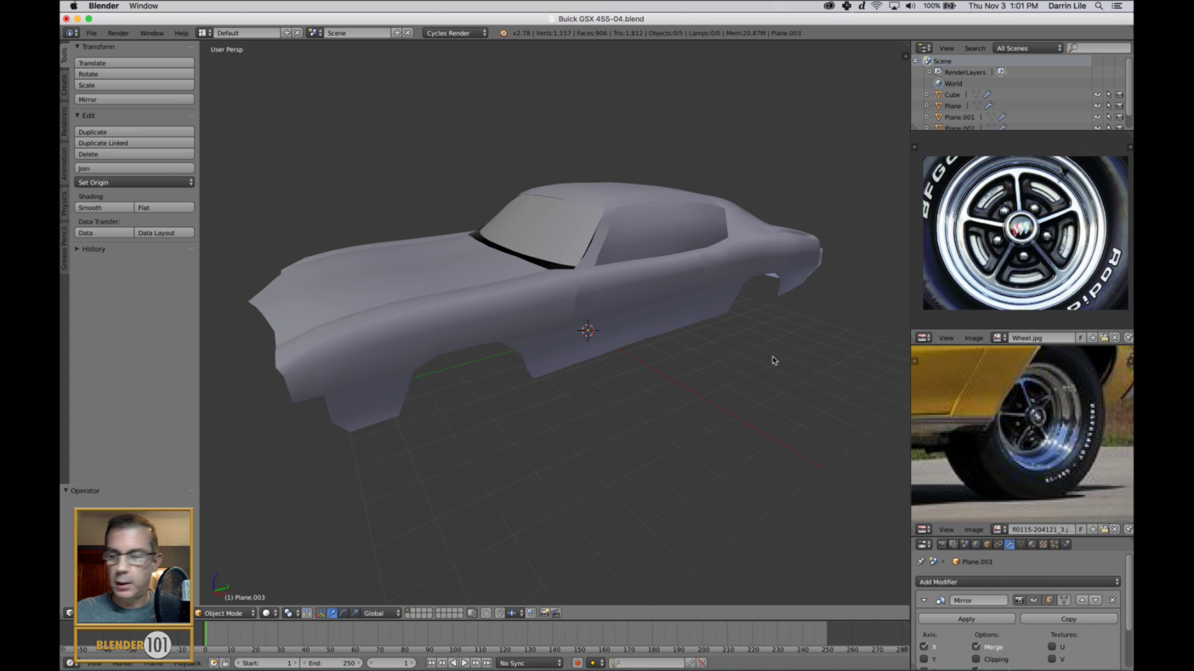
Step: Place the 3D cursor at the hub centre of the front wheel on the blueprint in the right orthographic wireframe view
key(KP_3)
key(KP_5)
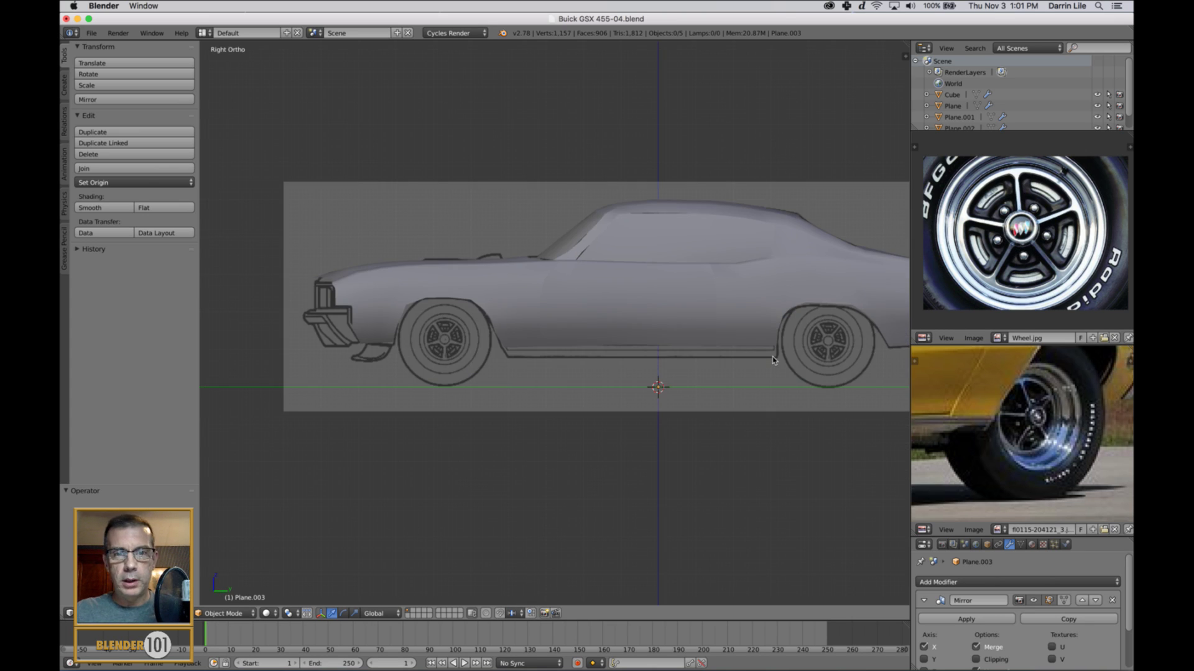
key(z)
scroll(620, 371, up, 2)
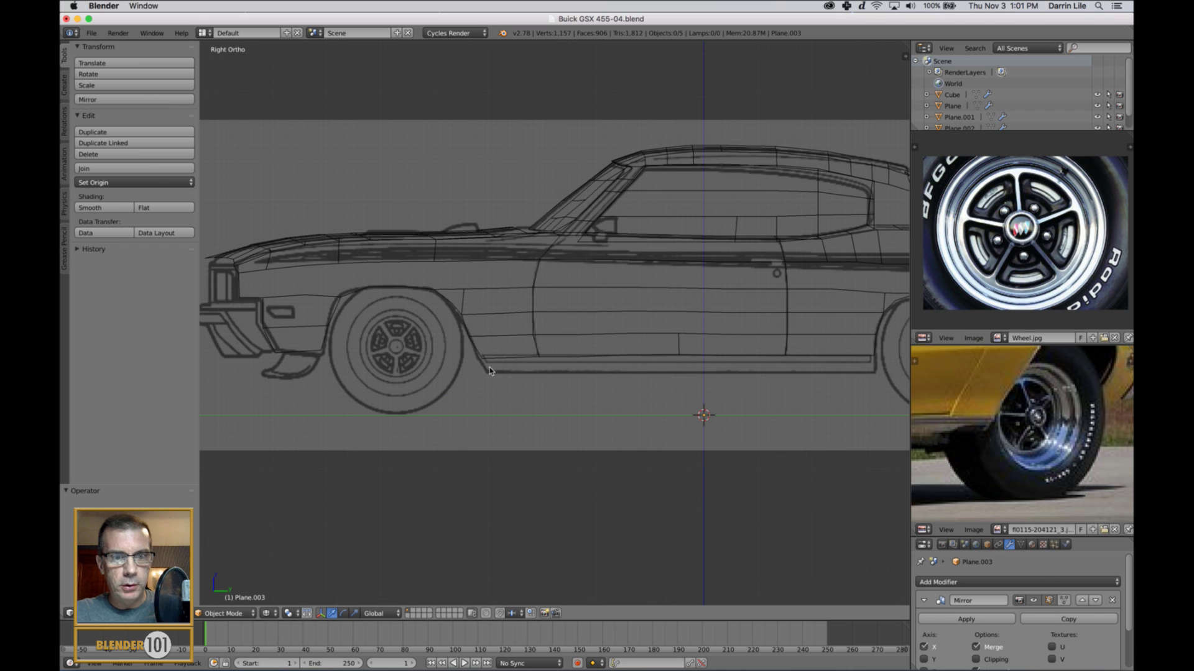
shift+middle_drag(491, 348, 669, 322)
scroll(669, 322, up, 4)
shift+middle_drag(644, 378, 640, 390)
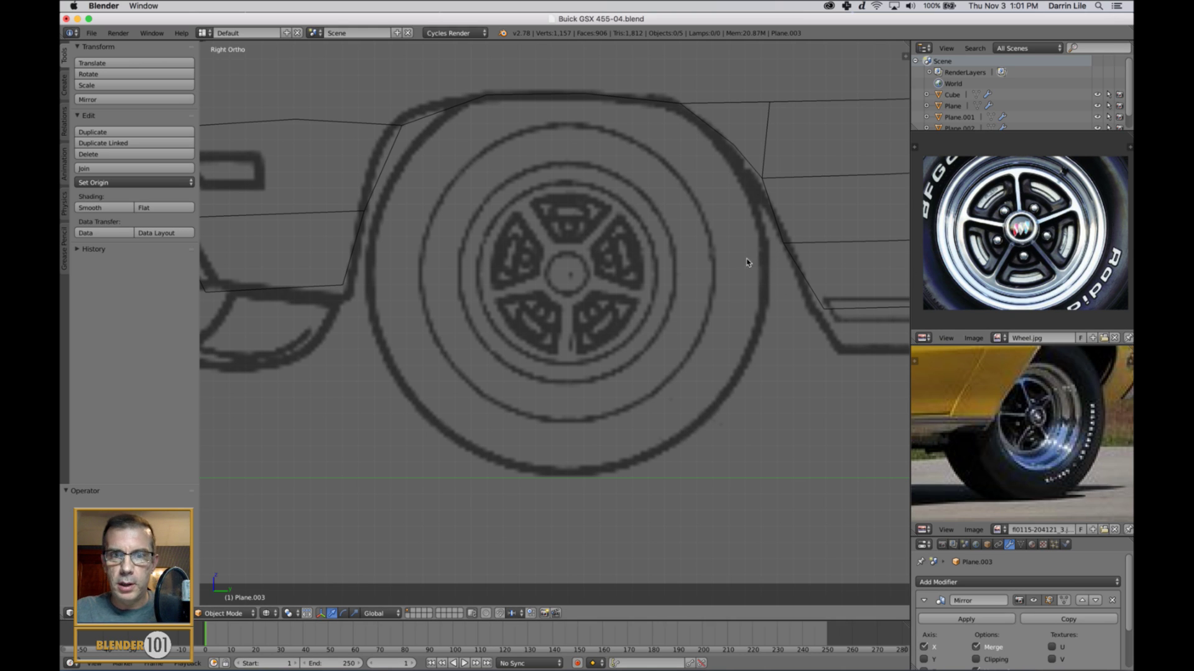
scroll(685, 268, down, 4)
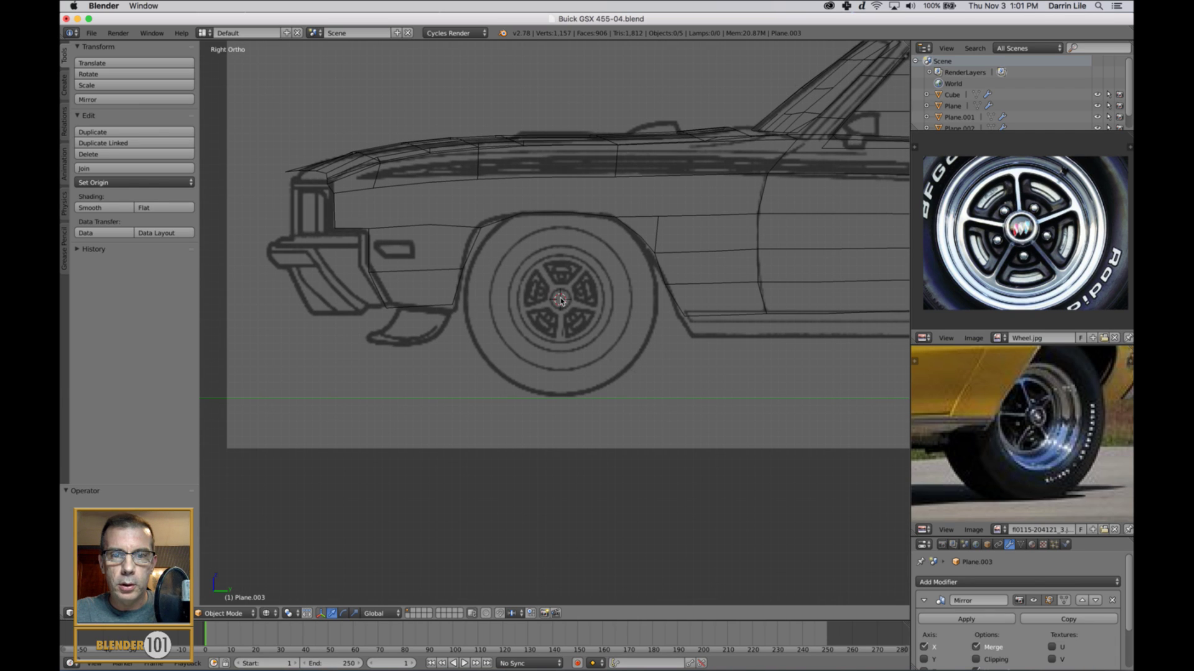
Step: Add a cylinder at the front wheel's hub with its cap fill type set to Nothing
click(64, 85)
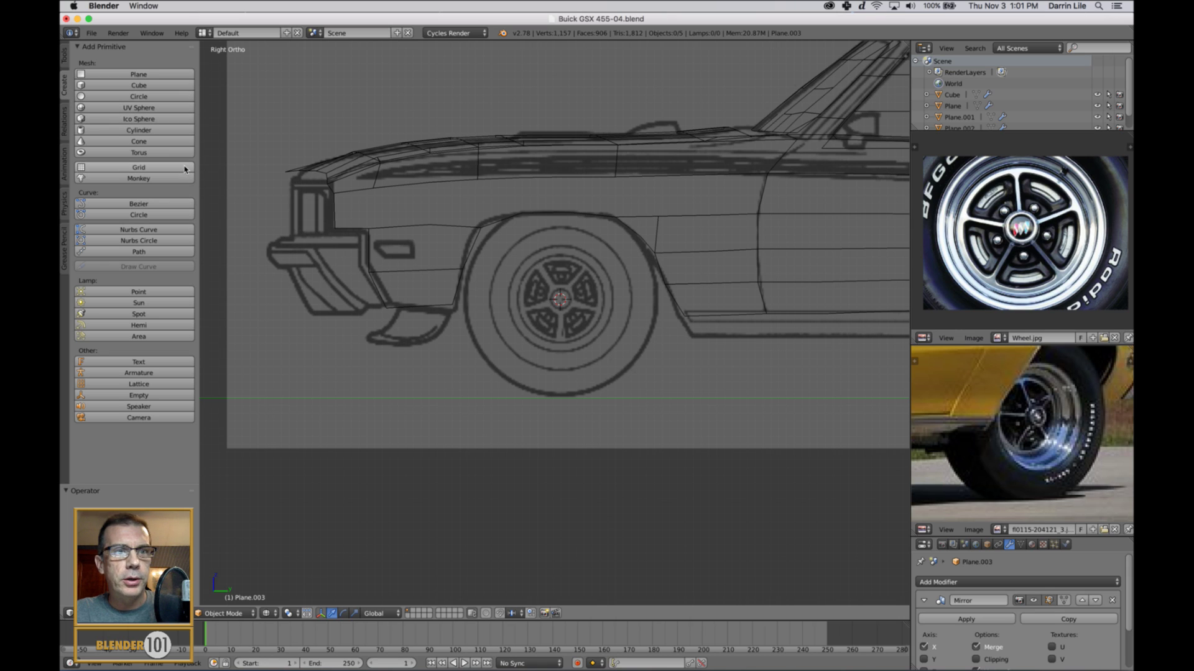
click(139, 129)
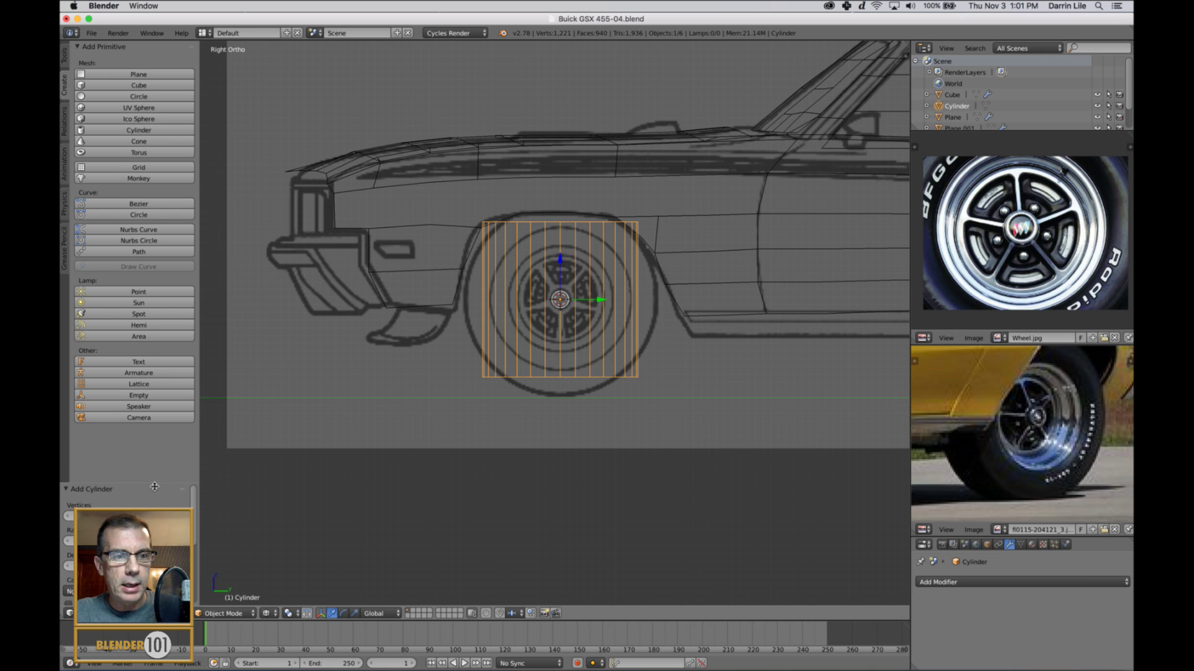
drag(154, 492, 174, 378)
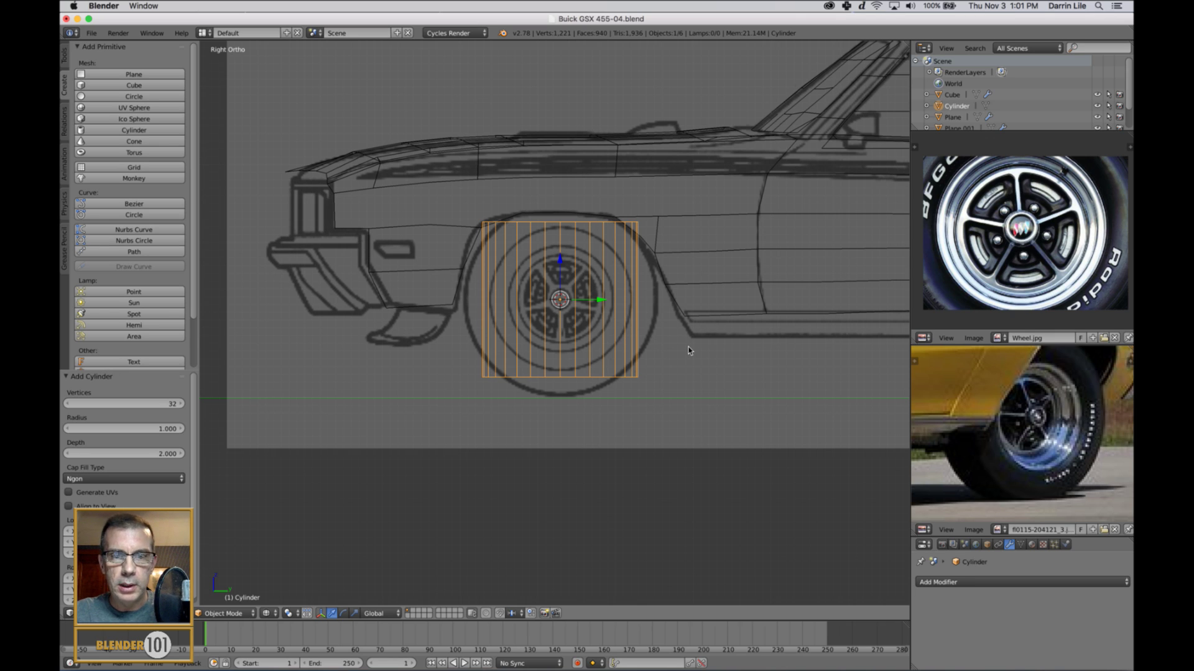
click(128, 478)
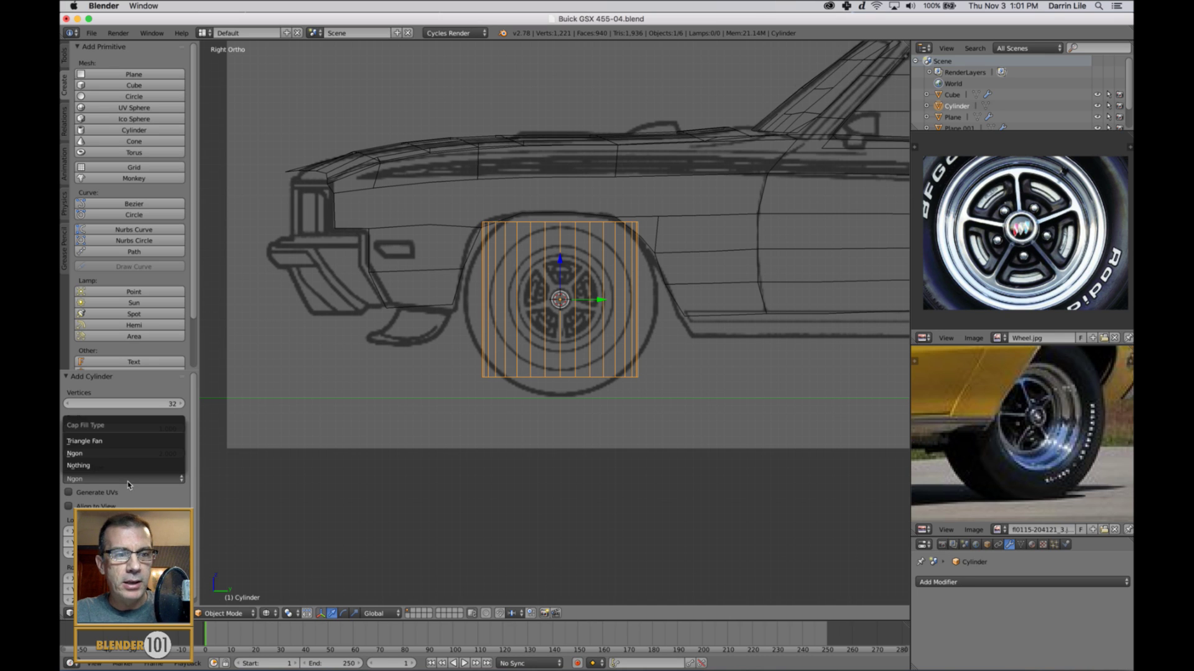
click(90, 468)
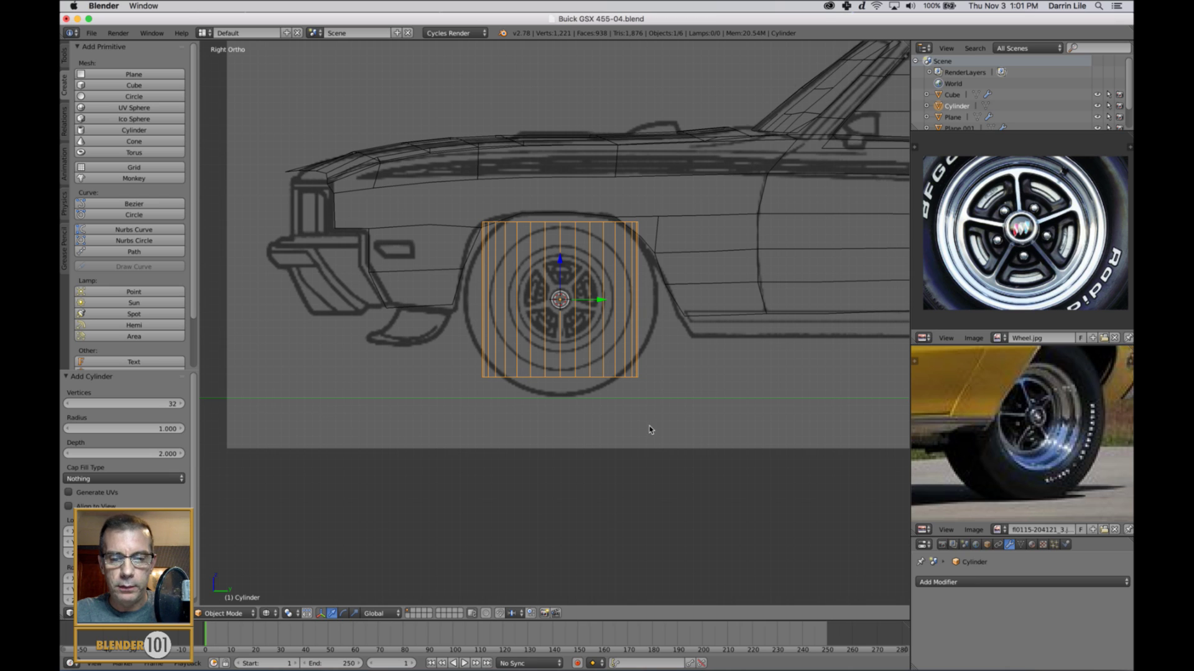
Step: Rotate the cylinder 90° about the Y axis and narrow it along X by a factor of about 0.39
text(r)
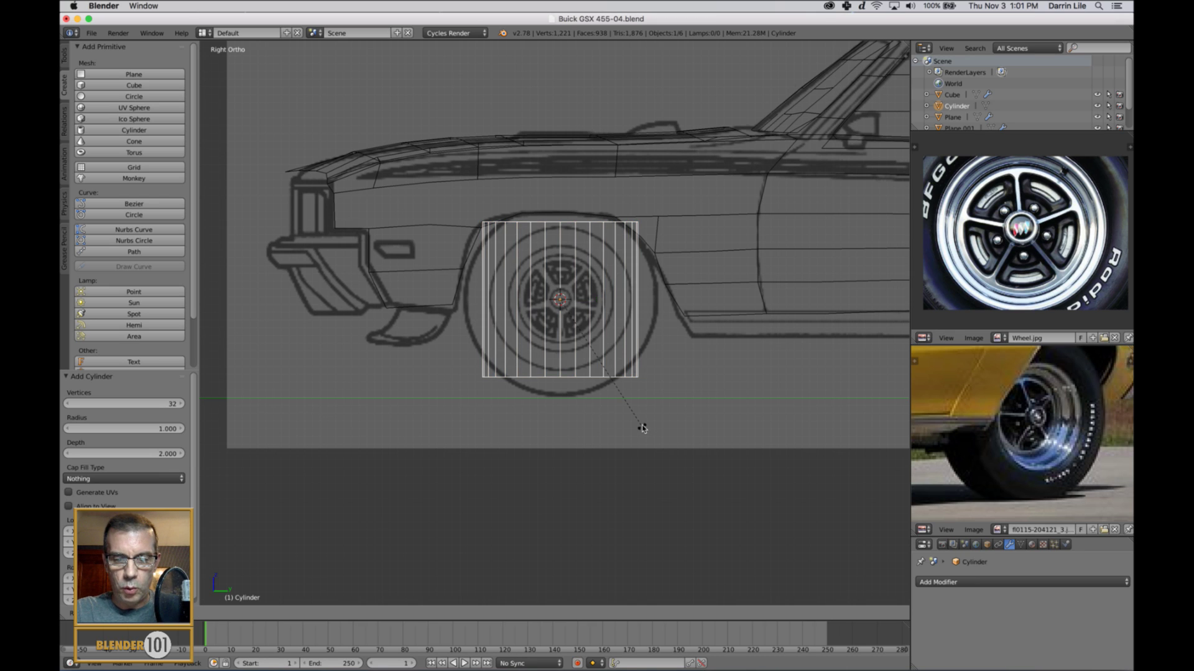
text(y90)
key(Return)
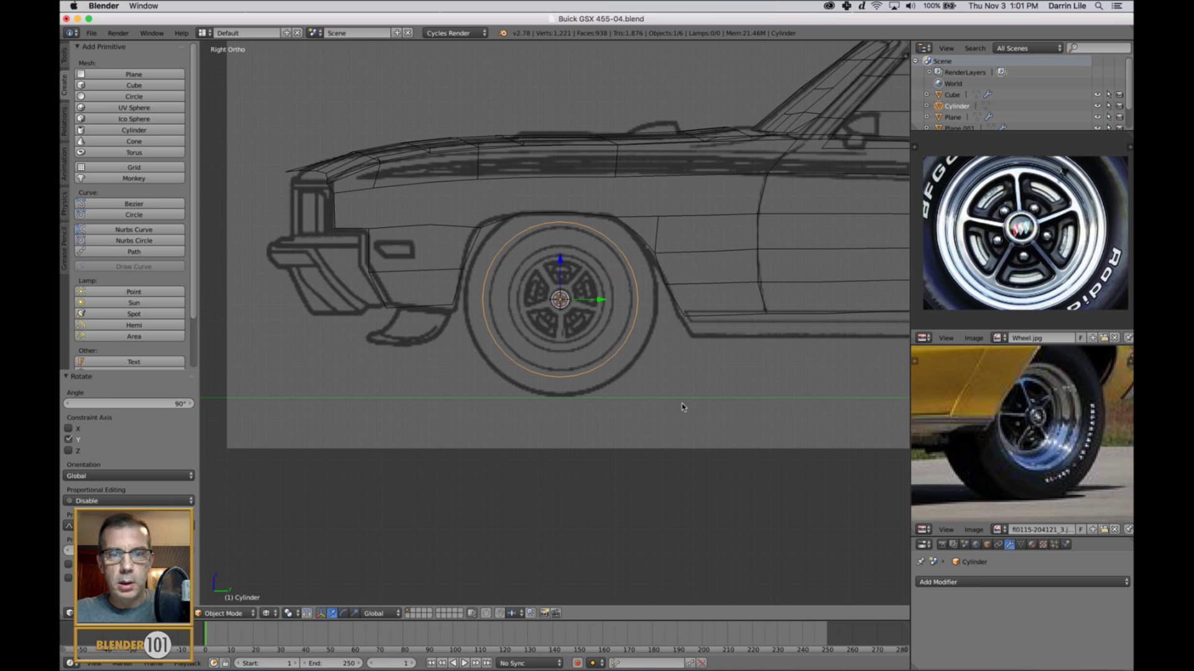
middle_drag(659, 380, 674, 394)
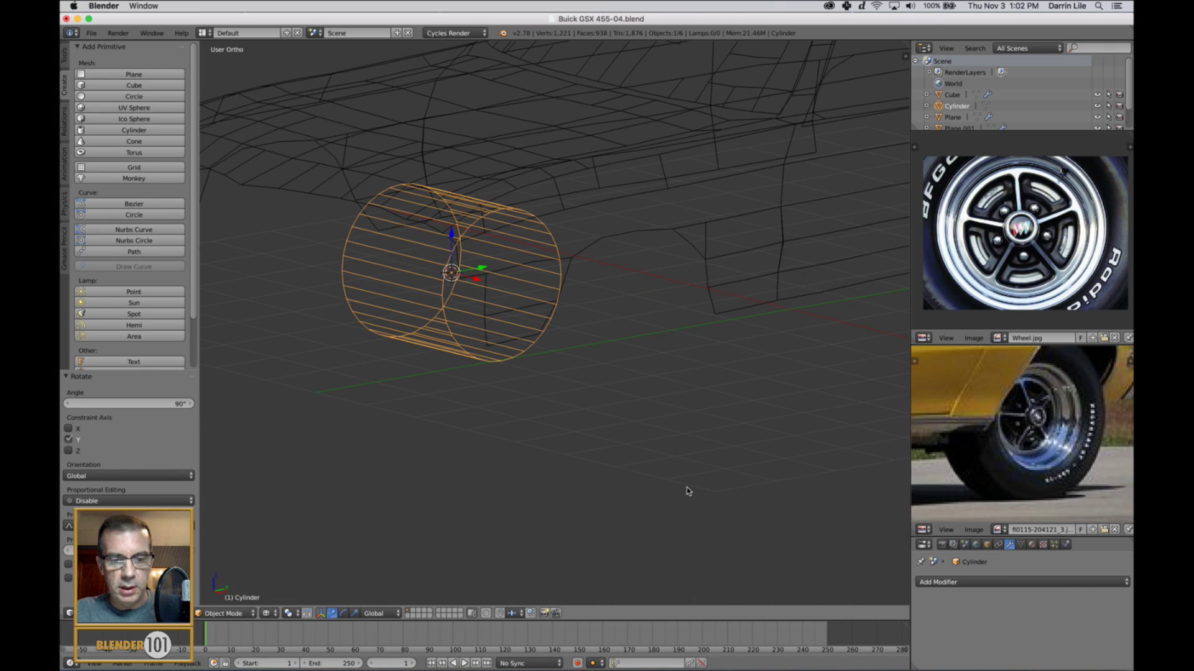
key(s)
key(x)
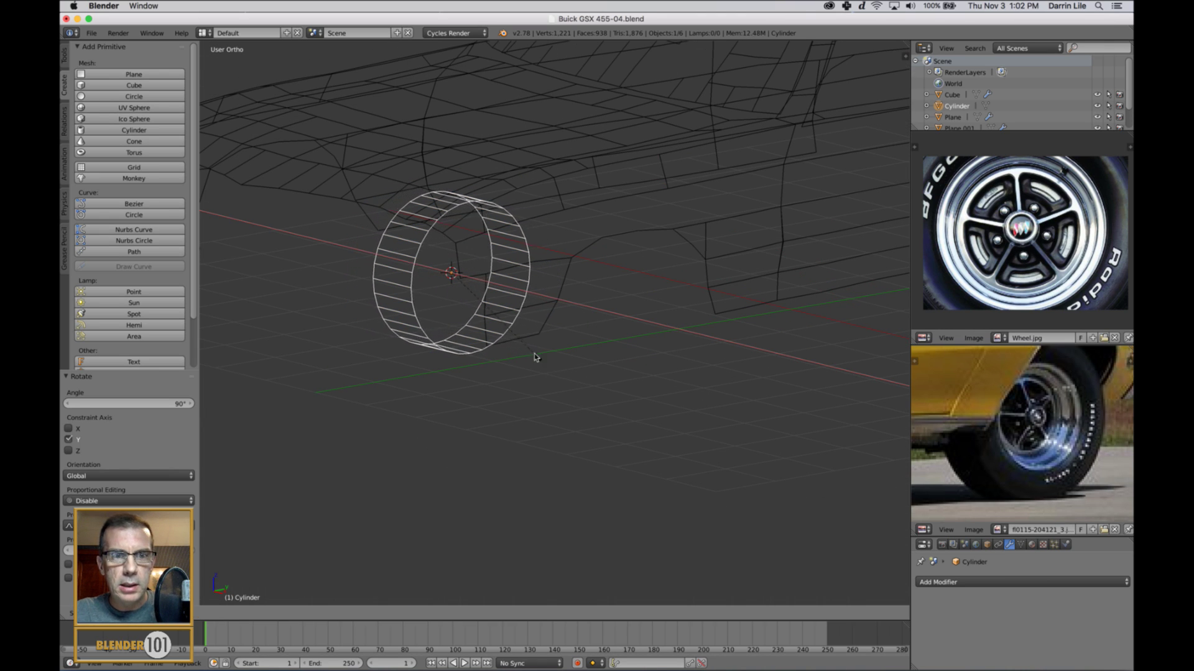
click(540, 366)
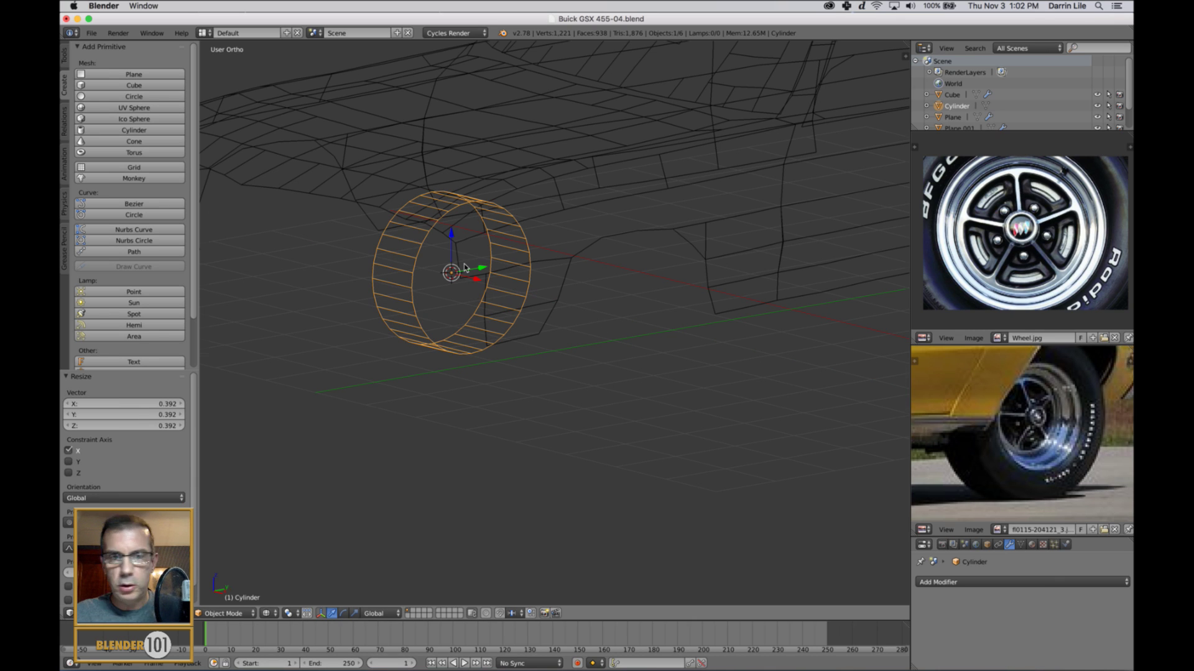
Step: Move the cylinder about 2.63 units along X onto the front tire in the front view blueprint
key(KP_1)
key(g)
key(x)
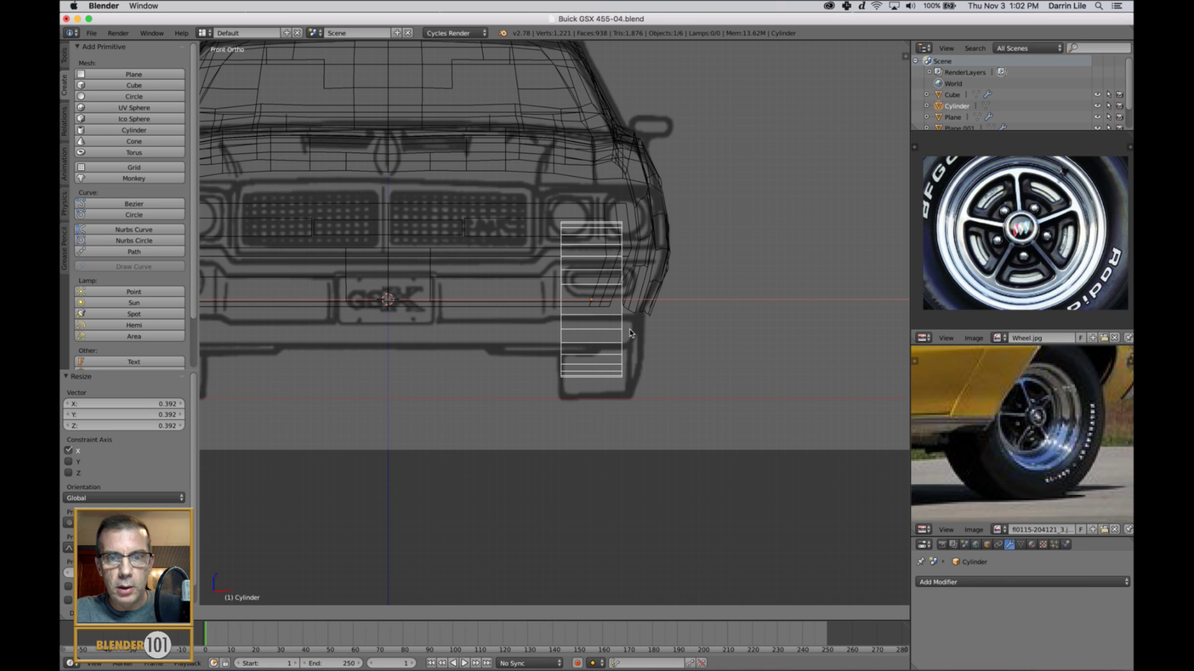
click(630, 331)
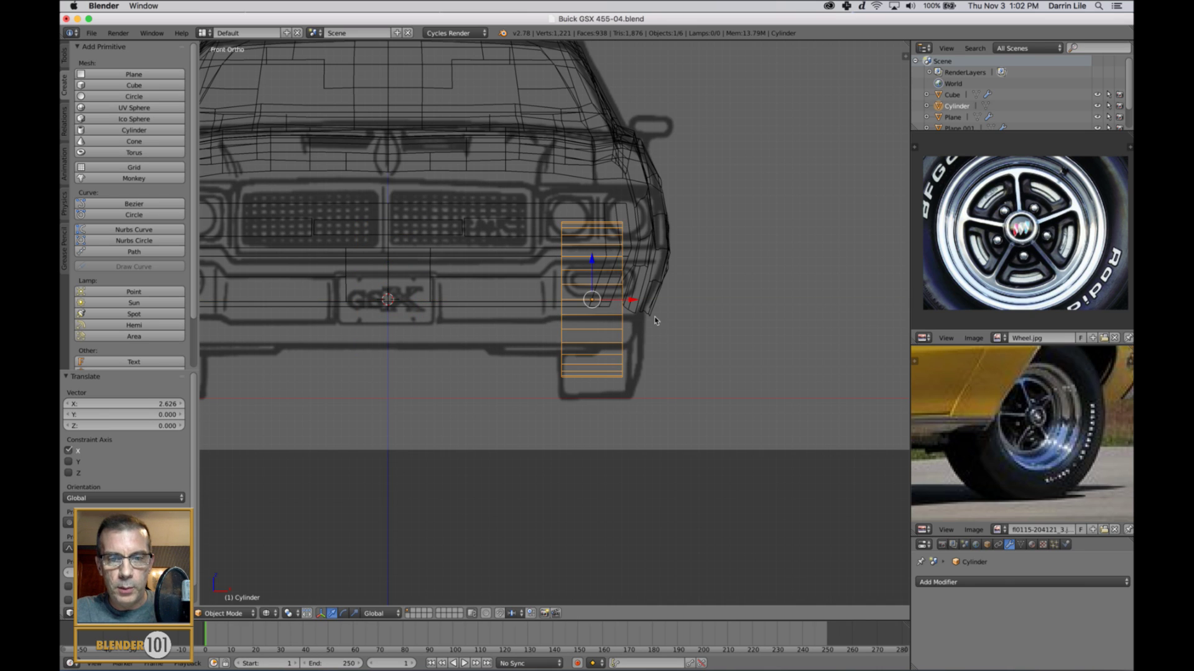
Step: Match the cylinder to the blueprint tire's width by scaling along X by about 1.18, 1.05 and 0.93 and shifting it about 0.08 along X
key(s)
key(x)
click(679, 351)
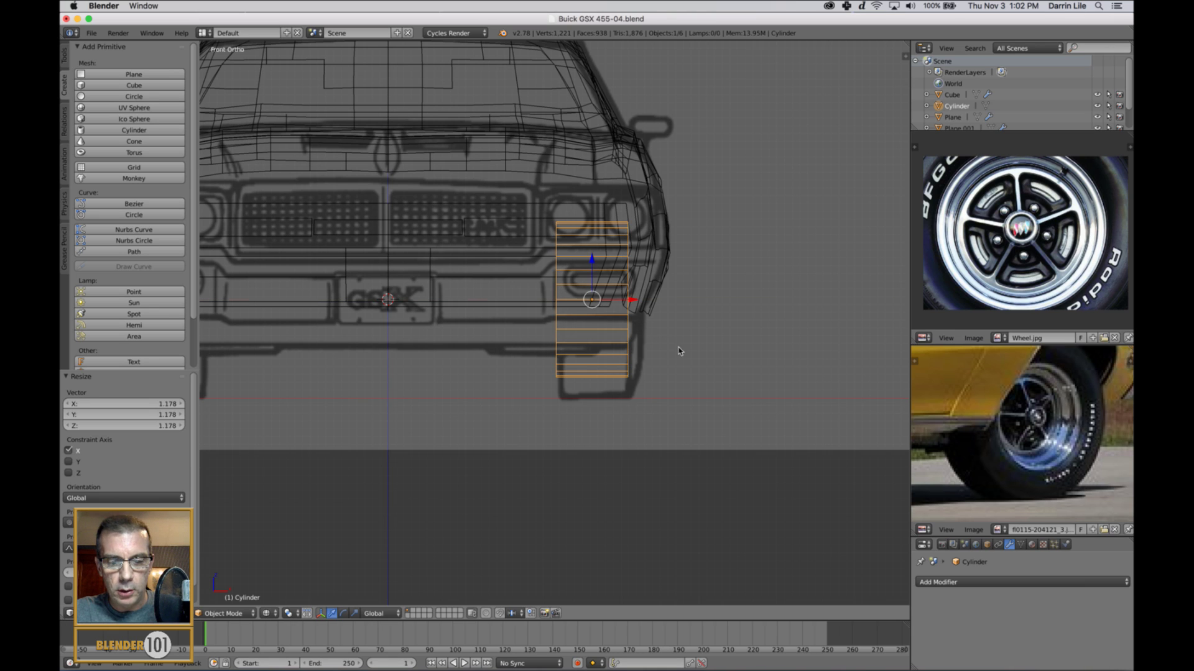
drag(631, 302, 638, 304)
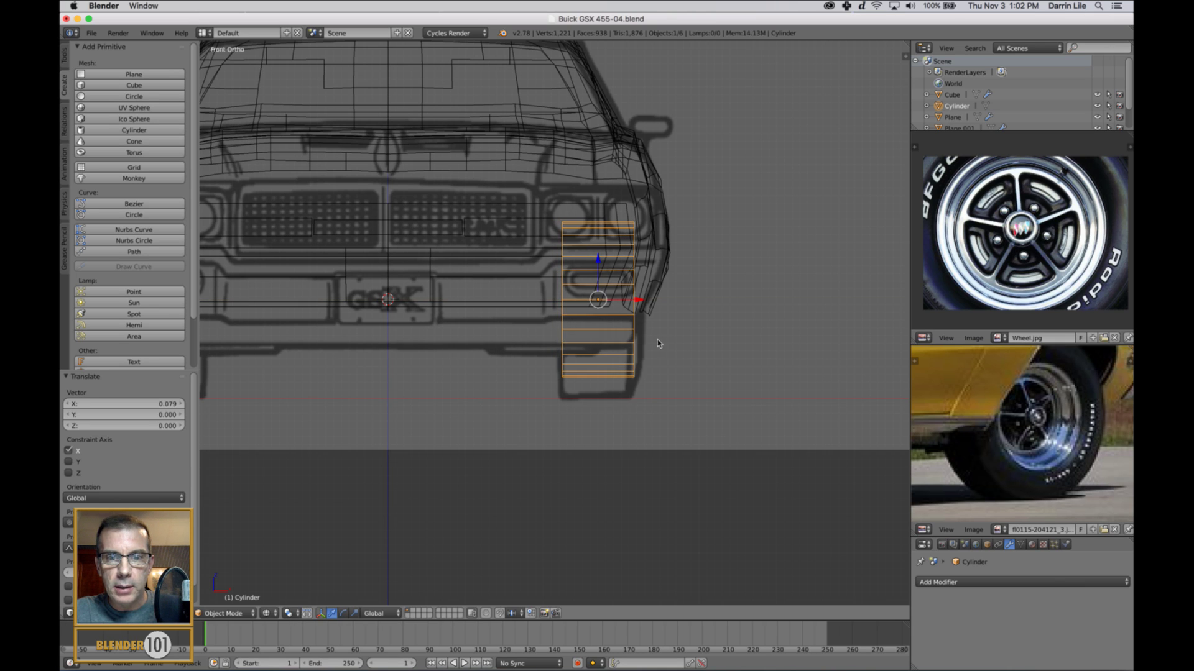
key(s)
click(685, 364)
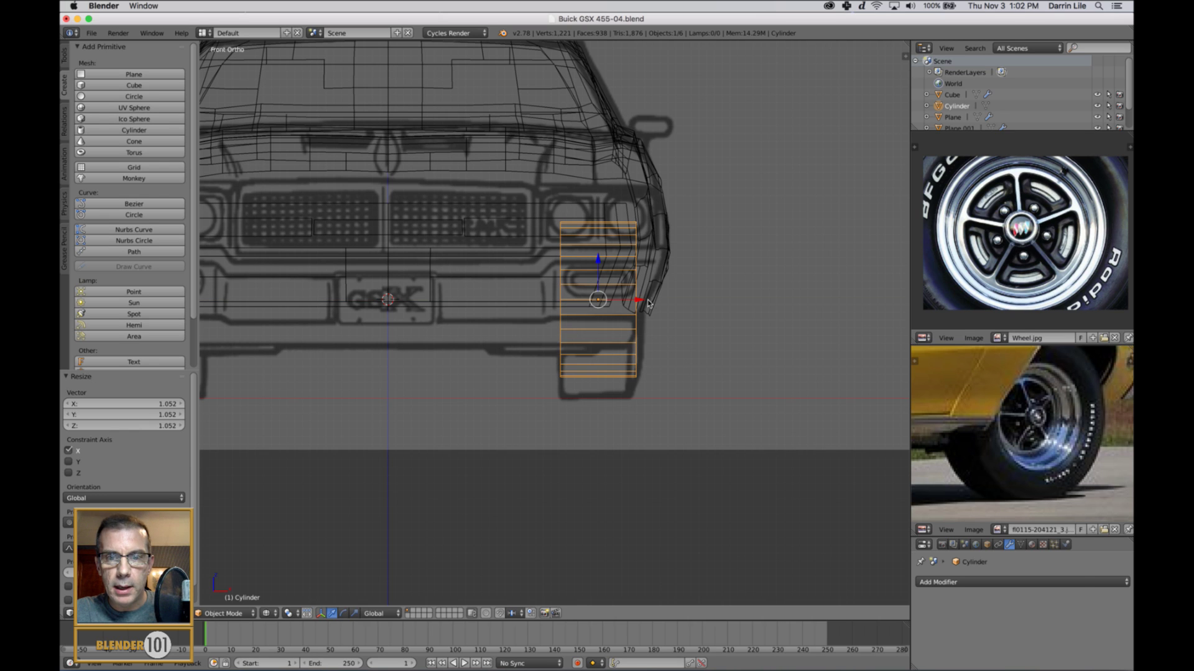
key(s)
click(656, 336)
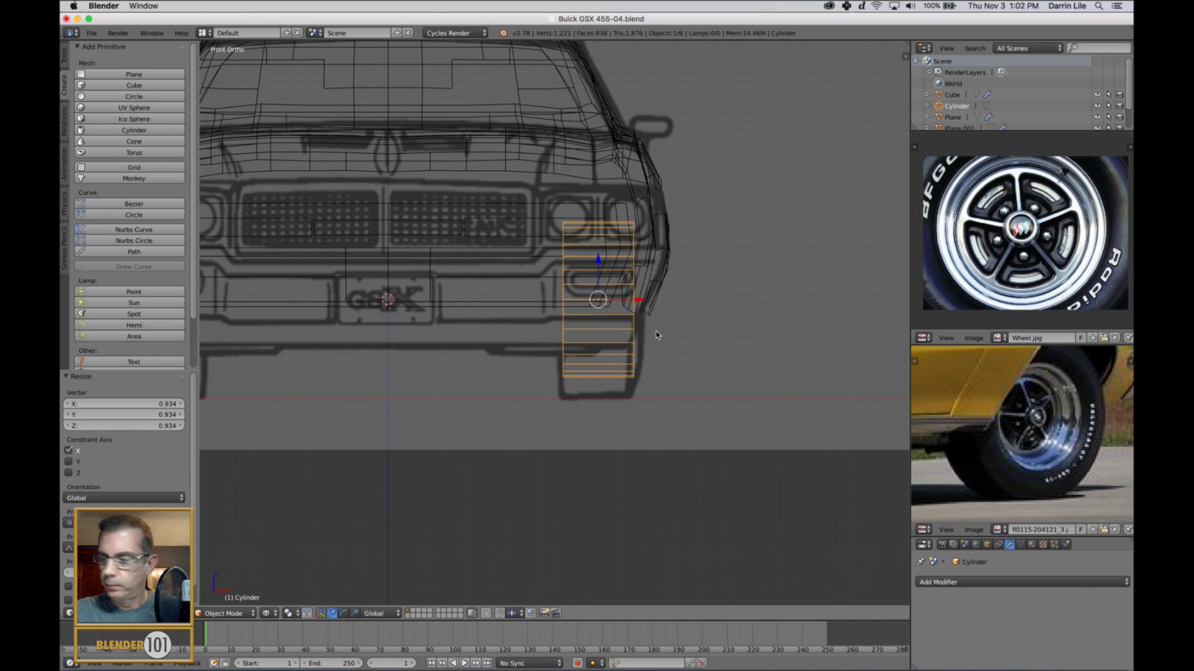
Step: Scale the cylinder by about 1.24 in Y and Z only, matching the tire's outer circle in the side view
key(KP_3)
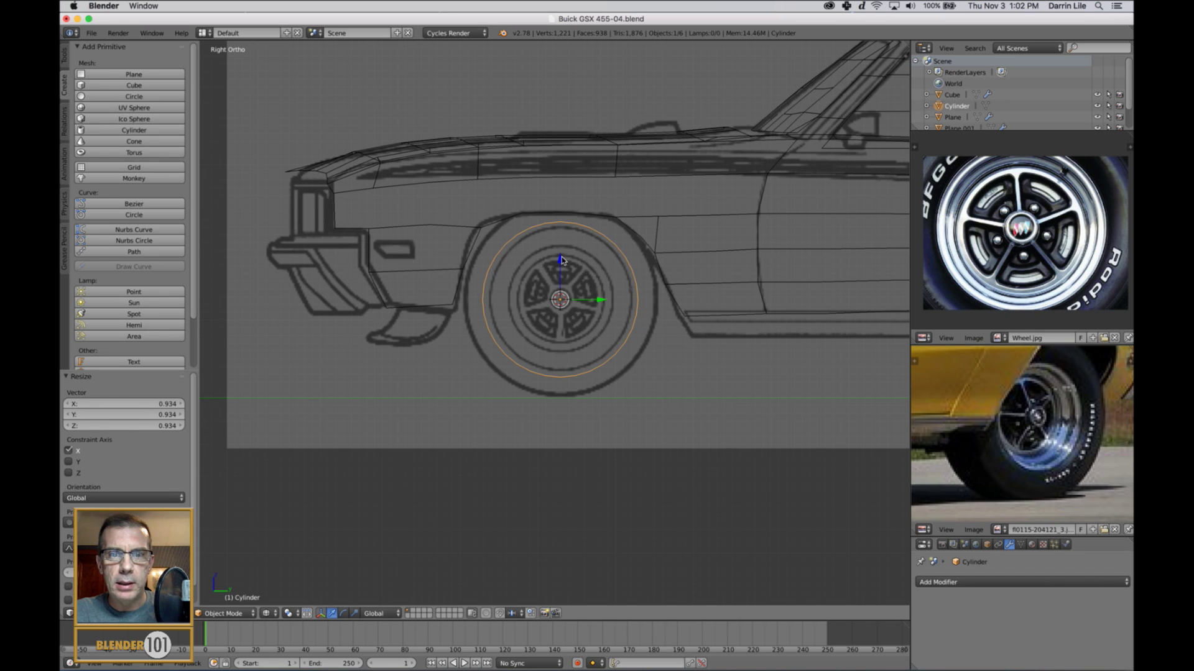
middle_drag(545, 304, 679, 363)
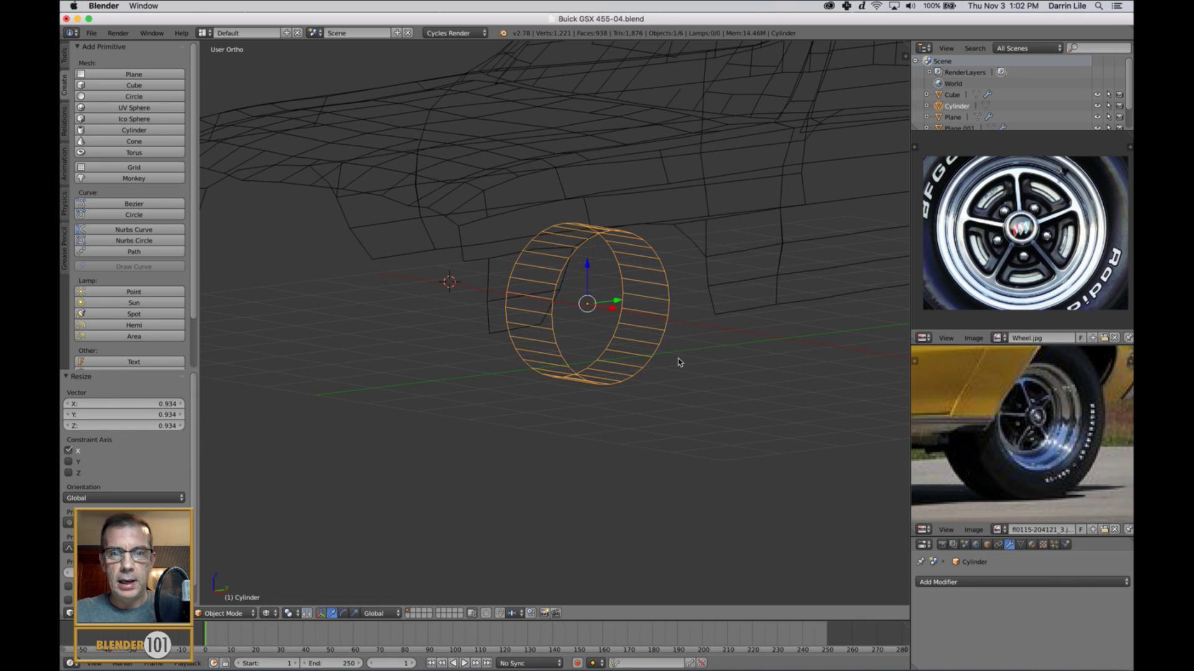
key(KP_3)
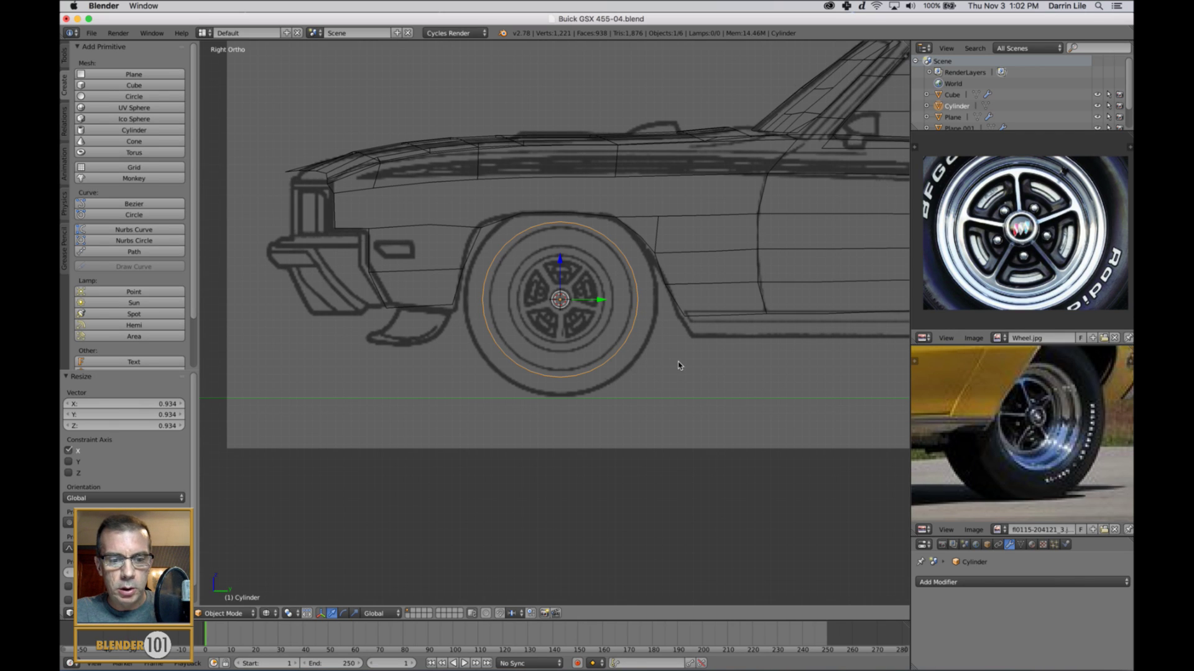
key(s)
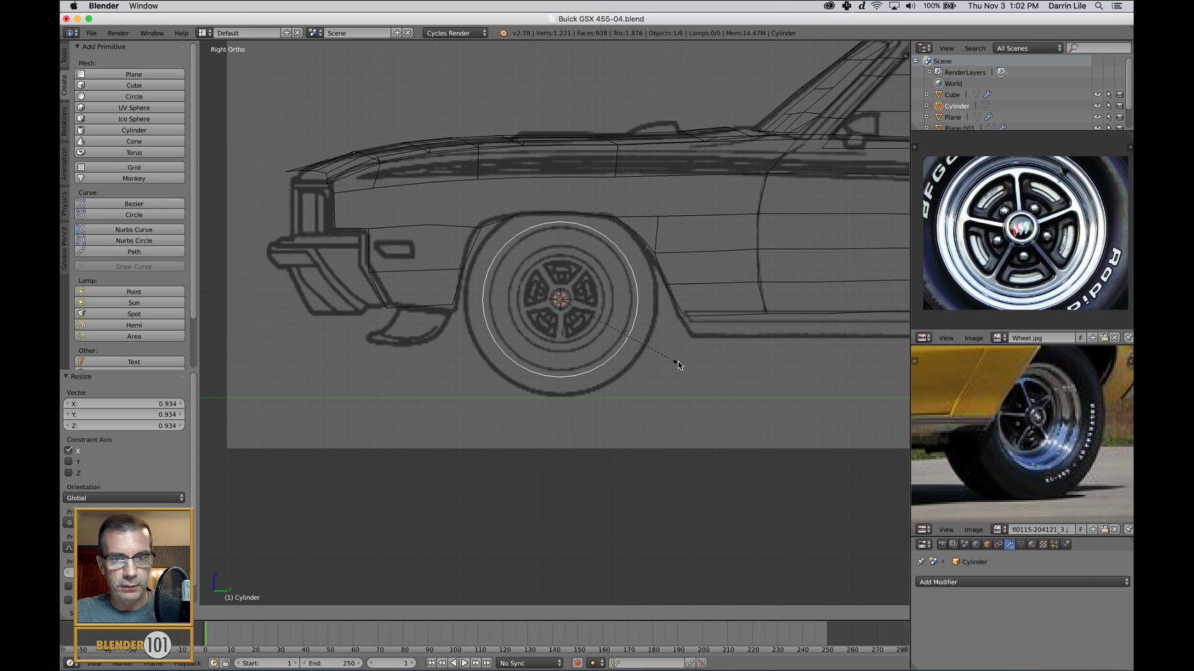
key(shift+x)
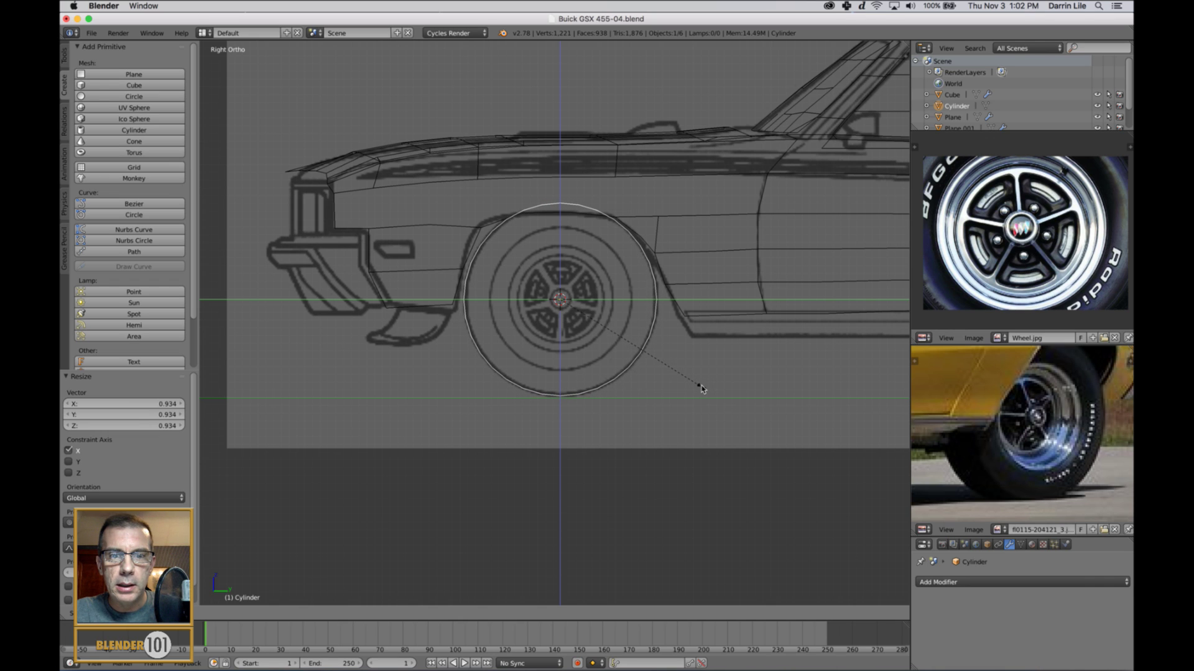
click(700, 389)
Step: Select both open-end edge loops of the cylinder in Edit Mode using edge selection
middle_drag(603, 387, 626, 387)
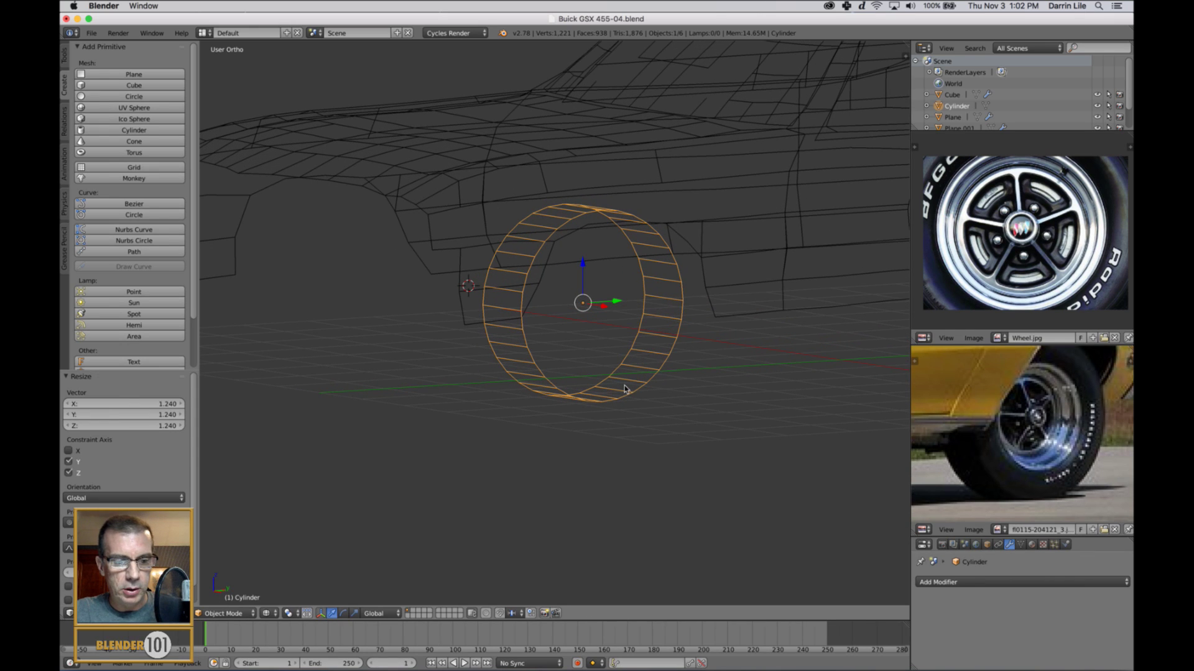
key(Tab)
key(ctrl+Tab)
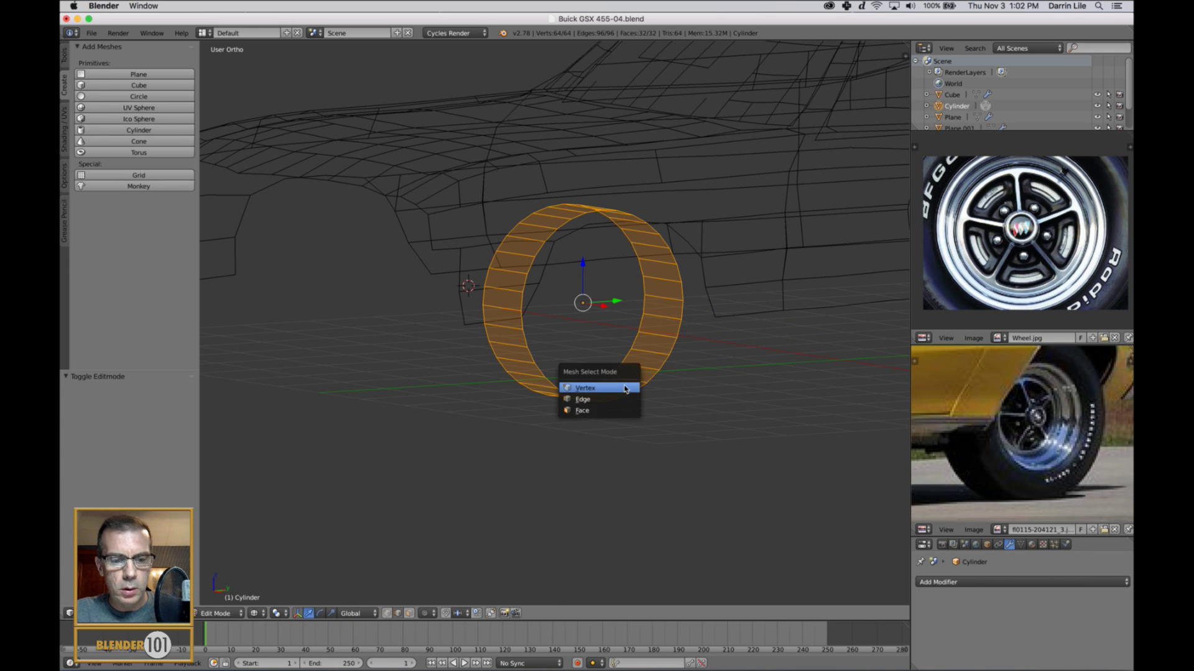
click(584, 410)
alt+right_click(553, 241)
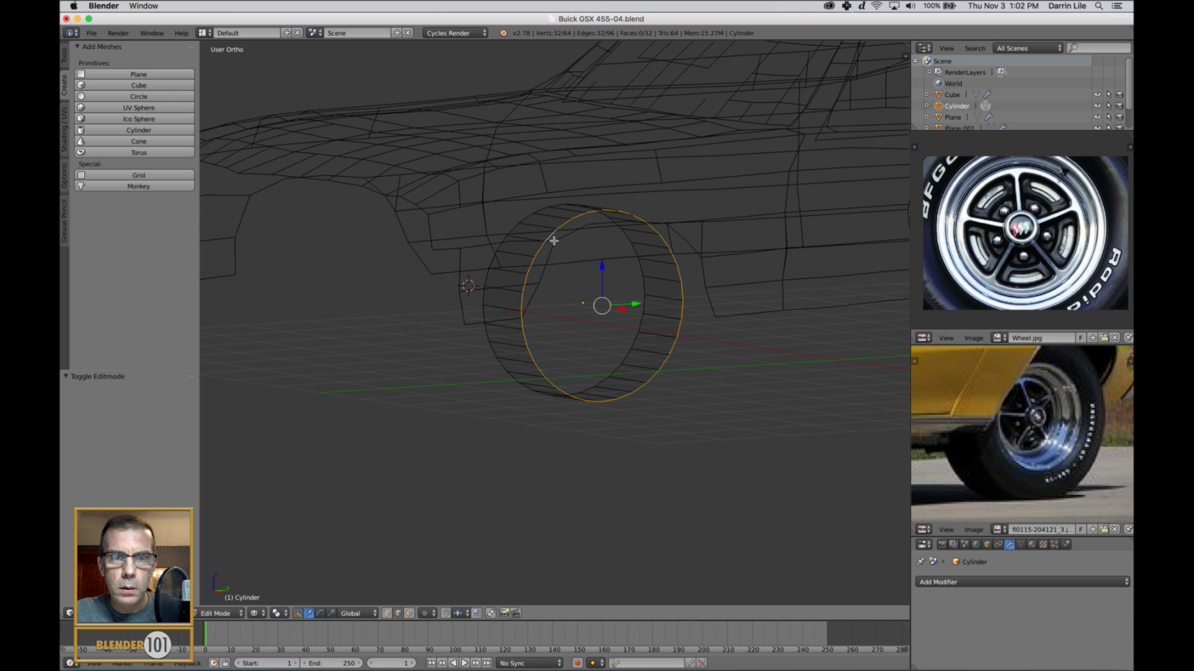
alt+shift+right_click(511, 234)
Step: Extrude both edge loops in place and scale them inward by about 0.72 in Y and Z to form the tire sidewalls
middle_drag(680, 314, 655, 322)
key(z)
scroll(619, 328, up, 3)
mouse_move(584, 344)
middle_down()
mouse_move(621, 328)
mouse_move(643, 338)
mouse_move(602, 338)
mouse_move(658, 338)
middle_up()
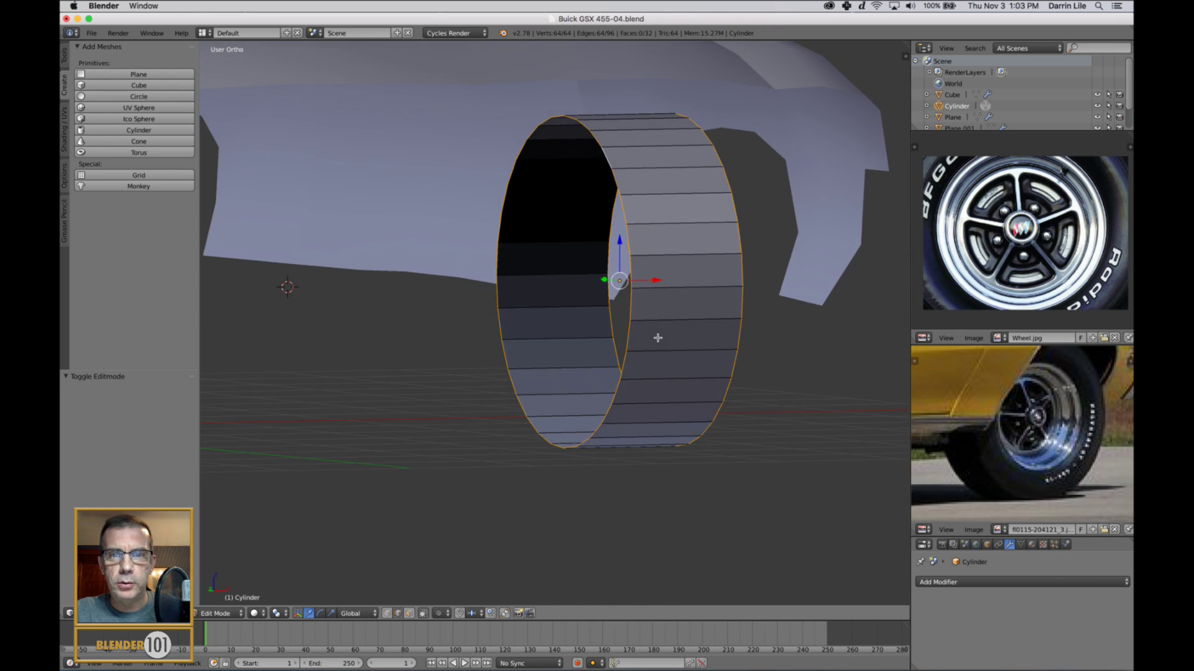
key(e)
right_click(705, 407)
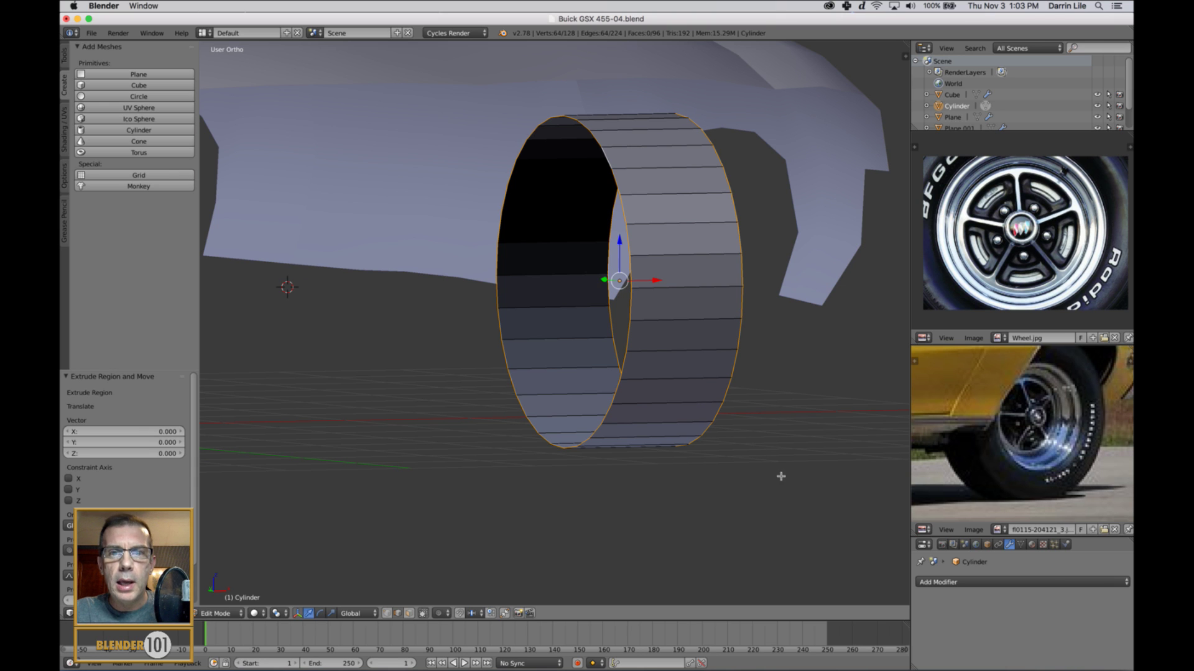
middle_drag(781, 475, 692, 468)
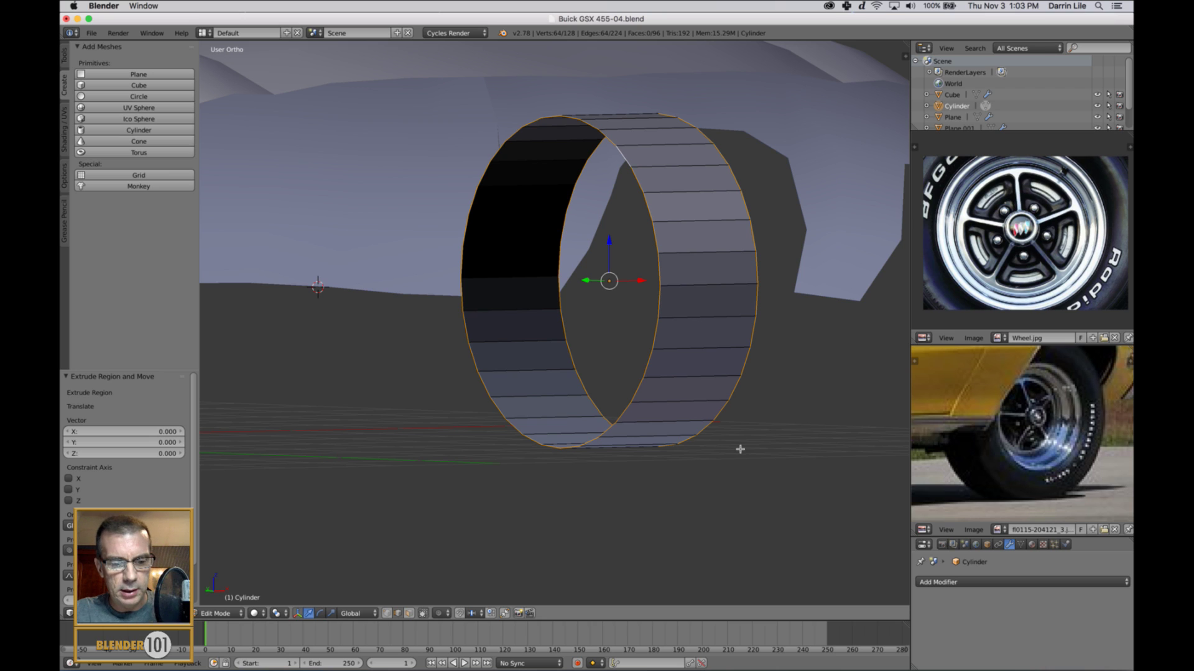
key(s)
key(shift+x)
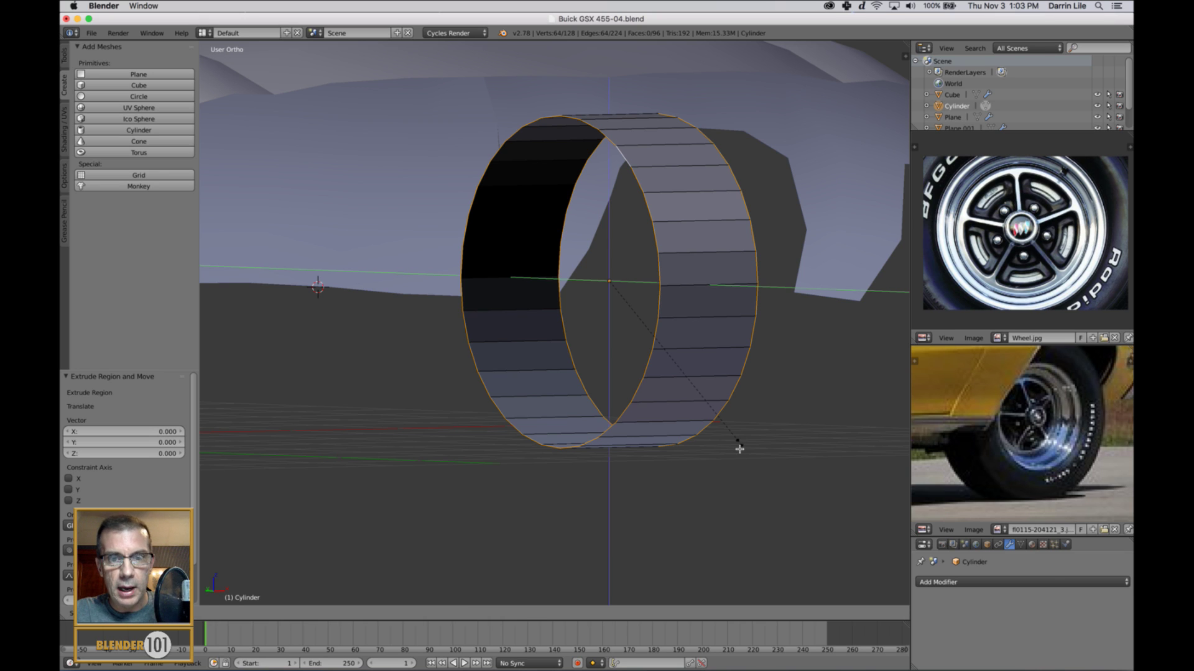
click(692, 409)
Step: Check the sidewalls' inner edge against the side view blueprint and return to Object Mode
key(KP_3)
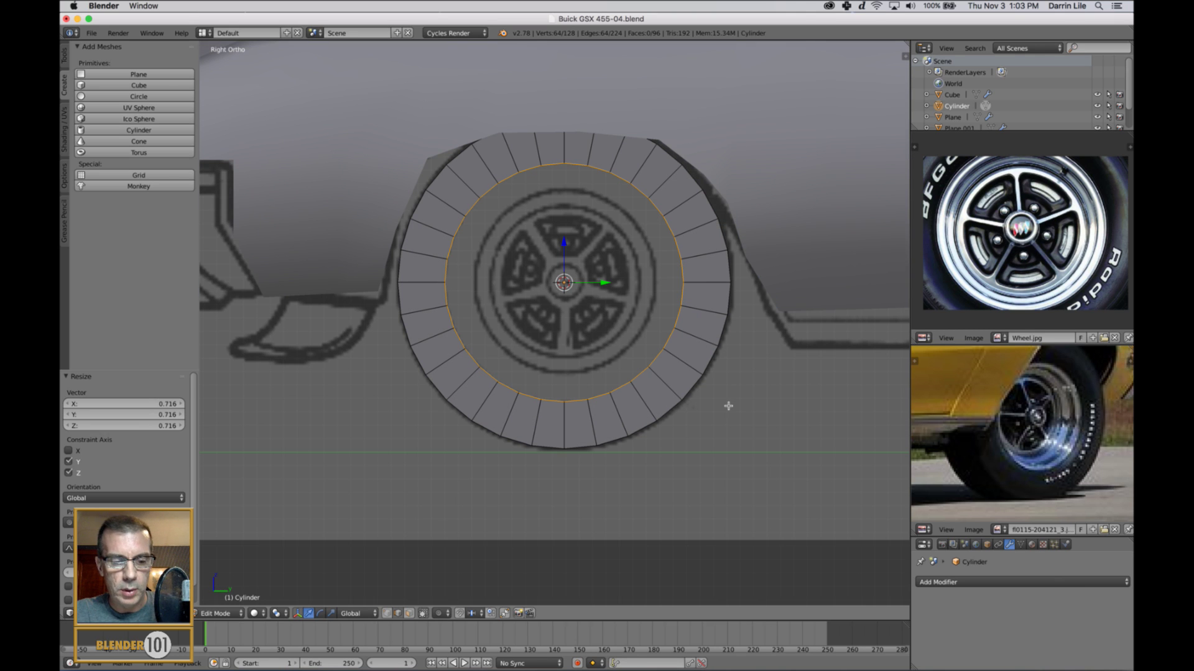
key(z)
key(z)
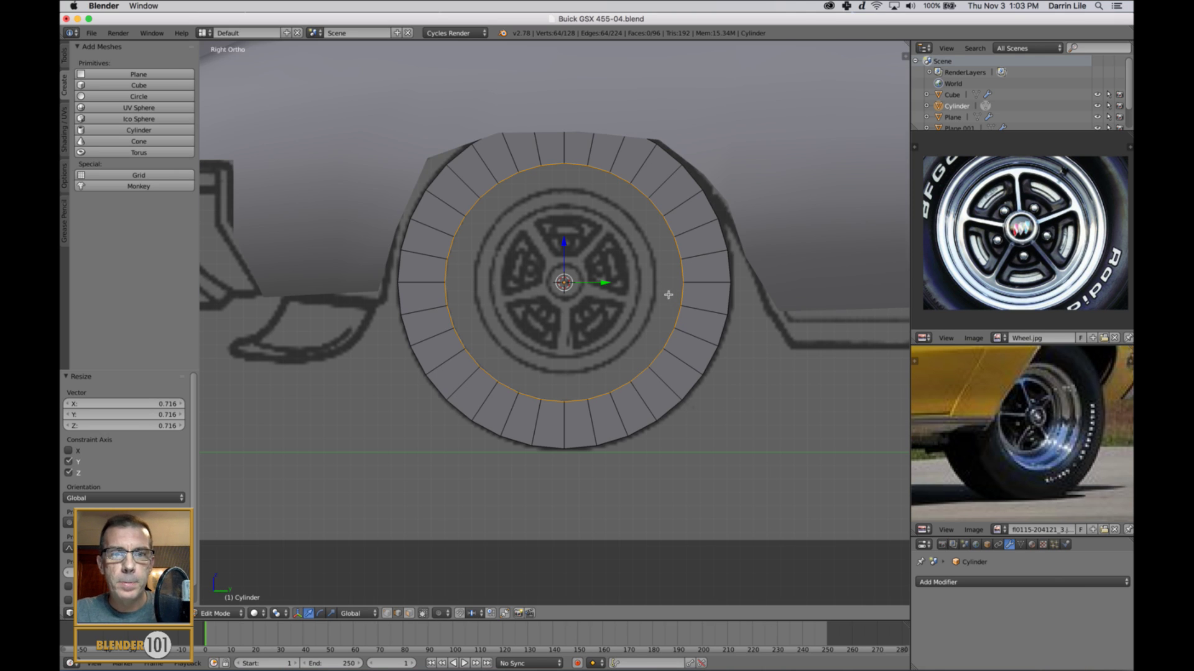
middle_drag(535, 312, 722, 363)
key(Tab)
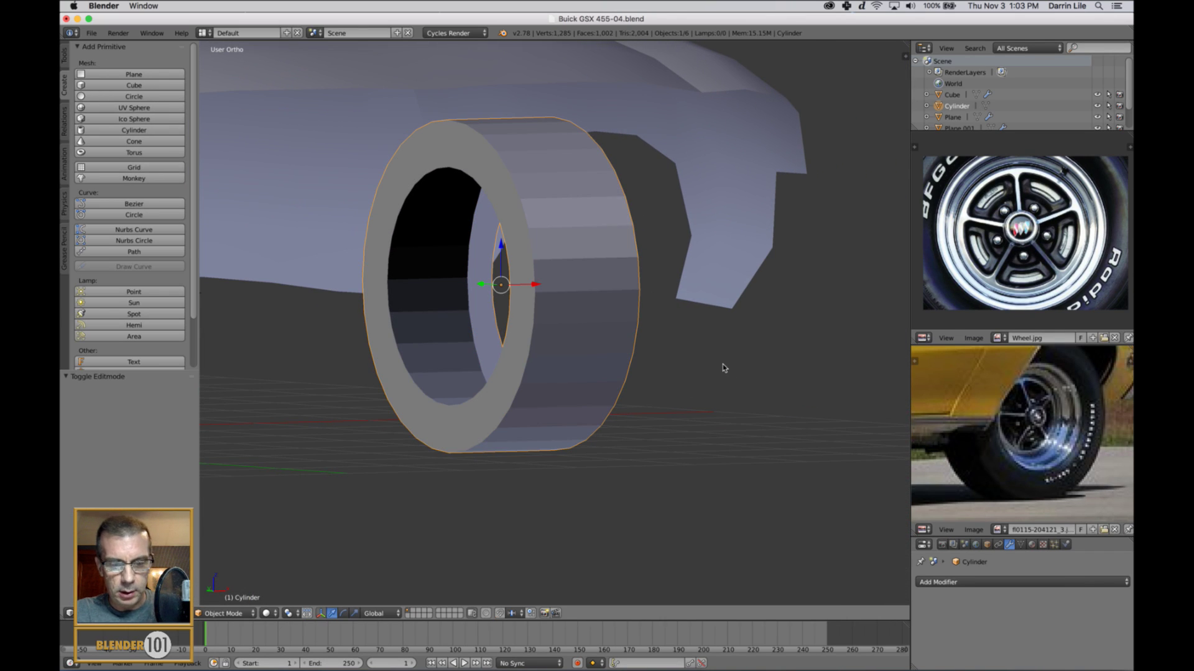
Step: Turn on the Screencast Keys display in the 3D view's properties region
key(n)
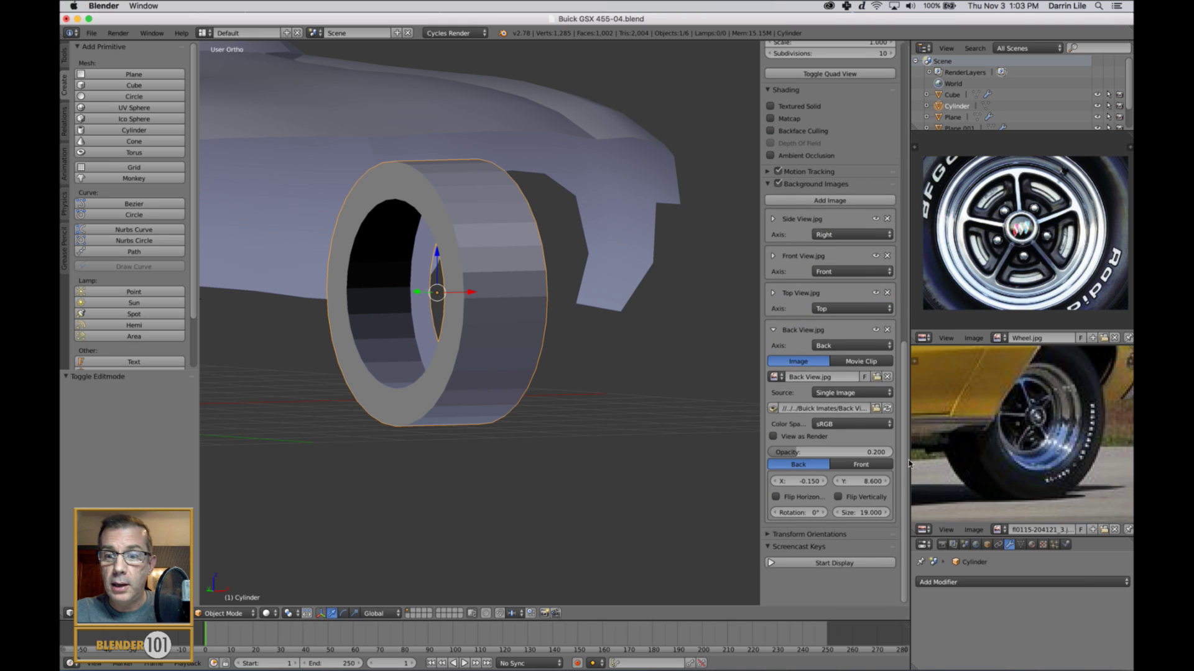
click(852, 564)
drag(906, 530, 889, 612)
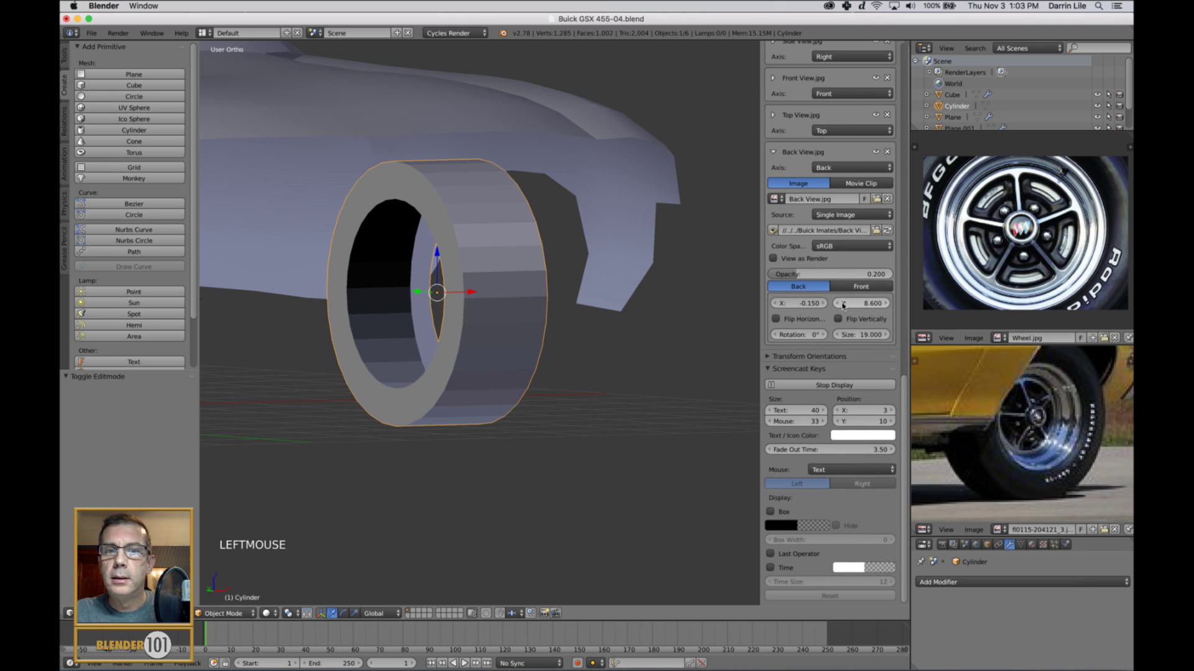
Step: Apply the rotation and scale of the cylinder in Object Mode
scroll(842, 305, up, 4)
scroll(843, 305, up, 13)
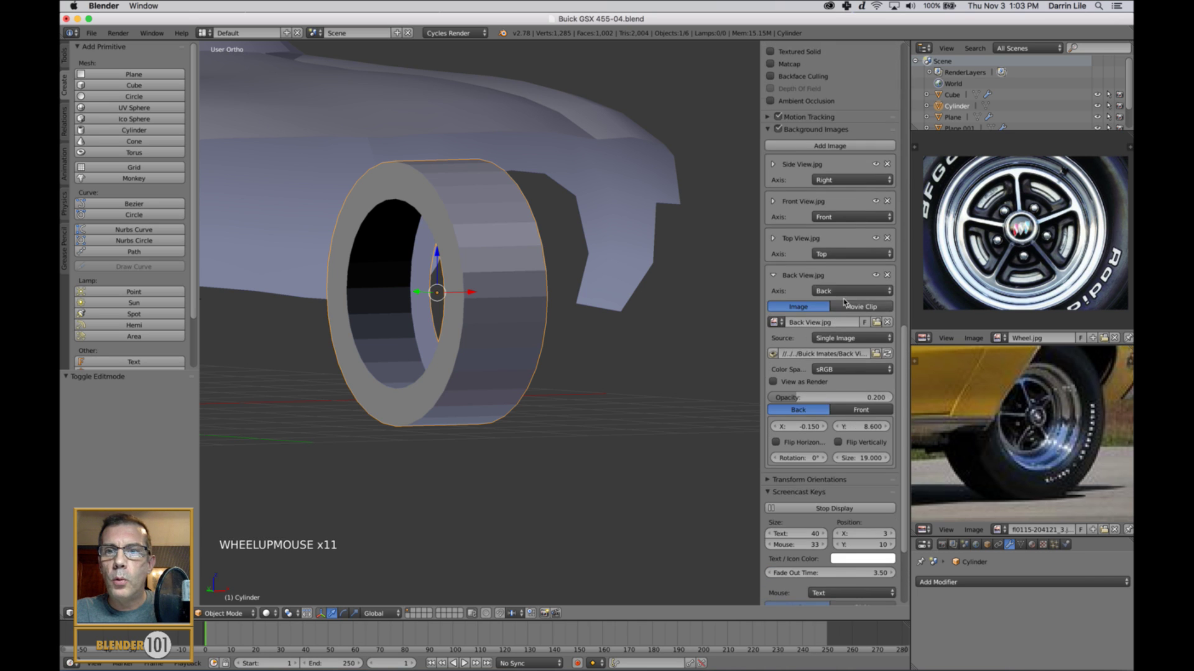
drag(907, 353, 948, 73)
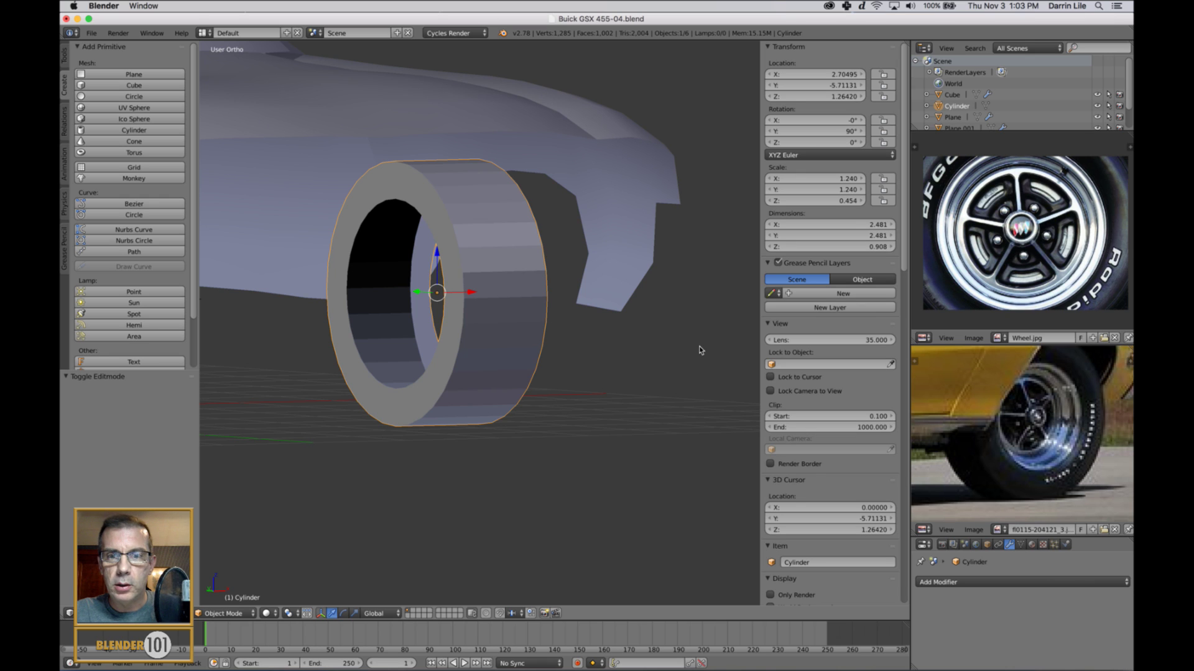
key(ctrl+a)
click(678, 385)
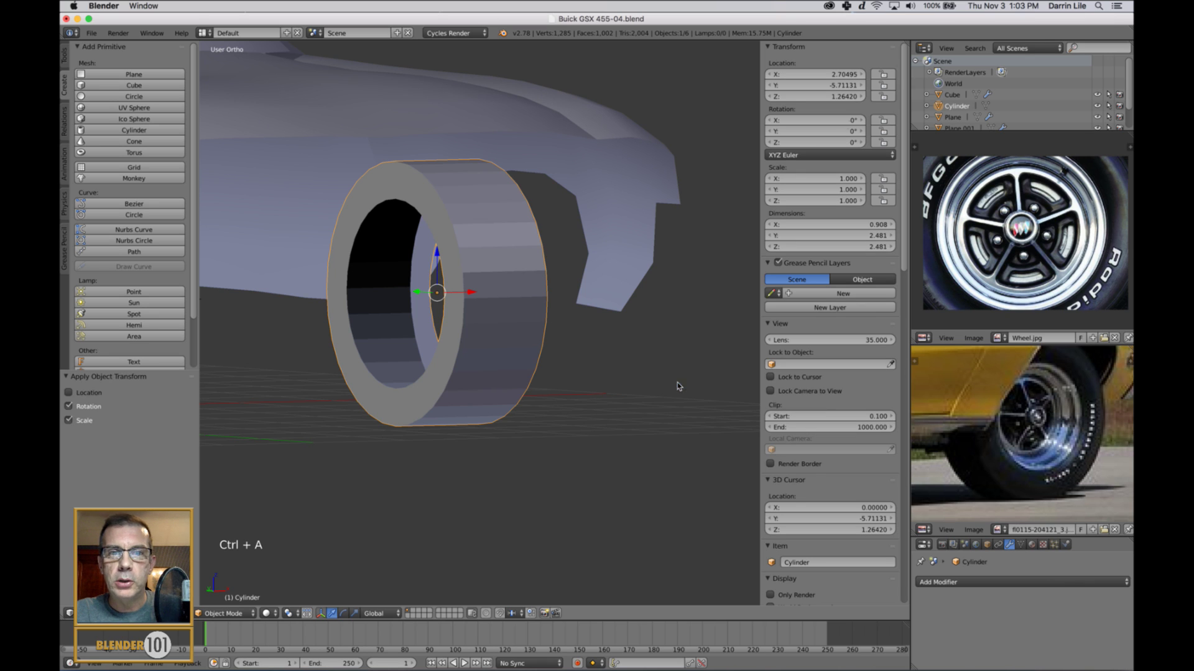
Step: Bevel the tire's two outer edge loops by about 0.118 with 2 segments in Edit Mode
key(Tab)
middle_drag(479, 262, 491, 266)
key(ctrl+b)
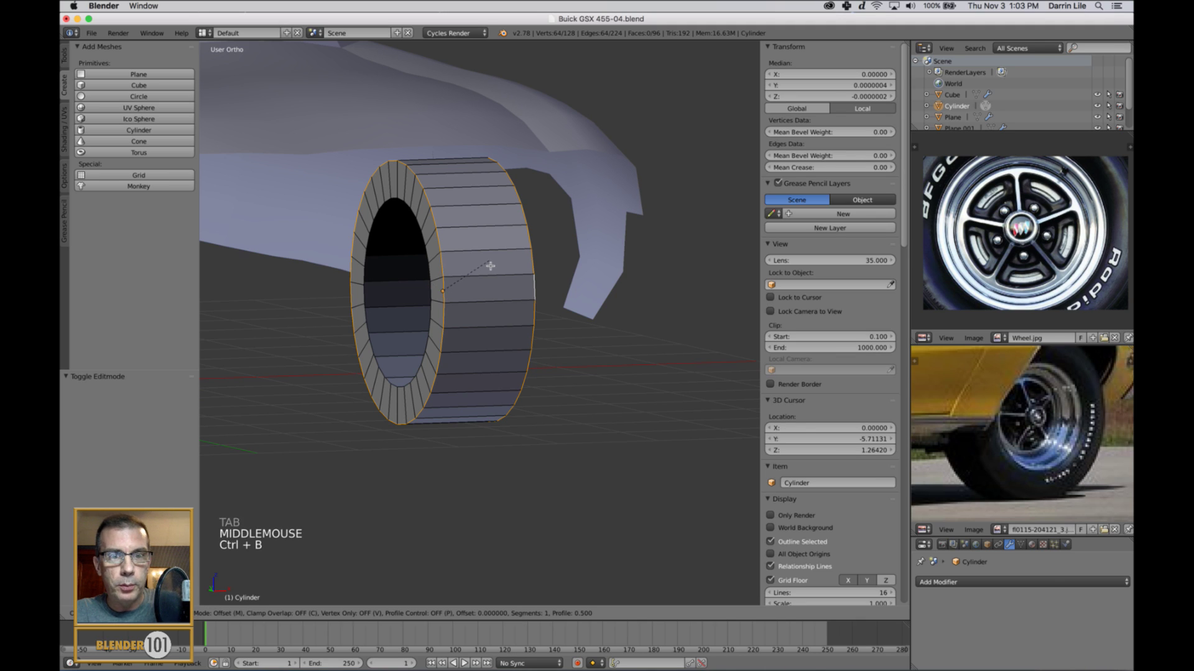
click(542, 258)
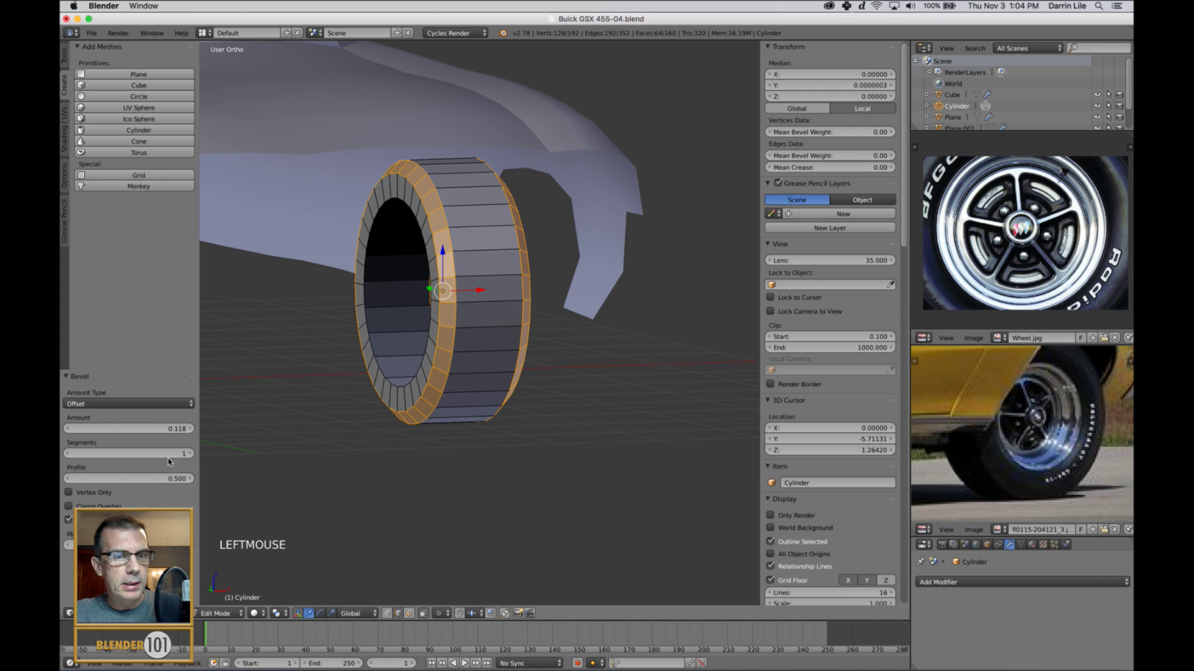
click(191, 454)
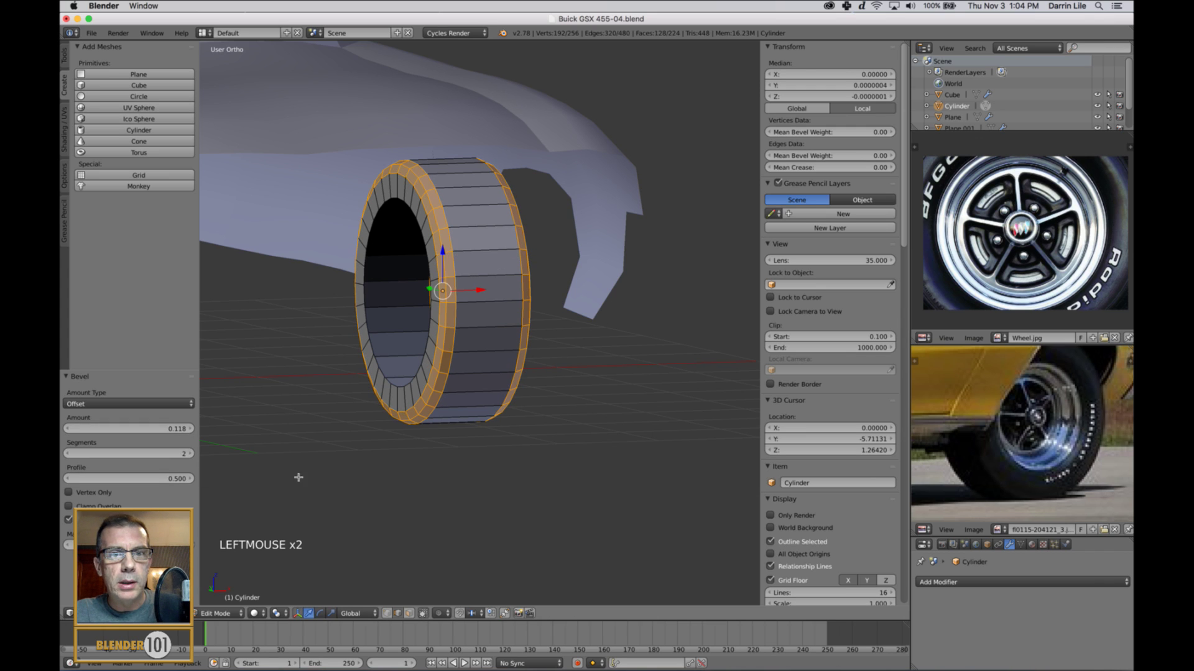
Step: Select both inner edge loops of the sidewalls and scale them outward by about 1.148 in Y and Z, checking the side view
middle_drag(525, 440, 476, 439)
alt+right_click(588, 227)
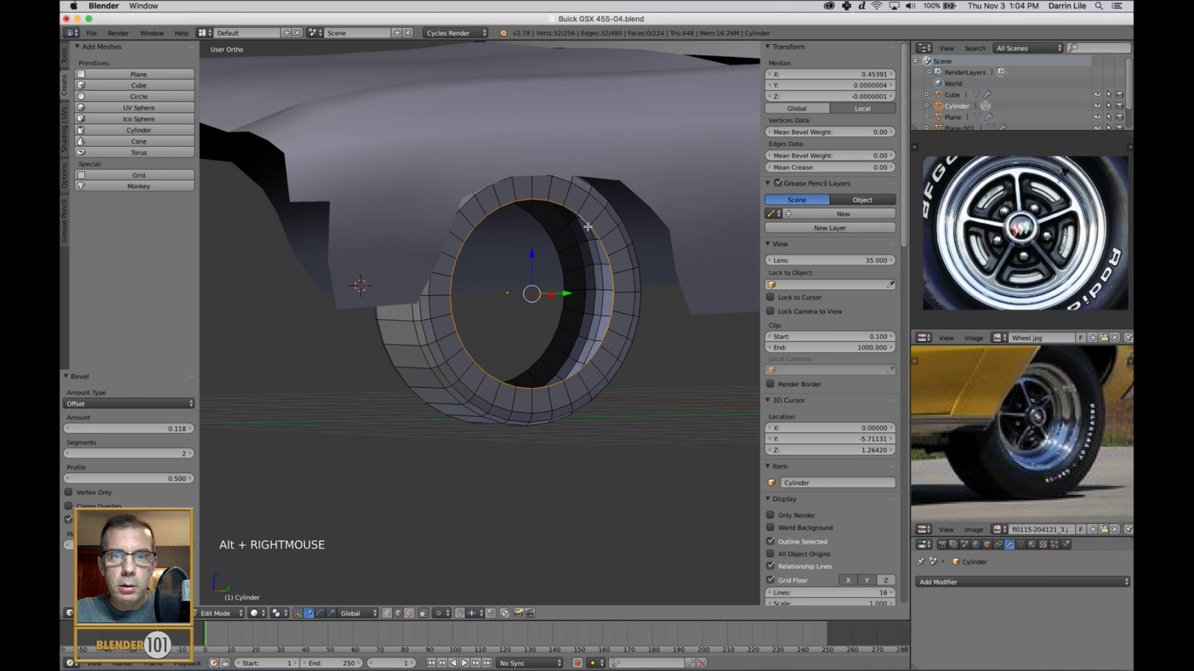
middle_drag(604, 338, 663, 335)
alt+shift+right_click(418, 372)
middle_drag(487, 372, 485, 367)
key(KP_3)
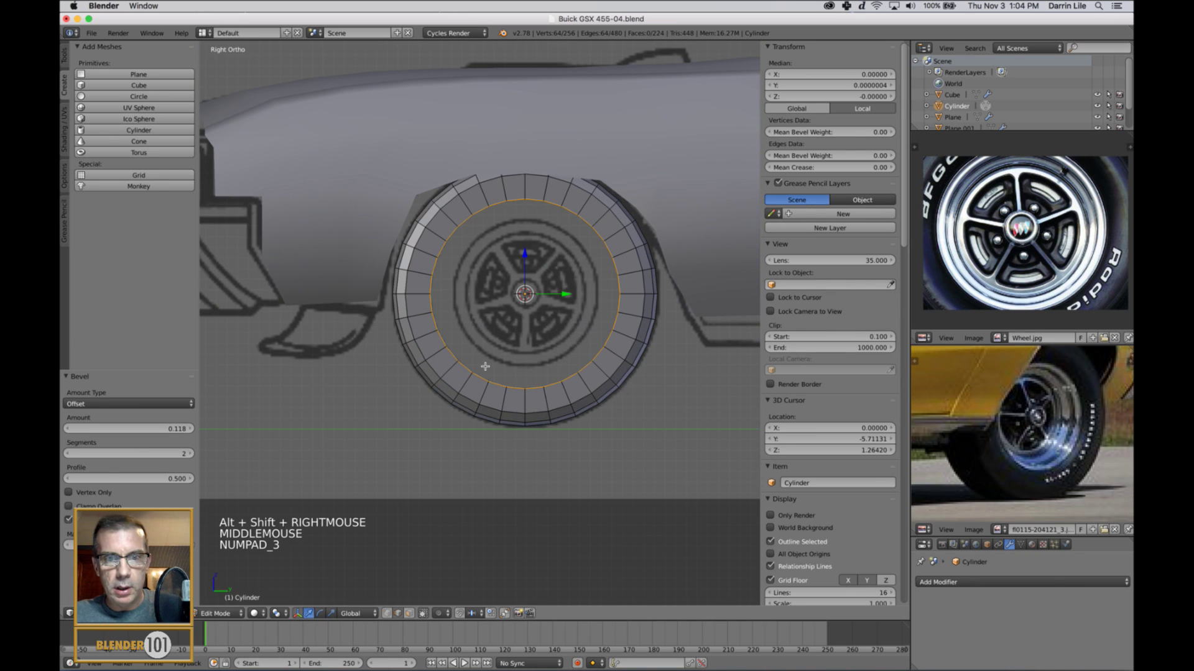
scroll(531, 356, up, 2)
shift+middle_drag(584, 373, 554, 385)
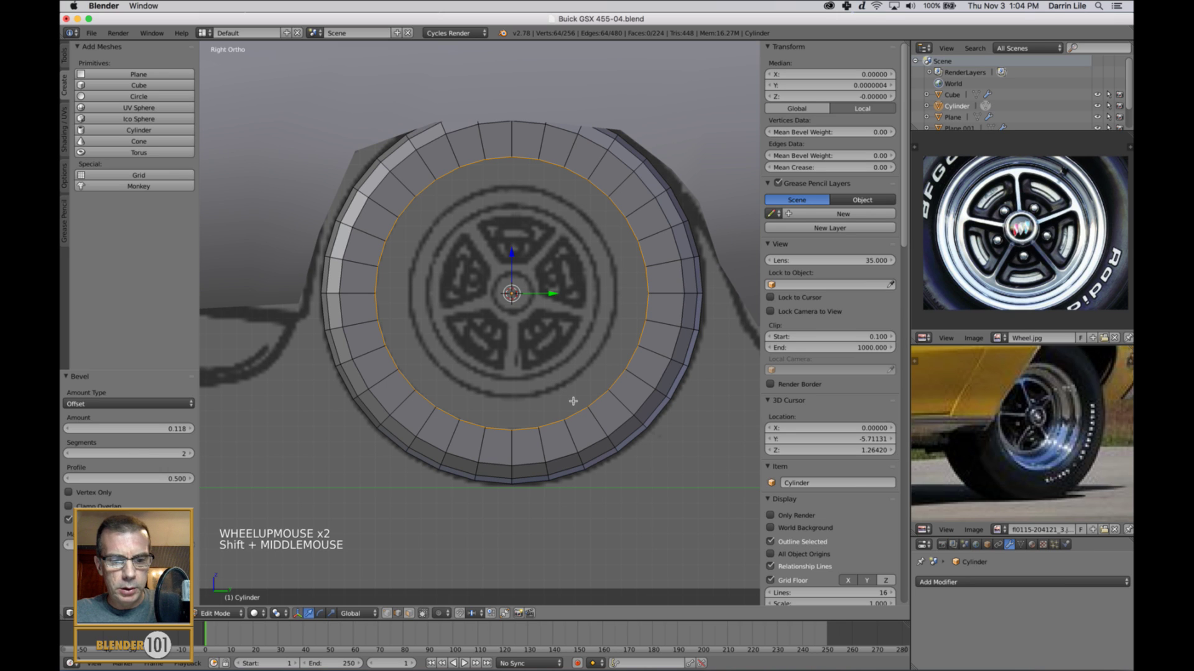
key(s)
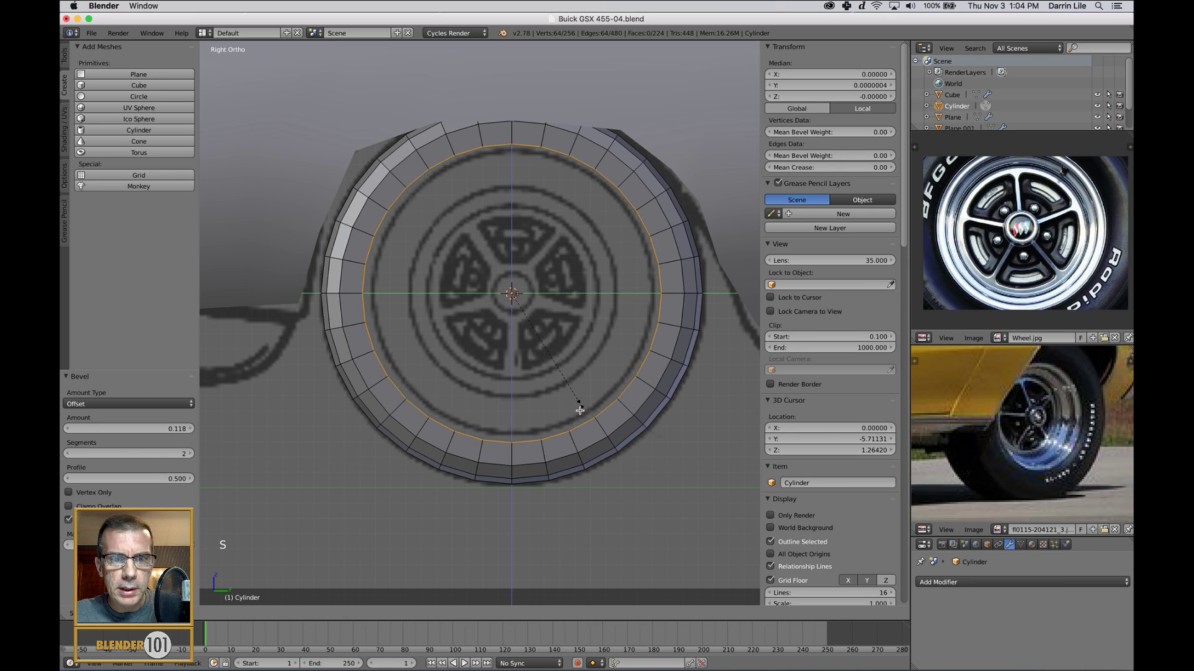
click(583, 416)
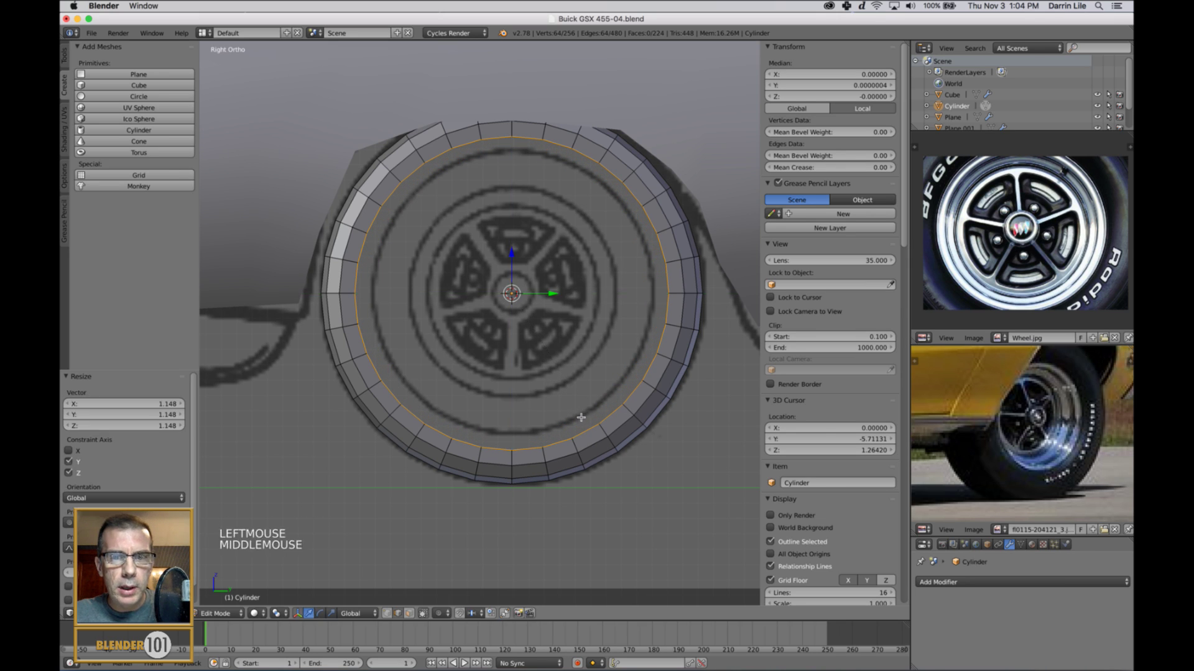
Step: Extrude both inner edge loops in place and scale the new loops inward by about 0.874 in Y and Z
middle_drag(584, 418, 592, 420)
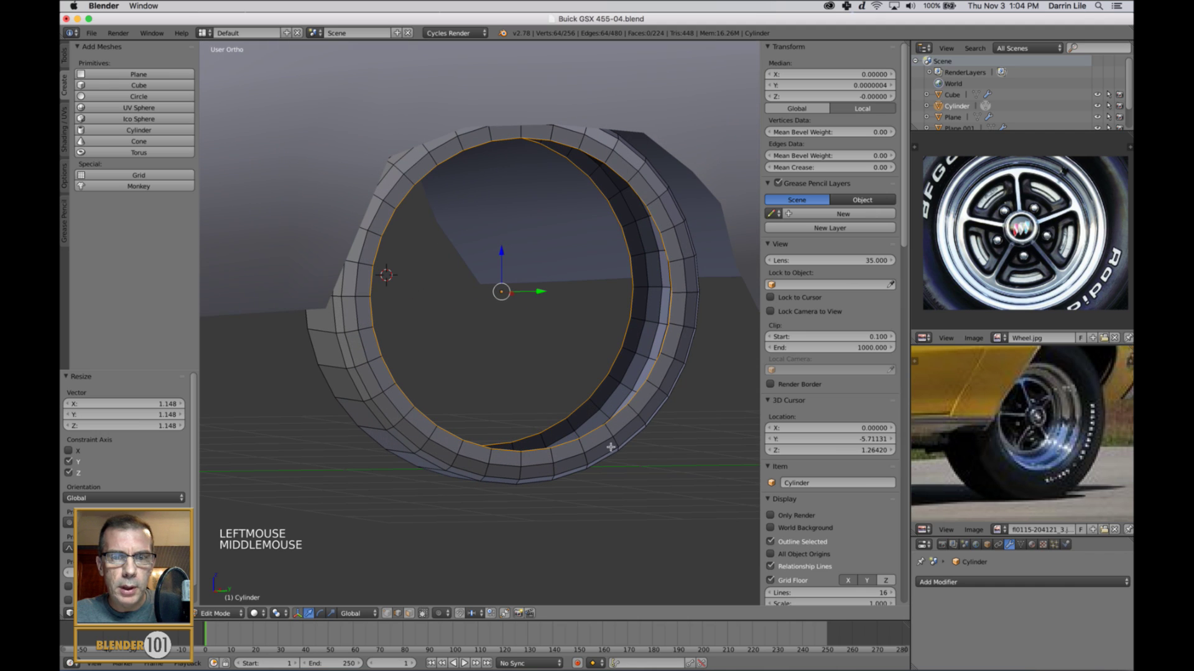
key(e)
key(e)
click(669, 500)
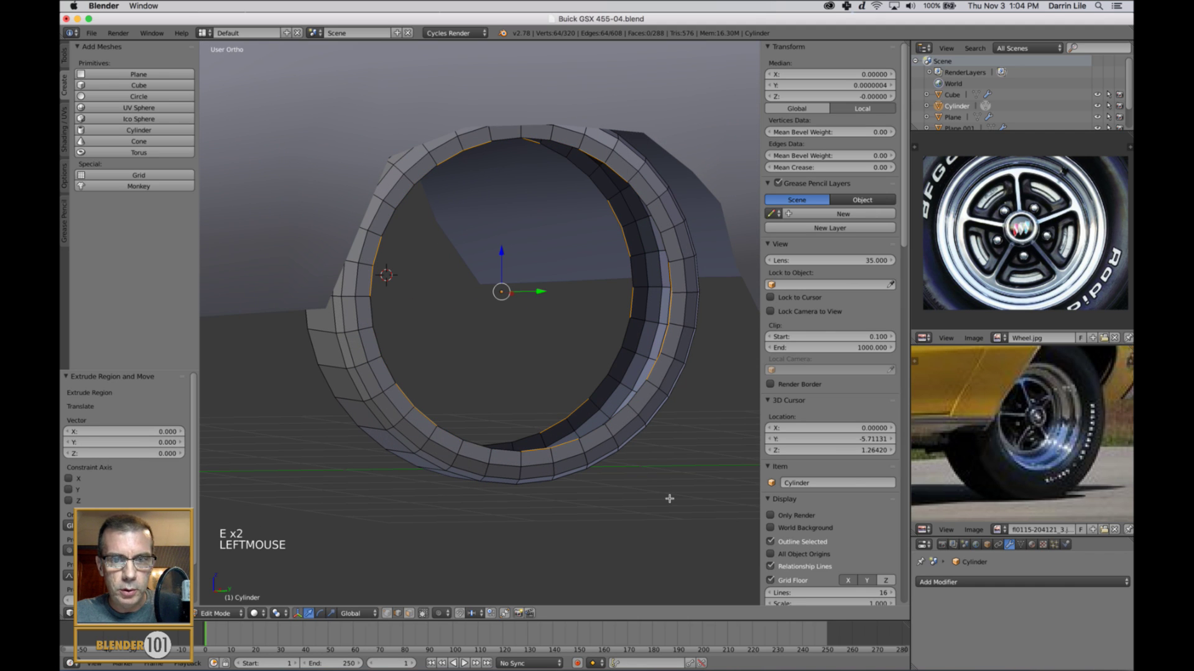
middle_drag(681, 503, 674, 498)
key(s)
key(s)
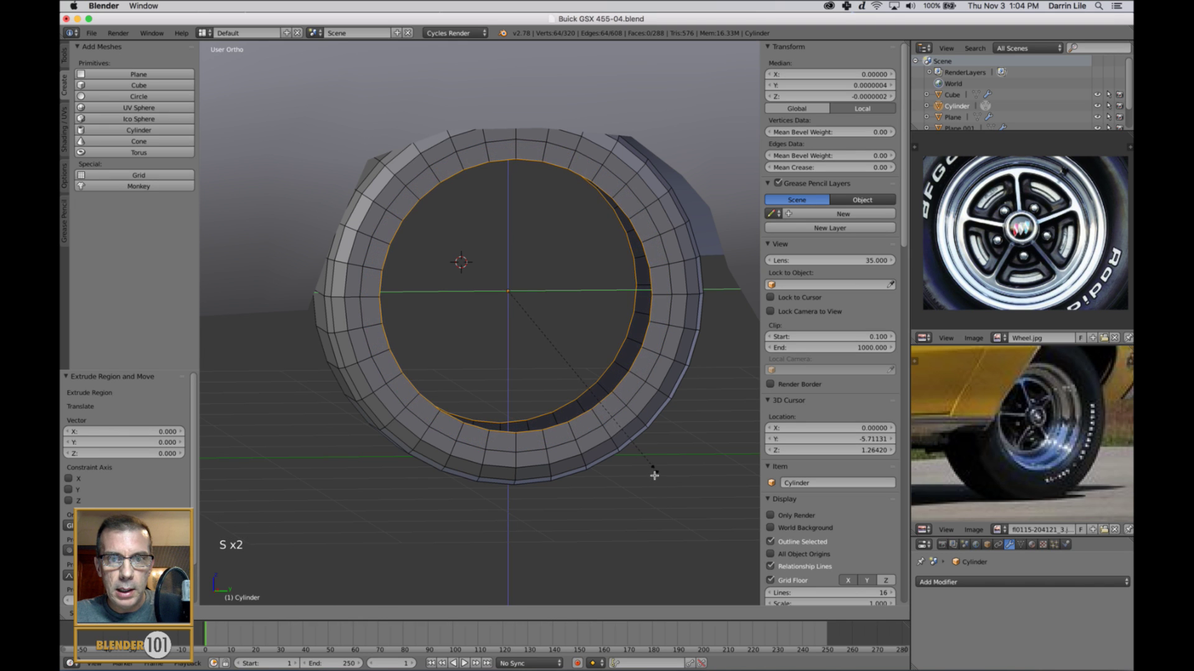
mouse_move(651, 478)
middle_down()
mouse_move(641, 477)
mouse_move(667, 476)
middle_up()
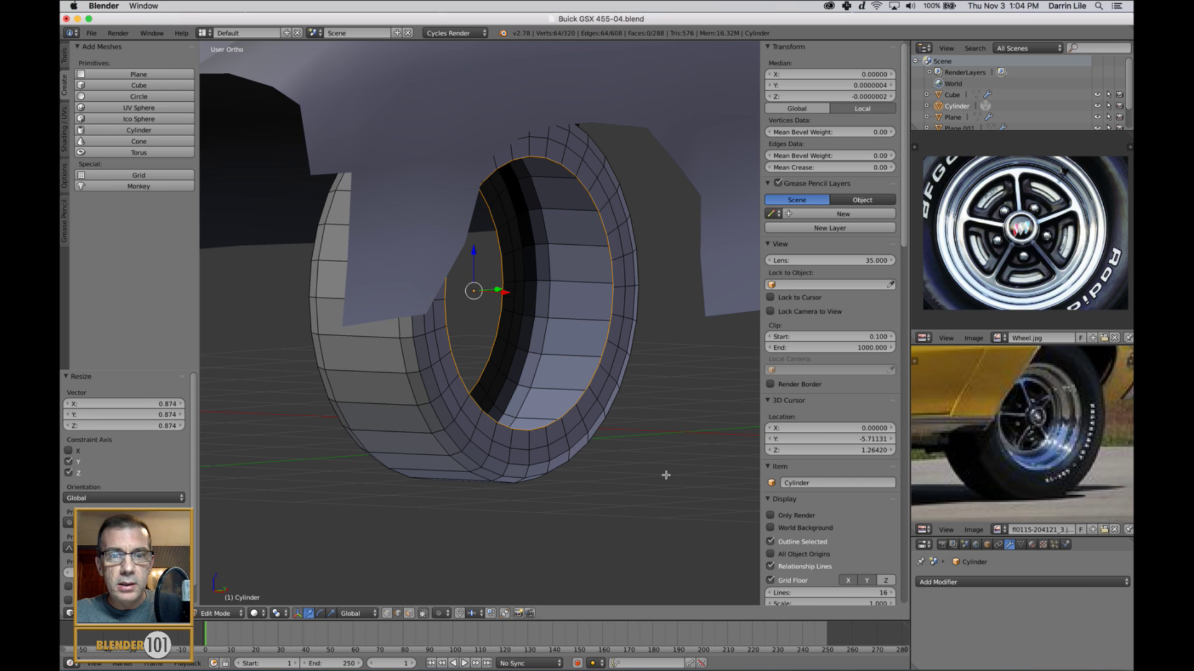
Step: Scale the two innermost edge loops by about 0.908 in X only, moving them closer together across the tire's width
middle_drag(666, 475, 664, 488)
key(s)
key(s)
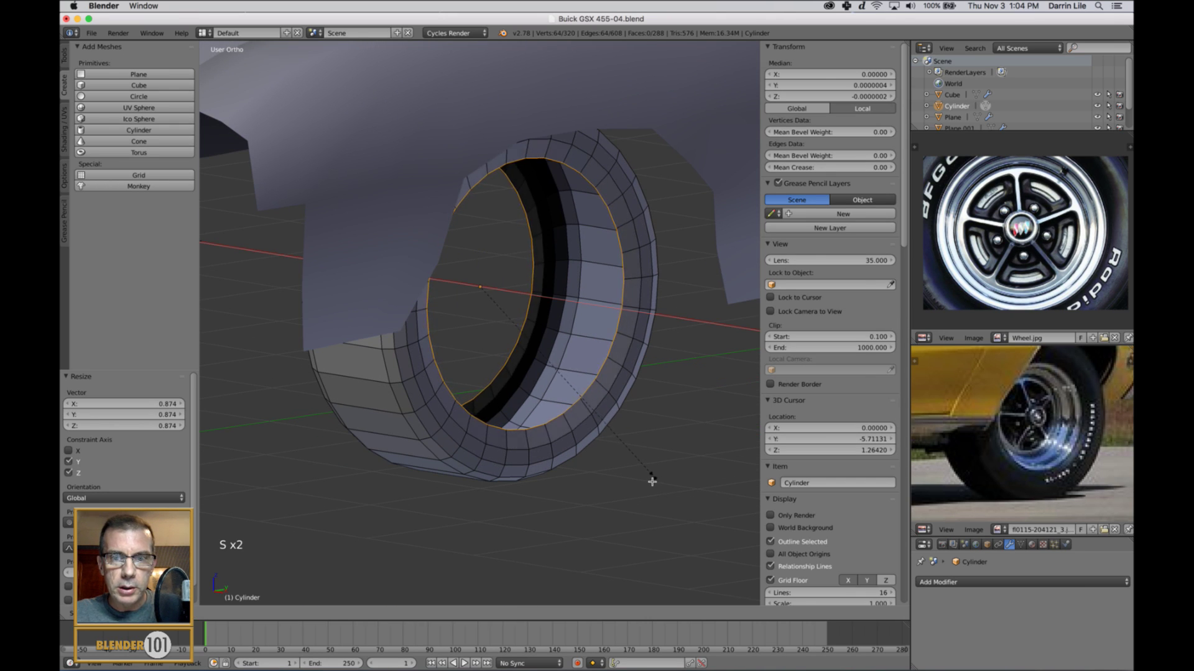
click(647, 480)
middle_drag(653, 479, 614, 468)
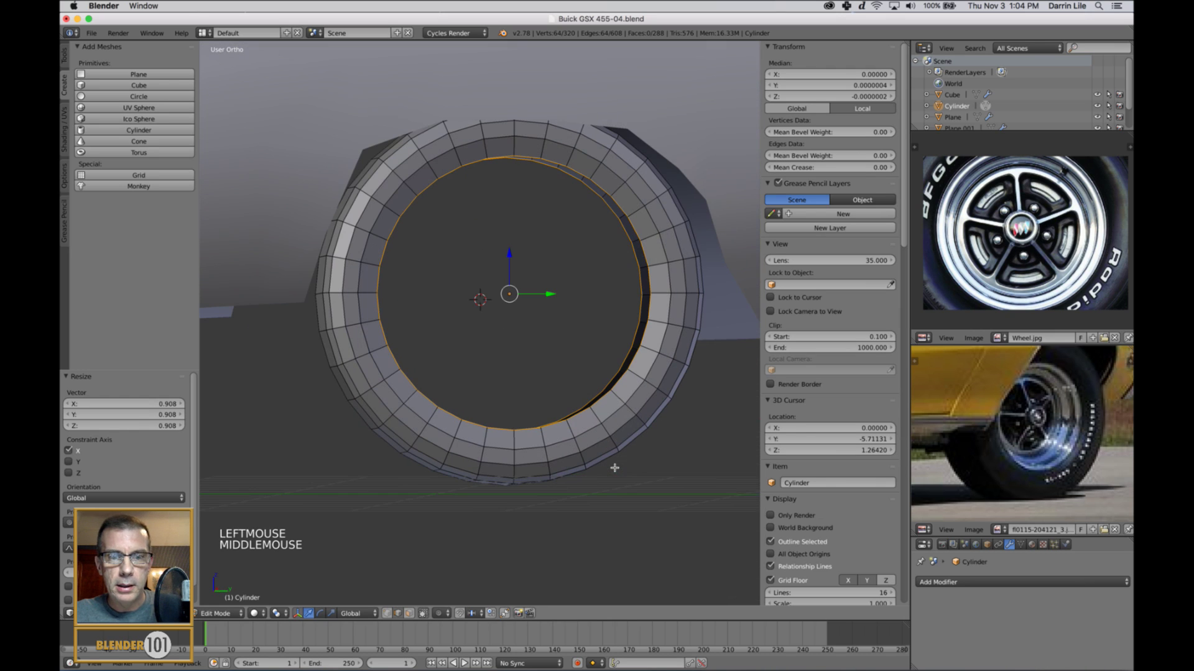
Step: Compare the inner edge with the side view blueprint and scale the innermost loops by about 0.928 in X
key(KP_3)
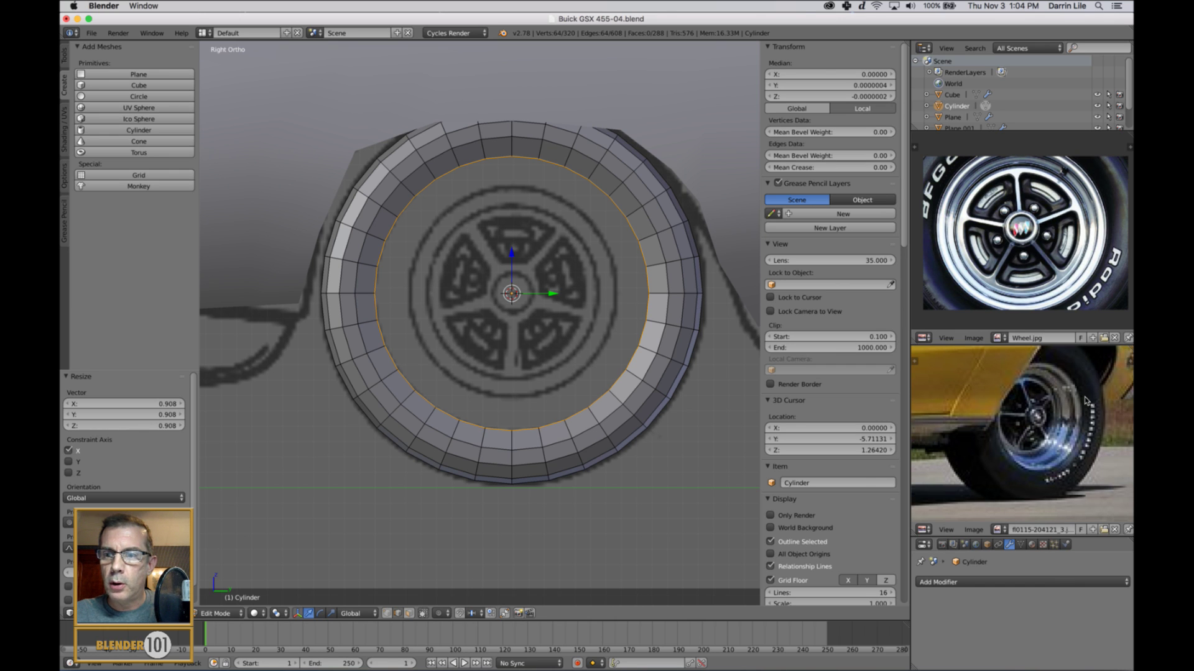
middle_drag(682, 330, 628, 362)
key(s)
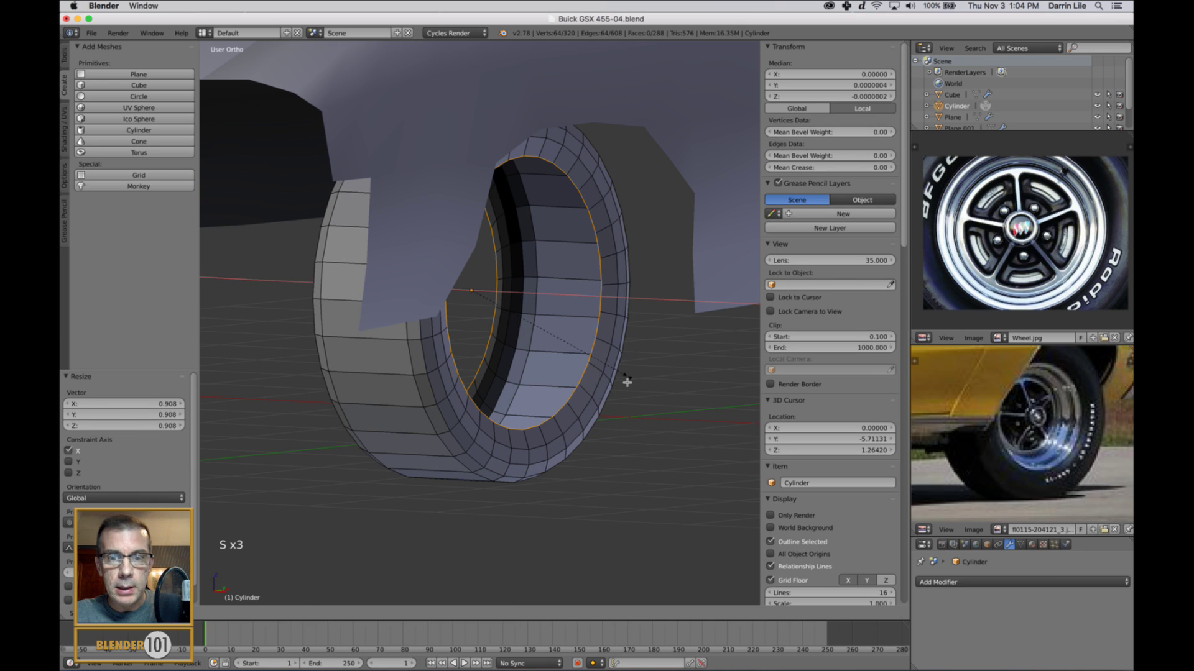
click(614, 380)
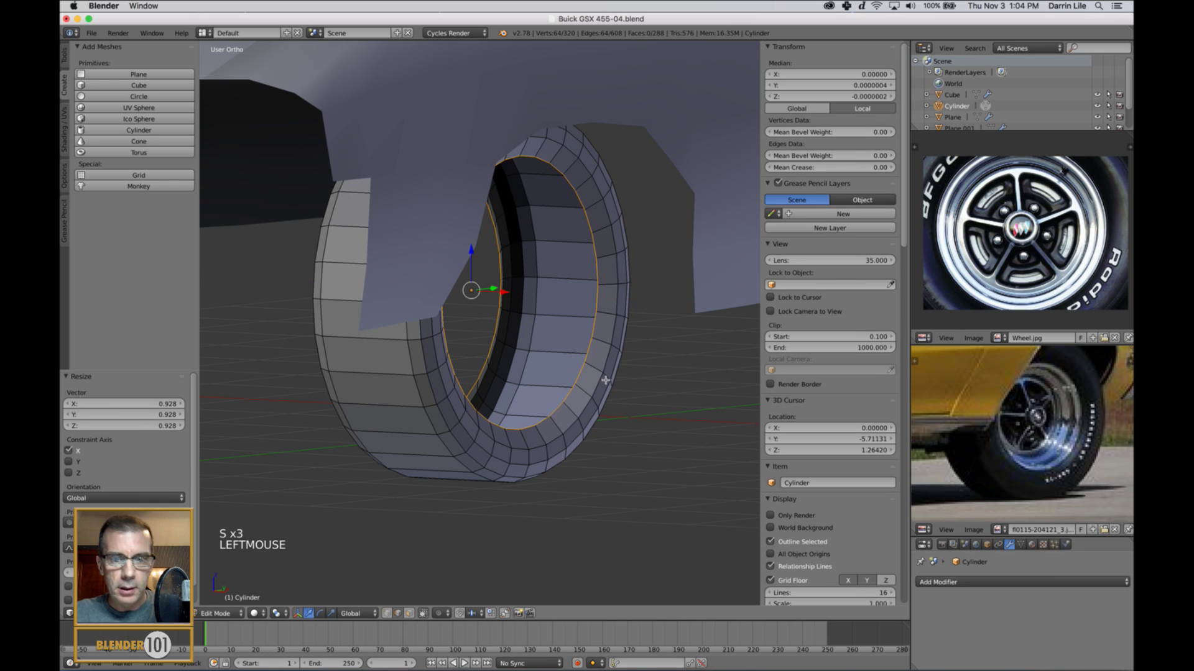
Step: Select the middle edge loop on both sidewalls and scale the pair by about 0.974 in X
alt+right_click(605, 371)
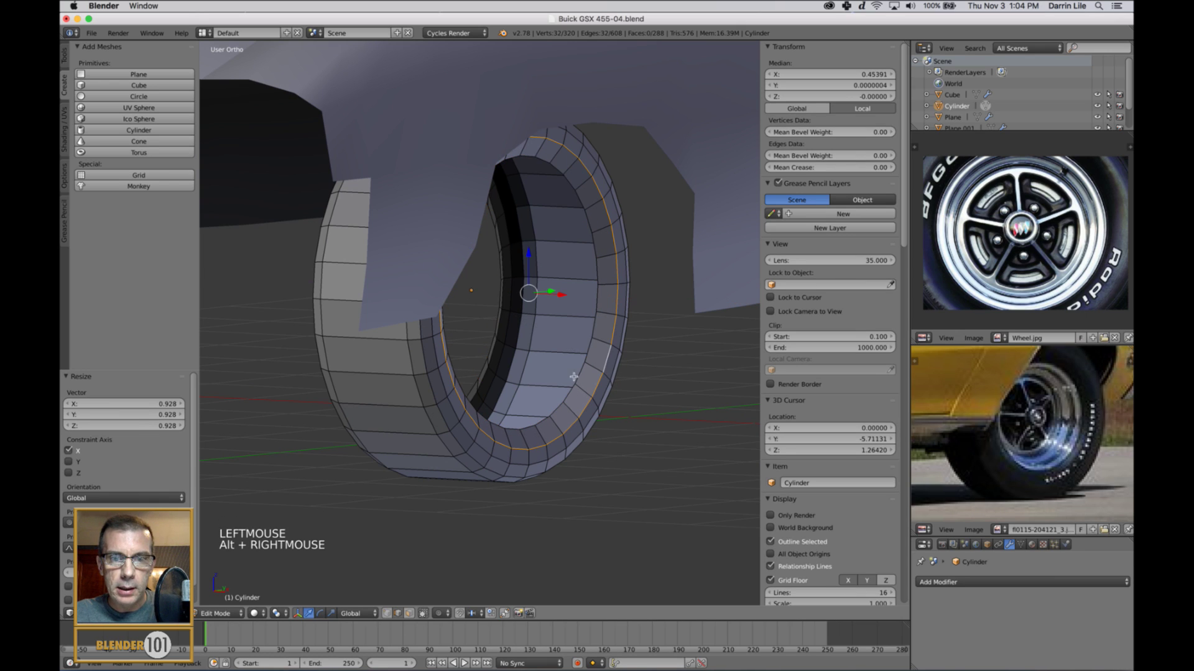
alt+shift+right_click(491, 387)
middle_drag(492, 387, 511, 366)
alt+right_click(558, 351)
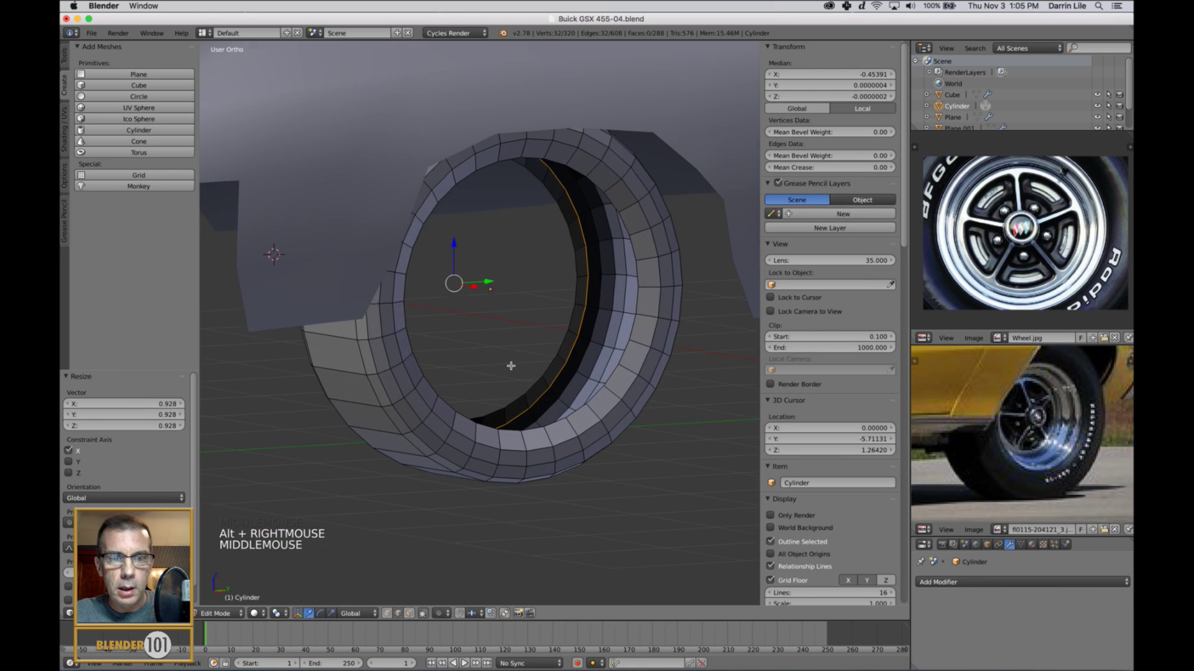
alt+shift+right_click(433, 423)
middle_drag(554, 439, 626, 489)
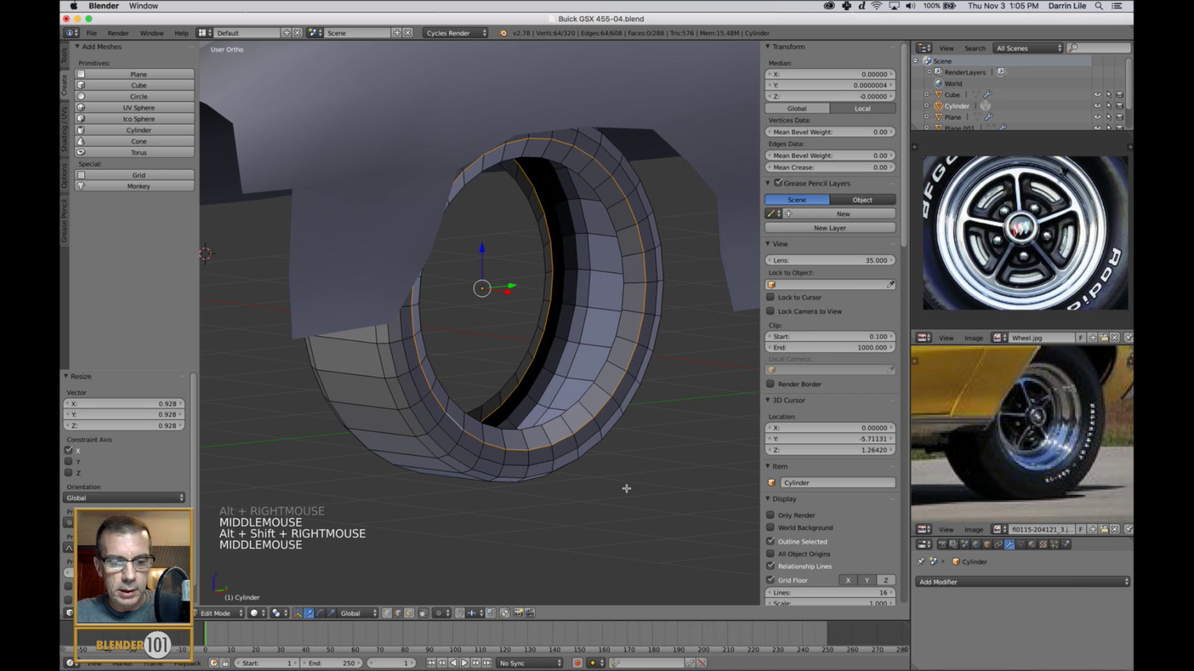
key(s)
key(s)
click(625, 488)
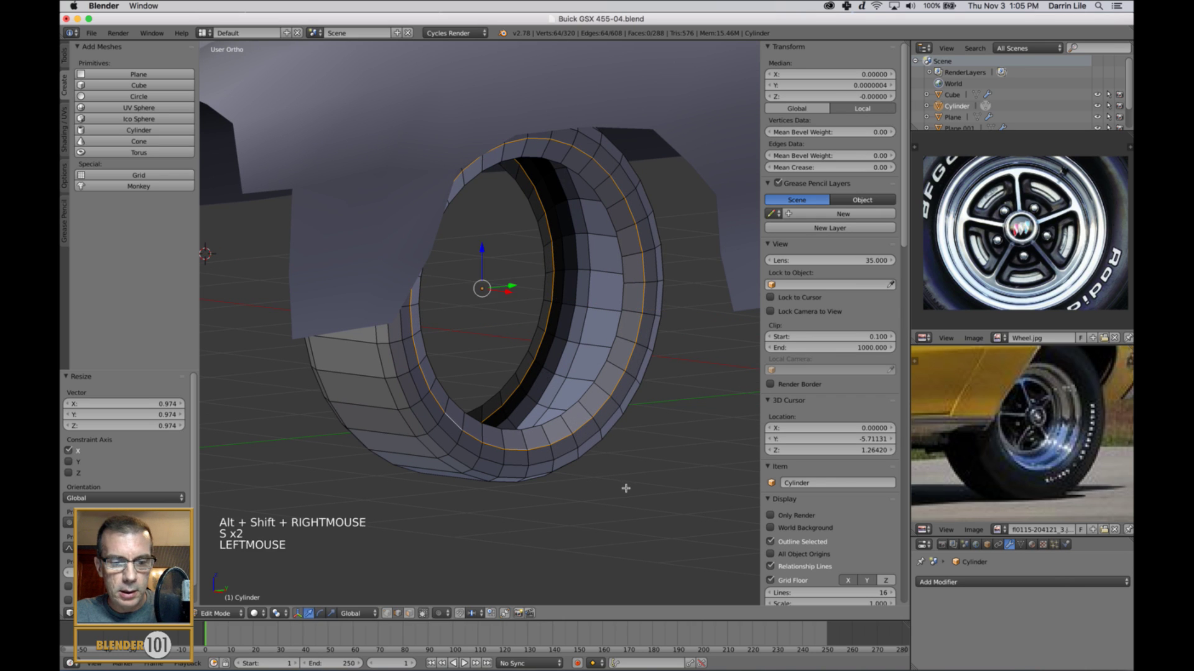
Step: Scale the middle sidewall loops by about 0.985 in Y and Z and check the tire in Object Mode against the side view blueprint
key(s)
key(s)
click(622, 483)
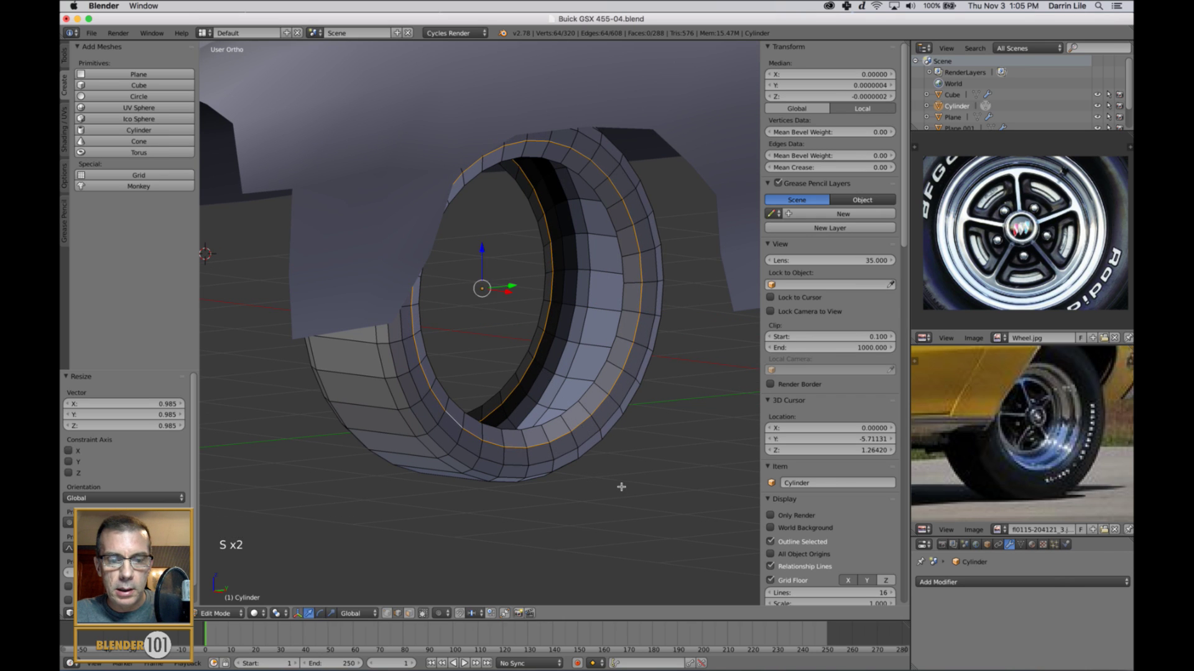
key(a)
key(Tab)
scroll(666, 461, down, 2)
mouse_move(670, 459)
middle_down()
mouse_move(634, 456)
mouse_move(654, 454)
middle_up()
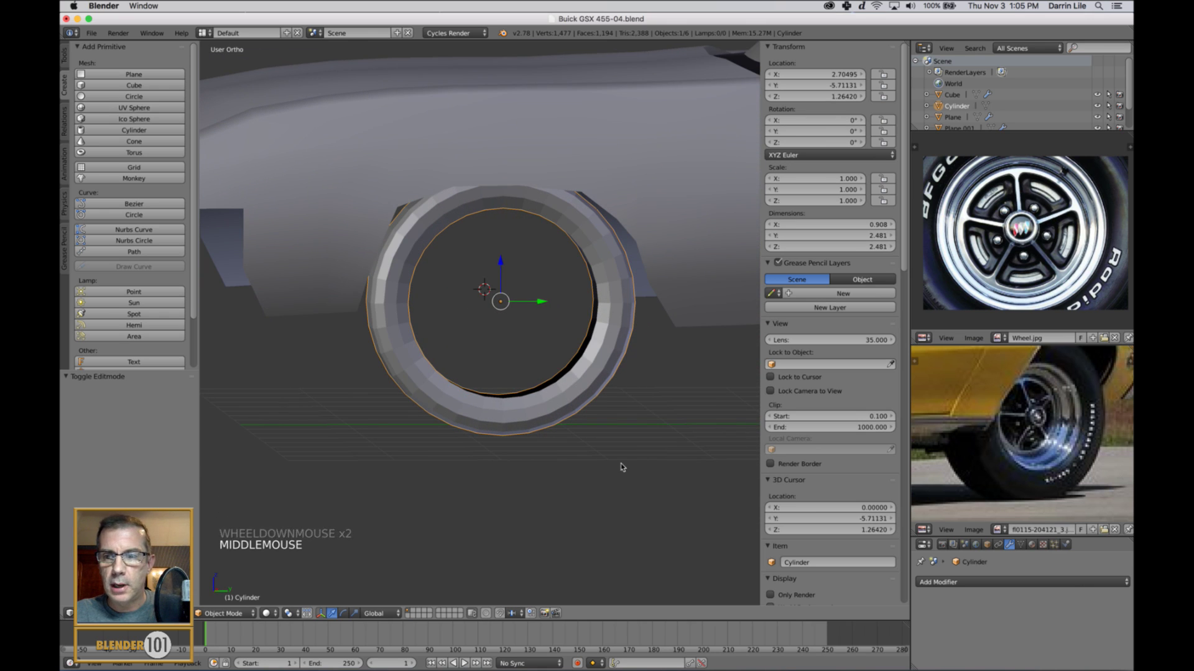
key(KP_3)
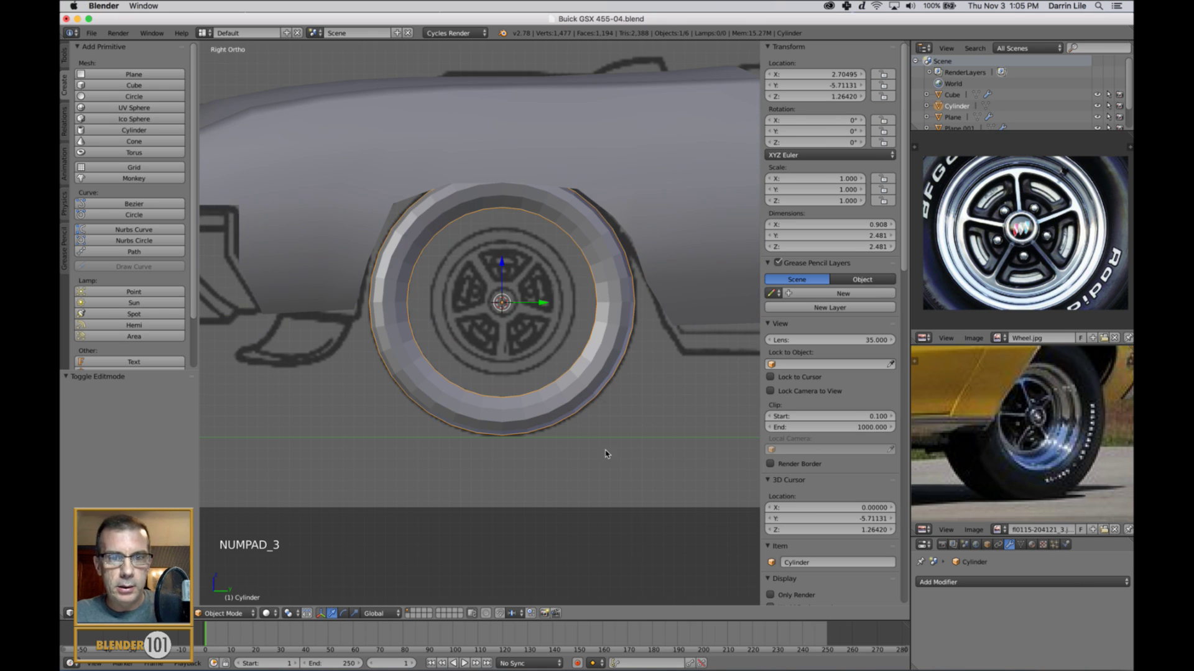
scroll(591, 406, up, 2)
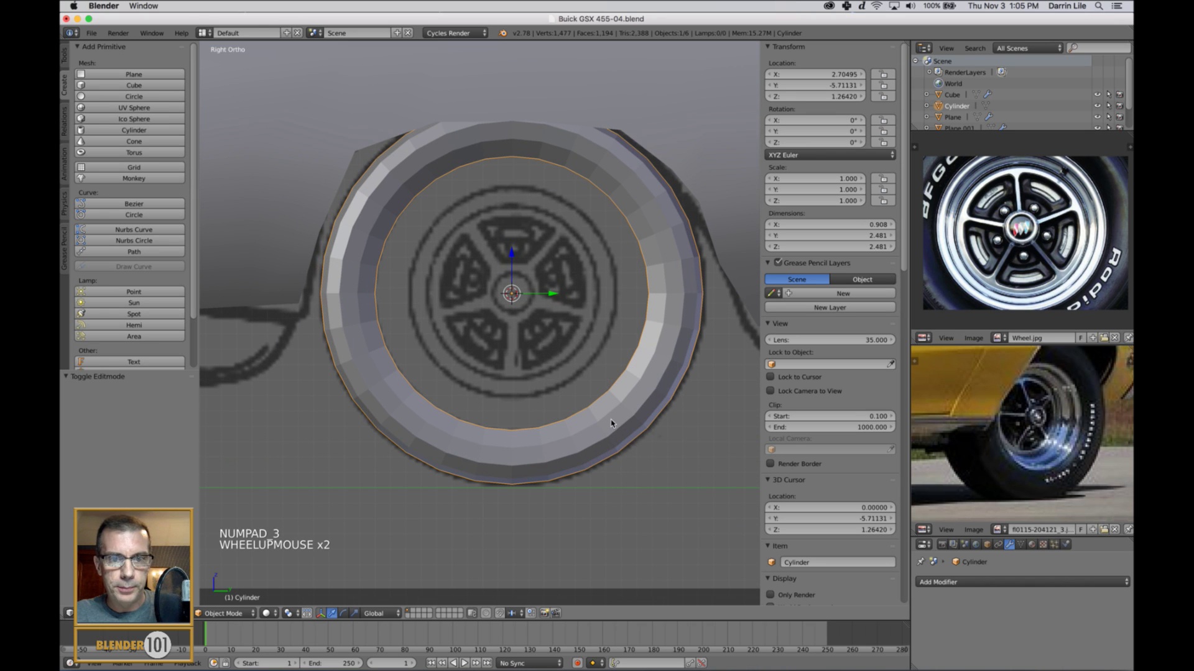
Step: Select both innermost edge loops in Edit Mode, snap the 3D cursor to the selection and return to the side view
key(Tab)
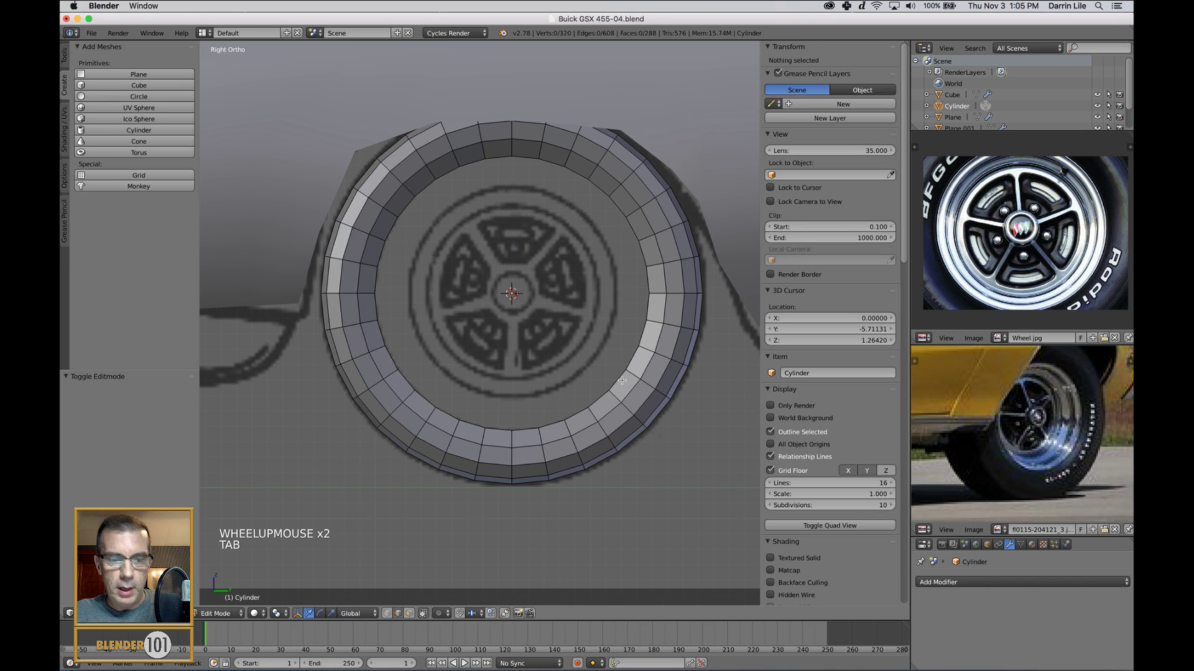
middle_drag(622, 380, 635, 364)
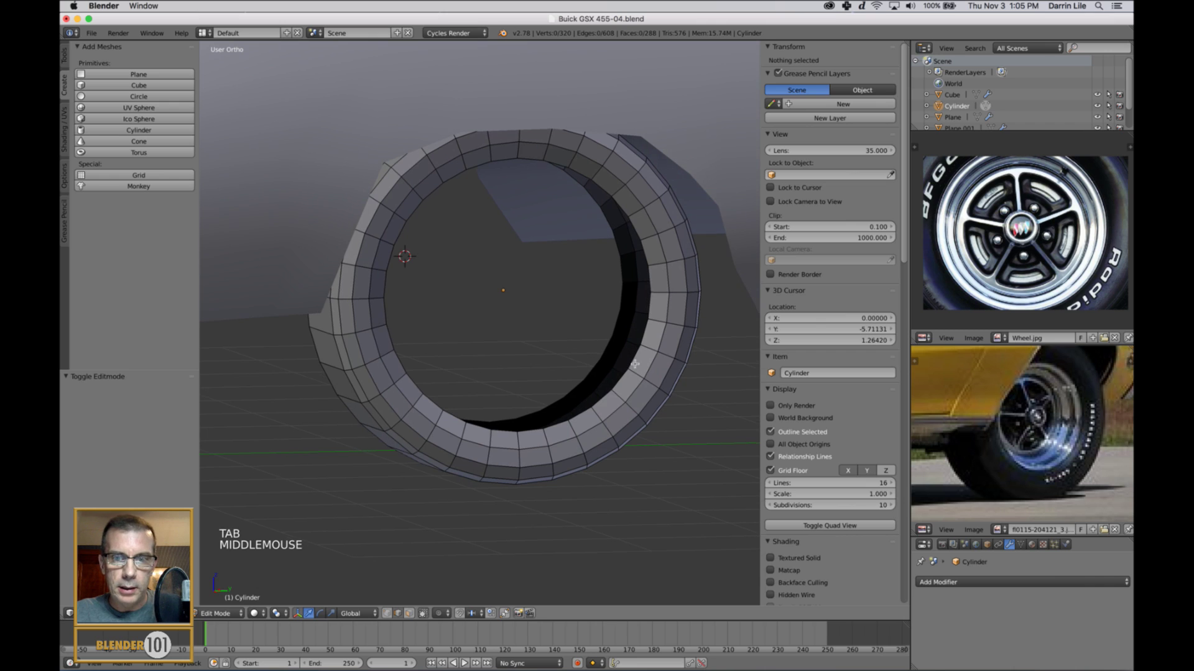
alt+shift+right_click(615, 365)
alt+shift+right_click(605, 363)
middle_drag(647, 412, 652, 439)
key(shift+s)
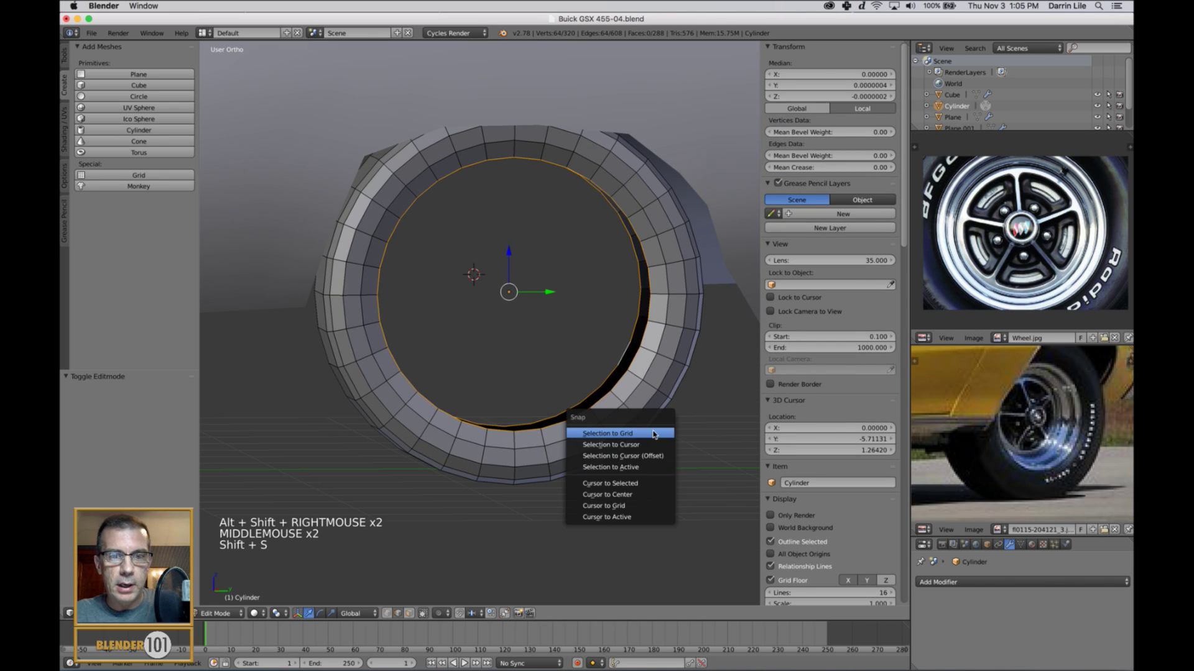
click(621, 497)
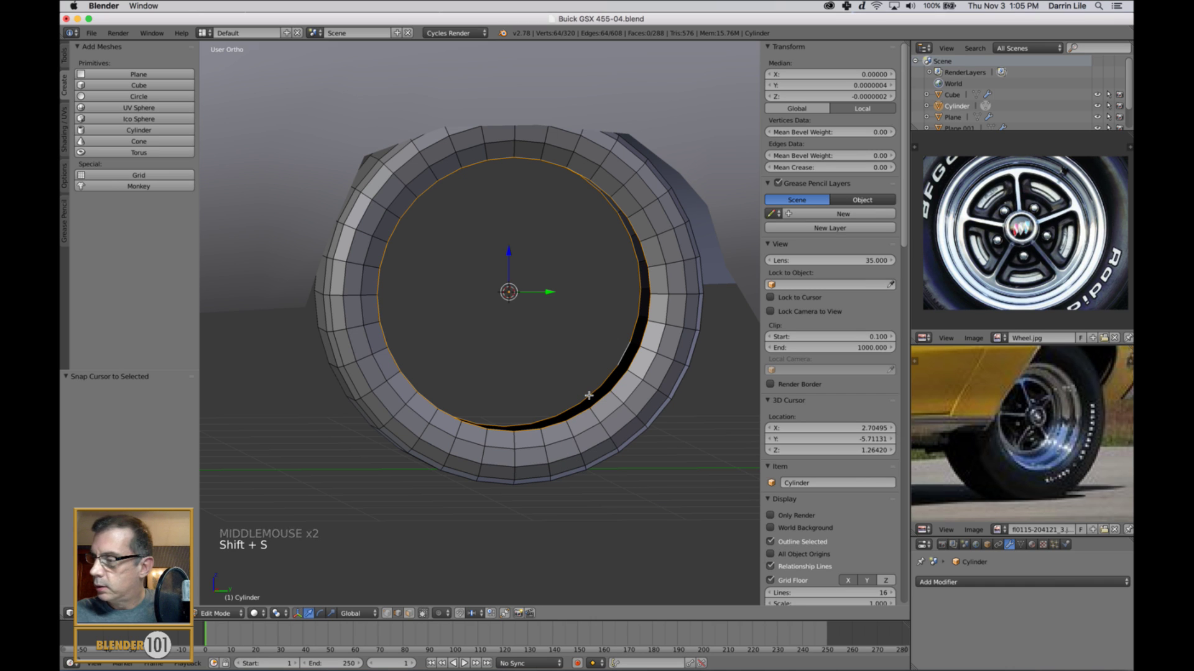
key(KP_3)
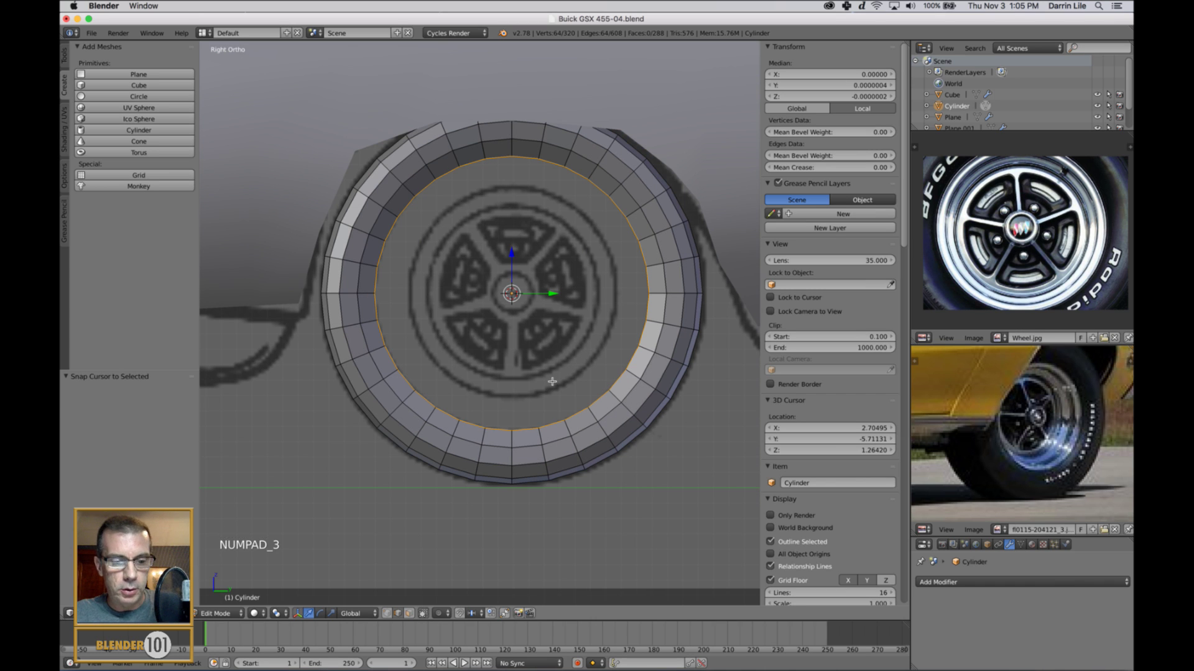
Step: Return to Object Mode and add a 32-vertex cylinder without caps at the 3D cursor in the tire's centre
key(a)
key(a)
key(Tab)
scroll(558, 368, down, 1)
key(s)
key(s)
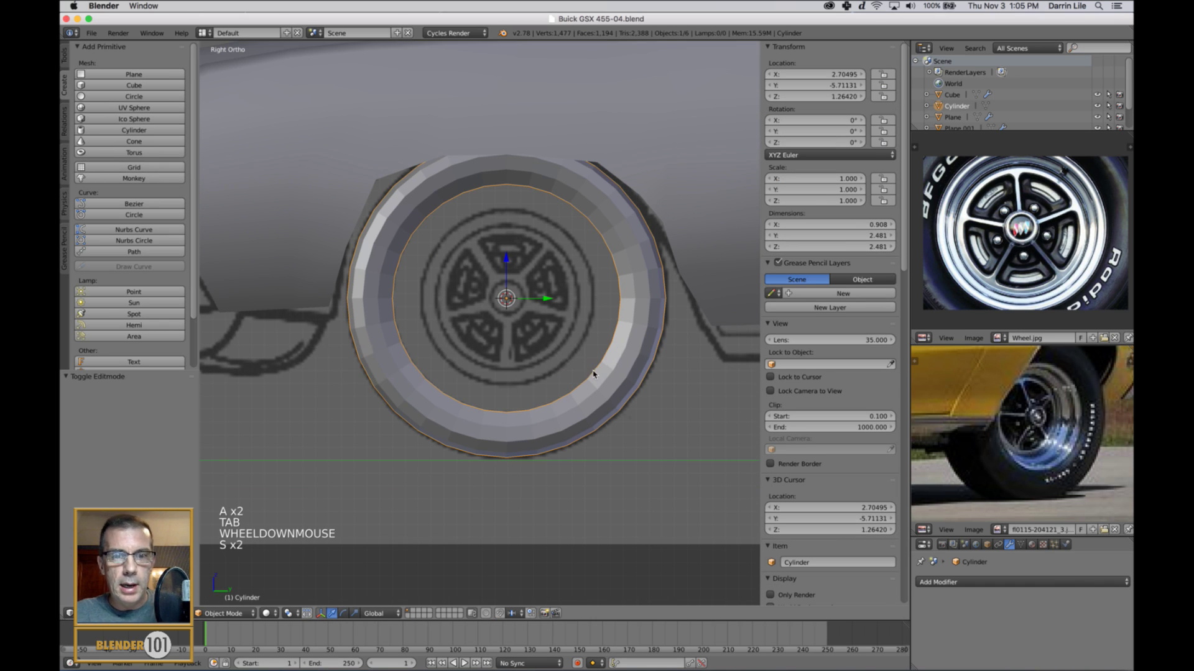
shift+middle_drag(594, 373, 599, 379)
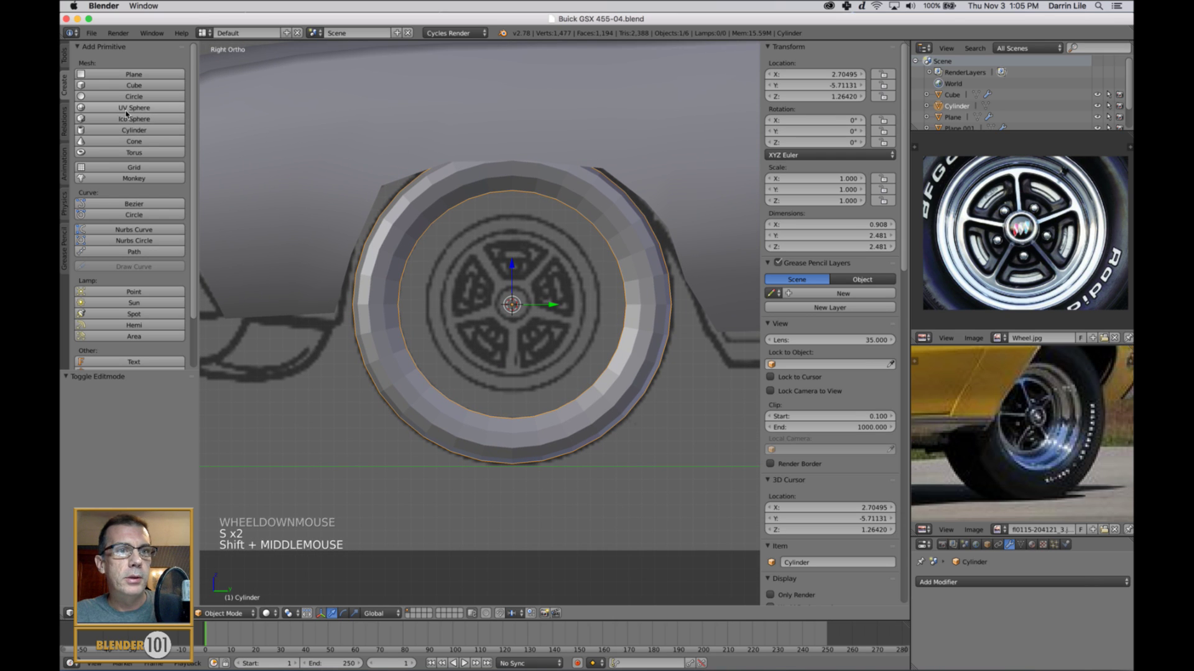
click(134, 130)
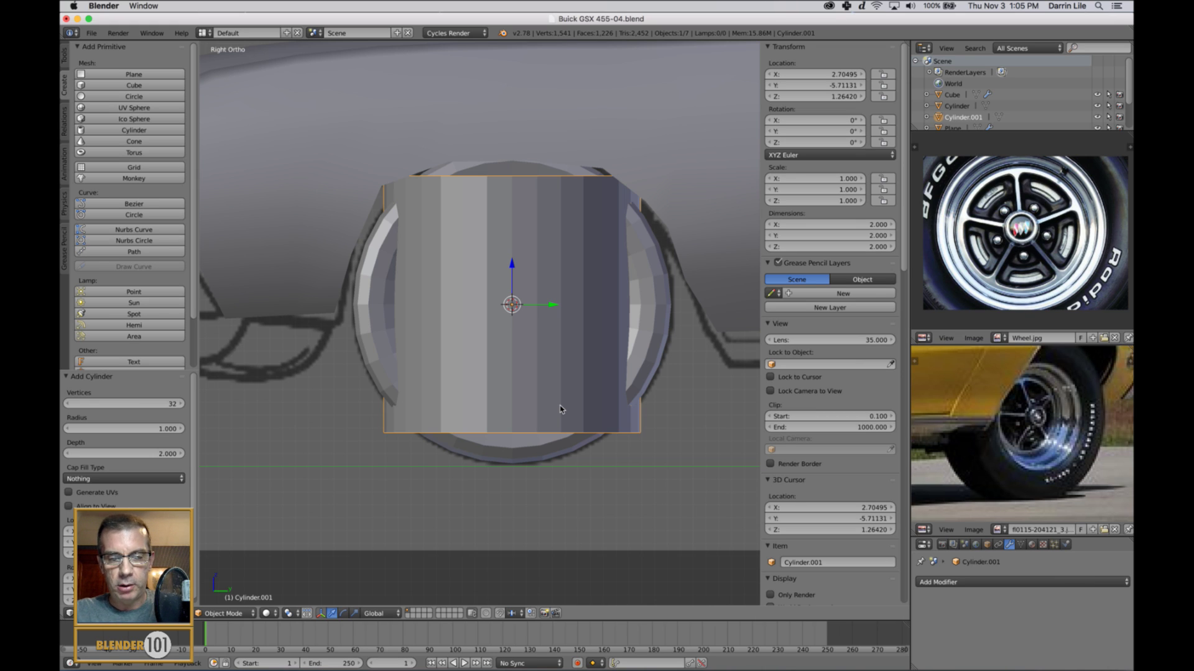
Step: Rotate the new cylinder 90 degrees about the Y axis
key(r)
key(y)
key(9)
key(0)
key(Return)
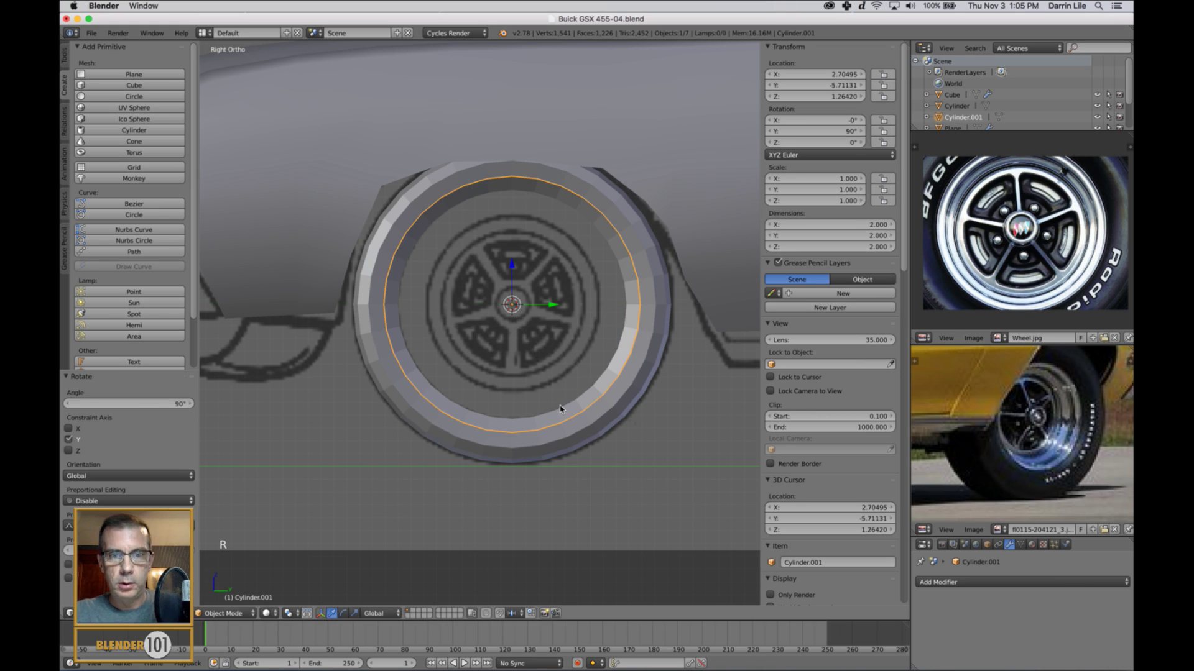
Step: Show the scene in wireframe and scale the cylinder uniformly by about 0.881 to fit the tire's inner opening
key(z)
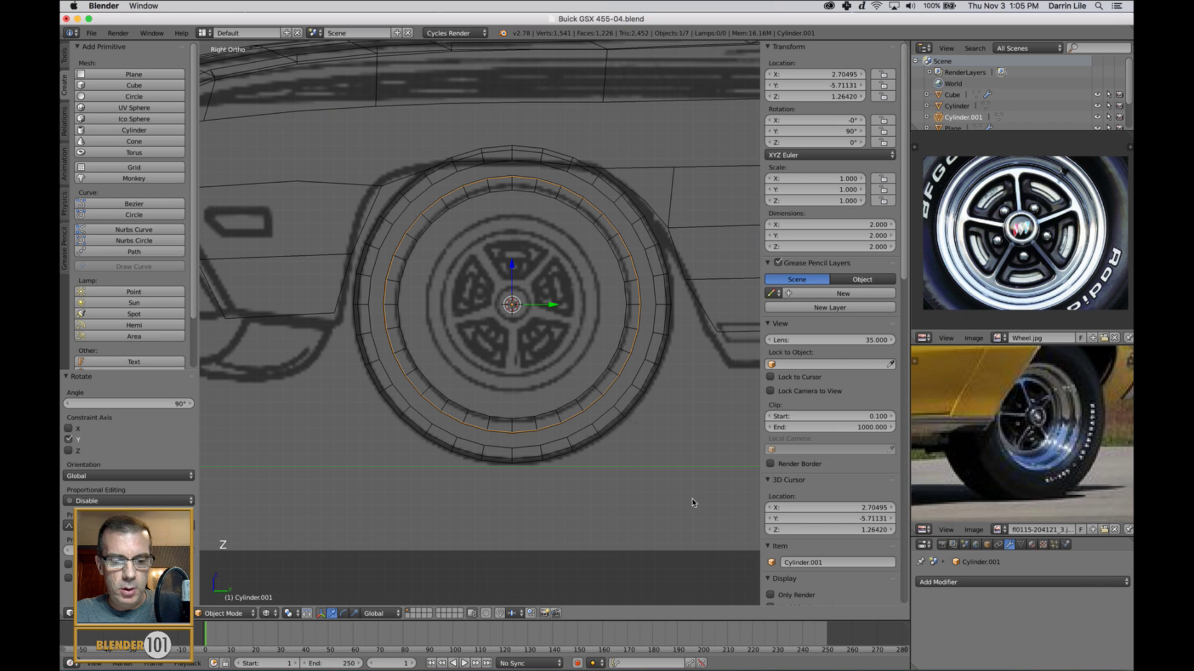
key(s)
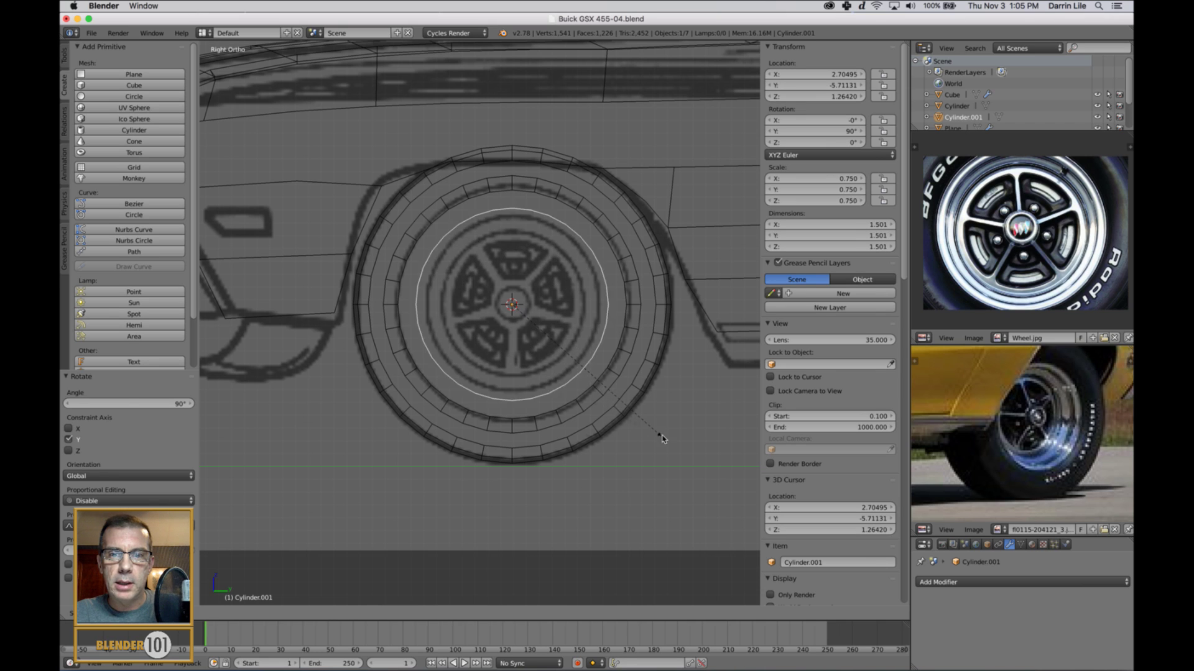
click(689, 459)
middle_drag(666, 447, 684, 457)
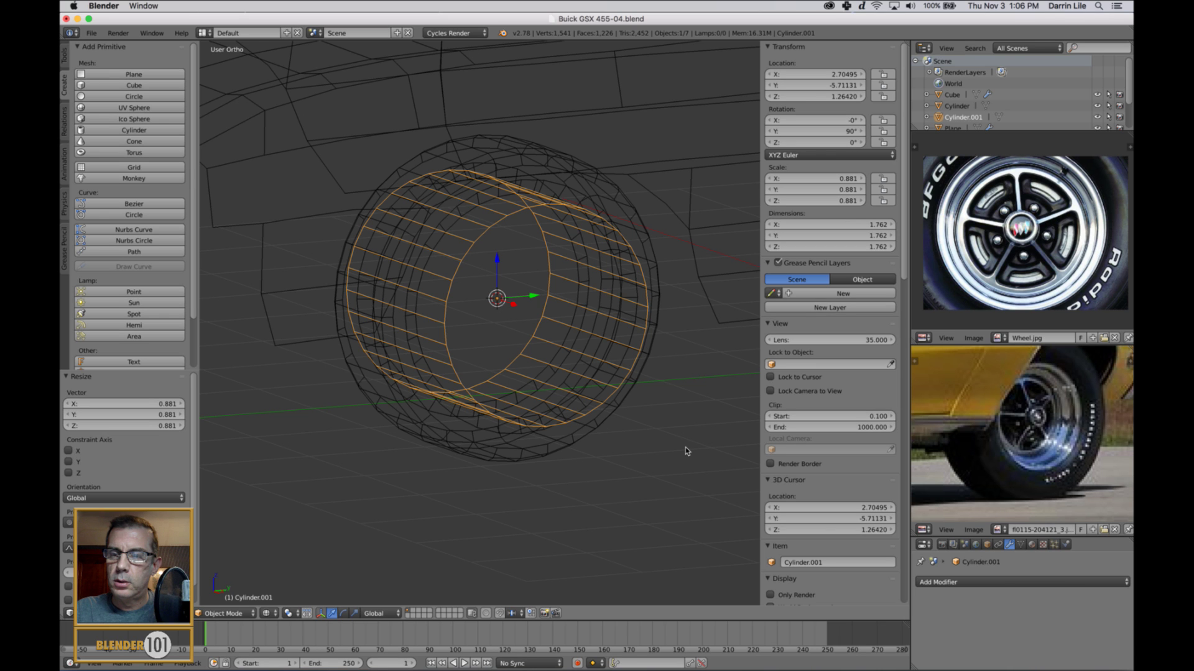
middle_drag(685, 451, 665, 404)
Step: Scale the cylinder along X into a narrow ring about 0.095 deep
key(Tab)
key(Tab)
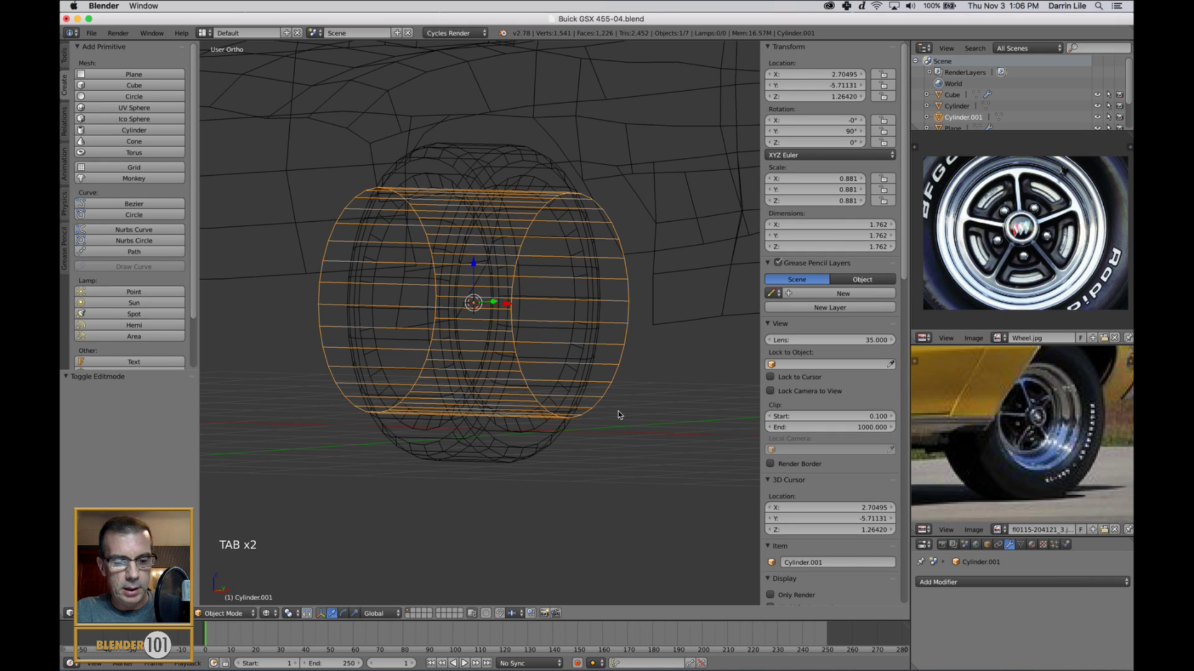
key(s)
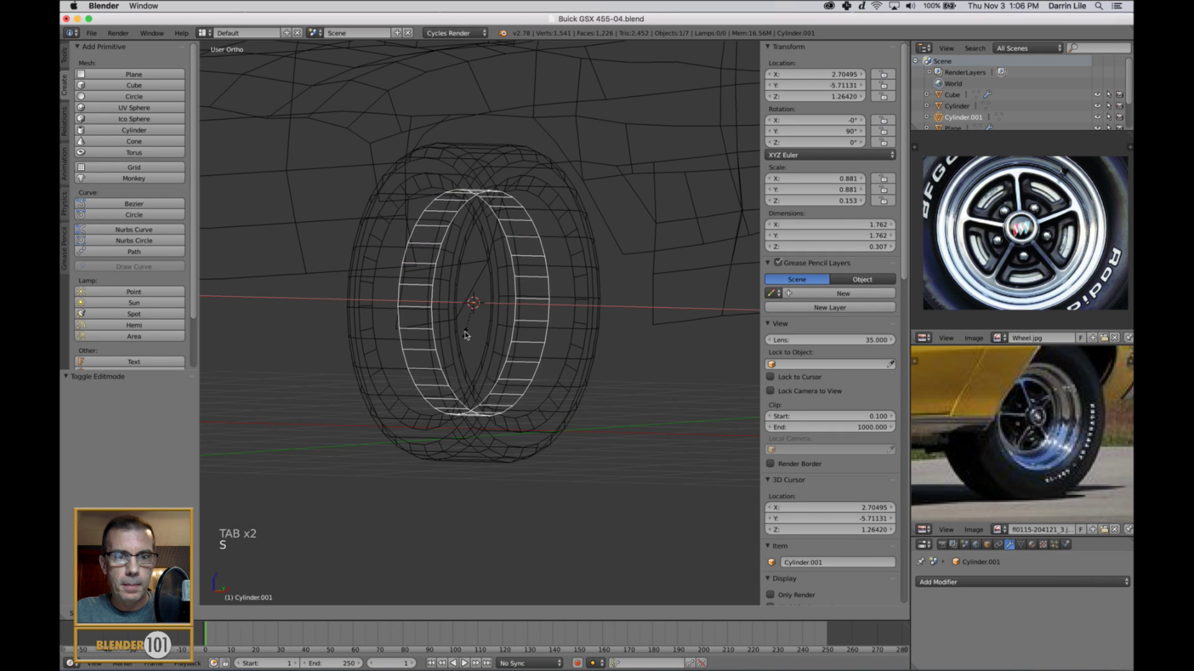
click(485, 304)
middle_drag(517, 320, 519, 328)
Step: Switch to solid shading and move the ring about 0.361 along X to the tire's outer opening
key(z)
drag(513, 302, 542, 327)
middle_drag(632, 413, 595, 412)
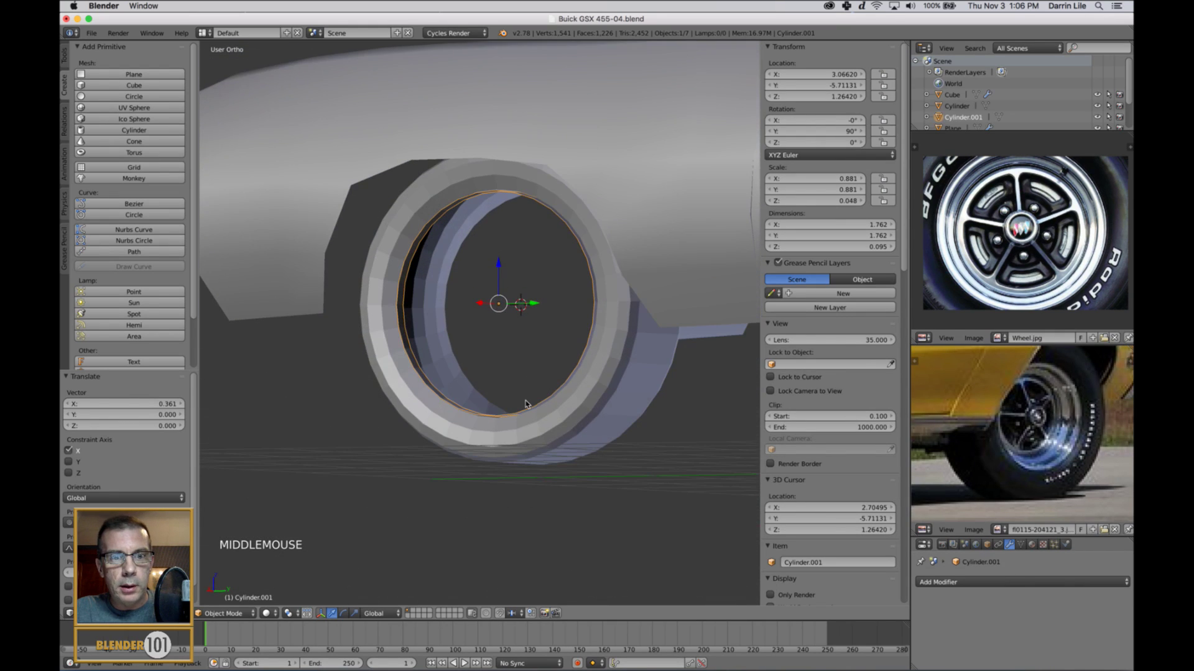
scroll(528, 405, up, 4)
middle_drag(506, 408, 547, 411)
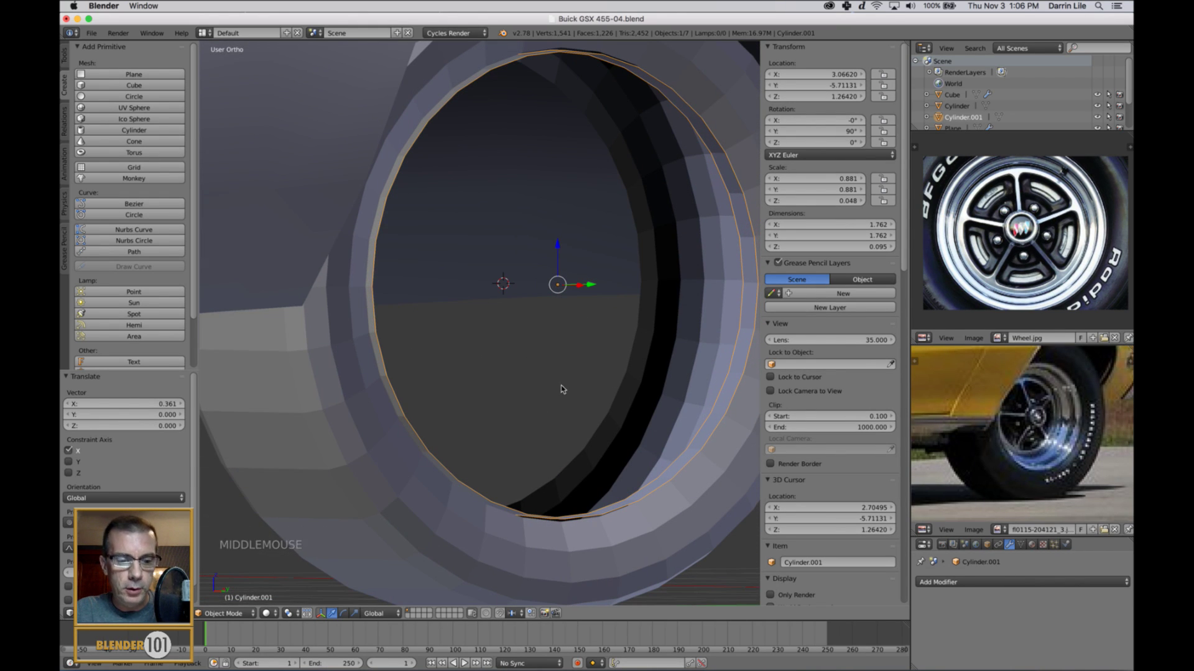
Step: Fine-tune the ring's fit inside the tire opening by moving it about -0.026 and 0.010 along X in perspective view
key(n)
scroll(628, 354, down, 3)
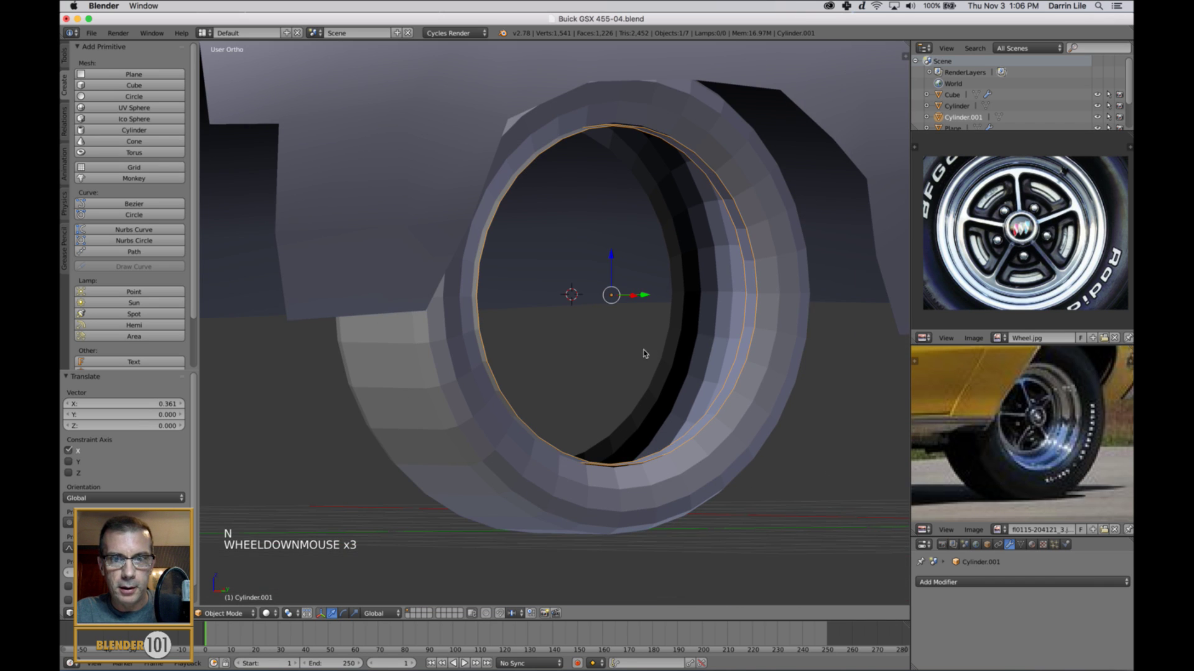
shift+middle_drag(642, 349, 629, 368)
scroll(628, 365, up, 1)
key(KP_5)
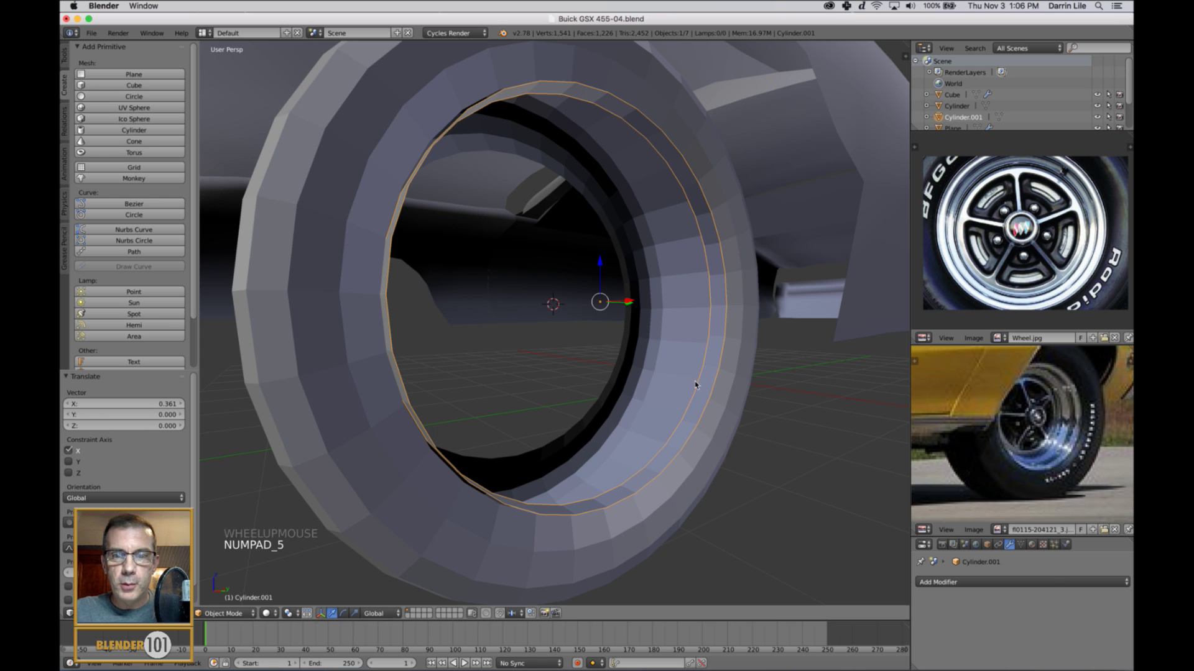
middle_drag(695, 386, 694, 400)
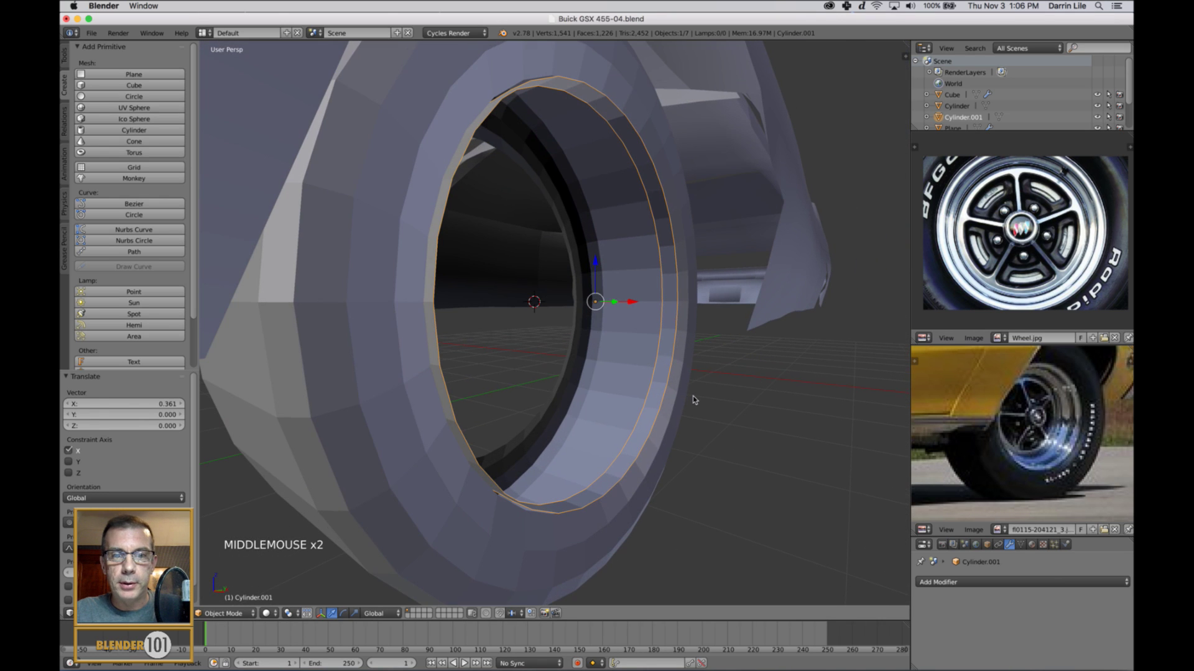
middle_drag(647, 256, 651, 323)
mouse_move(640, 306)
mouse_down()
mouse_move(625, 304)
mouse_move(635, 305)
mouse_up()
middle_drag(649, 319, 599, 317)
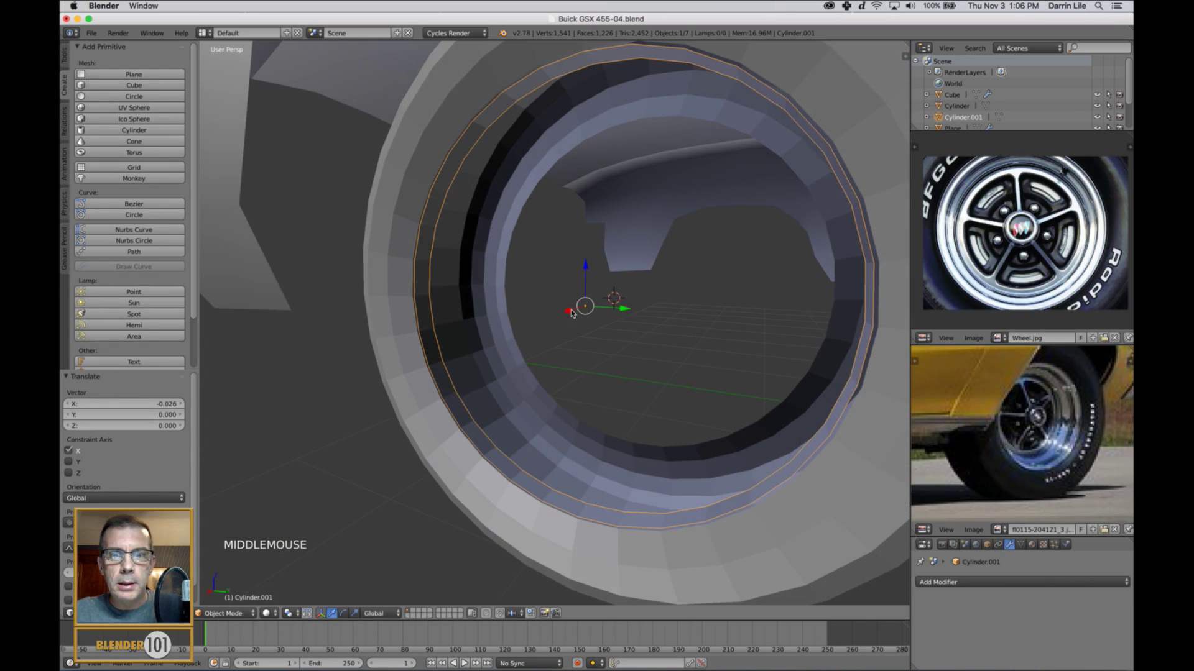
drag(572, 314, 575, 311)
middle_drag(575, 311, 620, 319)
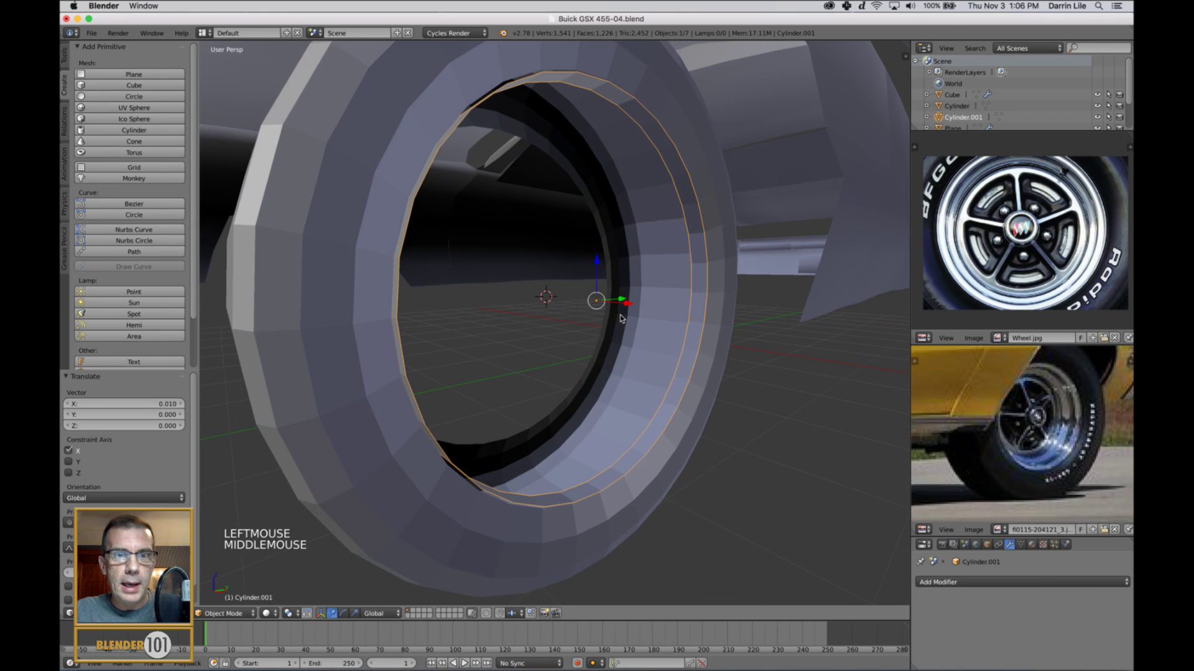
Step: Select the ring's outer edge loop in Edit Mode, extrude it and scale the new loop by about 1.053
key(Tab)
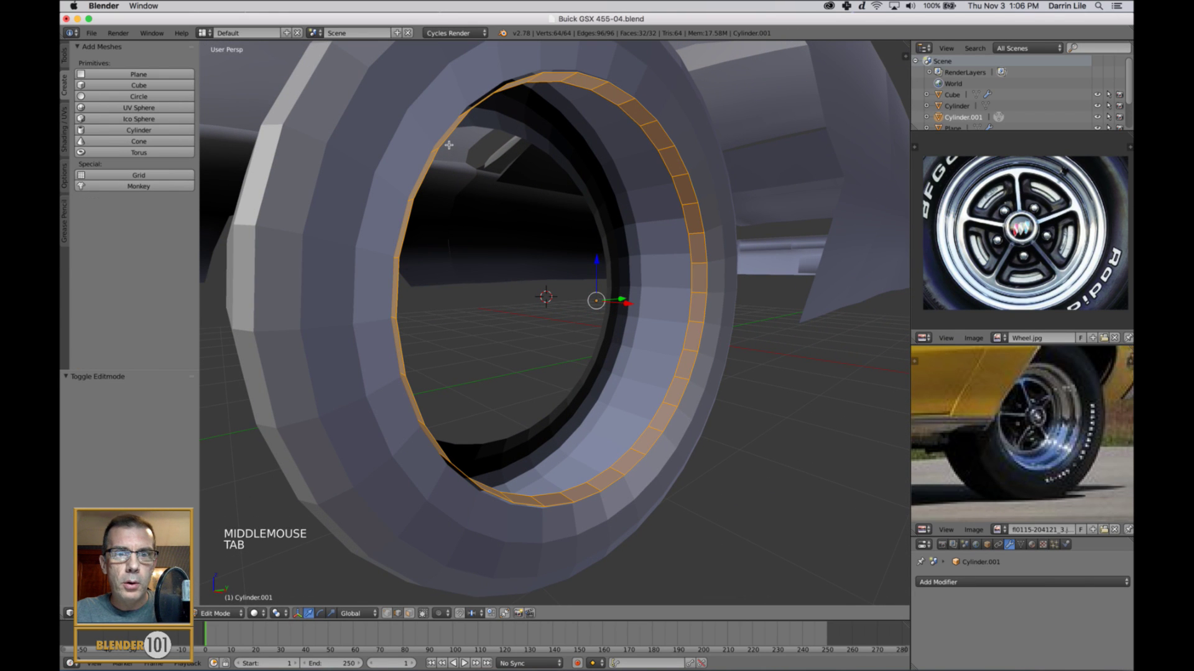
alt+right_click(449, 145)
middle_drag(508, 199, 530, 227)
key(e)
key(e)
key(s)
key(s)
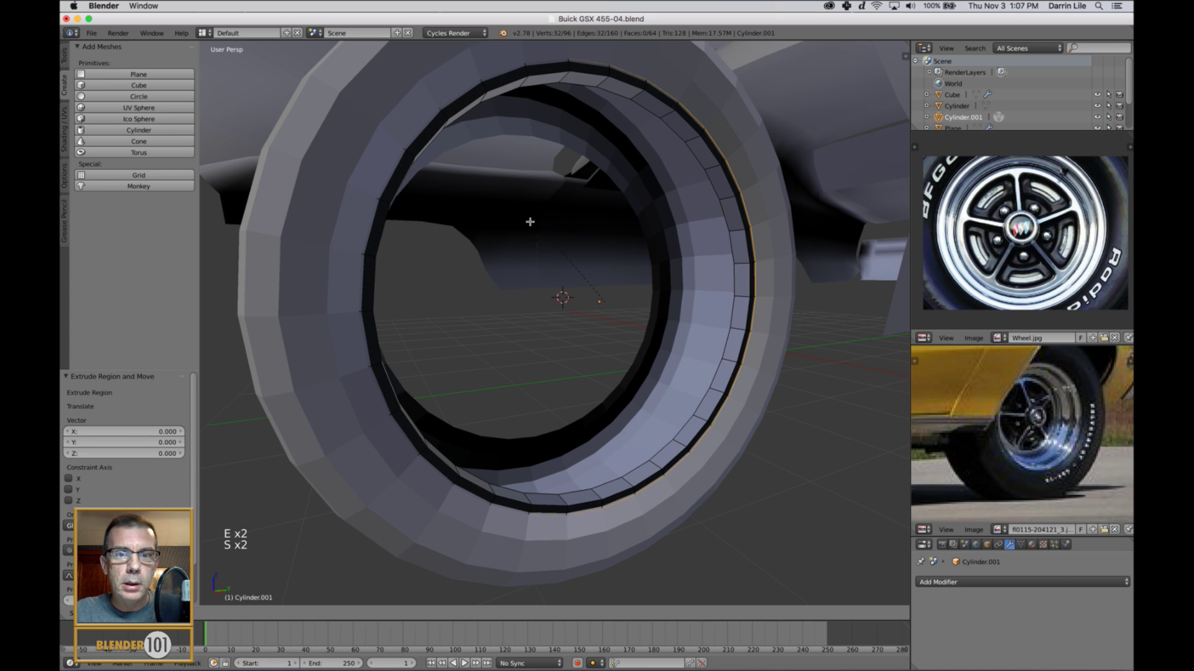
click(524, 225)
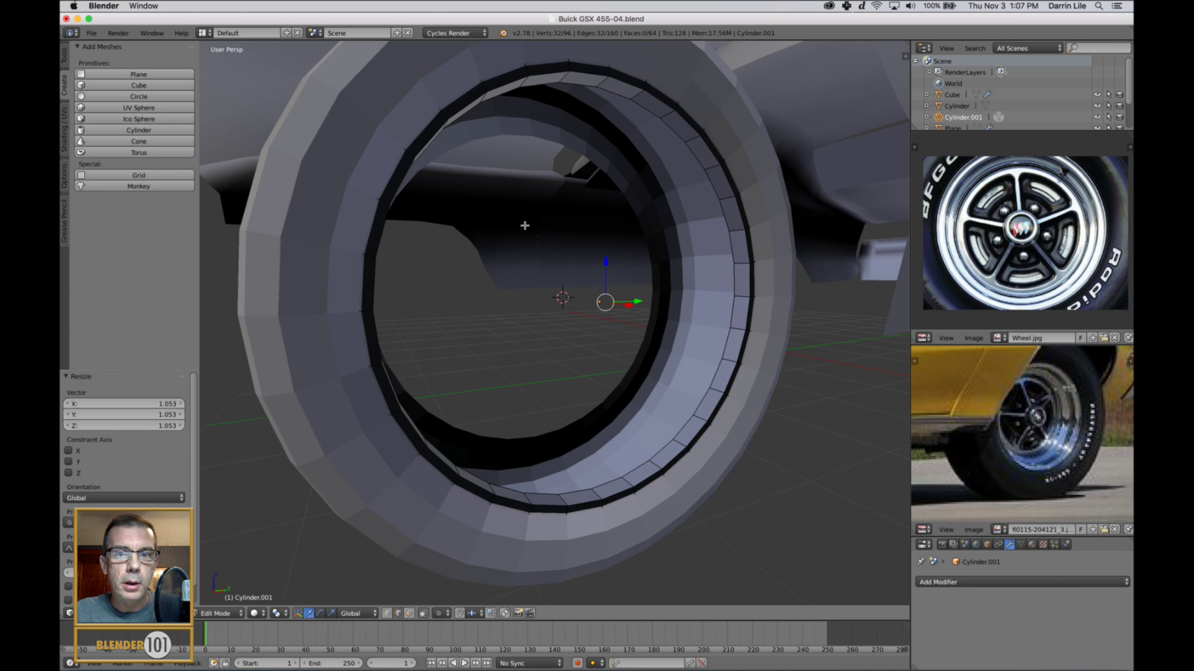
Step: Move the flared edge loop about 0.024 along X, extrude it again and move the new loop about -0.024 along X
middle_drag(524, 226, 536, 243)
drag(638, 312, 644, 321)
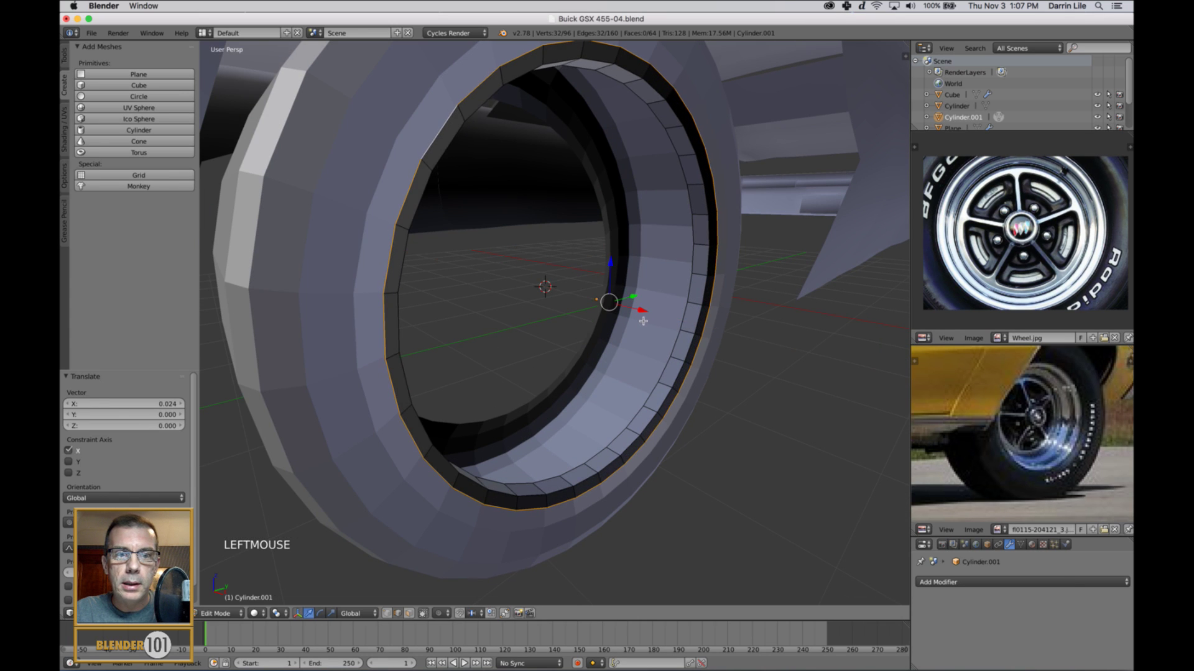
mouse_move(659, 342)
middle_down()
mouse_move(579, 335)
mouse_move(640, 342)
middle_up()
scroll(581, 336, down, 2)
key(e)
key(e)
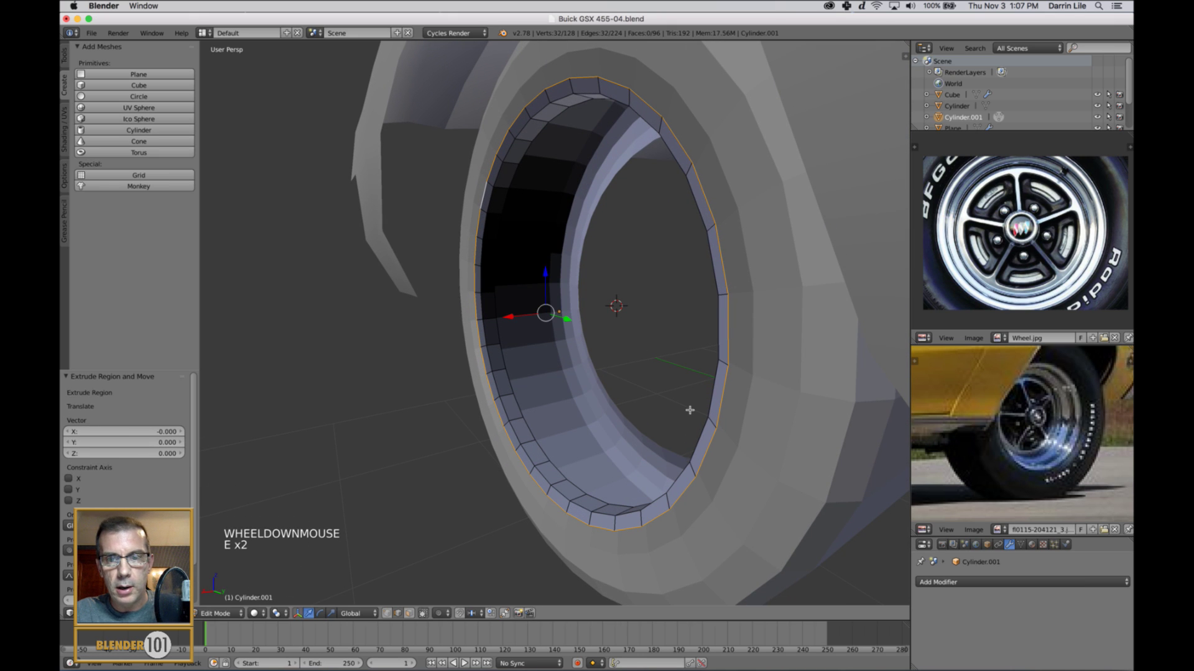
click(689, 409)
drag(508, 321, 511, 325)
scroll(511, 325, down, 2)
middle_drag(511, 325, 590, 352)
alt+right_click(650, 360)
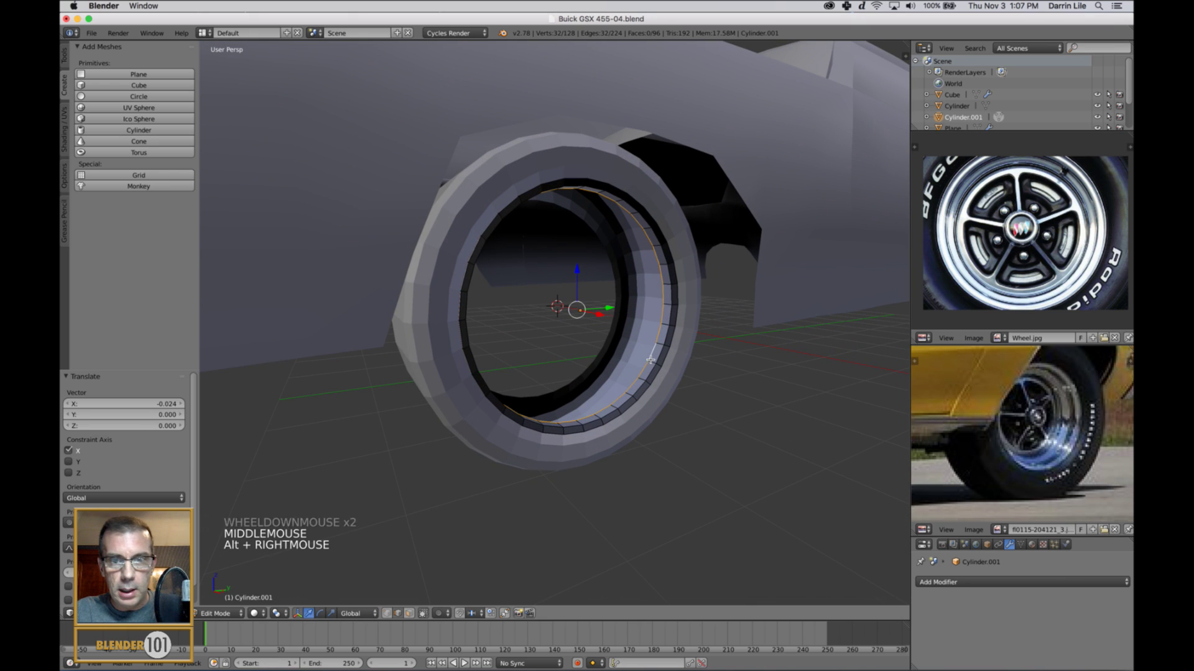
middle_drag(663, 375, 656, 391)
scroll(657, 392, up, 2)
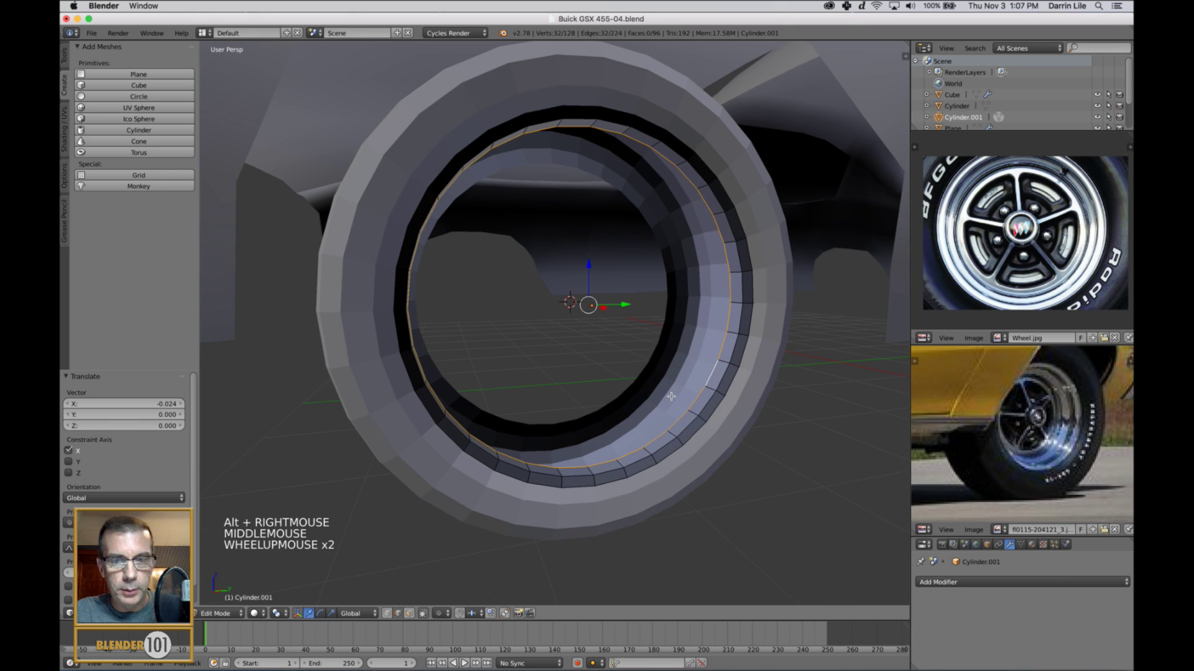
middle_drag(736, 421, 647, 421)
shift+middle_drag(584, 376, 647, 378)
Step: Select the whole ring mesh, recalculate its normals and clear the selection
key(a)
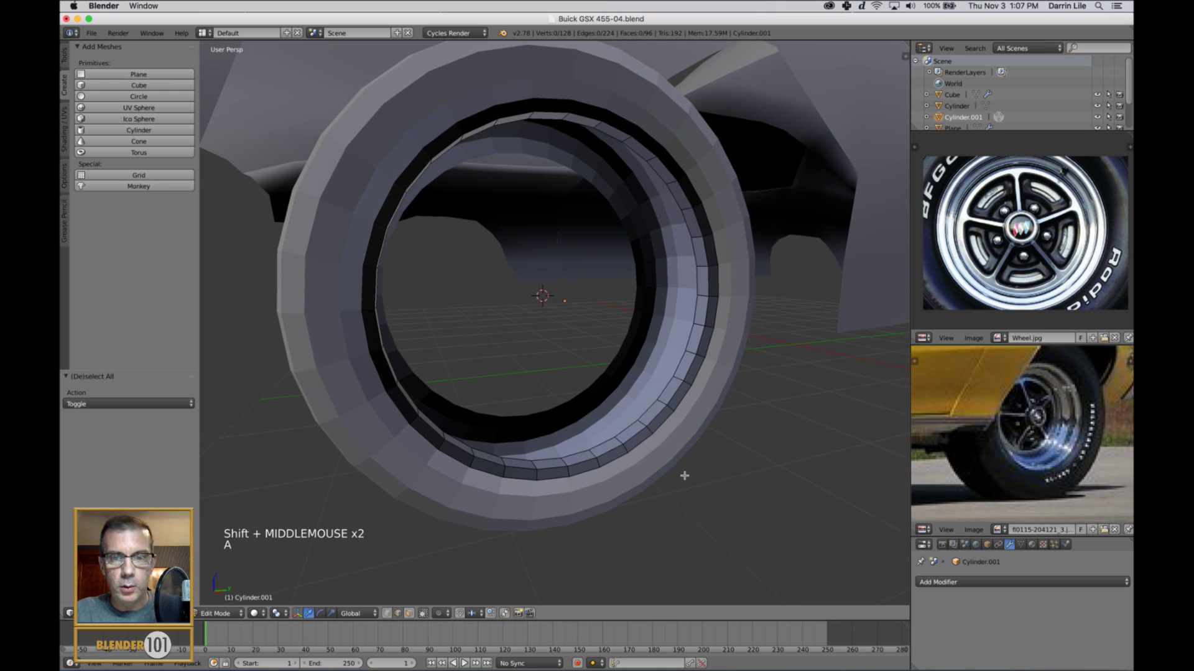
key(a)
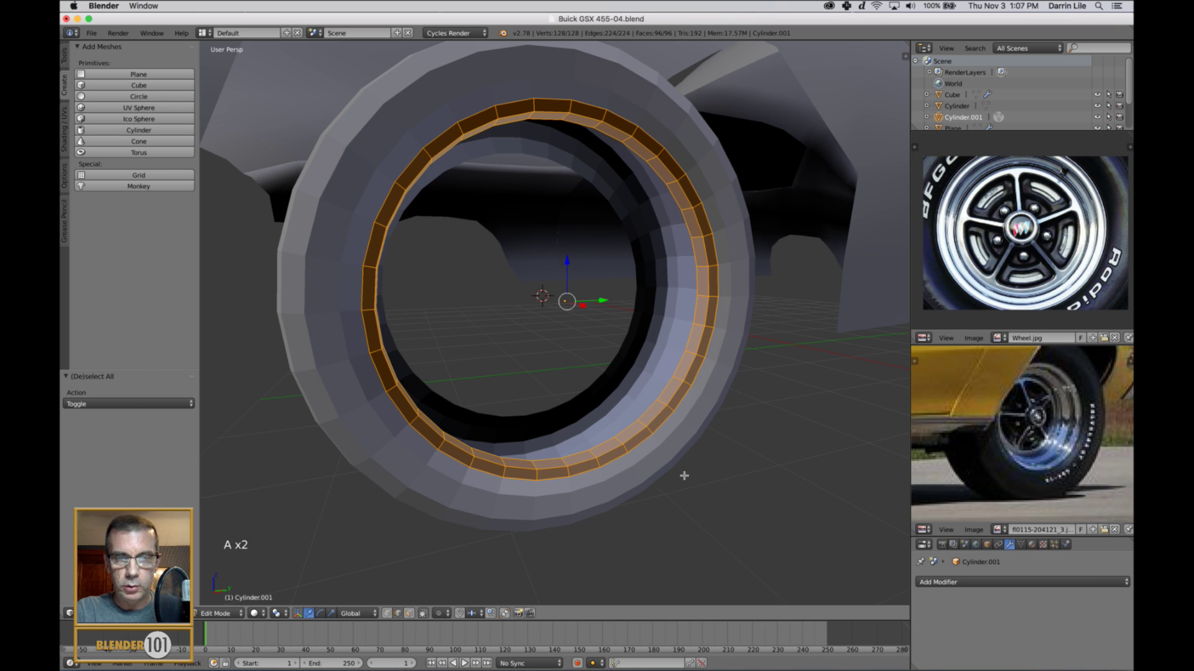
key(ctrl+n)
key(Return)
key(a)
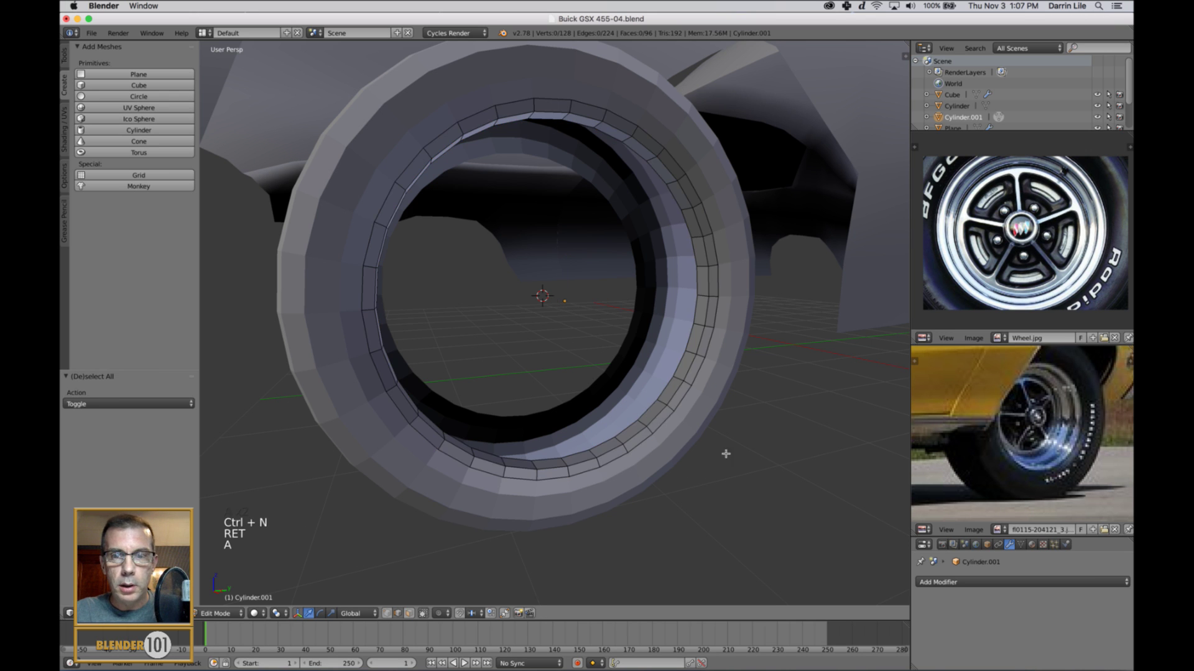
mouse_move(725, 453)
middle_down()
mouse_move(736, 445)
mouse_move(698, 452)
mouse_move(709, 450)
middle_up()
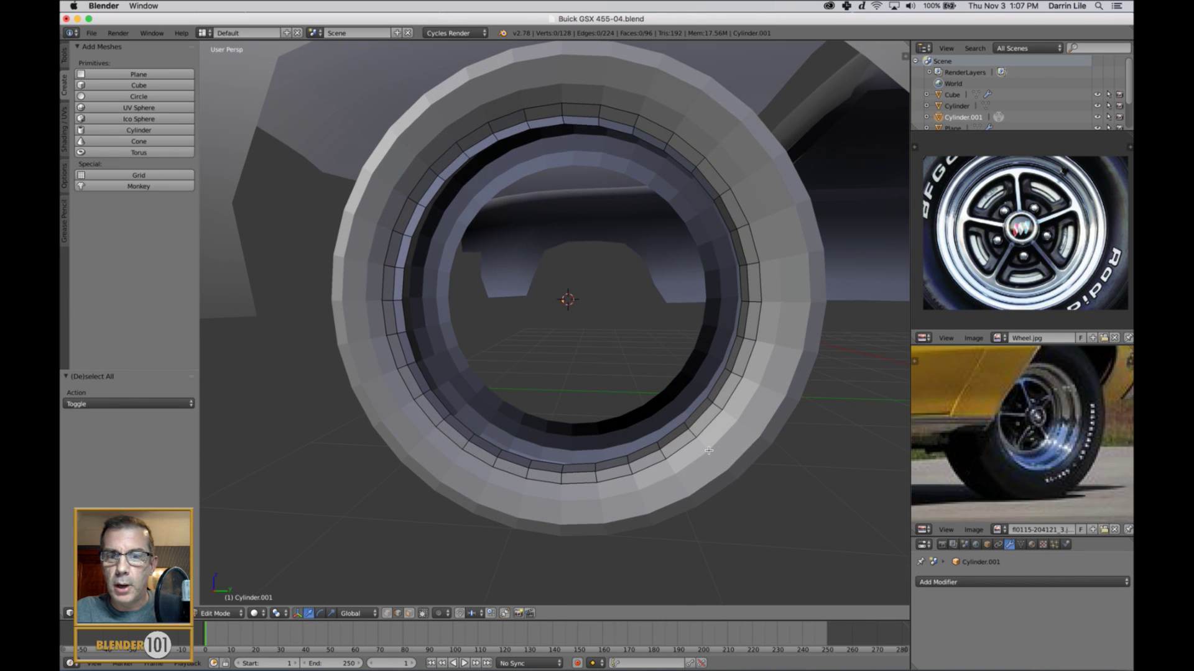
Step: Compare the ring with the blueprint in orthographic side wireframe view and scale its innermost edge loop by about 0.957
key(KP_3)
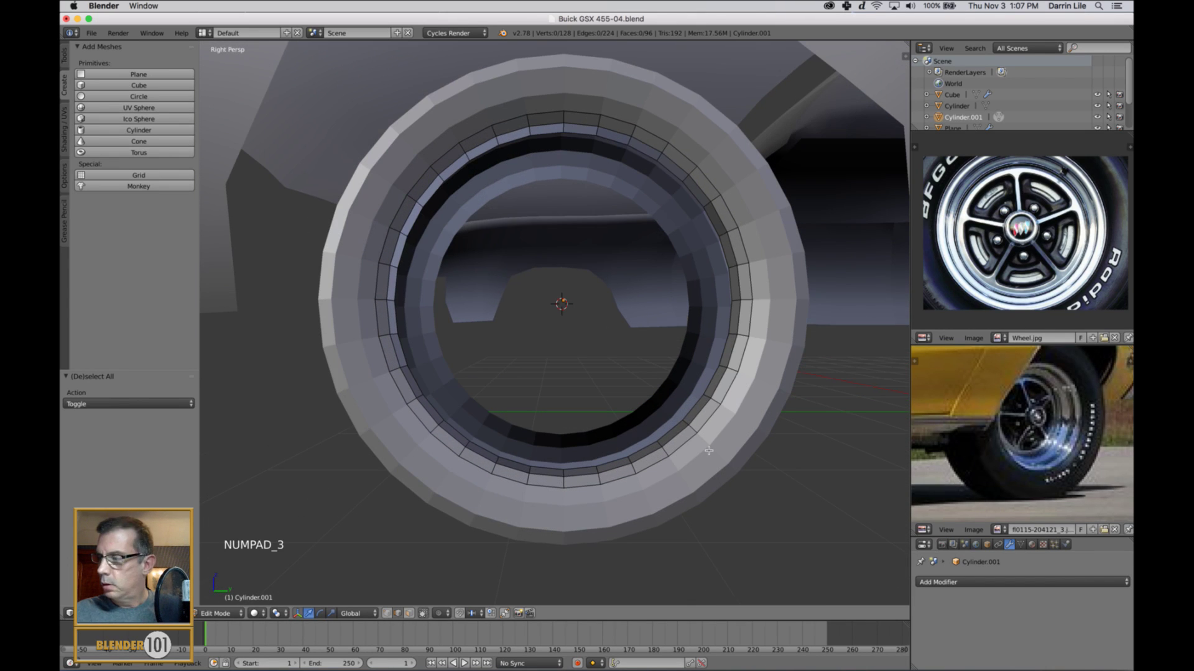
key(KP_5)
key(z)
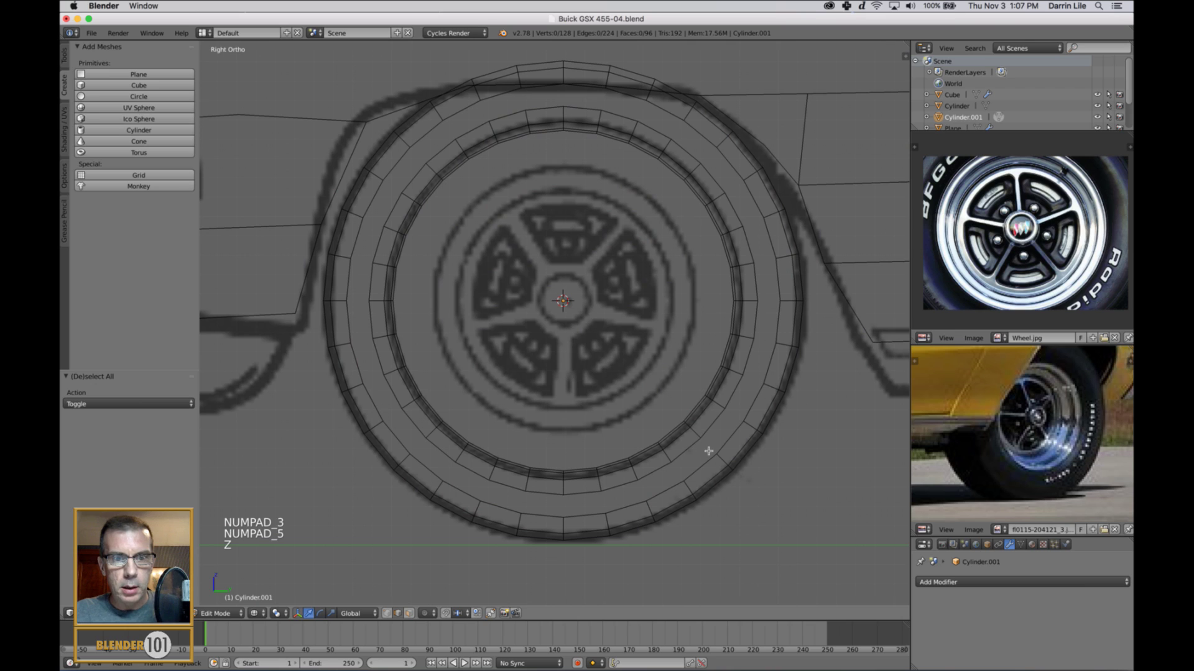
alt+right_click(614, 464)
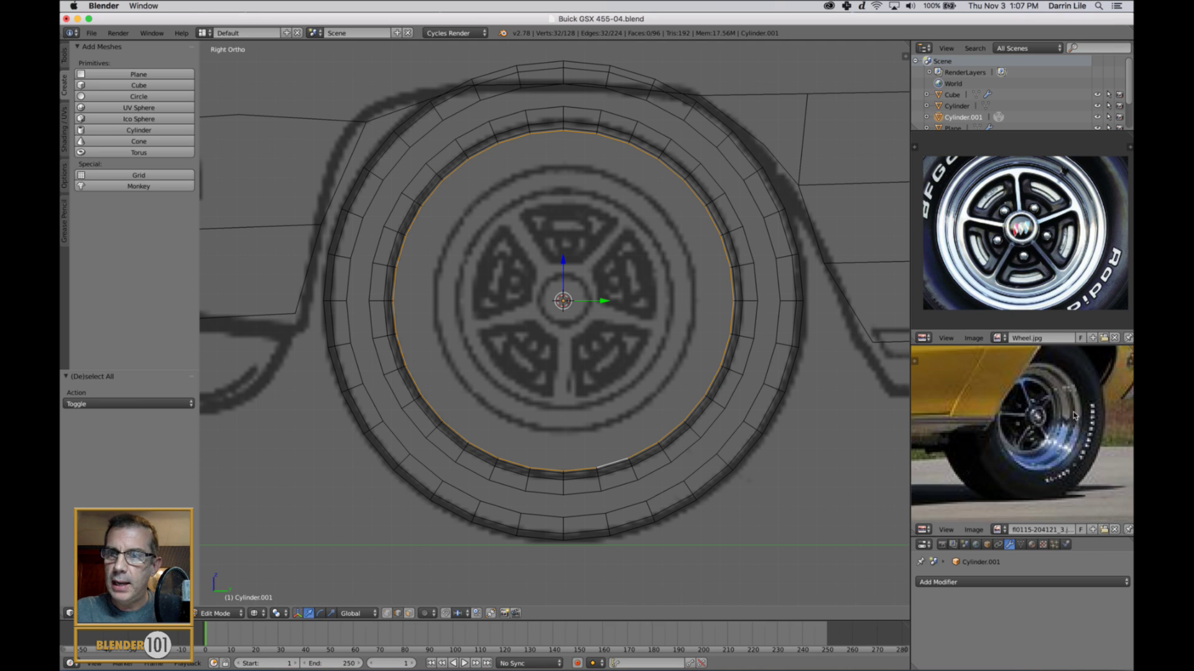
middle_drag(792, 419, 756, 432)
key(s)
key(s)
click(804, 450)
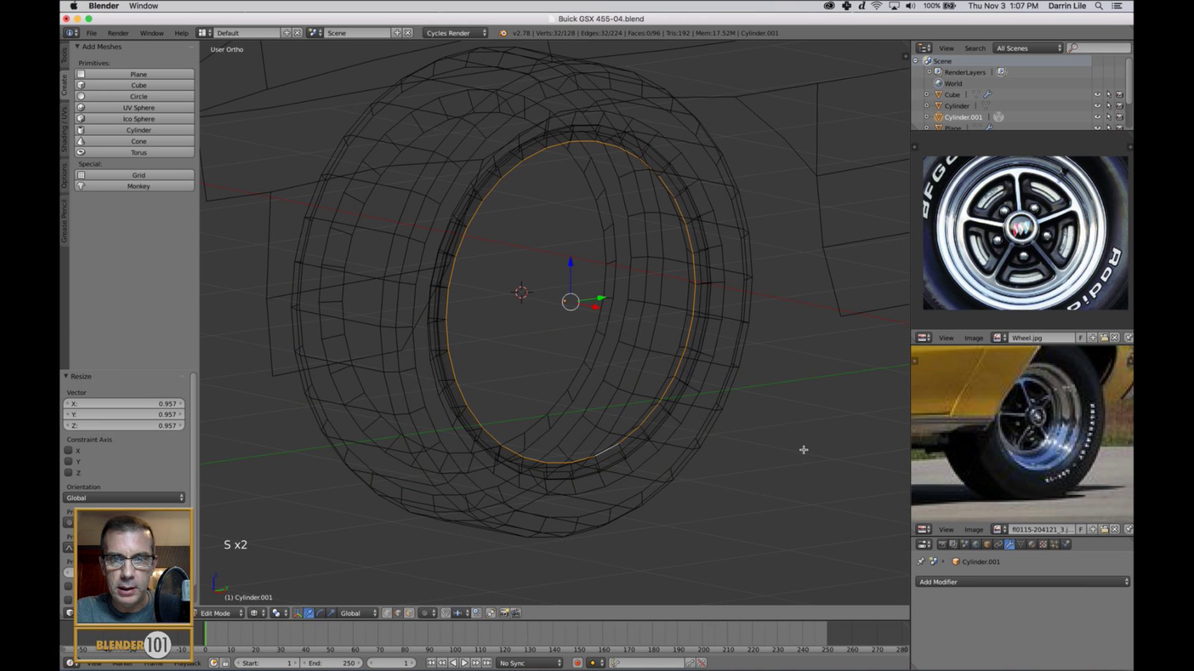
Step: Move the innermost edge loop about -0.117 along X and check the ring in solid shading in Object Mode
drag(592, 315, 574, 320)
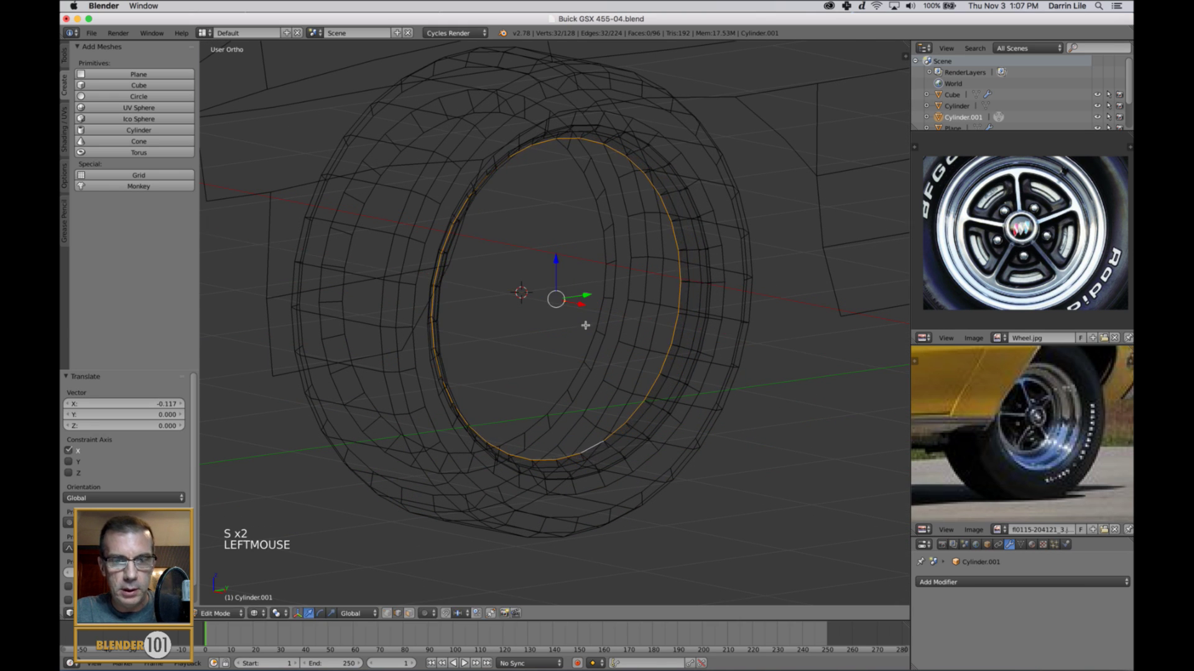
key(z)
middle_drag(575, 320, 766, 385)
scroll(766, 385, up, 2)
shift+middle_drag(744, 344, 567, 238)
key(Tab)
middle_drag(517, 179, 530, 245)
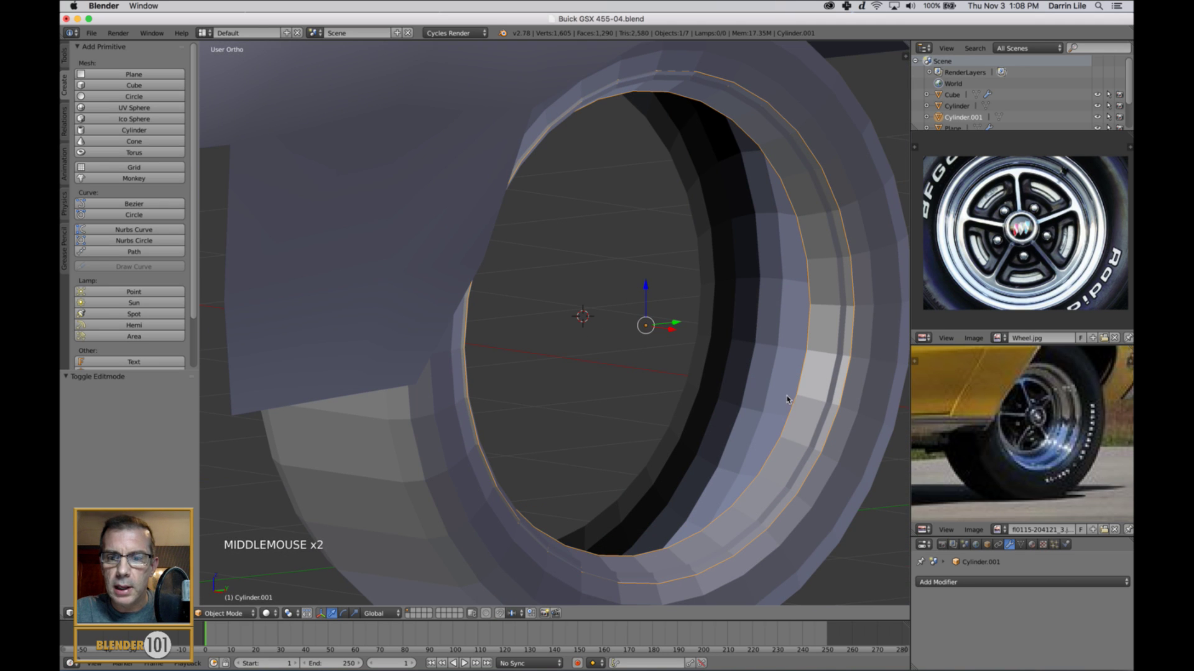
Step: Open the tire mesh in Edit Mode and select the edge loop around its outer-side wheel opening
right_click(841, 453)
key(Tab)
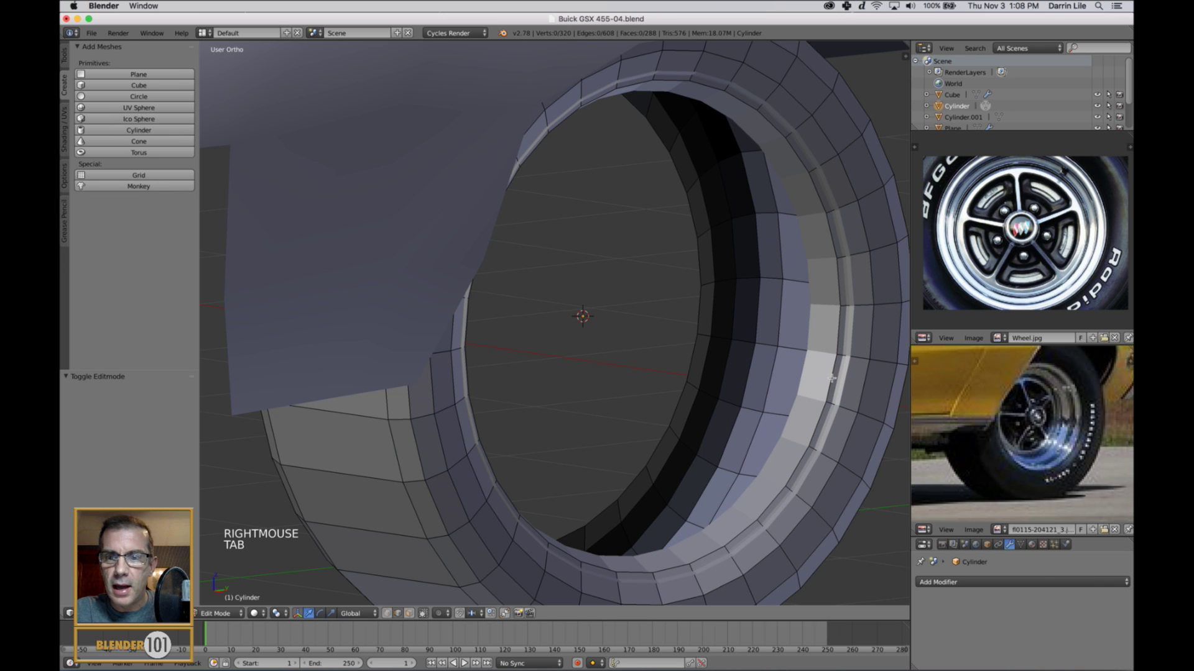
alt+right_click(830, 380)
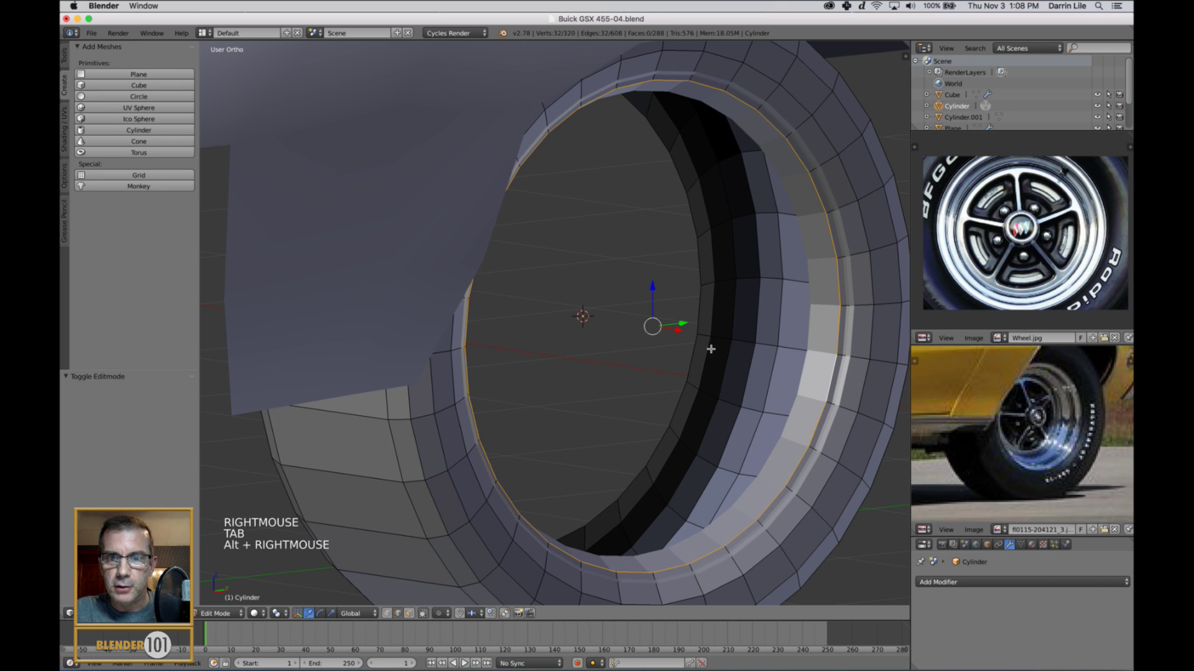
middle_drag(709, 347, 509, 351)
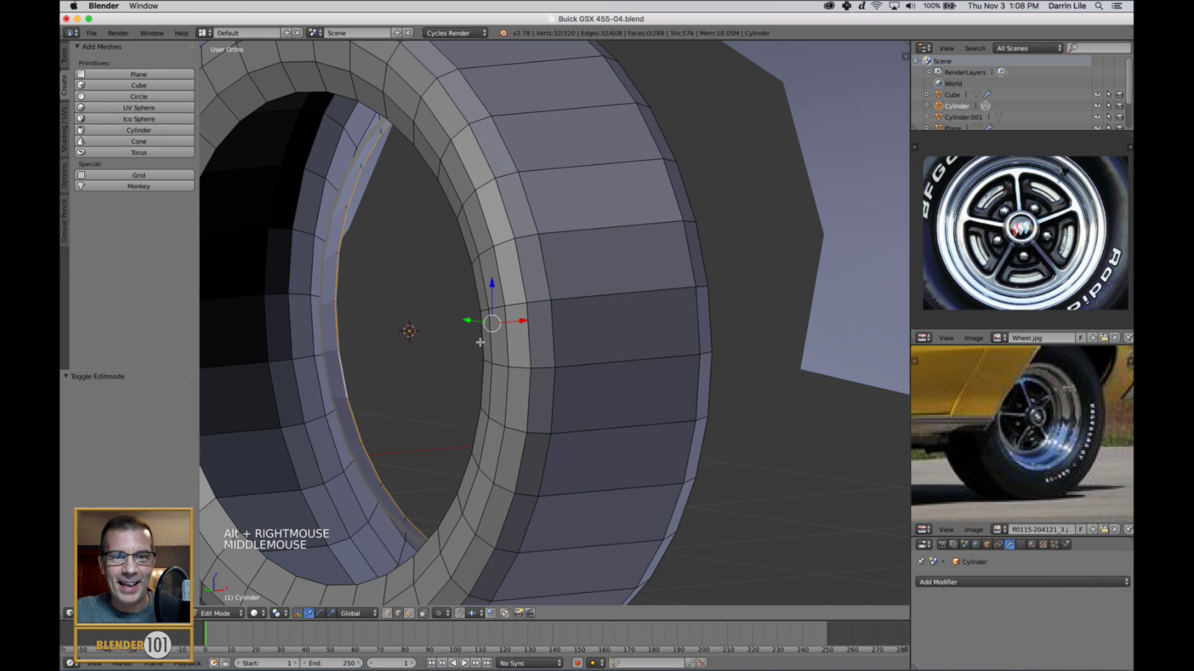
alt+shift+right_click(480, 342)
middle_drag(587, 373, 552, 381)
alt+shift+middle_click(628, 360)
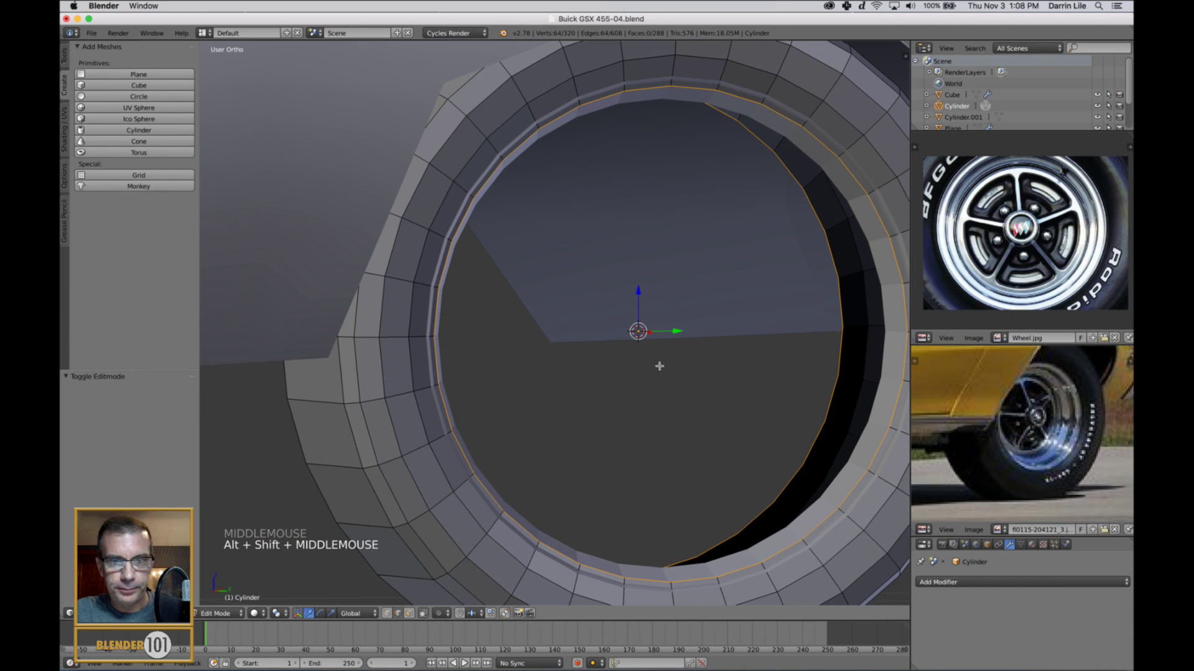
shift+middle_drag(659, 366, 680, 402)
key(s)
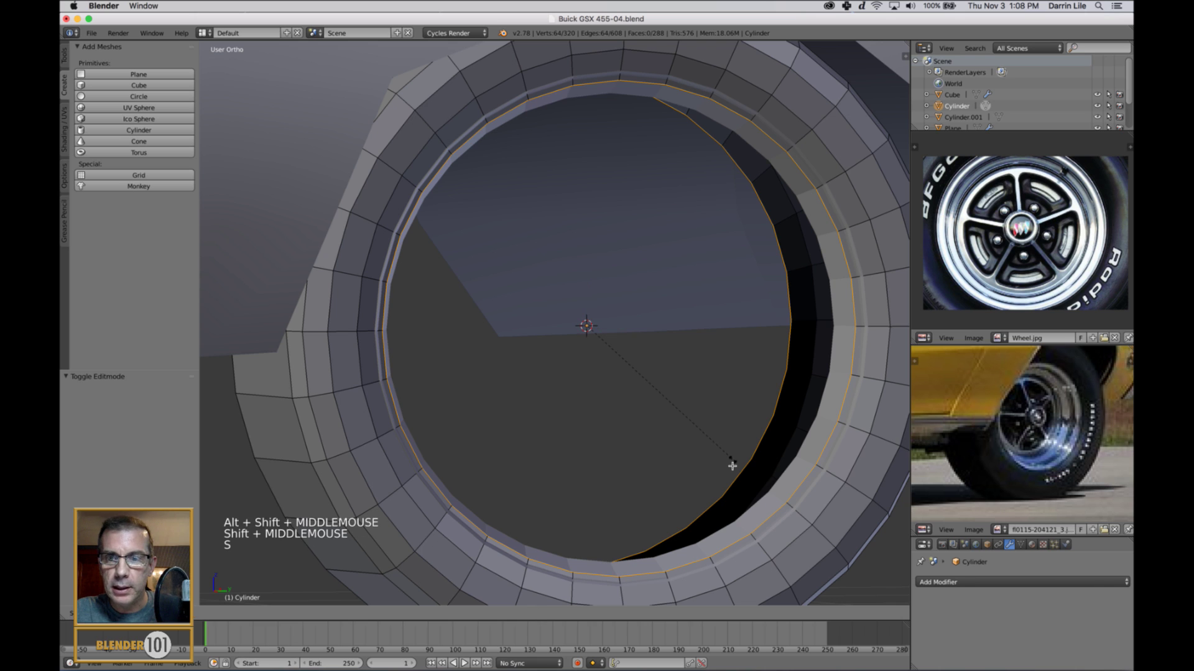
right_click(725, 460)
scroll(721, 424, down, 2)
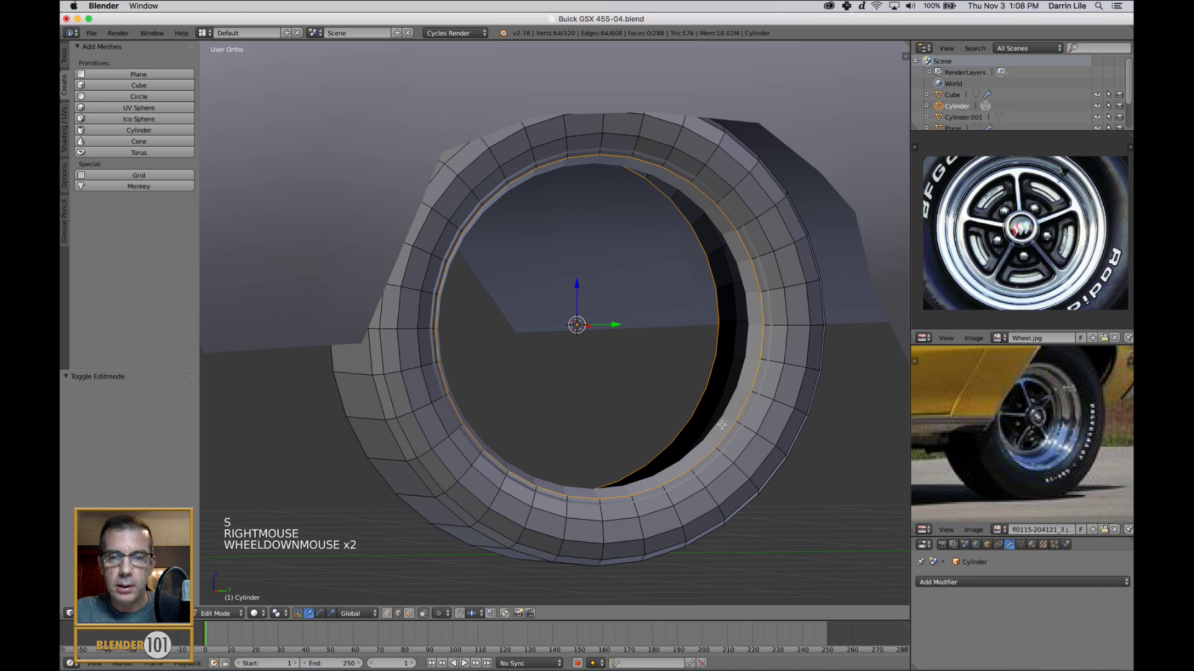
middle_drag(721, 425, 719, 431)
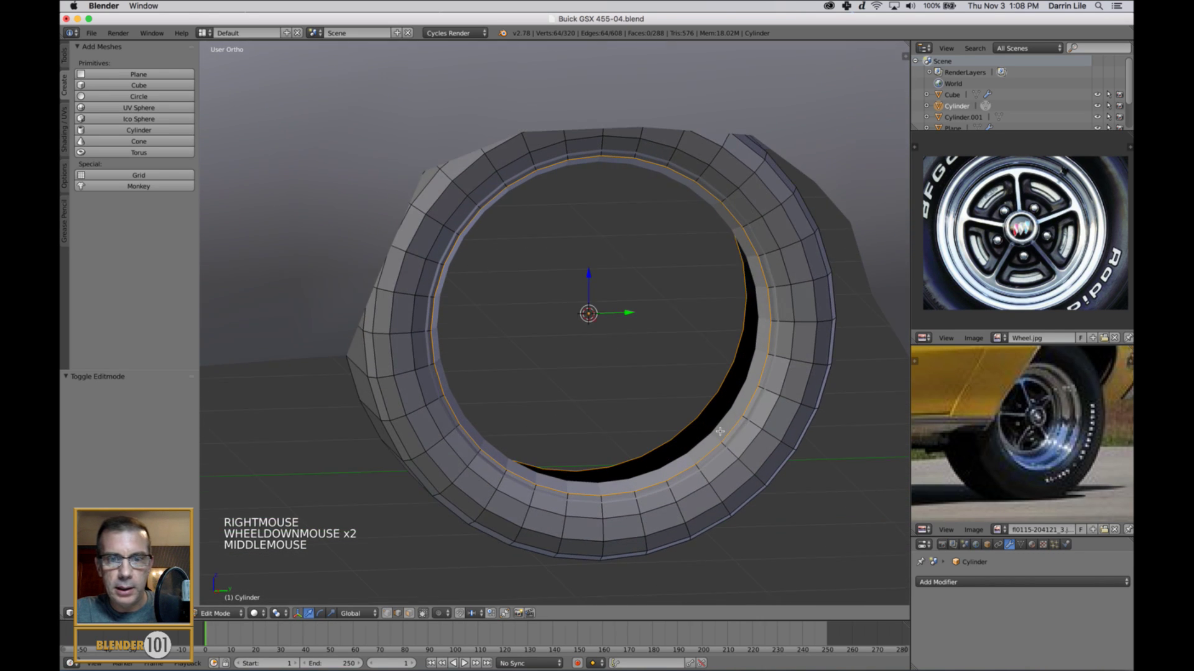
key(s)
key(s)
key(shift+x)
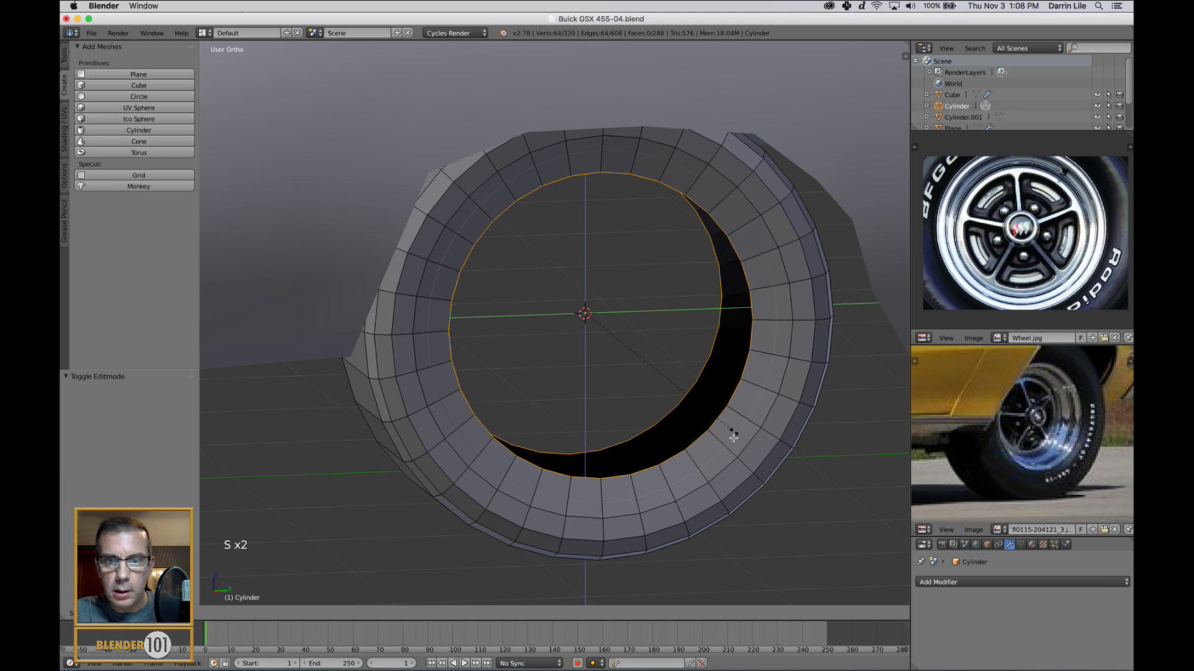
right_click(734, 438)
middle_drag(734, 437, 696, 434)
scroll(687, 429, up, 2)
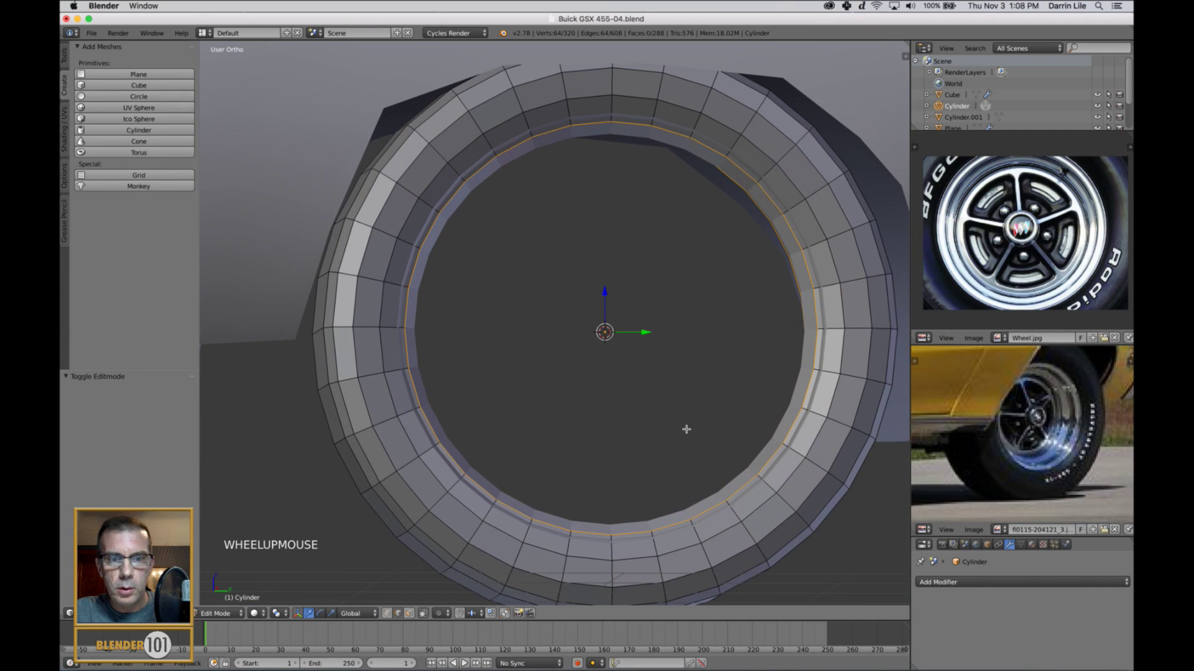
Step: Select only the tire's outer-side inner edge loop, scale it by about 1.026 and return to Object Mode
alt+right_click(411, 347)
middle_drag(647, 421, 650, 414)
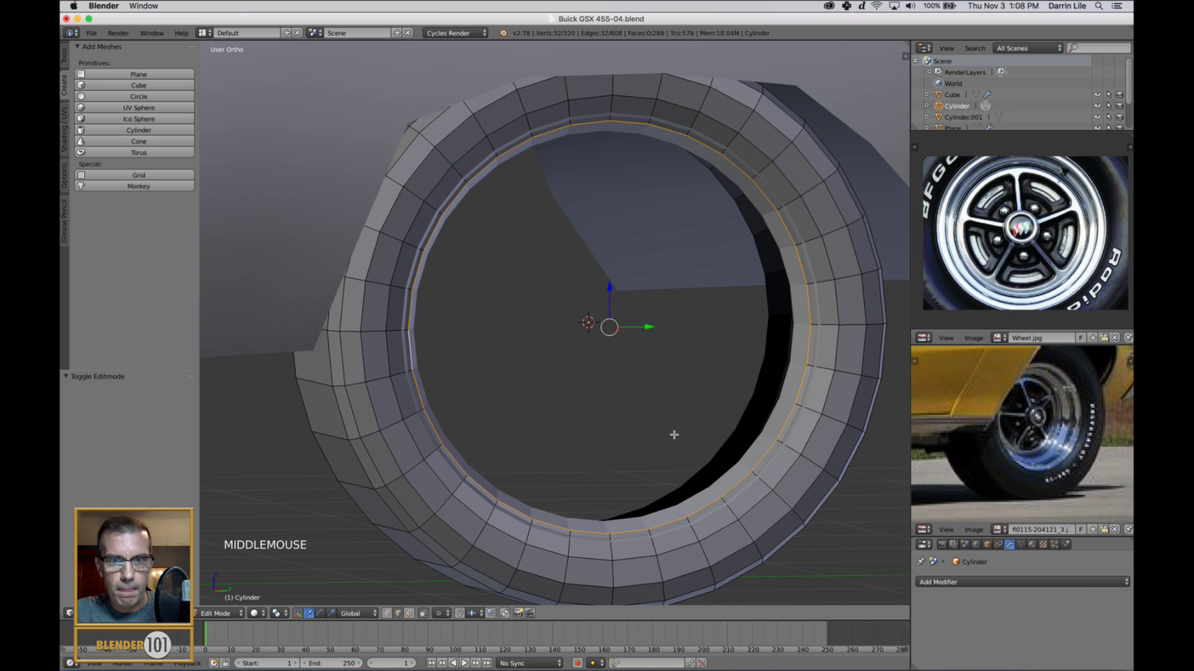
middle_drag(668, 420, 683, 428)
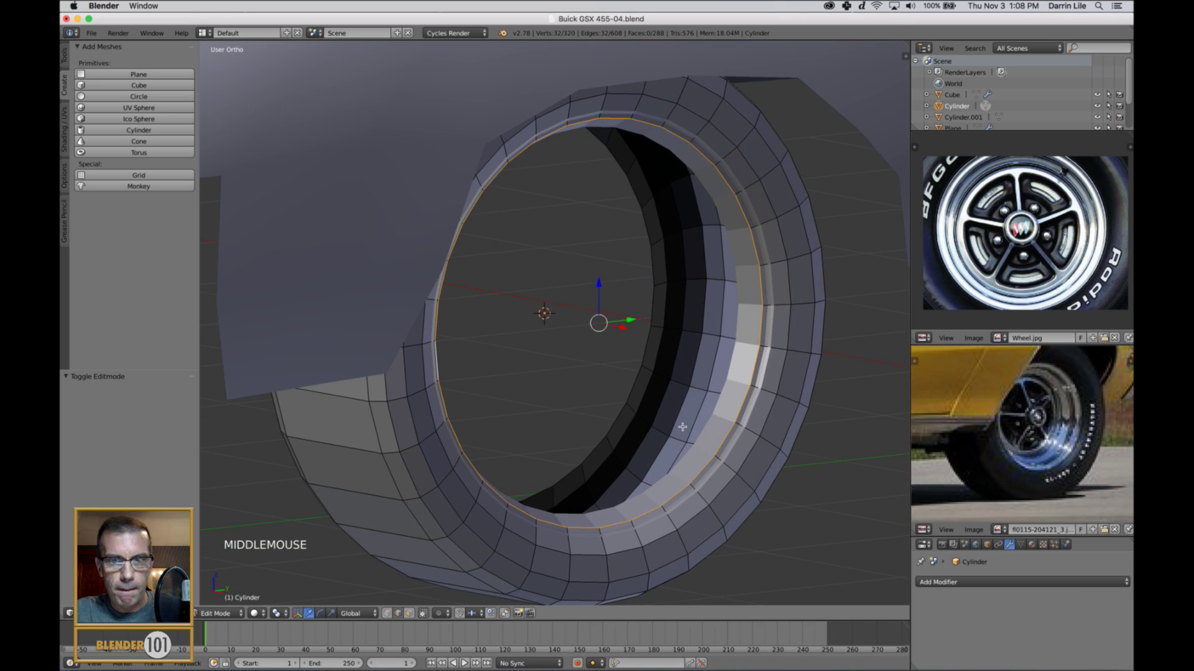
key(s)
key(s)
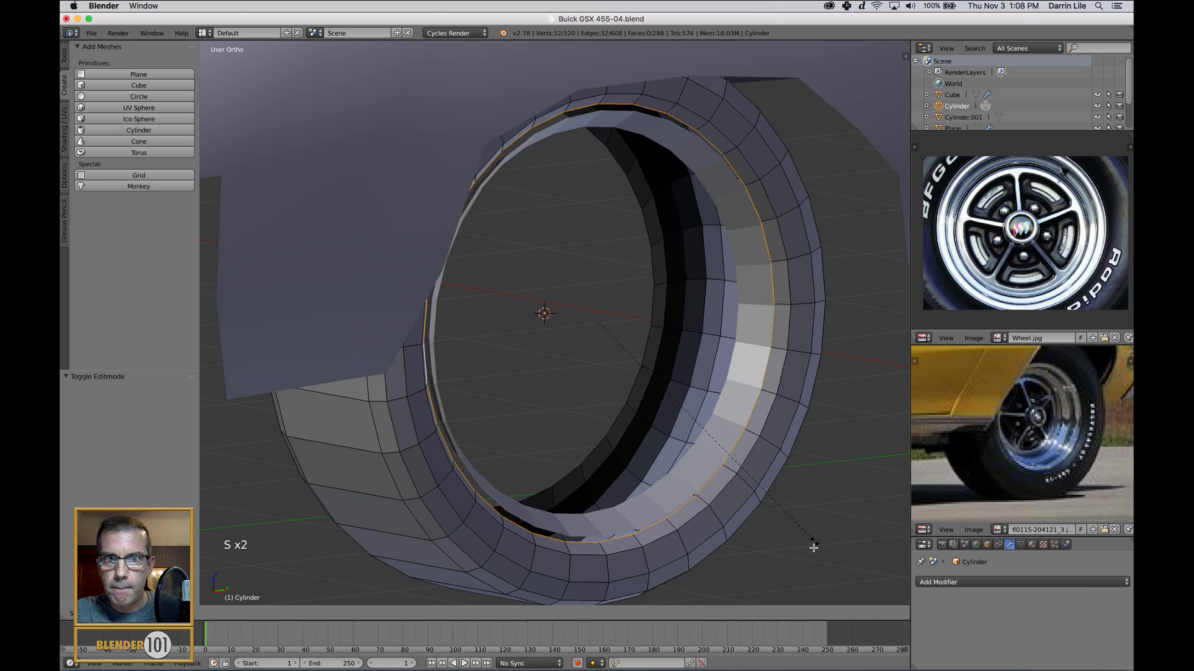
click(799, 536)
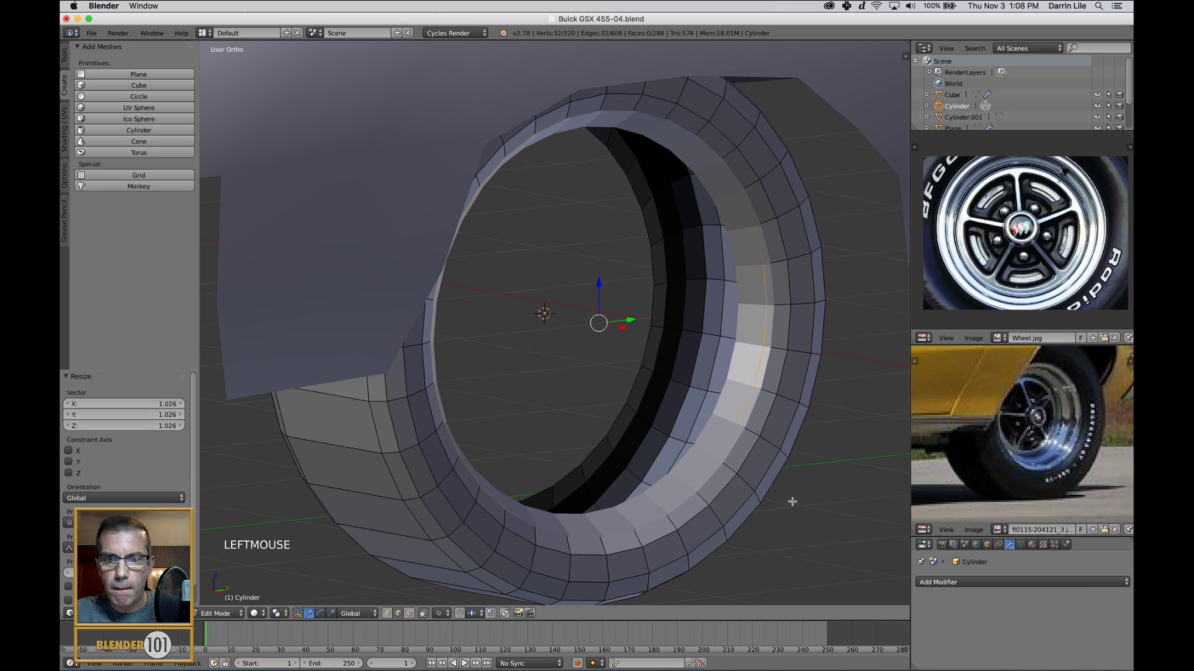
middle_drag(793, 502, 762, 501)
key(Tab)
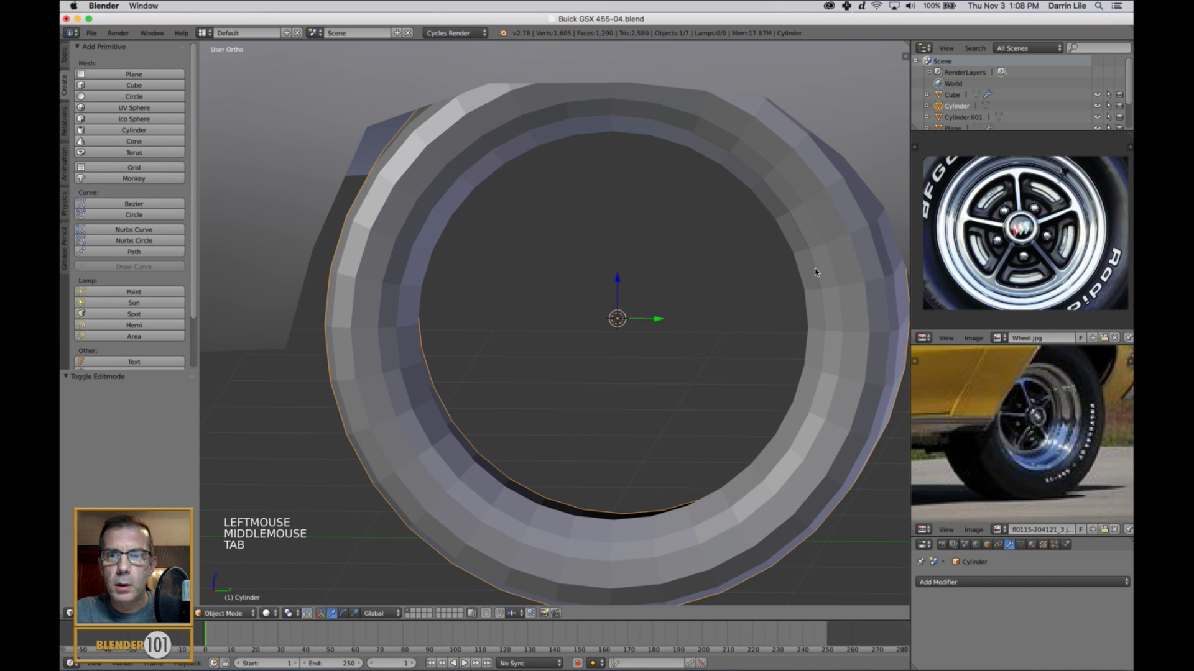
Step: In the rim mesh, move the innermost edge loop about -0.020 along X and scale it by about 0.961
right_click(807, 288)
key(Tab)
middle_drag(698, 315, 725, 322)
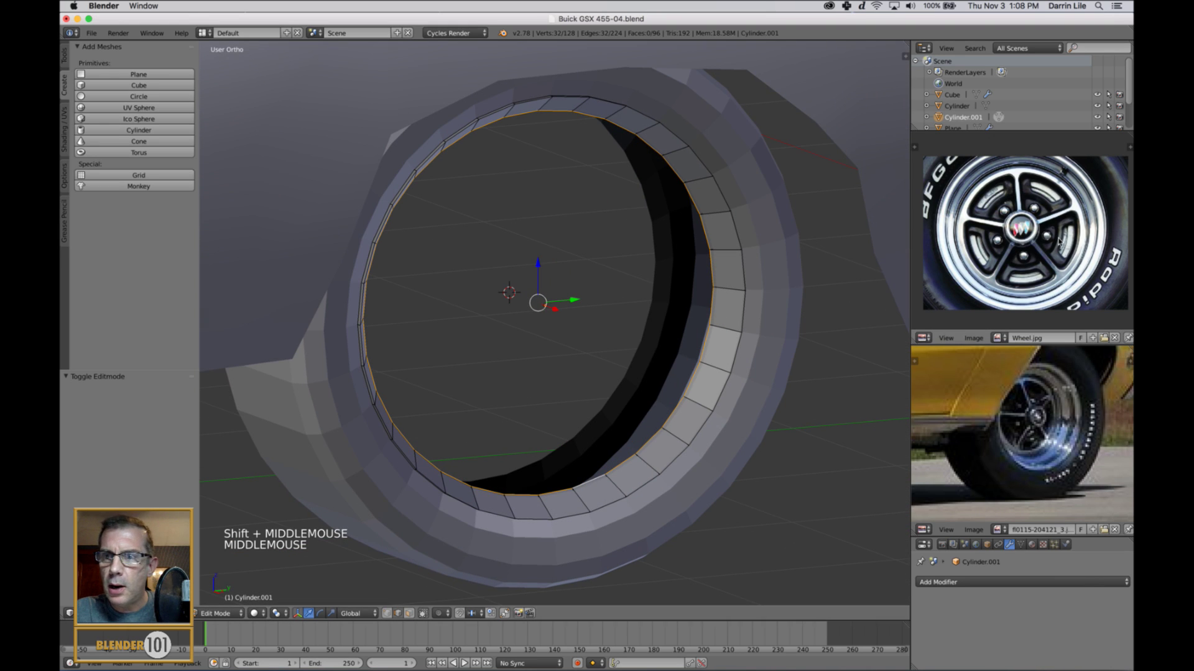
middle_drag(770, 303, 731, 310)
drag(559, 321, 546, 322)
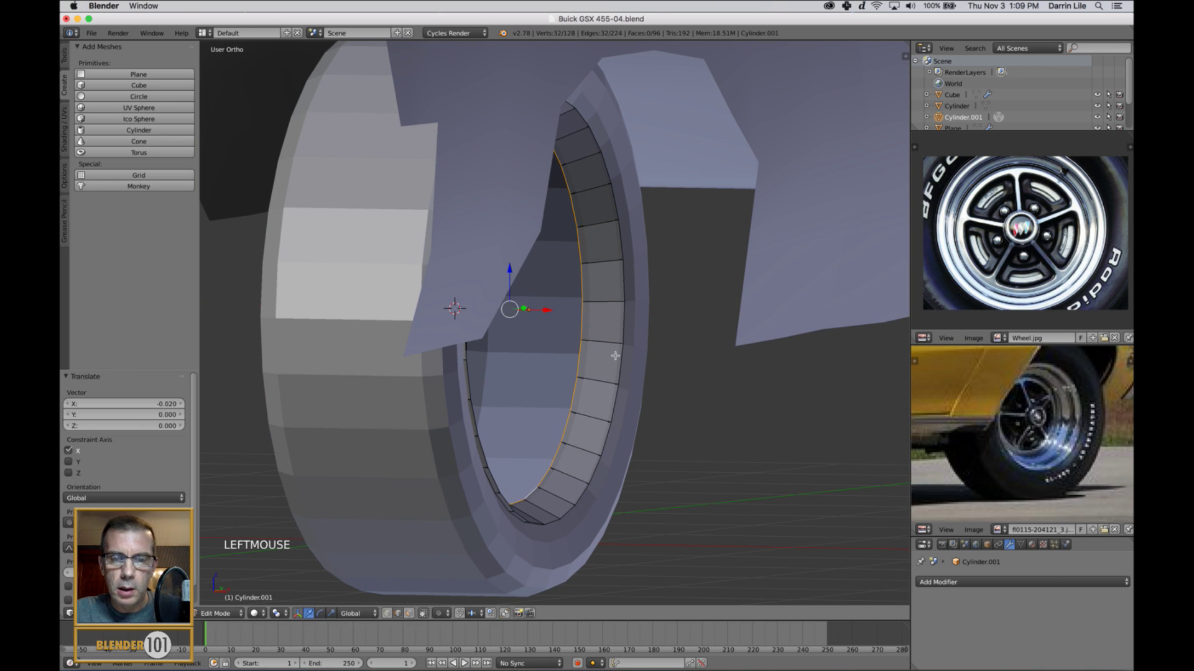
mouse_move(616, 356)
middle_down()
mouse_move(626, 365)
mouse_move(615, 370)
middle_up()
key(s)
key(s)
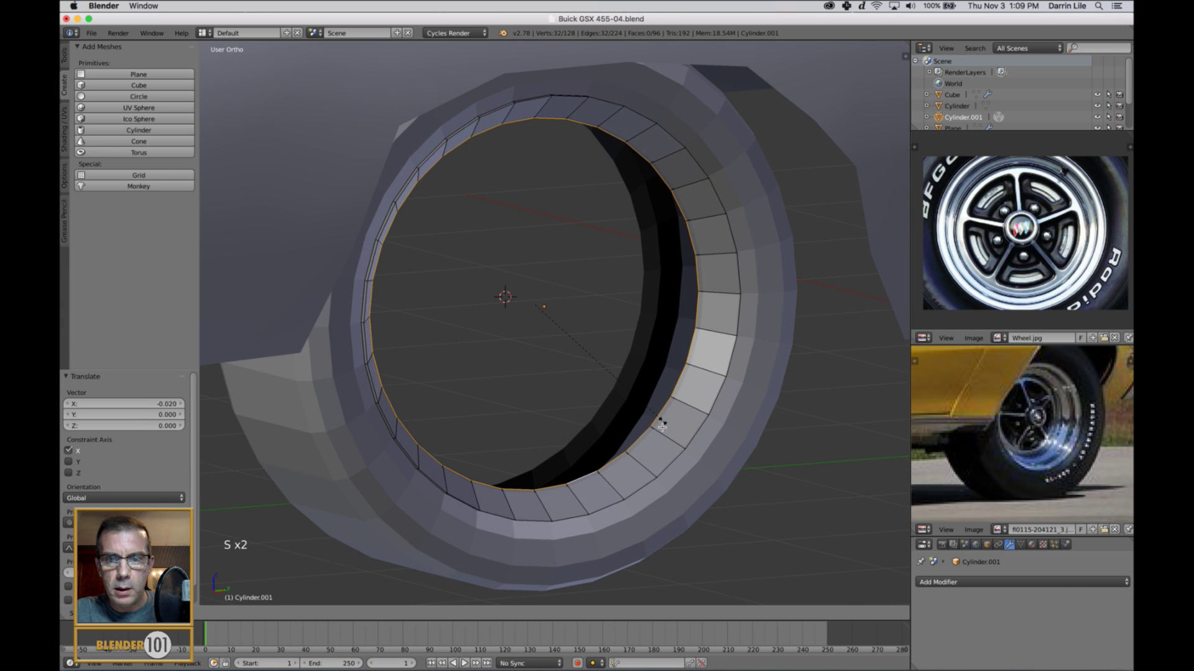
click(658, 421)
Step: Extrude the rim's innermost edge loop and move the new loop about -0.032 along X
middle_drag(660, 423, 701, 443)
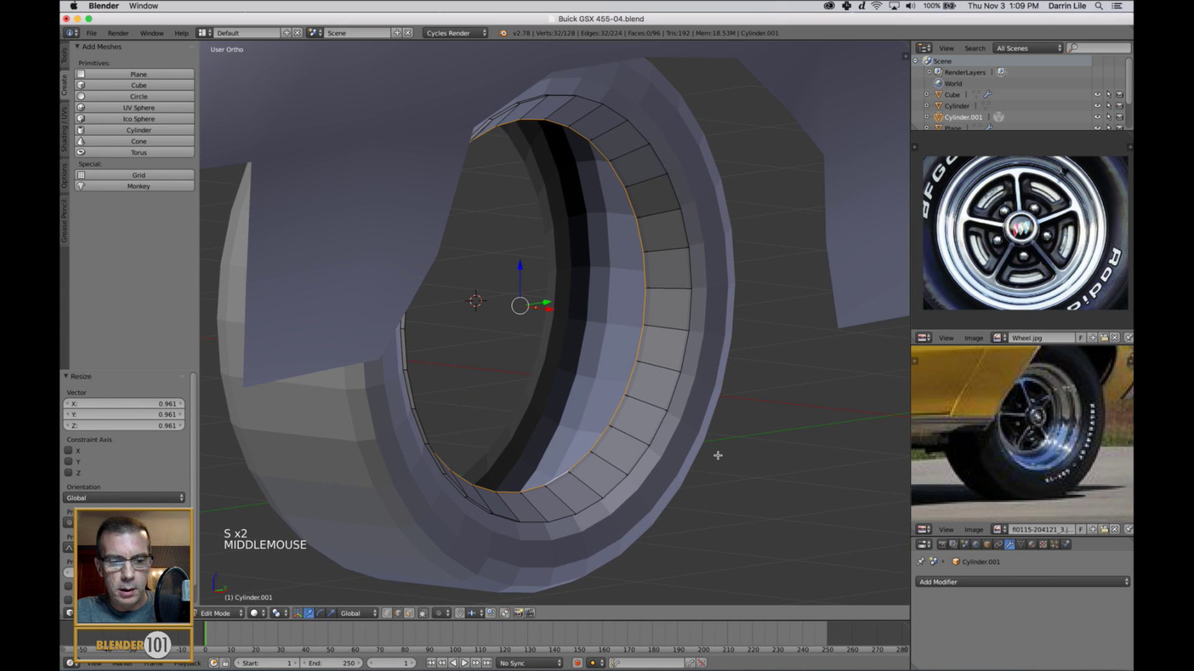
key(e)
click(718, 456)
drag(561, 318, 543, 320)
scroll(639, 347, down, 1)
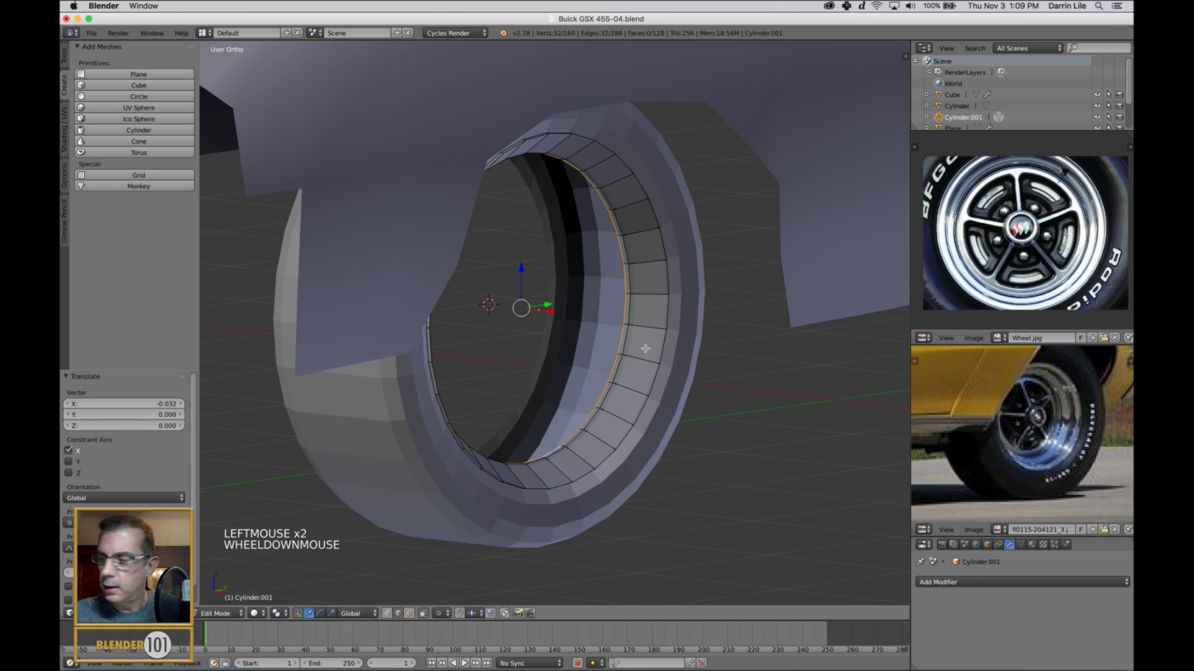
Step: In the right orthographic view, extrude the rim's innermost edge loop and scale it inward to the blueprint's outermost rim circle
key(KP_5)
shift+middle_drag(619, 359, 659, 373)
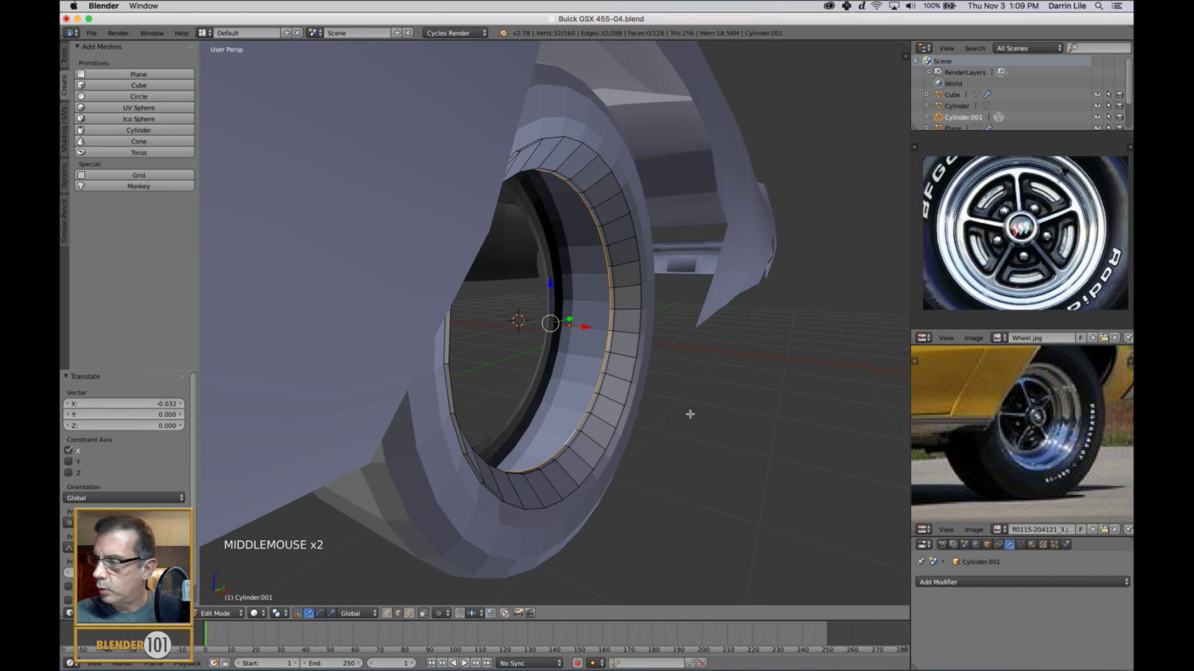
key(KP_3)
key(KP_5)
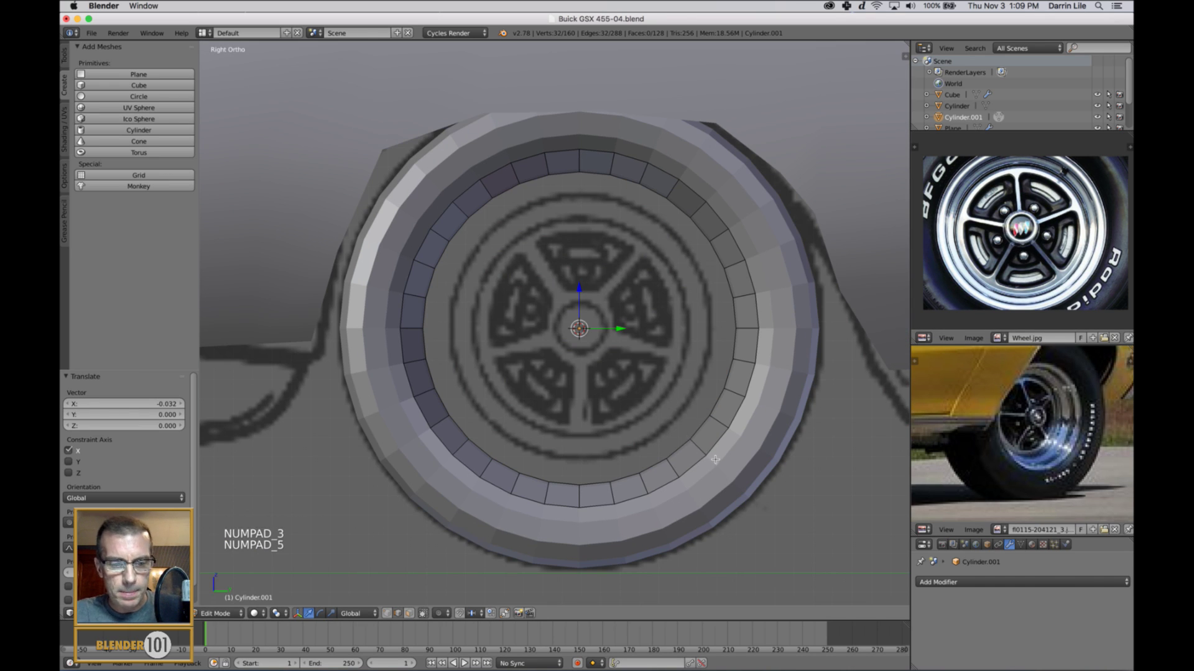
key(s)
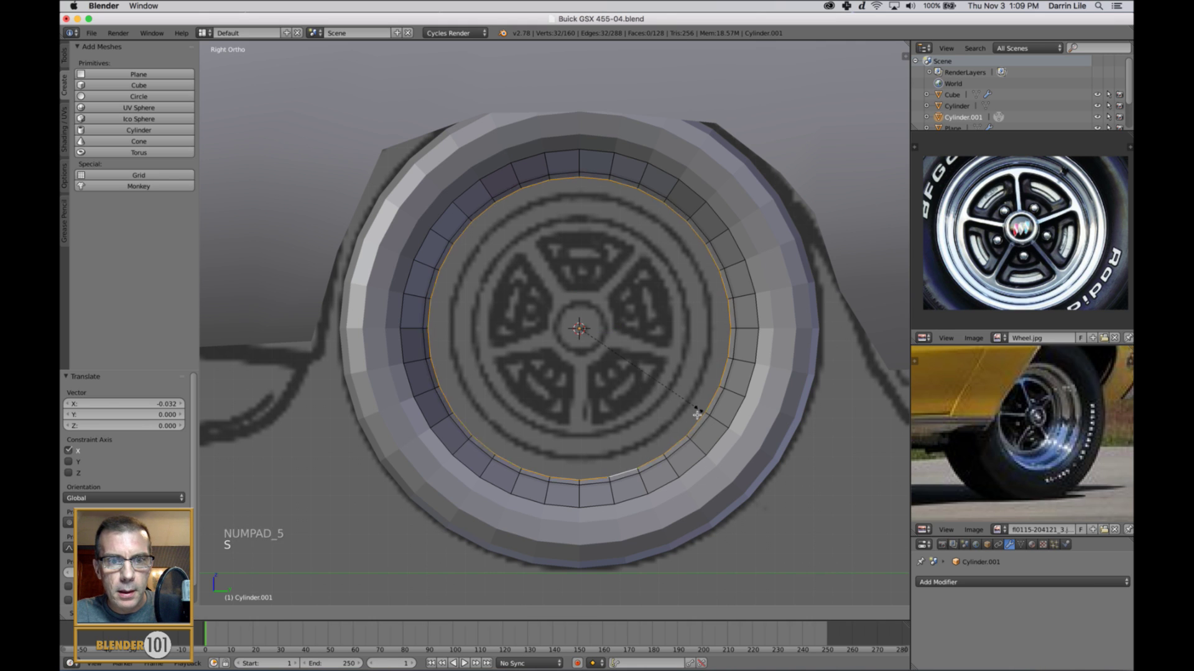
right_click(742, 453)
key(e)
key(e)
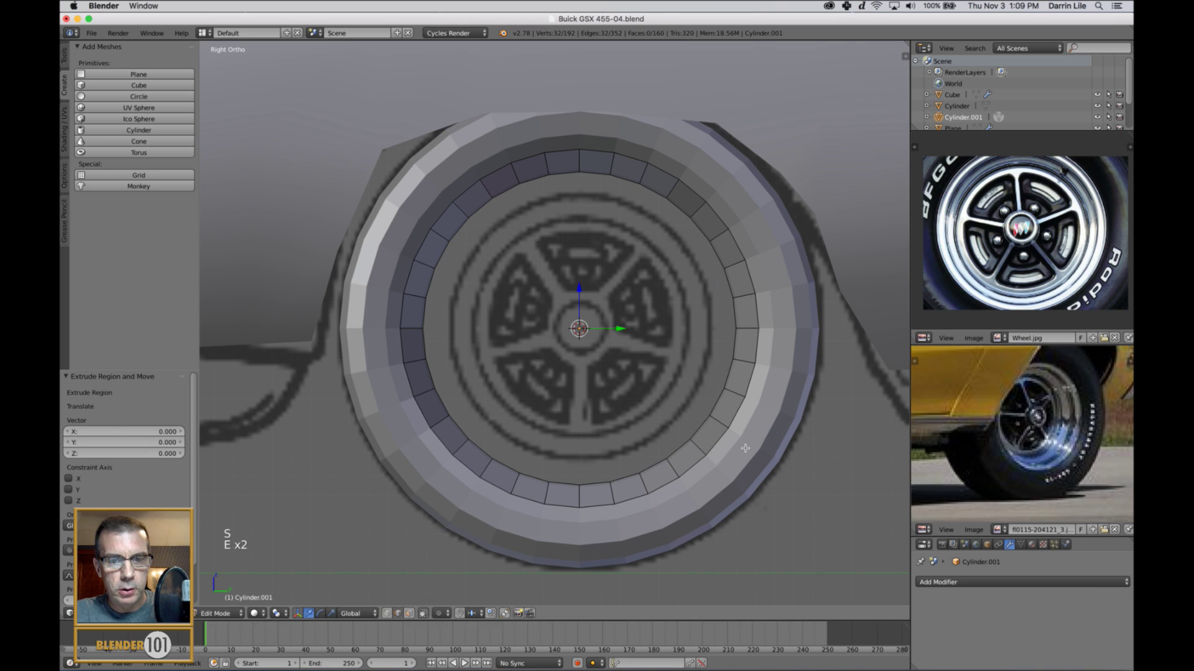
key(s)
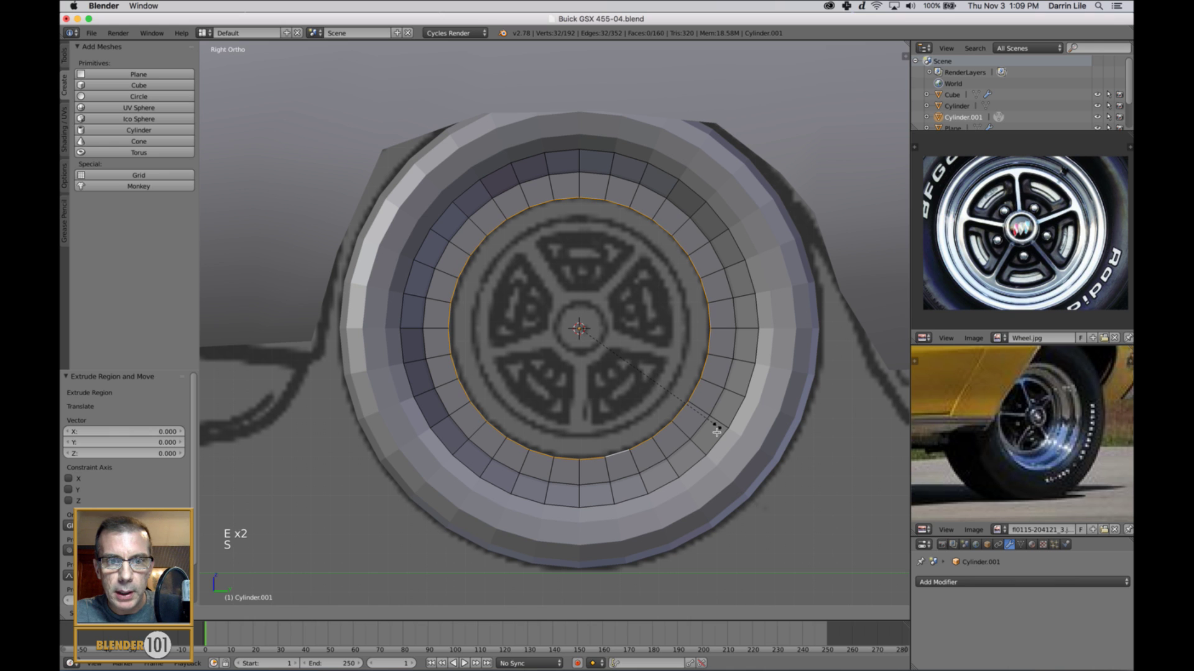
click(717, 432)
Step: Move the newly scaled rim loop about -0.099 along X and check it against the blueprint from the right side
middle_drag(600, 390, 640, 391)
drag(582, 334, 566, 334)
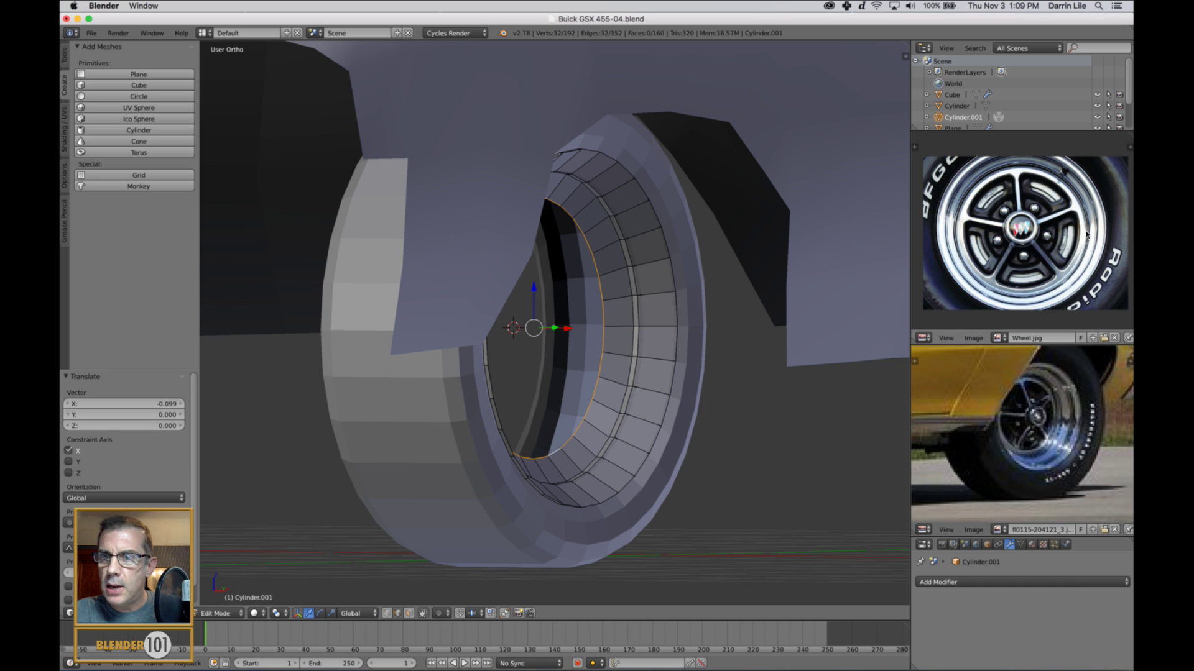
key(KP_3)
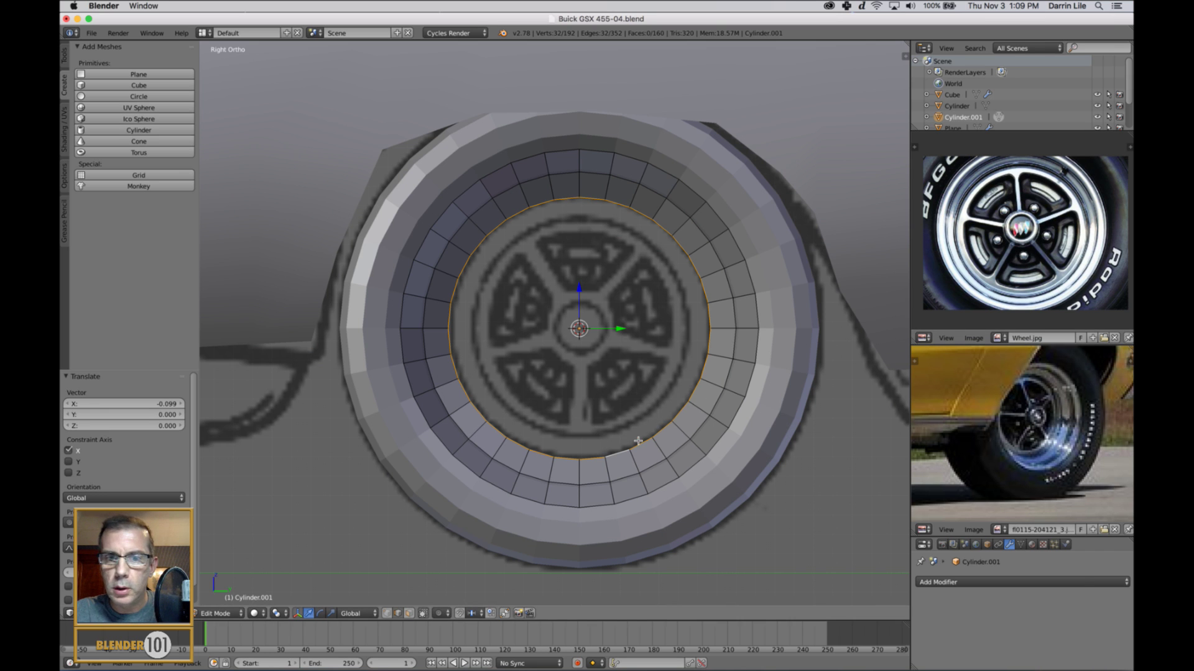
middle_drag(668, 440, 692, 447)
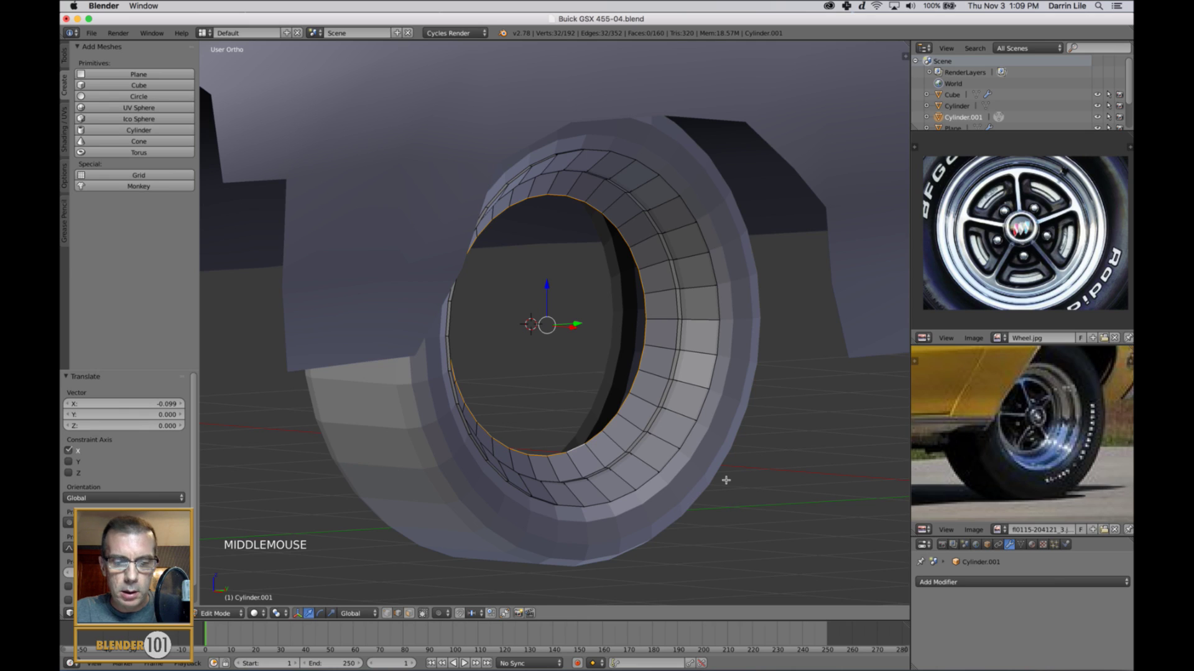
Step: Extrude the rim's innermost loop, scale it by about 0.834 to the blueprint's next circle, and save over Buick GSX 455-04.blend
key(KP_3)
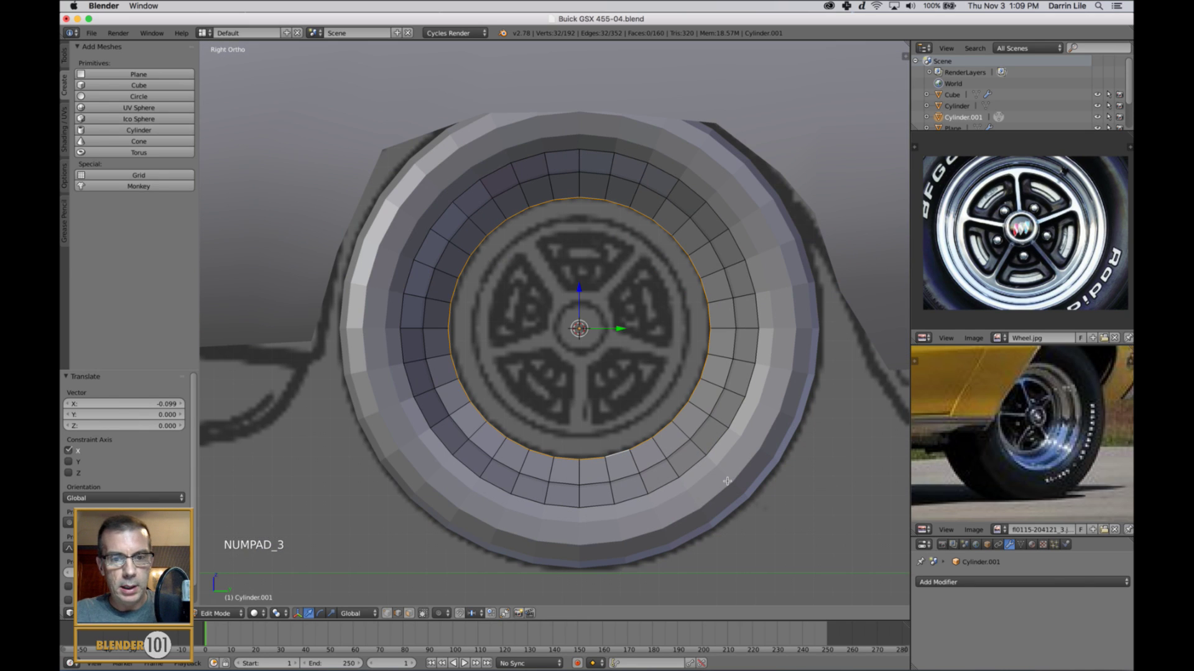
key(e)
key(s)
key(s)
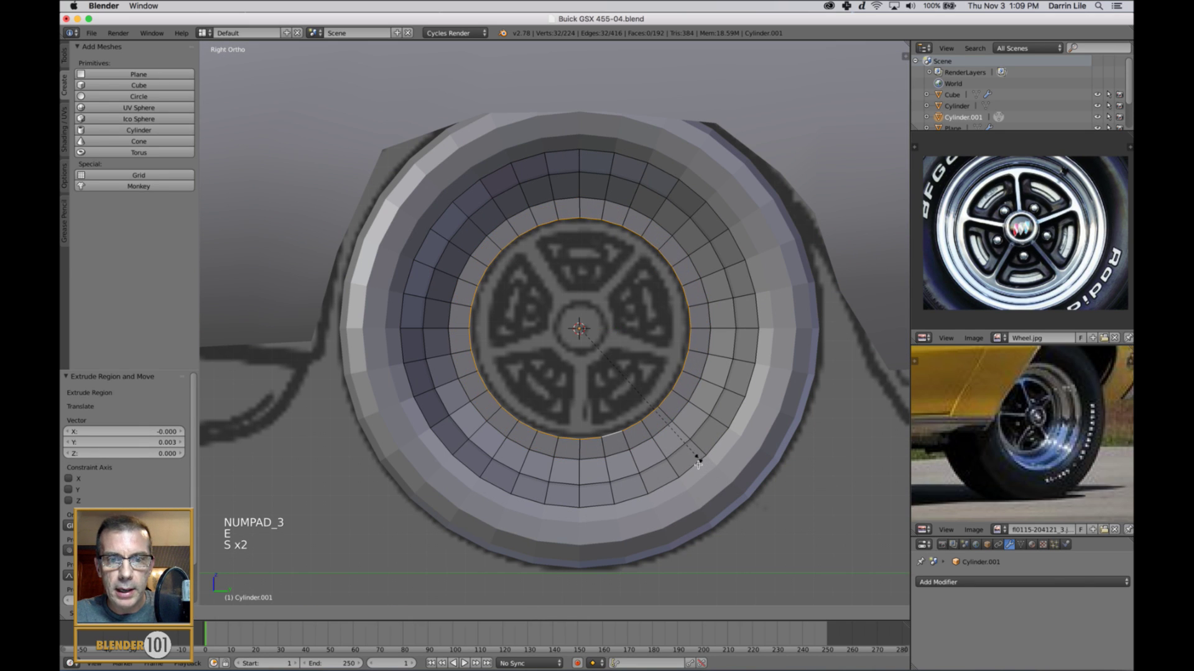
click(695, 462)
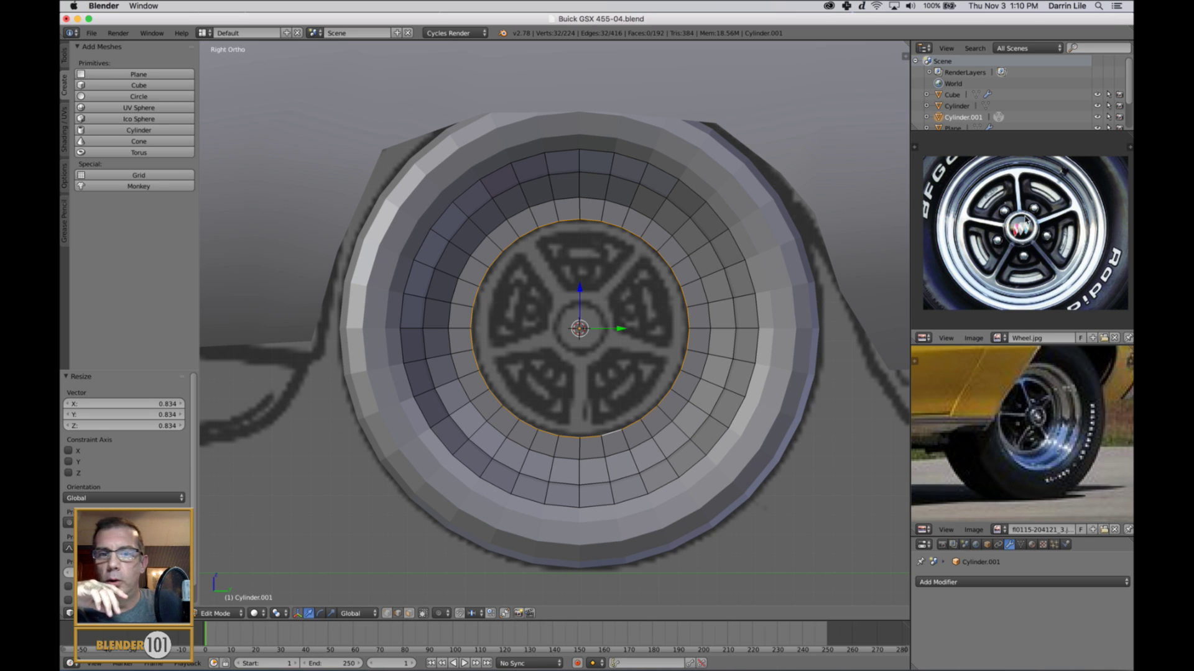
key(super+s)
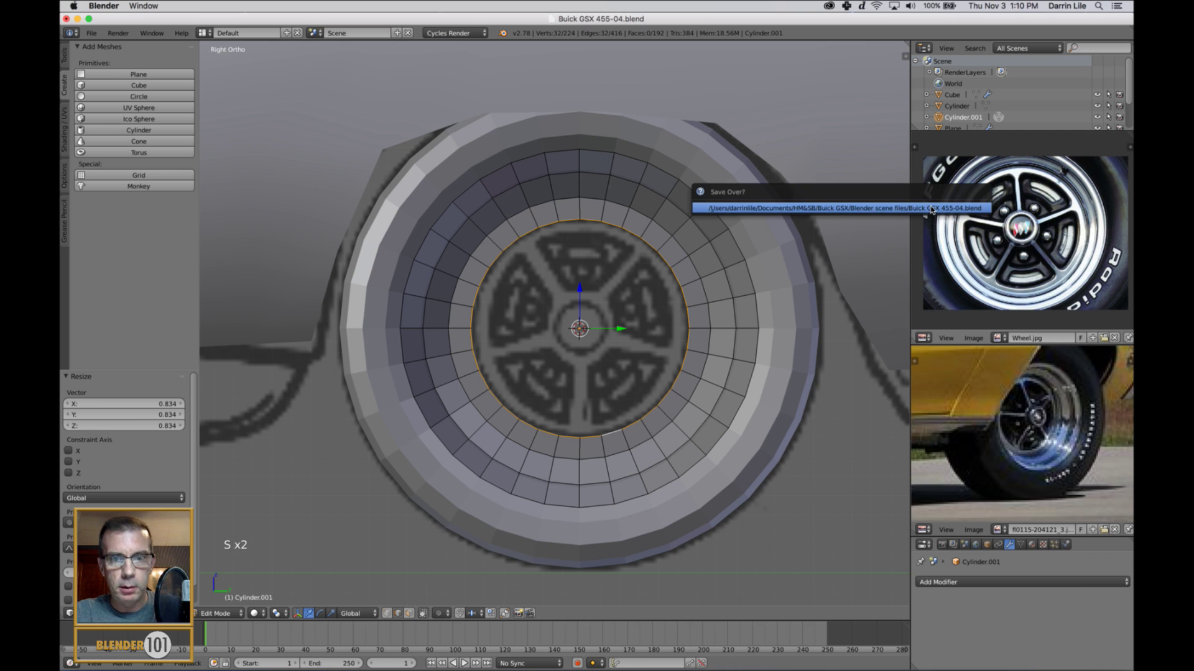
click(931, 210)
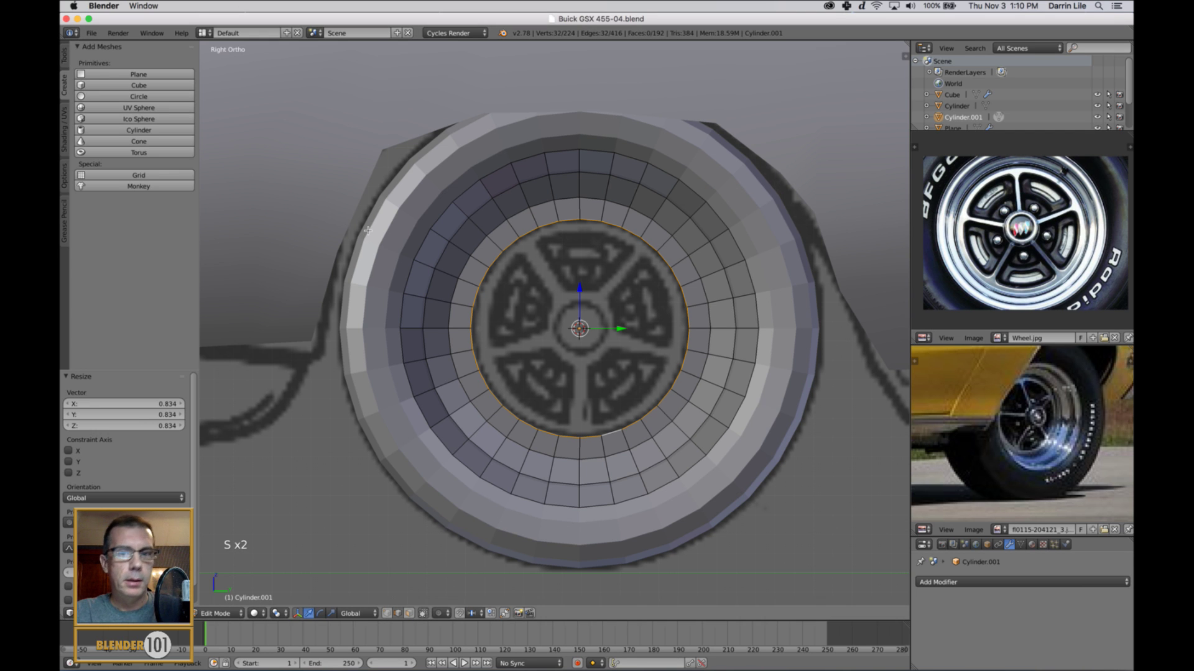
Step: Return to Object Mode and add a 32-vertex cylinder with radius 1.000 and depth 2.000 at the wheel's center
key(Tab)
scroll(543, 331, down, 4)
middle_drag(543, 331, 552, 353)
key(KP_3)
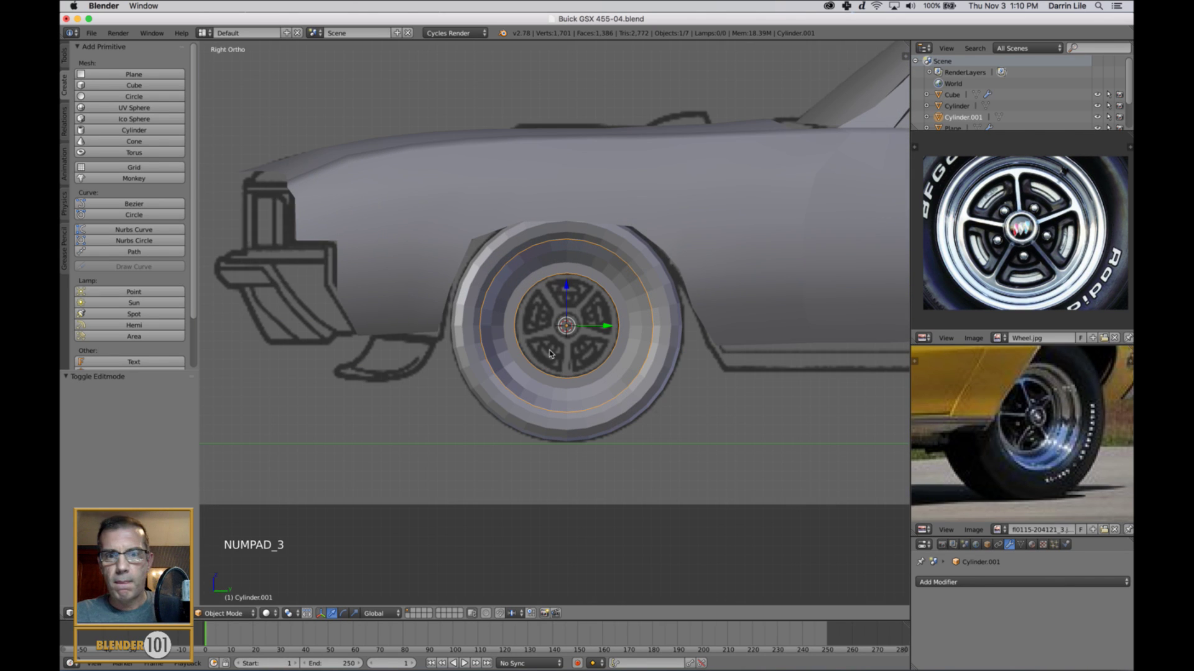
scroll(610, 392, up, 3)
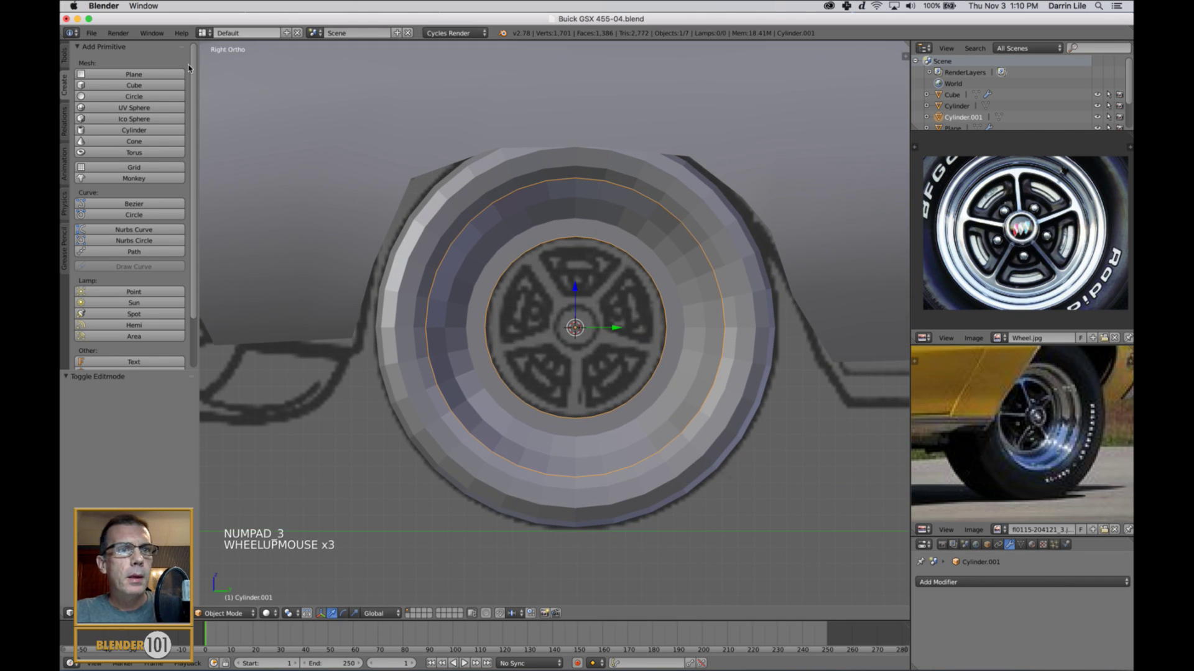
click(135, 130)
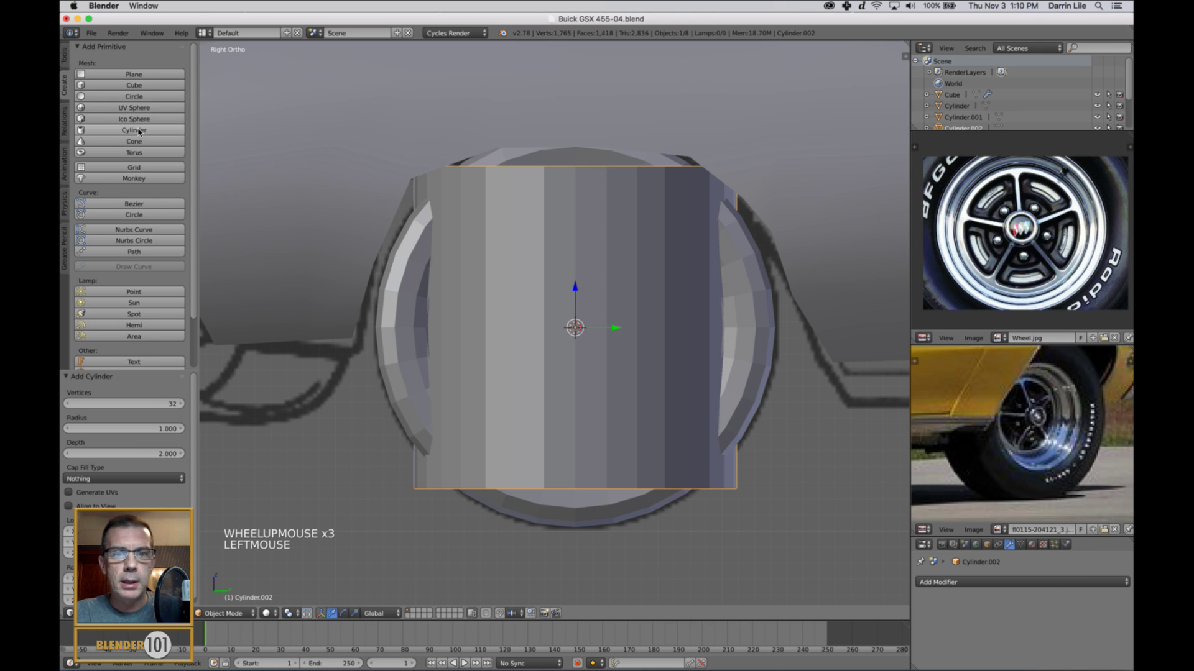
Step: Rotate the new 32-vertex cylinder 90° about the Y axis
key(r)
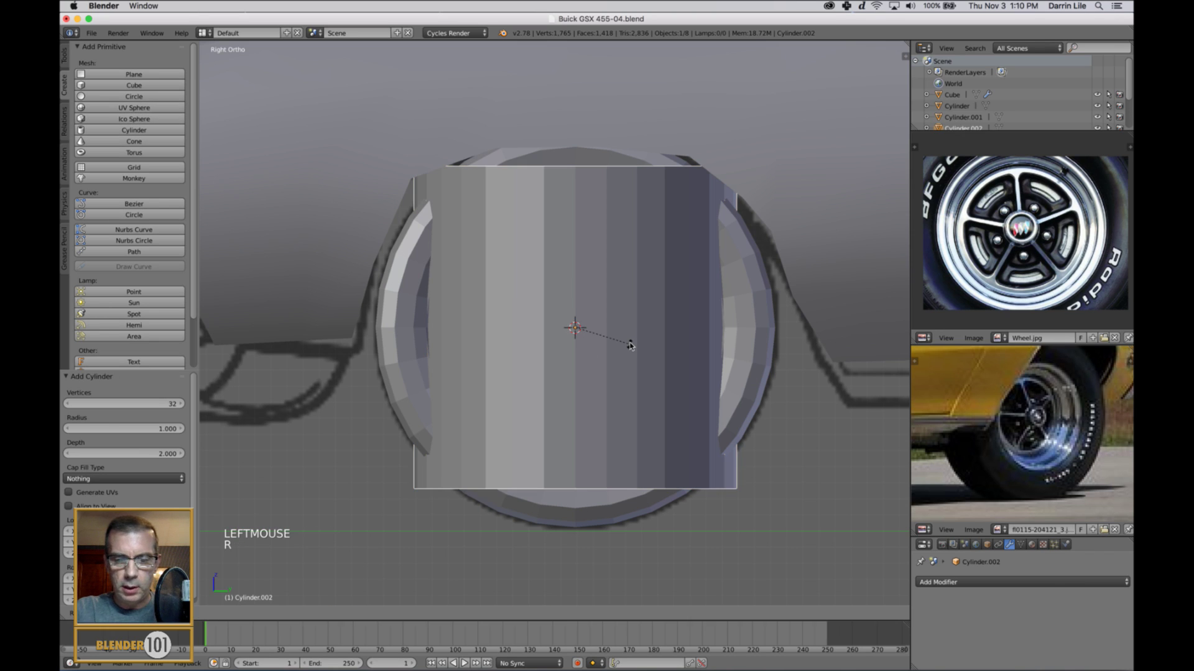
key(y)
key(9)
key(0)
key(Return)
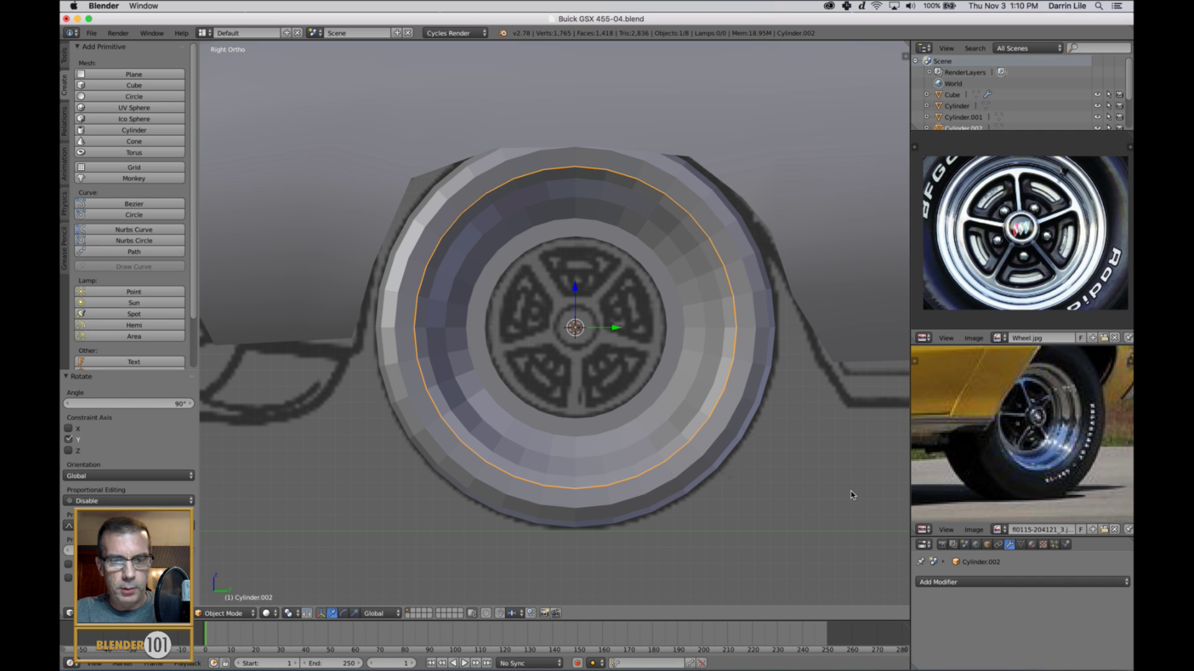
key(s)
right_click(656, 371)
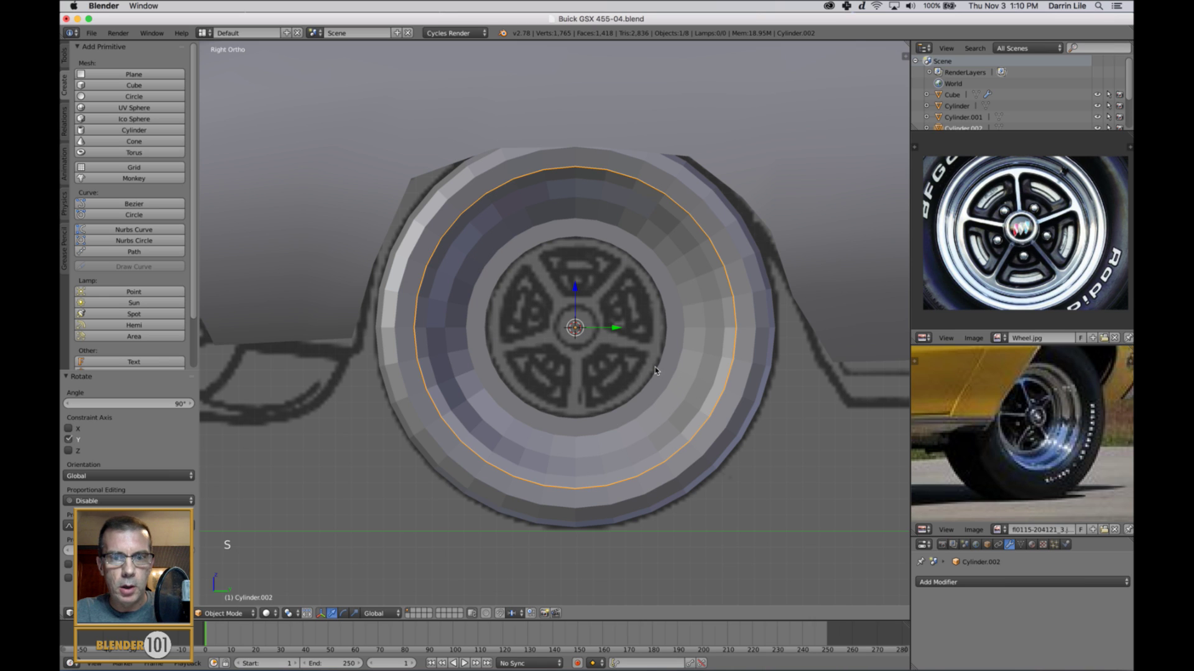
Step: Undo the rotation and the 32-vertex cylinder, and add a 10-vertex cylinder with Triangle Fan caps at the wheel's center instead
key(super+z)
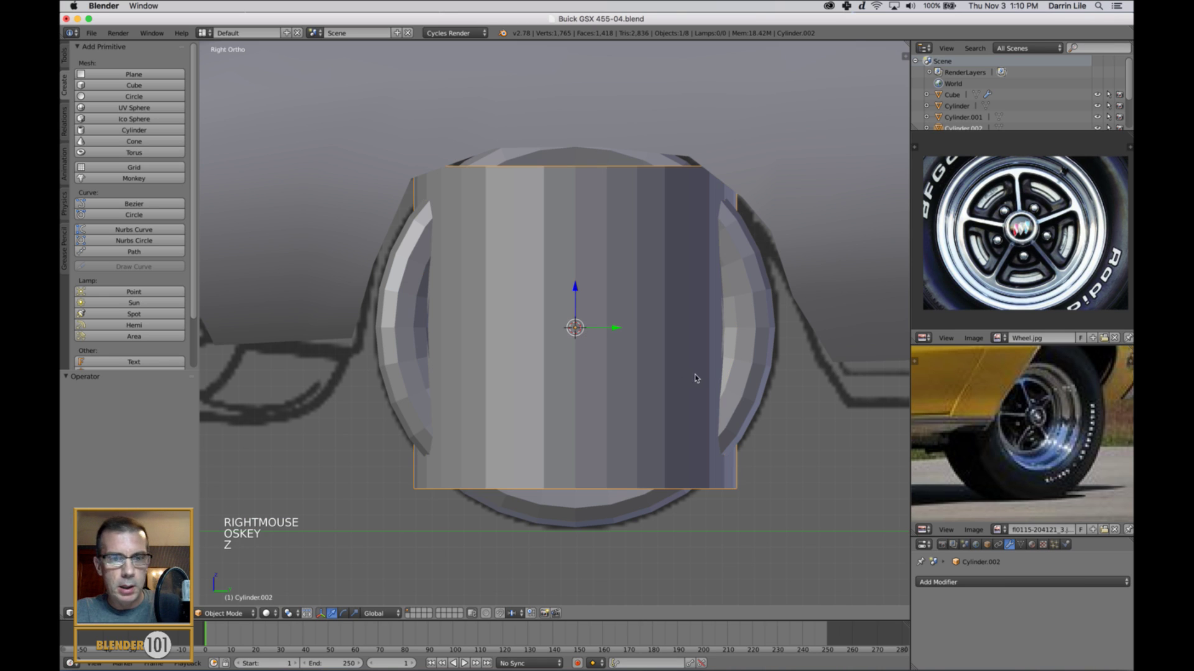
key(super+z)
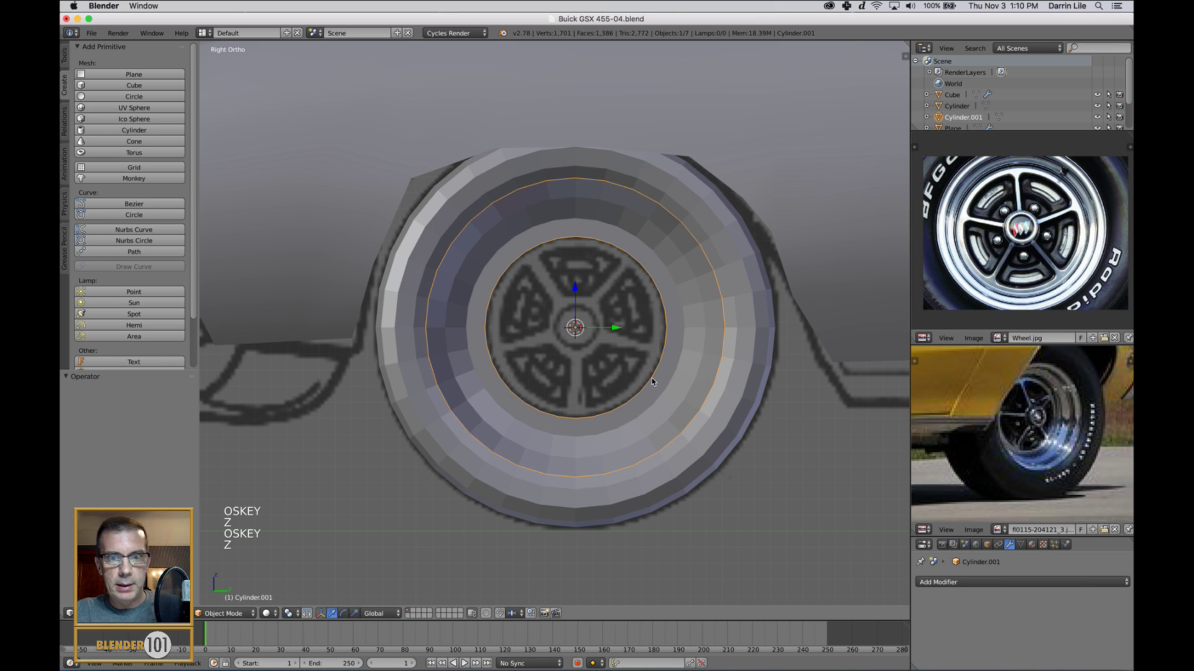
scroll(652, 382, down, 5)
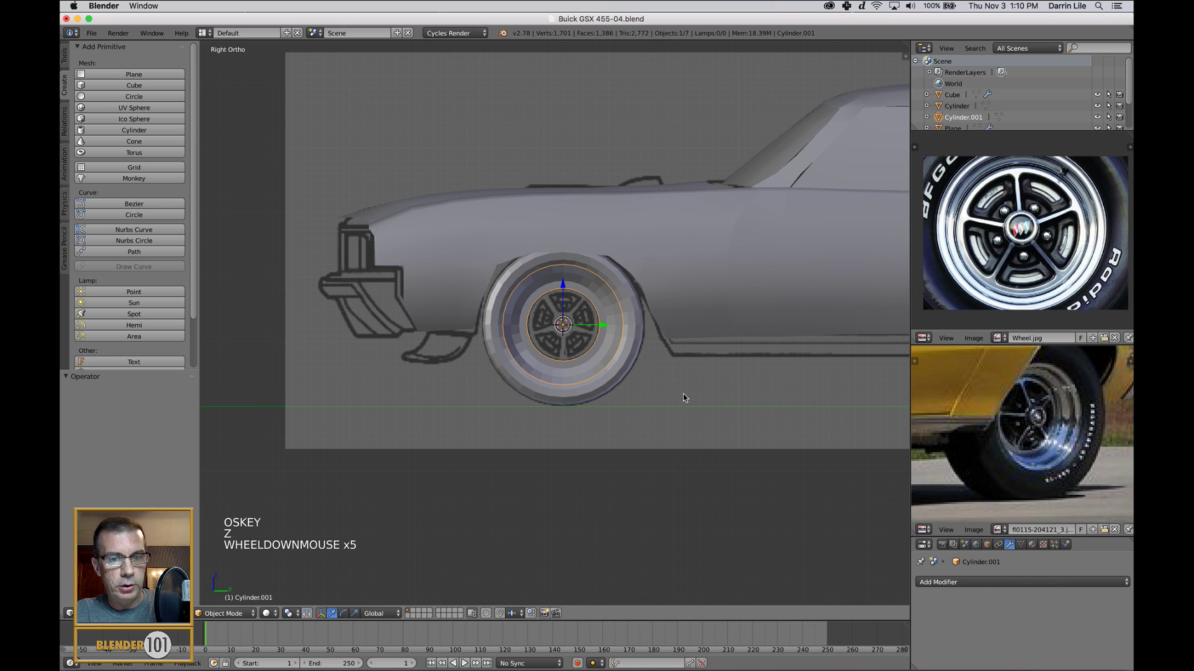
key(shift+a)
mouse_move(683, 398)
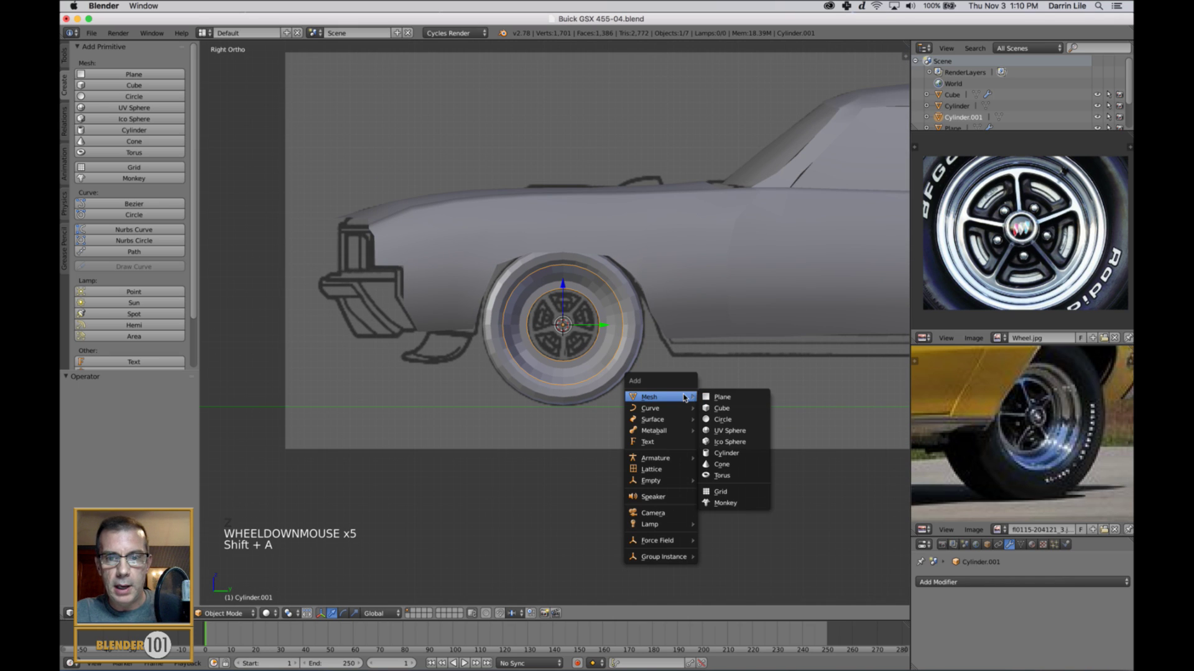
click(744, 456)
click(172, 405)
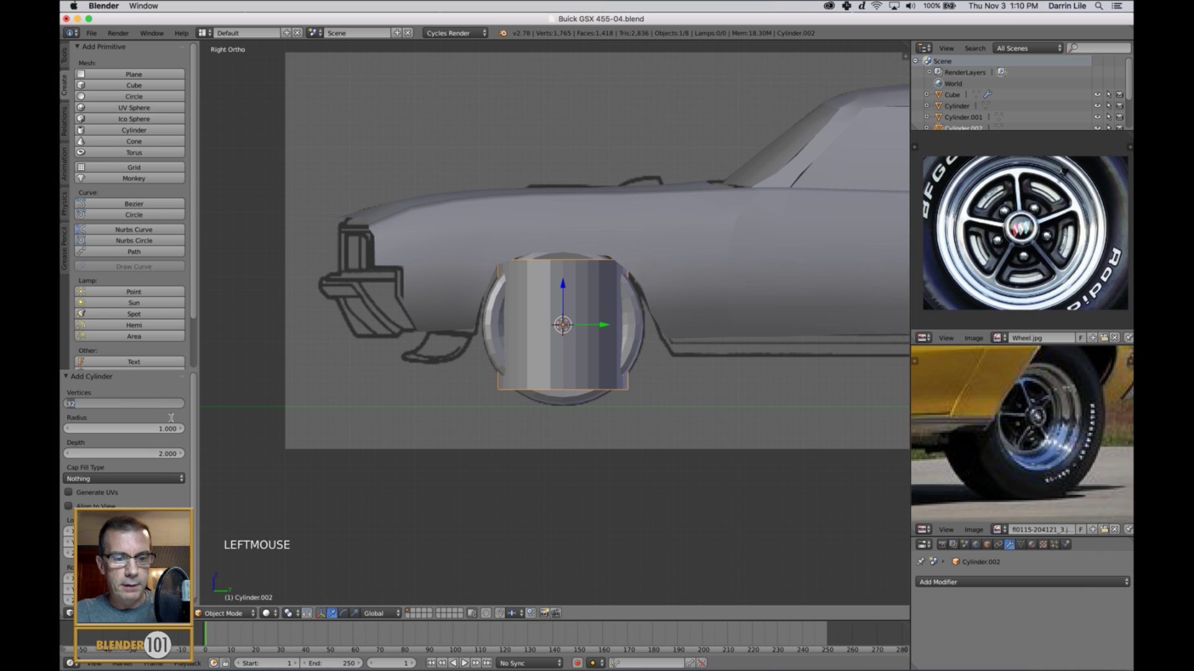
key(Return)
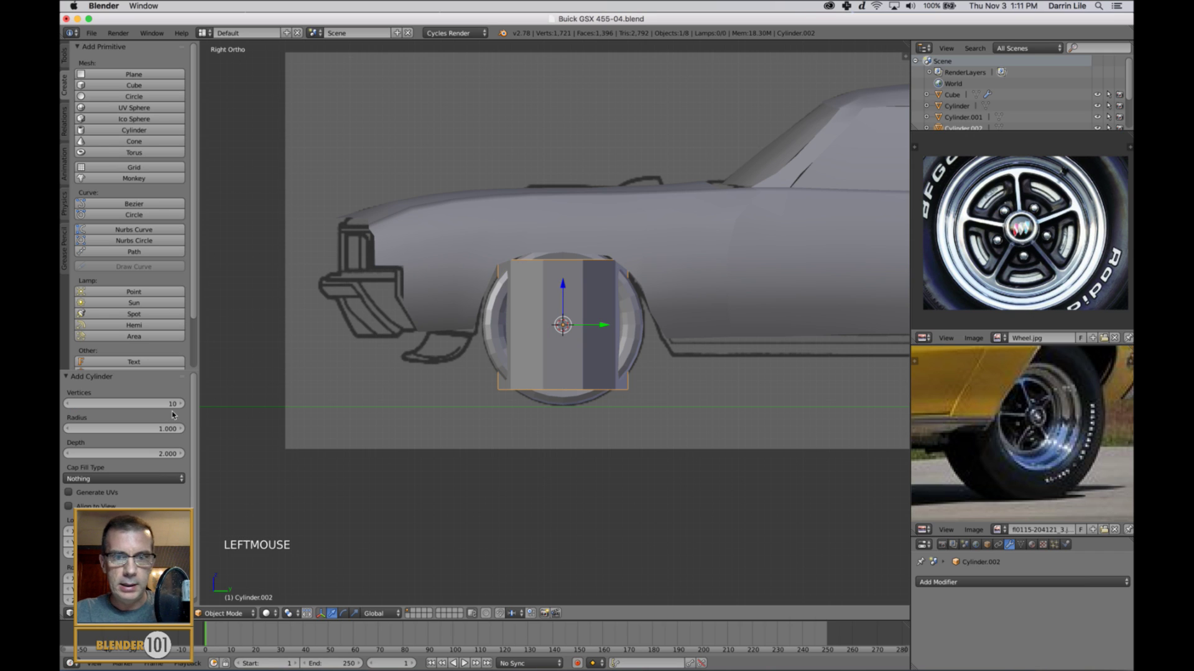
click(134, 479)
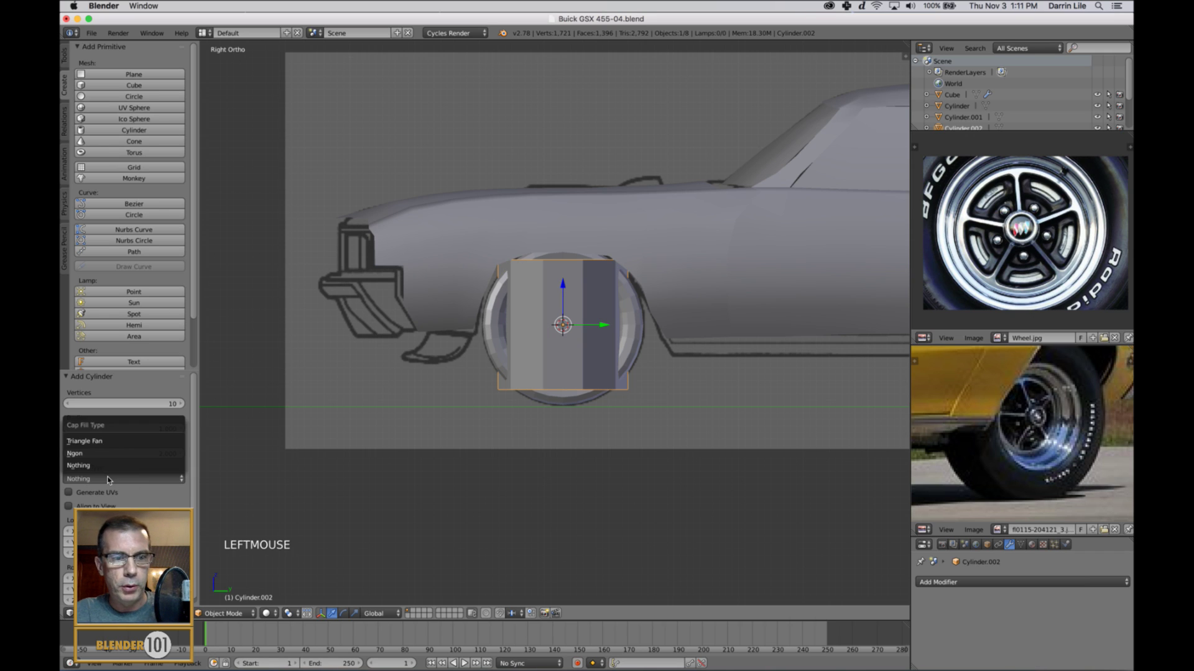
click(107, 441)
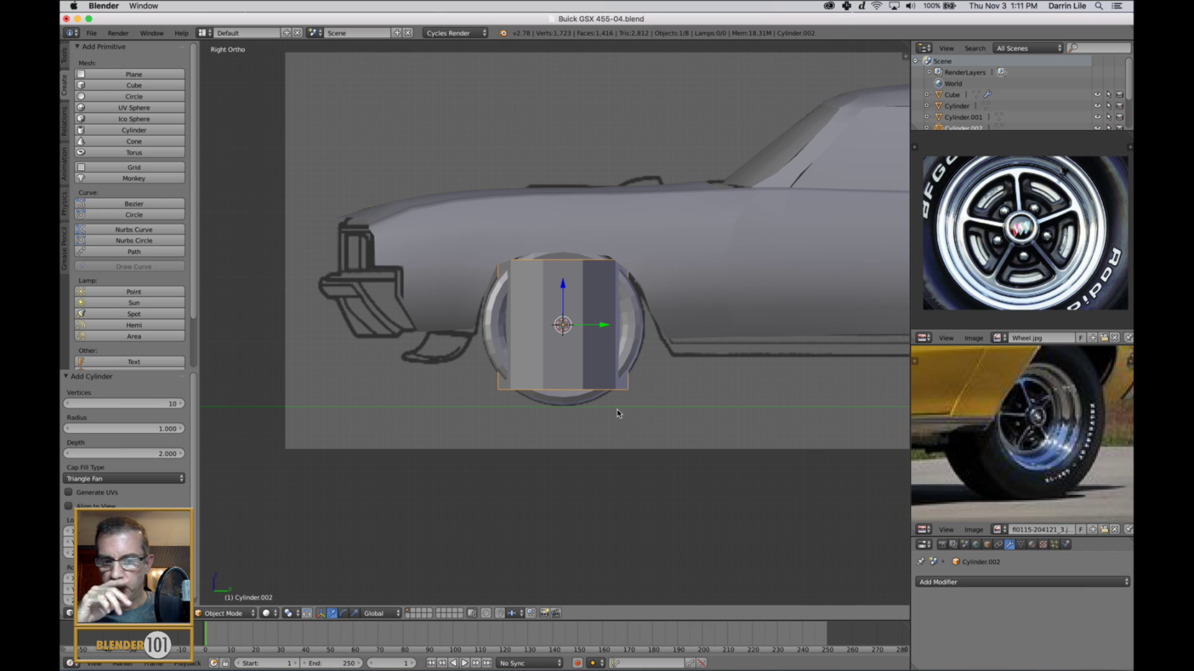
Step: Rotate the 10-vertex cylinder 90° about the Y axis and scale it by about 0.271, with the viewport in wireframe
text(ry90)
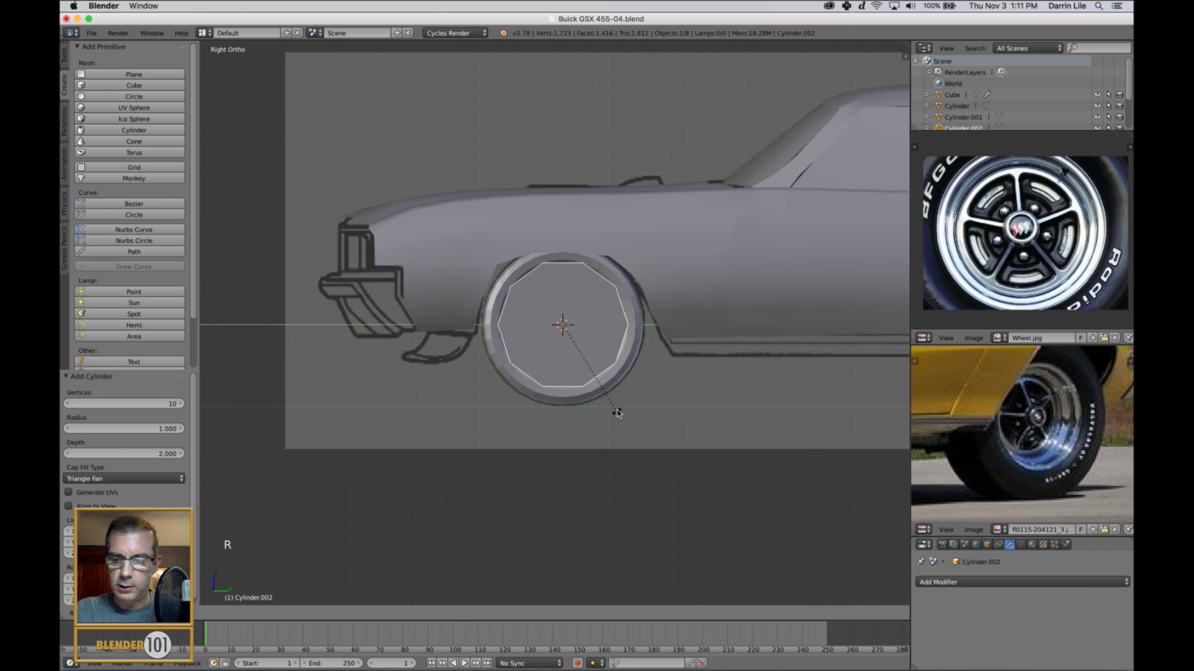
key(Return)
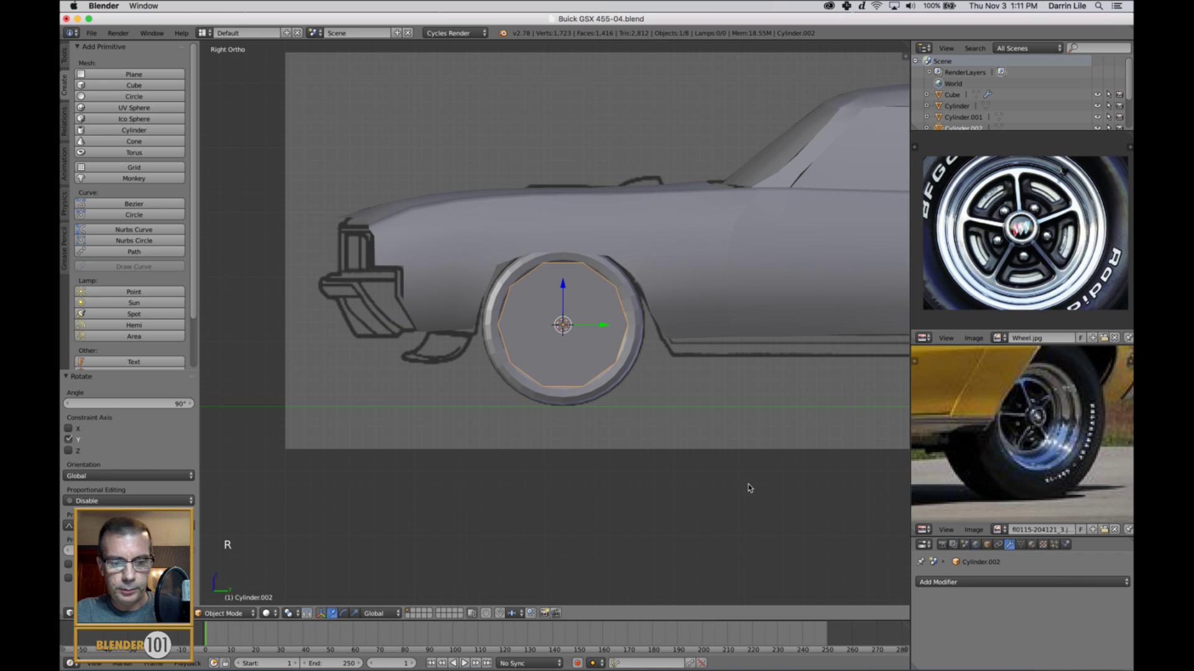
key(s)
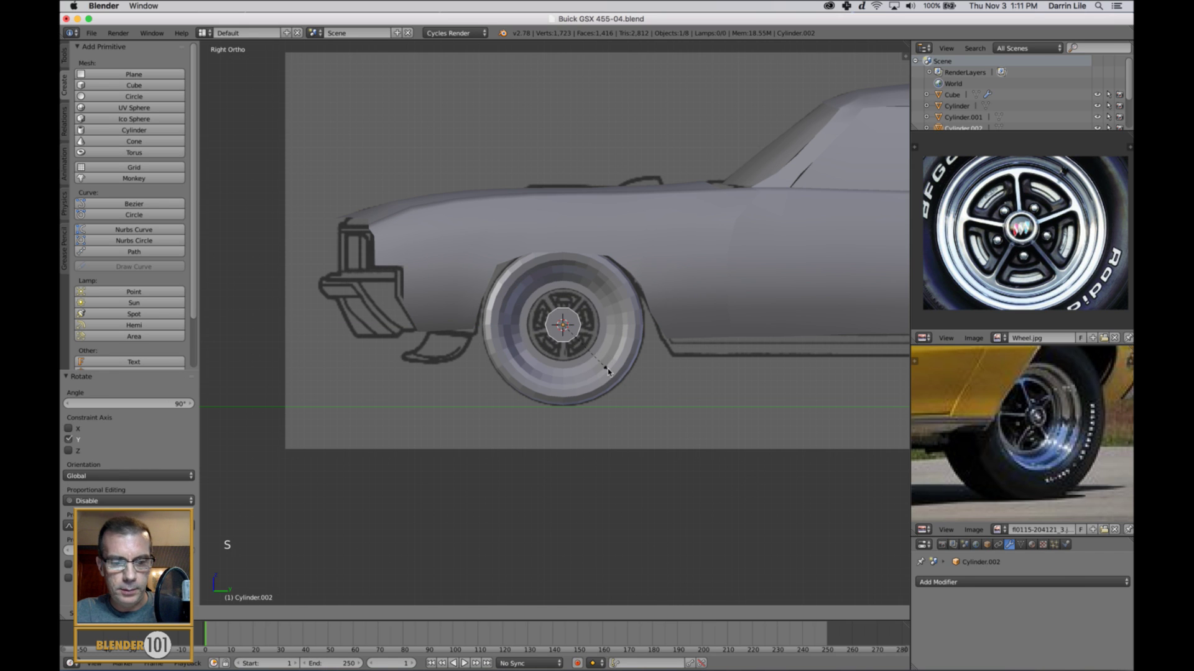
click(608, 371)
key(z)
scroll(609, 370, up, 8)
shift+middle_drag(649, 371, 625, 373)
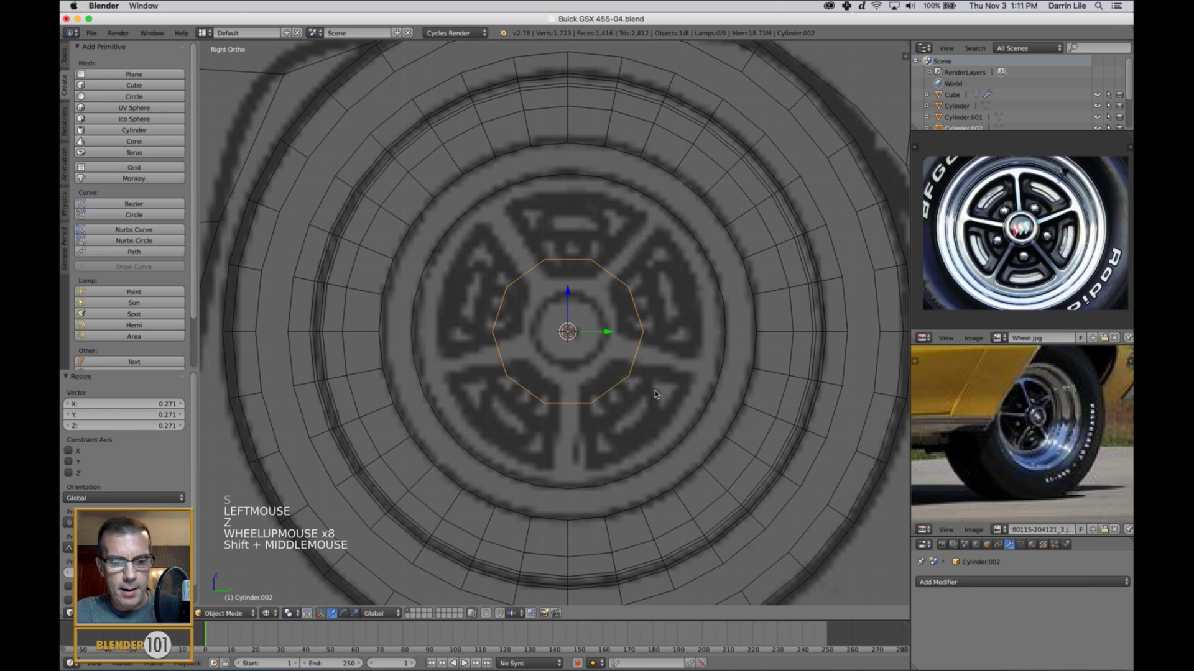
Step: Scale the cylinder by about 0.547 to fit around the blueprint's center hub circle
key(z)
key(z)
key(s)
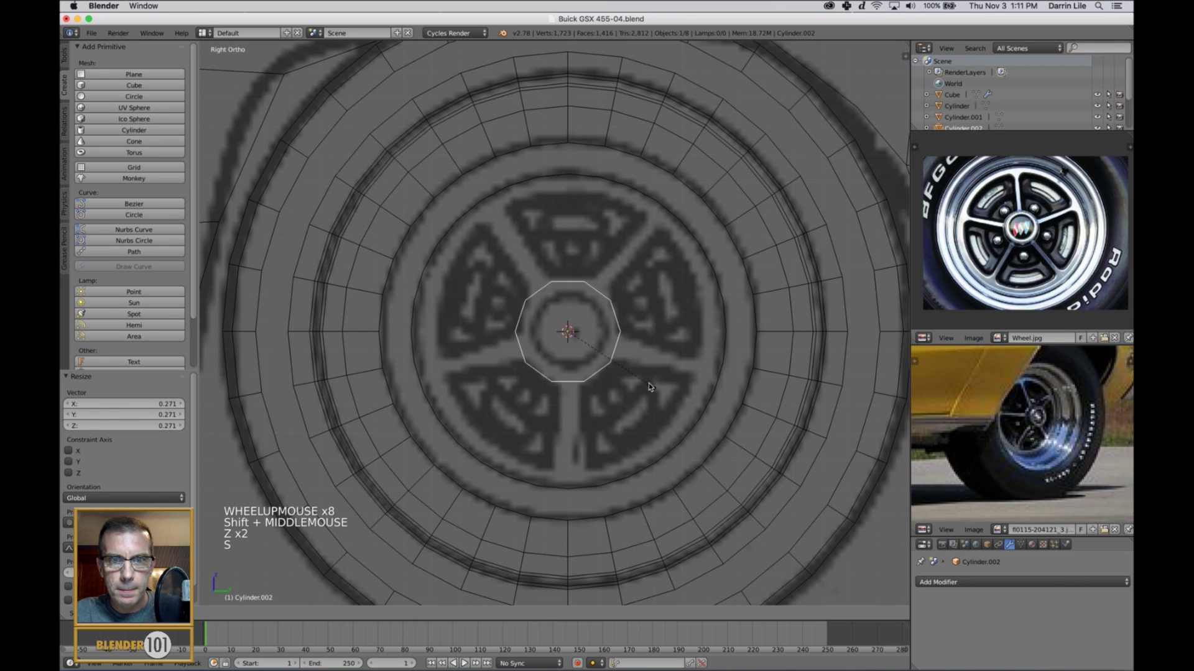
click(634, 372)
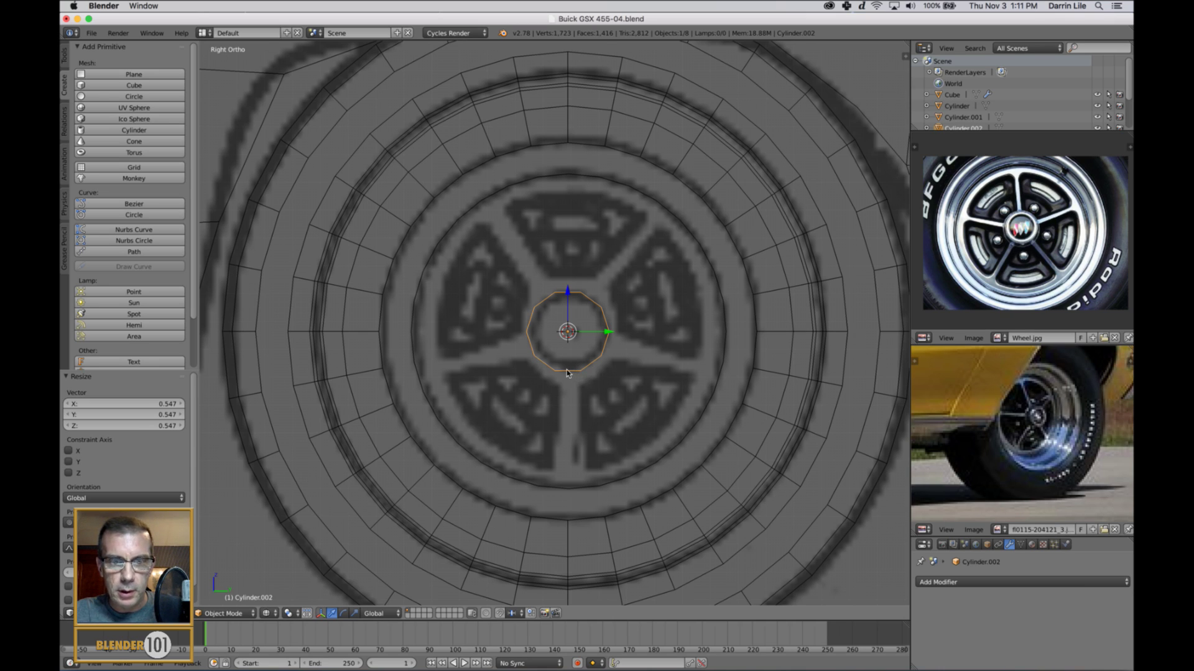
Step: Return to solid shading and shorten the hub cylinder along the X axis by scaling it about 0.710
middle_drag(565, 369, 576, 374)
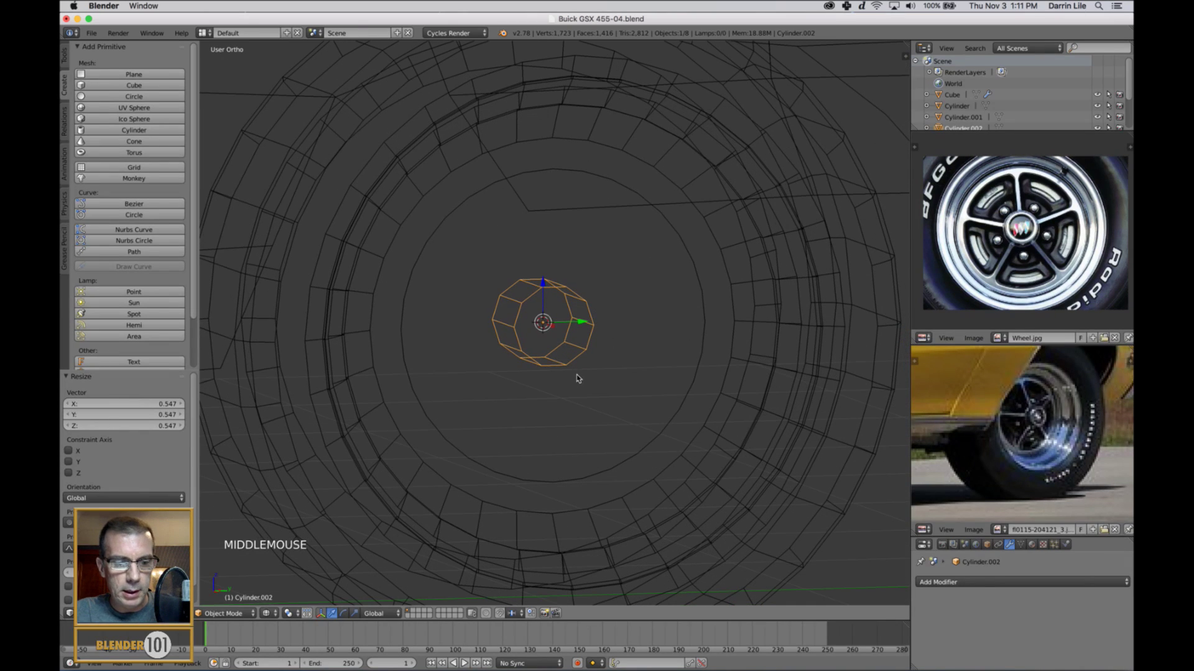
key(Tab)
key(Tab)
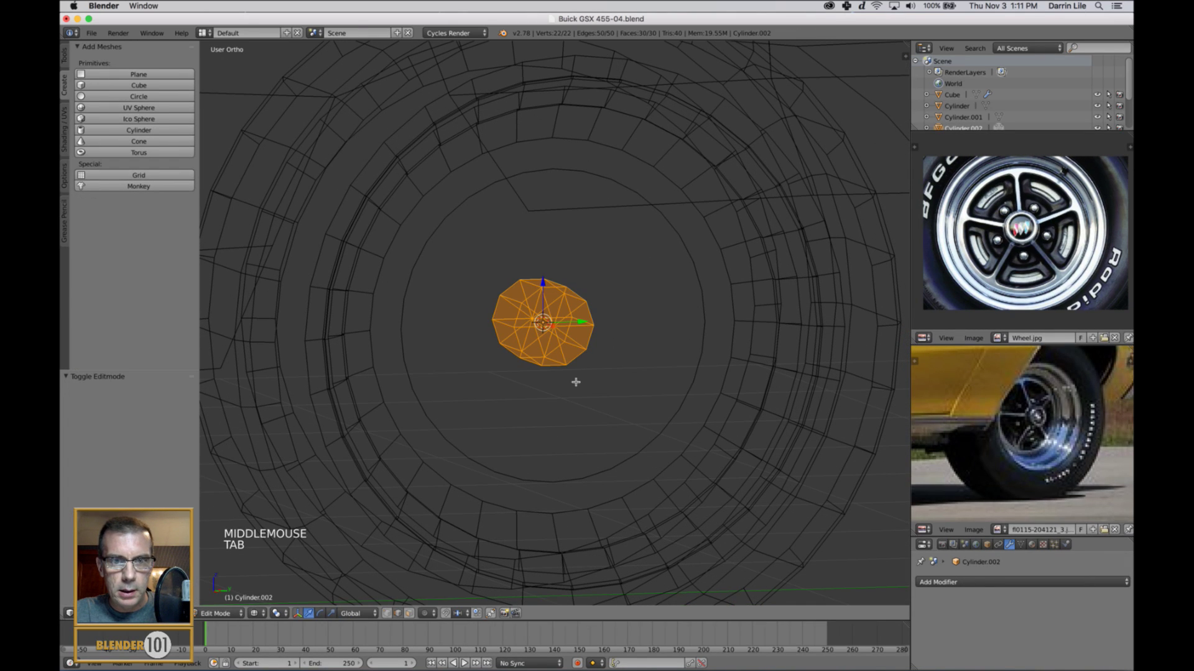
key(z)
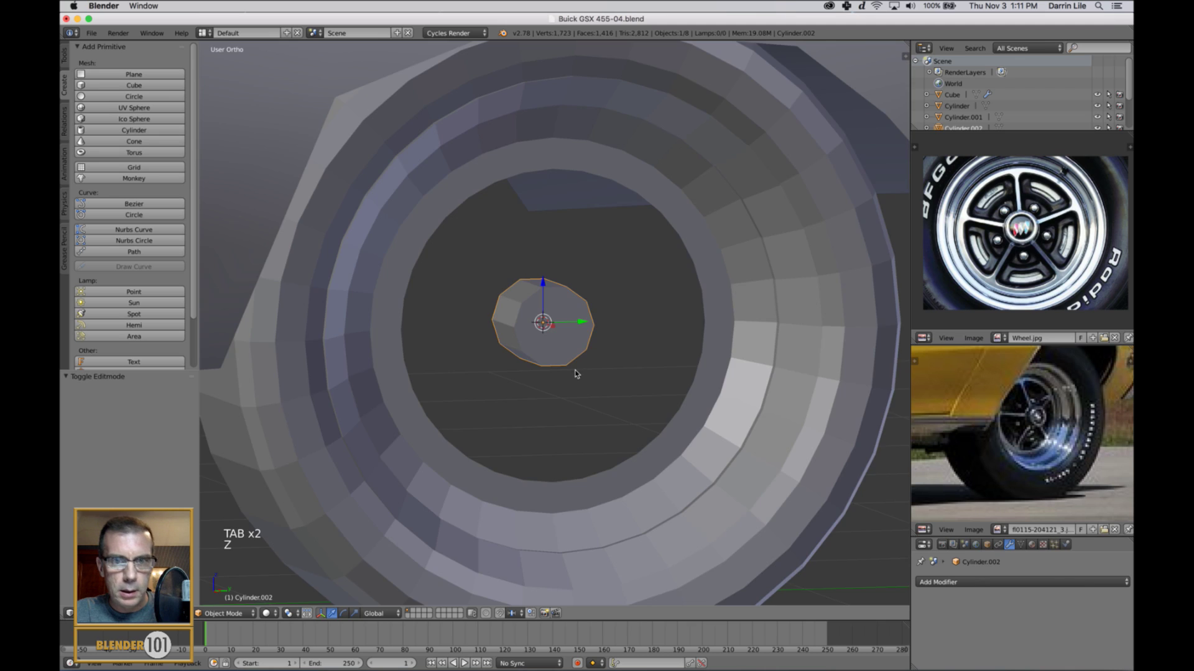
middle_drag(576, 369, 607, 355)
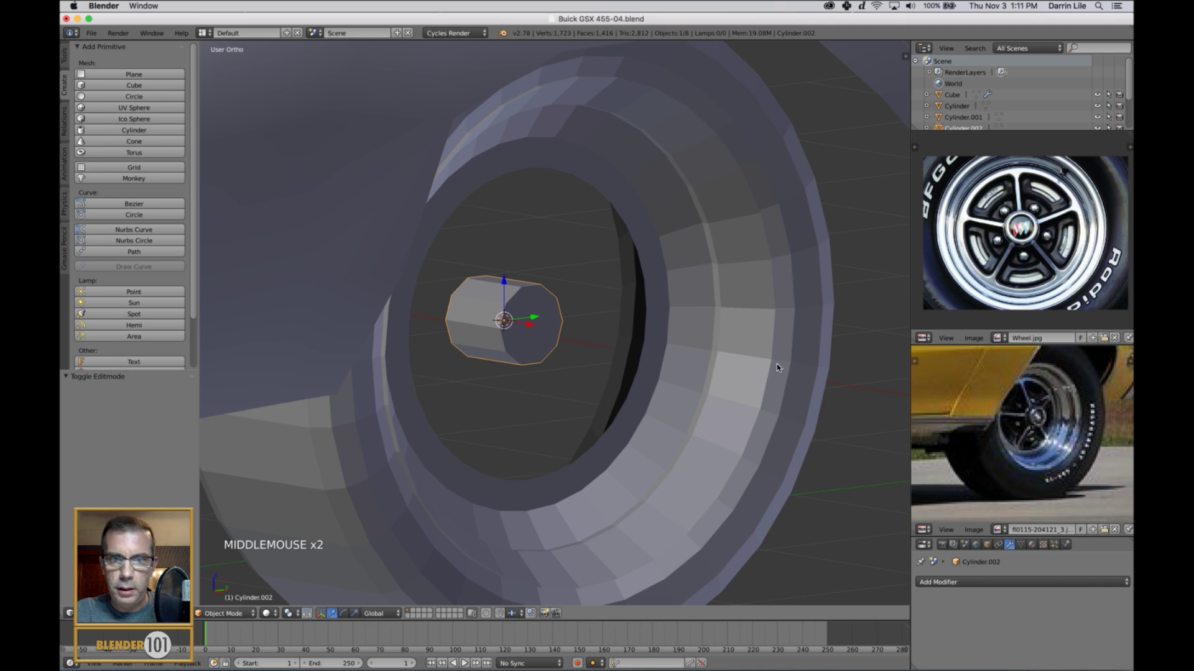
key(s)
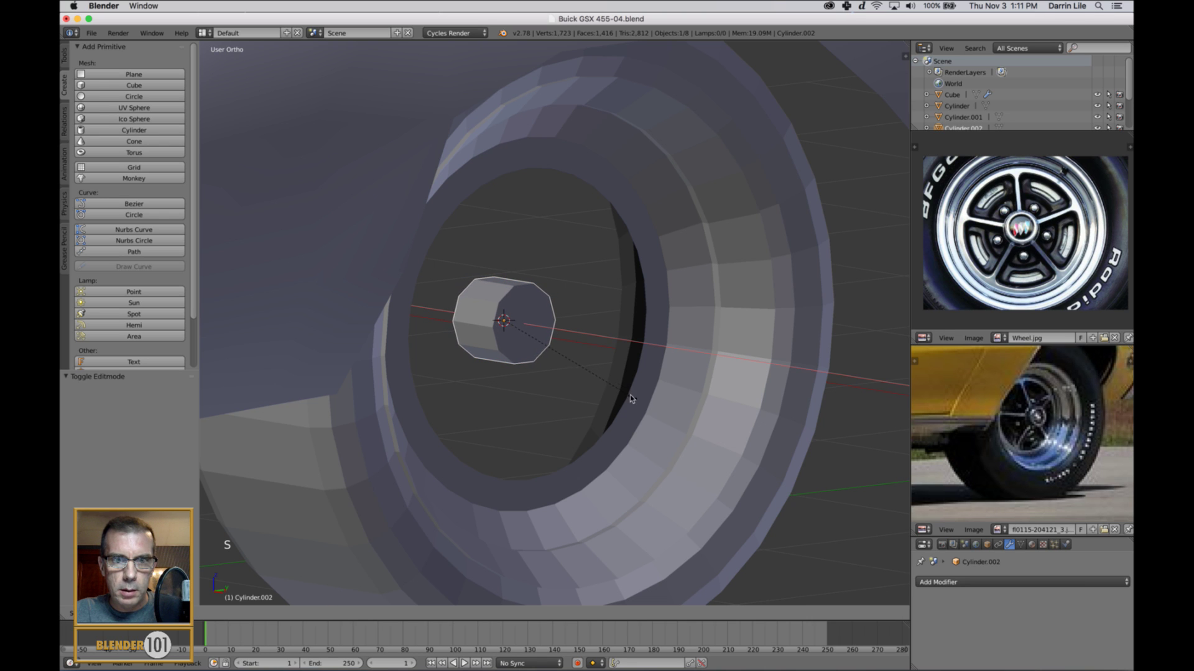
click(629, 397)
Step: In the wireframe front orthographic view, move the hub cylinder about 0.200 along X toward the wheel's outer side
middle_drag(630, 397, 583, 350)
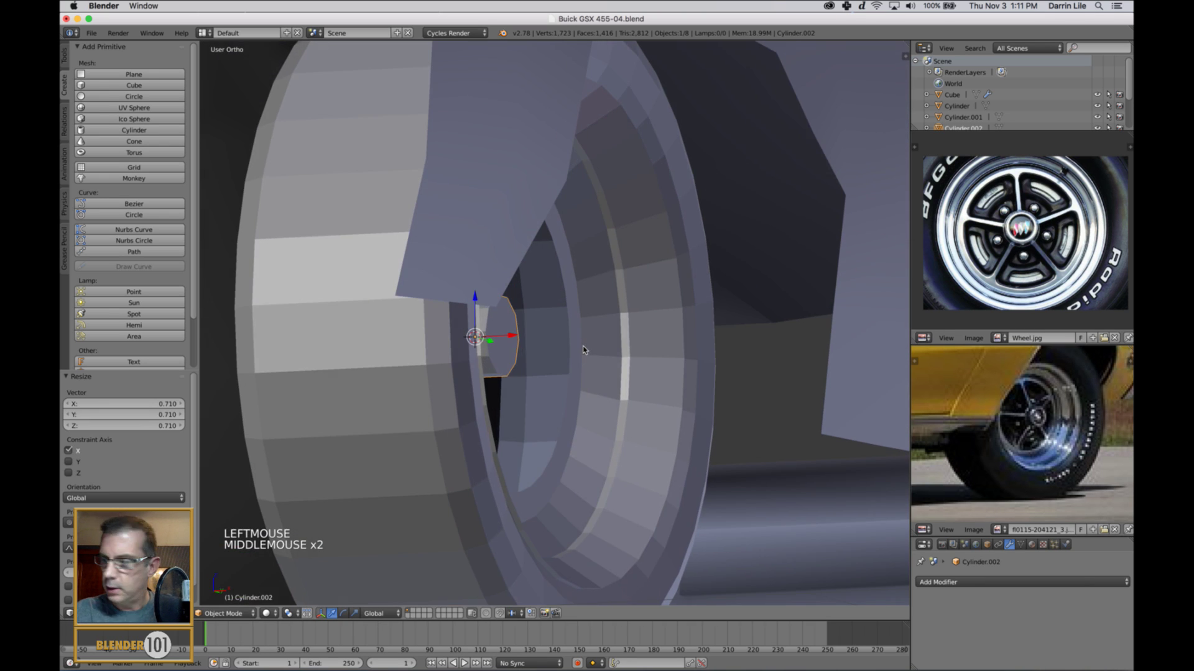
key(KP_1)
key(KP_5)
key(z)
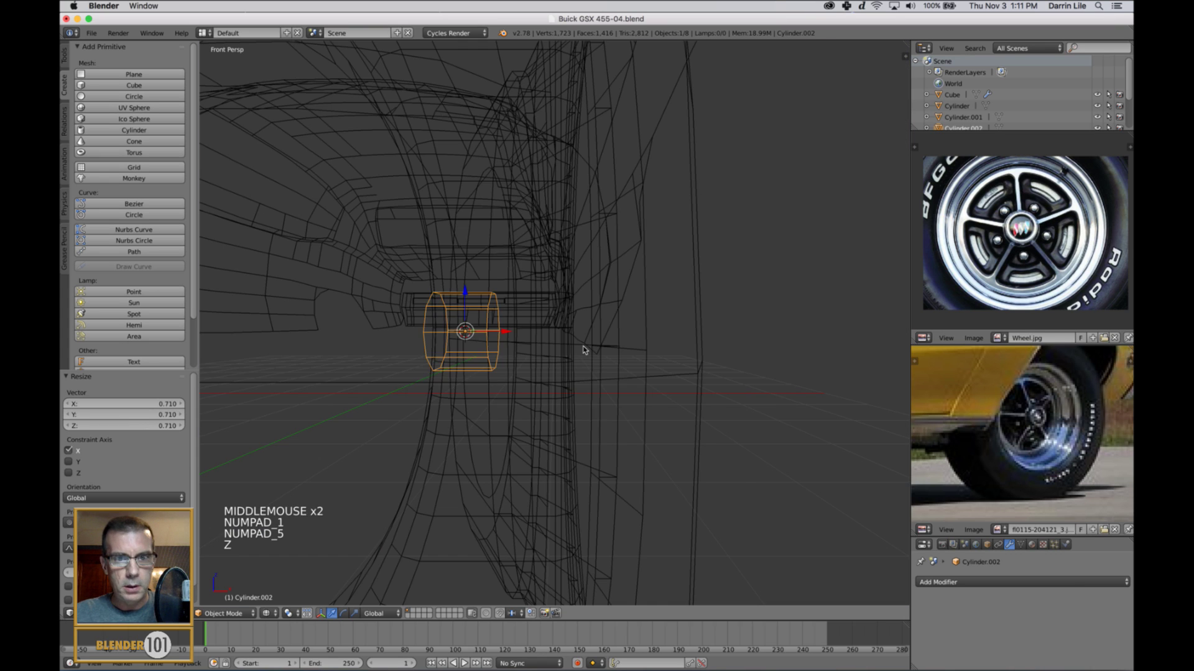
scroll(583, 351, down, 5)
key(KP_5)
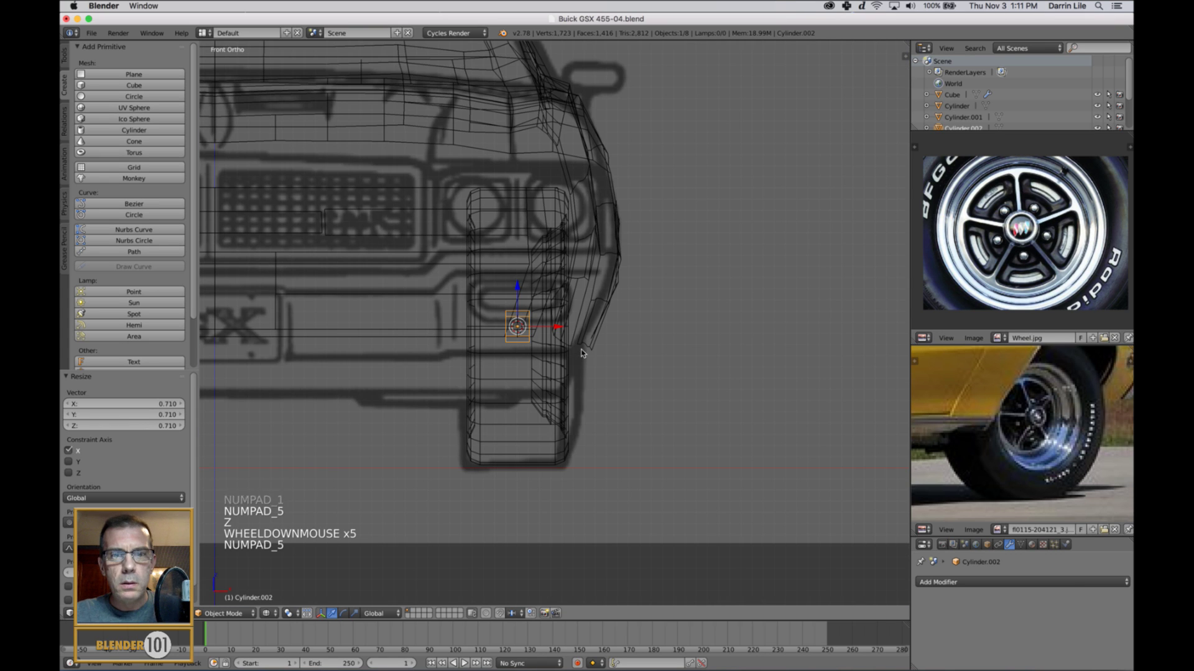
click(560, 327)
drag(560, 326, 583, 339)
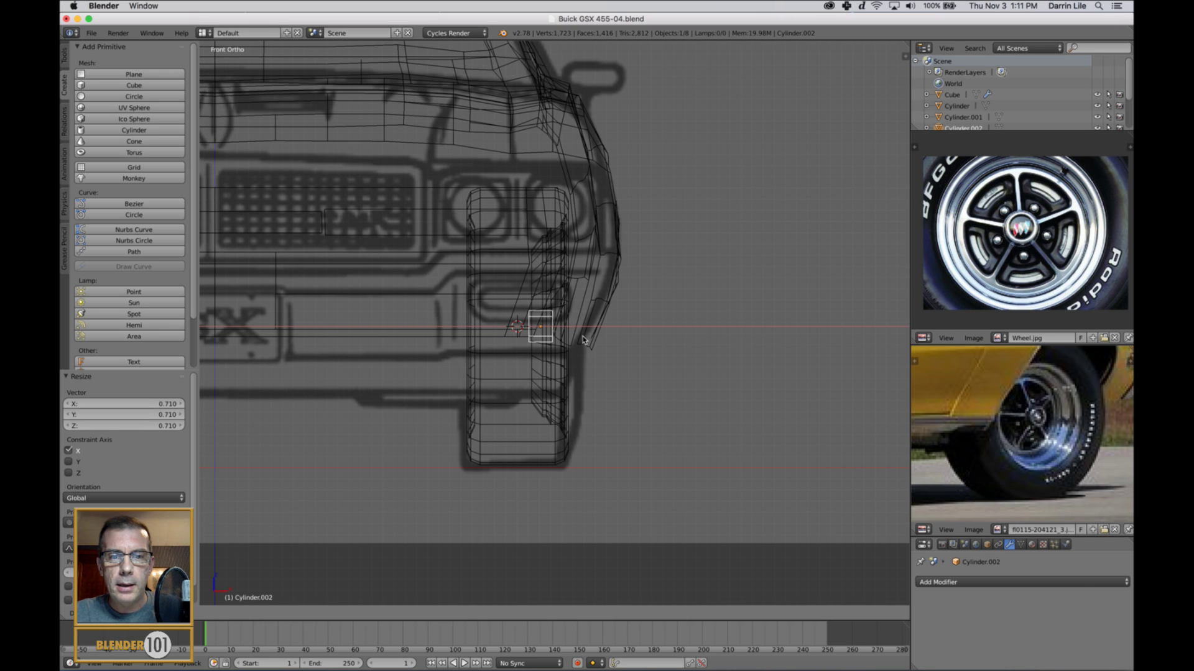
key(g)
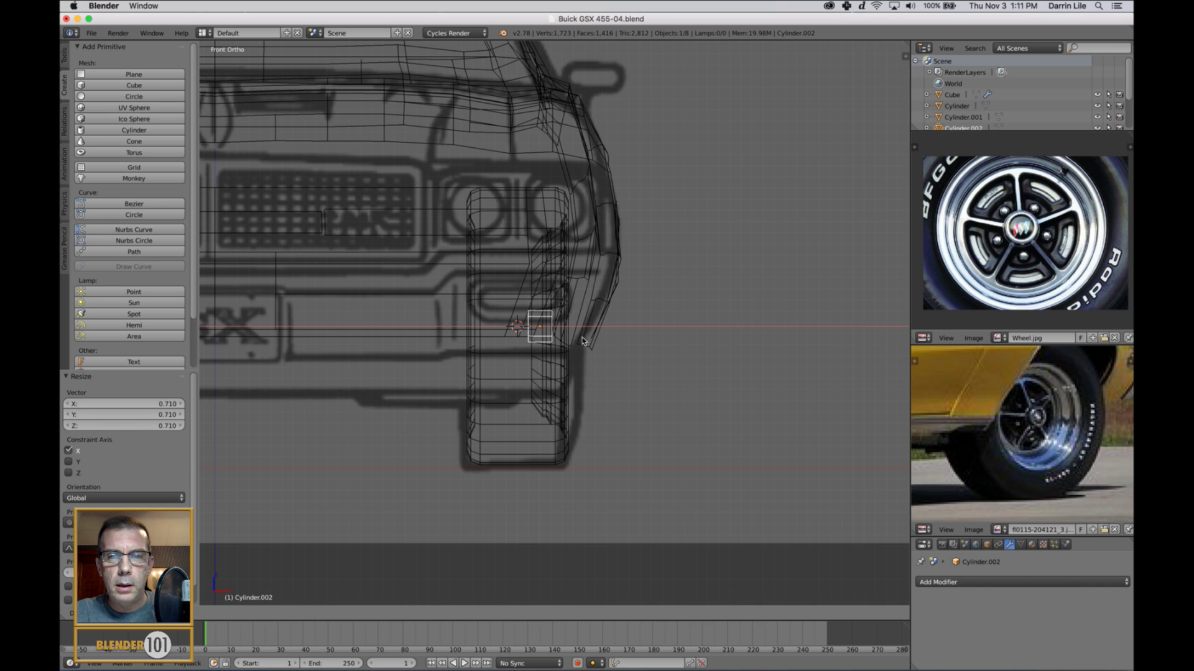
key(Return)
Step: From the right view in Edit Mode, select five alternating side faces of the hub cylinder, one per spoke, and extrude them in place
key(KP_3)
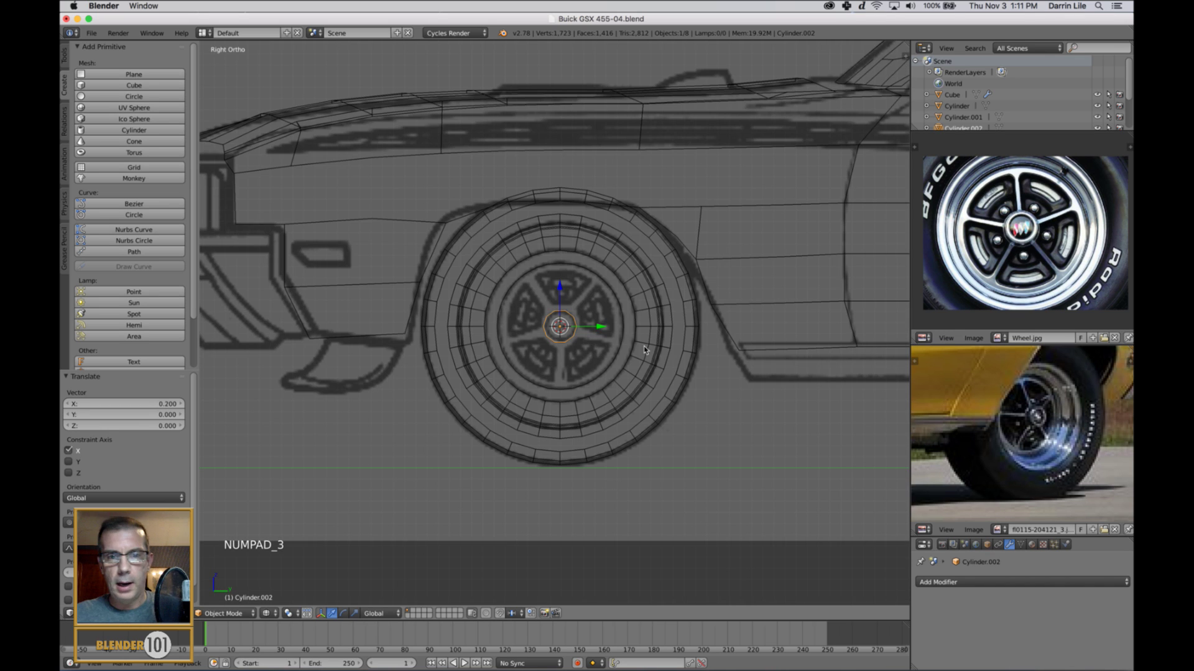
scroll(640, 351, up, 5)
key(Tab)
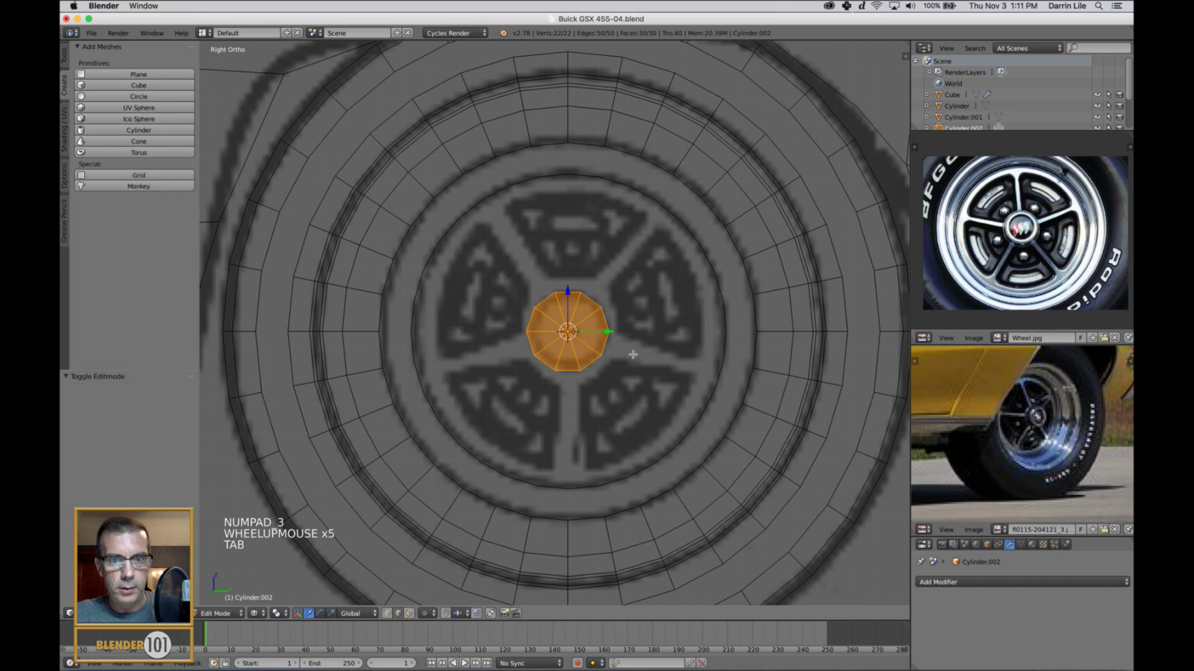
key(ctrl+Tab)
click(628, 314)
key(a)
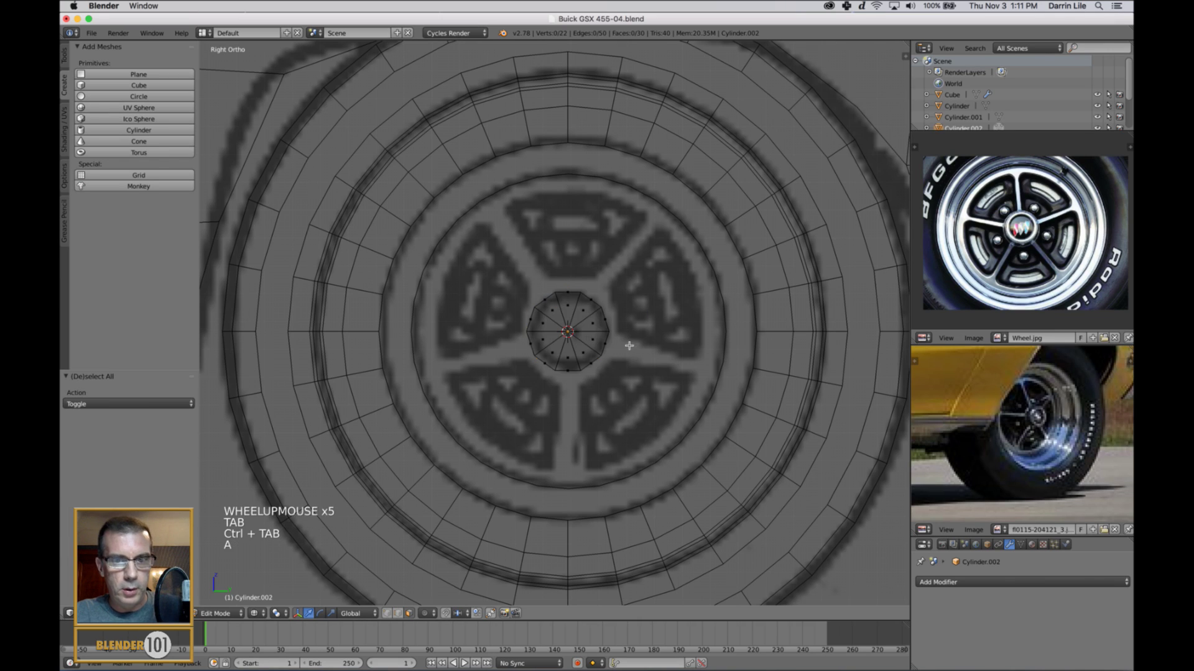
right_click(554, 307)
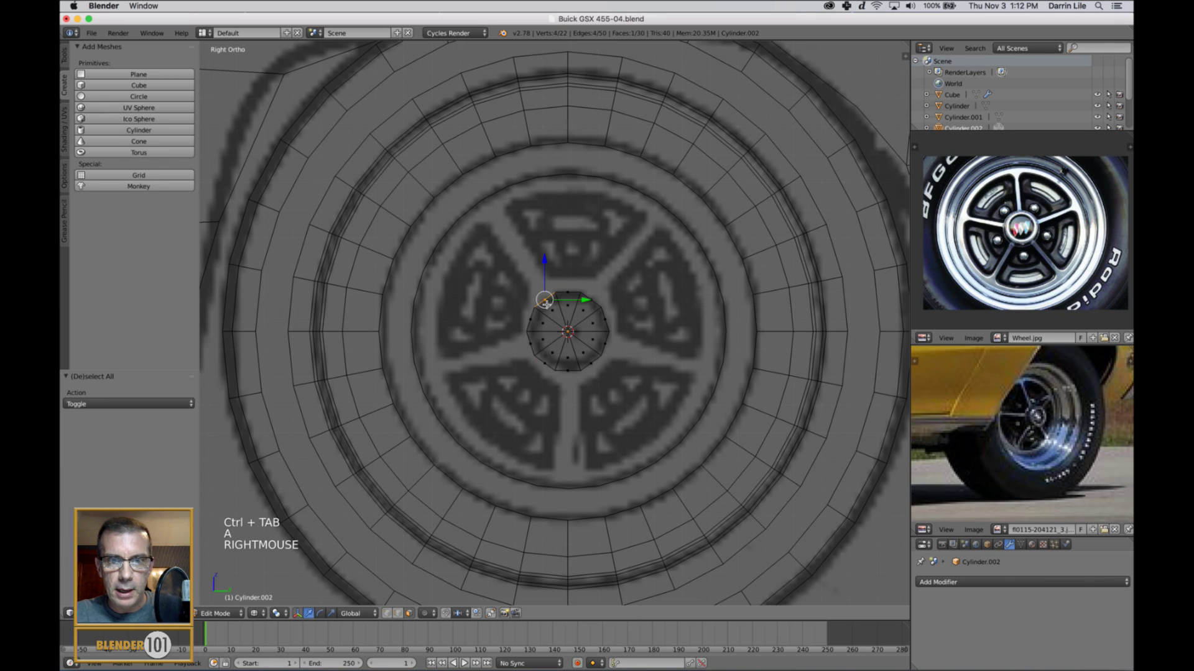
shift+right_click(590, 302)
shift+right_click(607, 349)
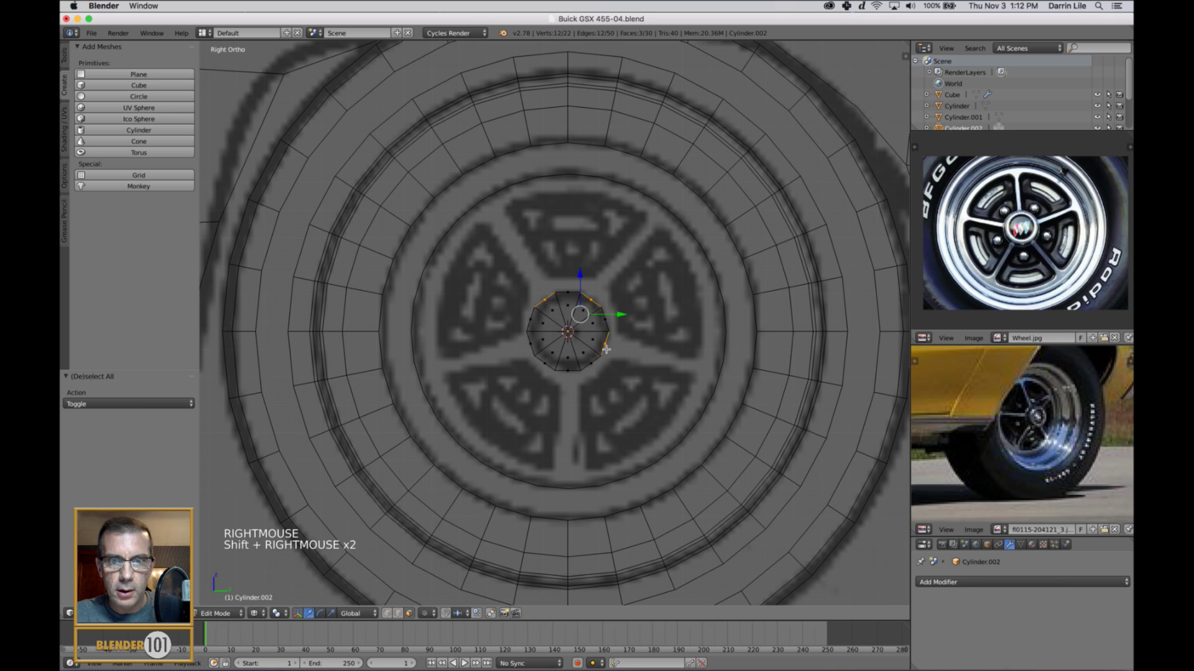
shift+right_click(570, 376)
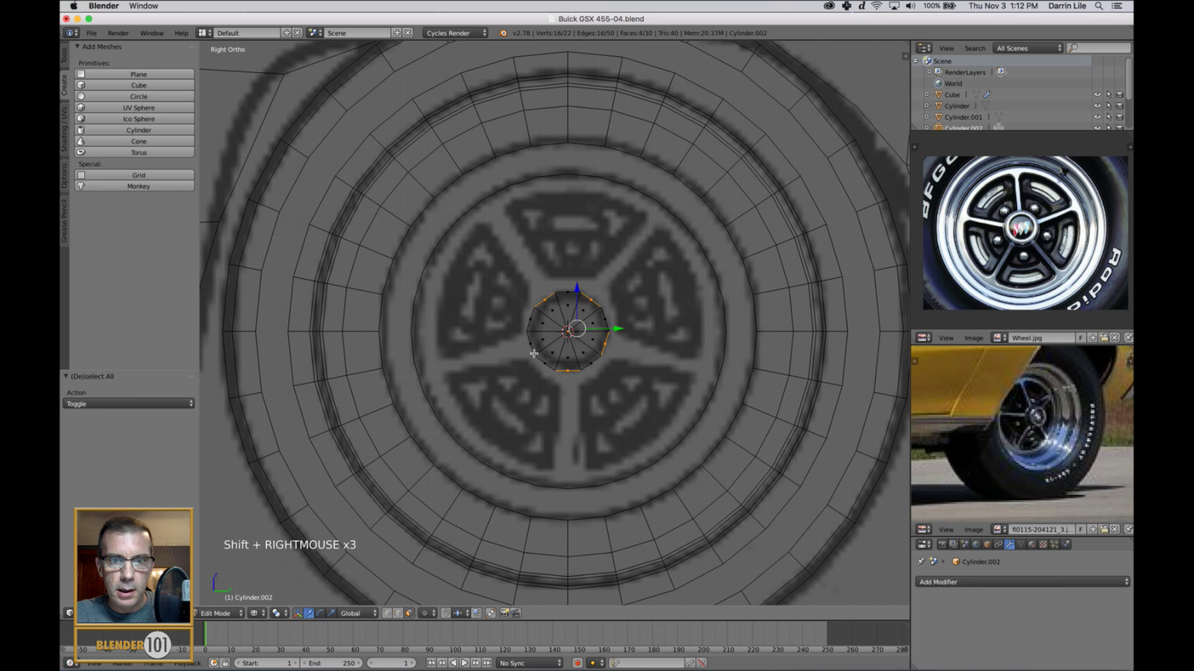
shift+right_click(539, 357)
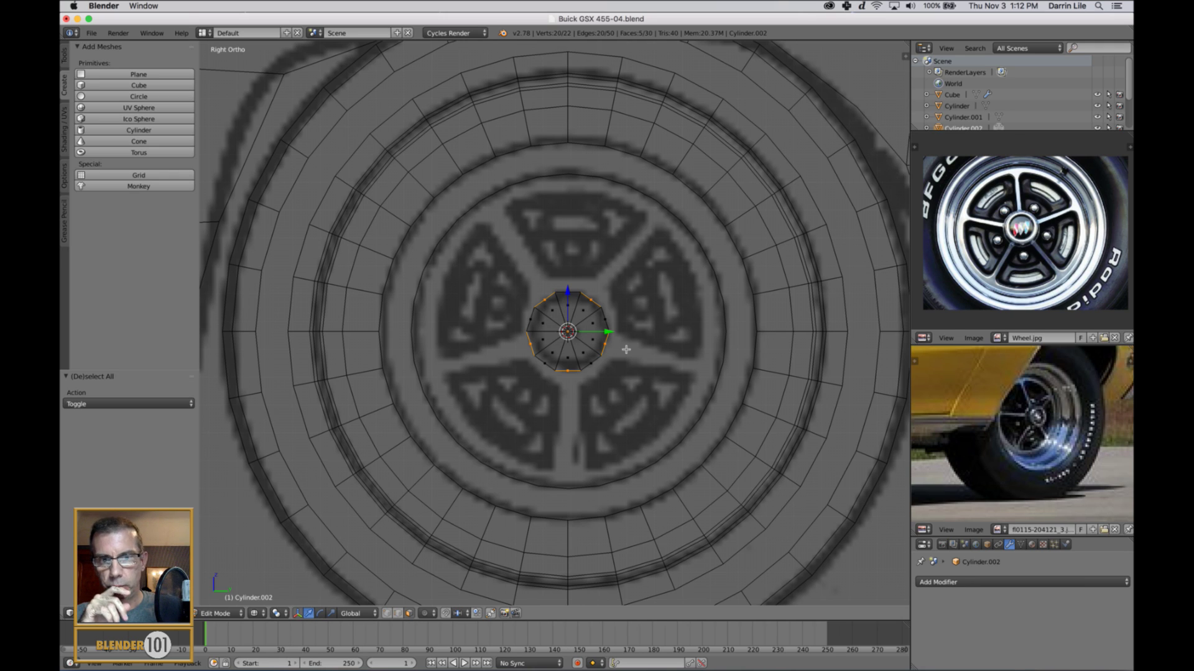
key(e)
click(648, 373)
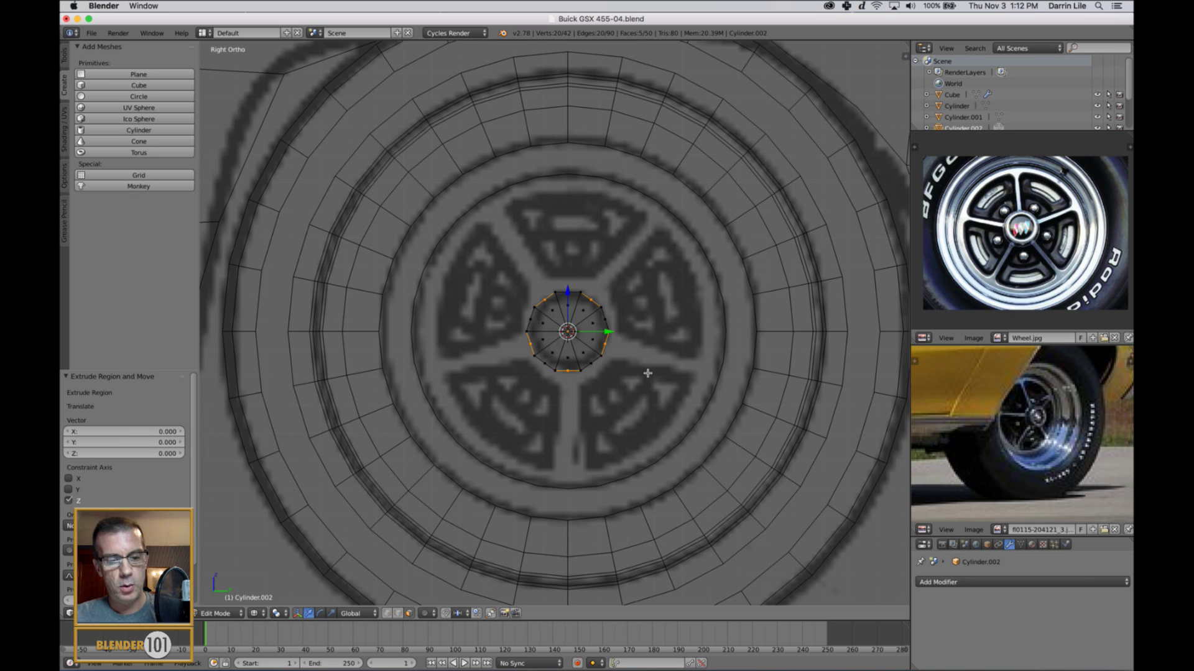
Step: Undo the region extrusion and extrude the five hub faces individually with an offset of -2.408, following the blueprint's spokes
key(super+z)
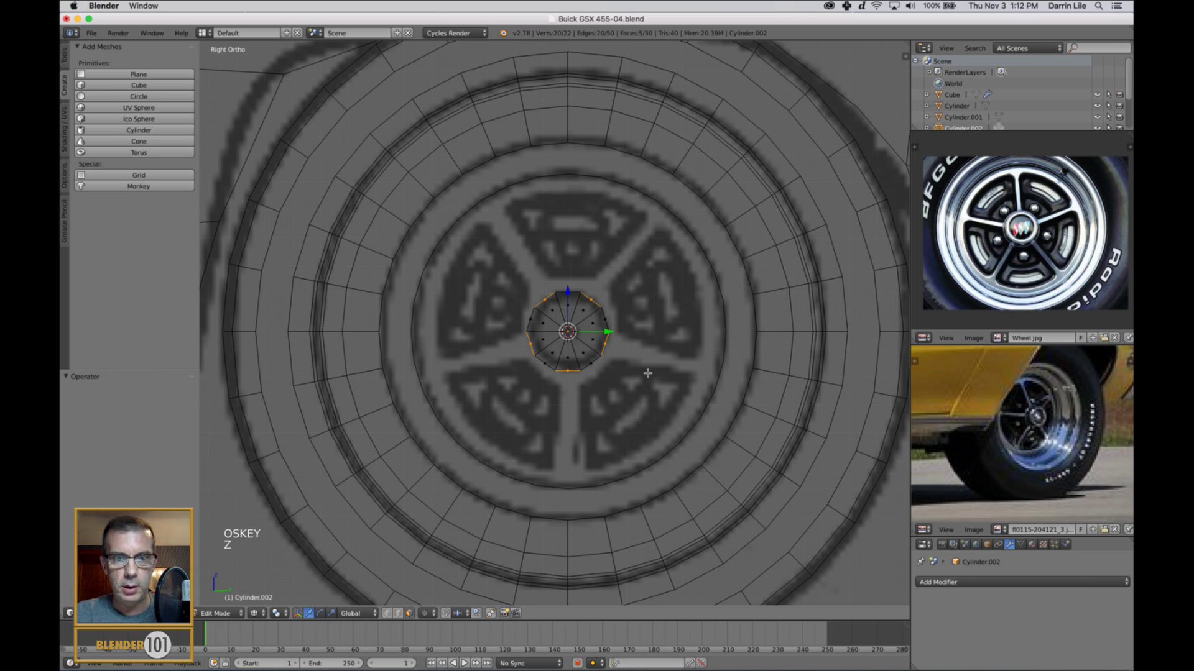
click(63, 64)
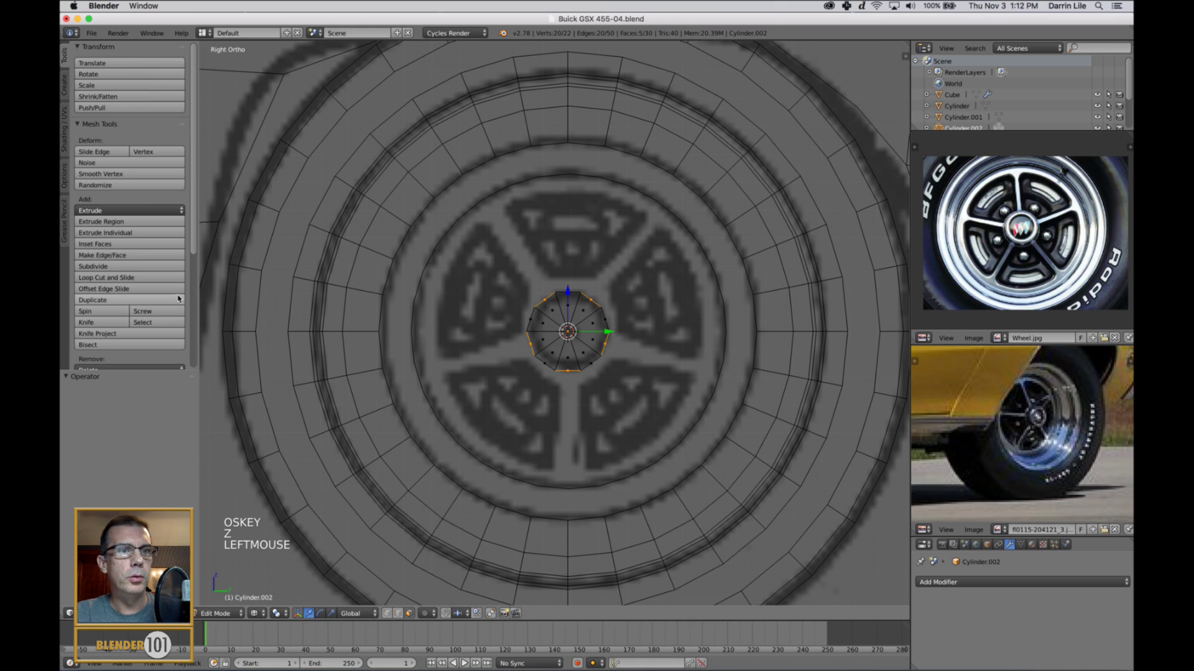
click(167, 210)
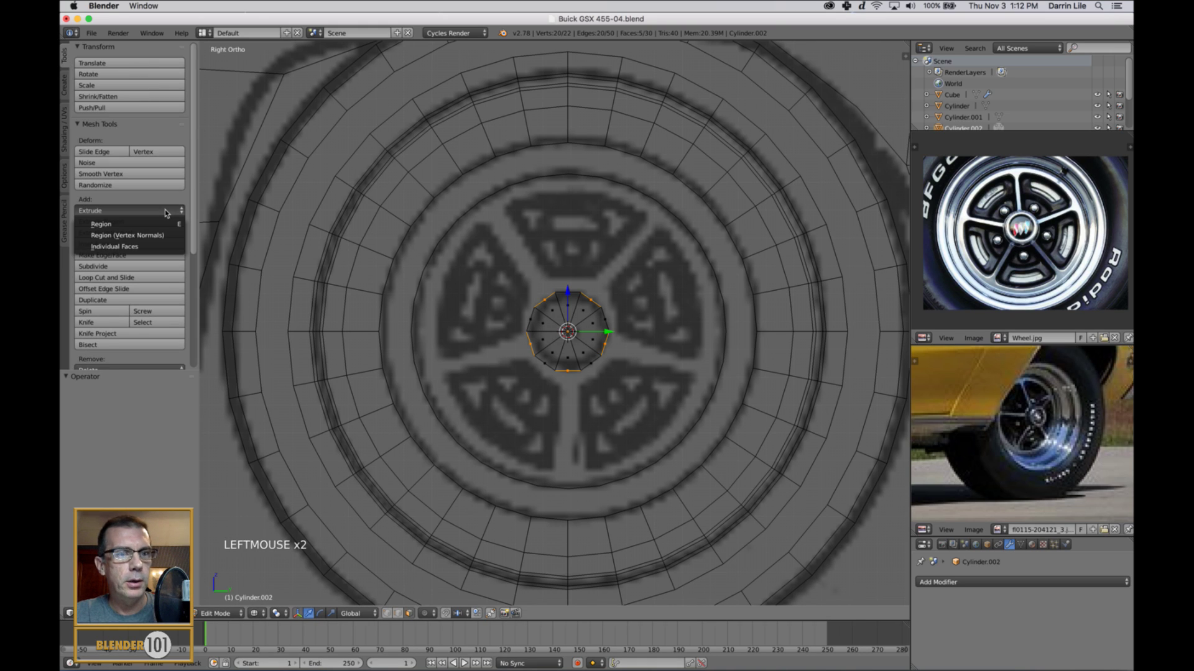
click(145, 247)
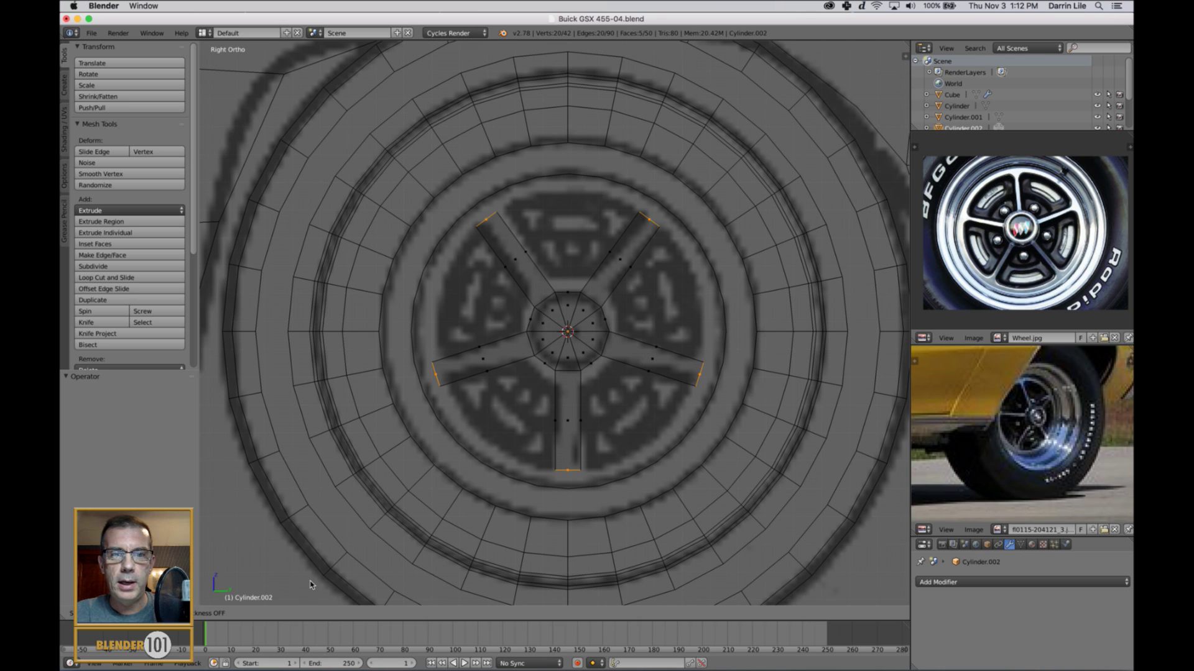
click(311, 585)
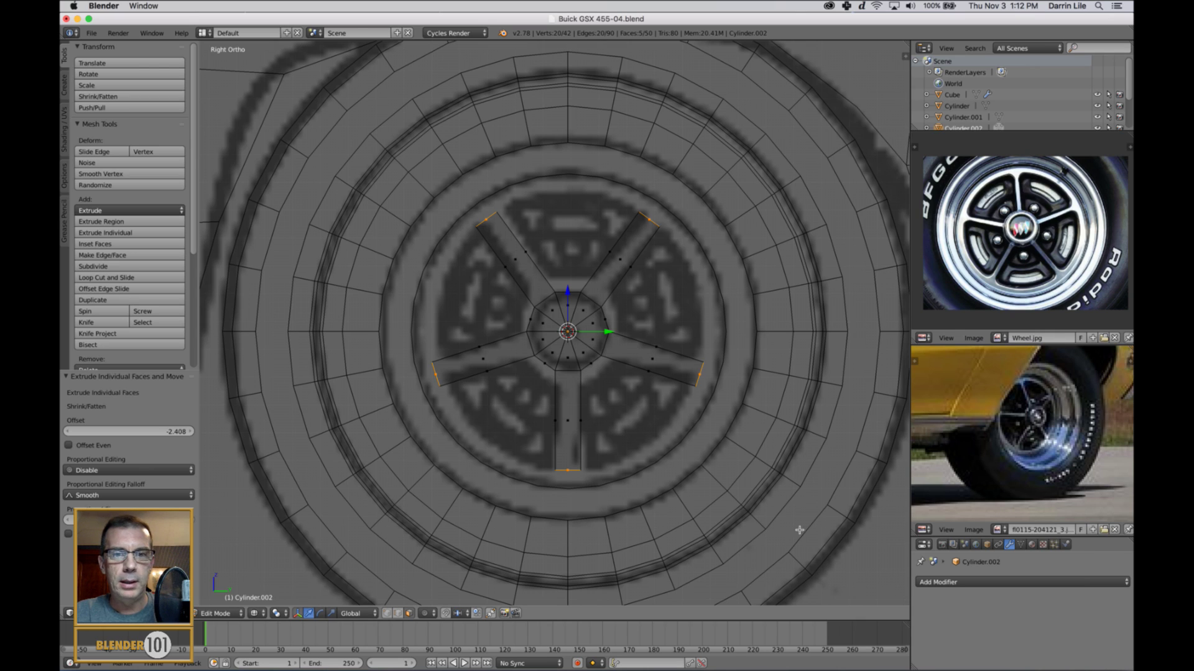
Step: Set the pivot point to Individual Origins and taper the five spokes by scaling their end faces to 0.524
click(278, 614)
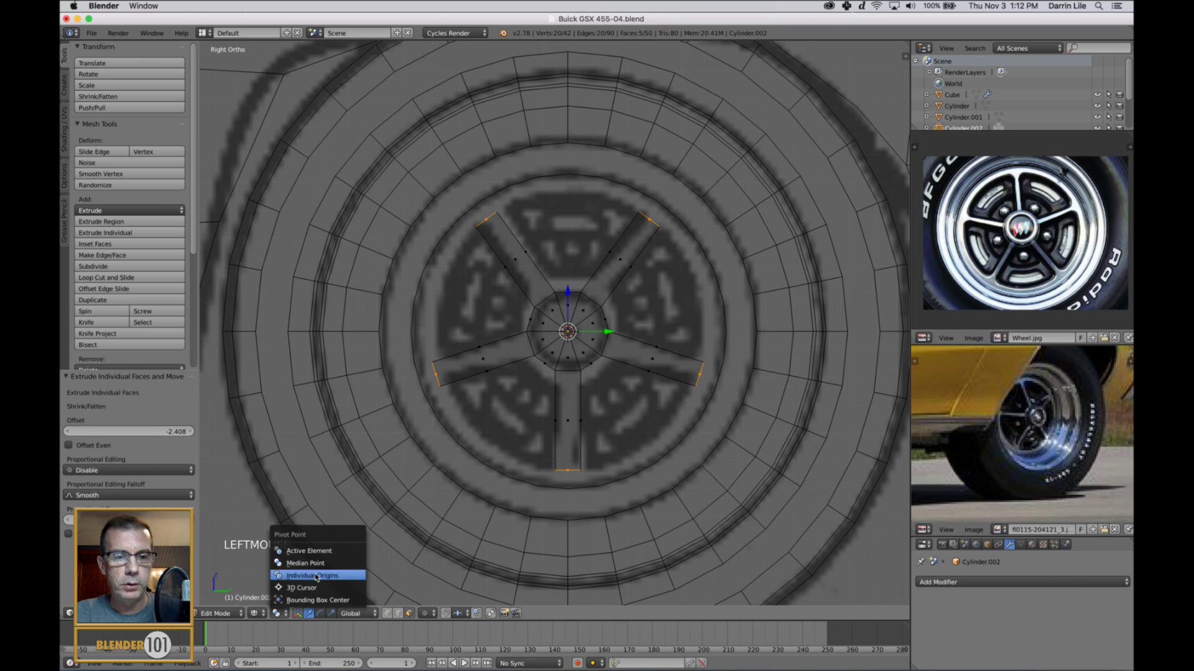
click(299, 563)
key(s)
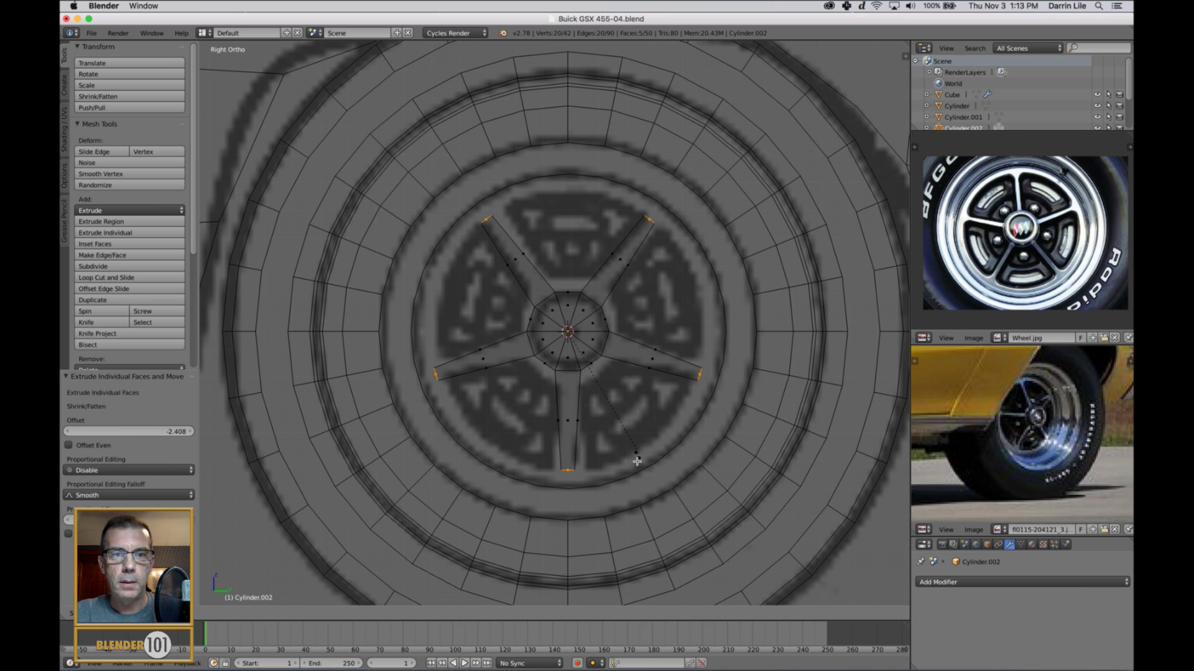
click(637, 461)
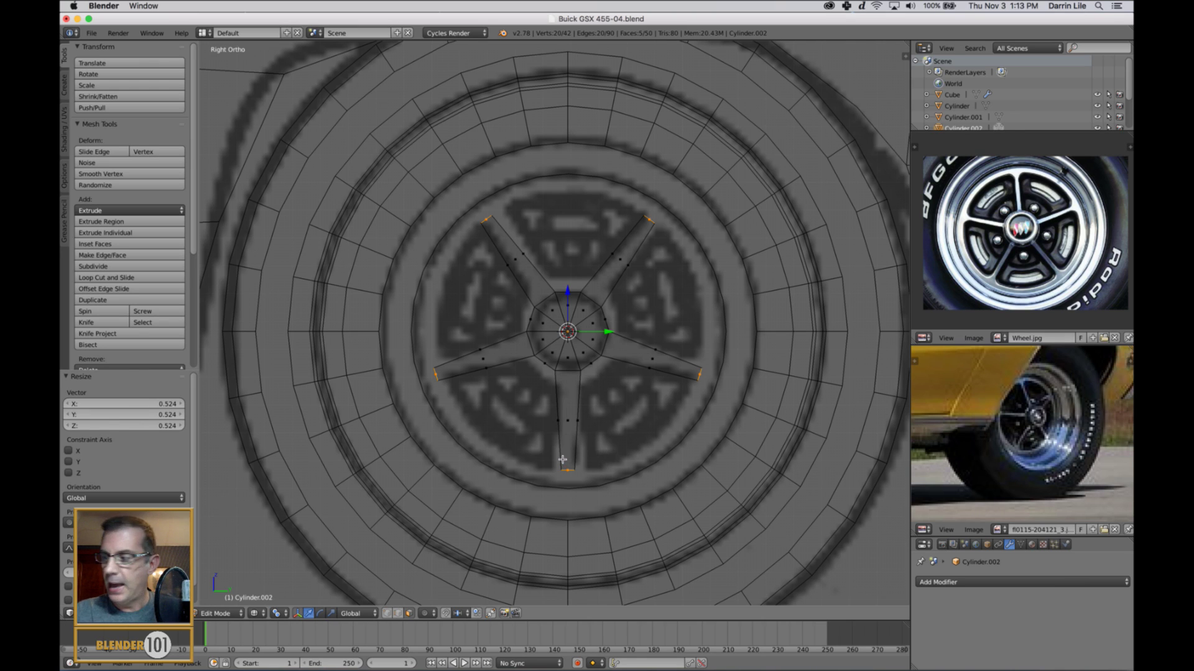
Step: In the front view, move the spoke end faces -0.223 along X toward the inside of the wheel
key(KP_1)
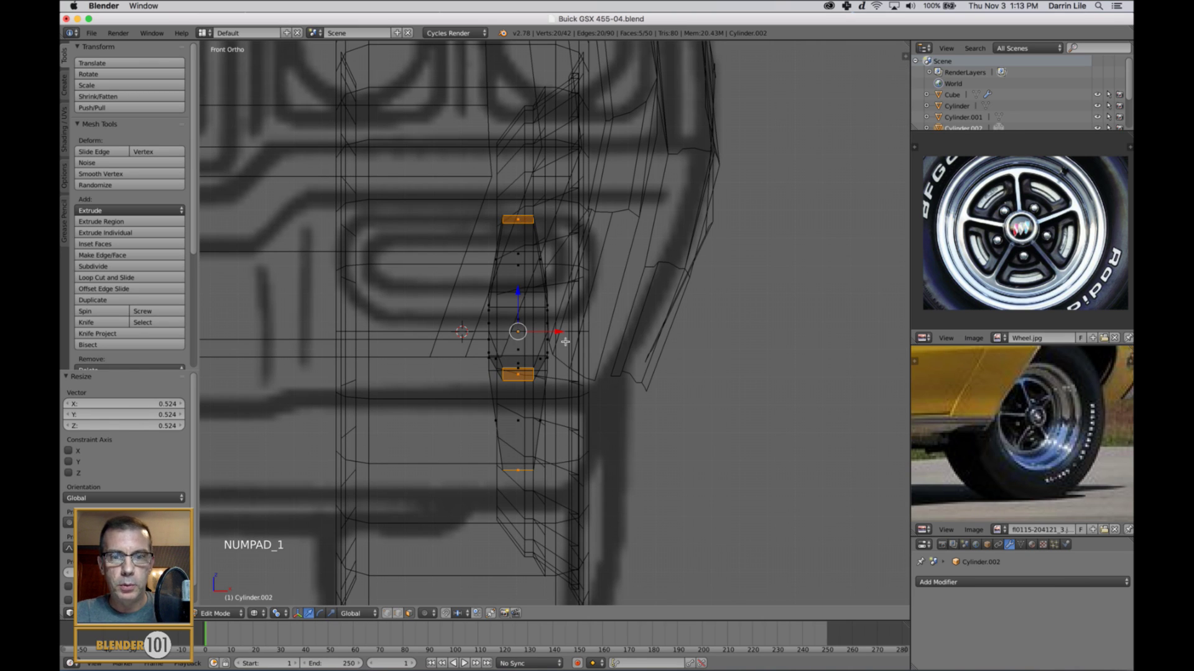
scroll(563, 339, down, 2)
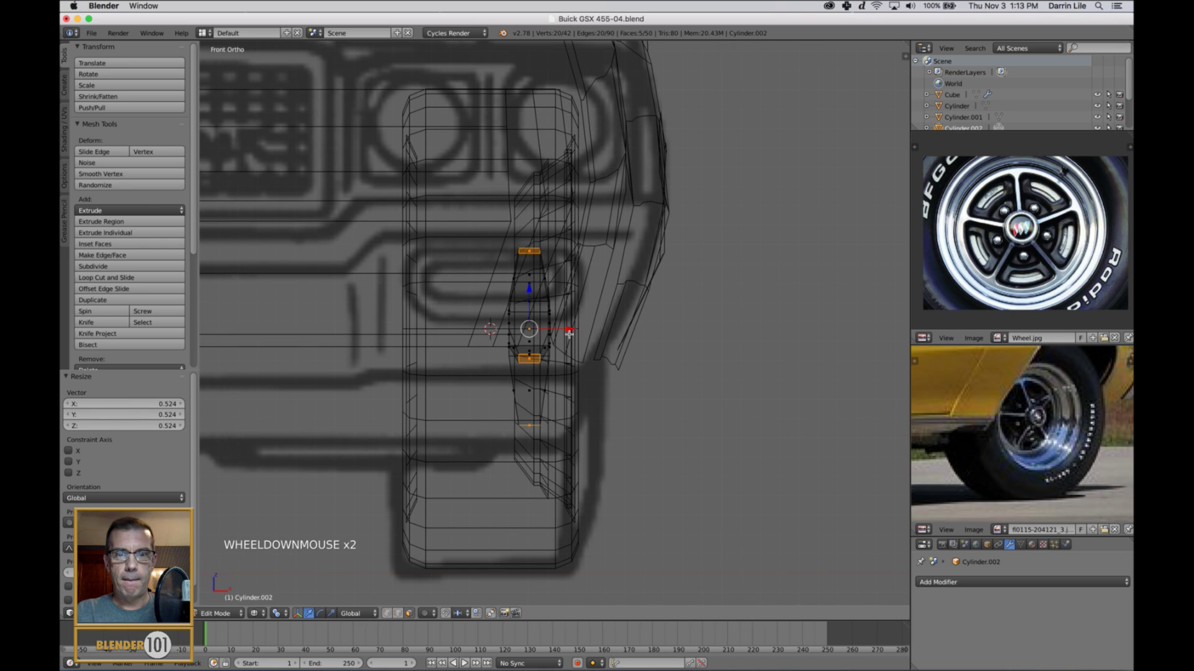
drag(568, 330, 526, 350)
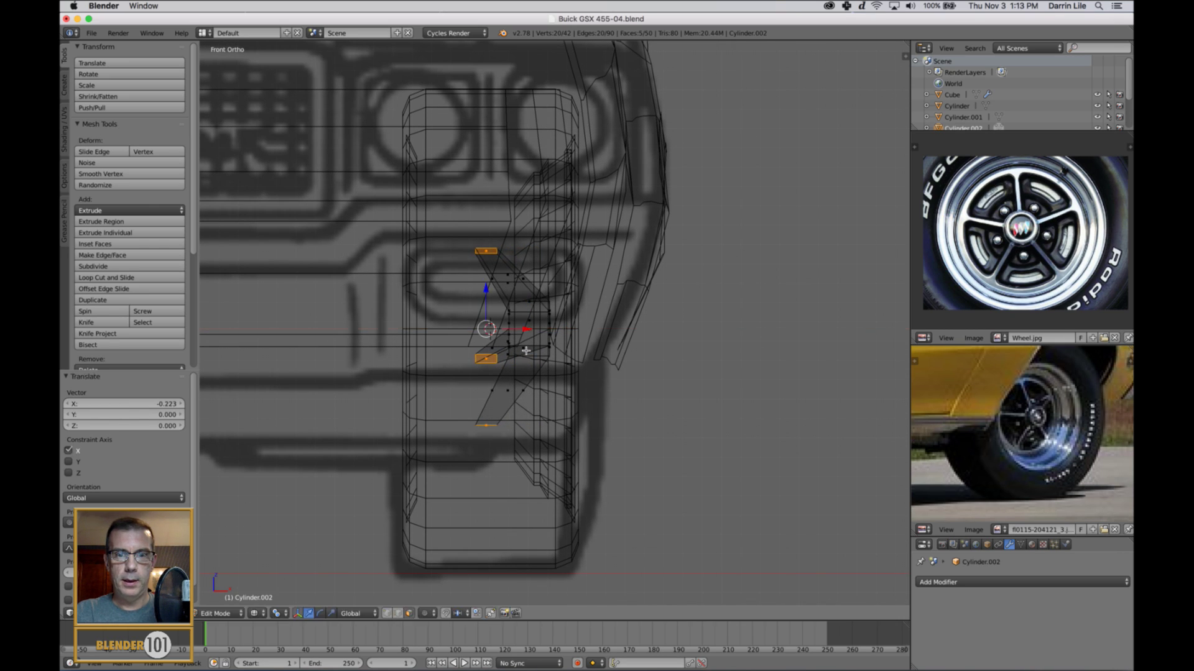
Step: Switch to solid shading, open the rim object in Edit Mode and select the edge loop around its center opening
key(KP_3)
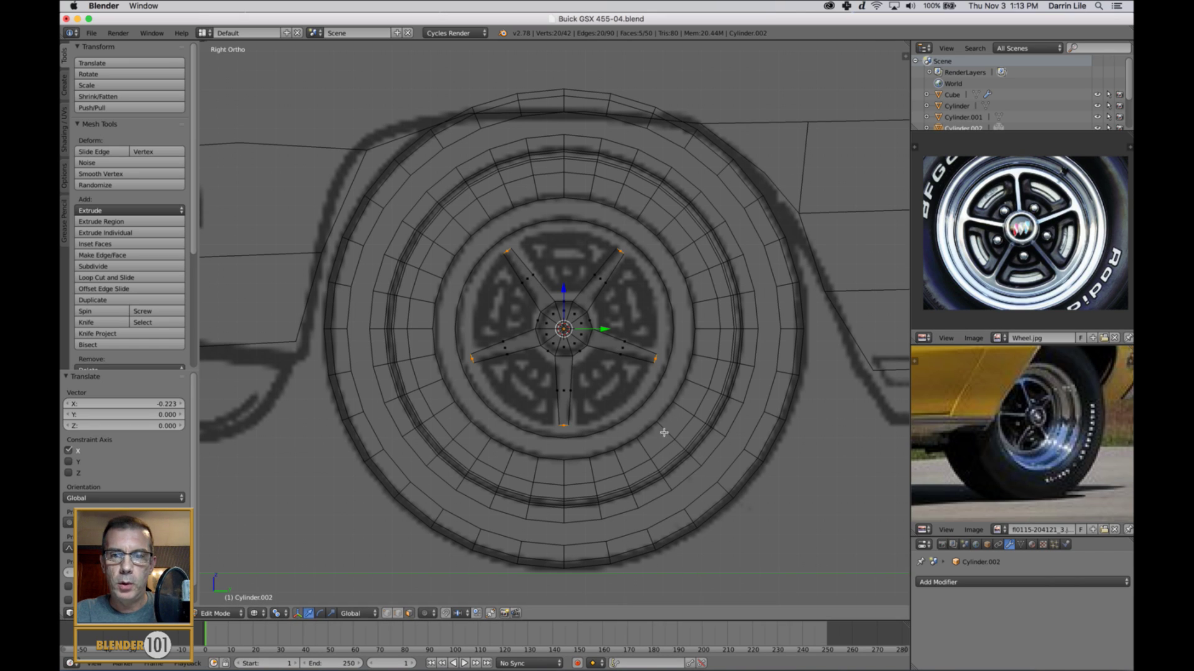
key(z)
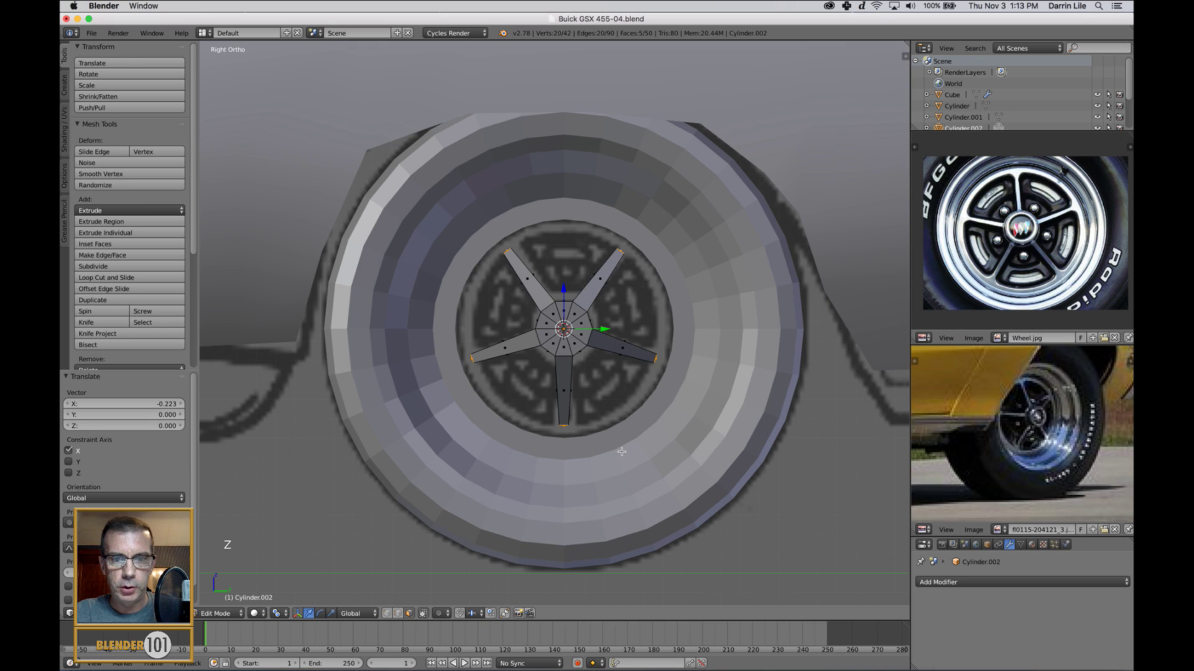
key(Tab)
right_click(628, 443)
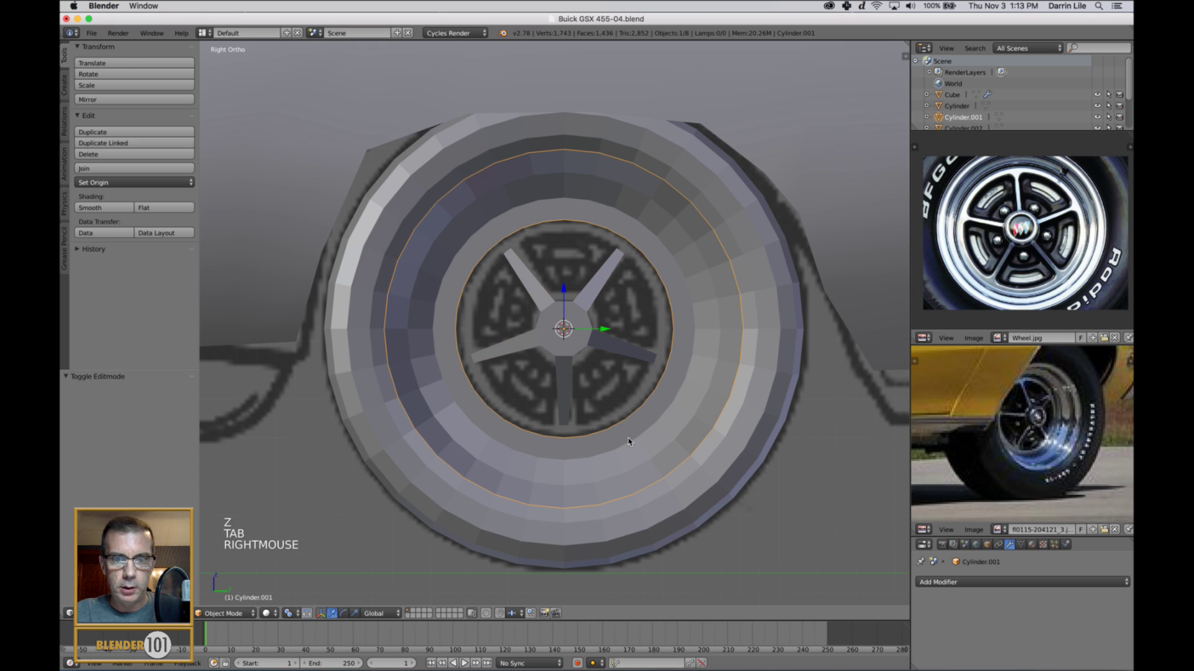
key(Tab)
middle_drag(628, 443, 610, 447)
key(ctrl+Tab)
click(609, 433)
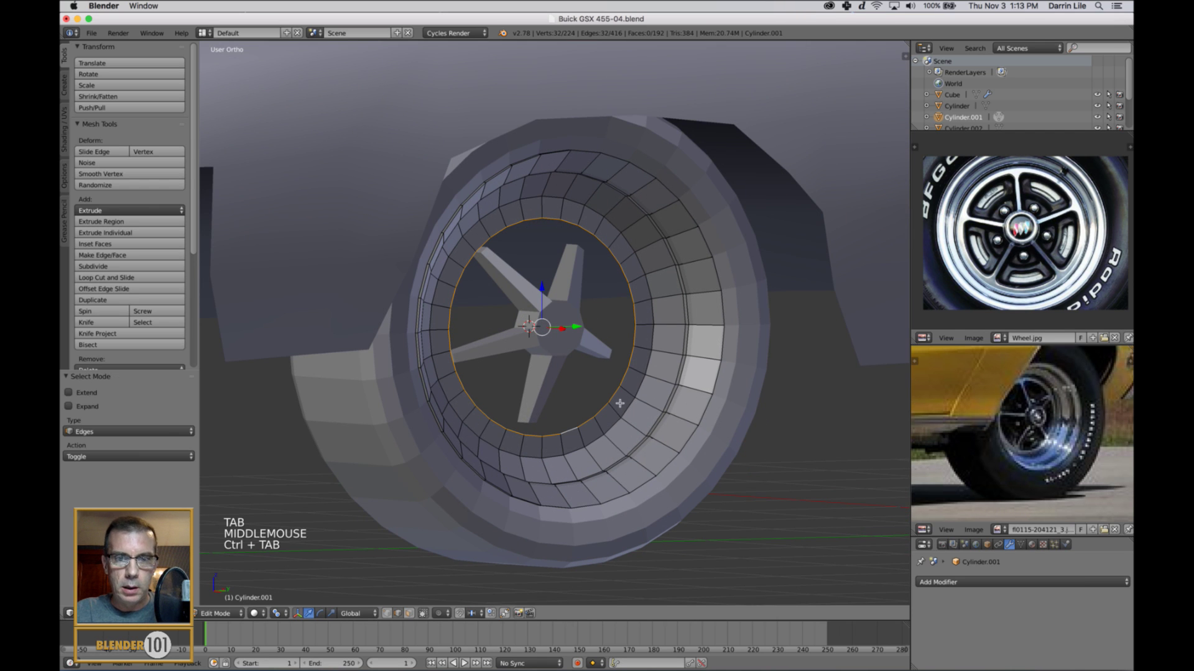
alt+right_click(623, 376)
Step: In perspective view, push the rim's selected inner edge loop slightly inward along X
middle_drag(624, 380, 629, 419)
scroll(629, 418, up, 4)
alt+middle_click(663, 362)
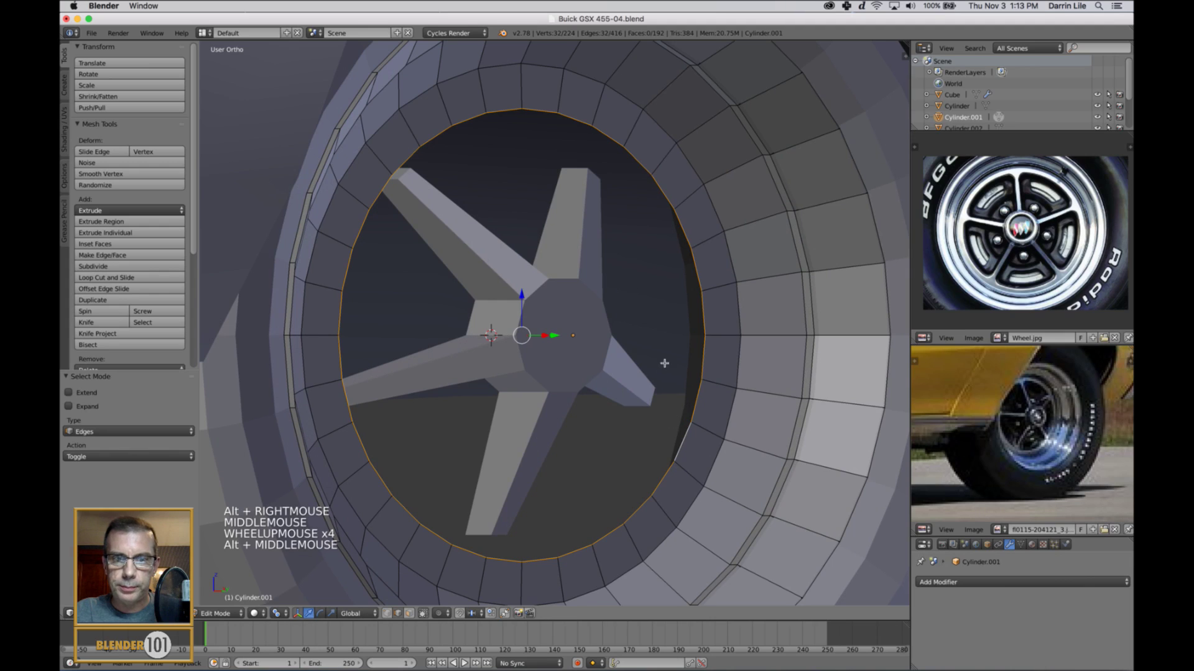
middle_drag(663, 362, 655, 418)
shift+middle_drag(713, 451, 693, 373)
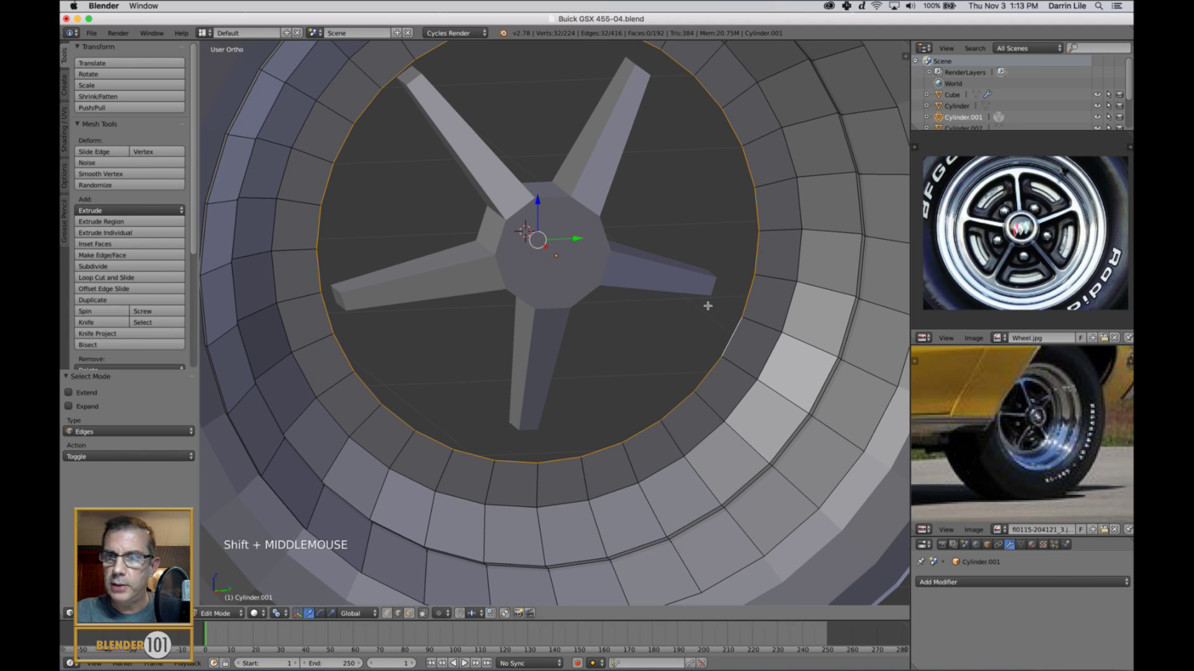
middle_drag(706, 307, 664, 317)
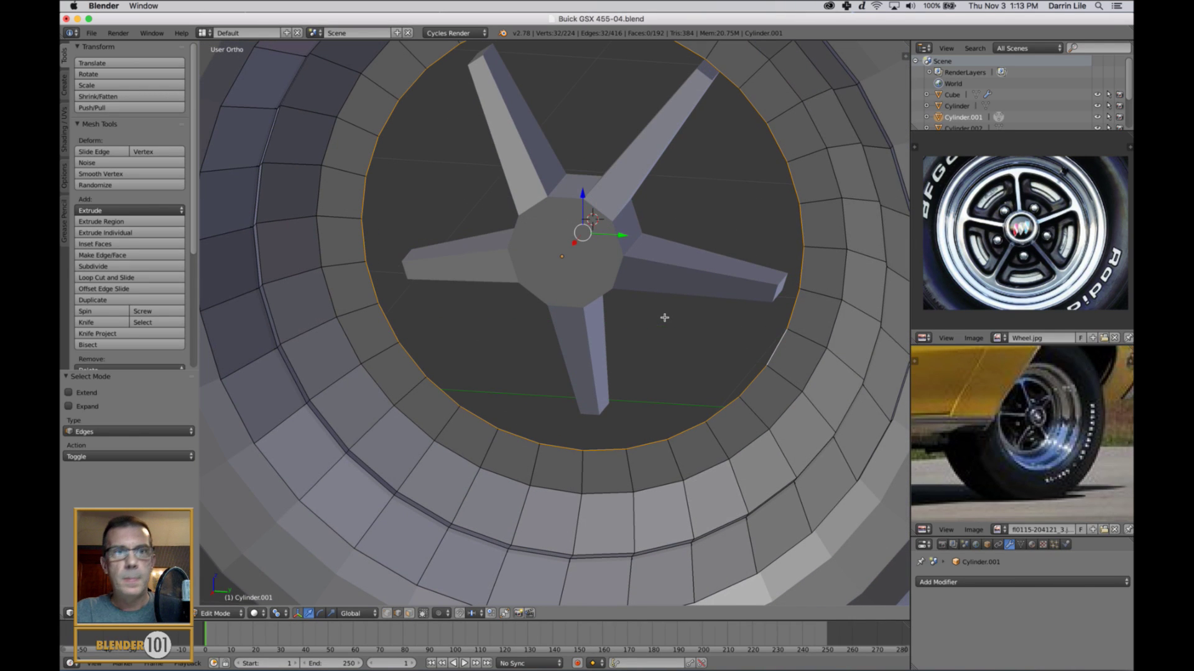
key(KP_5)
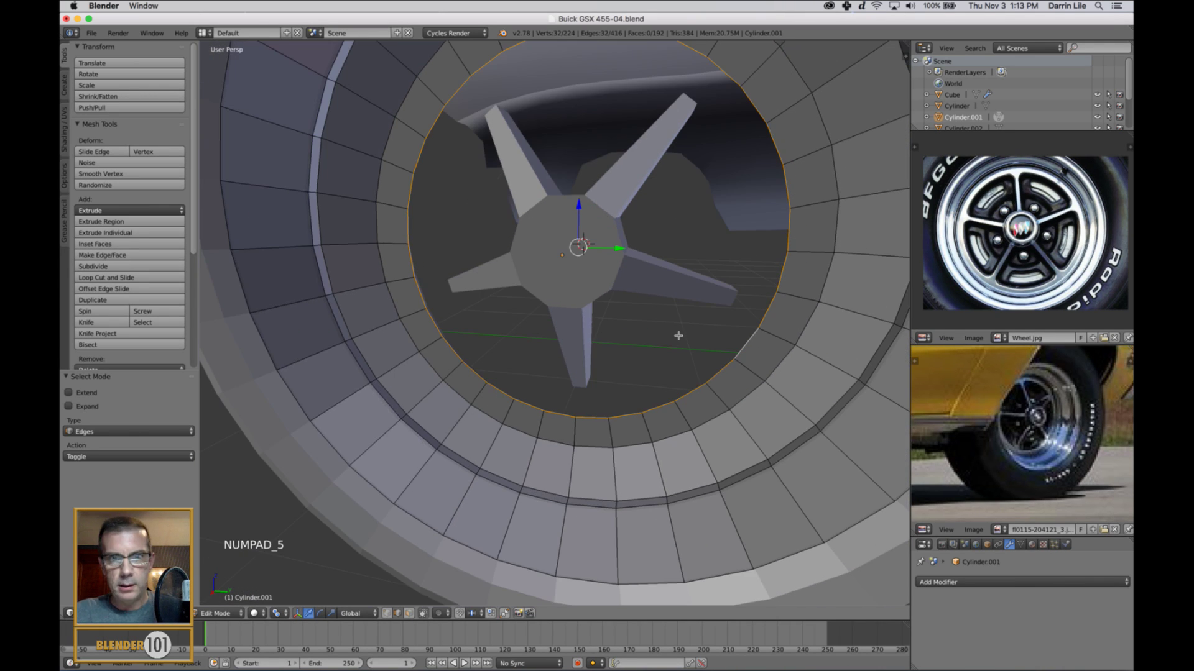
shift+middle_drag(699, 330, 713, 367)
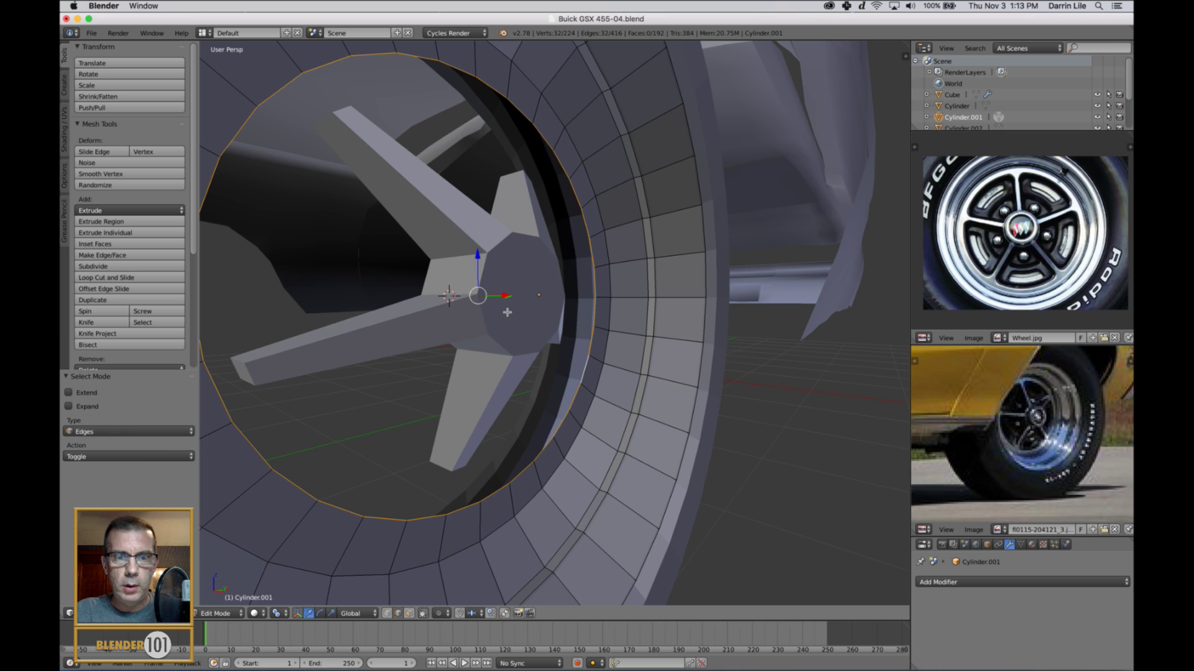
middle_drag(508, 312, 516, 333)
drag(506, 300, 490, 304)
Step: Extrude the rim's inner edge loop in place and pull the new loop slightly further inward along X
middle_drag(645, 398, 619, 358)
key(e)
key(e)
click(616, 390)
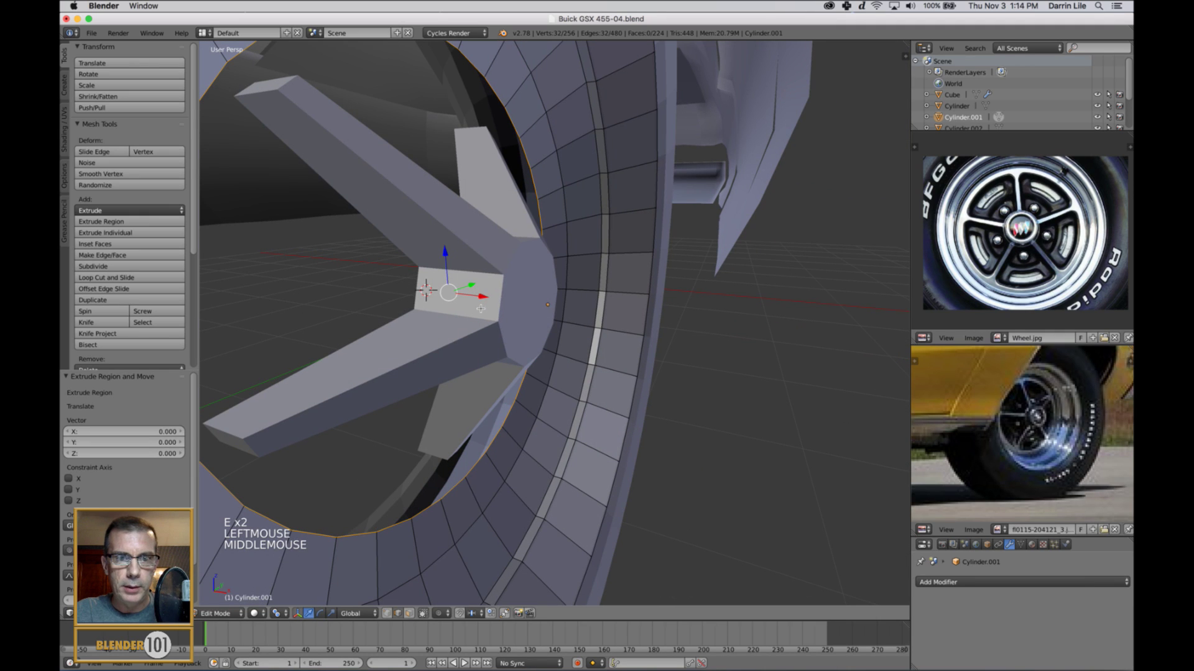
drag(480, 308, 474, 309)
Step: Extrude the inner edge loop again and scale the new loop to 0.976 to form a narrow lip
shift+middle_drag(647, 421, 657, 394)
key(e)
key(e)
key(s)
key(s)
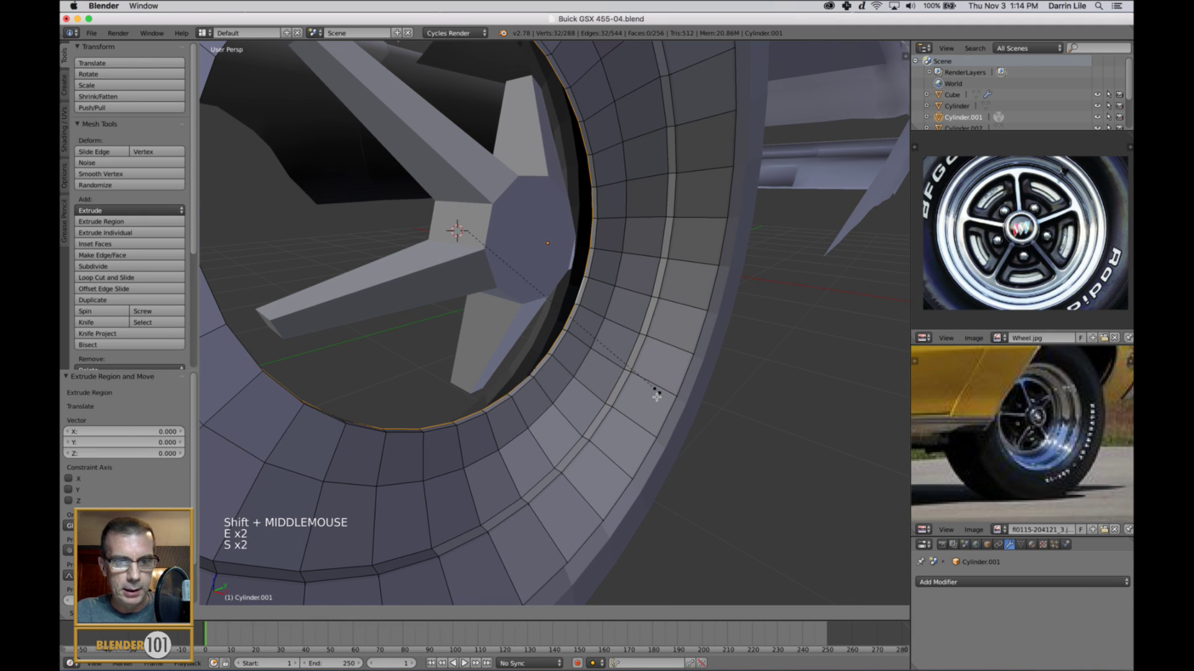
click(648, 398)
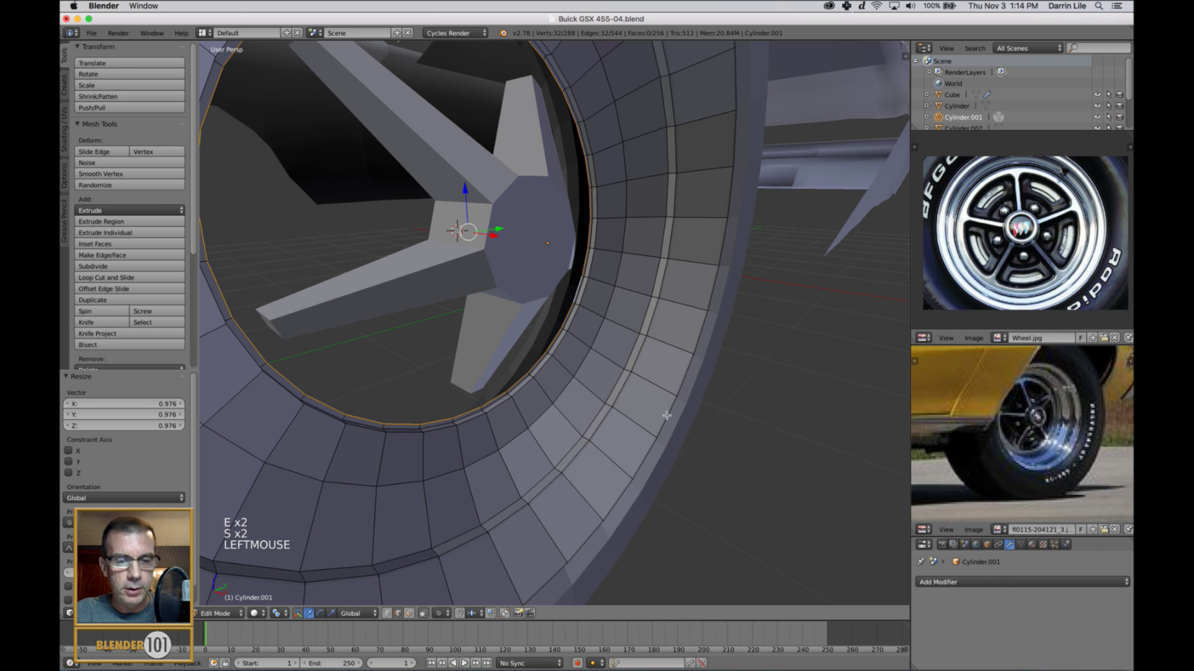
Step: Extrude the narrow lip's edge loop and move it 0.041 along X toward the wheel's outer side
middle_drag(666, 415, 634, 423)
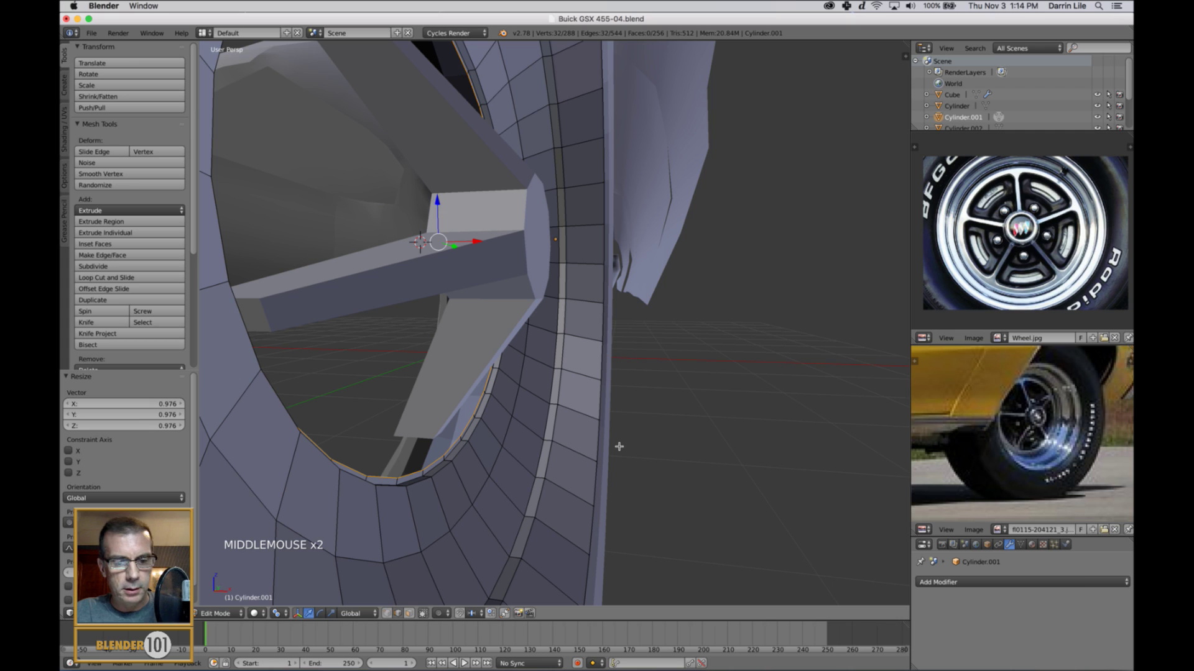
key(e)
key(e)
key(e)
click(619, 446)
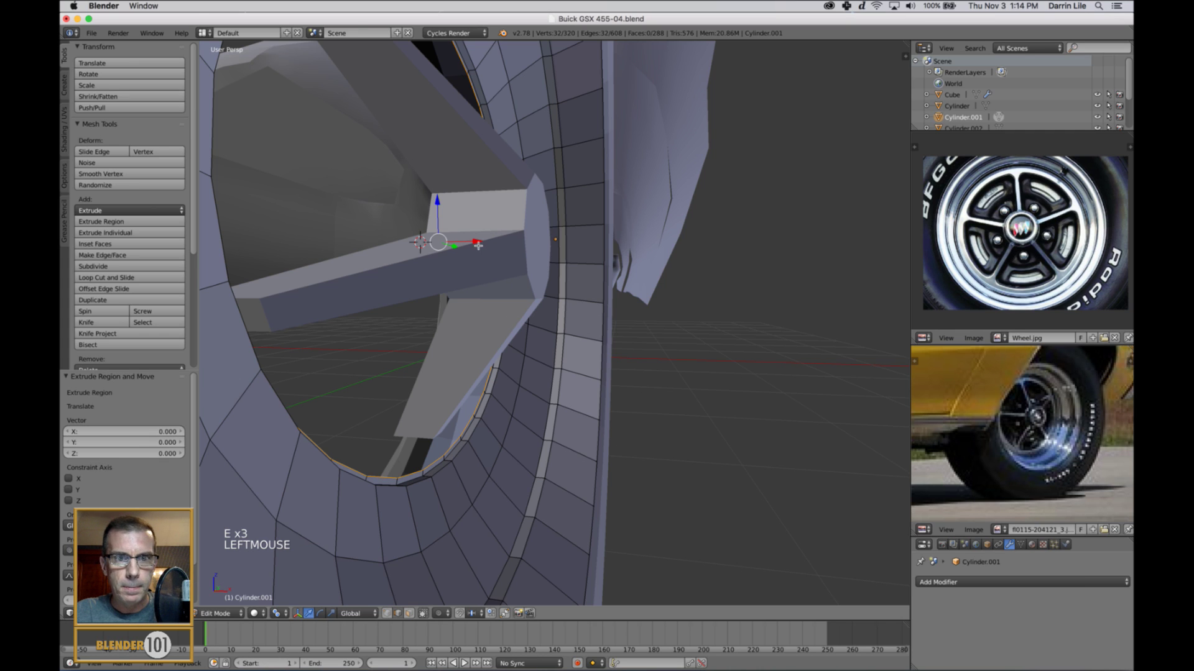
drag(478, 245, 488, 257)
Step: Extrude the opening's edge loop and scale it to 0.864 so the flat ring closes in toward the spoke tips
middle_drag(482, 327, 491, 514)
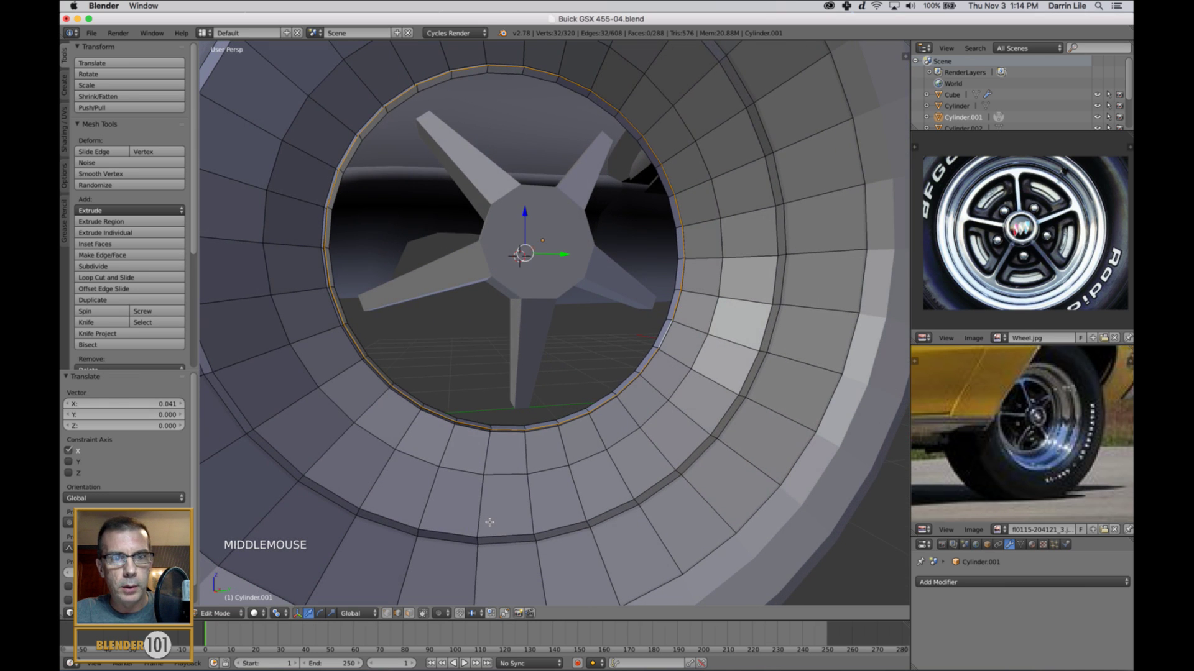
key(e)
click(602, 499)
key(s)
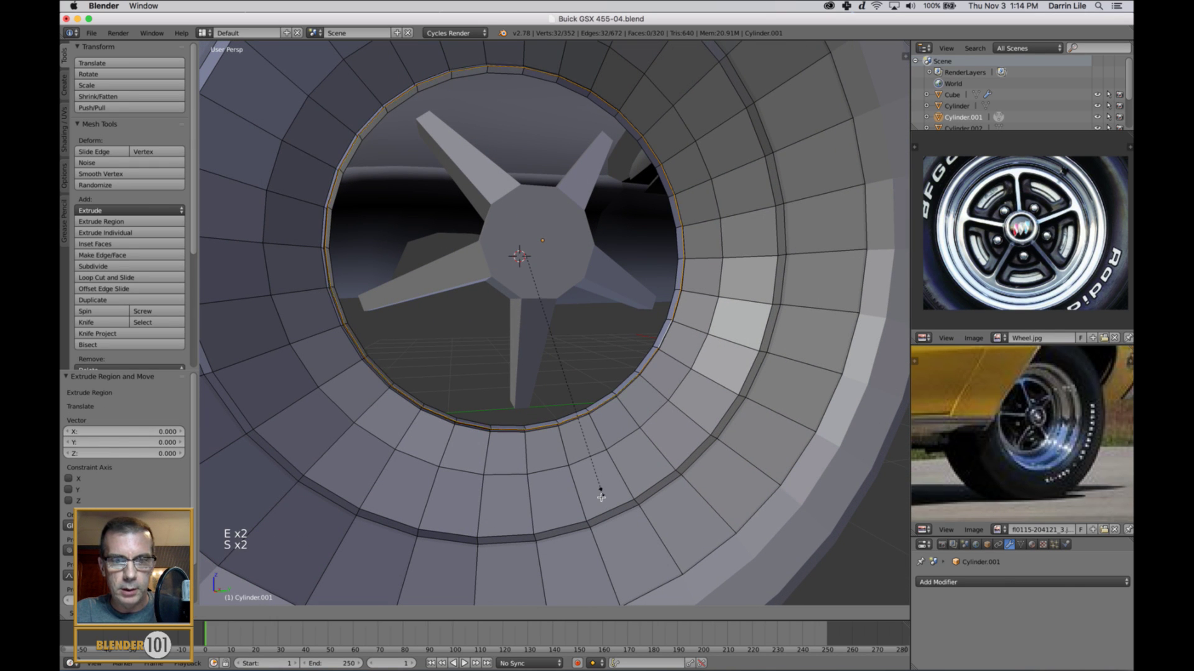
click(591, 461)
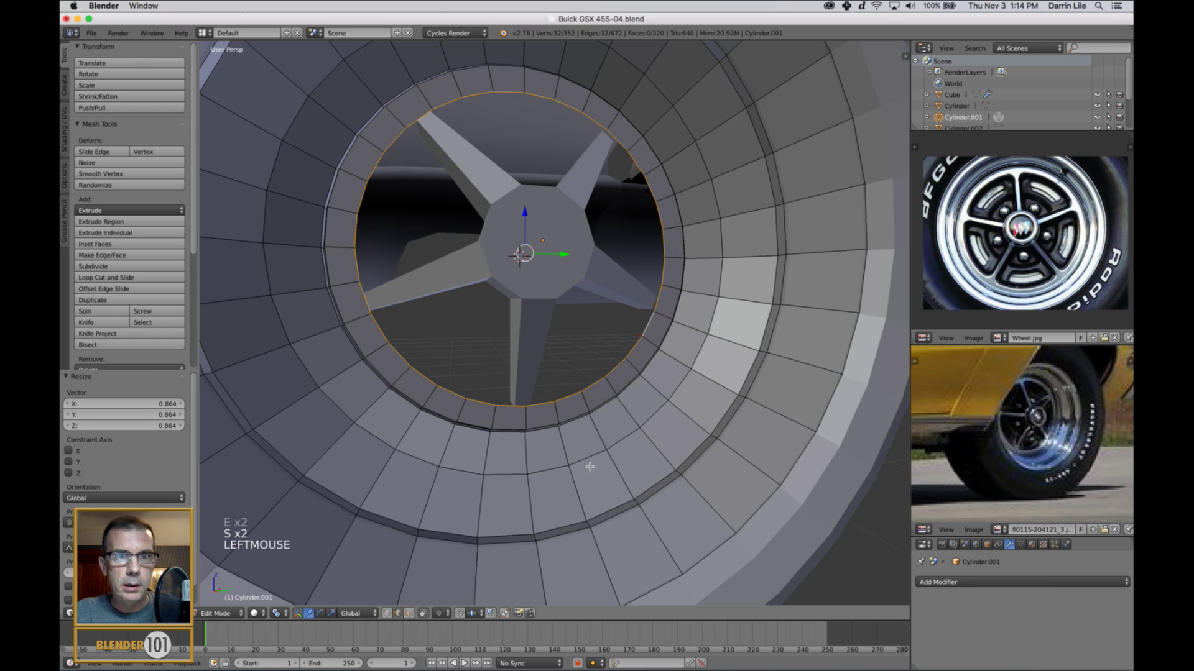
Step: In face select mode, select the flat ring of faces around the opening and shift it 0.003 along X
mouse_move(589, 461)
middle_down()
mouse_move(573, 463)
mouse_move(601, 466)
middle_up()
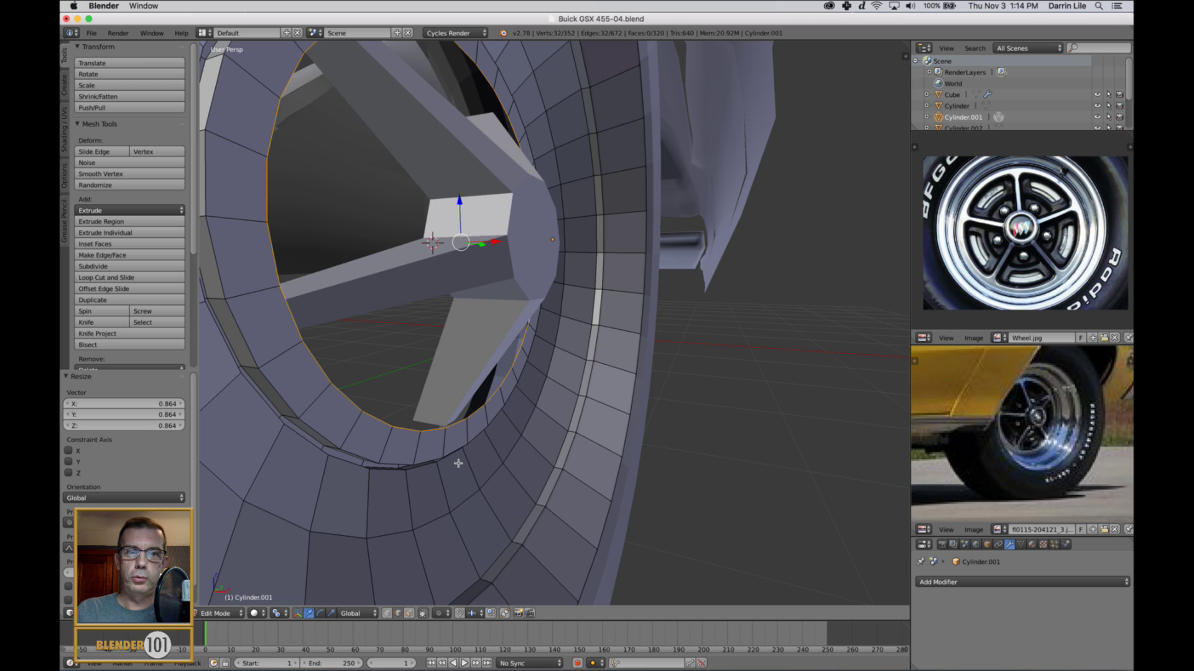
key(ctrl+Tab)
click(401, 454)
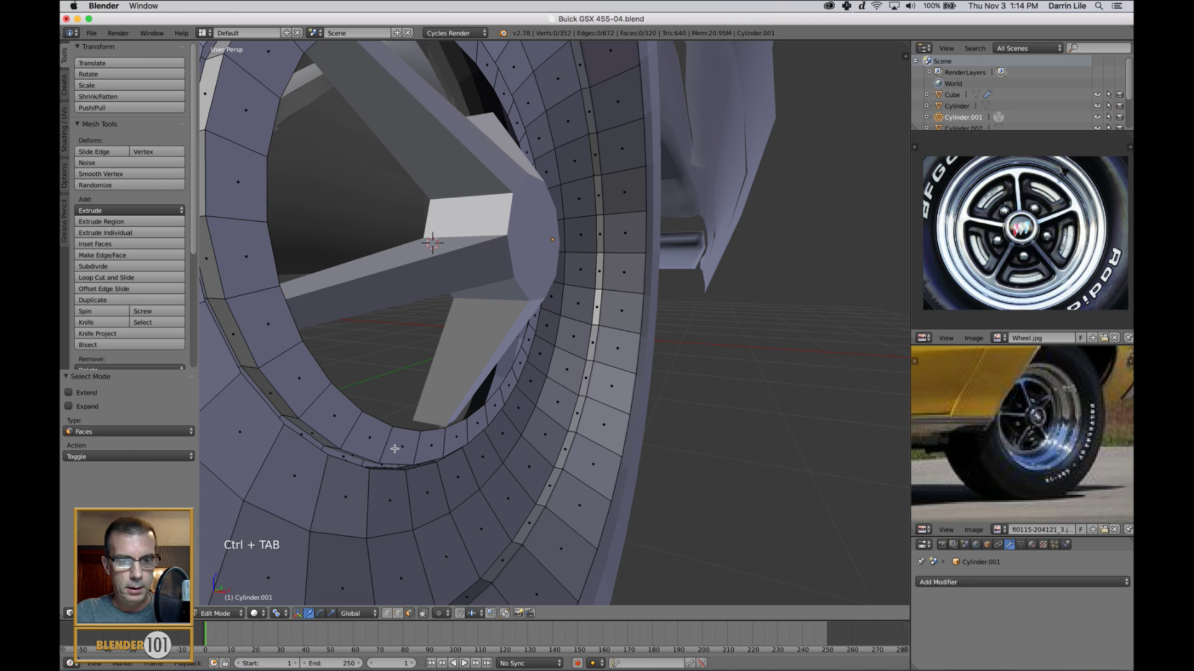
alt+right_click(394, 448)
drag(498, 248, 485, 249)
scroll(485, 249, down, 2)
middle_drag(485, 249, 344, 253)
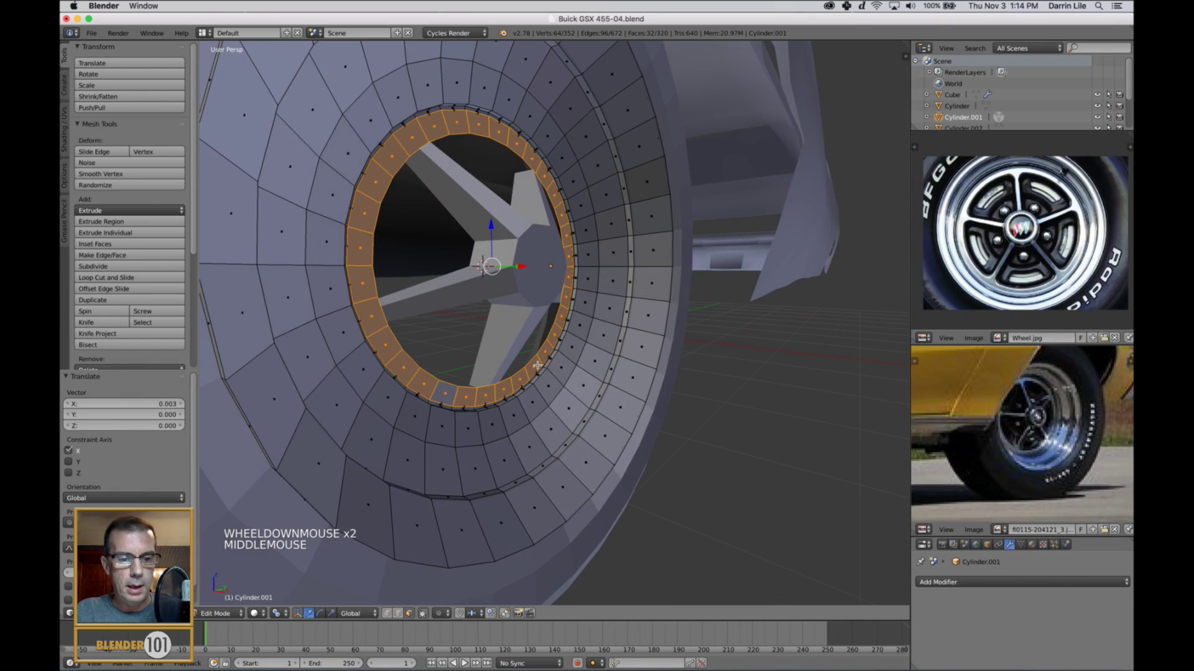
Step: In edge select mode, select the ring's inner edge loop, extrude it and pull it inward along X
key(ctrl+Tab)
alt+right_click(375, 253)
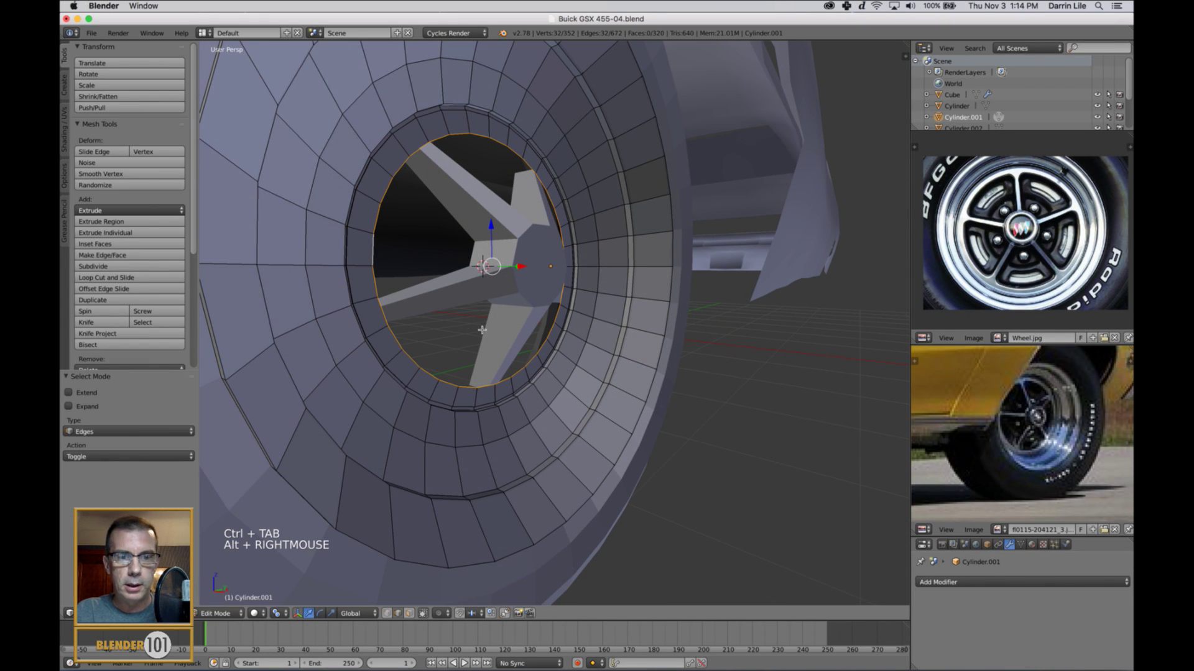
key(e)
click(501, 345)
middle_drag(537, 327, 538, 310)
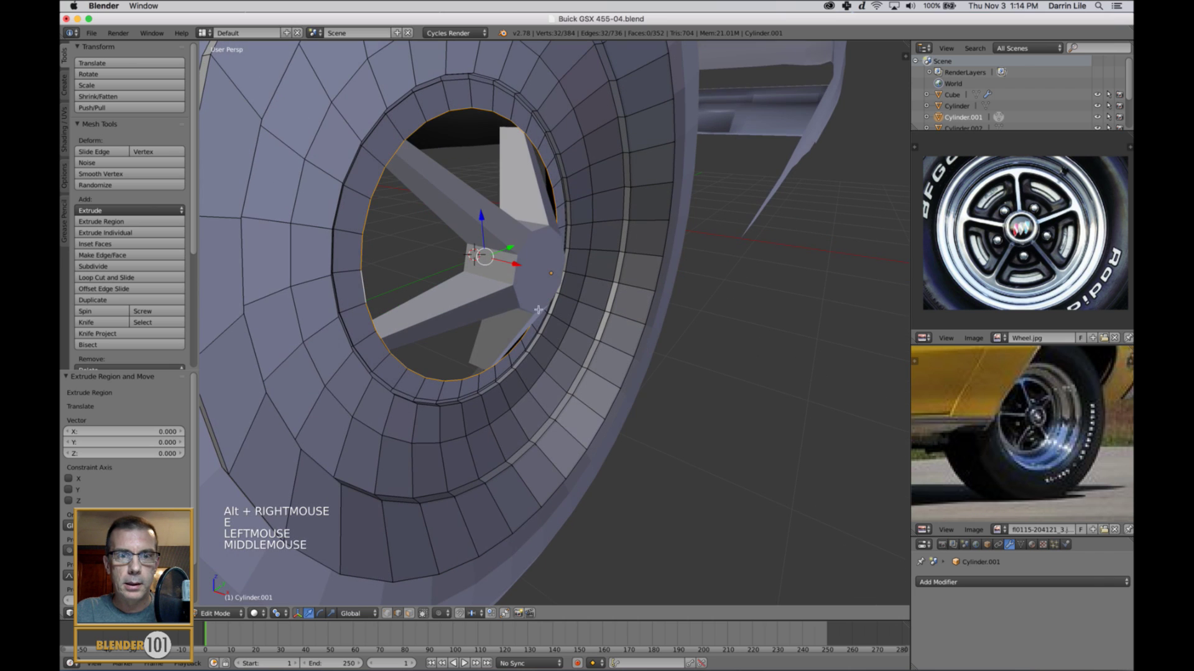
drag(518, 272, 498, 286)
scroll(587, 345, down, 4)
Step: Return to Object Mode, clear the selection and select the tire, viewing the whole wheel against the car body
middle_drag(640, 375, 616, 408)
key(Tab)
scroll(612, 364, down, 3)
key(a)
scroll(645, 388, down, 1)
scroll(640, 389, up, 2)
right_click(606, 404)
scroll(606, 405, up, 3)
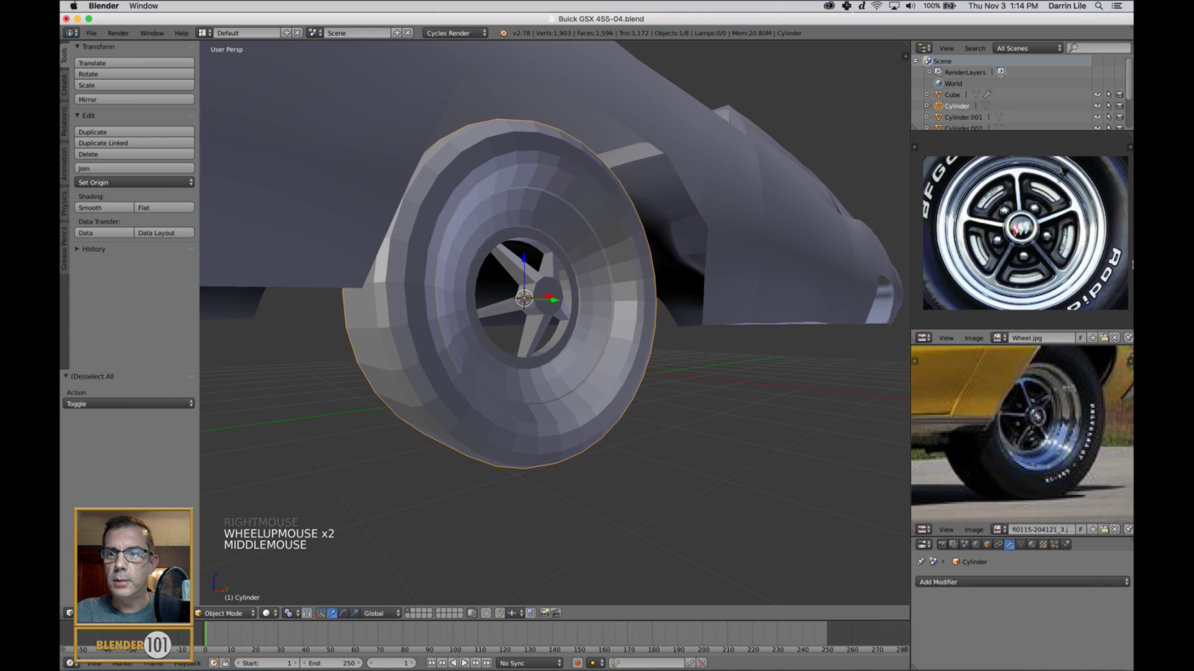
middle_drag(852, 400, 779, 419)
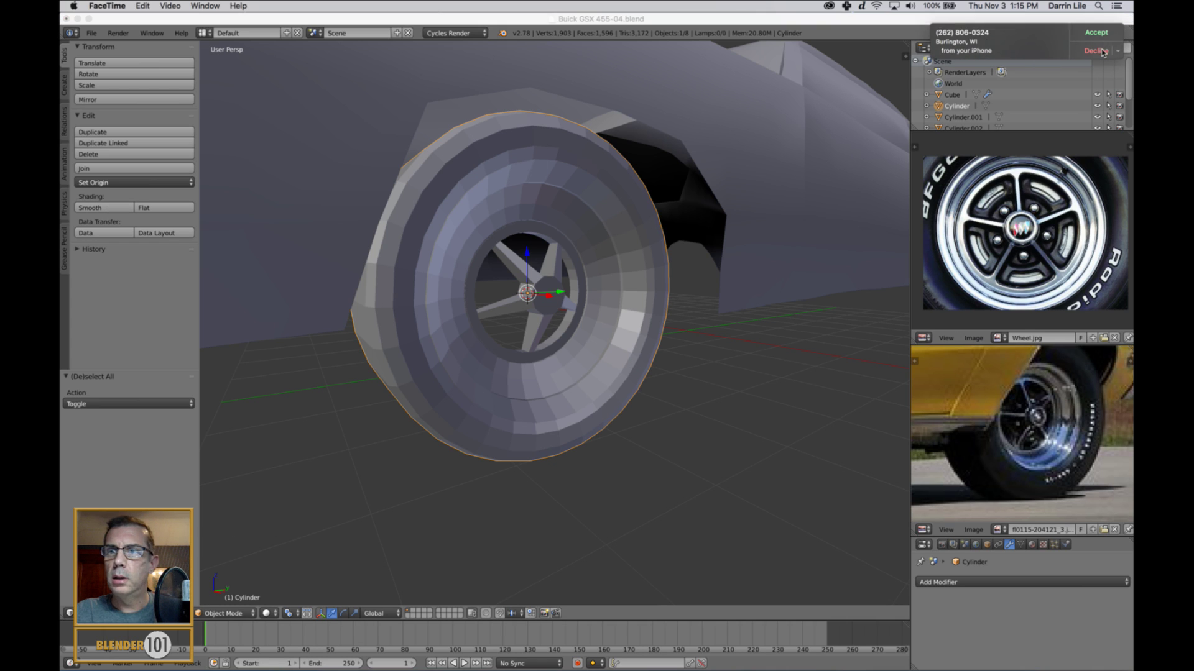
Step: Apply smooth shading to the tire and clear the selection
click(191, 189)
click(111, 209)
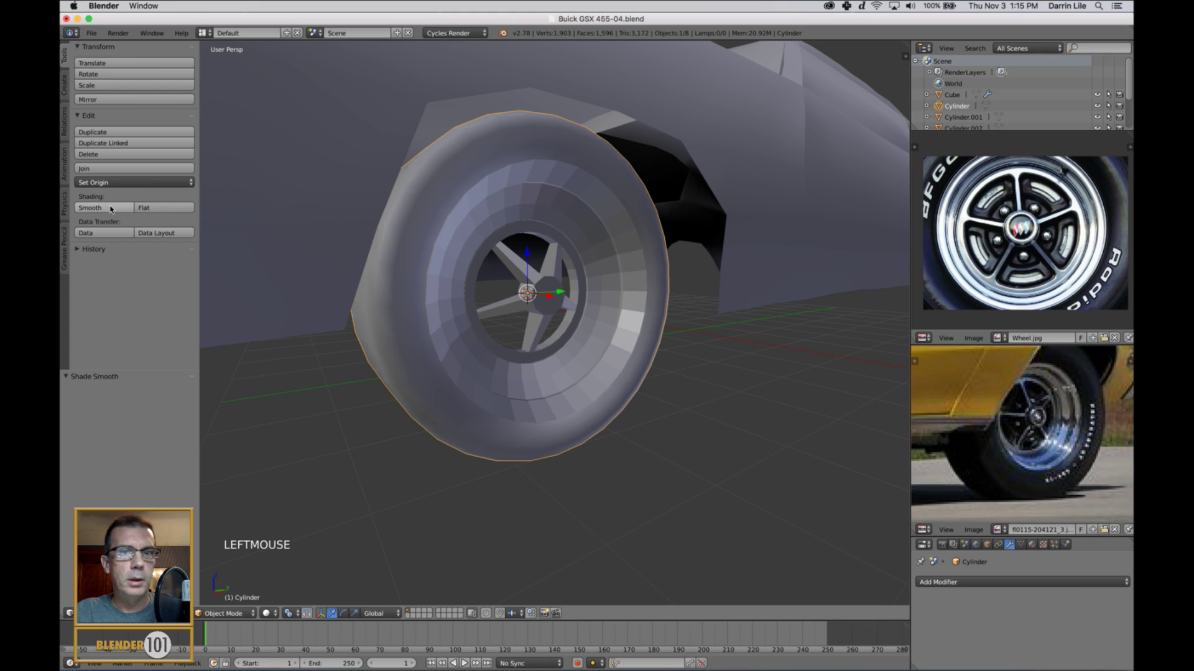
scroll(567, 258, down, 2)
key(a)
Step: Select the wheel rim inside the tire and apply smooth shading to it
middle_drag(600, 308, 644, 325)
scroll(622, 299, up, 4)
right_click(646, 329)
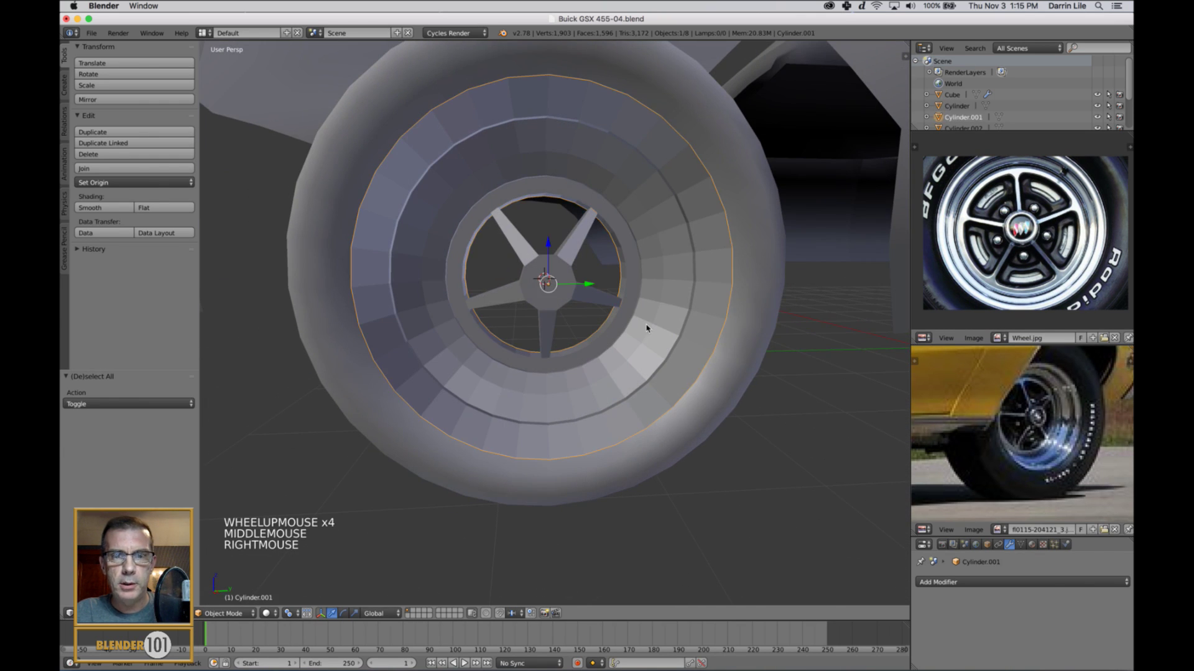
click(104, 210)
scroll(572, 317, down, 4)
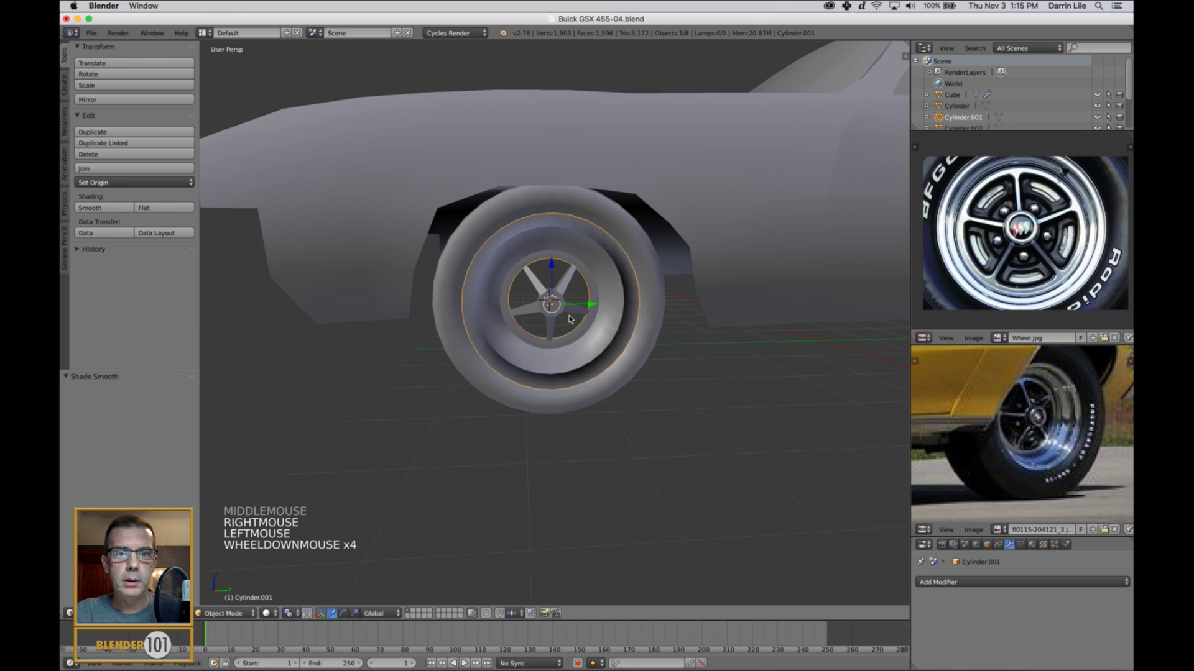
mouse_move(572, 317)
middle_down()
mouse_move(608, 315)
mouse_move(560, 320)
mouse_move(640, 339)
middle_up()
scroll(556, 320, up, 3)
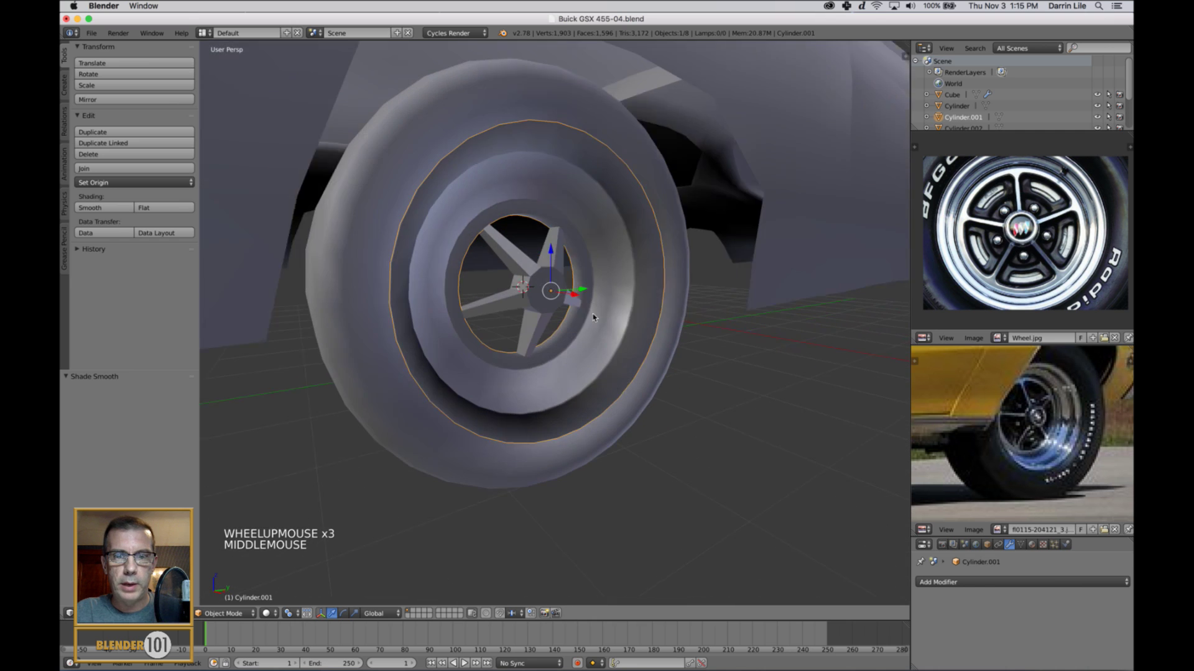
Step: Add a loop cut around the rim's outer band, slide it tight against the stepped lip, and return to Object Mode
key(Tab)
scroll(665, 340, up, 3)
key(ctrl+r)
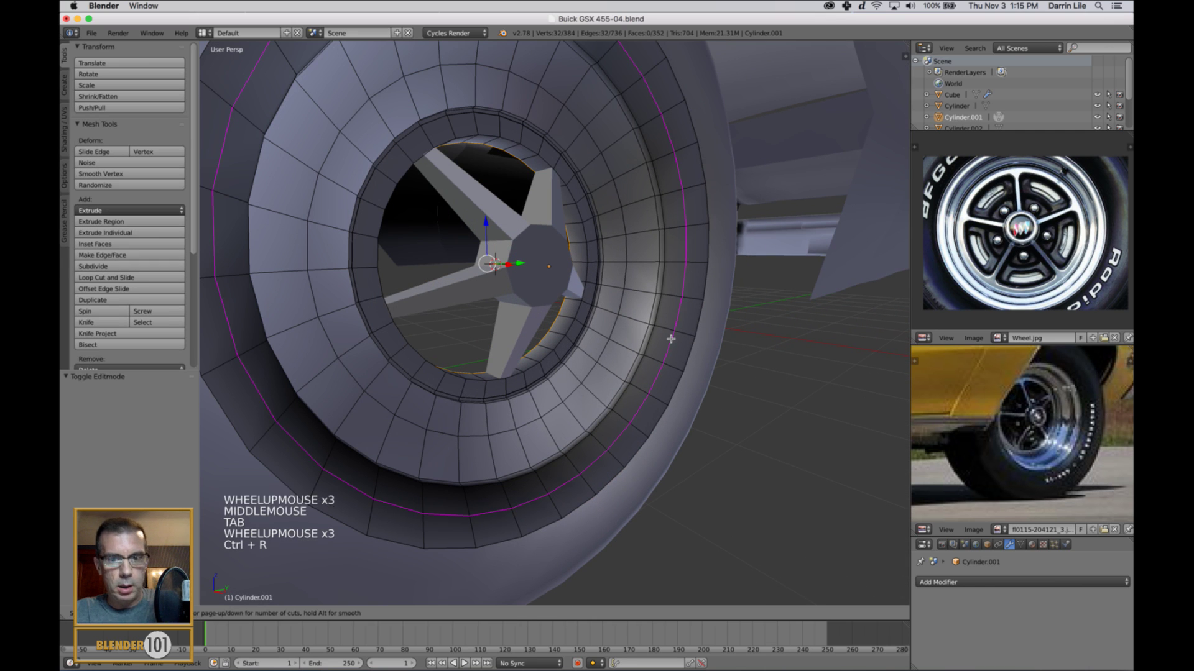
click(668, 341)
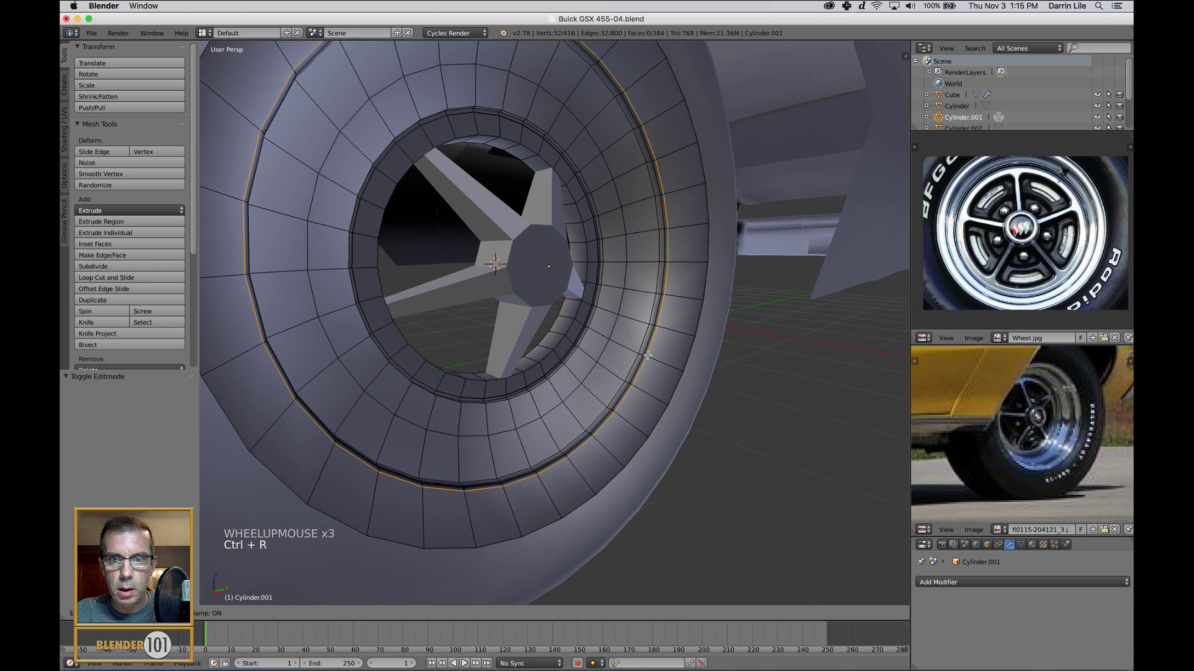
click(649, 355)
middle_drag(740, 314, 655, 315)
scroll(702, 316, down, 3)
key(a)
key(Tab)
scroll(706, 314, down, 3)
scroll(578, 323, up, 3)
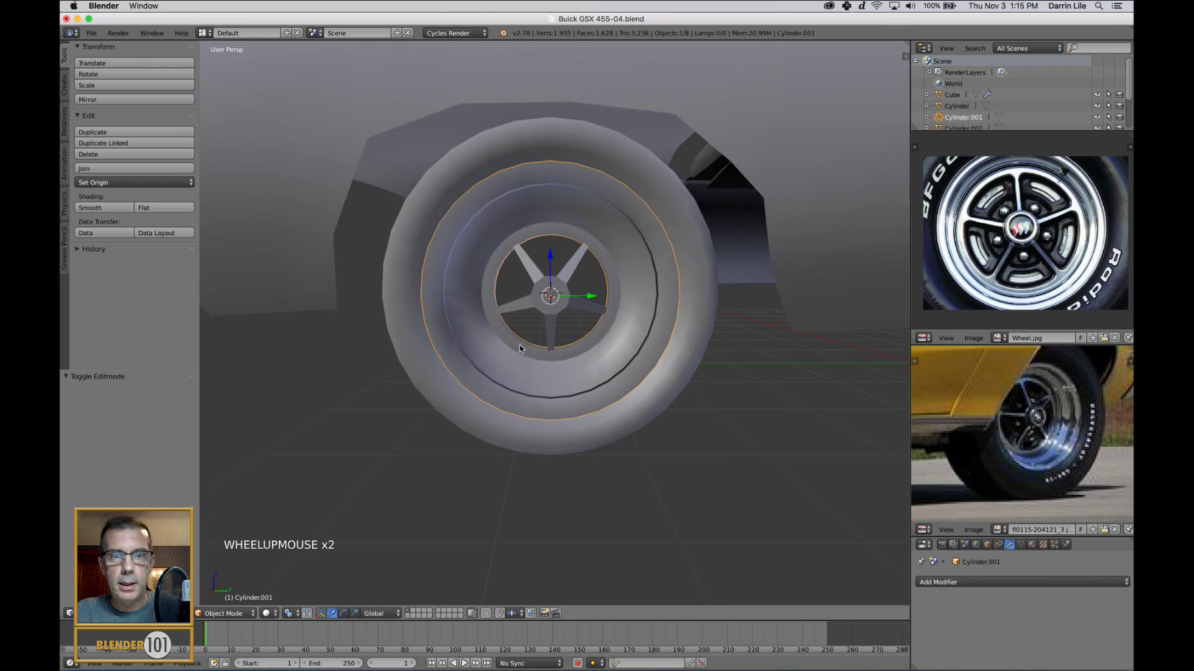
mouse_move(578, 323)
middle_down()
mouse_move(622, 316)
mouse_move(590, 321)
middle_up()
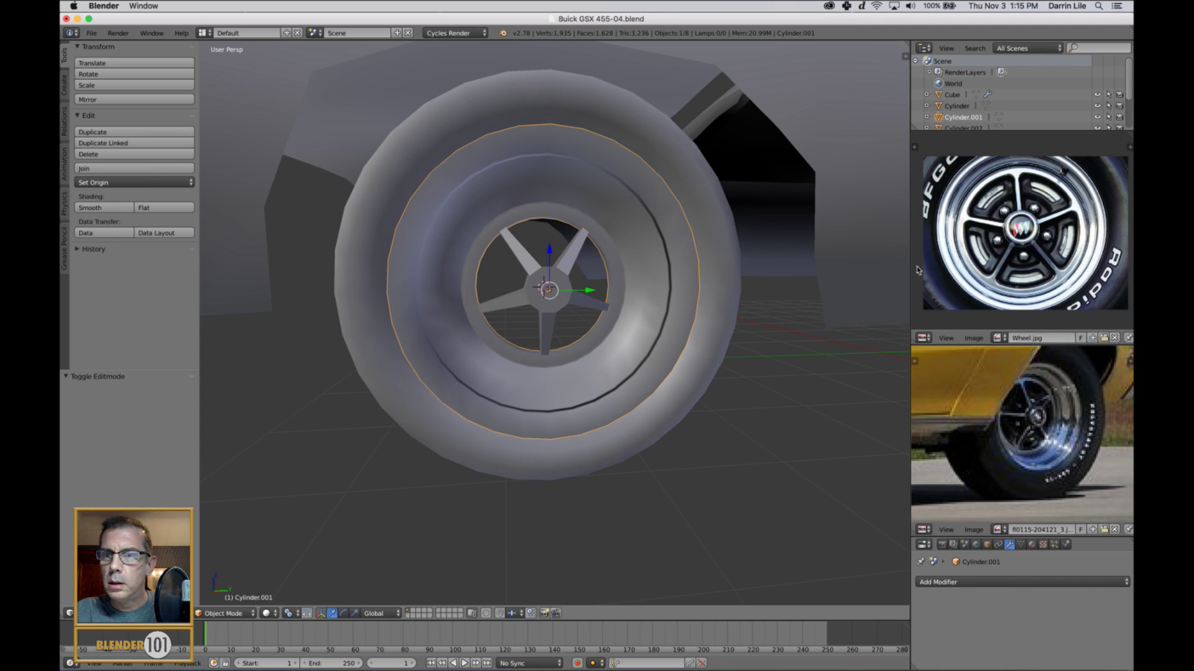
scroll(557, 277, up, 3)
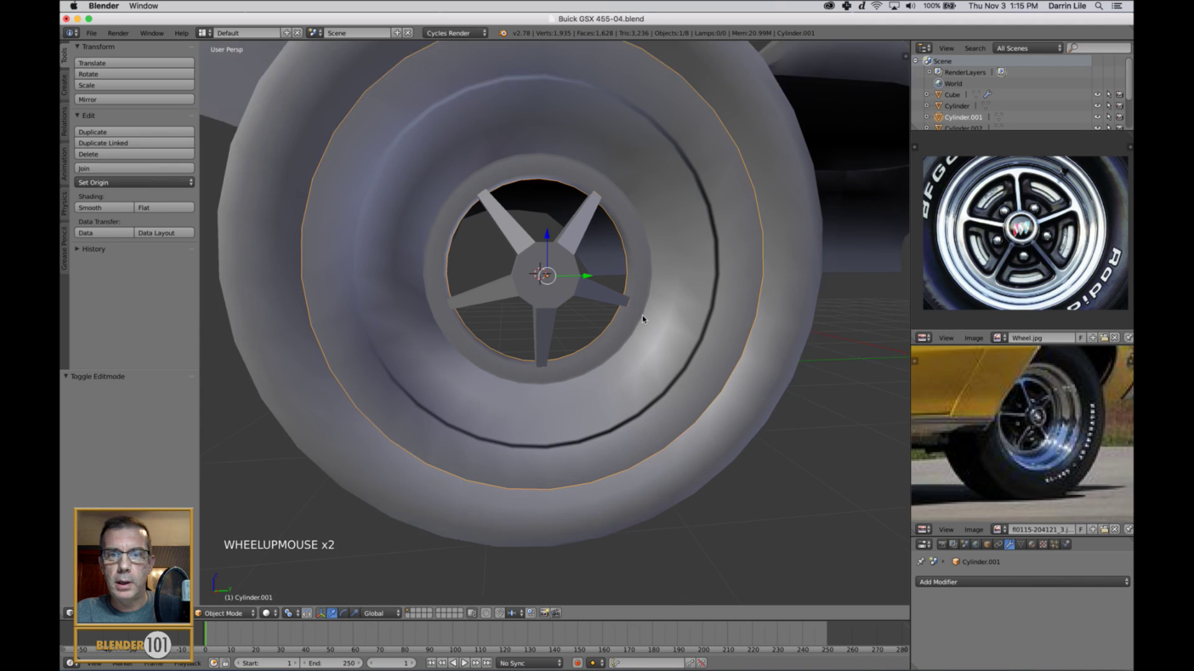
Step: Enter Edit Mode on the hub and spokes and, in face select mode, add the hub's front faces to the selection
key(Tab)
key(Tab)
right_click(558, 276)
key(Tab)
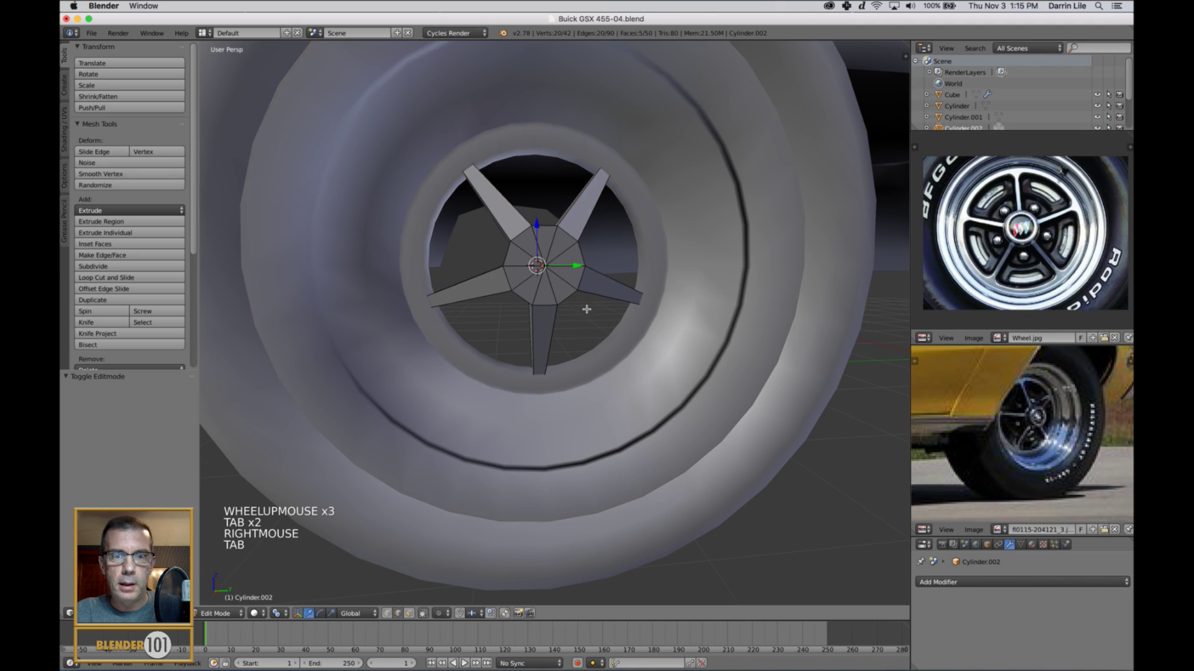
middle_drag(558, 277, 550, 278)
key(ctrl+Tab)
click(586, 313)
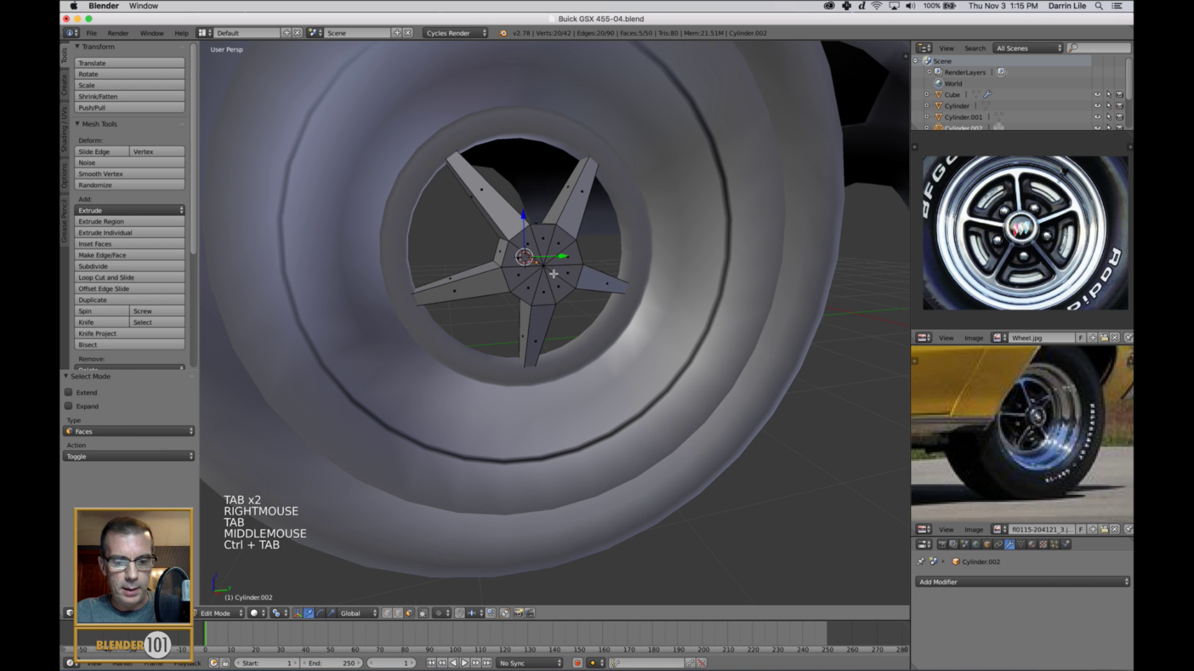
key(c)
drag(553, 273, 547, 272)
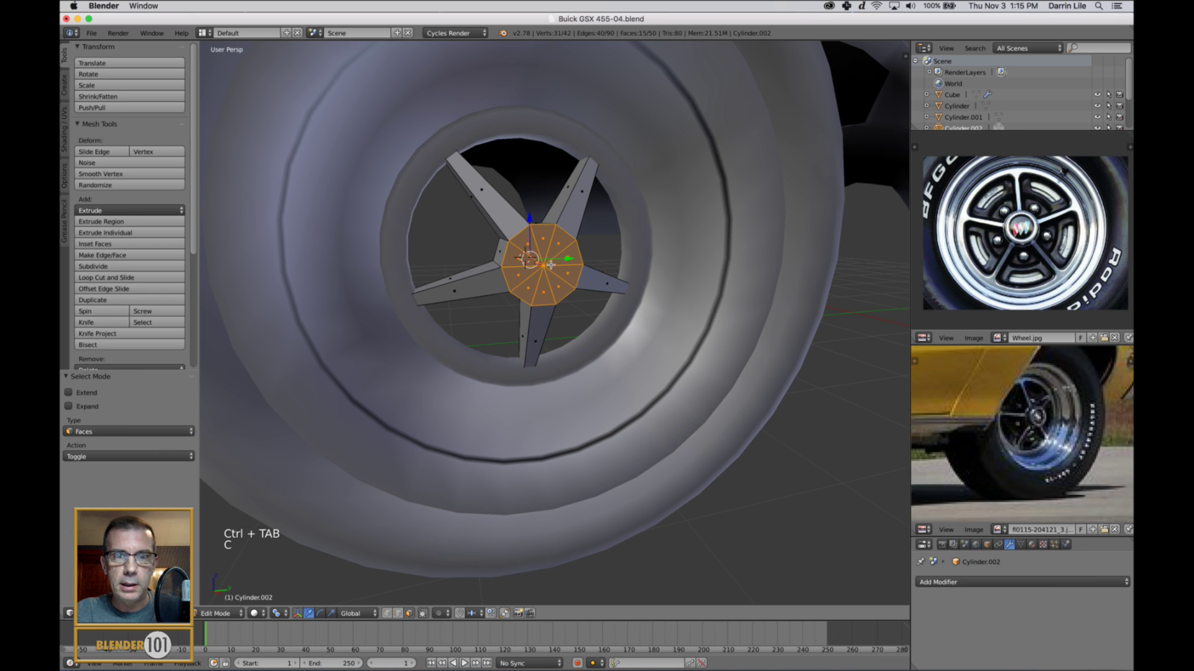
Step: Extrude the selected faces in place and scale them to 0.835 to form an inset ring on the hub front
shift+middle_drag(586, 296, 608, 319)
scroll(587, 305, up, 1)
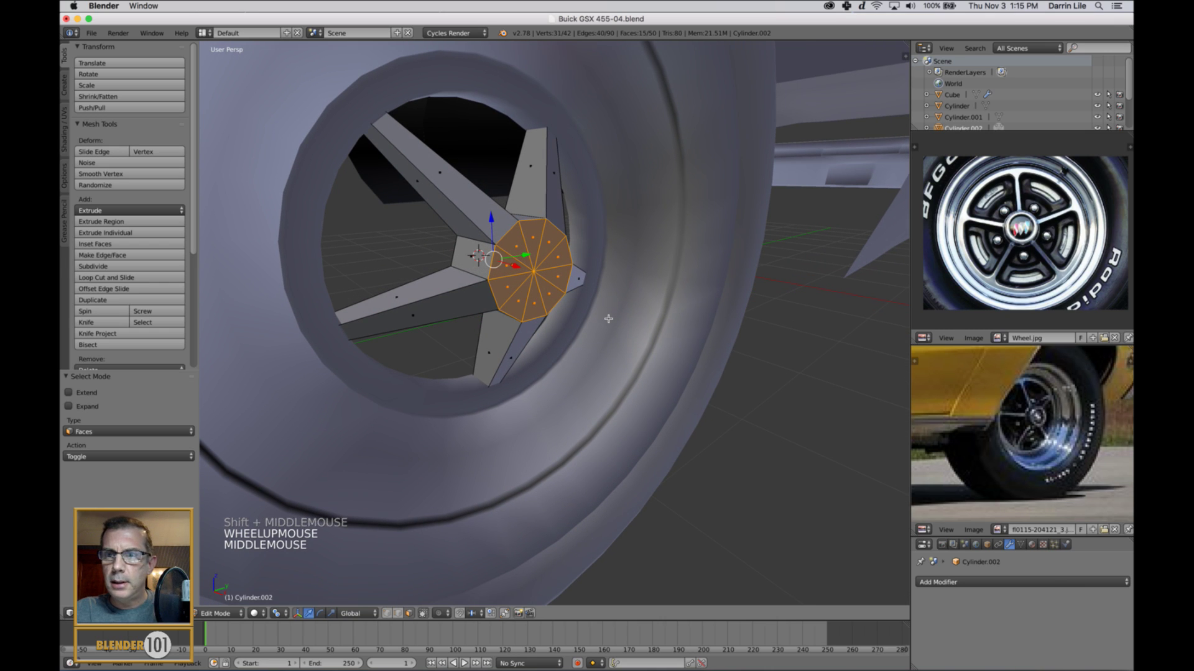
key(e)
key(e)
click(622, 325)
key(s)
key(s)
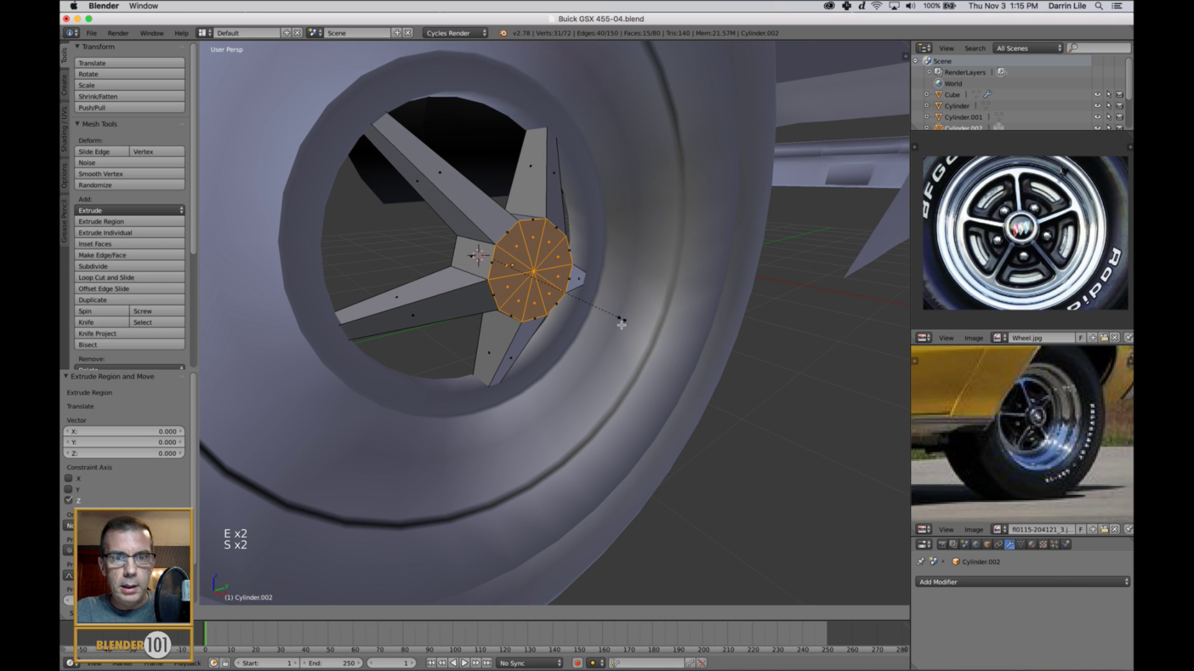
click(602, 320)
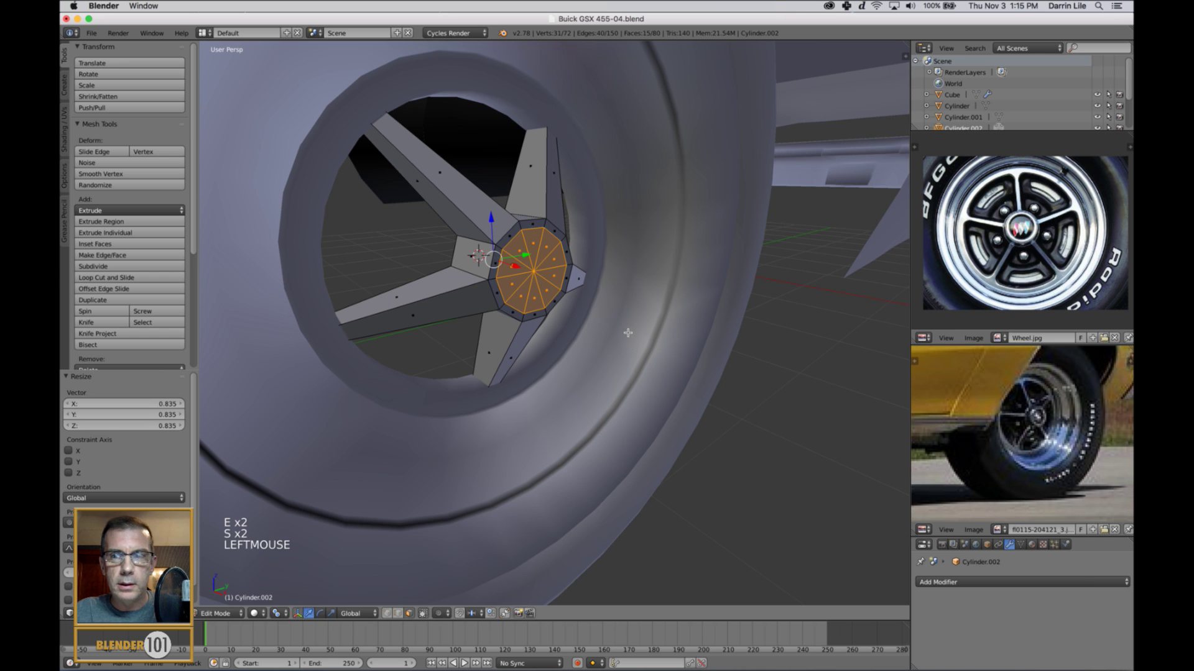
middle_drag(628, 333, 651, 343)
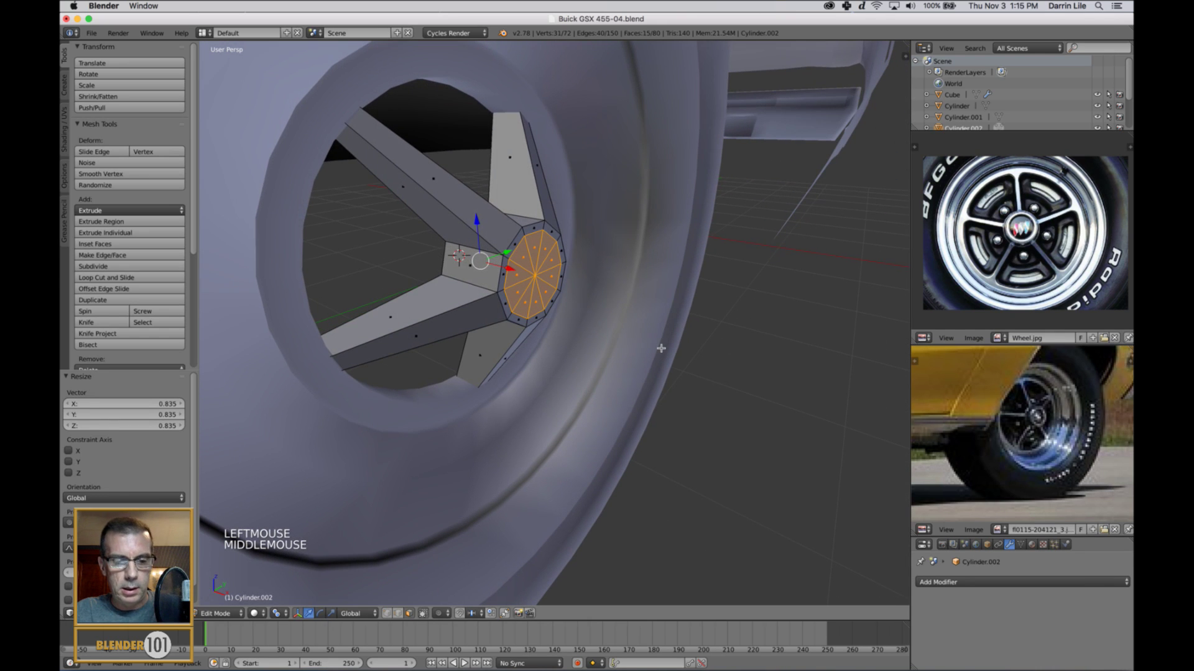
Step: Extrude the inset hub faces again, push them slightly inward along X, then return to Object Mode and clear the selection
key(e)
key(e)
click(661, 348)
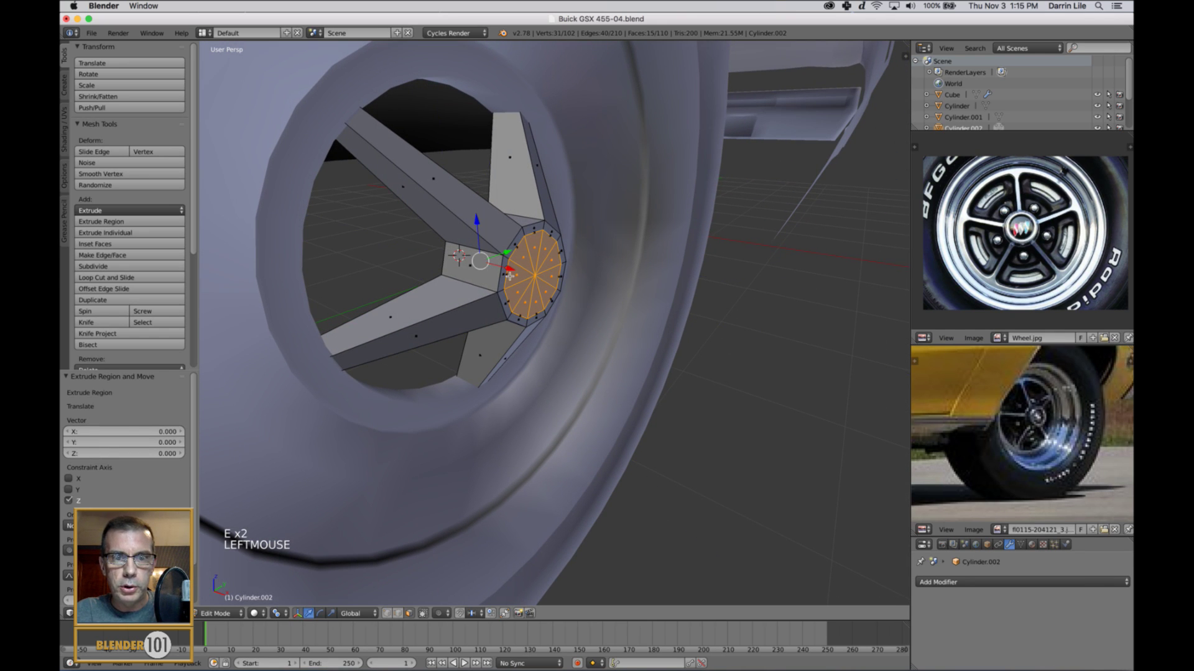
drag(509, 275, 504, 278)
key(a)
key(Tab)
scroll(578, 311, down, 2)
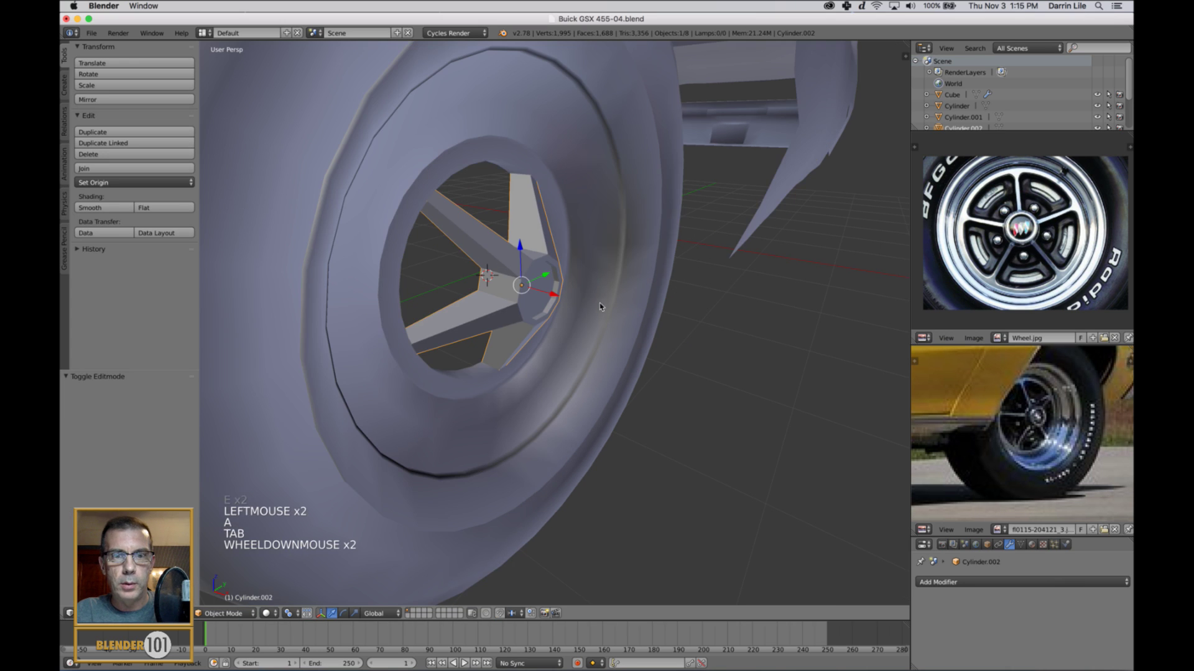
mouse_move(578, 310)
middle_down()
mouse_move(591, 314)
mouse_move(569, 309)
middle_up()
key(a)
scroll(592, 315, down, 3)
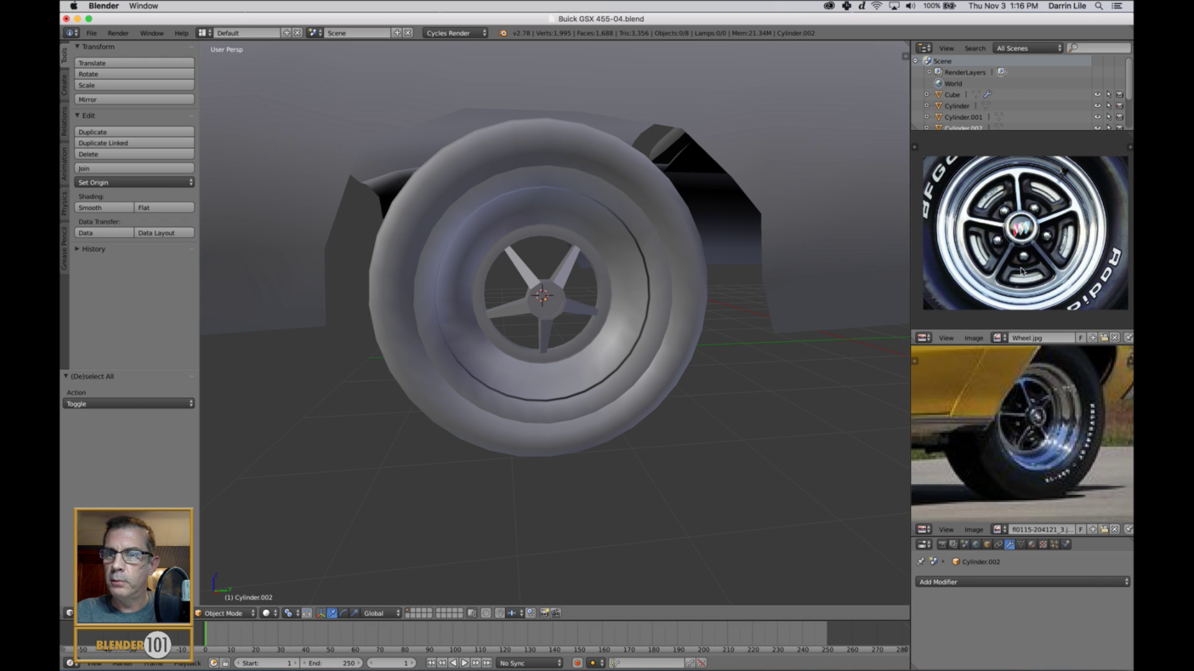
Step: Isolate the hub and spokes by hiding all other objects and open their mesh in Edit Mode
scroll(599, 287, up, 2)
middle_drag(608, 288, 628, 300)
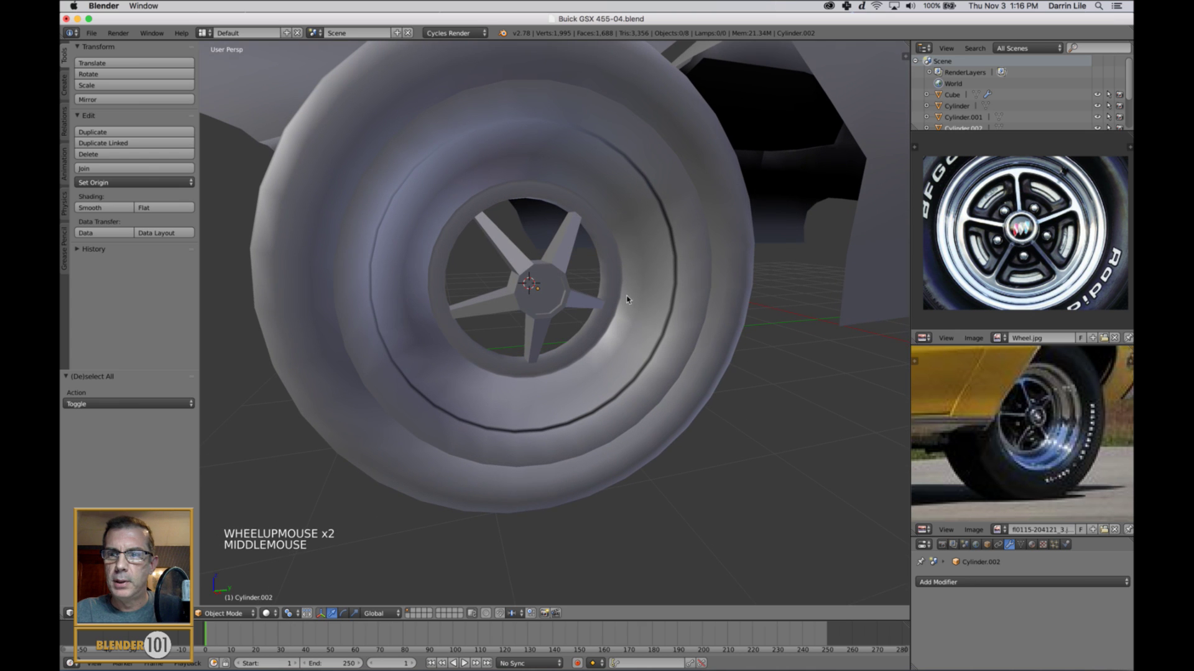
middle_drag(534, 294, 469, 309)
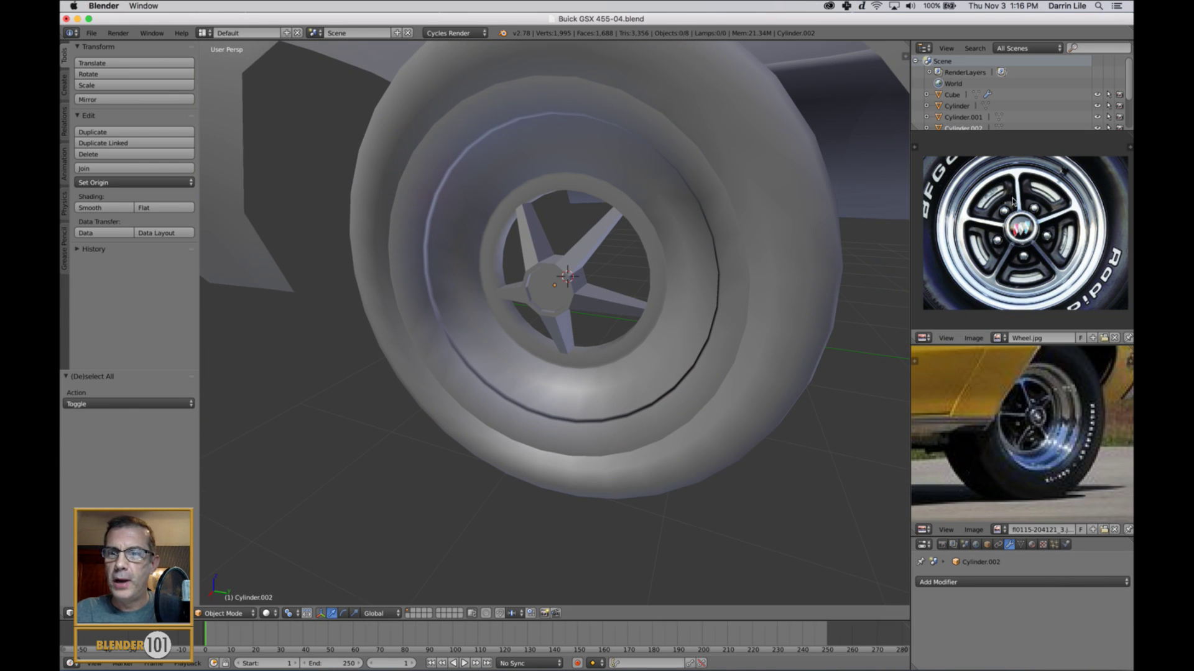
middle_drag(574, 306, 607, 318)
key(Tab)
key(Tab)
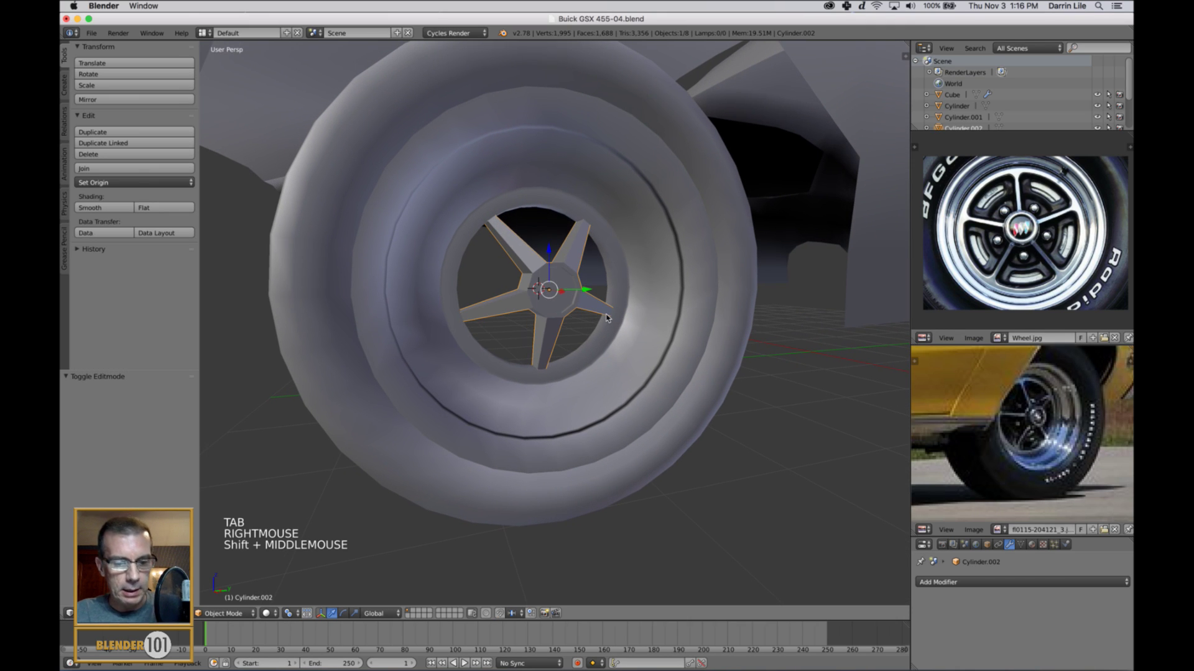
key(shift+h)
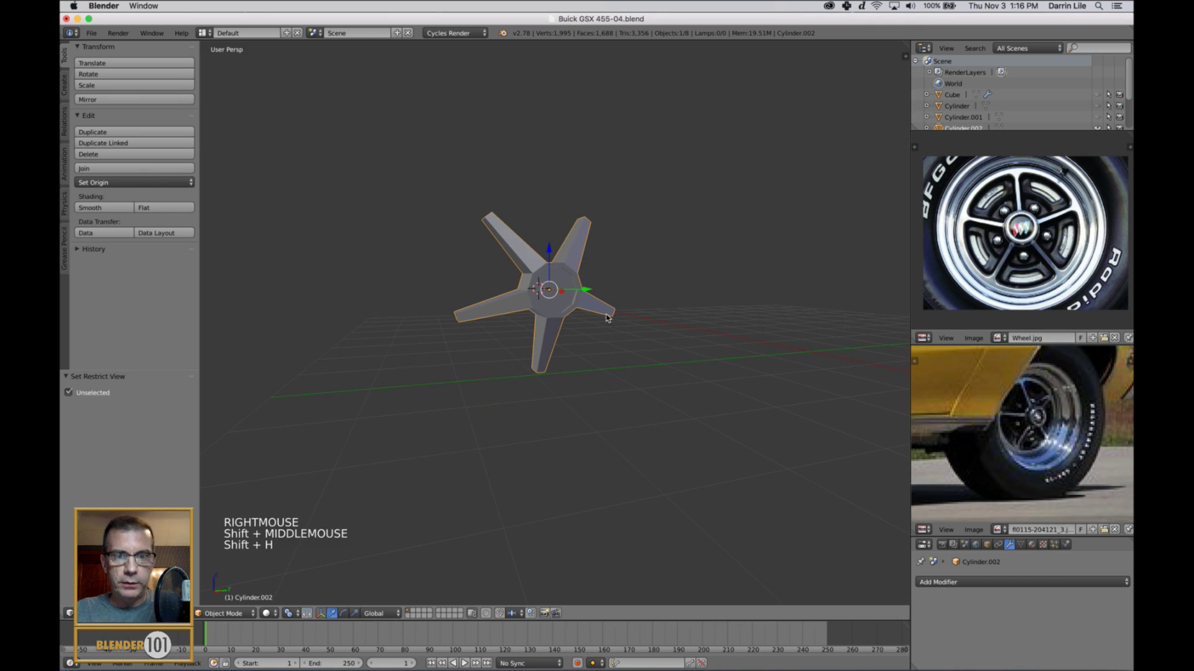
key(Tab)
scroll(558, 324, up, 1)
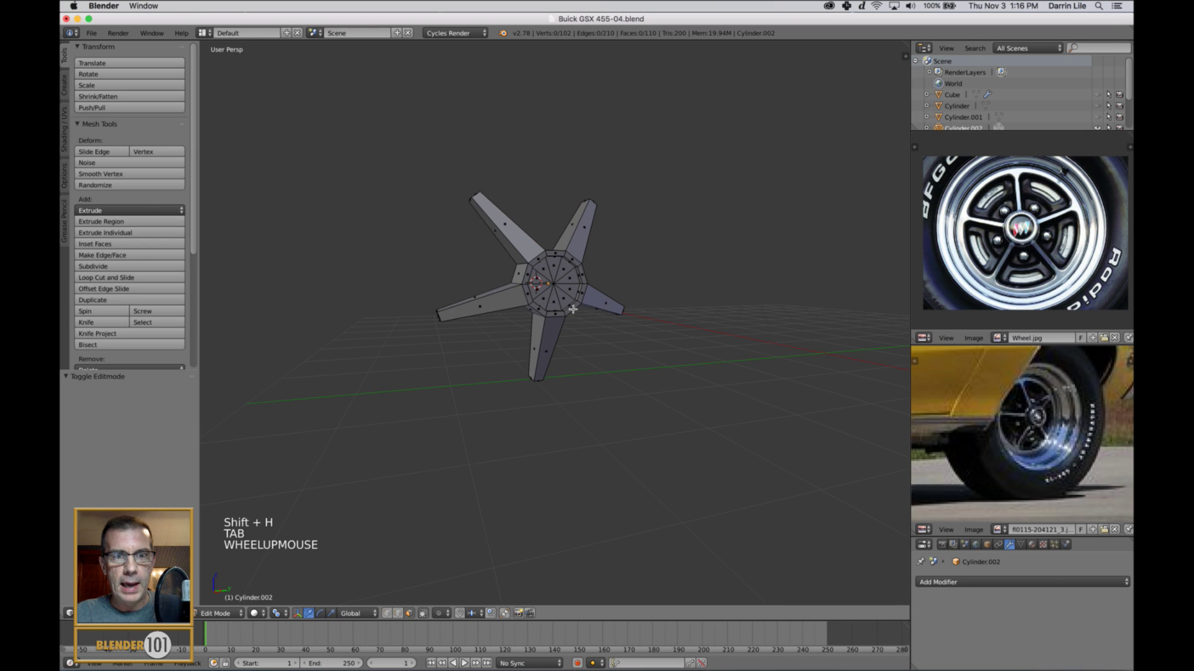
Step: Try to delete the extra extruded faces at the tip of one spoke, one face at a time
shift+middle_drag(571, 320, 627, 344)
key(a)
scroll(578, 336, up, 2)
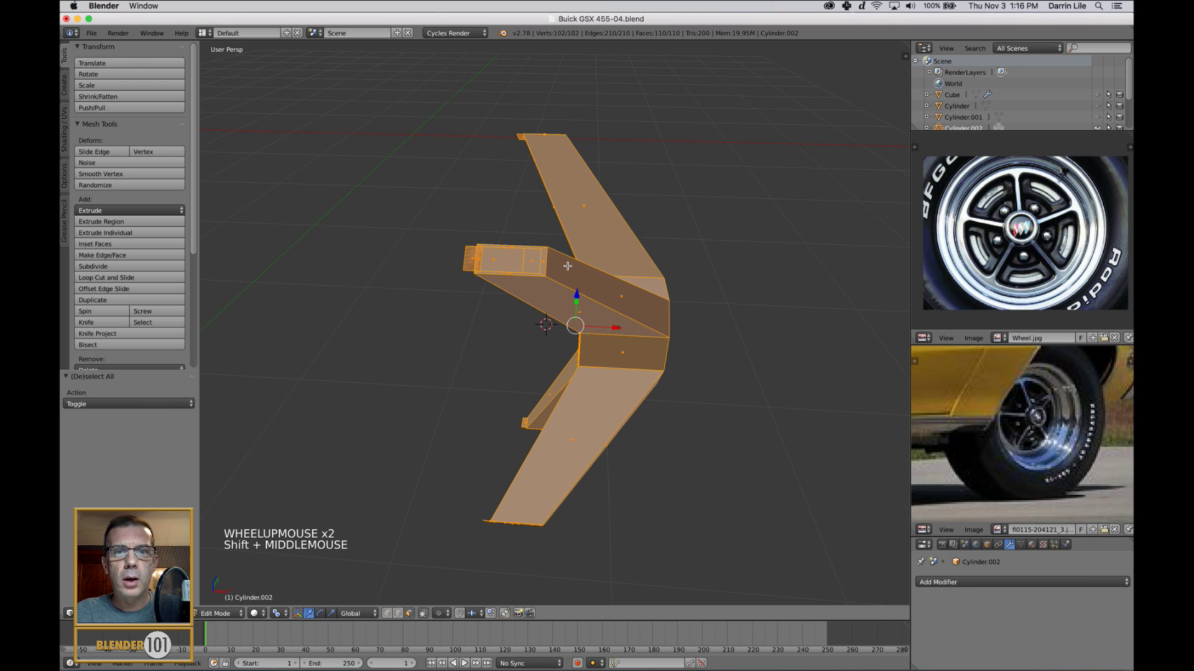
middle_drag(526, 267, 625, 261)
right_click(630, 252)
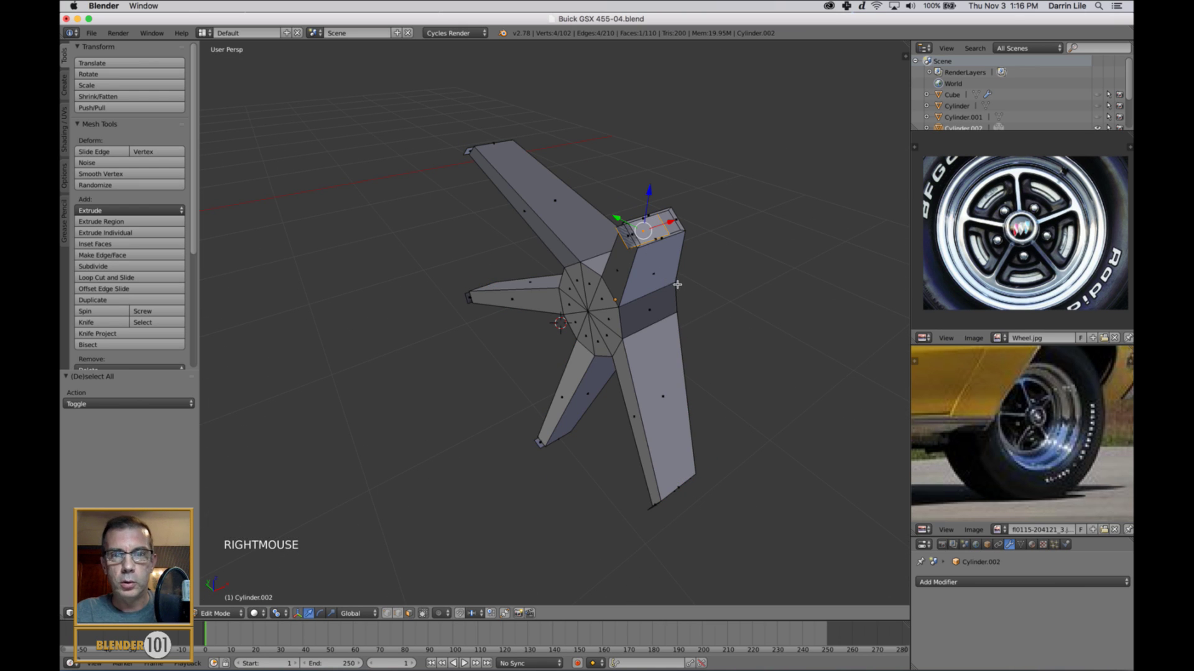
key(x)
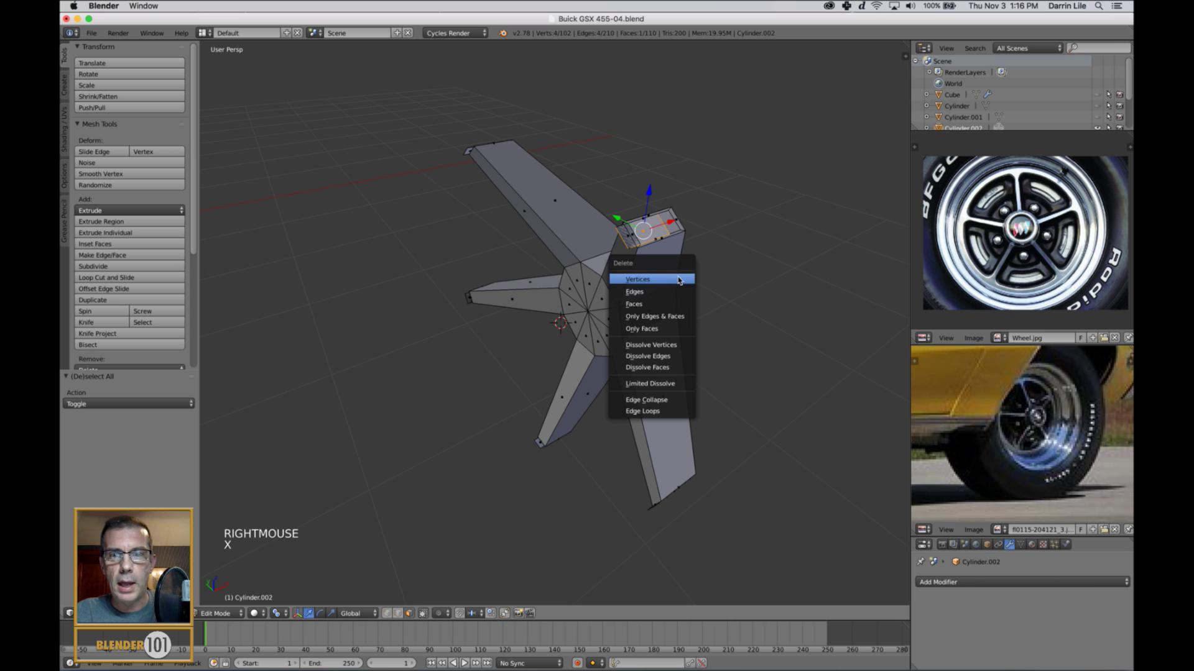
click(666, 306)
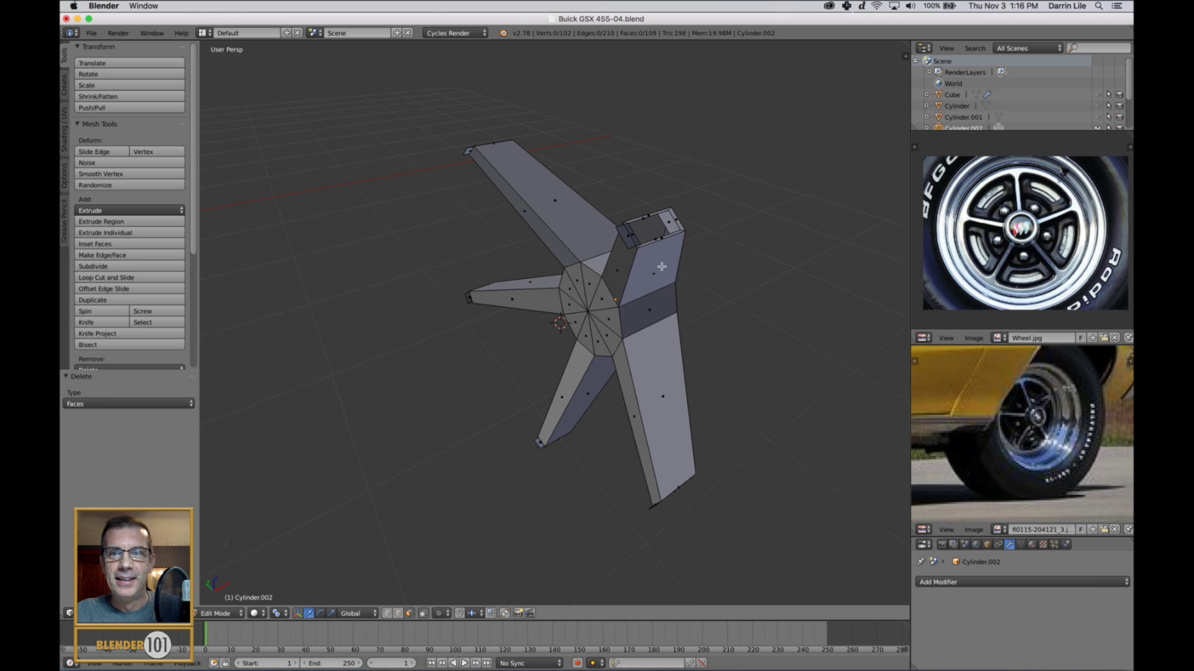
right_click(634, 246)
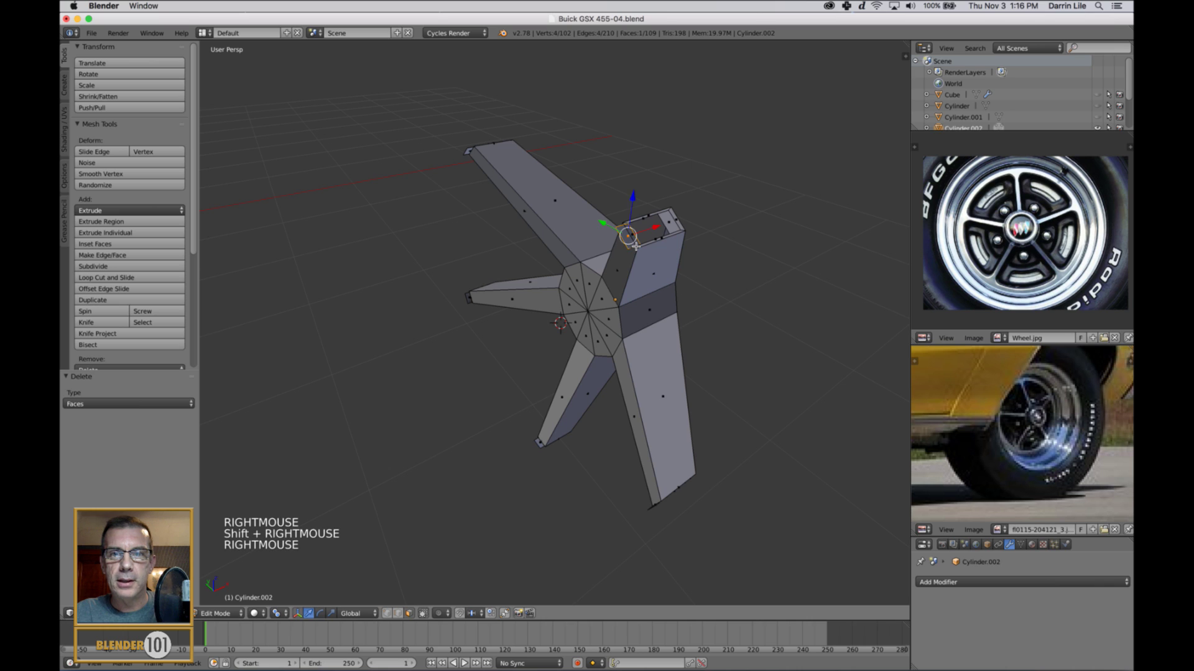
middle_drag(677, 262, 667, 264)
key(x)
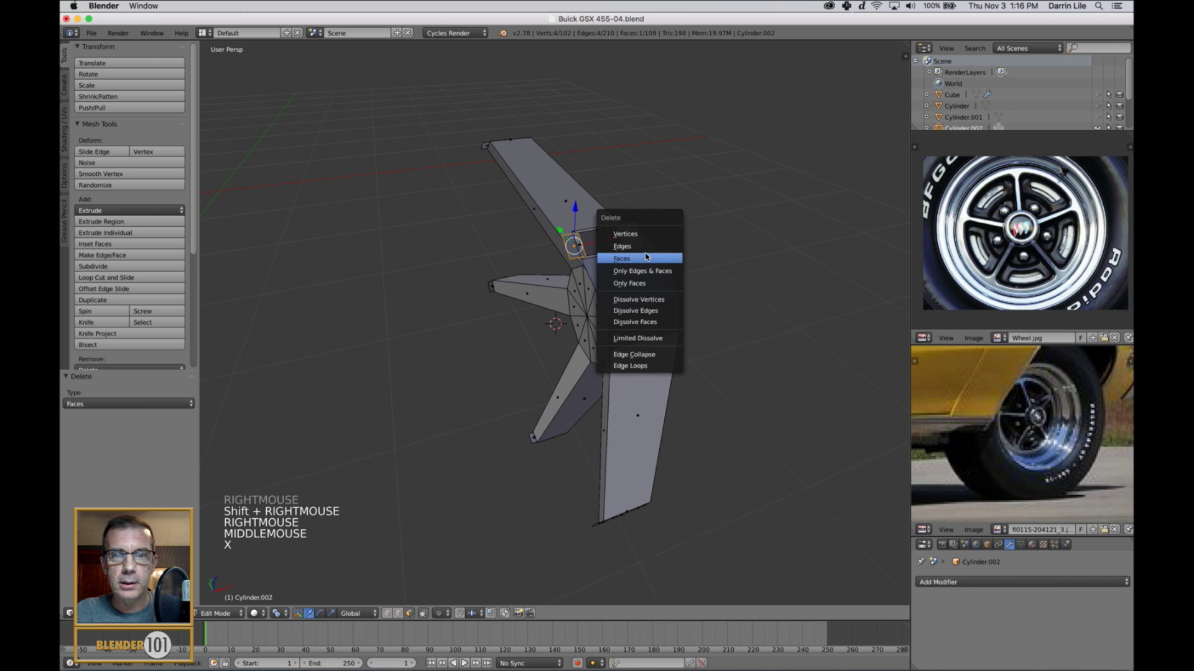
click(646, 256)
Step: Undo the face deletions at the spoke tip
scroll(580, 255, up, 4)
middle_drag(582, 256, 655, 309)
scroll(594, 272, down, 2)
key(super+z)
key(super+z)
key(super+z)
key(super+z)
key(super+z)
key(super+z)
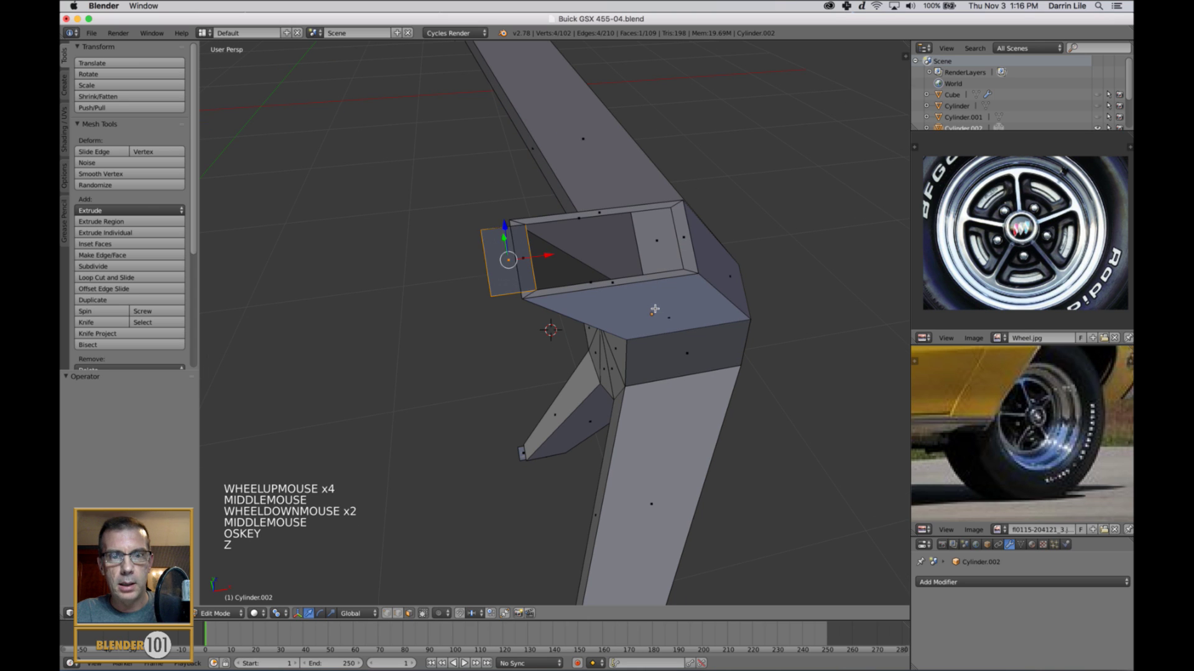
key(super+z)
key(super+z)
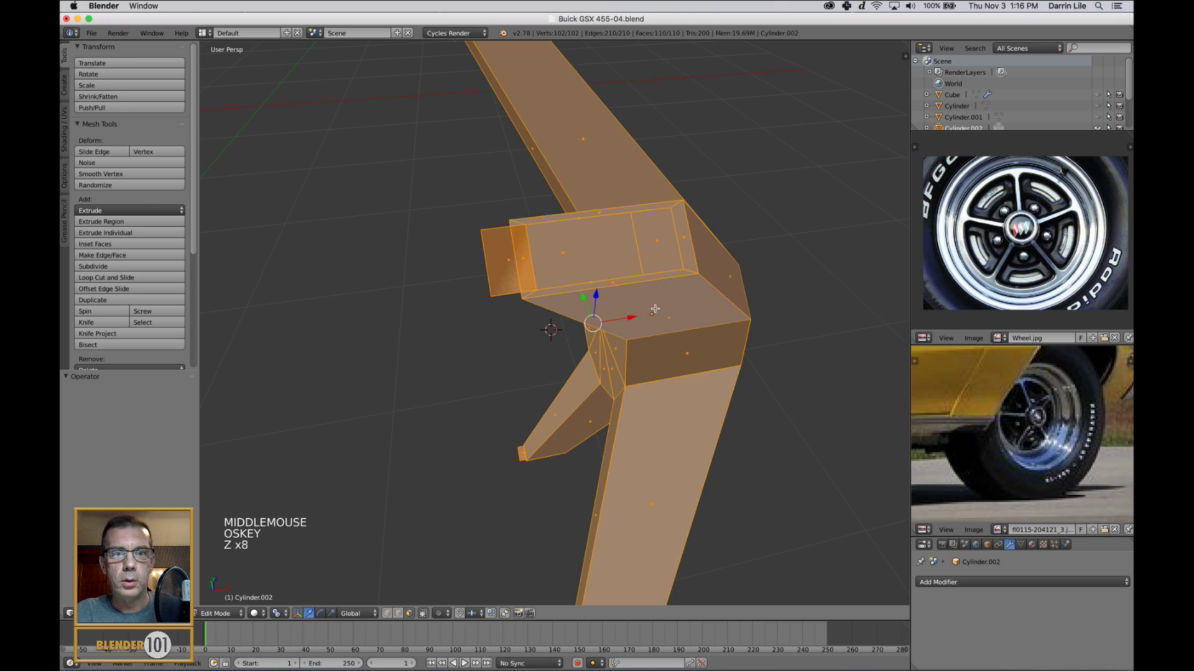
Step: Clear the mesh selection and set a right orthographic wireframe view of the hub and spokes
scroll(655, 309, down, 5)
key(a)
middle_drag(671, 318, 633, 338)
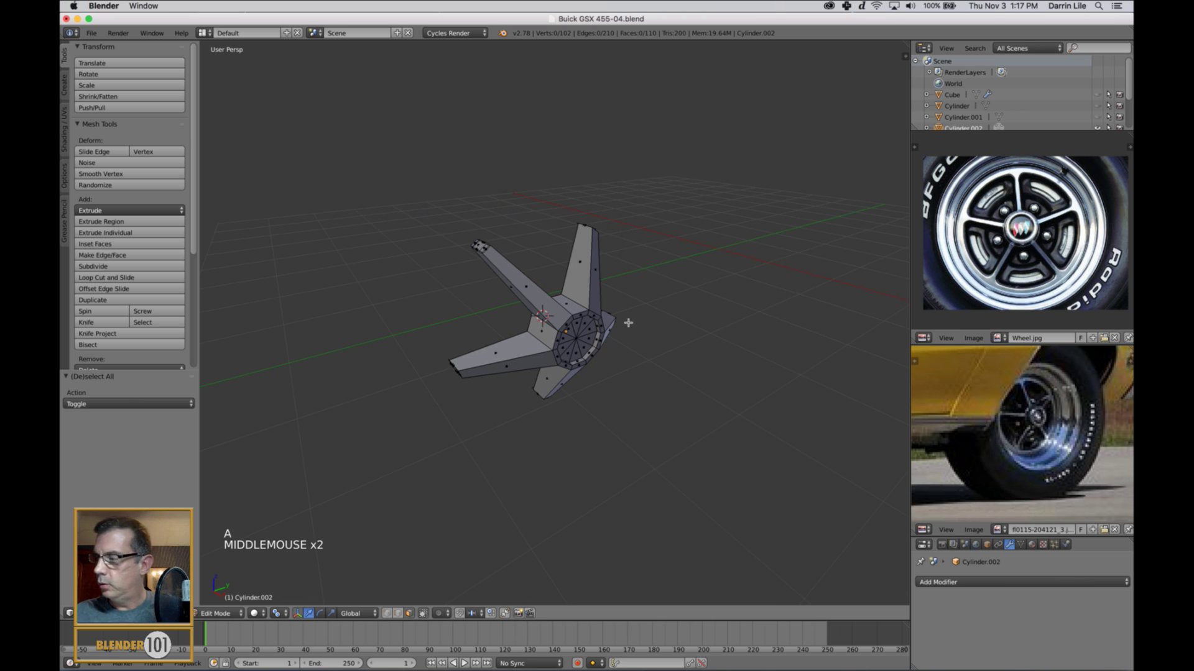
key(KP_3)
key(KP_1)
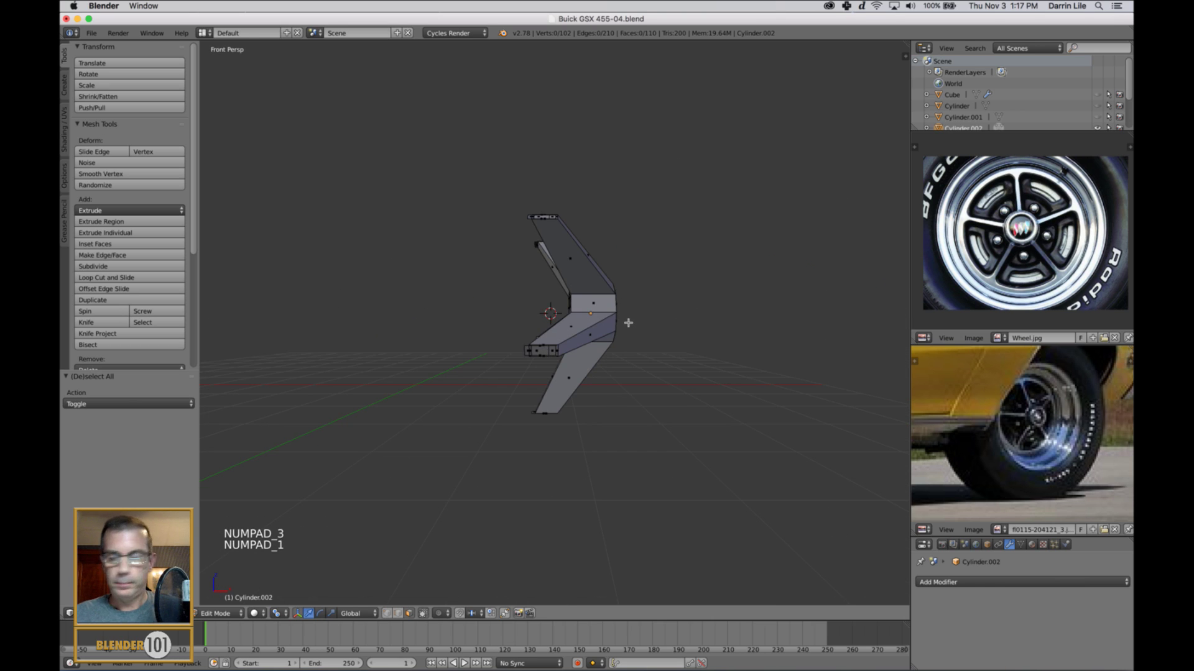
key(KP_3)
key(a)
key(a)
key(z)
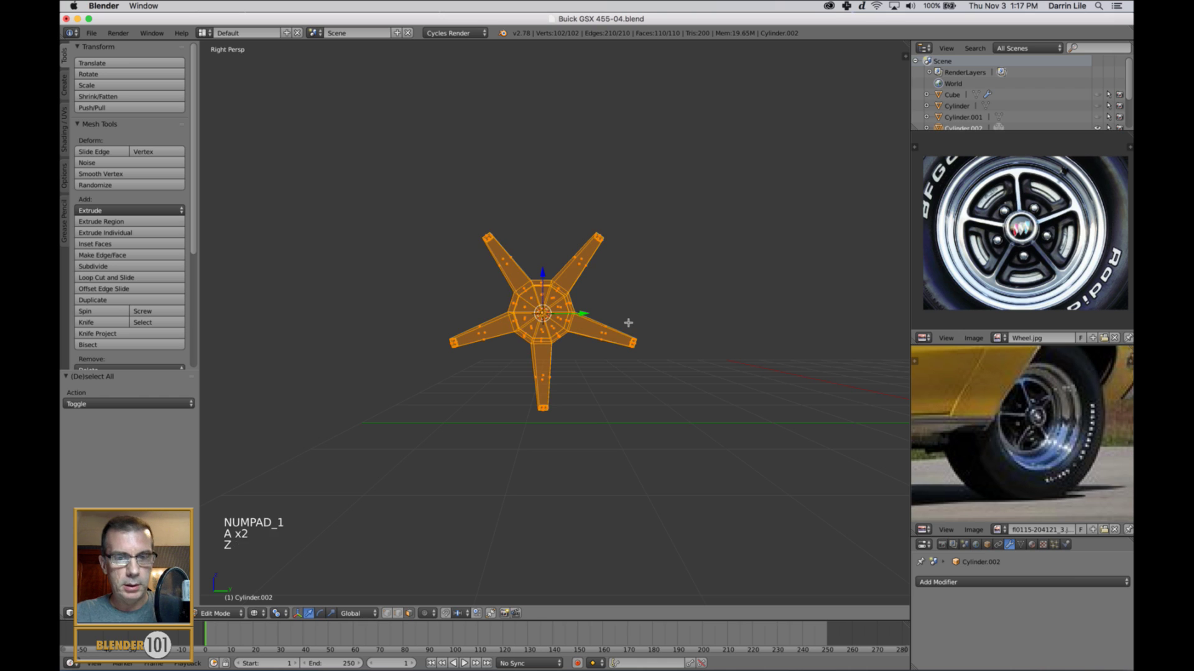
scroll(628, 323, up, 3)
key(KP_5)
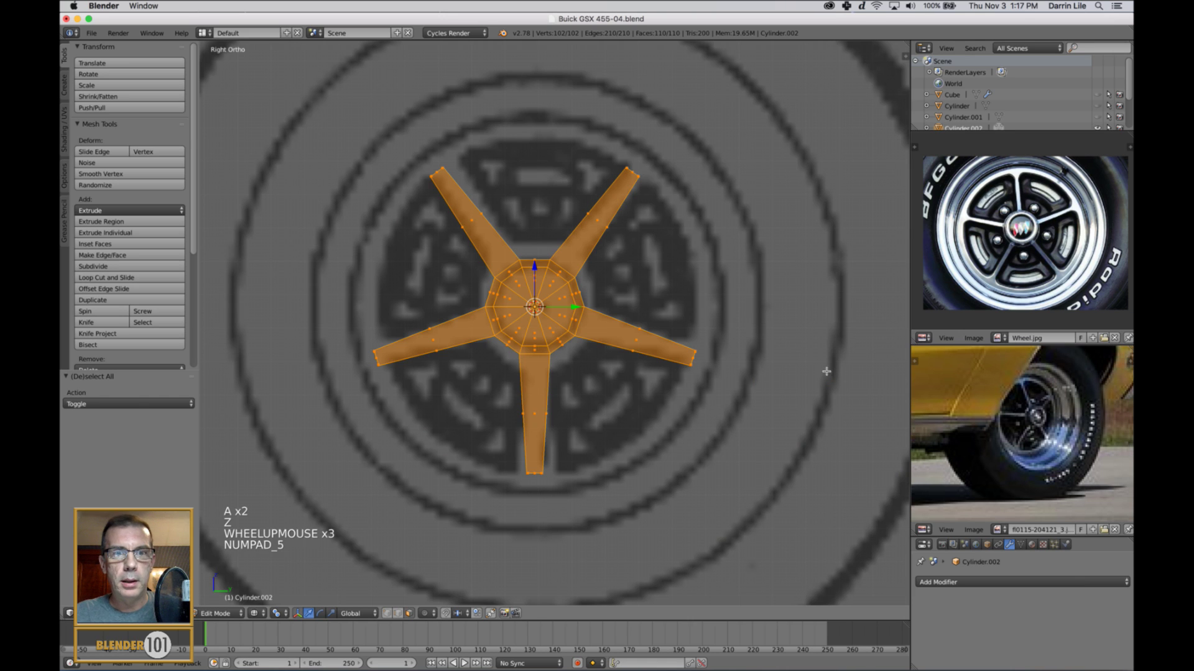
shift+middle_drag(584, 198, 589, 206)
key(a)
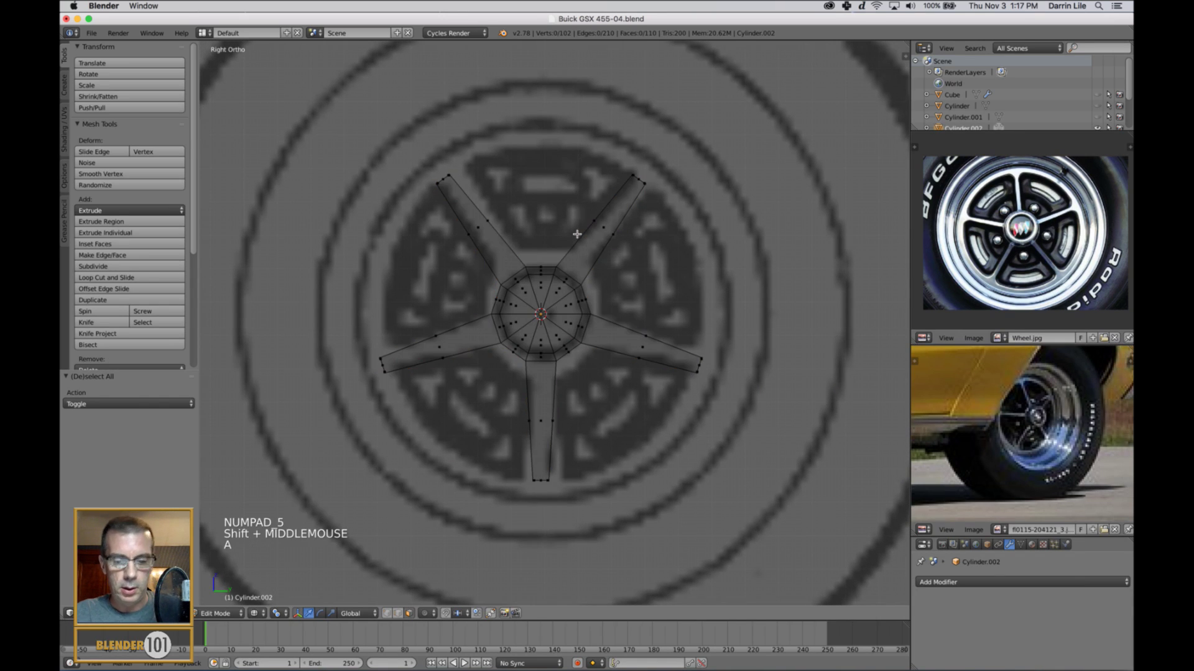
Step: Box-select the tips of all five spokes and delete their faces
key(b)
drag(406, 149, 492, 222)
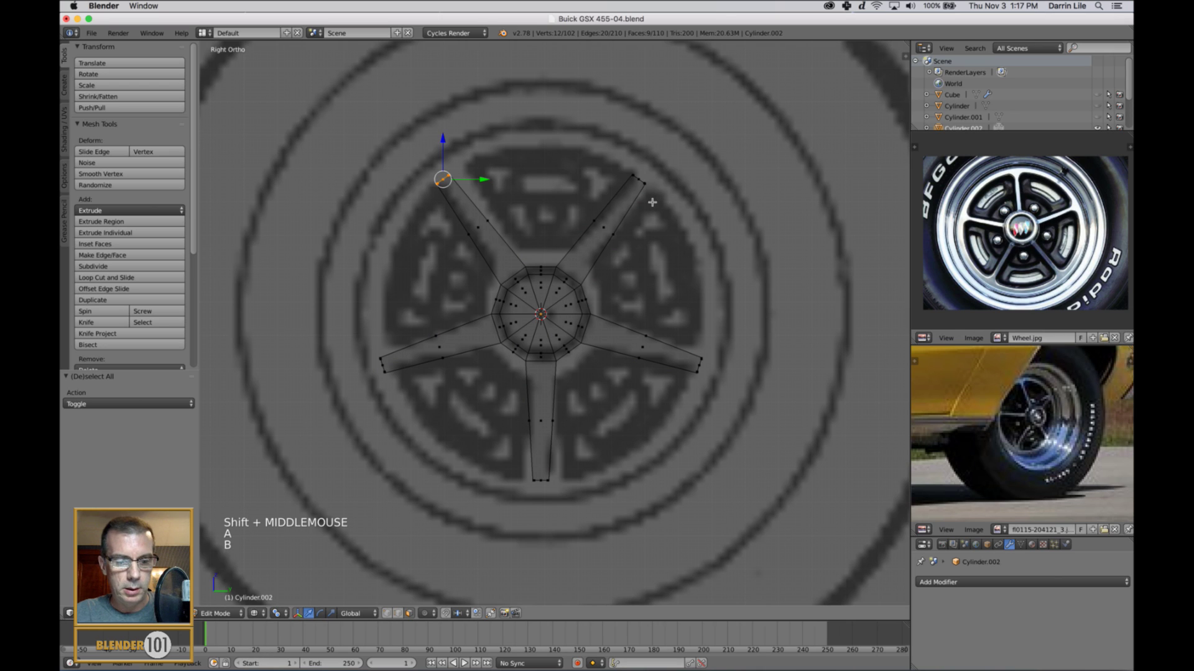
key(b)
drag(608, 142, 655, 188)
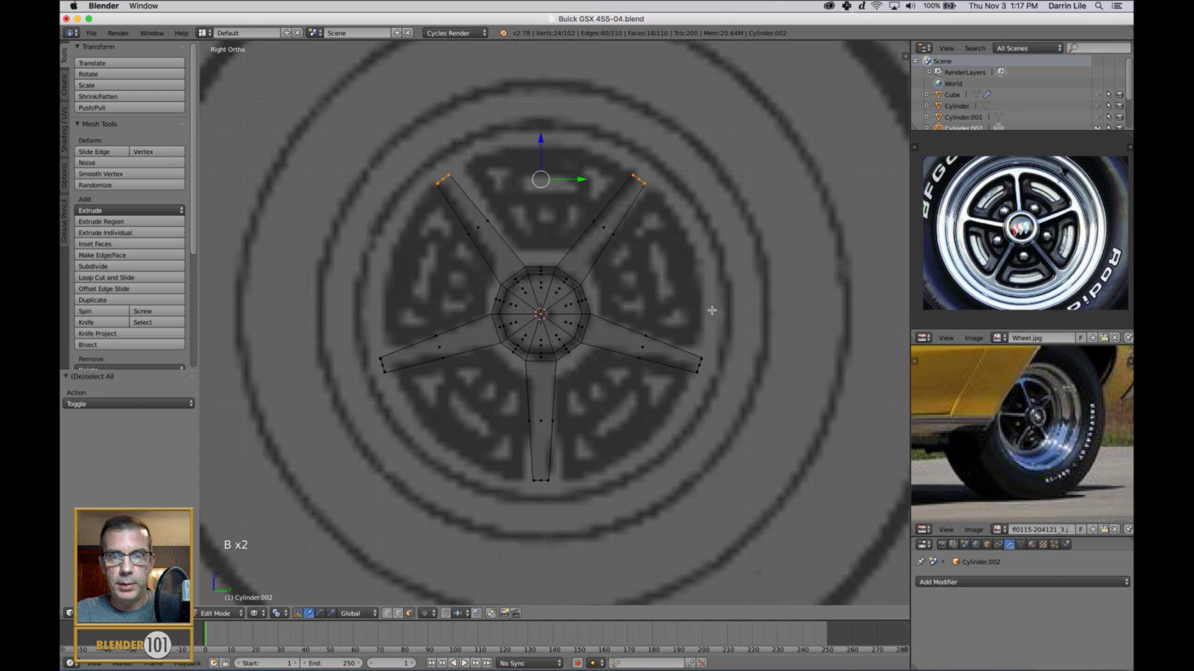
key(b)
key(b)
drag(516, 457, 586, 493)
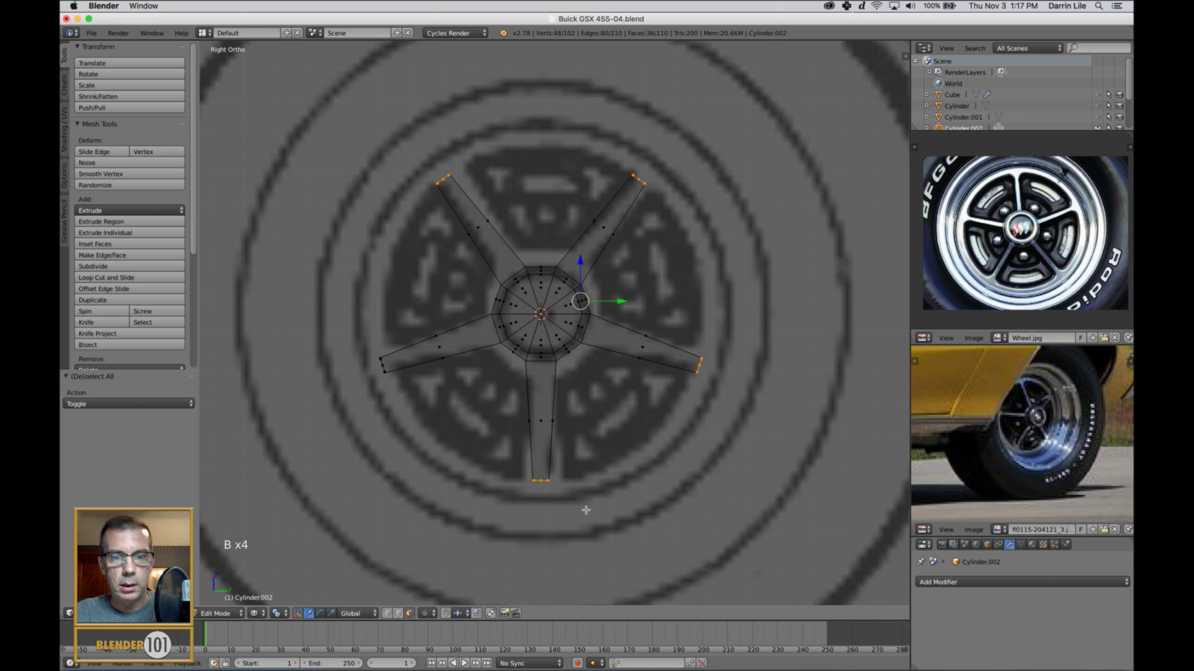
key(b)
drag(349, 338, 402, 415)
key(b)
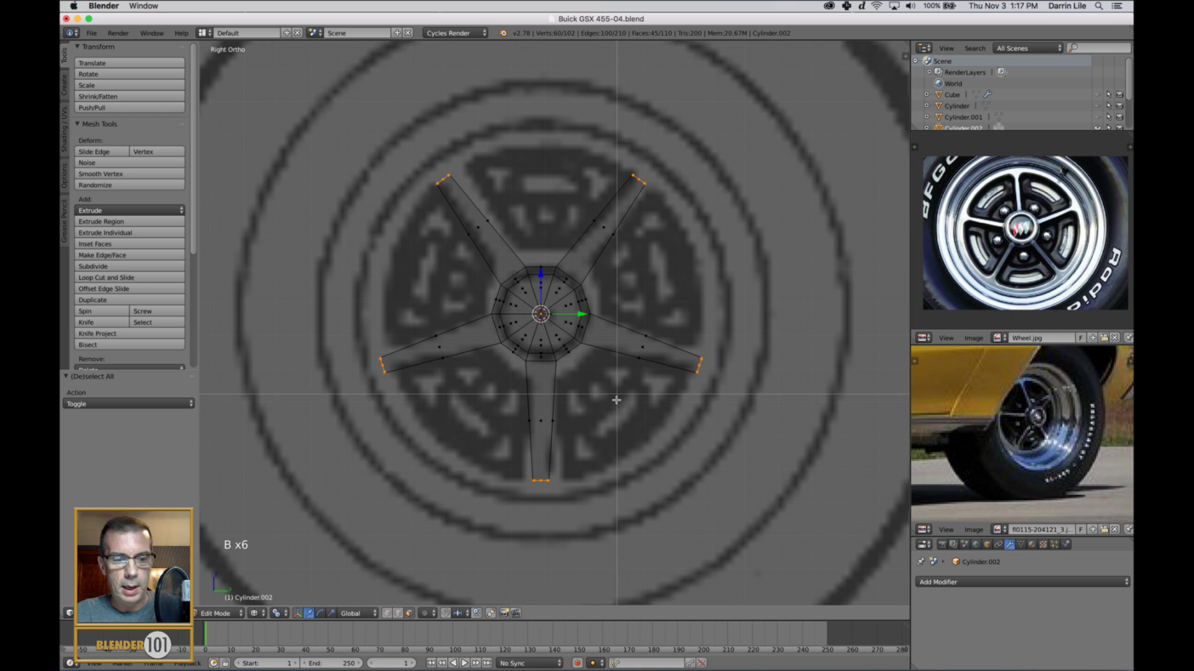
key(x)
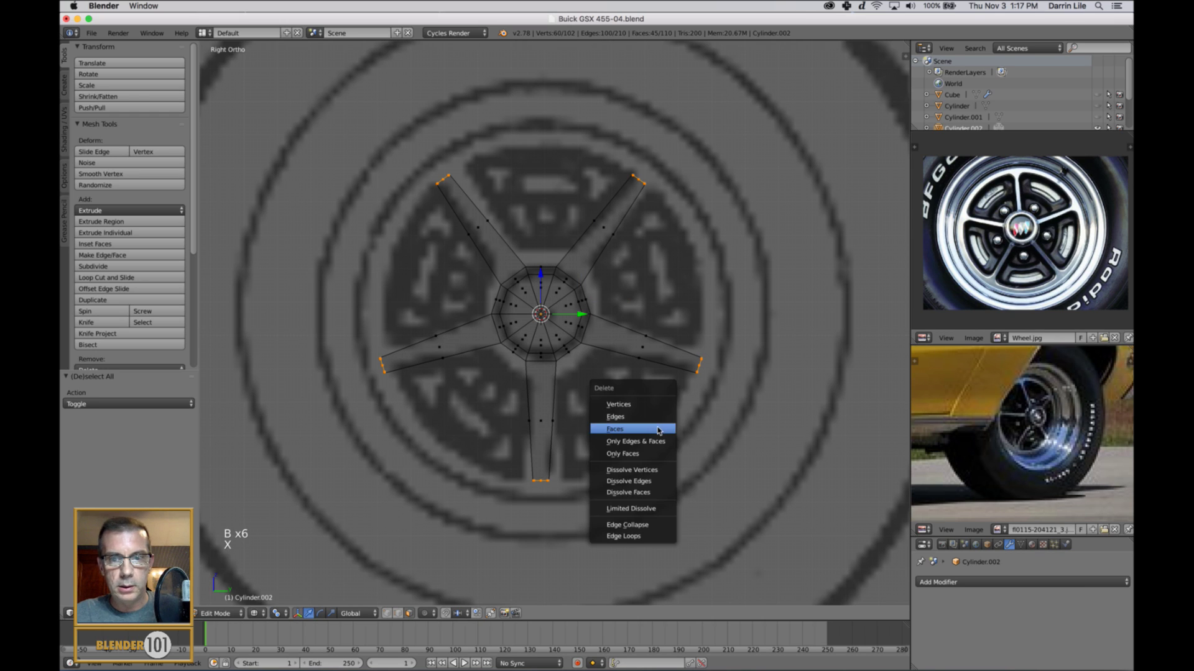
click(659, 430)
Step: Return to Object Mode in solid shading and examine the spoke ends and the hub
scroll(667, 399, down, 2)
middle_drag(647, 381, 675, 395)
key(Tab)
key(z)
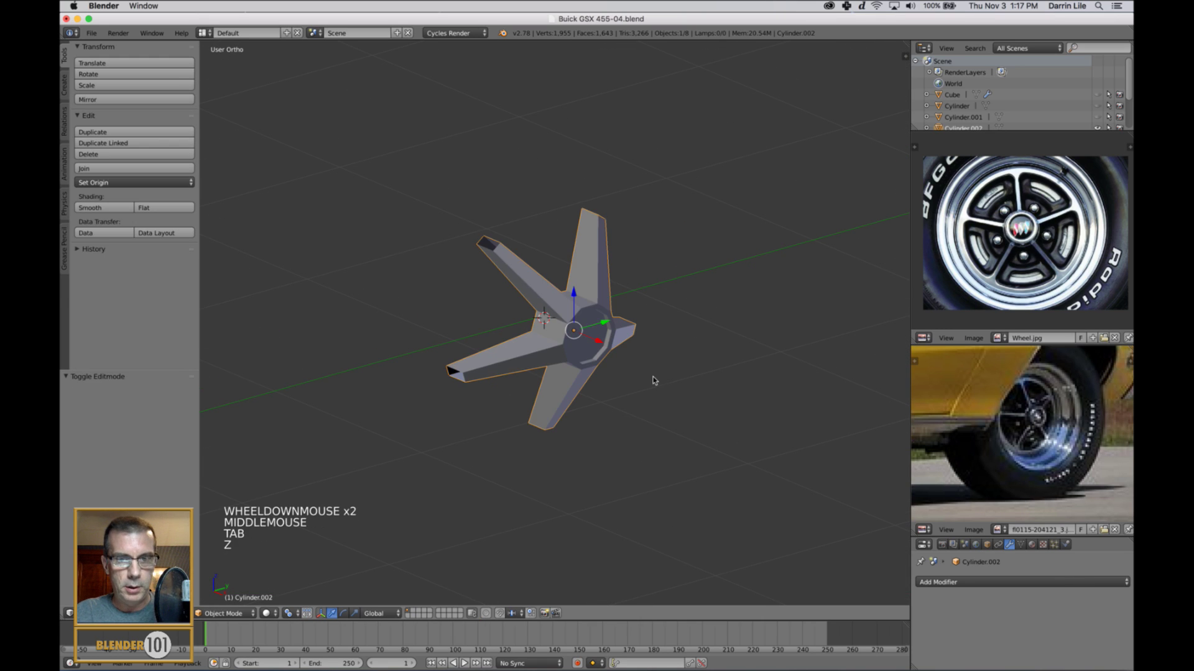
scroll(651, 376, up, 2)
mouse_move(620, 384)
middle_down()
mouse_move(617, 369)
mouse_move(628, 377)
middle_up()
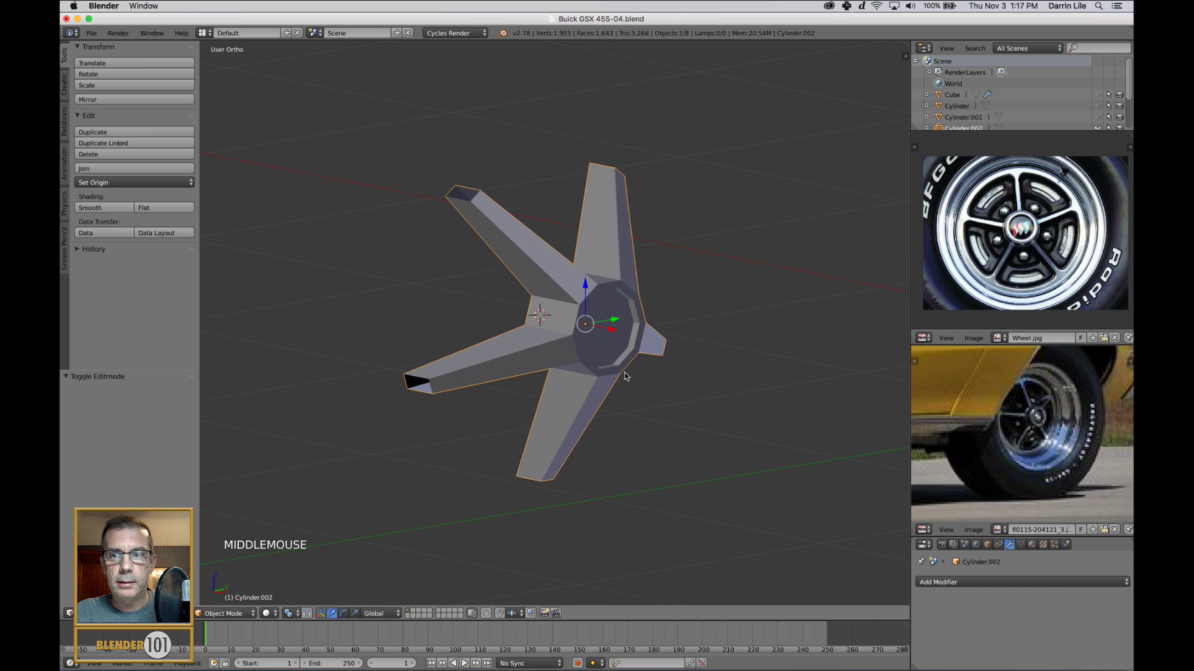
middle_drag(487, 346, 630, 358)
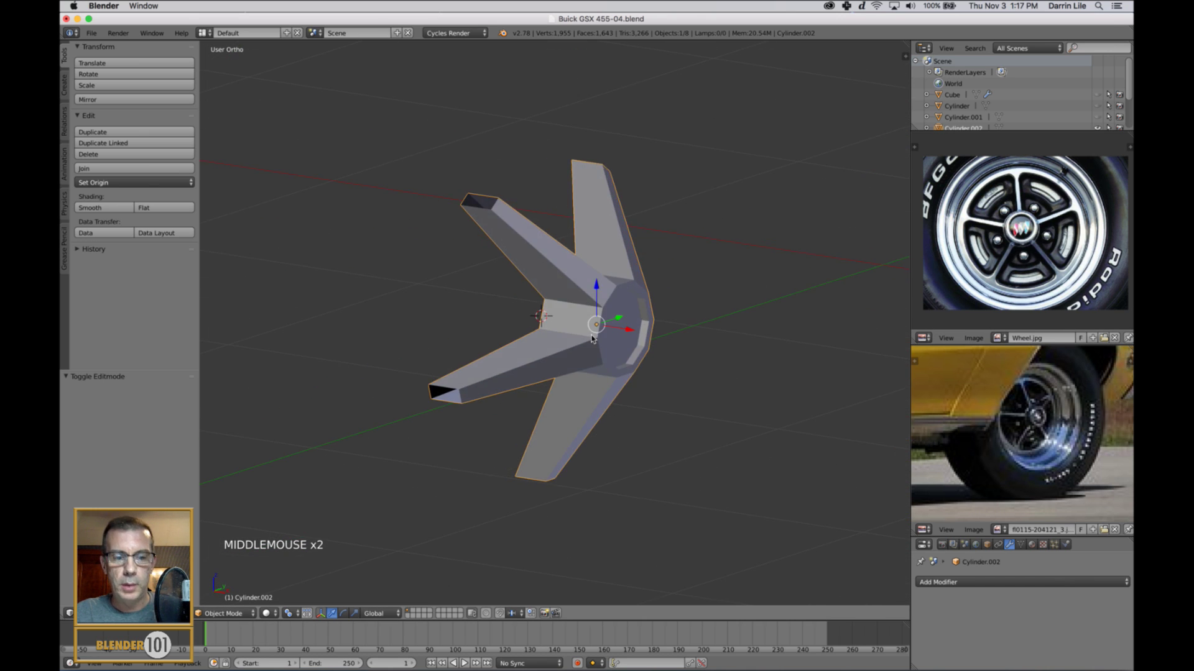
Step: Reopen the hub mesh in Edit Mode with vertex selection, viewed from the right in wireframe, and select all its vertices
key(Tab)
key(ctrl+Tab)
click(630, 355)
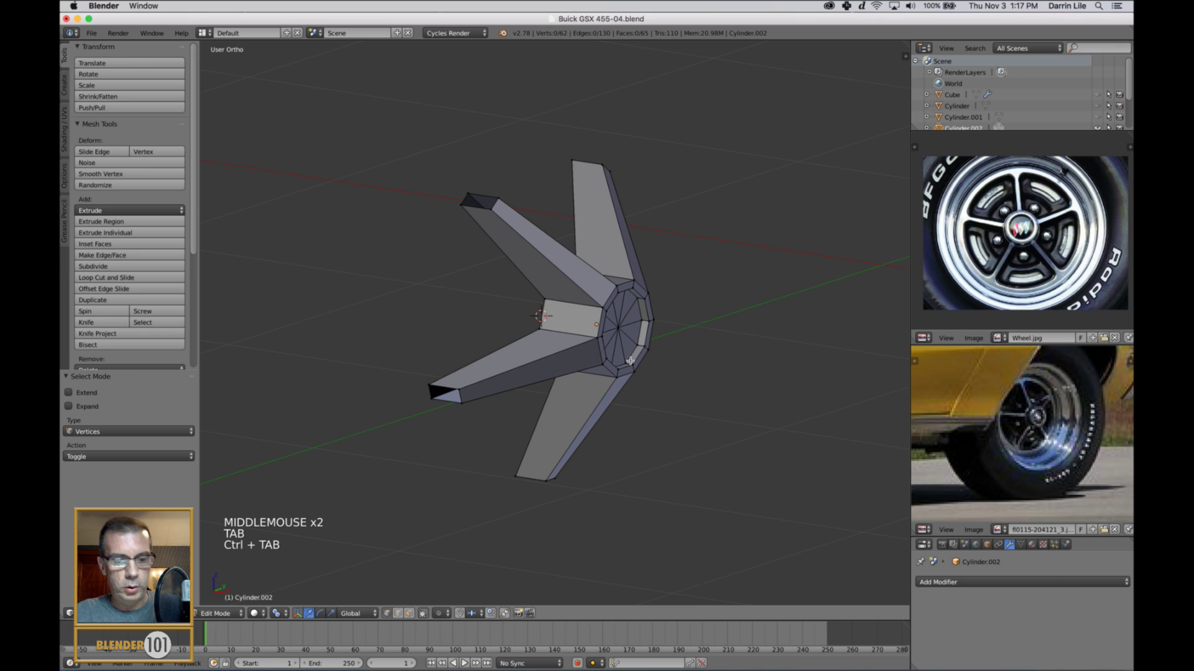
key(z)
mouse_move(628, 354)
middle_down()
mouse_move(674, 370)
mouse_move(635, 367)
middle_up()
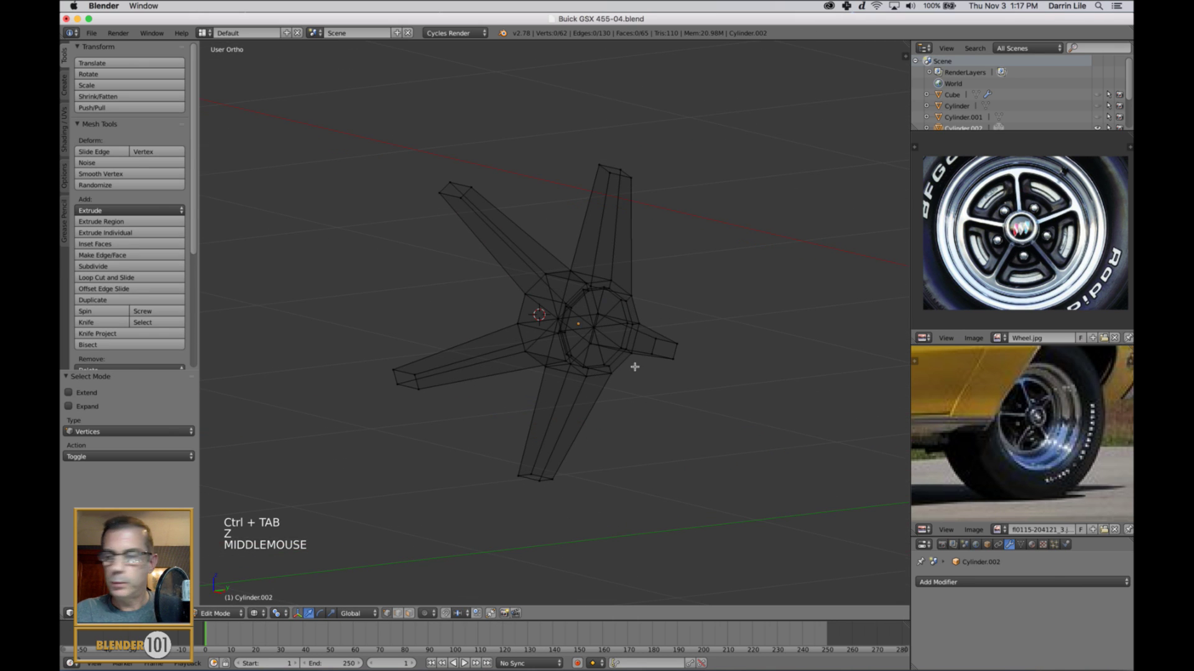
key(KP_3)
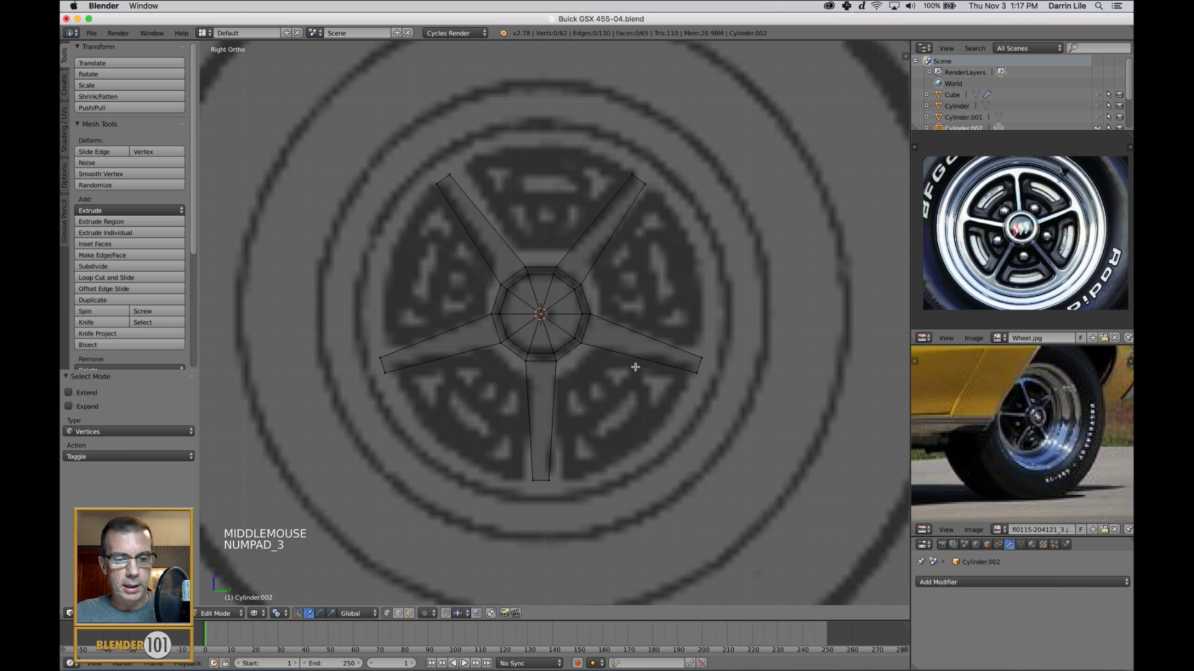
key(a)
key(a)
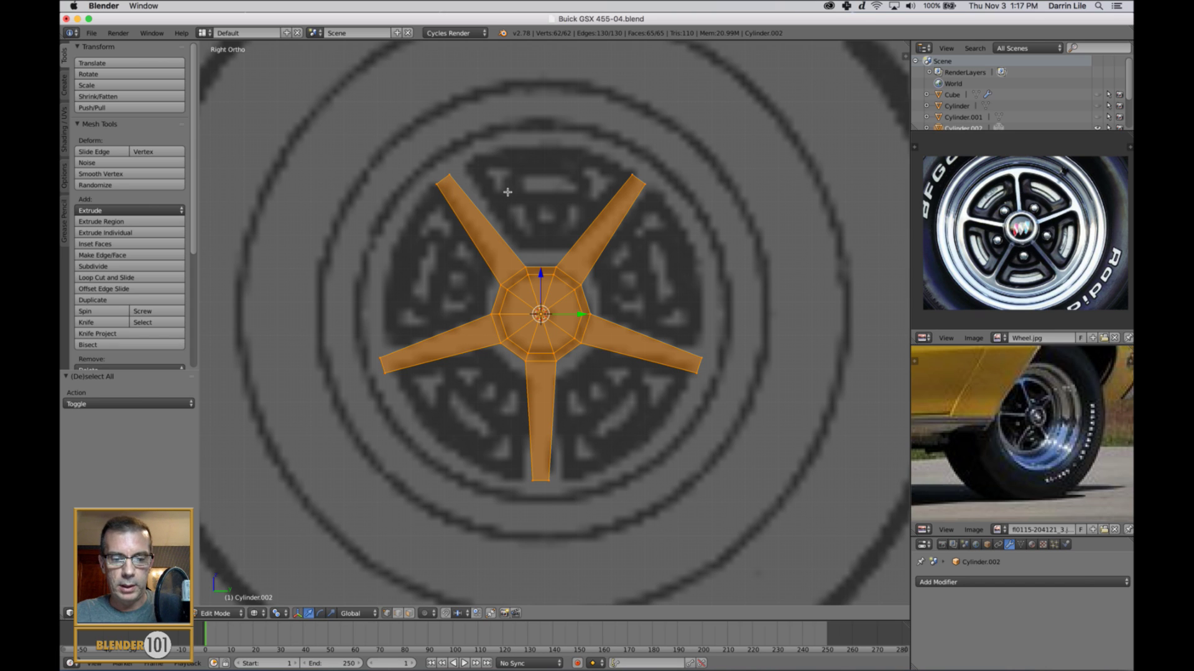
Step: Deselect the vertices at the five spoke tips and move the remaining hub vertices -0.048 along X
key(b)
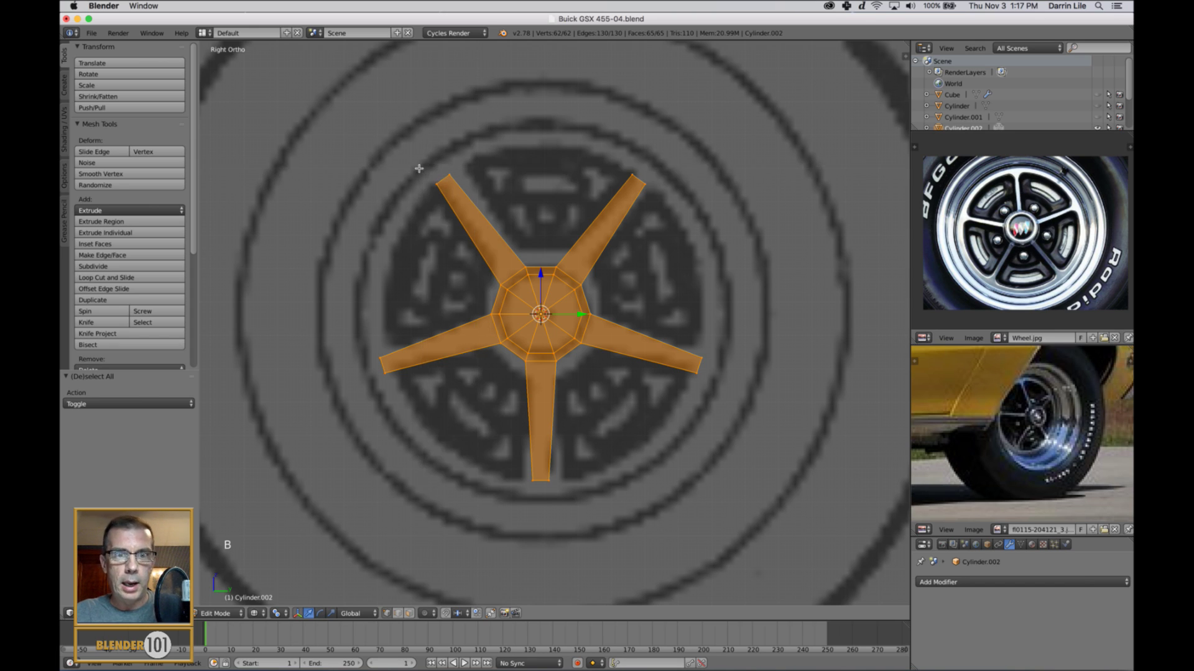
drag(419, 163, 471, 208)
middle_drag(471, 208, 471, 208)
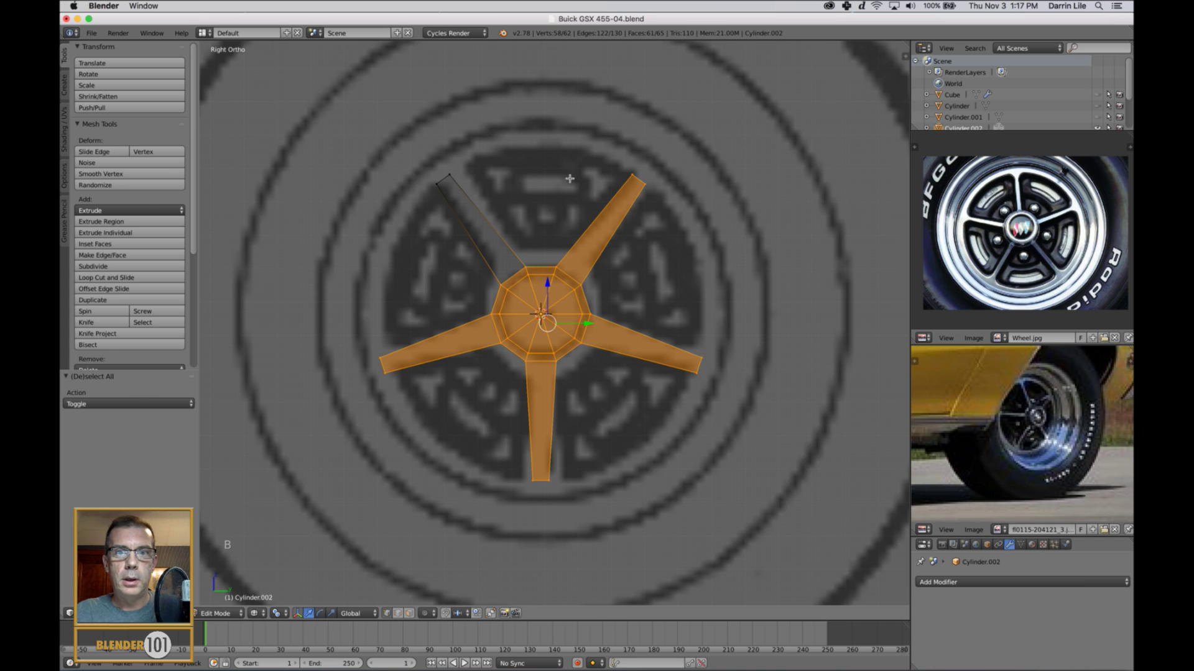
key(b)
middle_drag(597, 143, 706, 283)
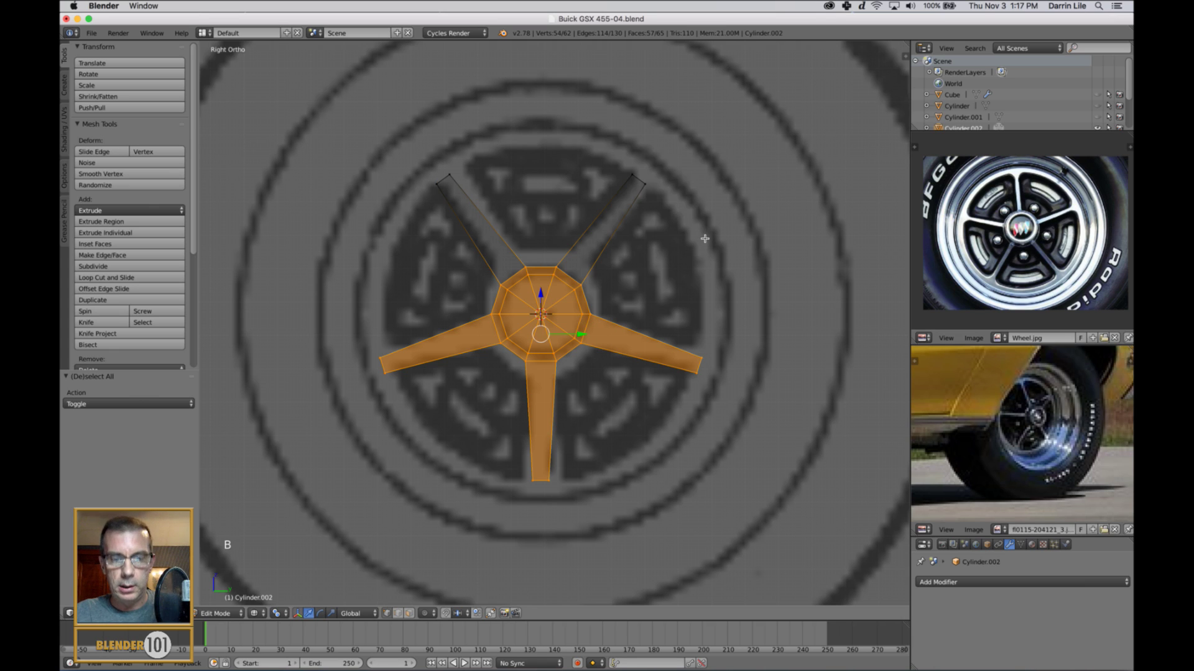
key(b)
middle_drag(682, 331, 709, 418)
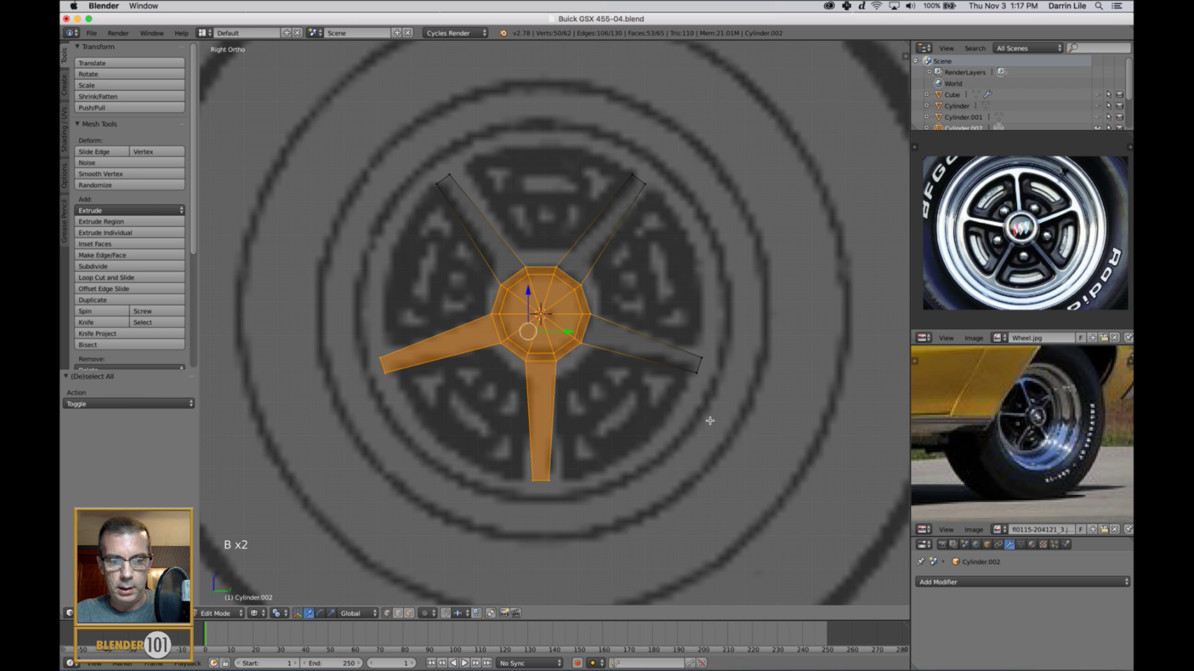
key(b)
middle_drag(601, 532, 600, 532)
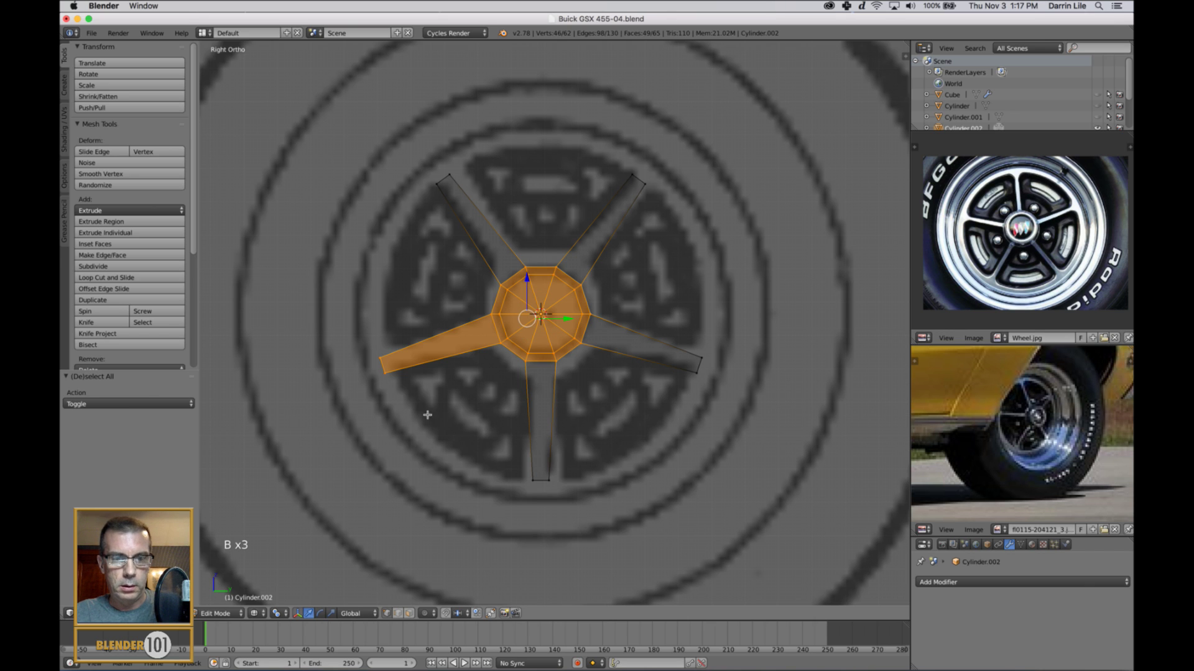
key(b)
middle_drag(357, 344, 625, 355)
drag(664, 326, 651, 332)
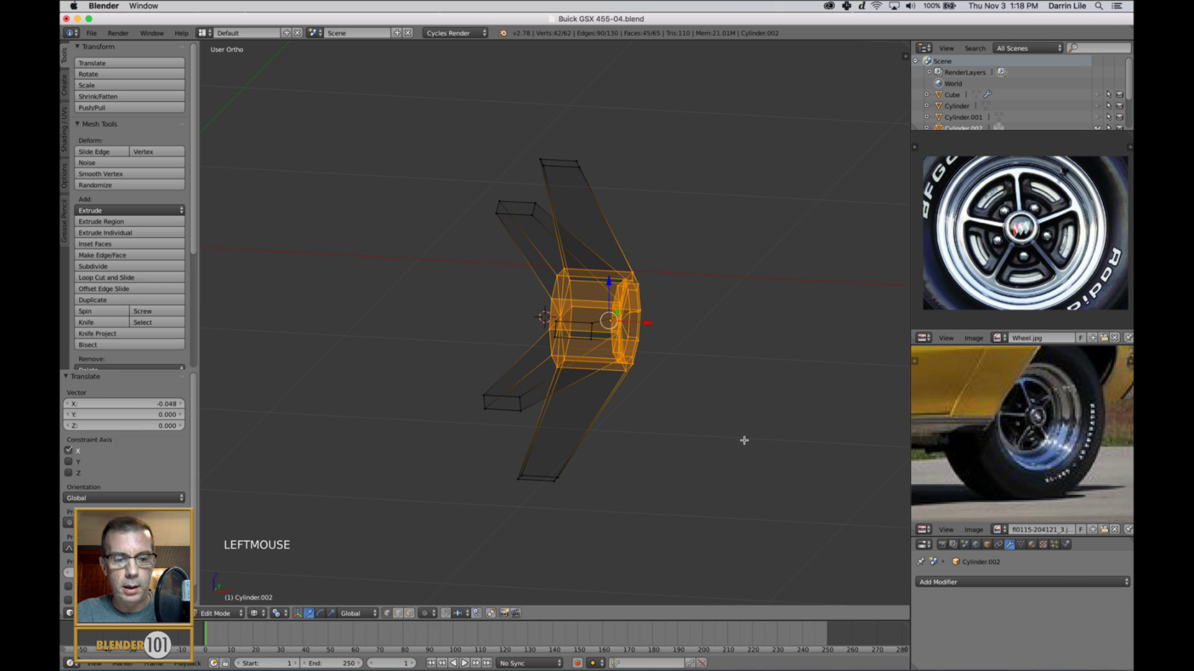
Step: Return to Object Mode, unhide all objects in solid shading and clear the selection to check the wheel
key(a)
key(Tab)
scroll(743, 437, down, 3)
middle_drag(743, 437, 699, 434)
key(alt+h)
key(z)
key(a)
scroll(702, 431, up, 3)
scroll(699, 434, down, 3)
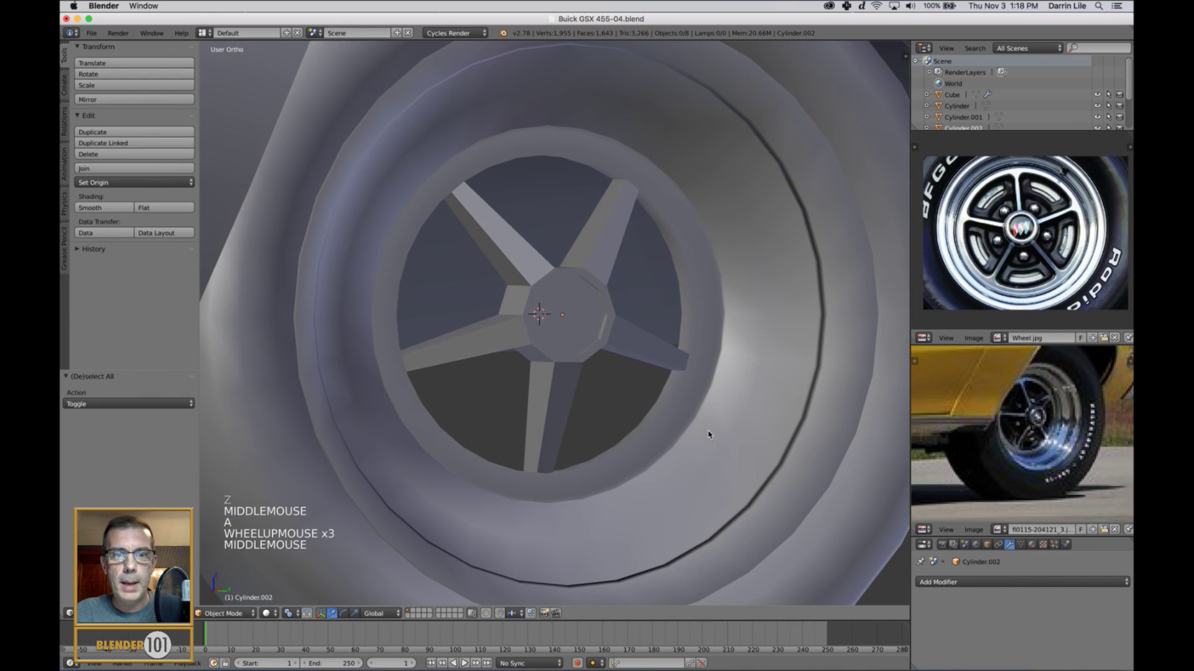
key(KP_3)
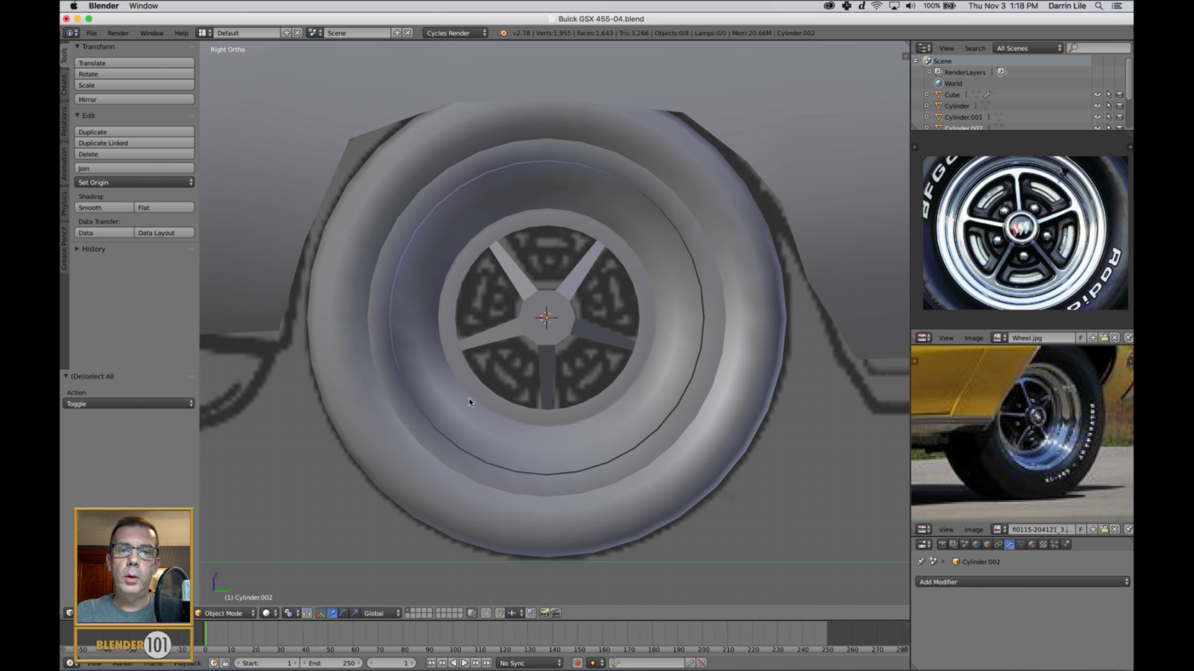
scroll(469, 402, up, 2)
middle_drag(469, 403, 899, 256)
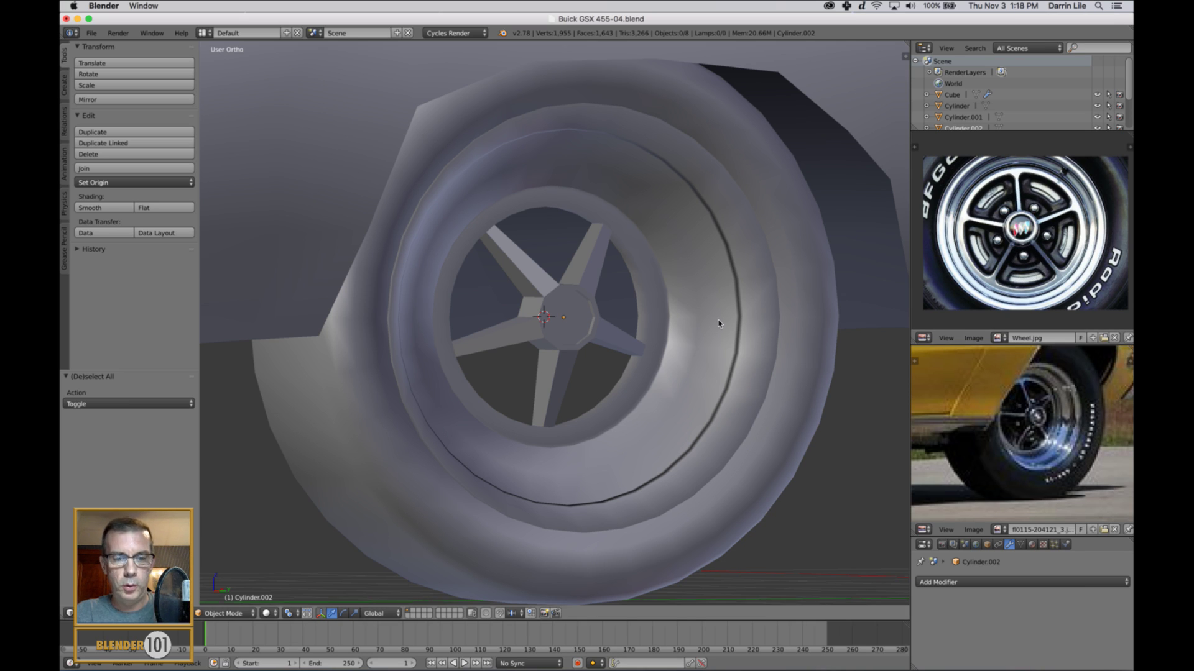
scroll(719, 321, down, 1)
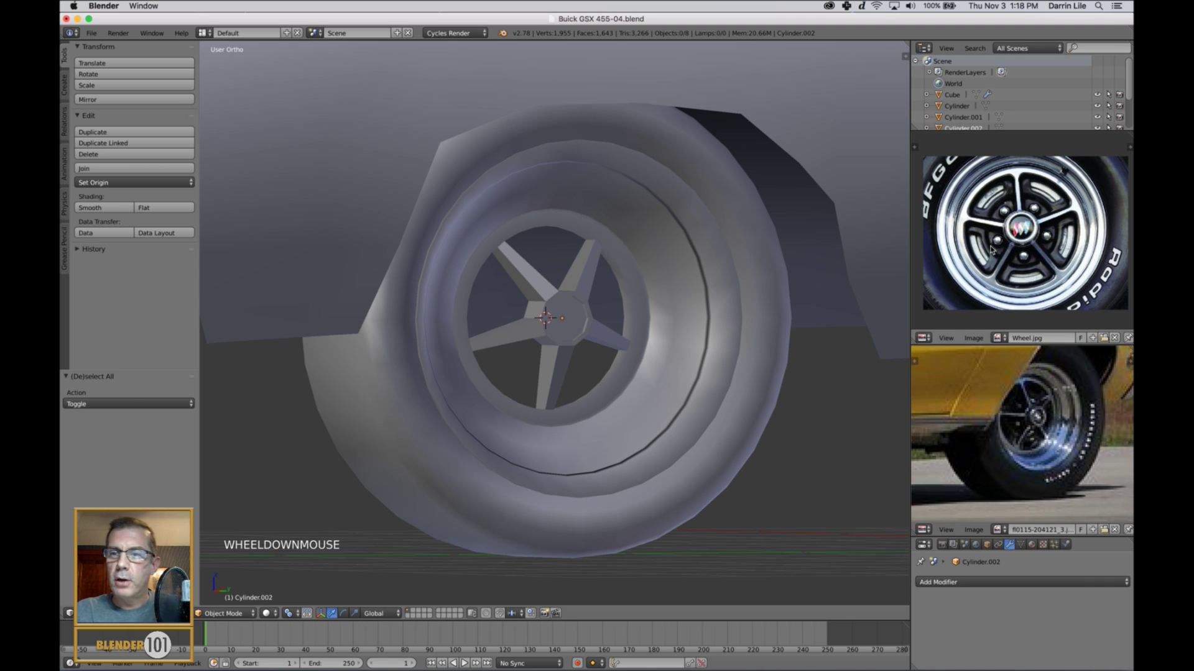
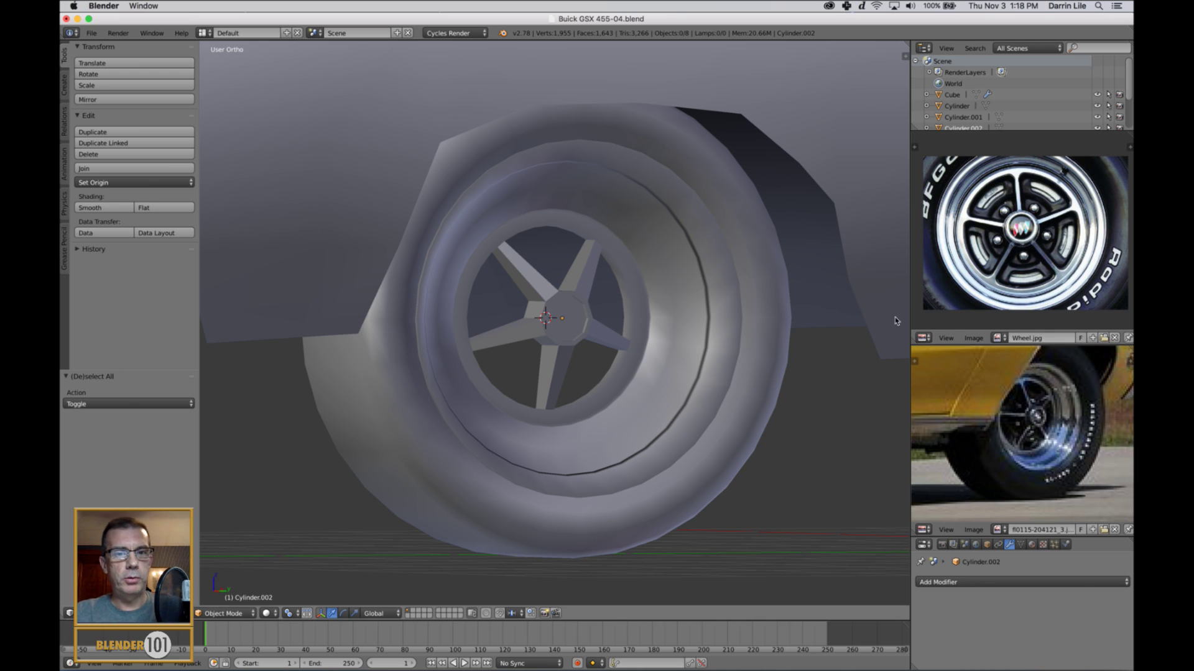
Step: Add a cylinder at the wheel centre and set its vertices to 15
click(65, 87)
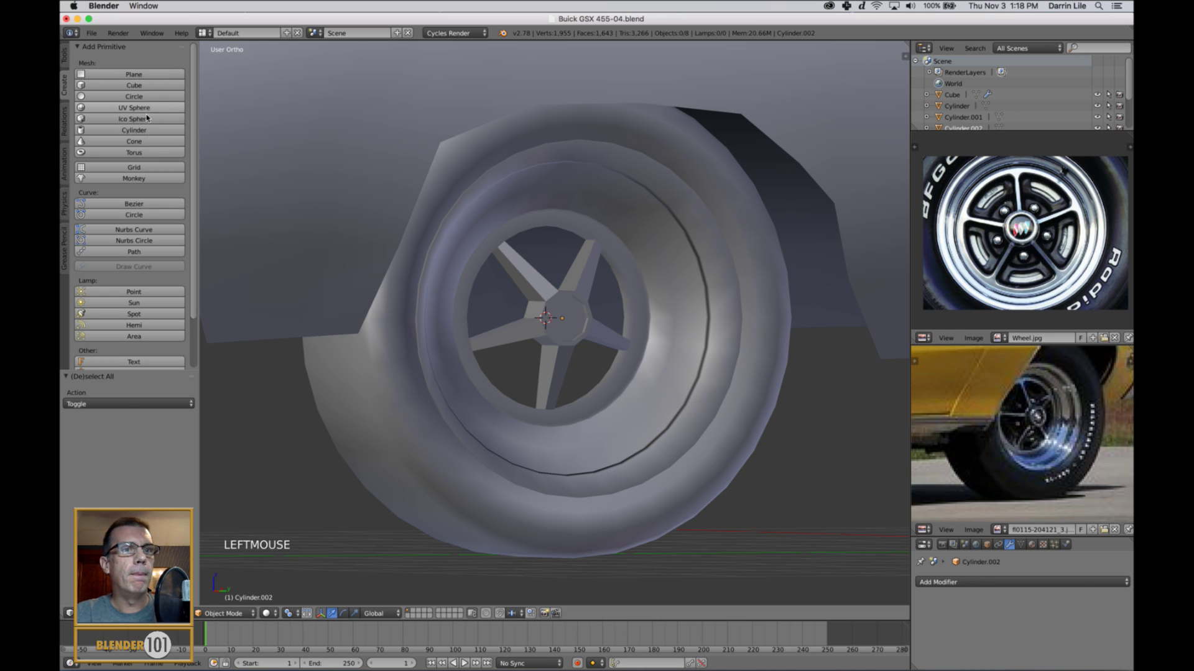
click(134, 130)
scroll(608, 290, down, 5)
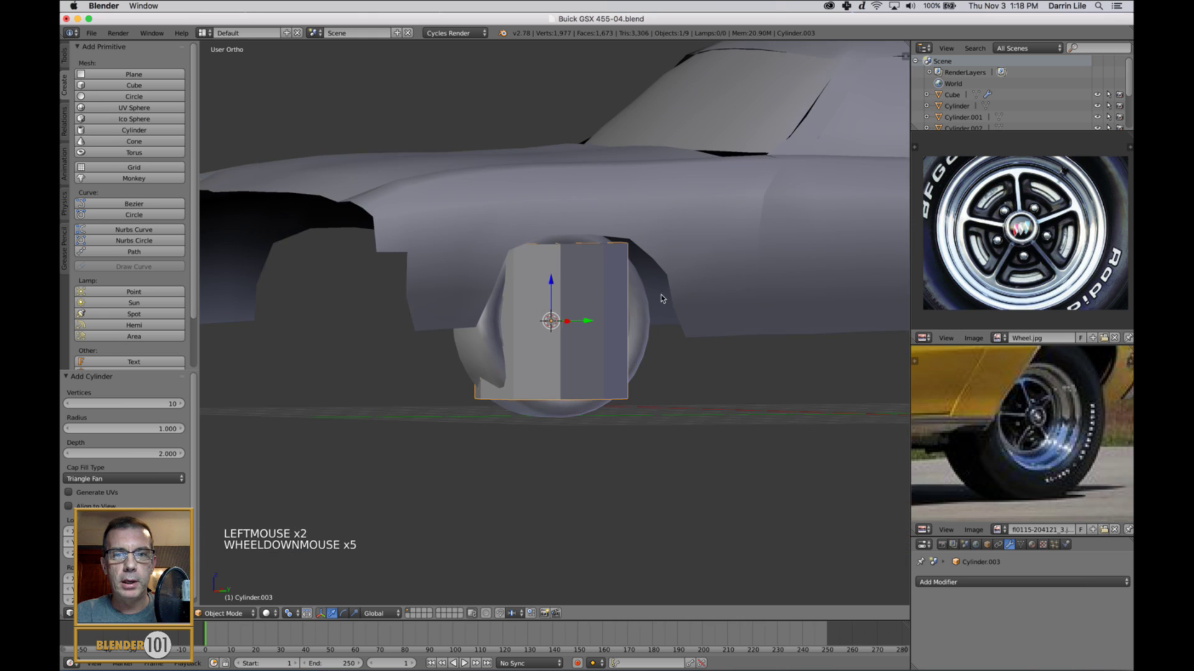
middle_drag(663, 298, 311, 394)
click(192, 413)
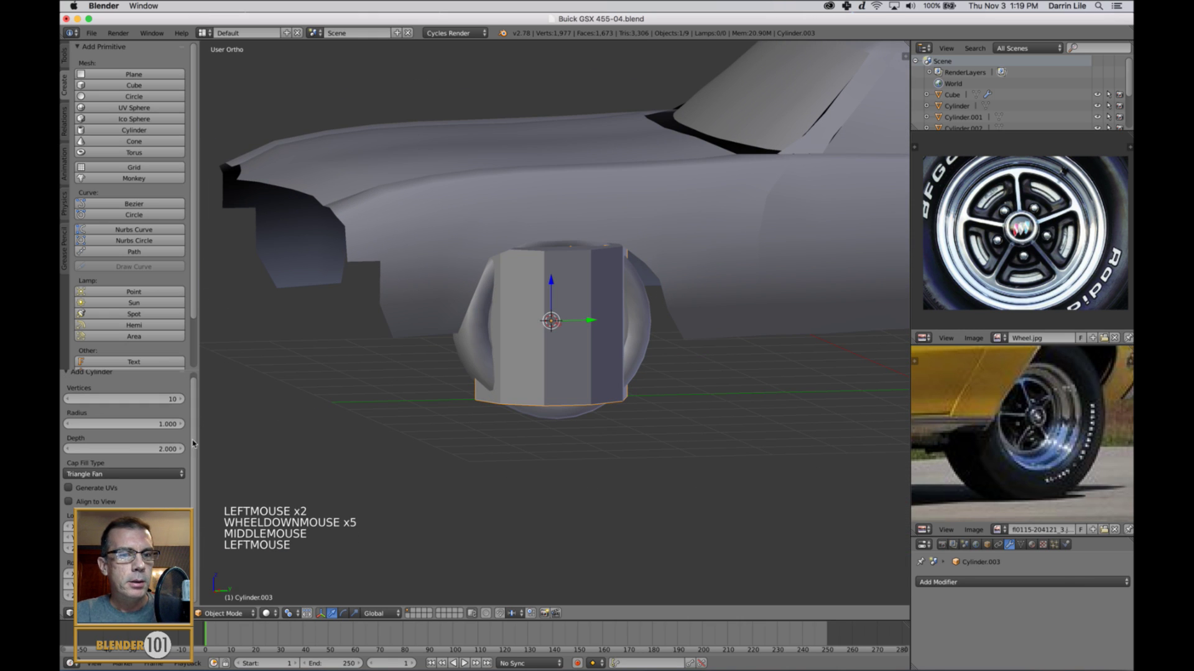
click(195, 411)
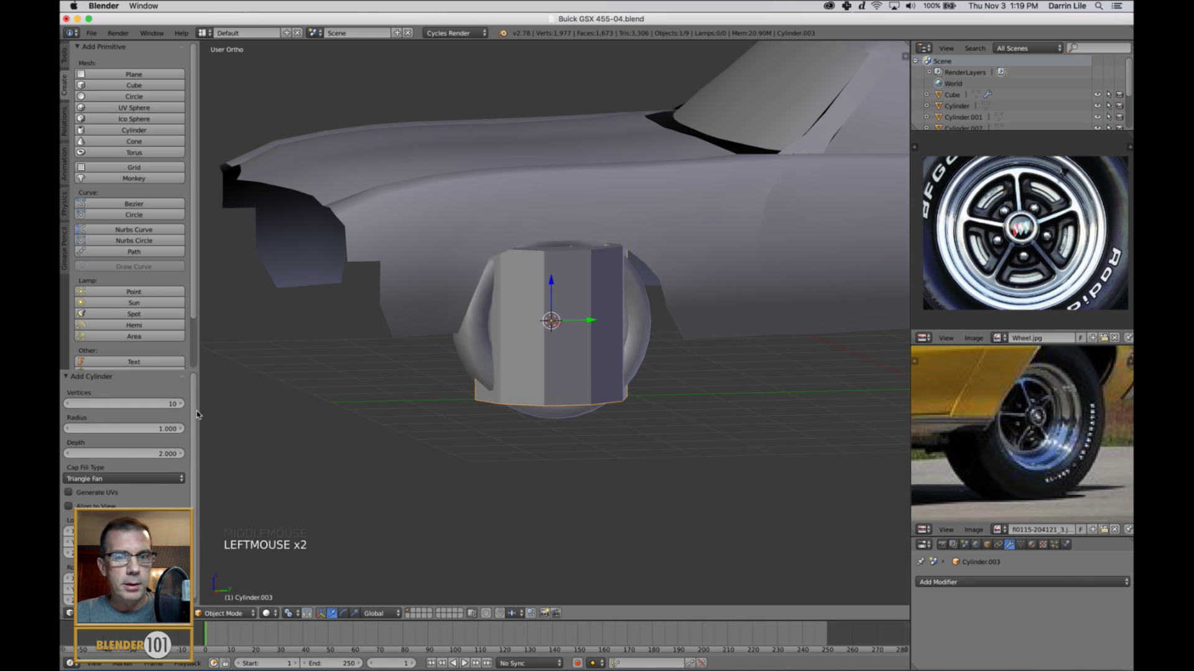
click(139, 406)
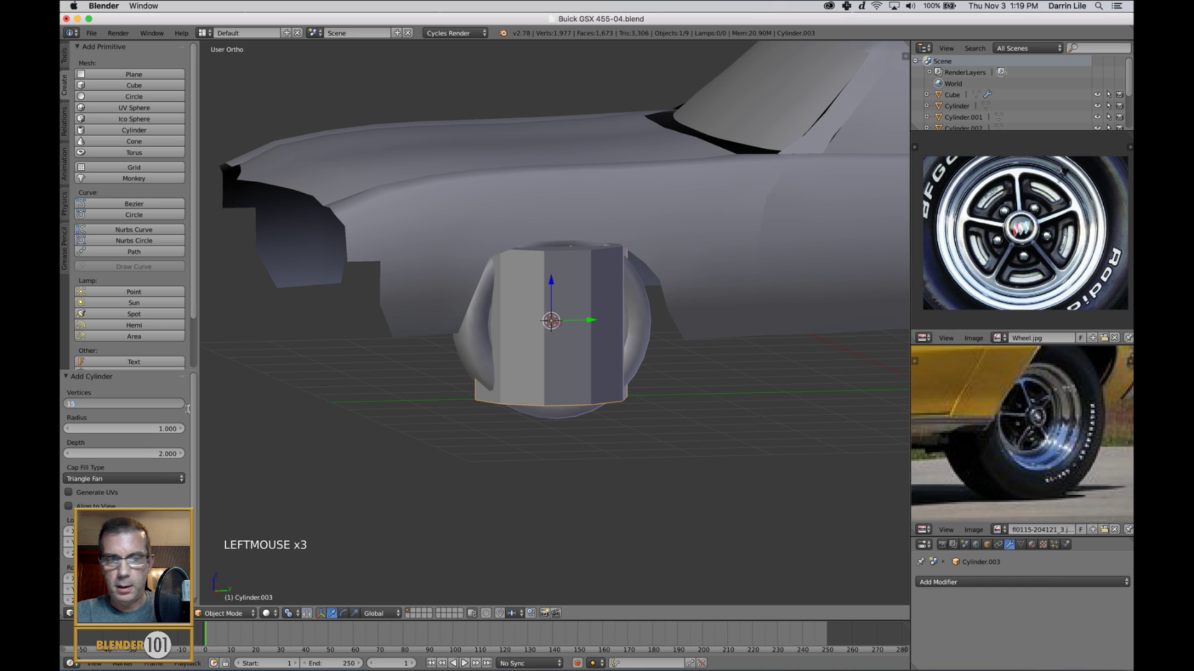
key(Return)
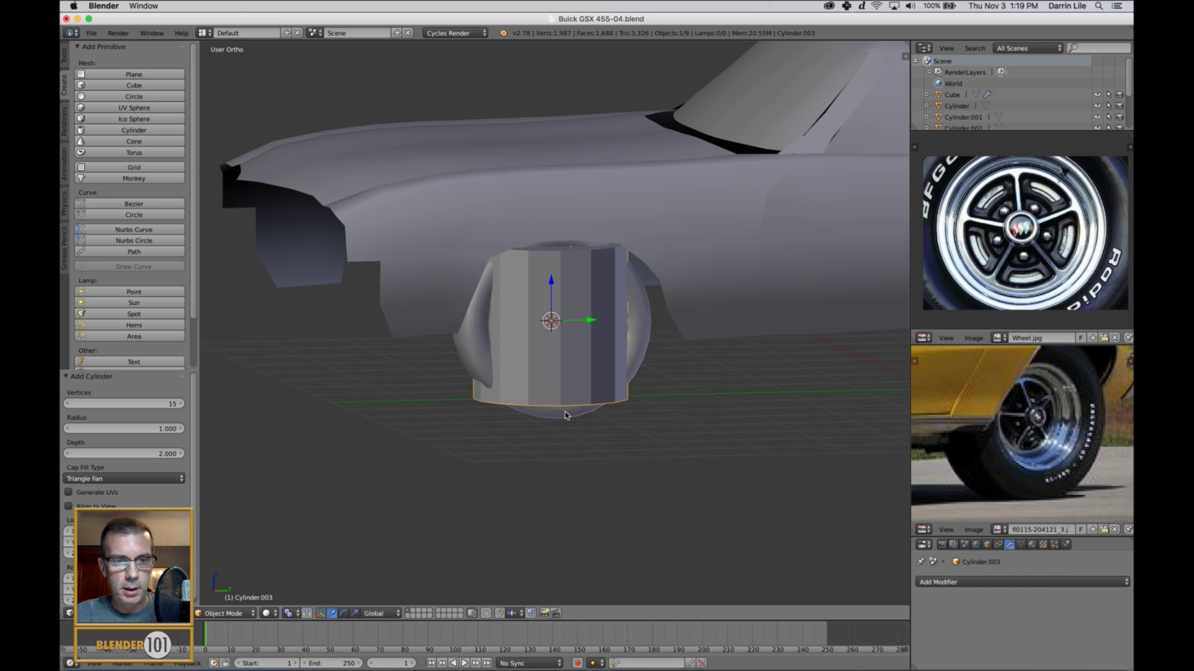
Step: Isolate the new cylinder by hiding all other objects and open its mesh in Edit Mode
shift+middle_drag(655, 392, 620, 366)
key(shift+h)
scroll(617, 407, up, 2)
key(Tab)
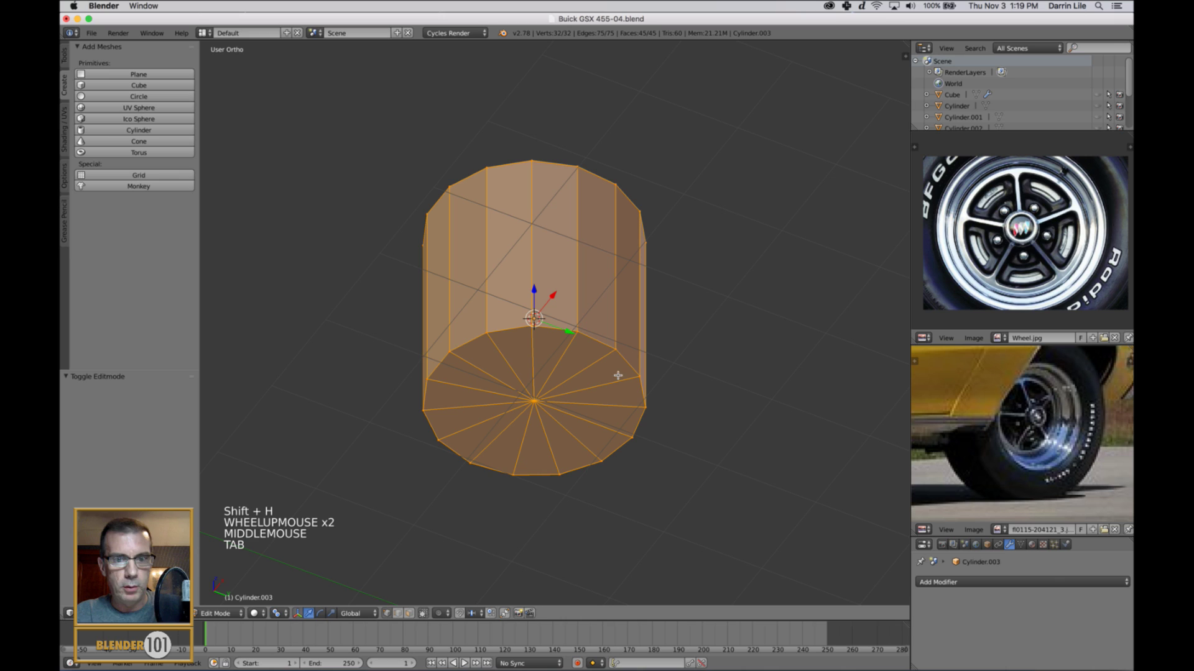
Step: Delete the fifteen faces of the cylinder's bottom cap in face select mode and return to Object Mode
key(ctrl+Tab)
click(581, 415)
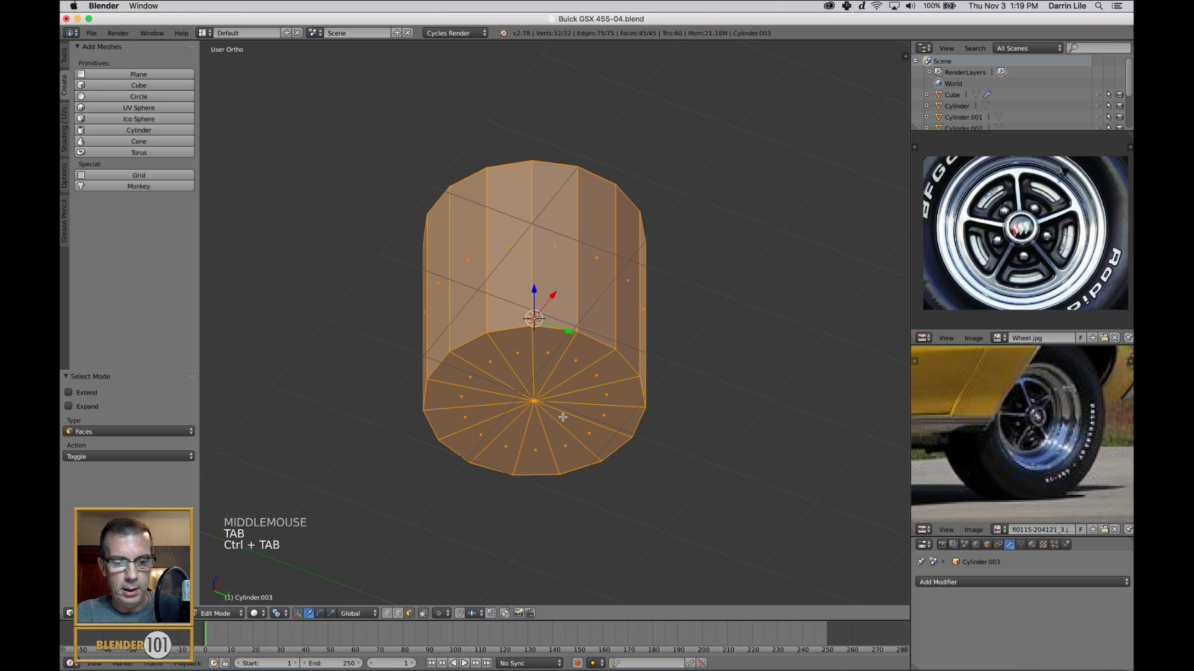
key(a)
key(c)
mouse_move(547, 393)
mouse_down()
mouse_move(520, 382)
mouse_move(538, 418)
mouse_up()
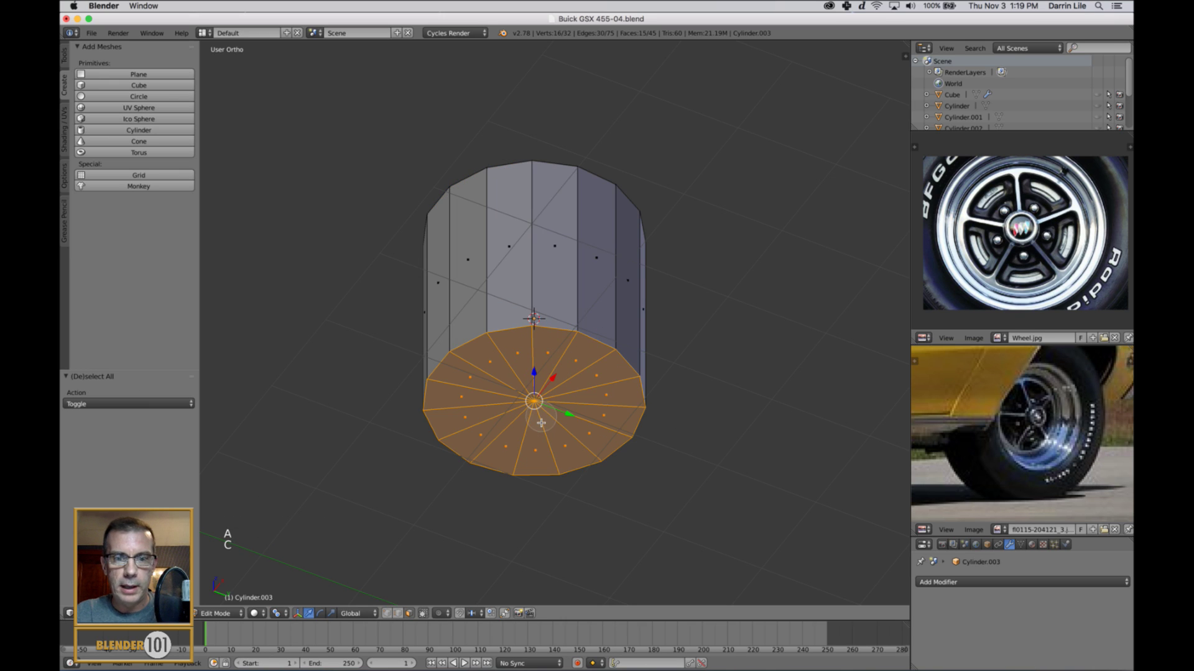
right_click(540, 417)
key(x)
click(665, 477)
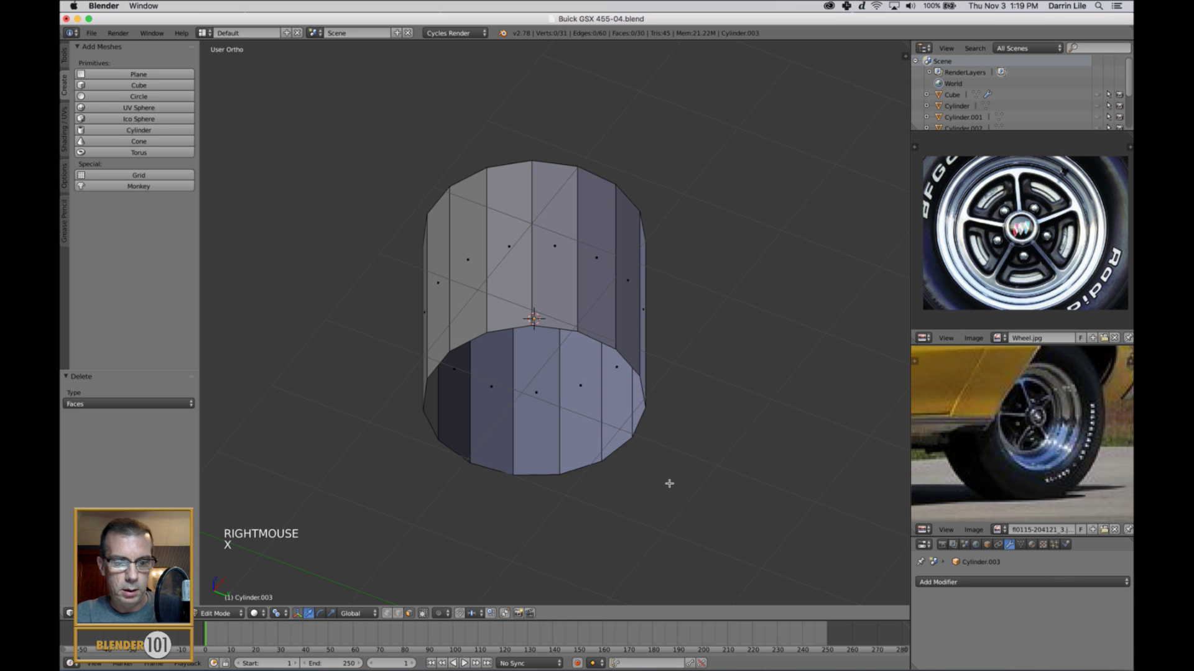
key(a)
key(Tab)
Step: Flatten the cylinder into a thin disc by scaling it to 0.073 along Z
middle_drag(674, 419, 665, 458)
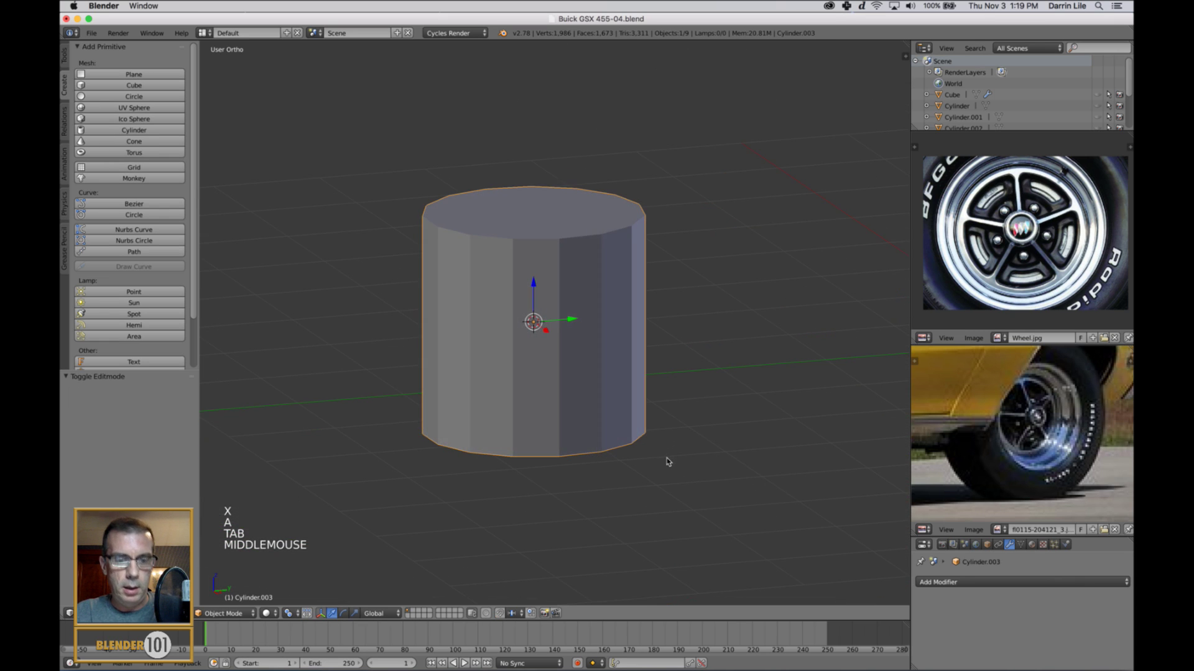
key(s)
key(z)
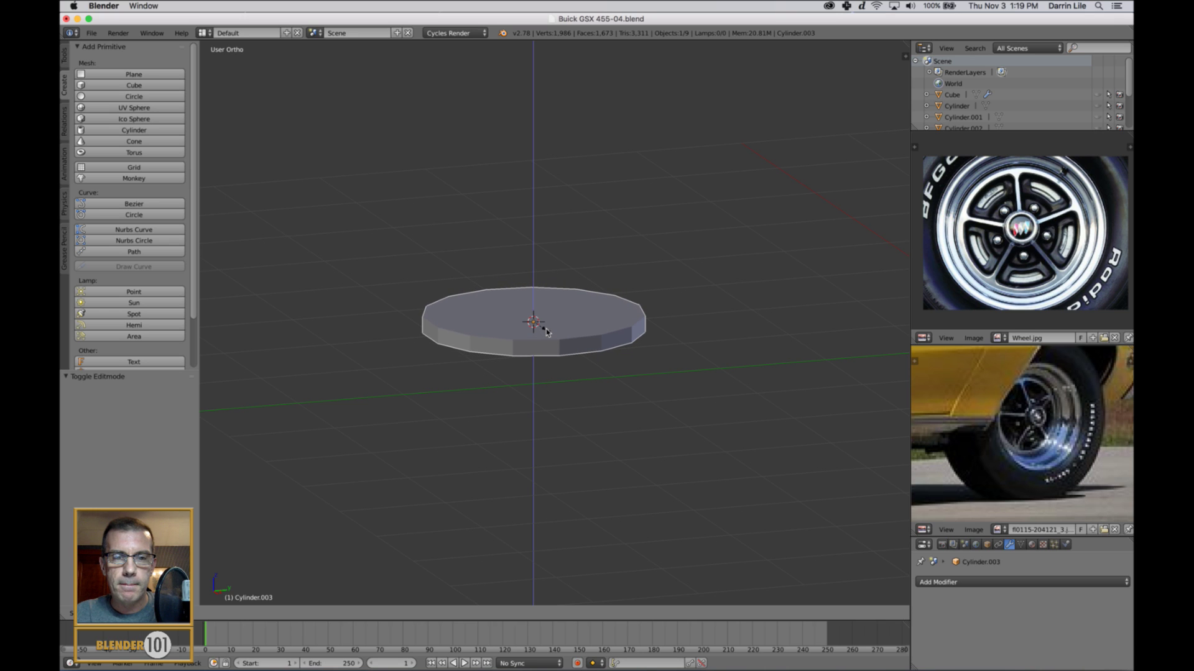
click(546, 332)
middle_drag(640, 356, 624, 415)
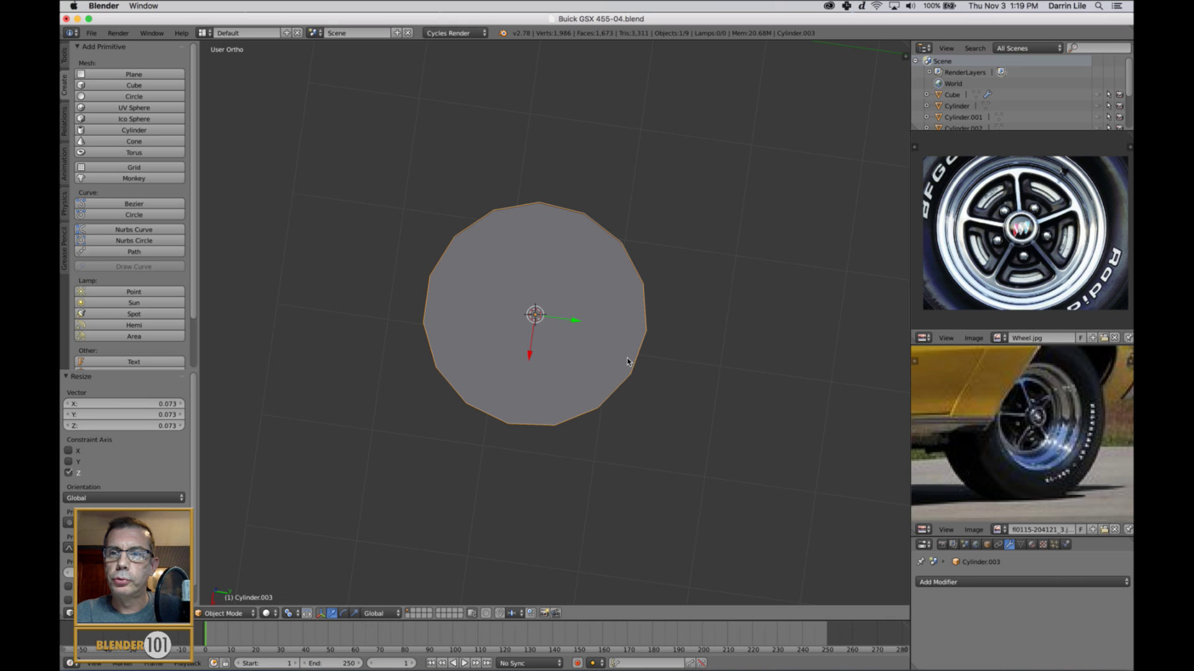
middle_drag(578, 369, 581, 368)
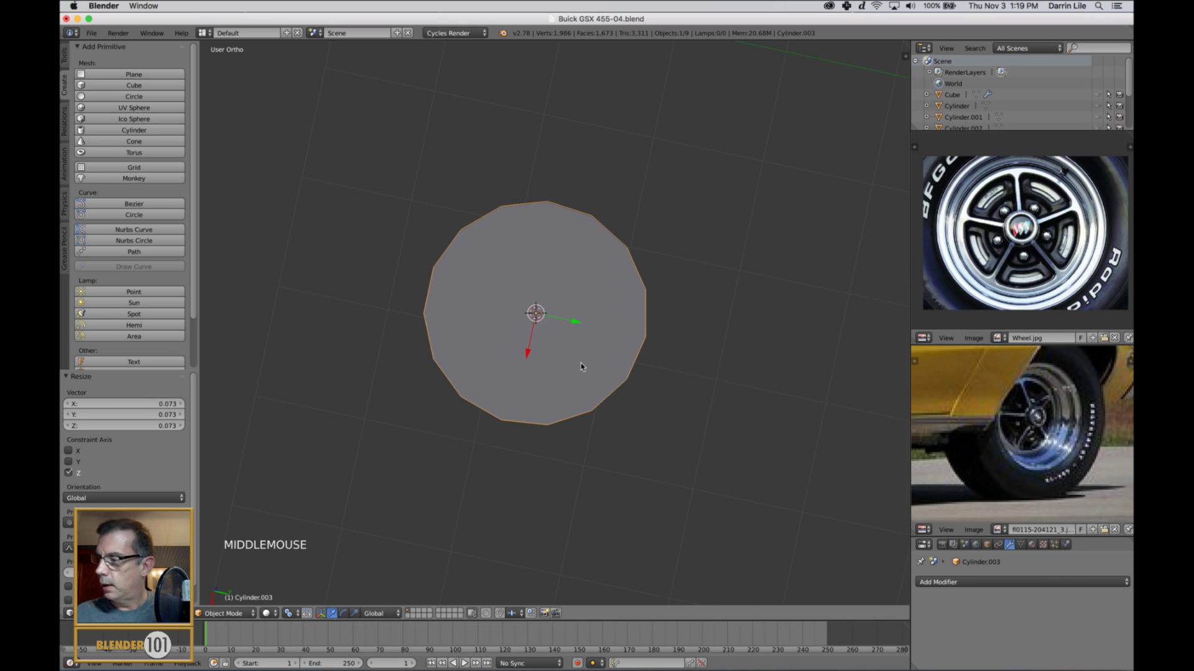
Step: Rotate the disc 90° about the Y axis so its face is square to the right side view
key(KP_3)
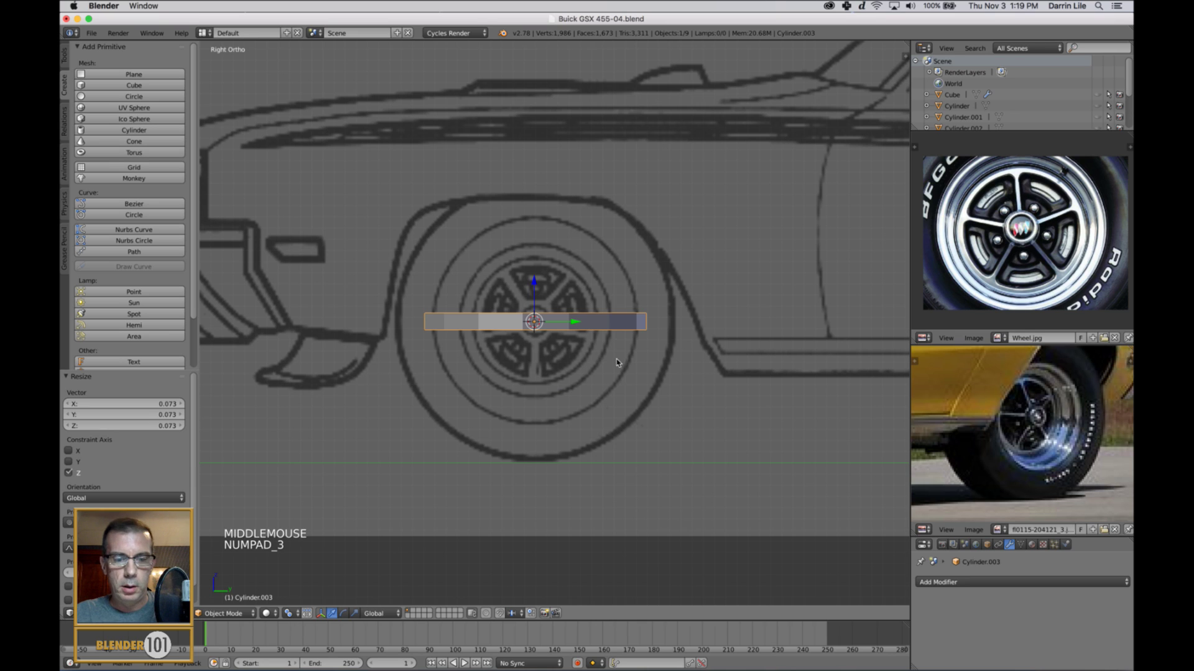
text(ry90)
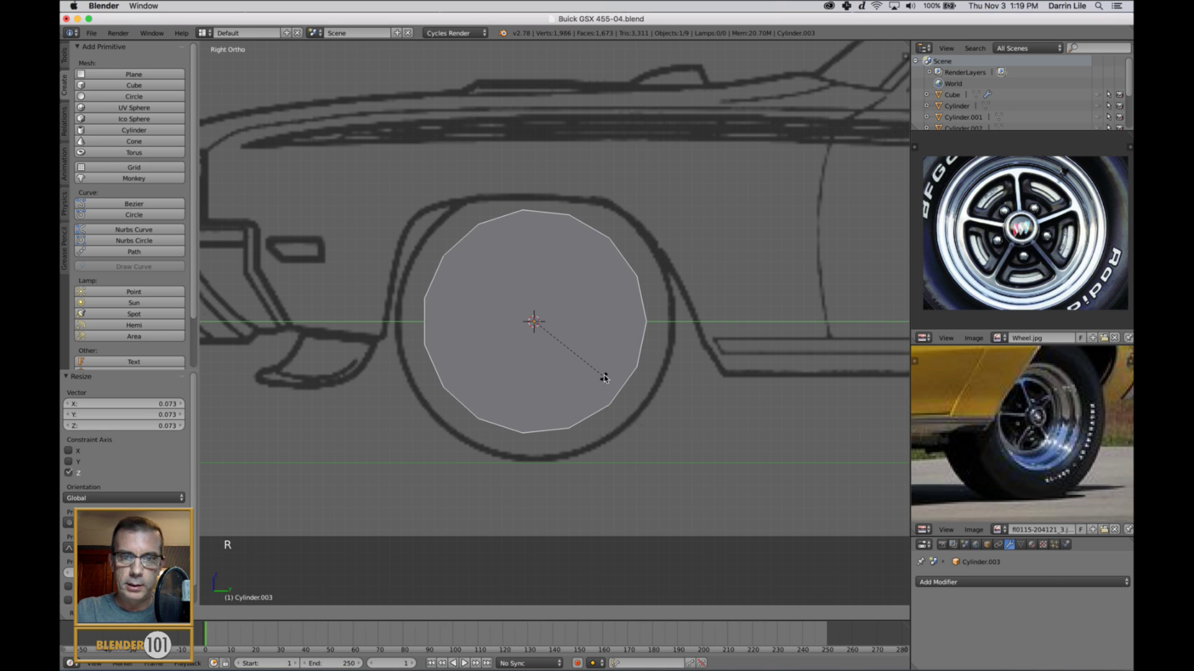
key(Return)
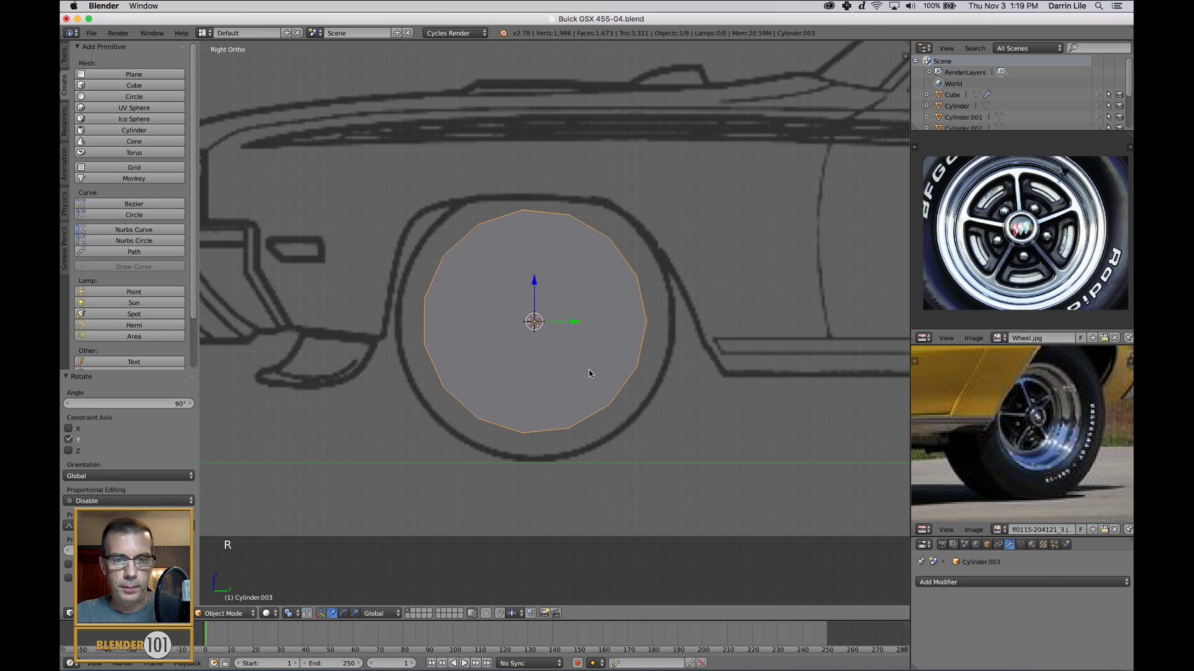
middle_drag(589, 373, 595, 378)
key(KP_3)
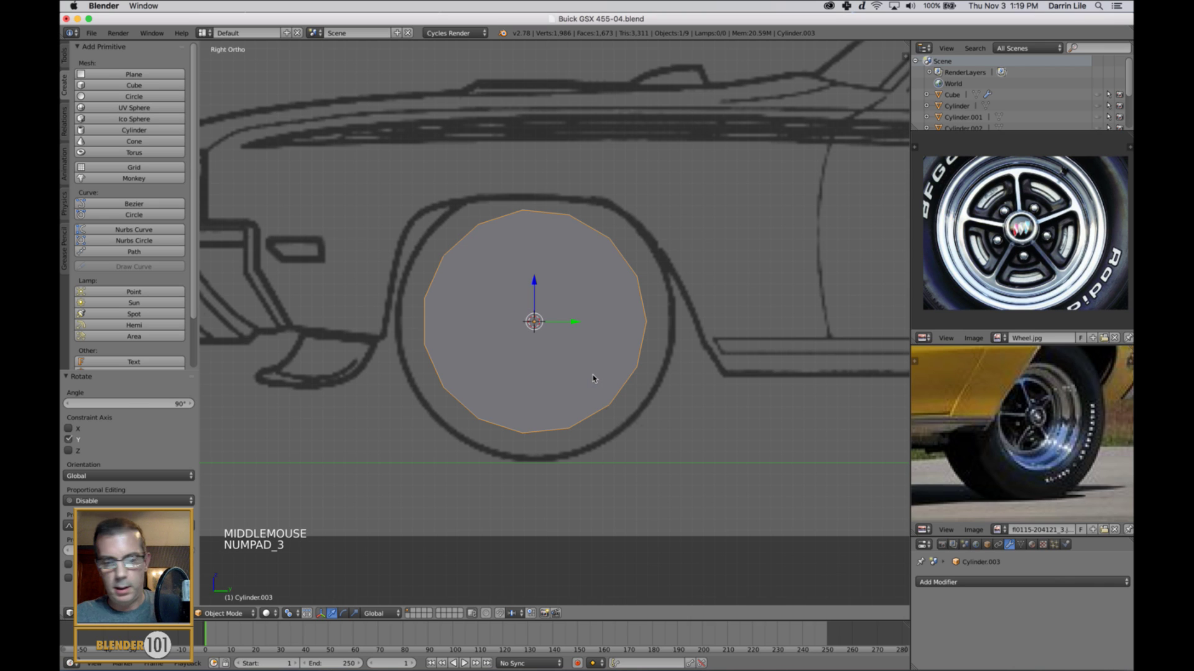
Step: Unhide all objects, reselect only the disc and scale it to 0.492 in wireframe to fit around the spokes
key(alt+h)
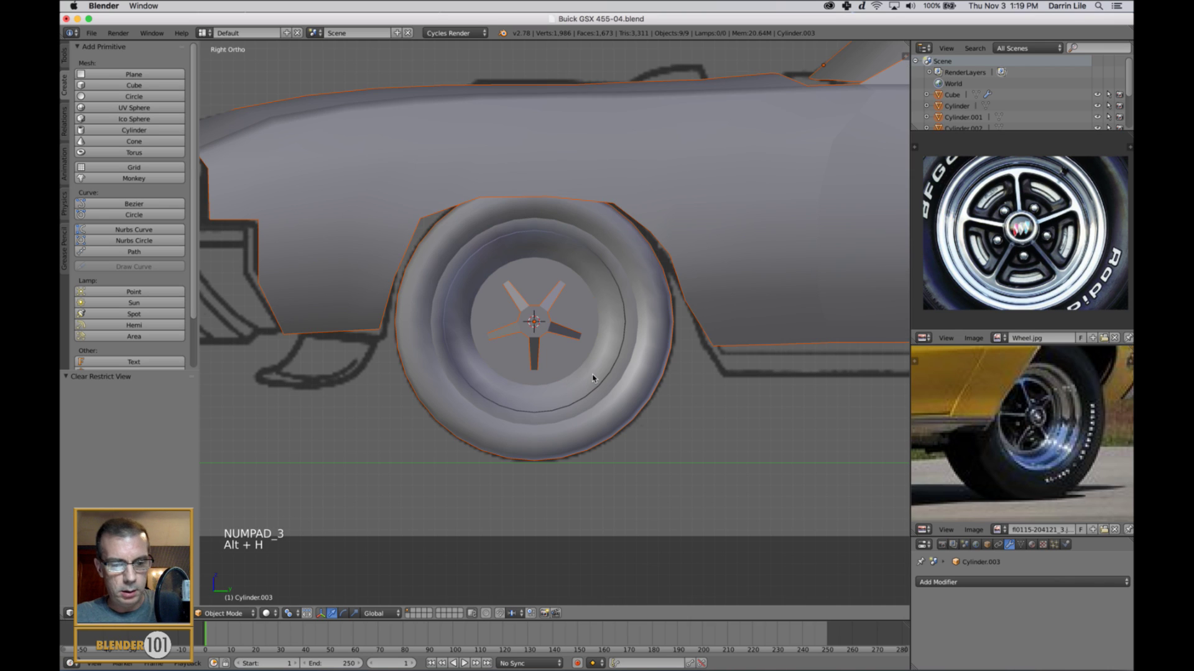
key(a)
right_click(576, 328)
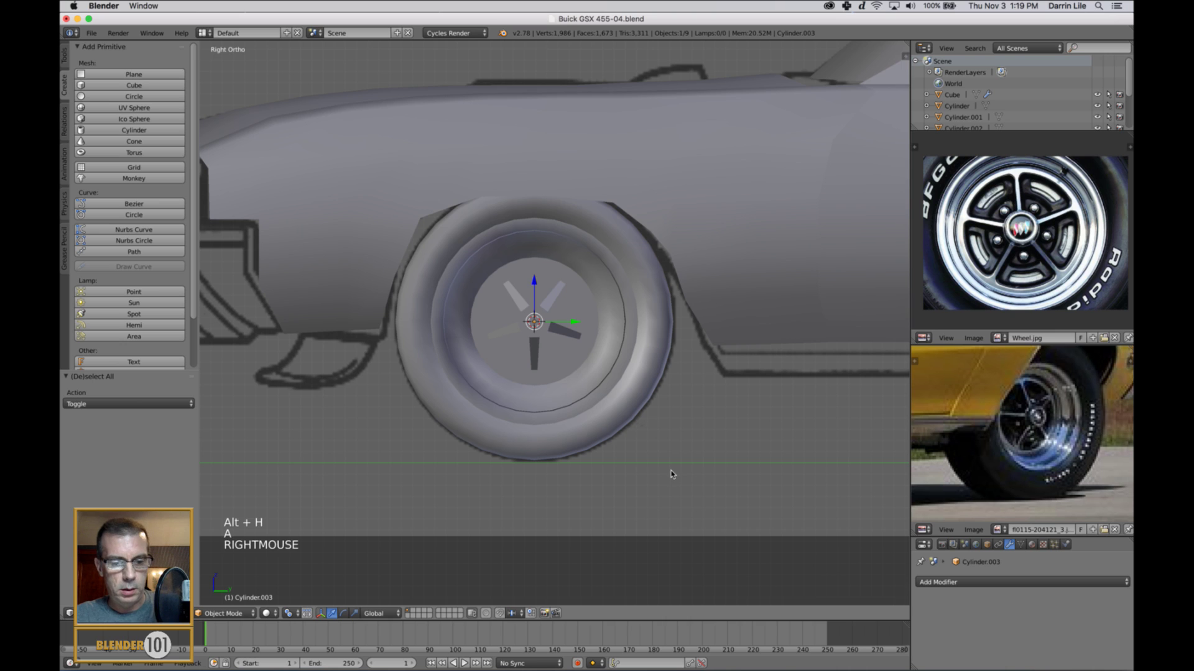
key(z)
key(s)
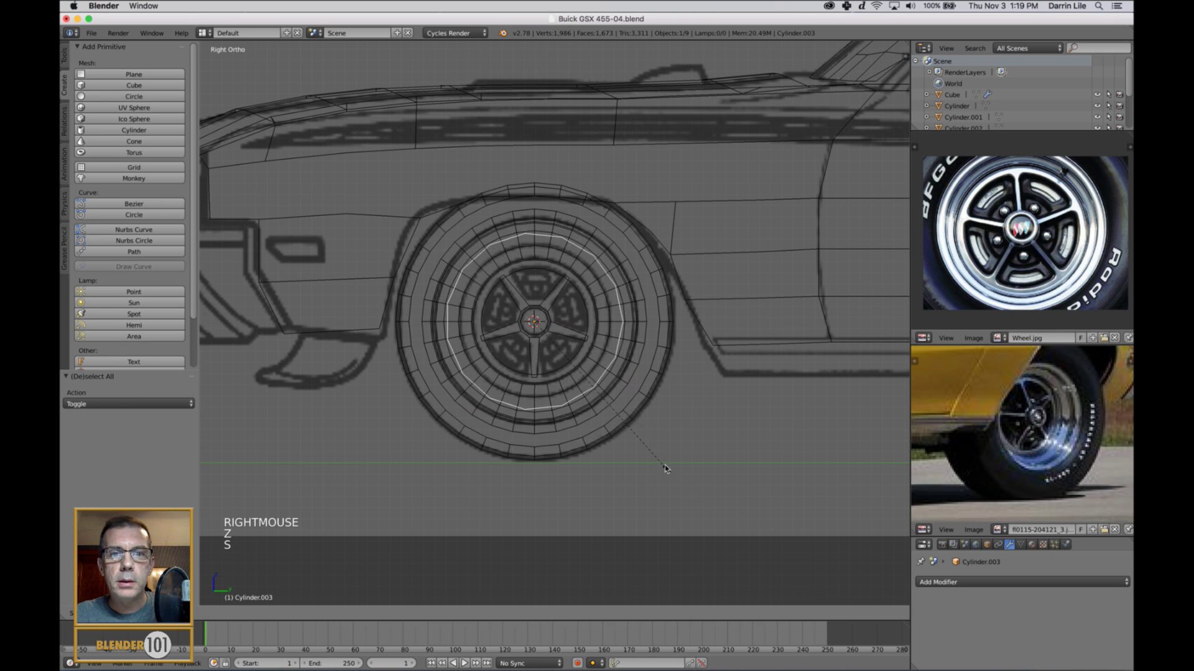
click(621, 410)
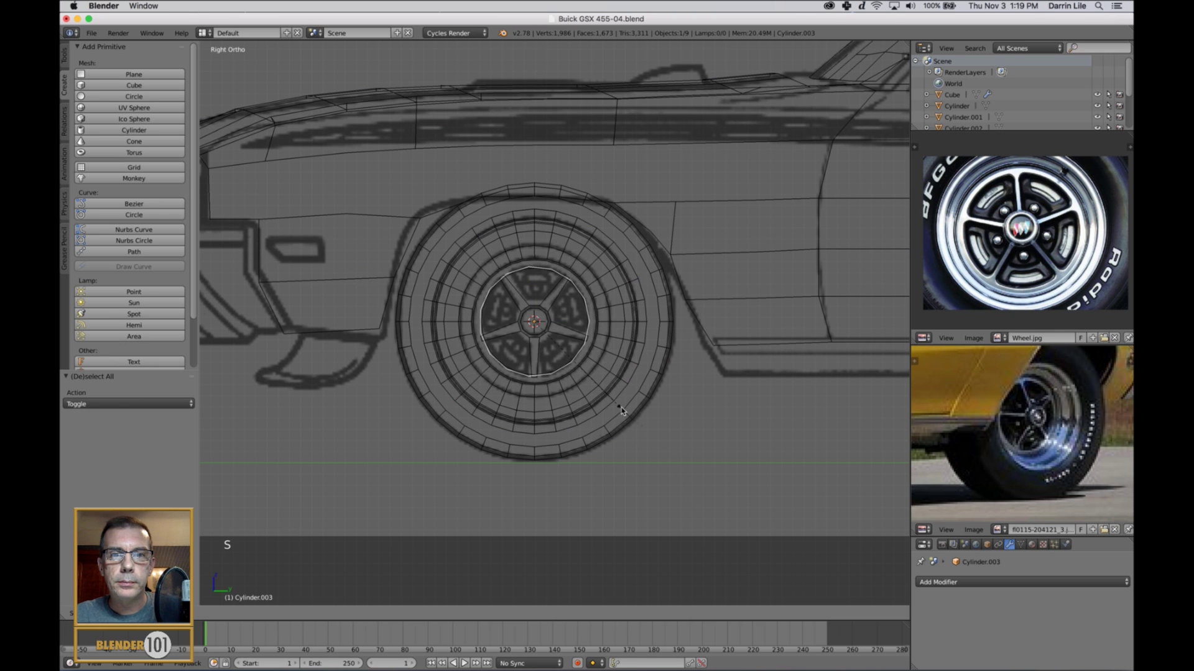
click(621, 411)
Step: Rotate the disc 6.525° in the right side view to align its segments with the spokes, and restore solid shading
scroll(622, 401, up, 3)
shift+middle_drag(615, 373, 641, 370)
scroll(618, 384, up, 1)
scroll(618, 385, up, 1)
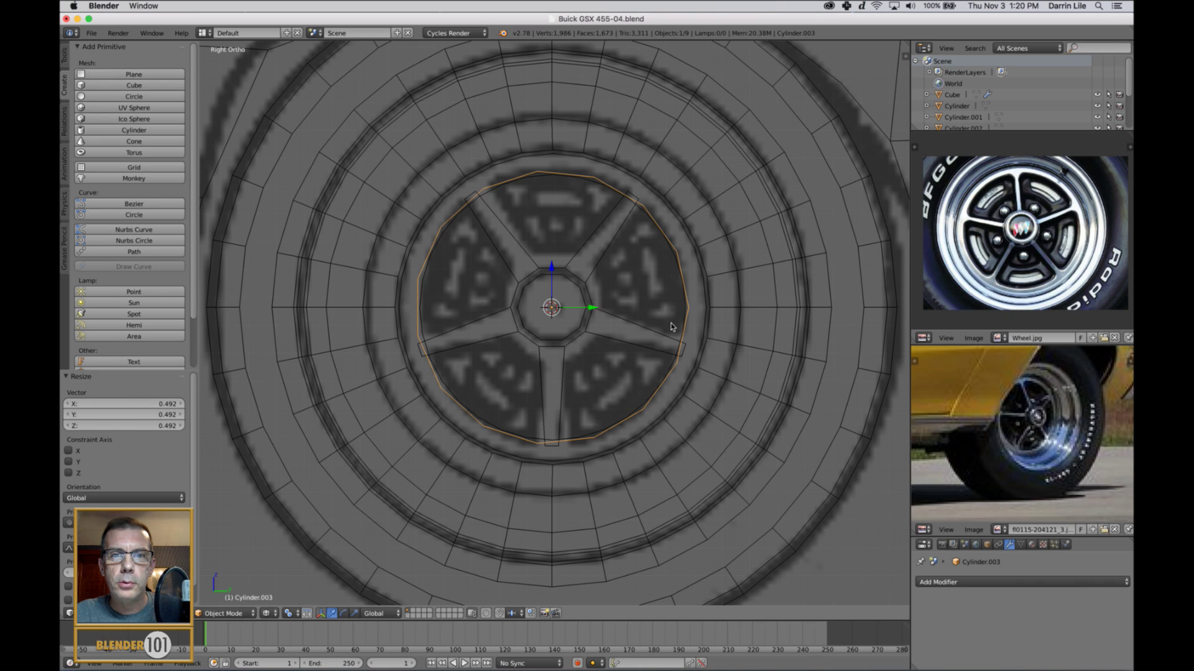
key(r)
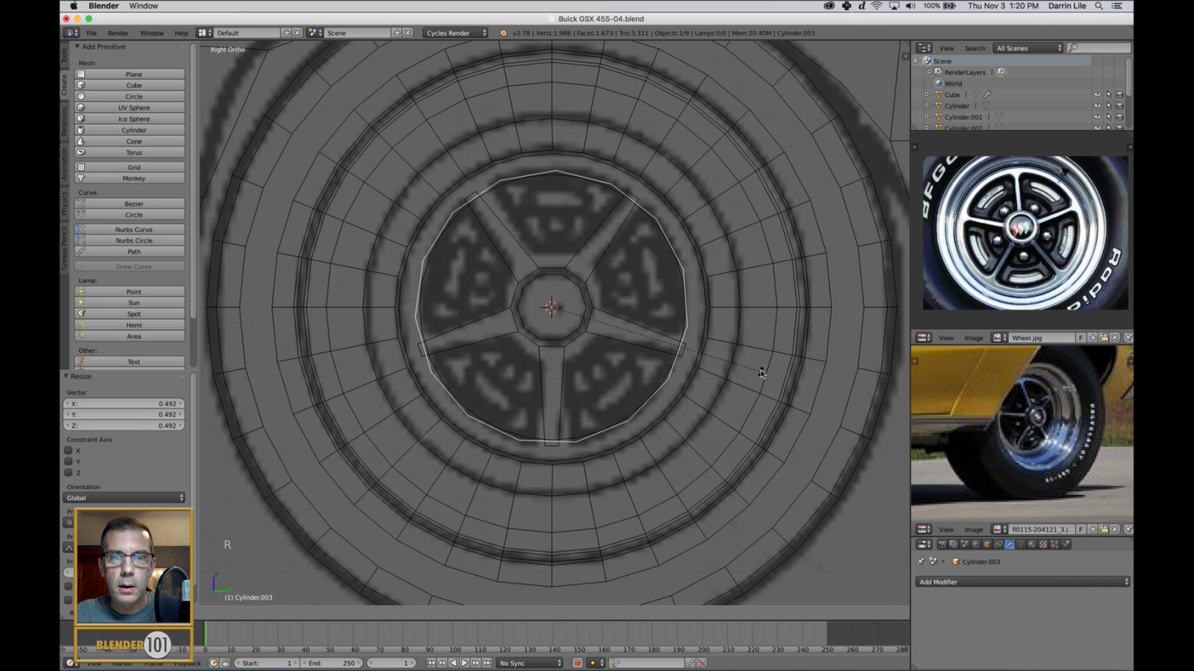
click(761, 367)
key(z)
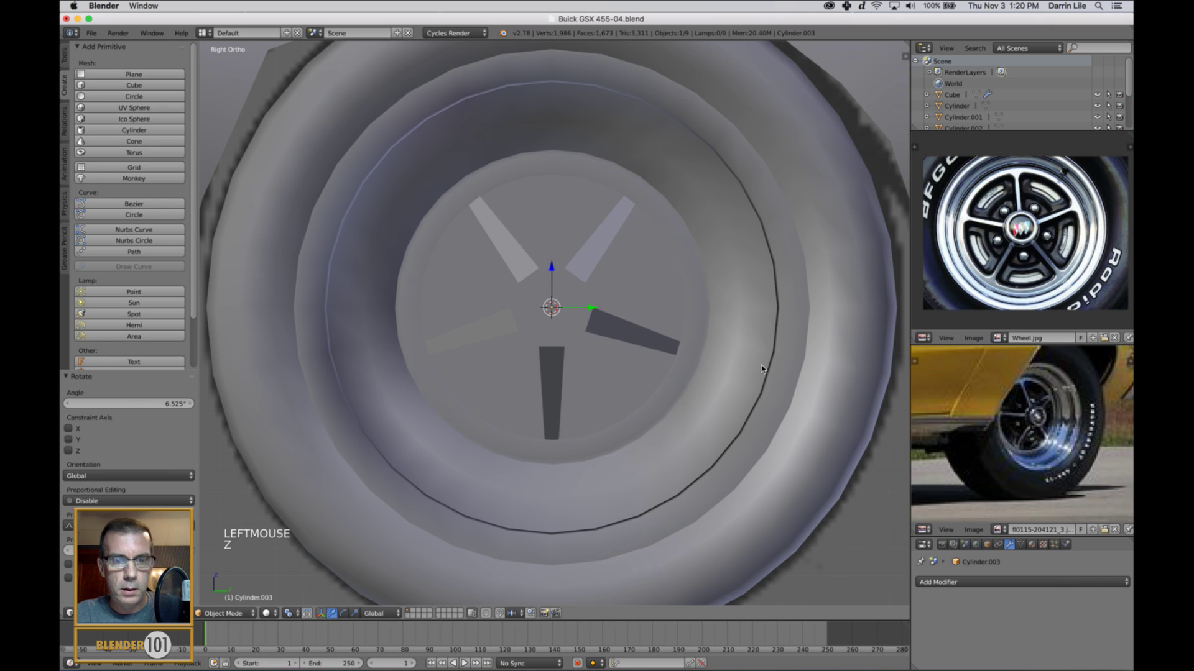
key(Tab)
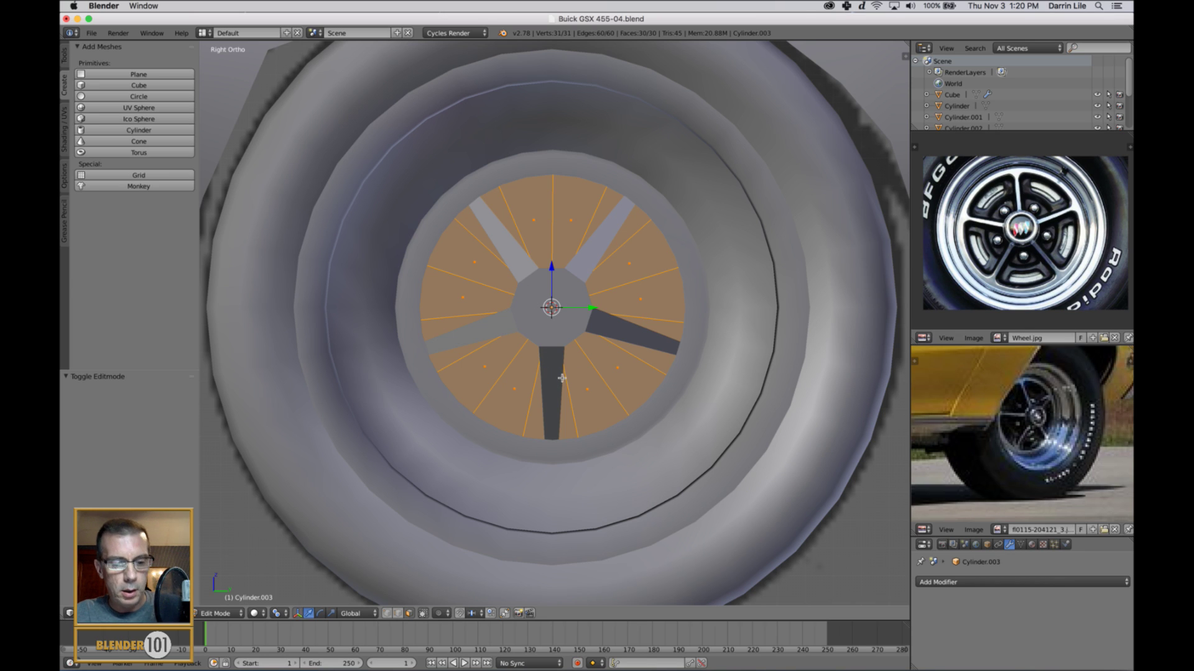
key(ctrl+r)
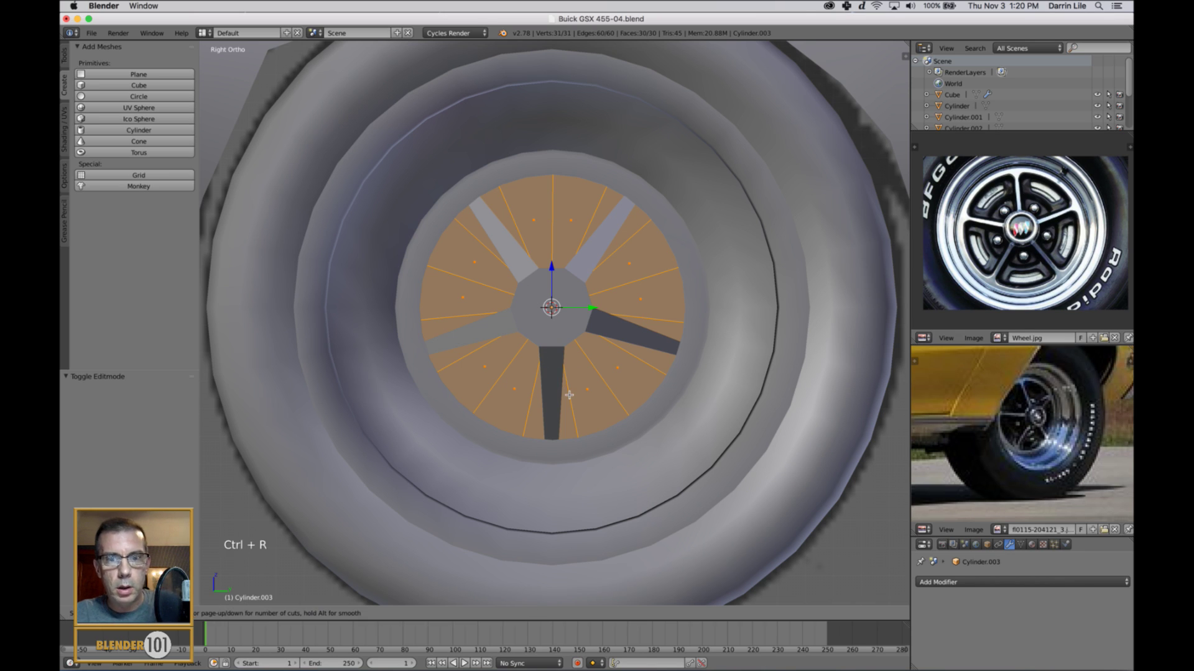
right_click(597, 326)
right_click(628, 297)
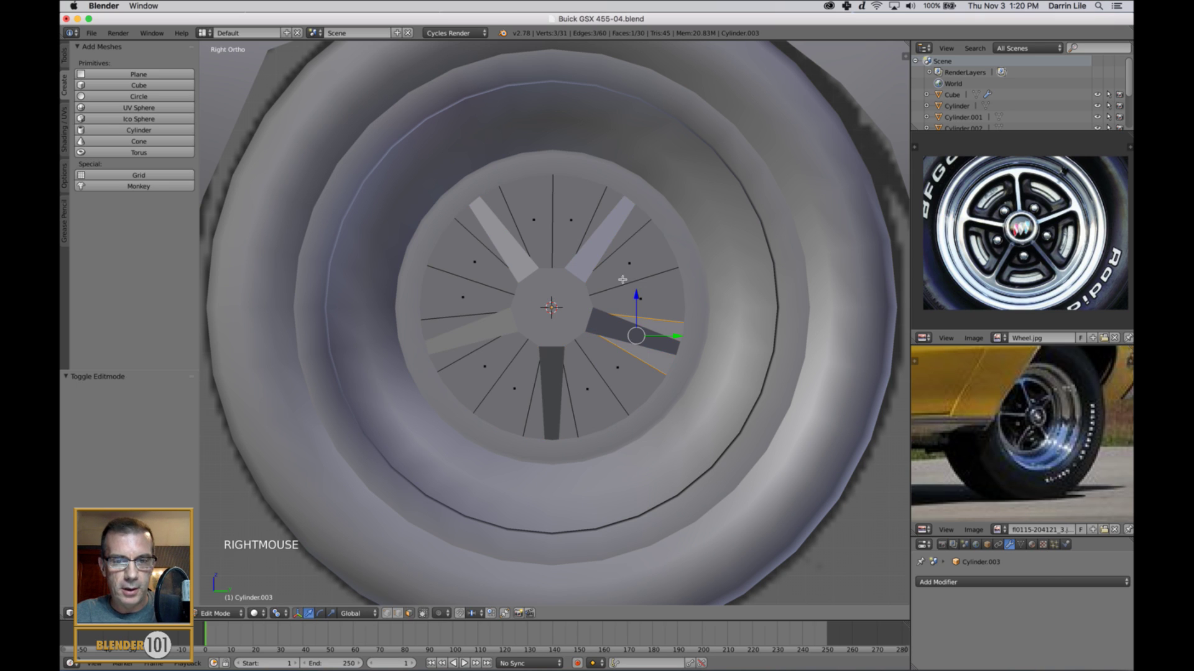
Step: Clear the disc's face selection, return to Object Mode and isolate the disc by hiding all other objects
key(a)
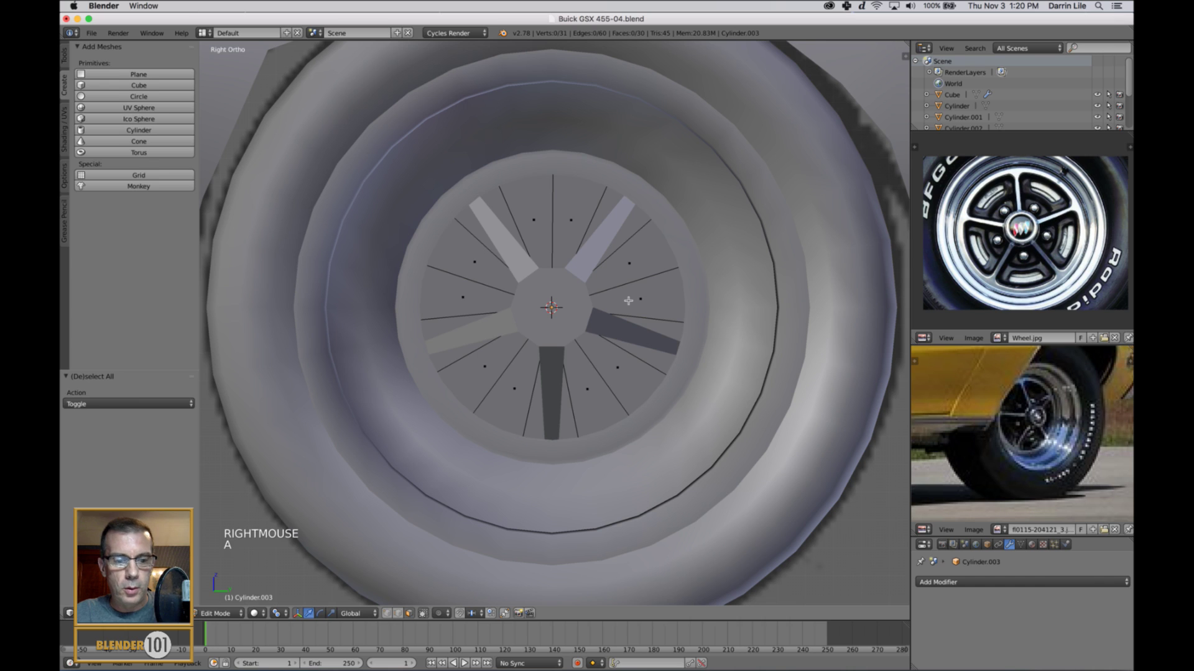
key(Tab)
scroll(627, 296, down, 3)
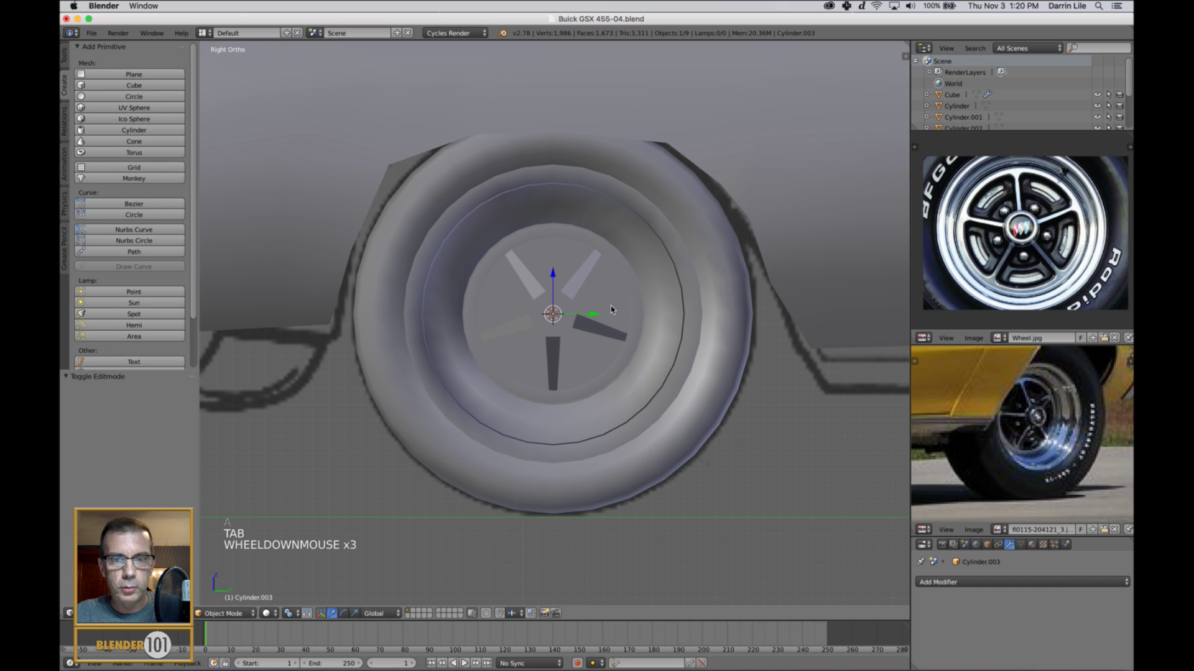
right_click(611, 309)
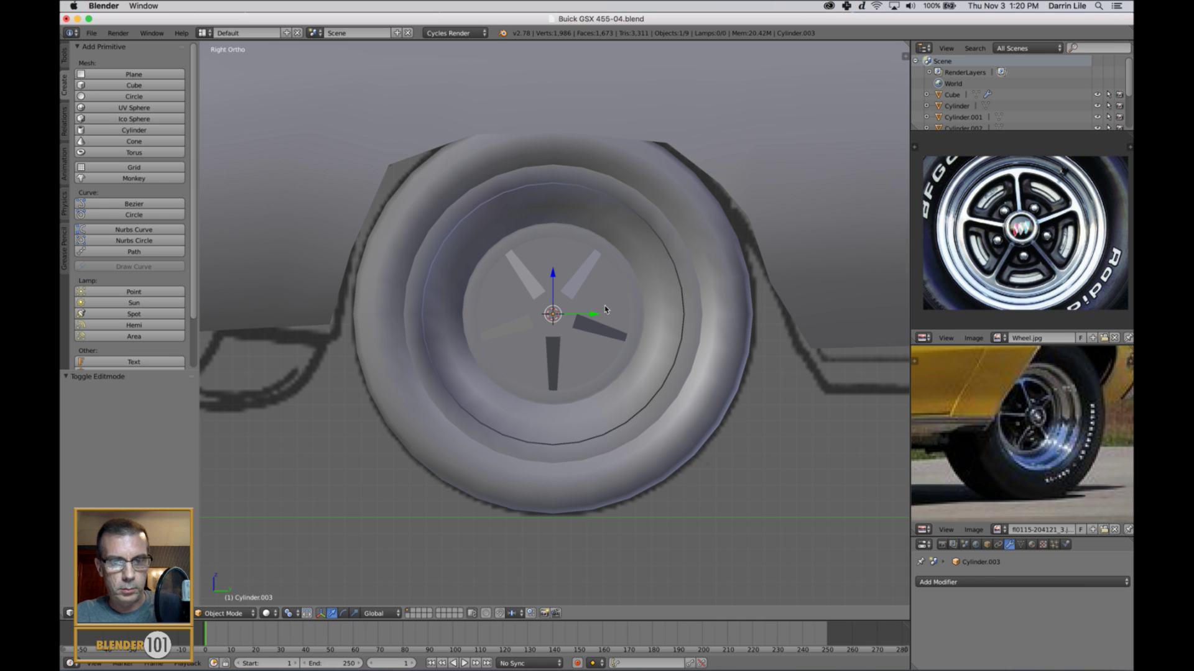
key(z)
key(shift+h)
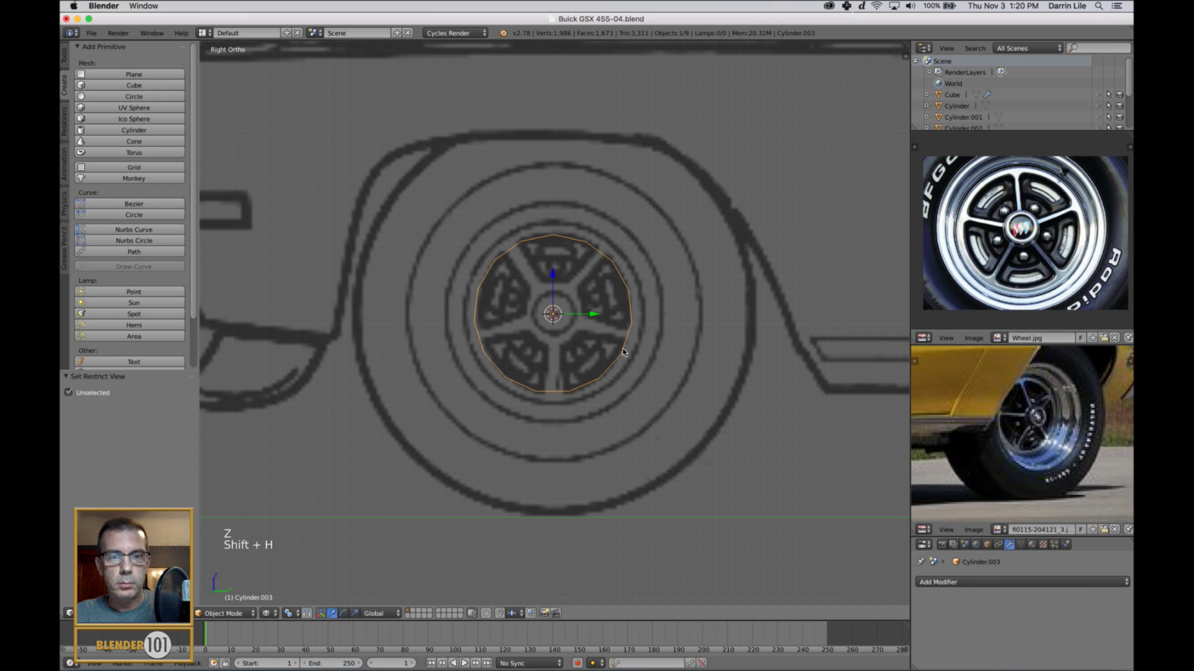
key(z)
scroll(612, 345, up, 4)
Step: Select the disc's fifteen front faces in Edit Mode, extrude them in place and scale them to 0.903
key(Tab)
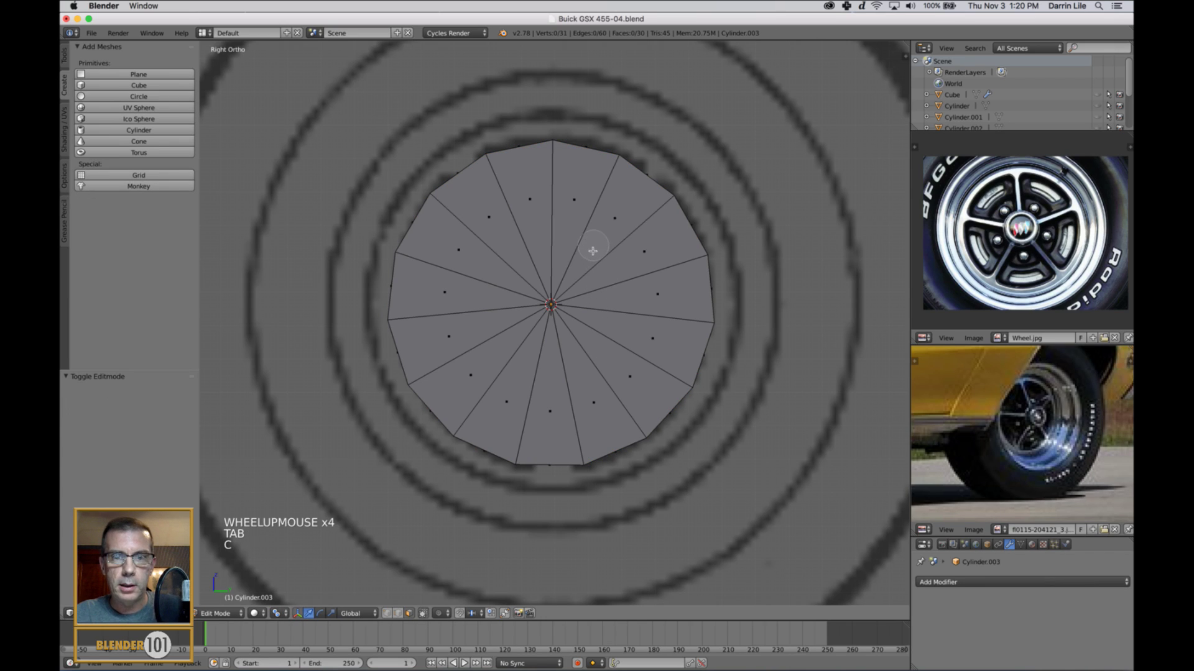
key(c)
mouse_move(591, 247)
mouse_down()
mouse_move(631, 324)
mouse_move(634, 274)
mouse_up()
right_click(680, 359)
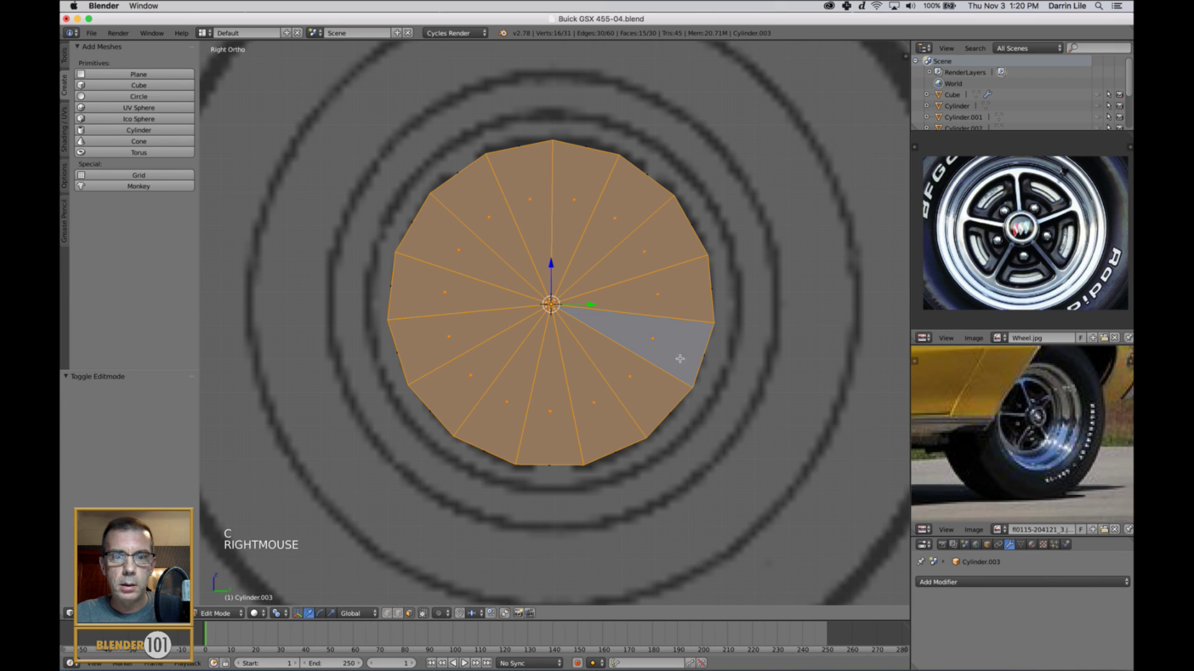
key(e)
key(e)
click(747, 436)
key(s)
key(s)
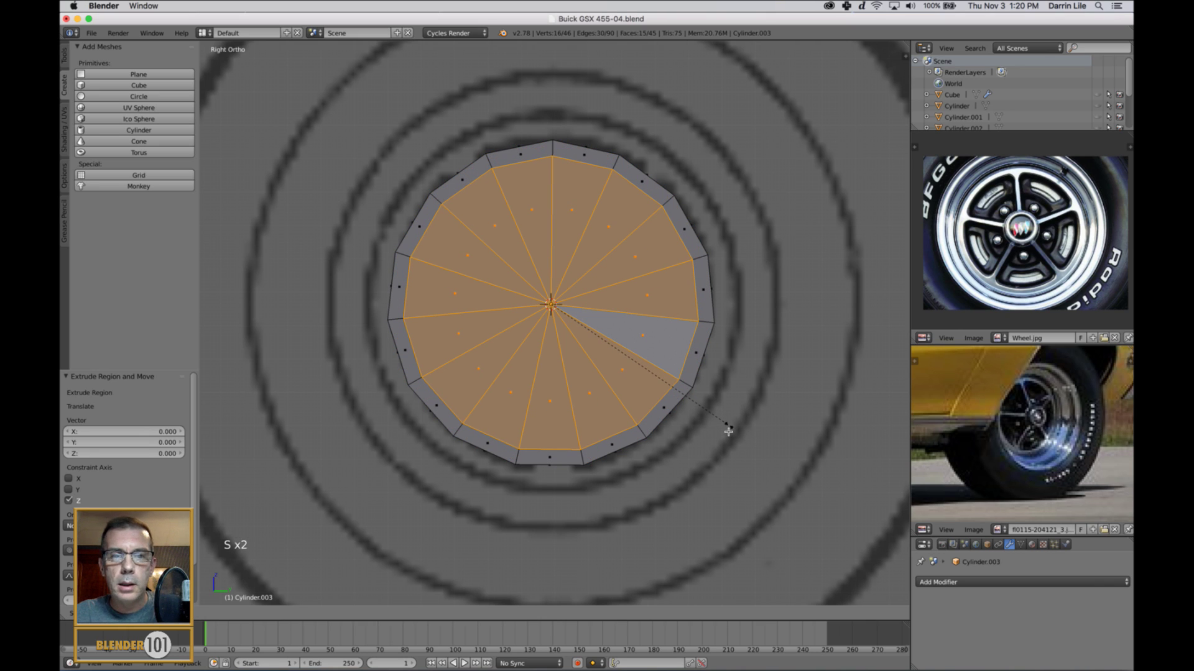
click(726, 429)
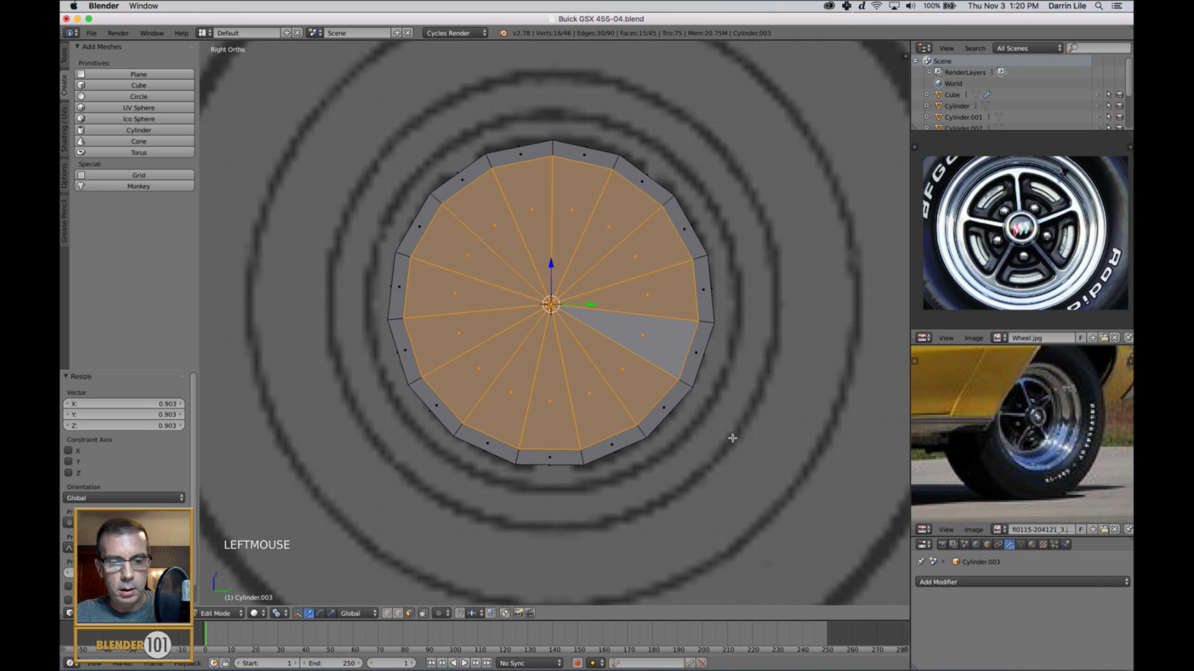
Step: Extrude the disc's selected front faces in place again and scale them to 0.858 for a second inner ring
key(e)
key(e)
key(s)
key(s)
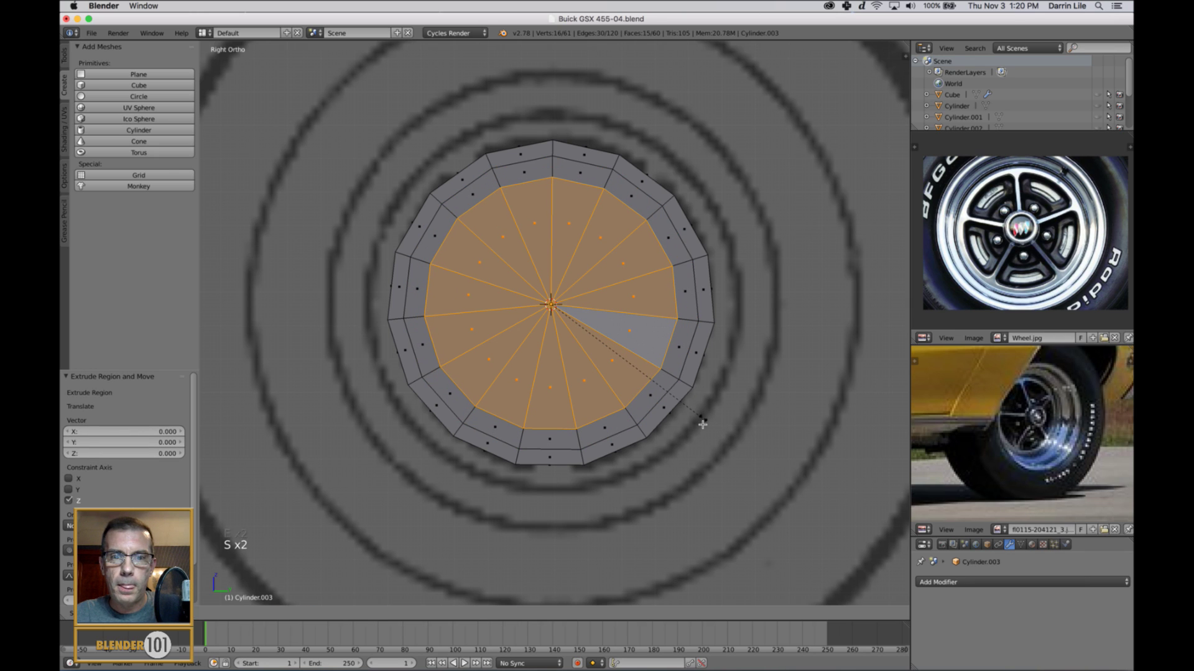
click(702, 423)
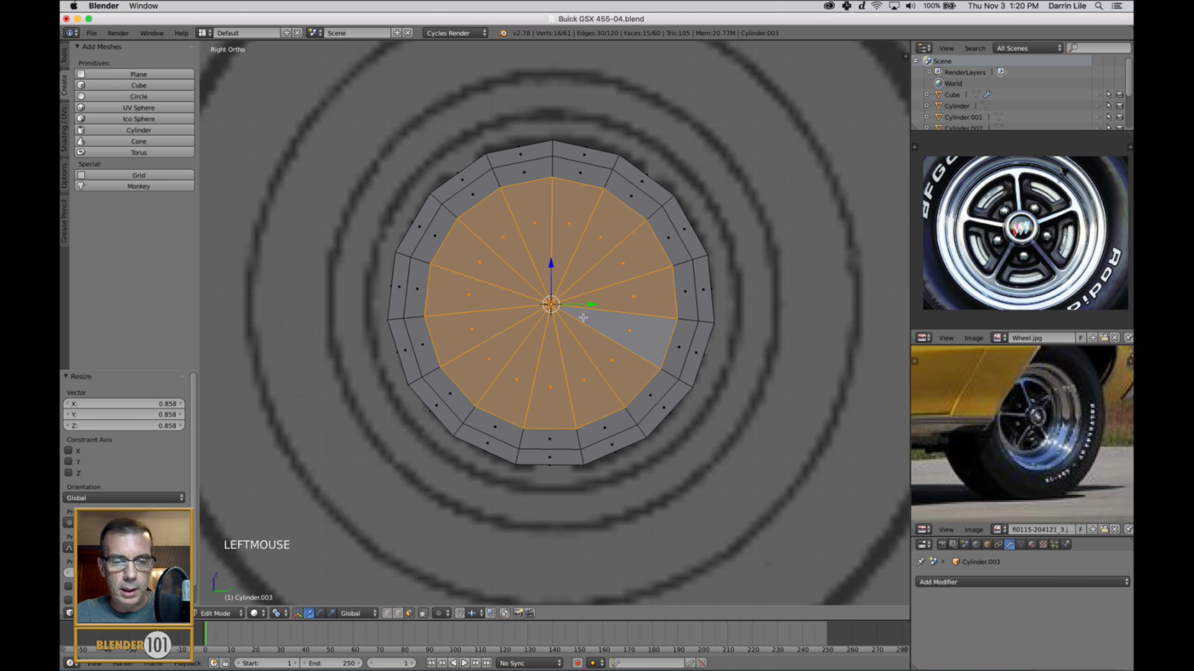
key(s)
key(s)
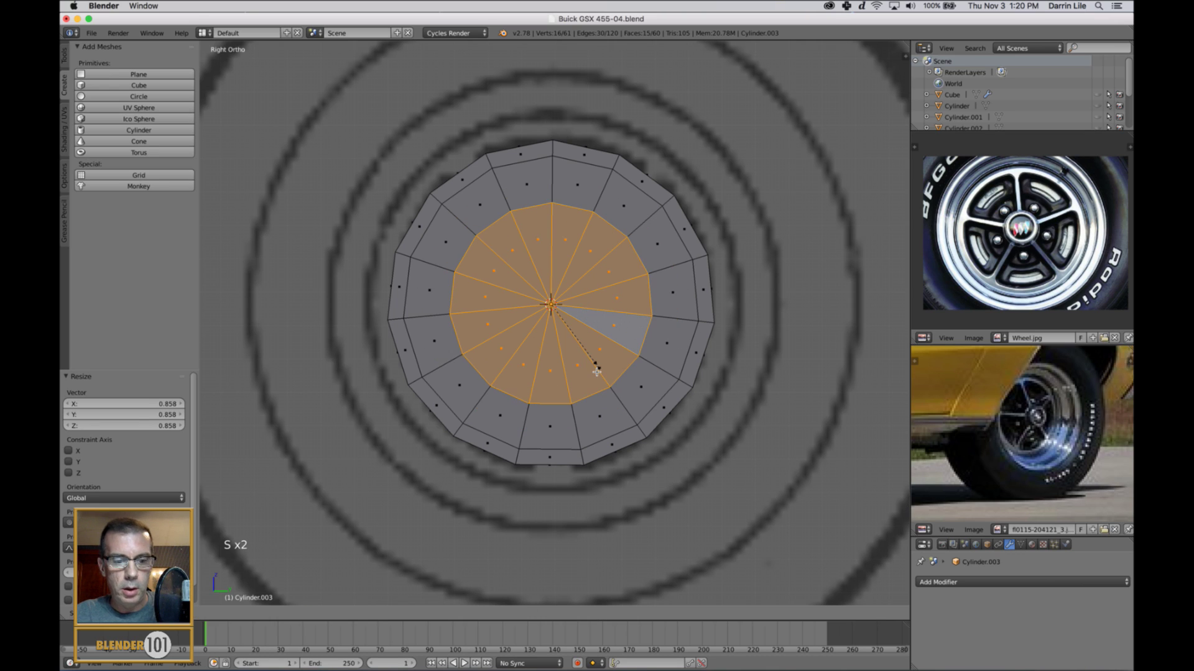
right_click(596, 372)
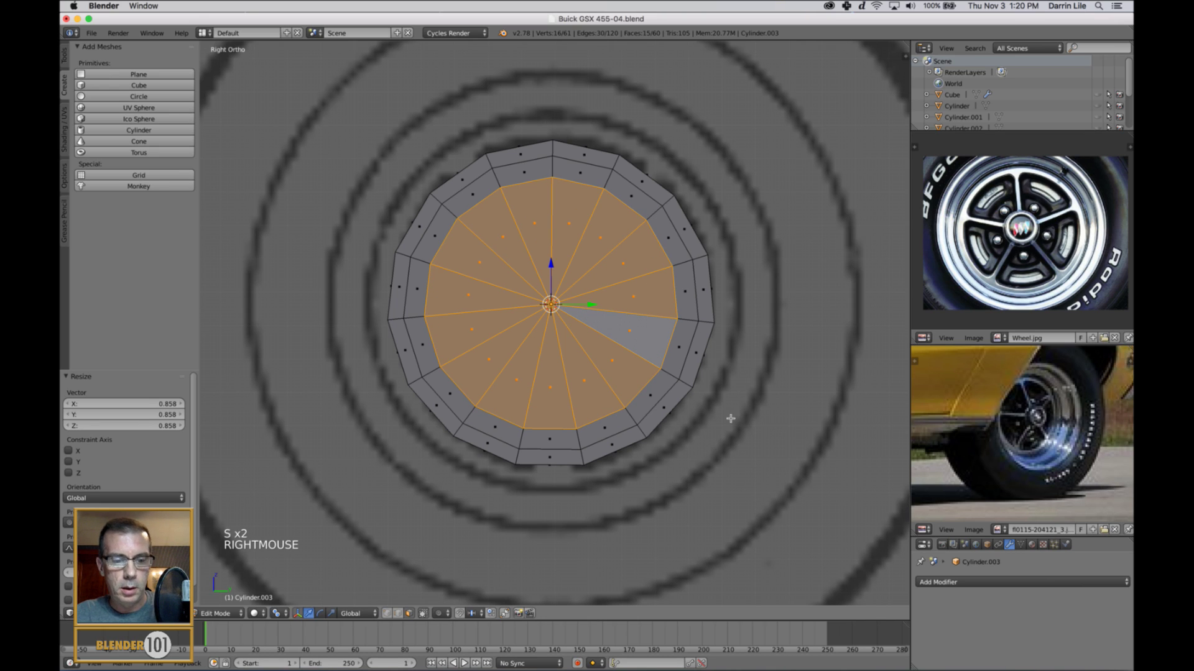
Step: Return the disc to Object Mode and unhide all the other objects
key(Tab)
key(Tab)
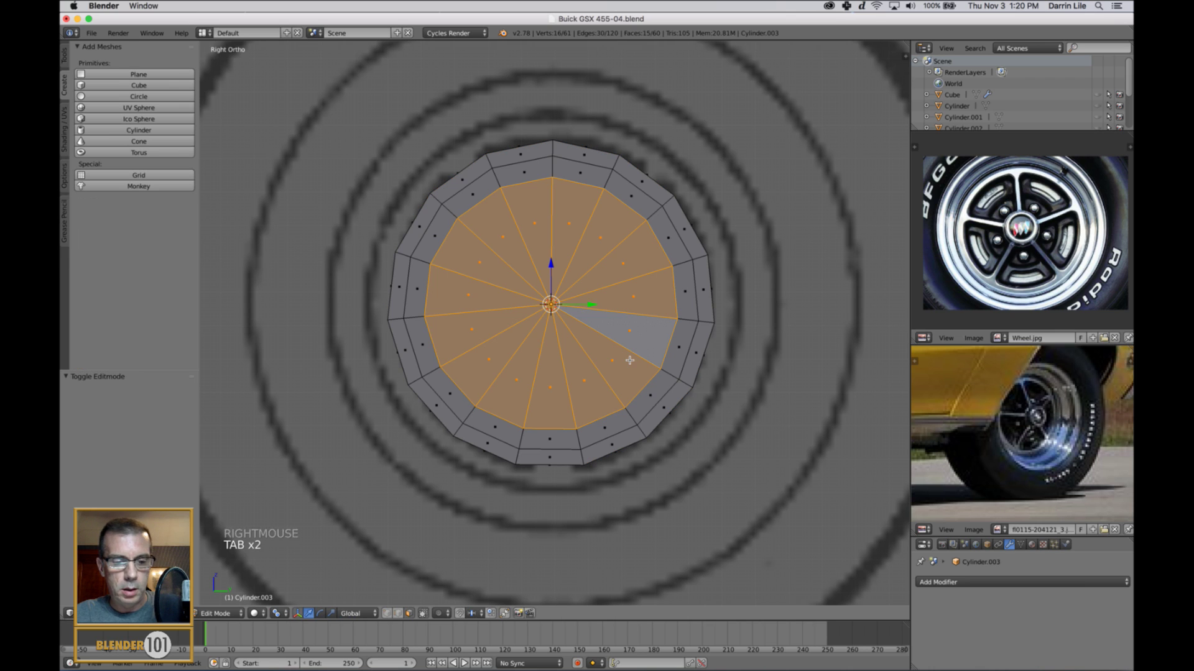
key(Tab)
key(alt+h)
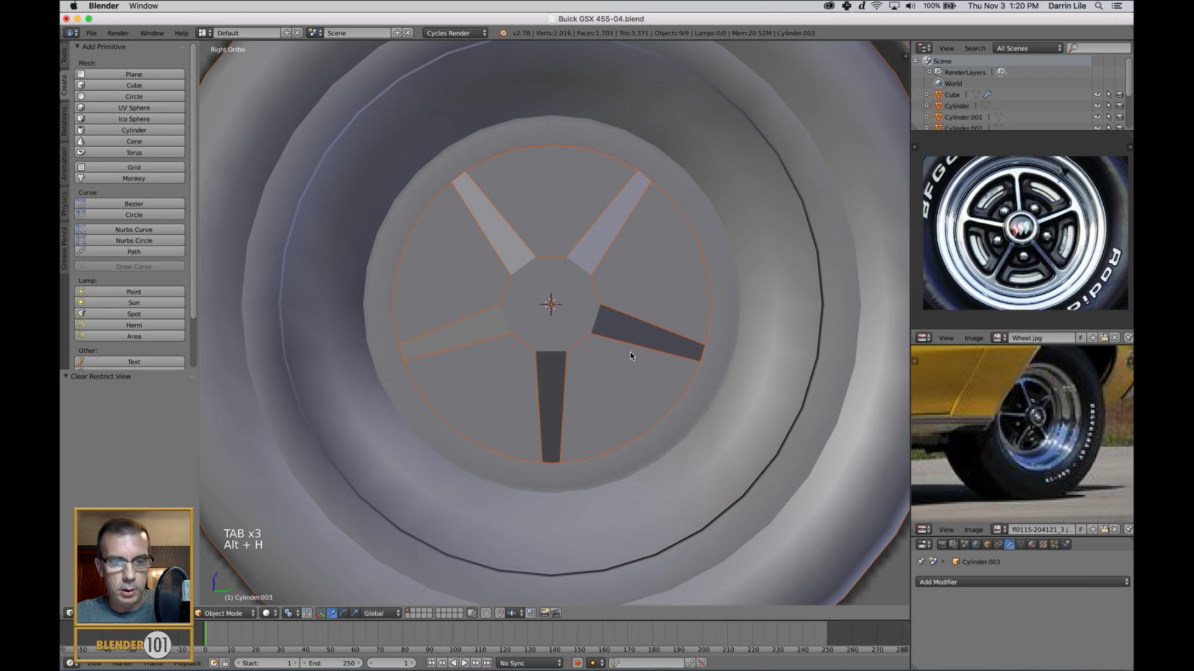
Step: Delete ten faces from the disc's second ring, one adjacent pair in each gap between neighbouring spokes
right_click(634, 365)
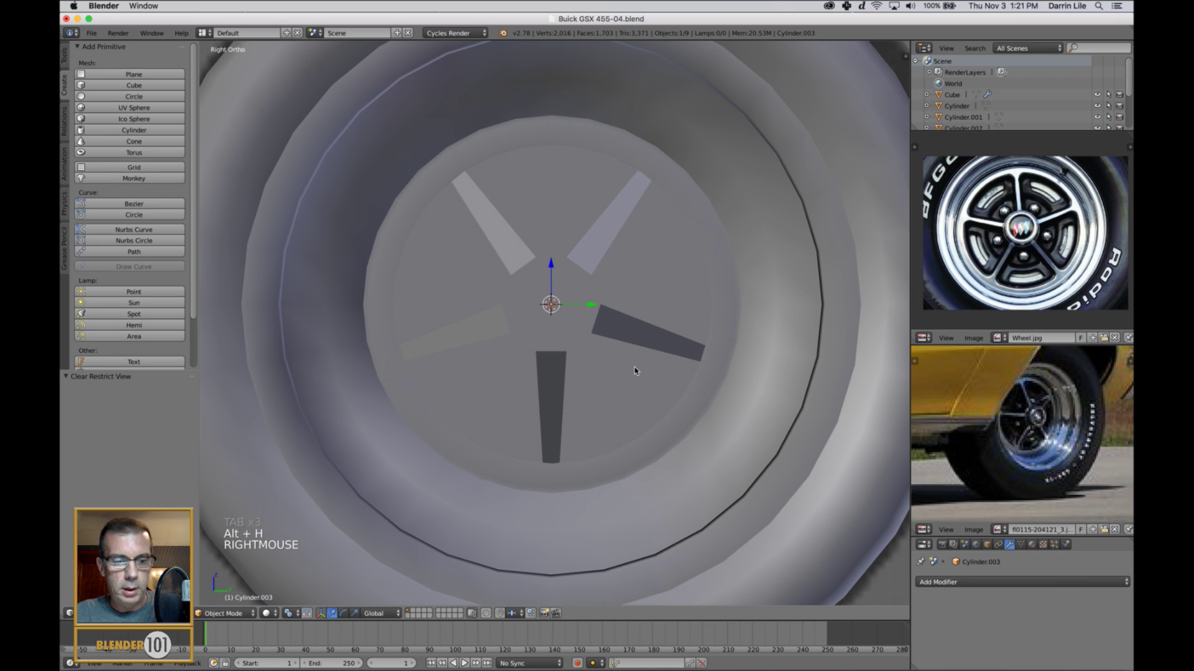
key(Tab)
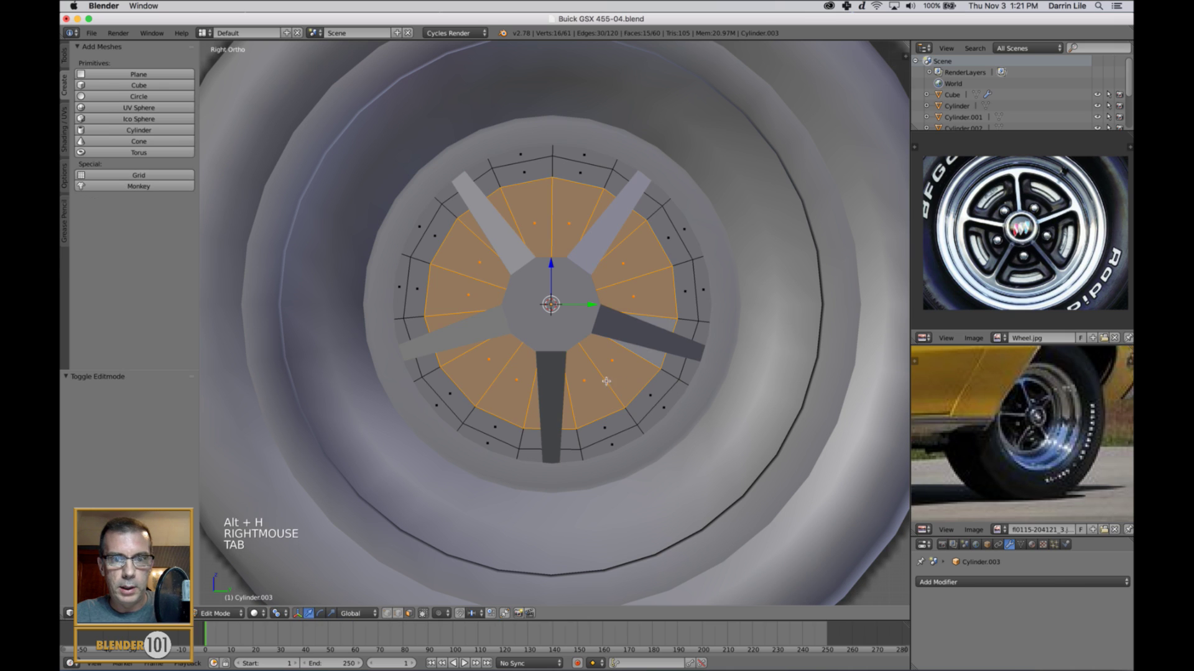
right_click(434, 272)
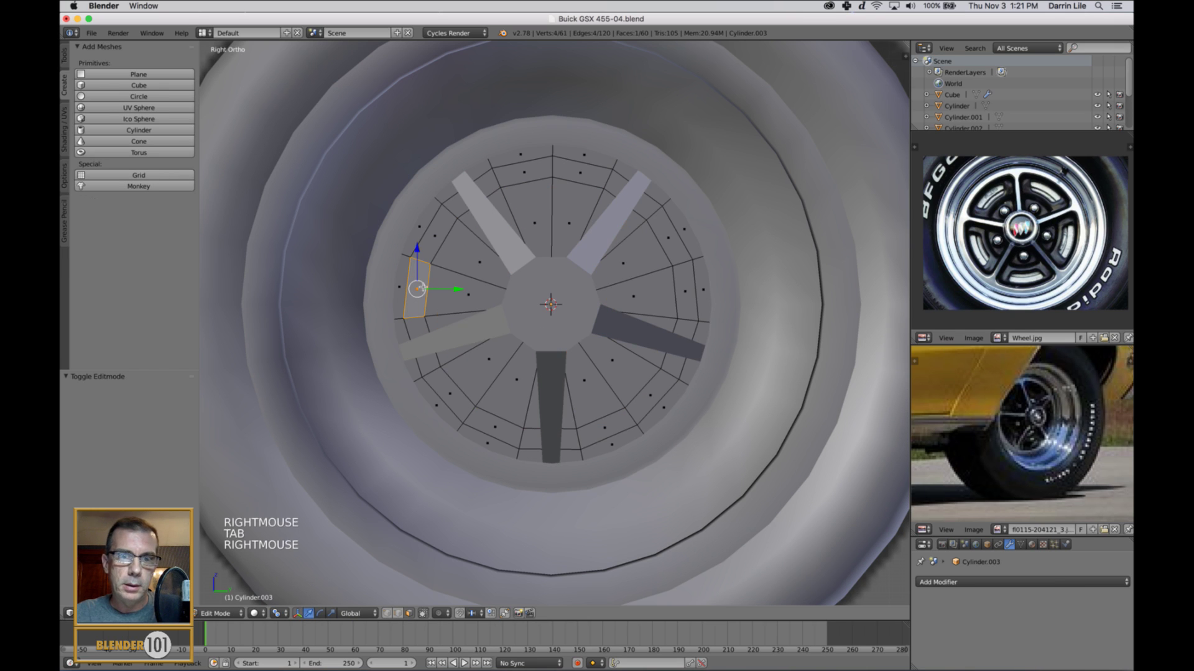
shift+right_click(439, 240)
shift+right_click(544, 186)
shift+right_click(606, 185)
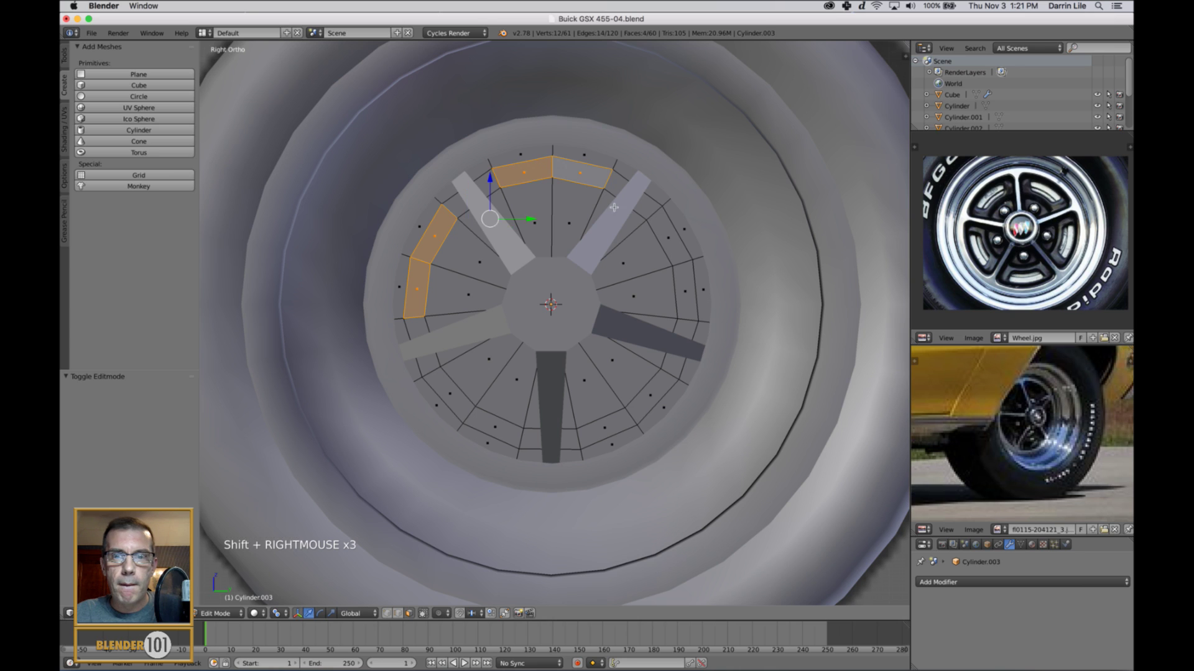
shift+right_click(665, 242)
shift+right_click(682, 288)
shift+right_click(654, 400)
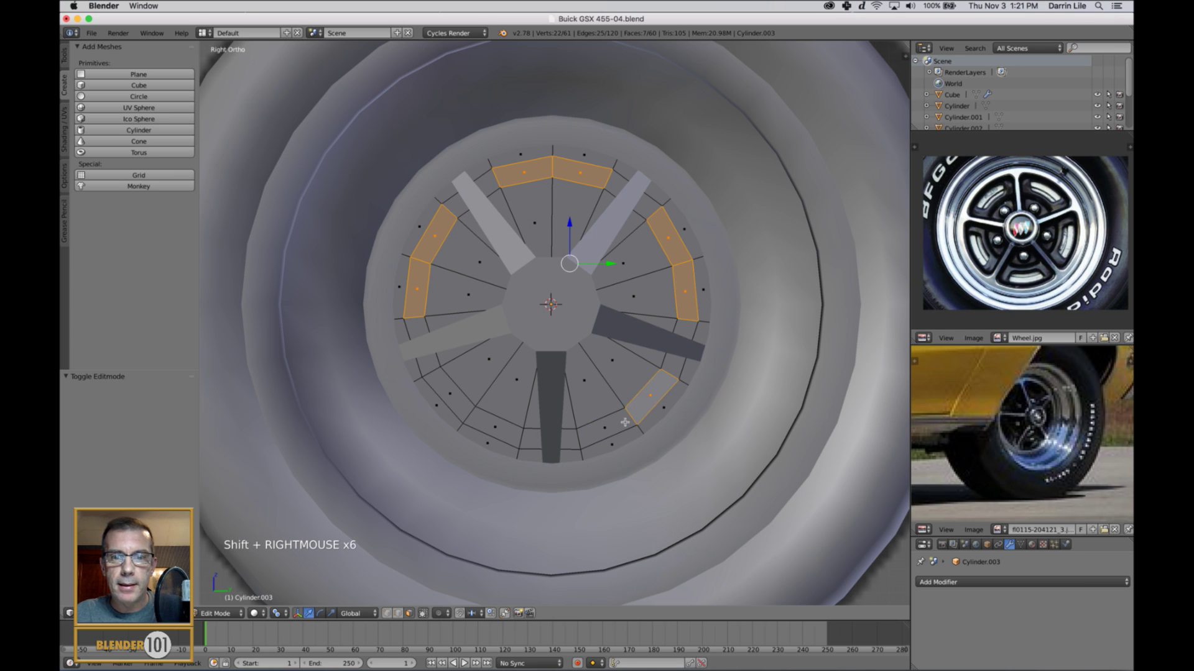
shift+right_click(594, 434)
shift+right_click(491, 429)
shift+right_click(452, 404)
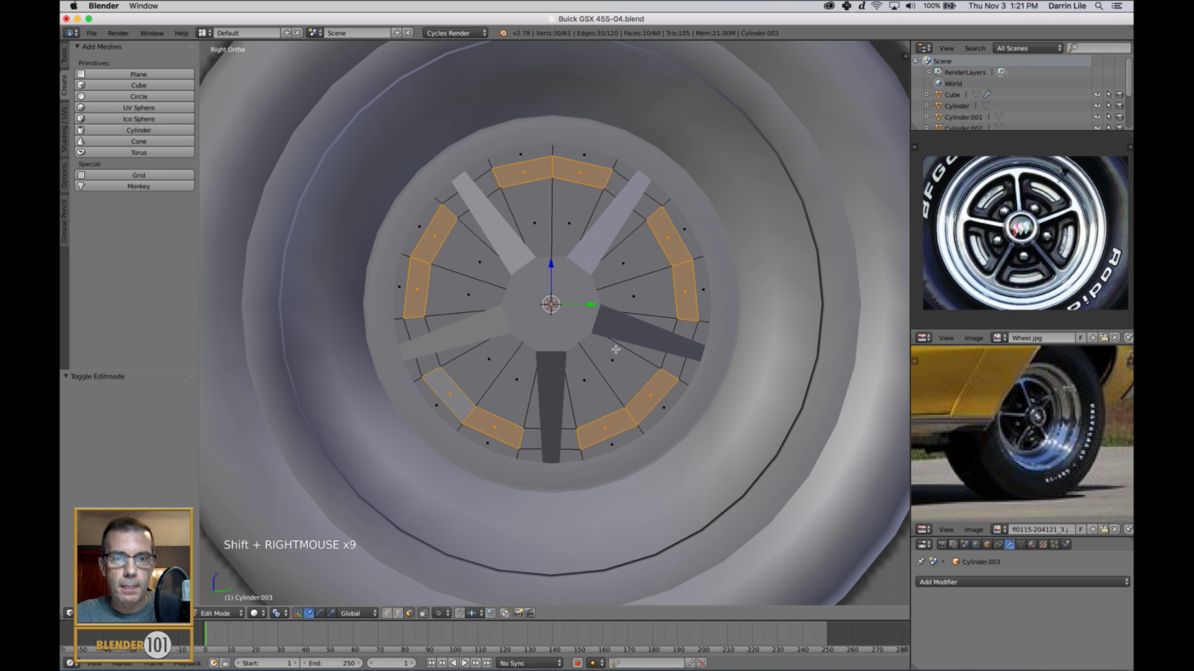
key(x)
click(648, 339)
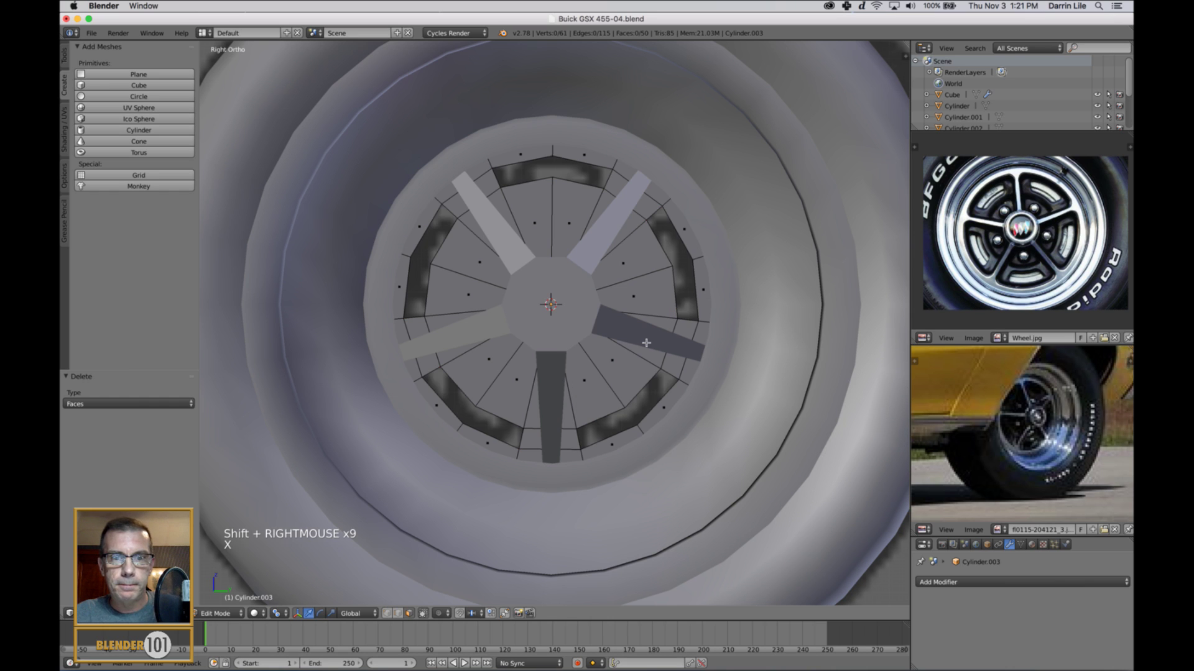
Step: Return the slotted disc to Object Mode and deselect everything
scroll(645, 336, down, 2)
key(Tab)
scroll(635, 315, down, 3)
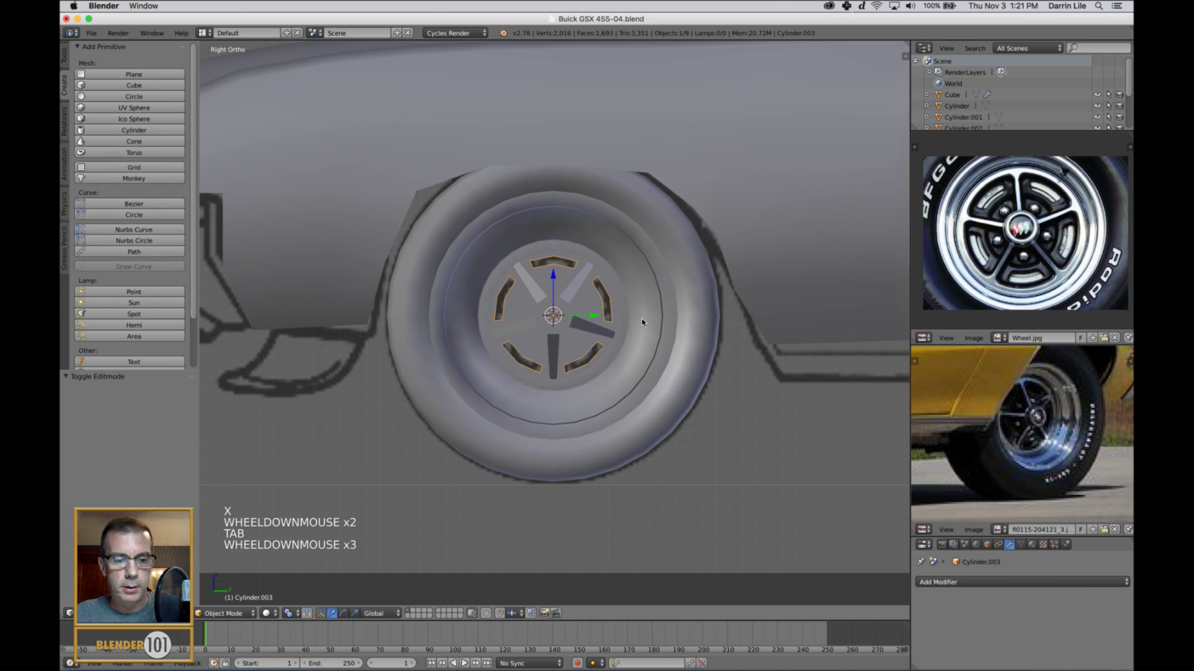
key(a)
scroll(642, 324, up, 4)
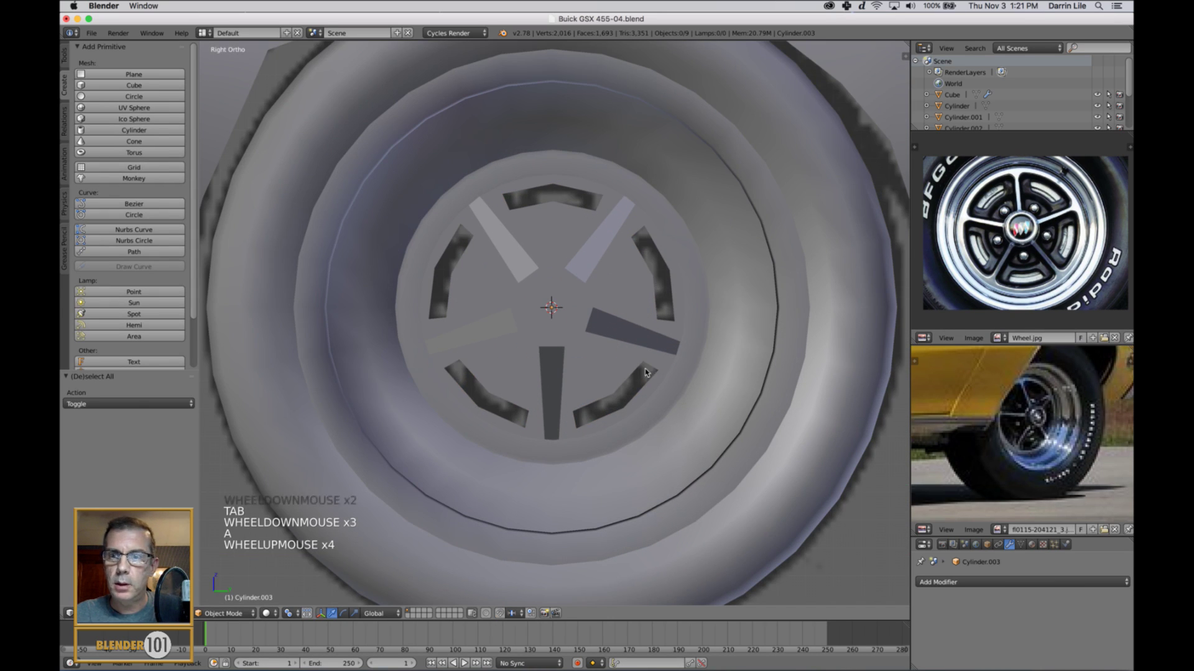
Step: Select the slotted disc's fifteen inner faces in Edit Mode, extrude them in place and scale them to 0.815
right_click(600, 371)
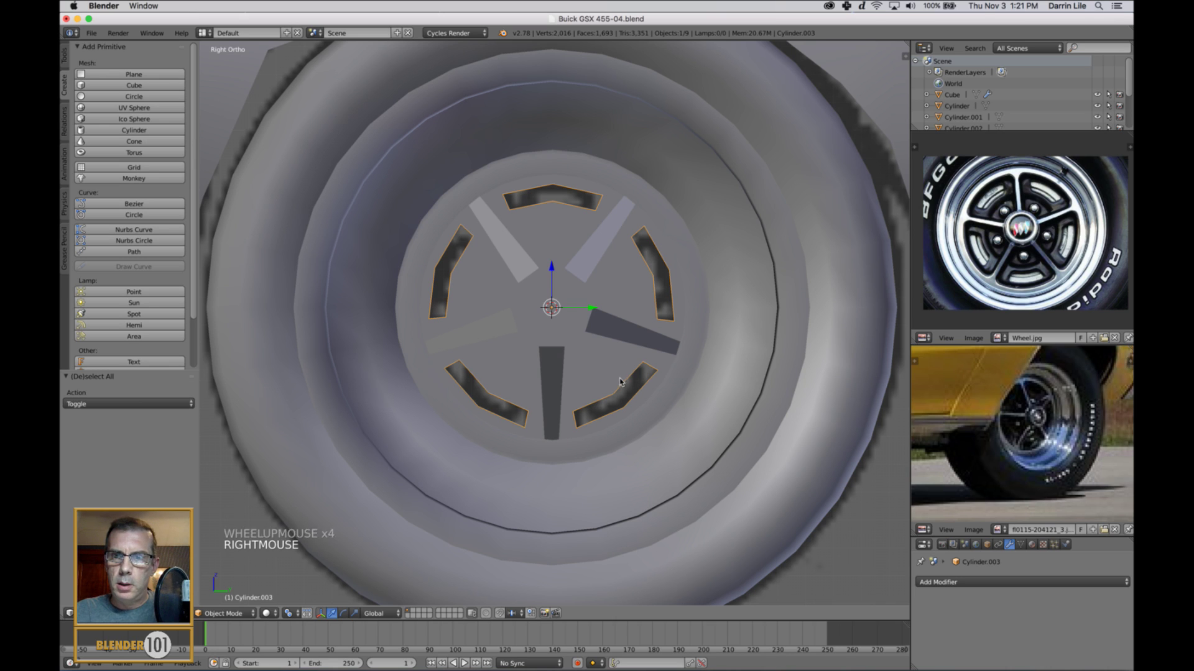
key(Tab)
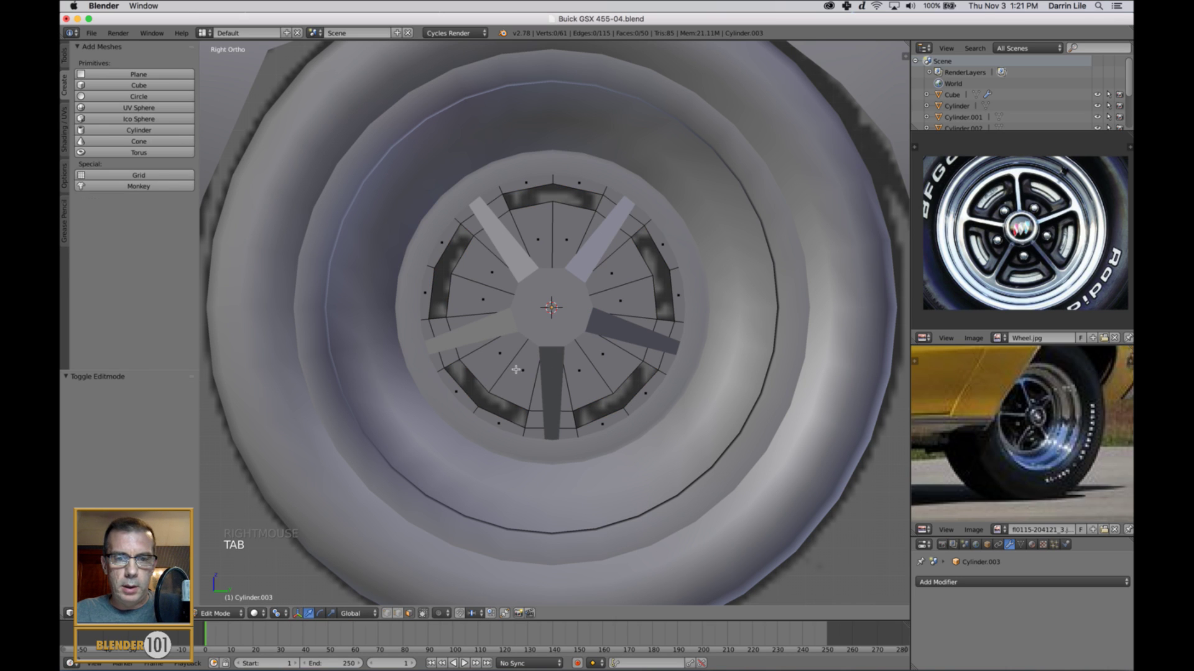
mouse_move(502, 278)
mouse_down()
mouse_move(491, 367)
mouse_move(564, 266)
mouse_up()
right_click(673, 300)
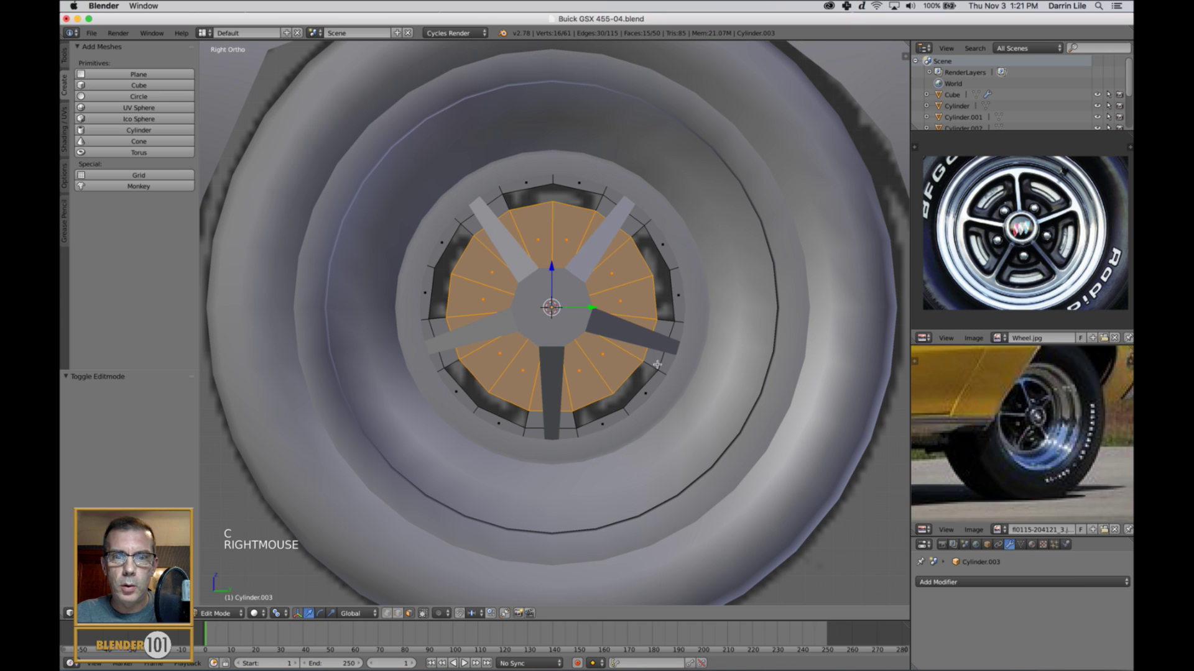
key(e)
right_click(681, 388)
key(s)
key(s)
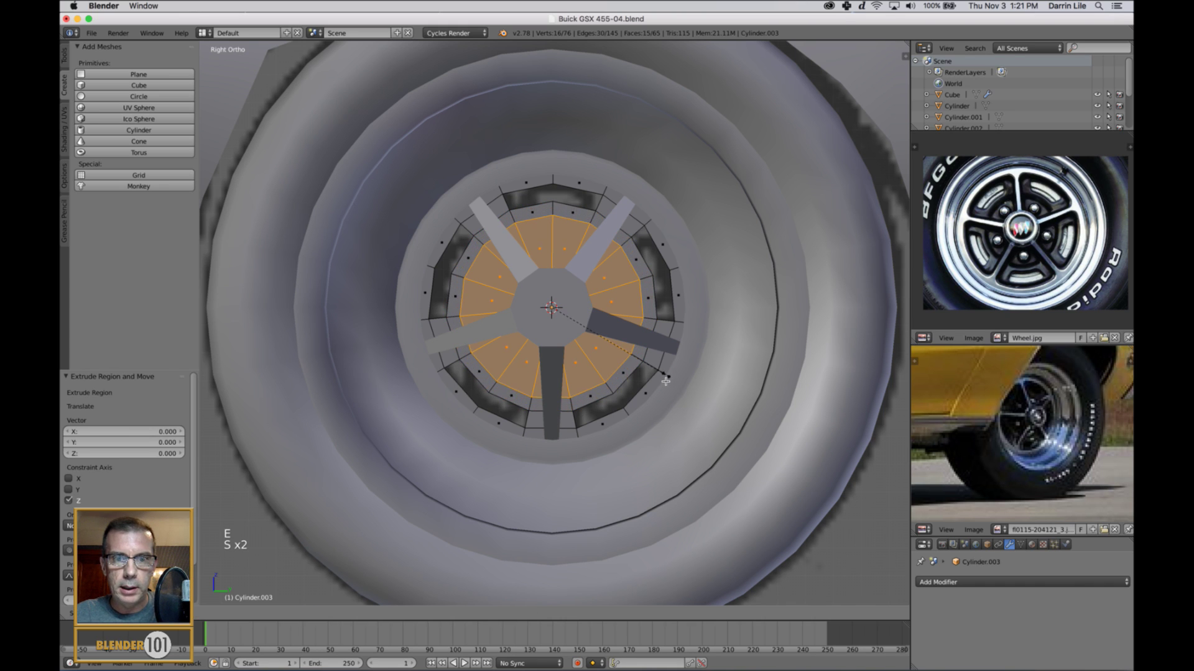
click(657, 377)
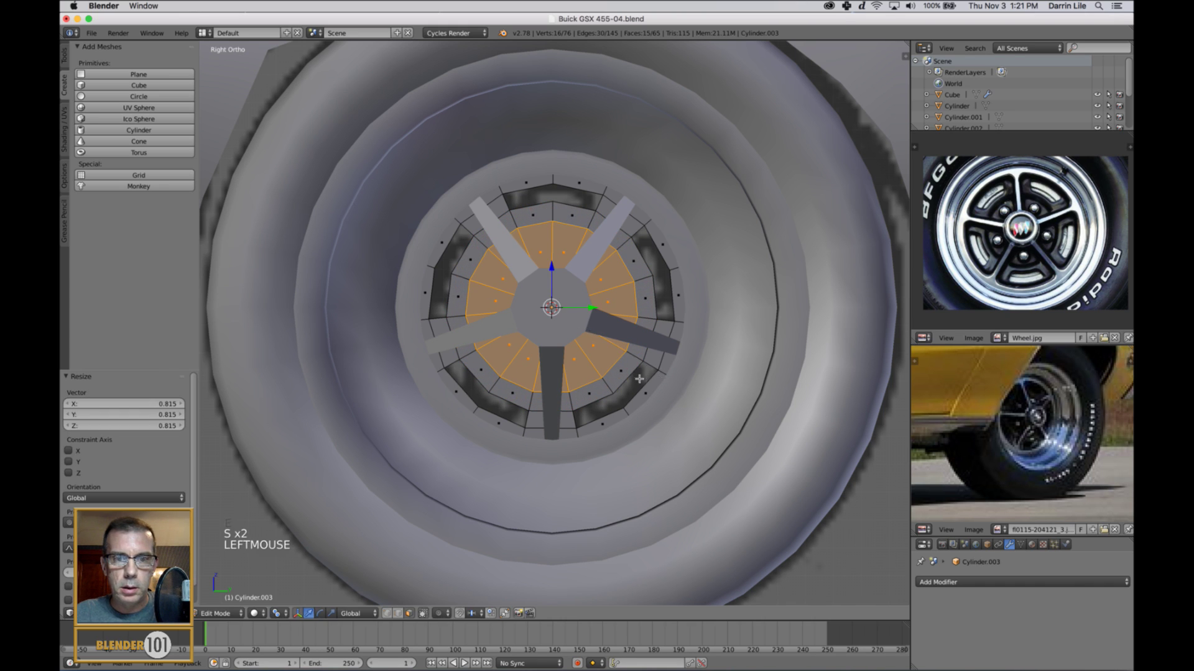
Step: Extrude the selected inner faces once more, shift them along the wheel's axis and return to Object Mode
middle_drag(657, 377, 654, 380)
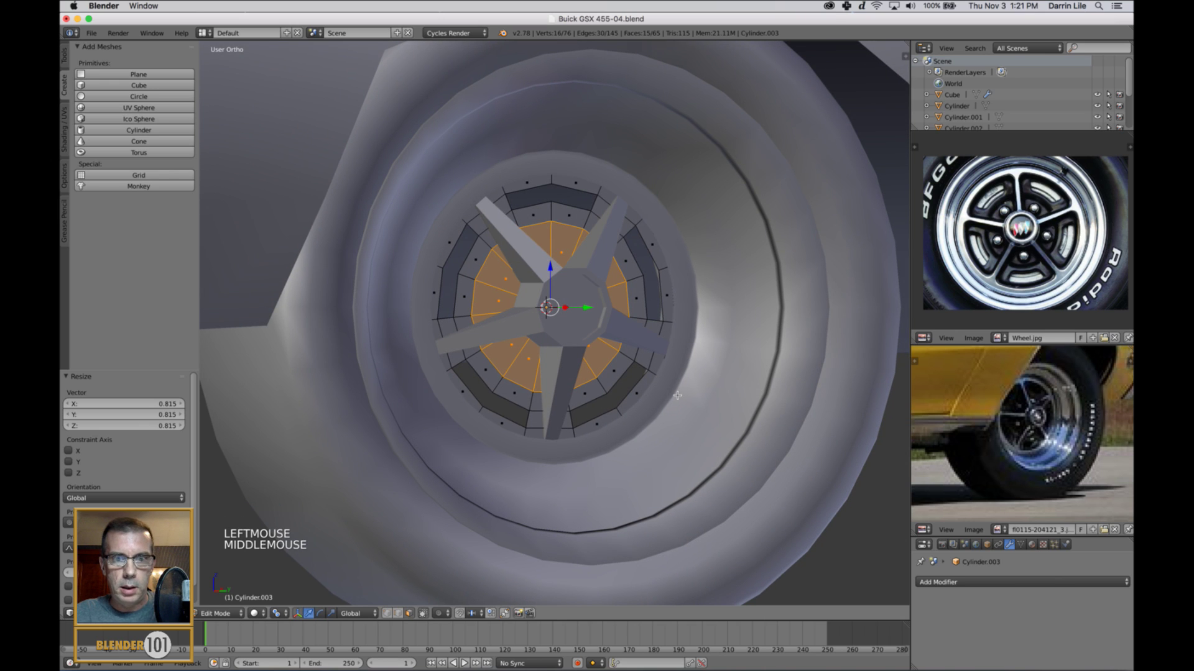
key(e)
key(e)
click(678, 399)
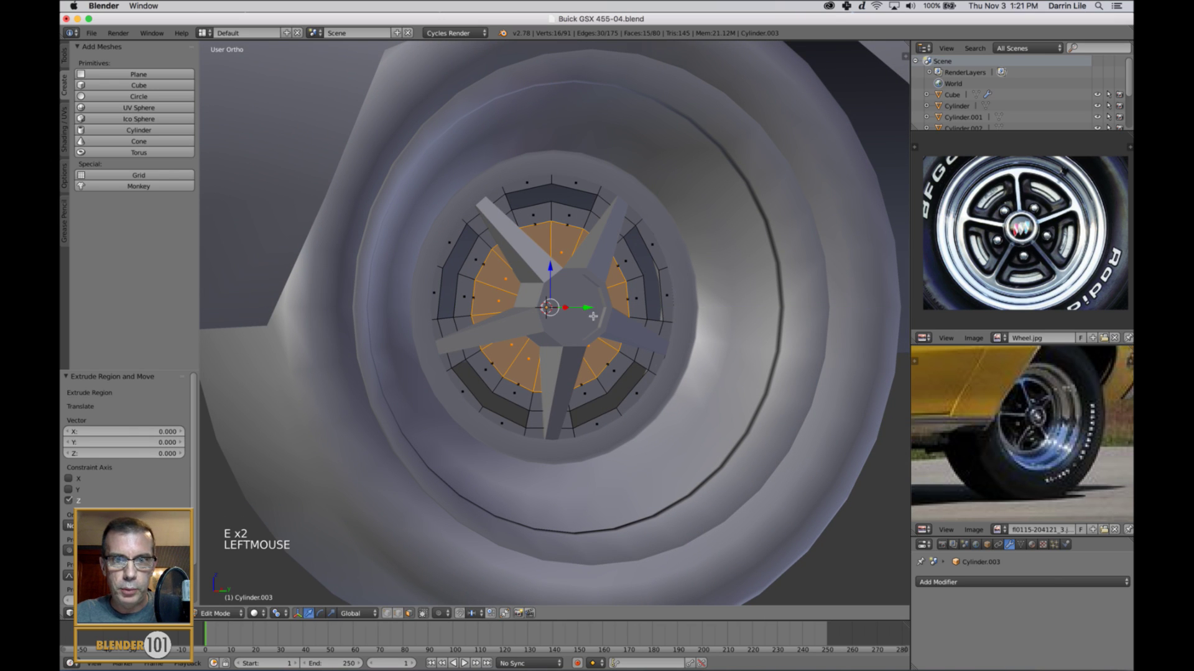
middle_drag(592, 316, 631, 370)
click(558, 322)
key(Tab)
Step: Clear the selection, switch to perspective view and examine the wheel's spokes and slotted disc from several angles
scroll(614, 309, down, 5)
scroll(614, 309, up, 4)
key(a)
scroll(606, 316, down, 3)
scroll(624, 347, down, 3)
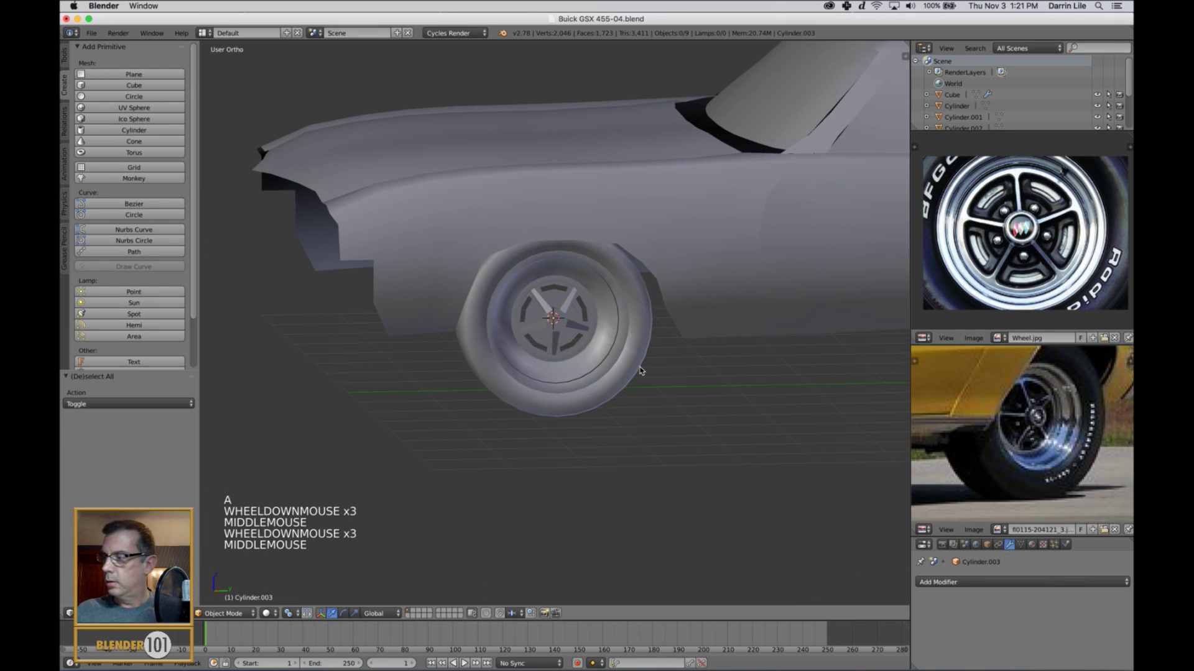
key(KP_5)
scroll(559, 310, up, 5)
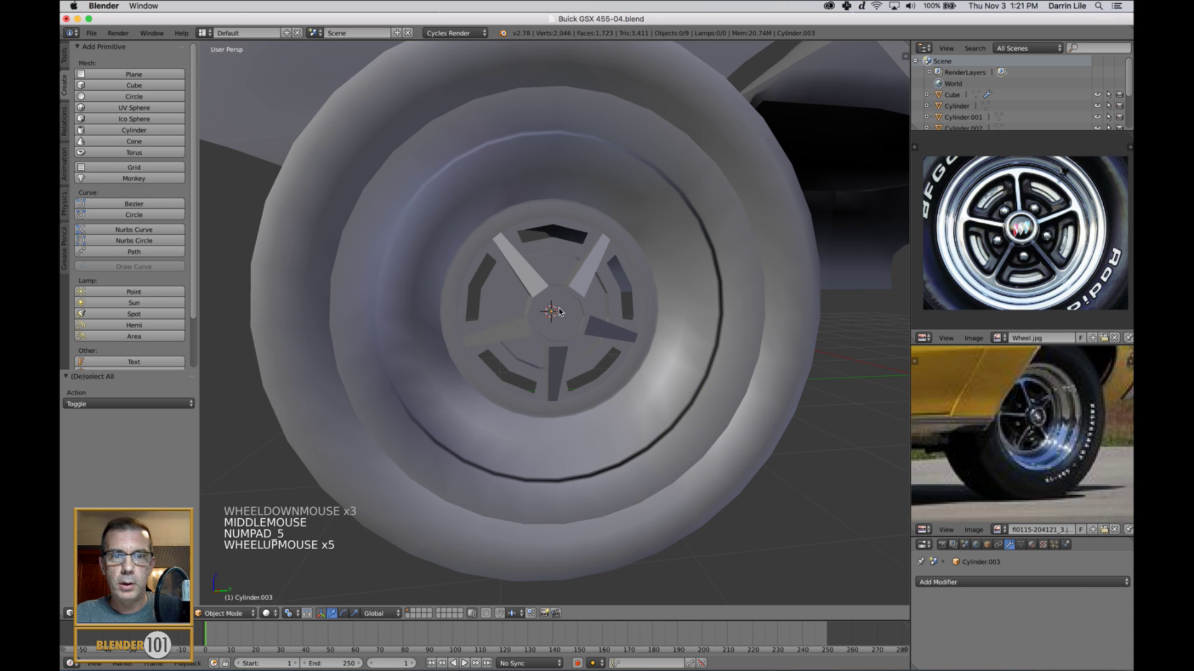
middle_drag(558, 311, 650, 328)
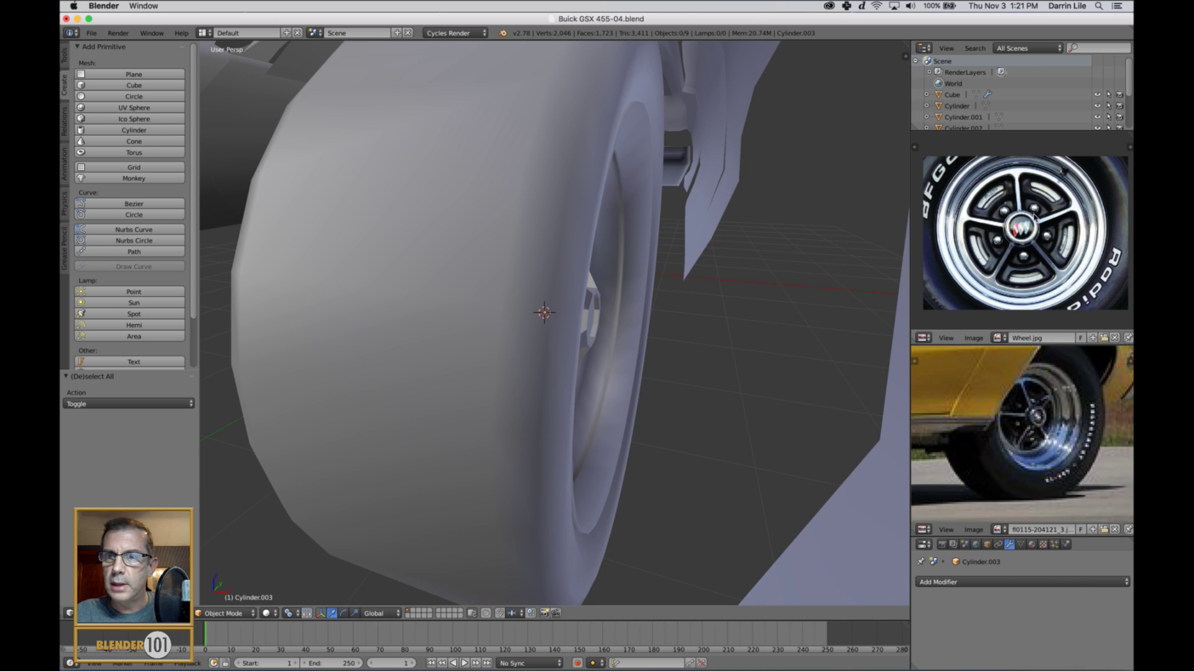
scroll(709, 367, down, 4)
middle_drag(709, 367, 670, 370)
scroll(664, 353, up, 3)
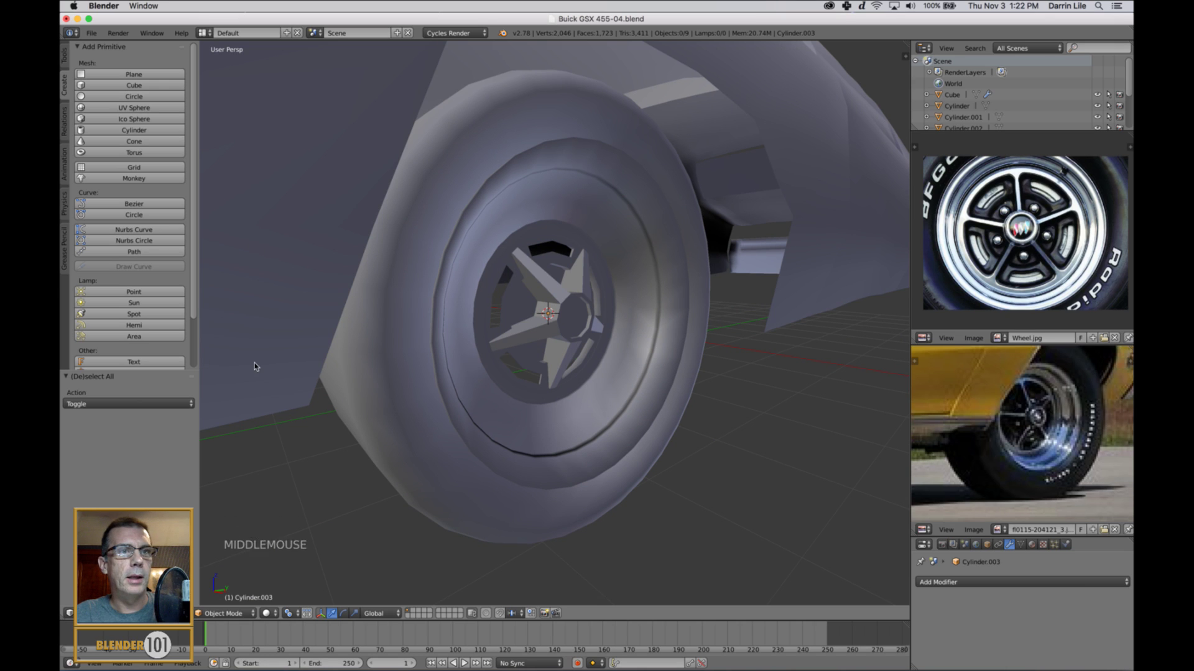
Step: Add a 15-vertex cylinder at the wheel's centre and rotate it 90° about the Y axis
click(170, 131)
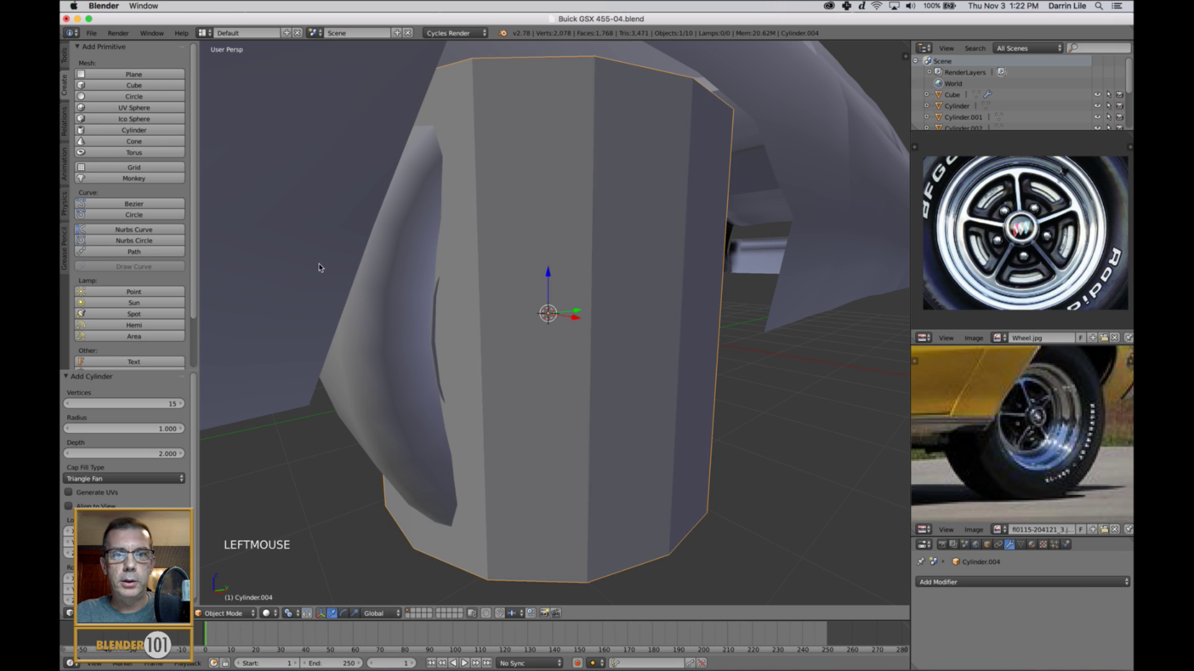
scroll(648, 300, down, 3)
middle_drag(647, 301, 643, 306)
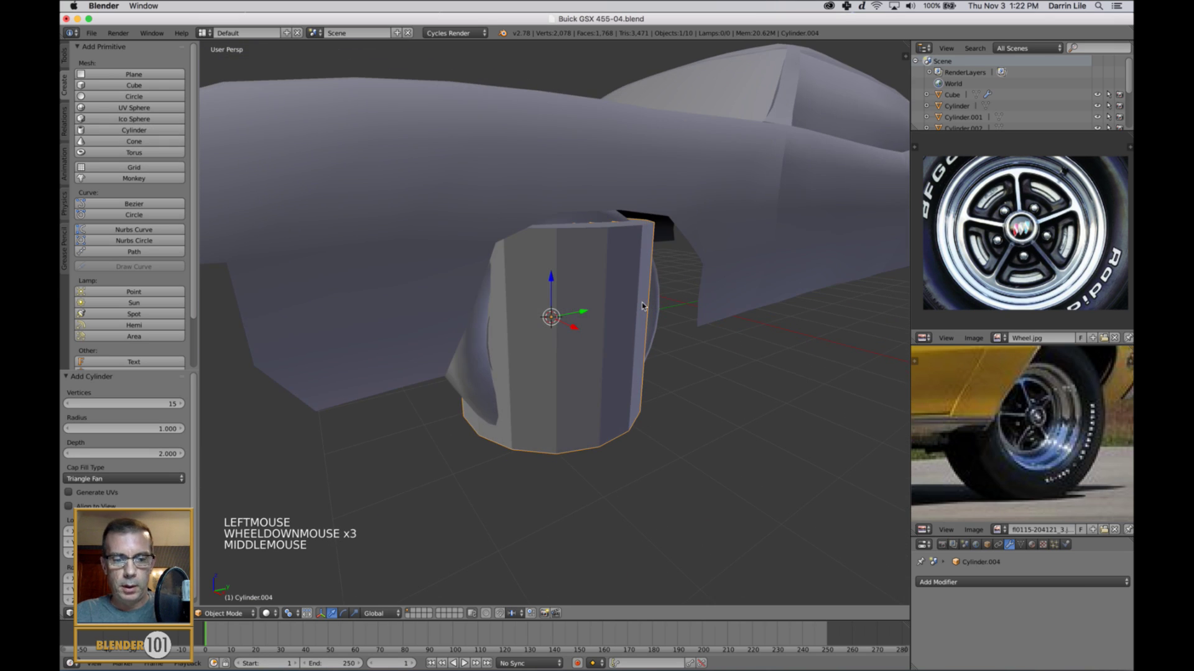
key(r)
key(y)
key(9)
key(0)
key(Return)
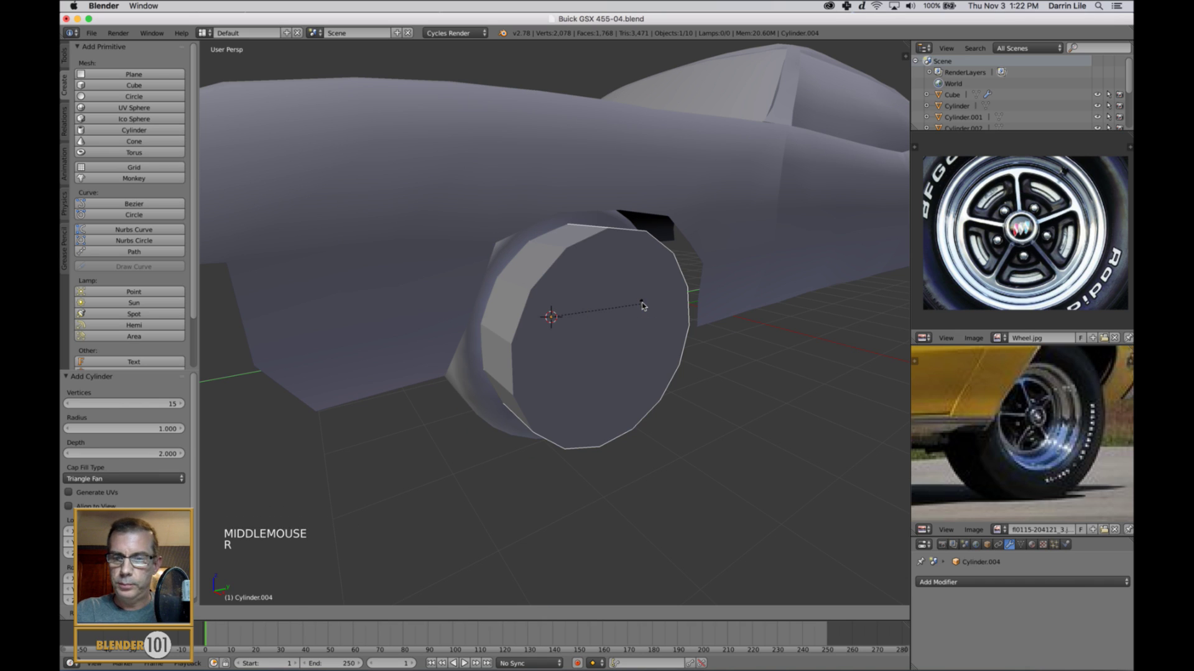
Step: Scale the new cylinder to 0.468 and move it -1.097 along X, out behind the wheel
key(s)
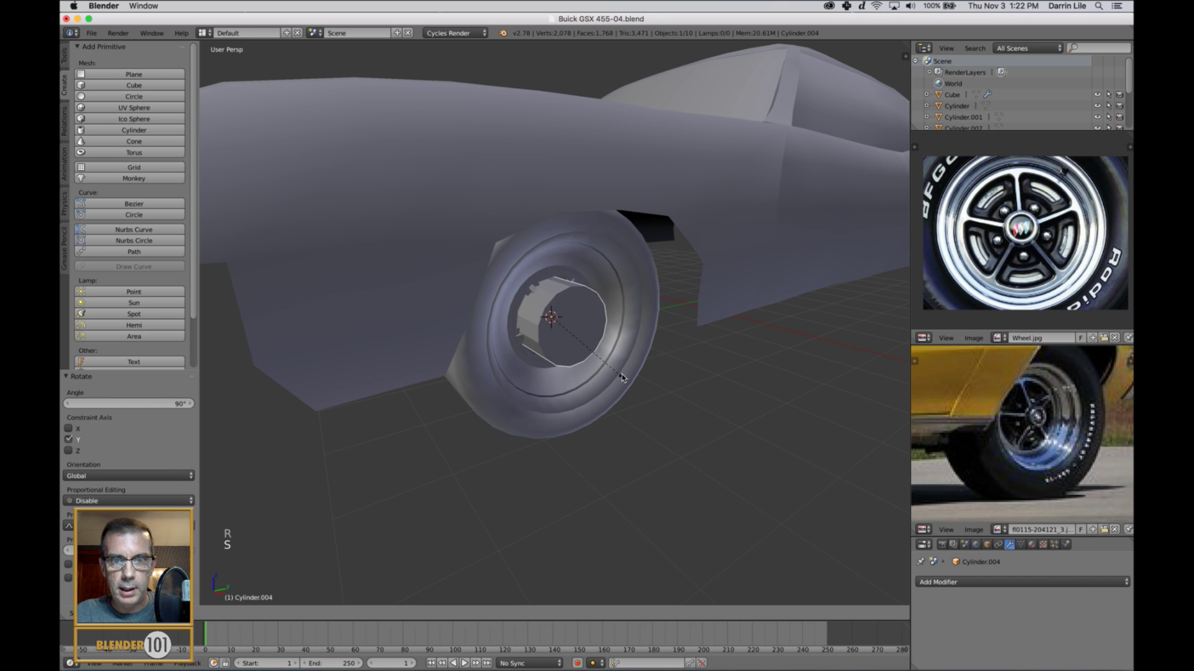
click(631, 388)
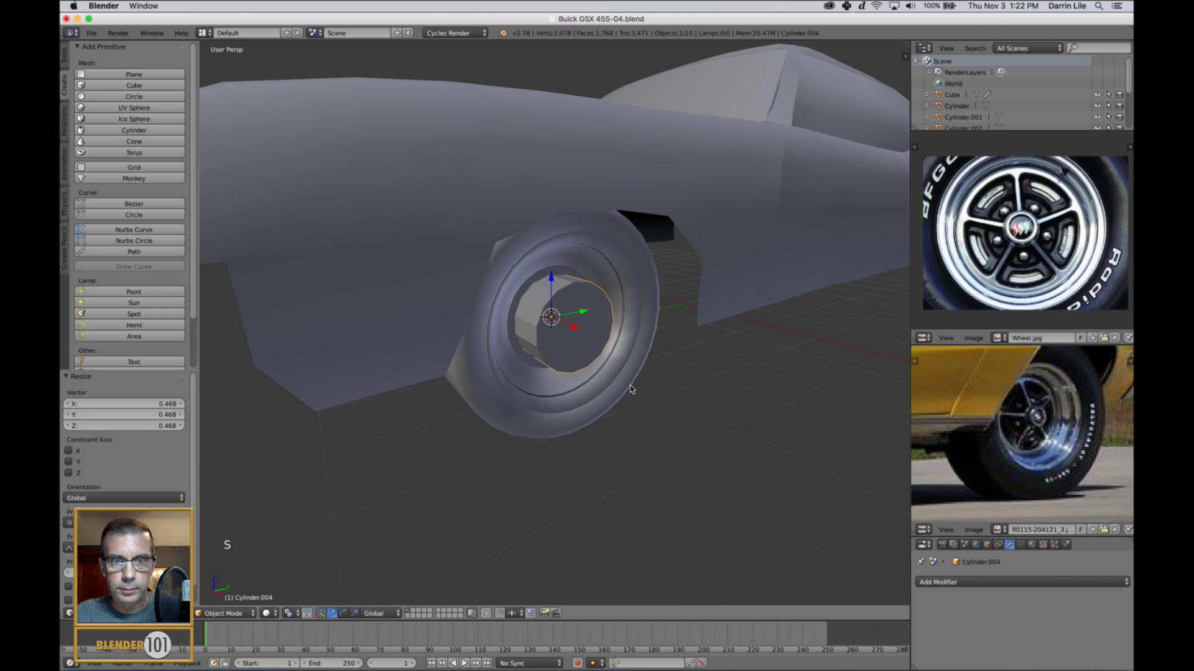
middle_drag(631, 389, 597, 319)
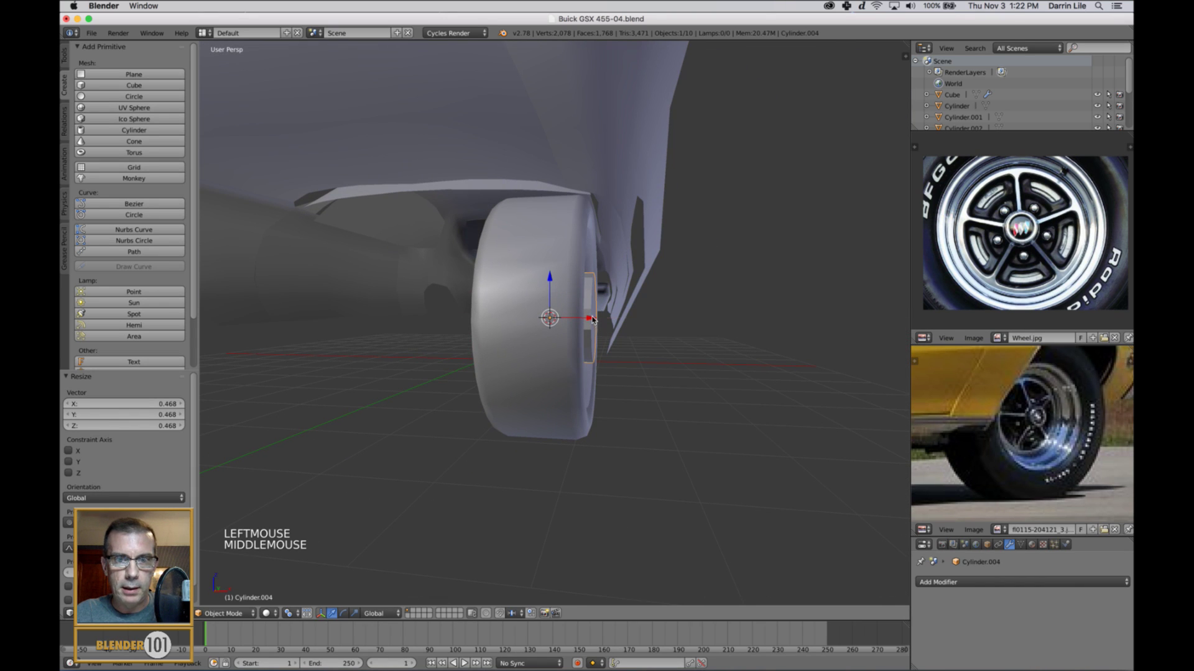
drag(592, 319, 478, 321)
middle_drag(477, 320, 556, 356)
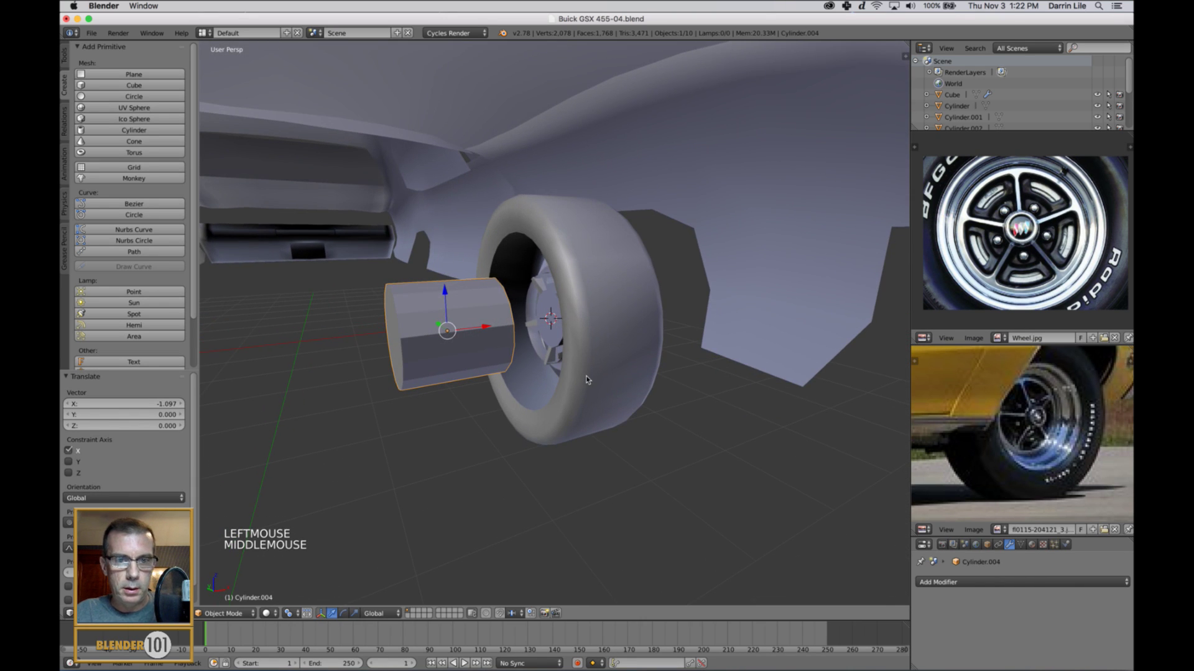
Step: Flatten the cylinder along X into a thin disc and move it 1.004 along X into the wheel
key(s)
key(s)
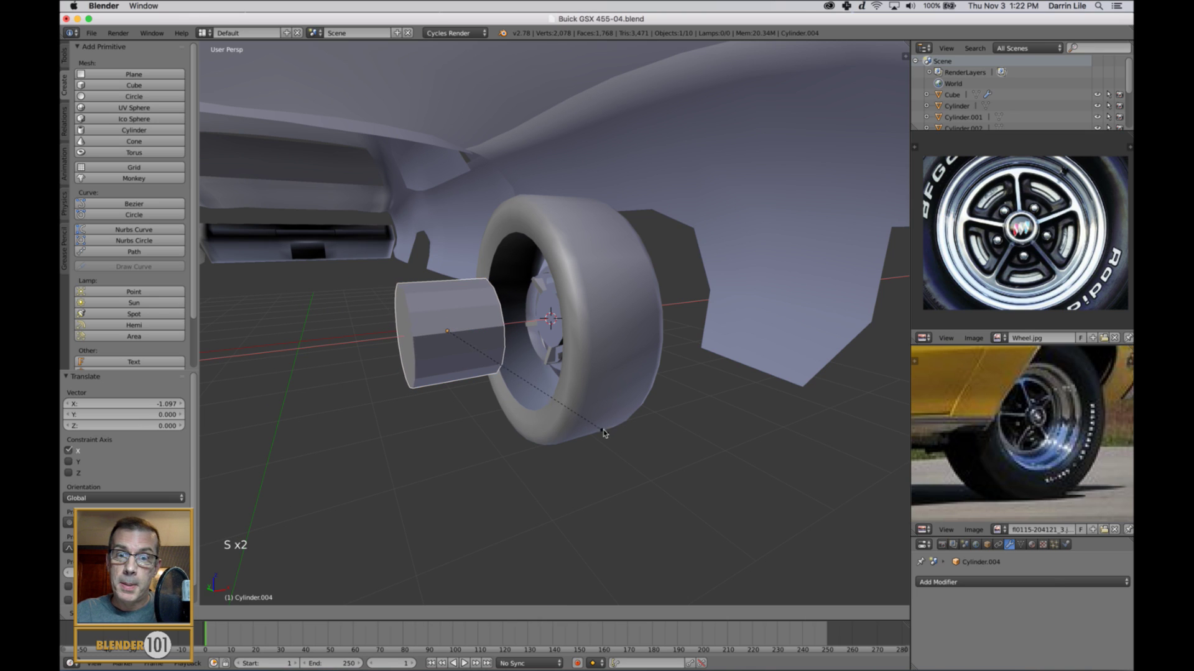
click(461, 346)
drag(490, 324, 589, 312)
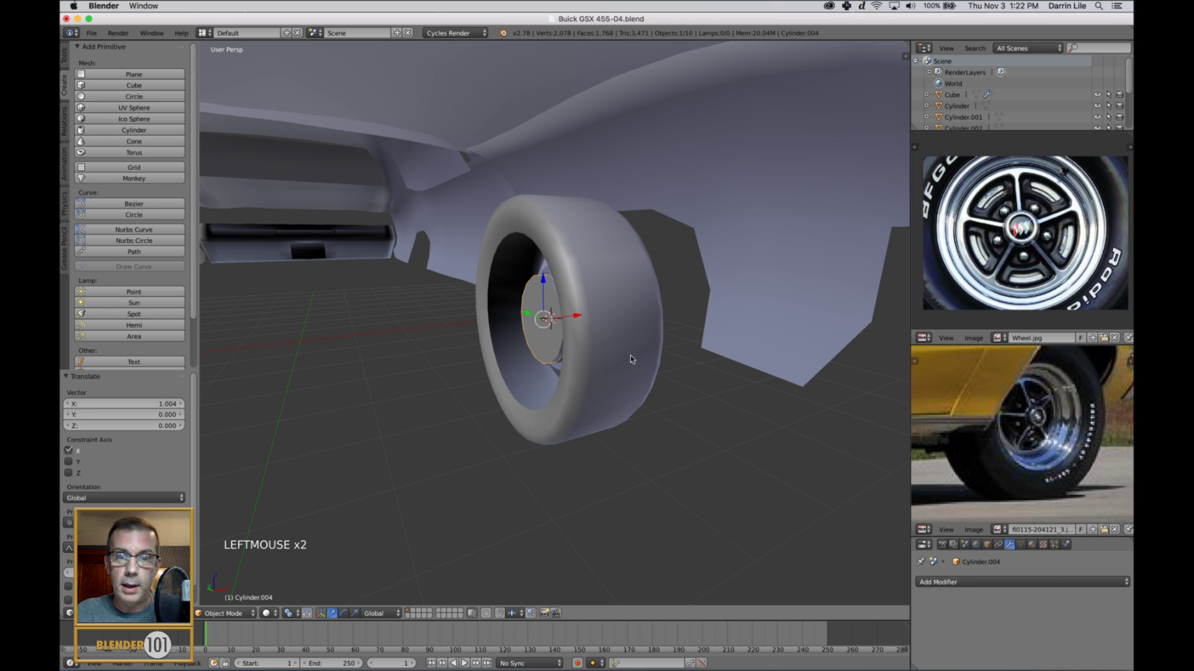
Step: Adjust the thin cylinder's position along X so it sits behind the slotted disc
middle_drag(632, 355, 556, 314)
scroll(576, 359, up, 5)
click(557, 313)
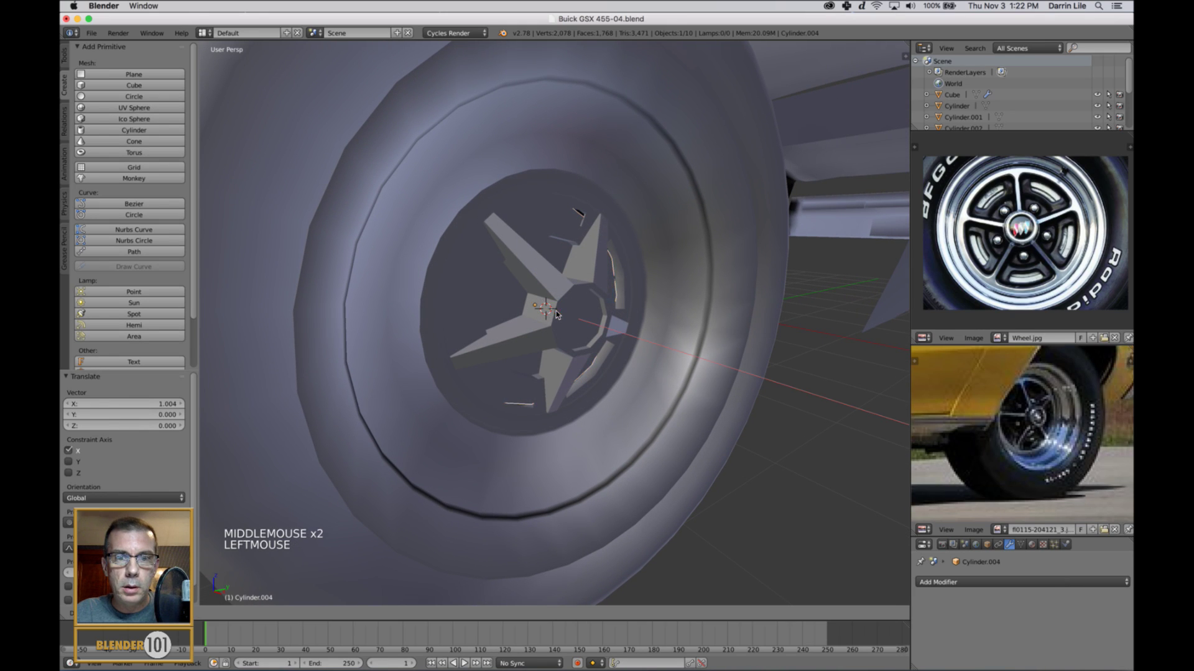
drag(558, 318, 556, 324)
middle_drag(556, 323, 628, 346)
Step: Delete the fifteen back cap faces of the thin cylinder in Edit Mode and return to Object Mode
key(Tab)
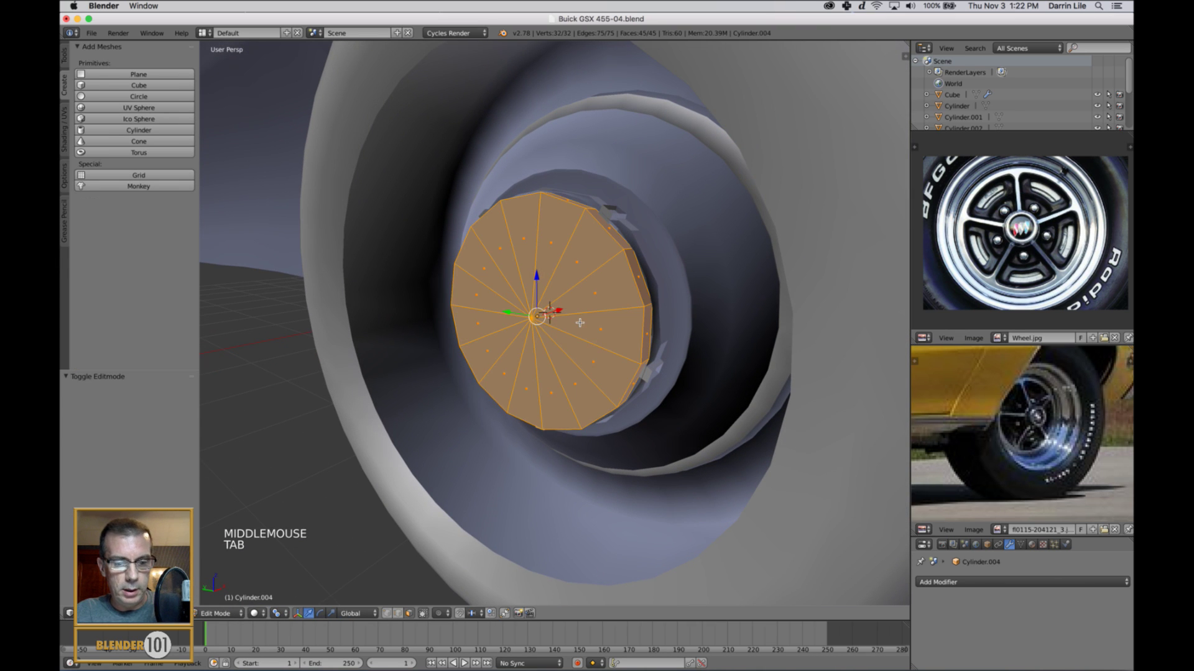
key(a)
key(a)
key(c)
mouse_move(512, 261)
mouse_down()
mouse_move(519, 217)
mouse_move(538, 307)
mouse_up()
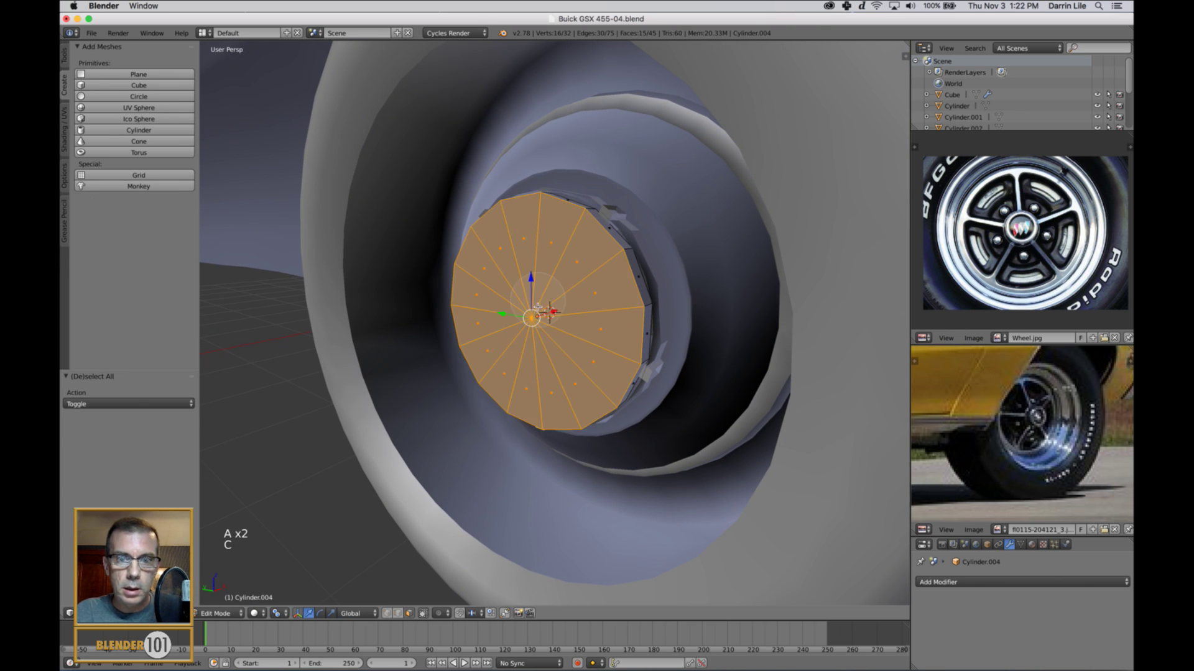
right_click(538, 307)
key(x)
click(586, 368)
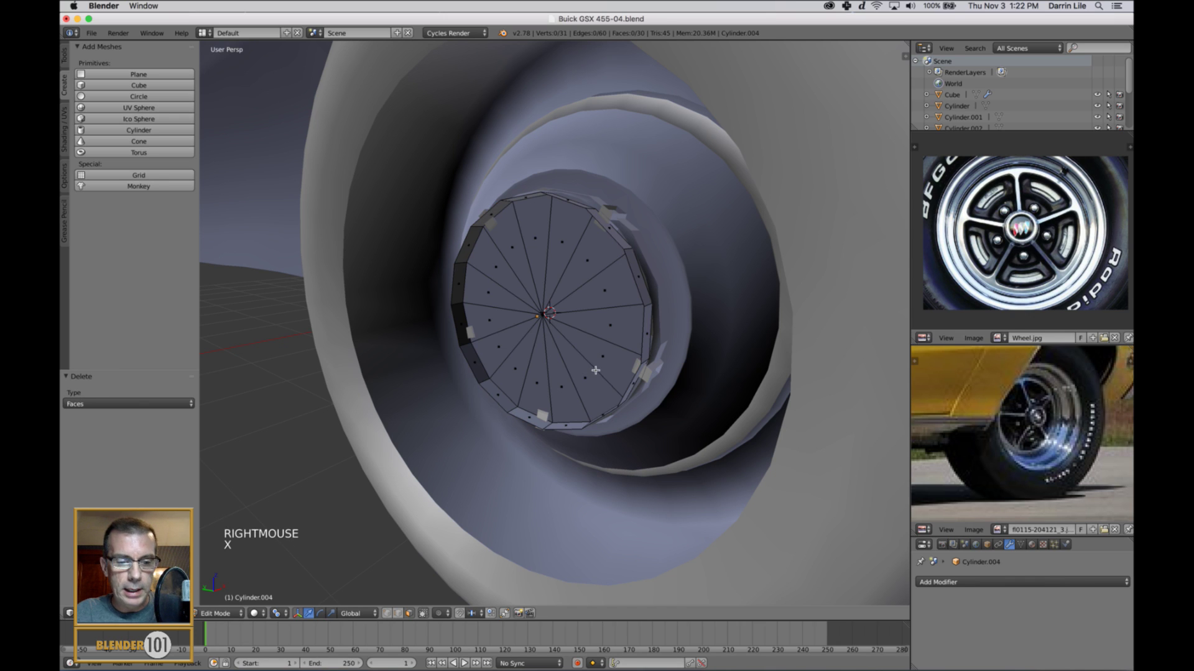
key(Tab)
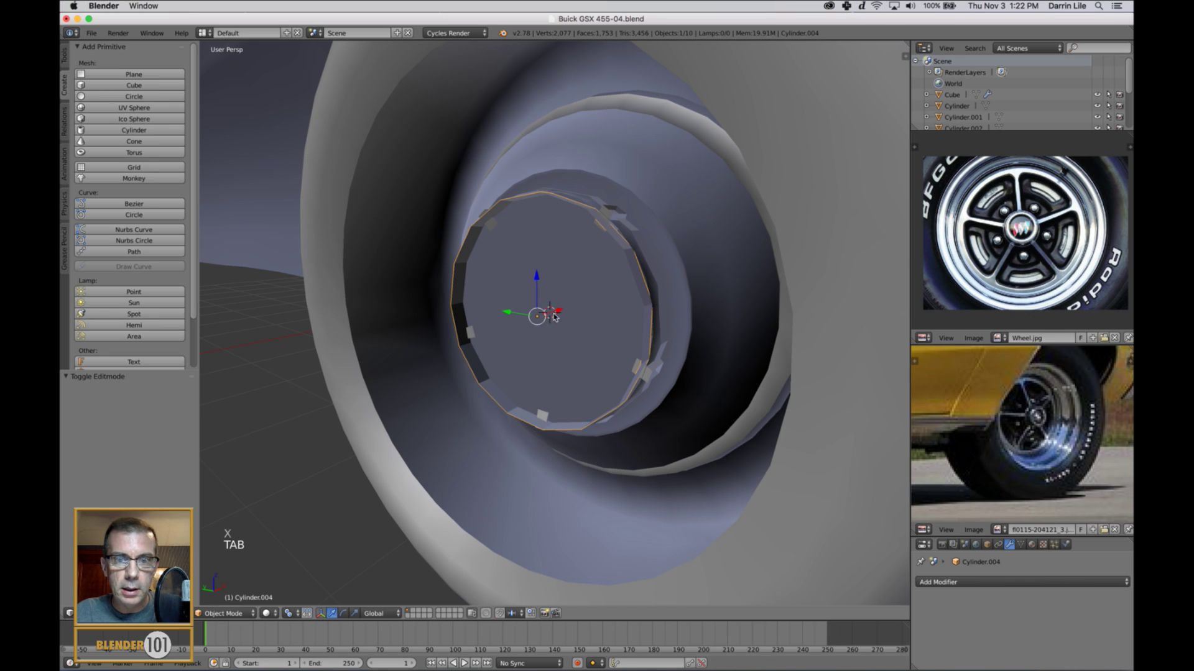
Step: Fine-tune the thin closing cylinder's position along X behind the slotted disc and deselect it
click(553, 315)
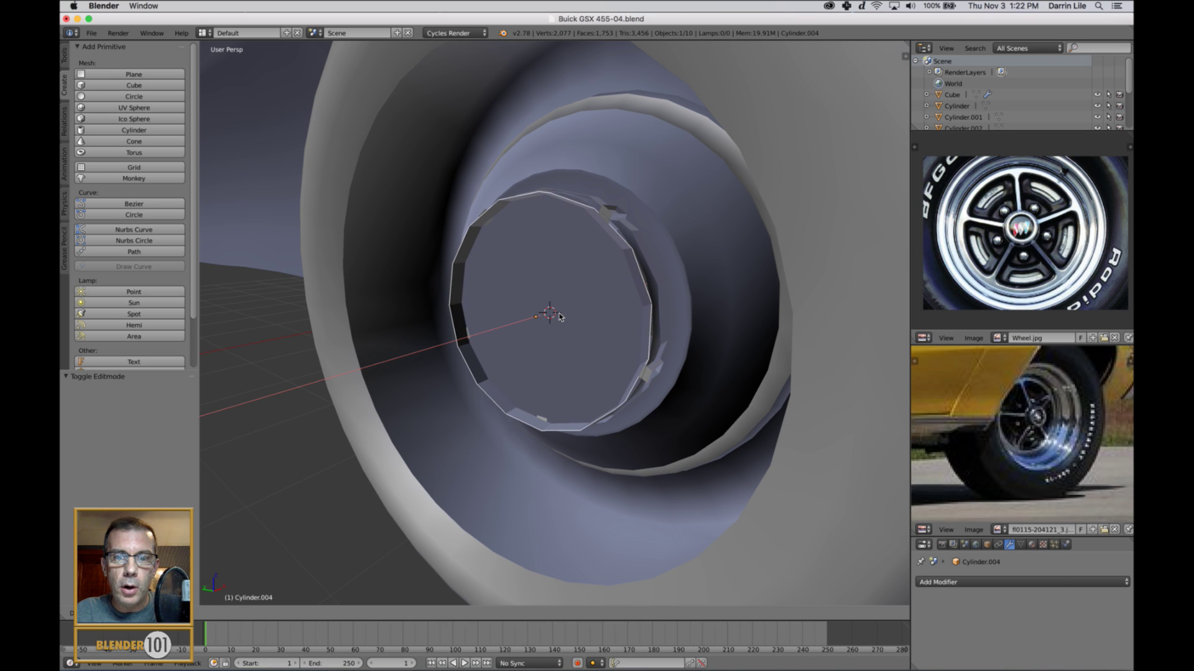
key(a)
key(Tab)
scroll(591, 372, down, 3)
key(Tab)
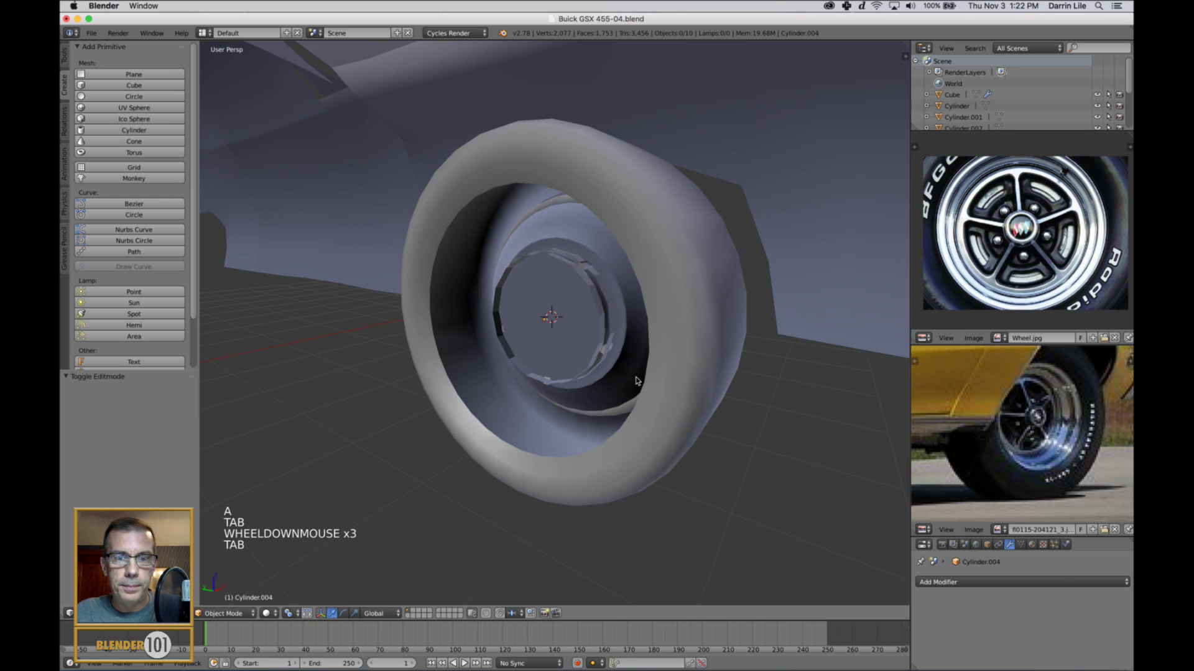
Step: Examine the finished front wheel up close and on the whole car from several angles
middle_drag(636, 380, 698, 405)
scroll(664, 395, down, 4)
key(a)
key(a)
key(a)
scroll(650, 394, up, 2)
scroll(695, 413, down, 4)
key(shift+c)
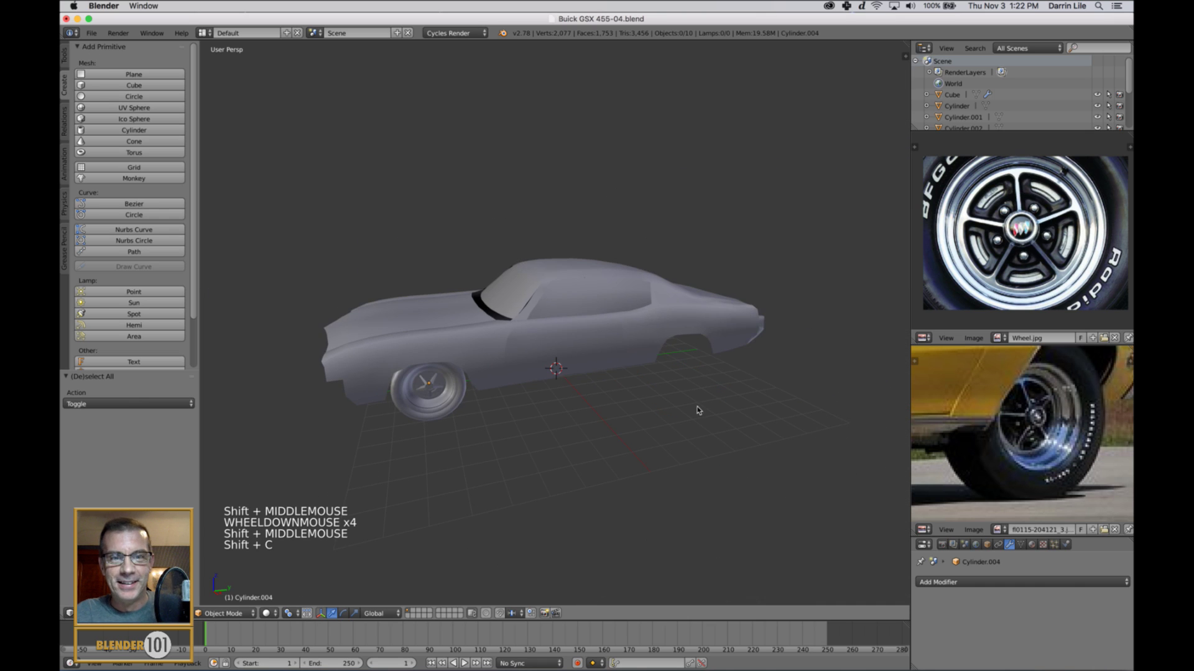
middle_drag(619, 434, 663, 411)
scroll(623, 421, up, 1)
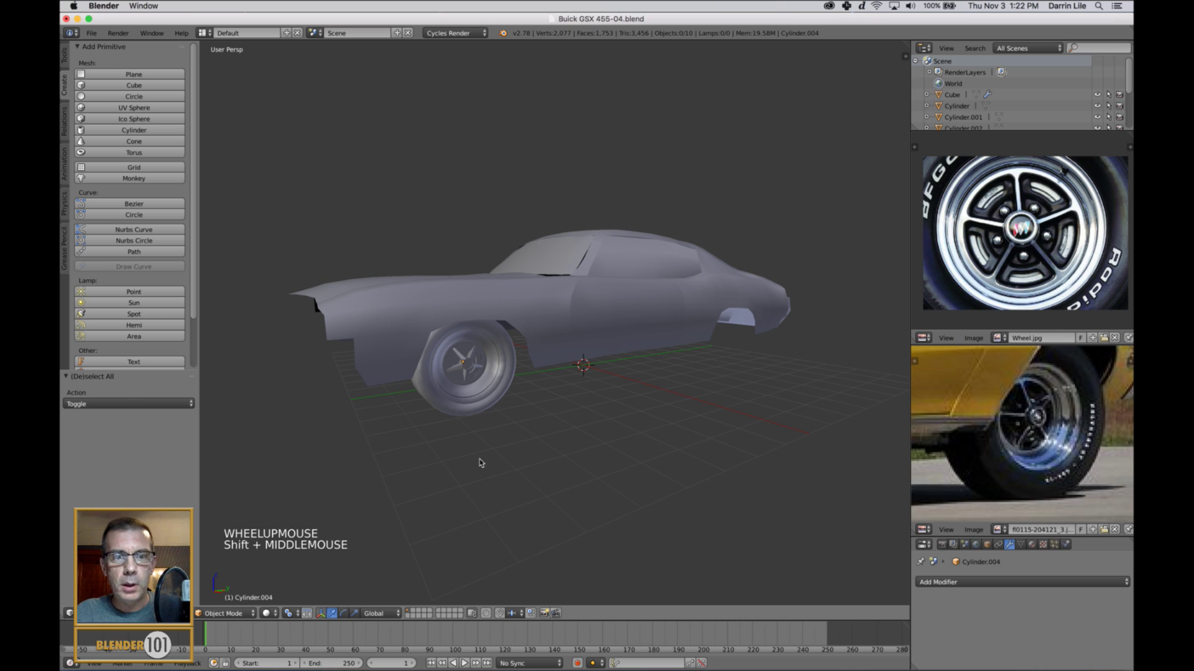
middle_drag(523, 445, 528, 453)
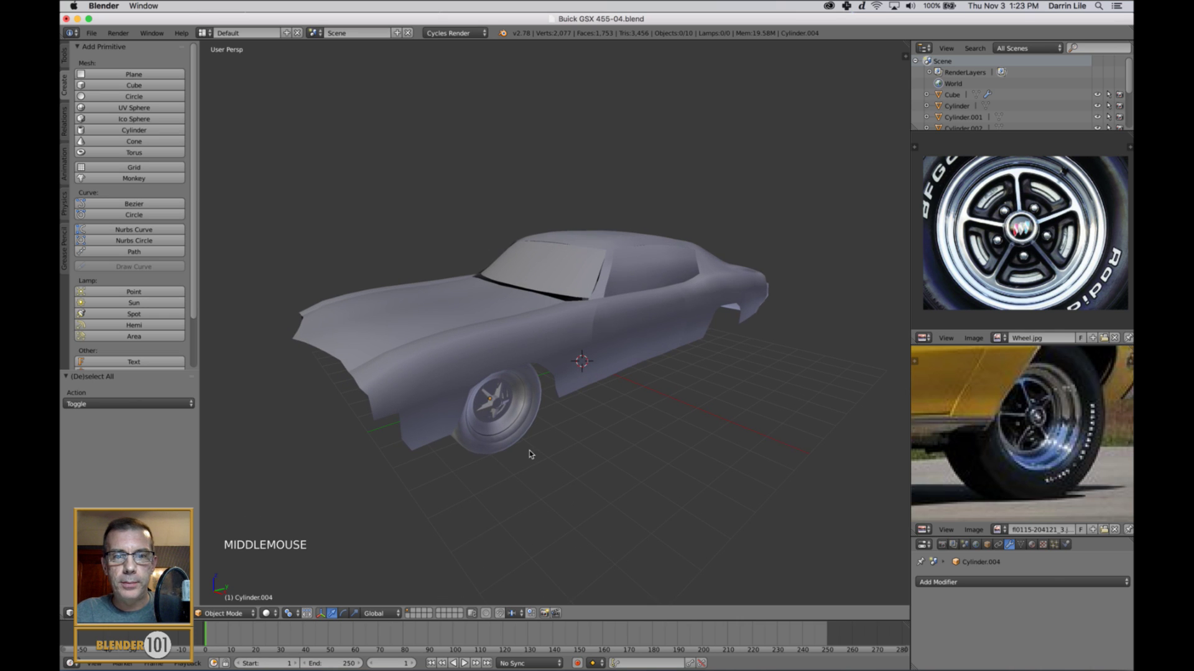
shift+middle_drag(594, 479, 671, 426)
scroll(591, 454, up, 1)
scroll(632, 429, up, 3)
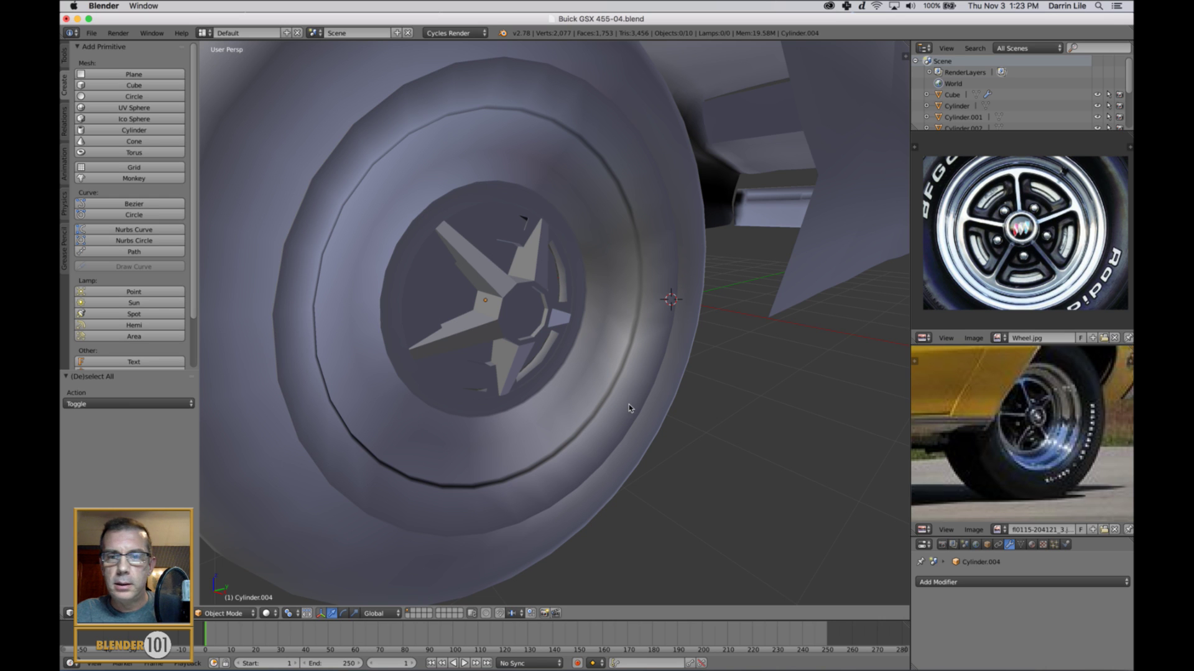
scroll(629, 407, down, 2)
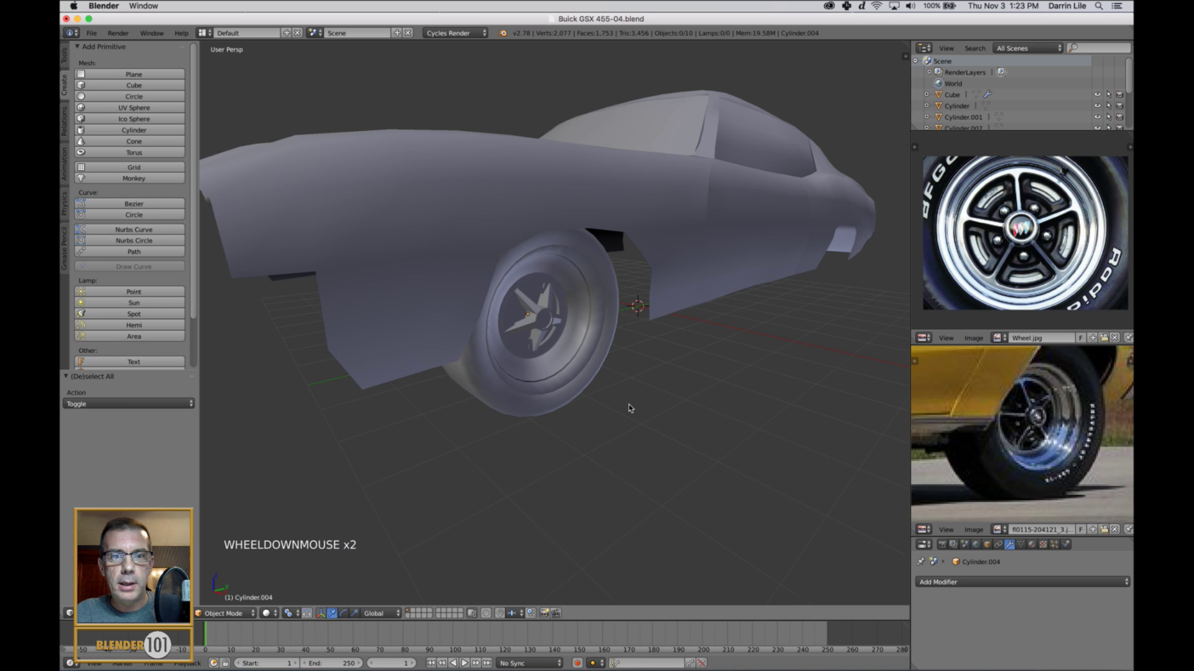
mouse_move(630, 408)
middle_down()
mouse_move(620, 412)
mouse_move(629, 416)
mouse_move(661, 373)
mouse_move(684, 390)
mouse_move(632, 391)
middle_up()
scroll(624, 413, down, 2)
key(s)
key(s)
scroll(620, 413, up, 2)
scroll(646, 385, down, 1)
scroll(634, 388, down, 2)
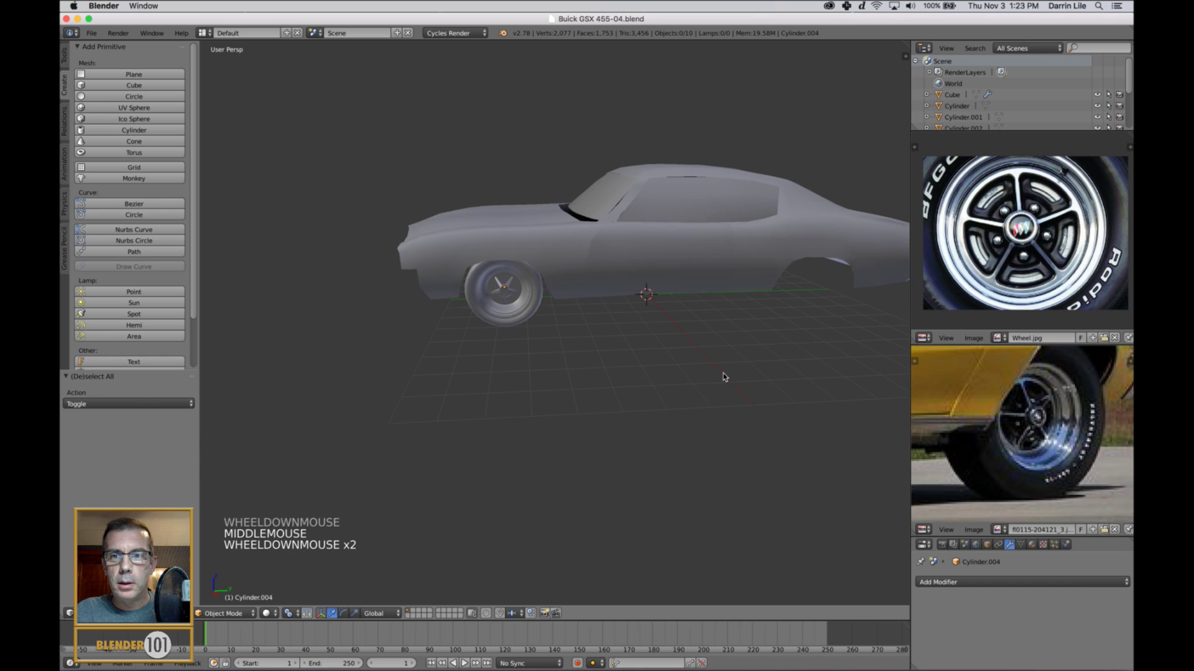
shift+middle_drag(724, 377, 691, 379)
middle_drag(574, 339, 591, 347)
scroll(573, 341, up, 2)
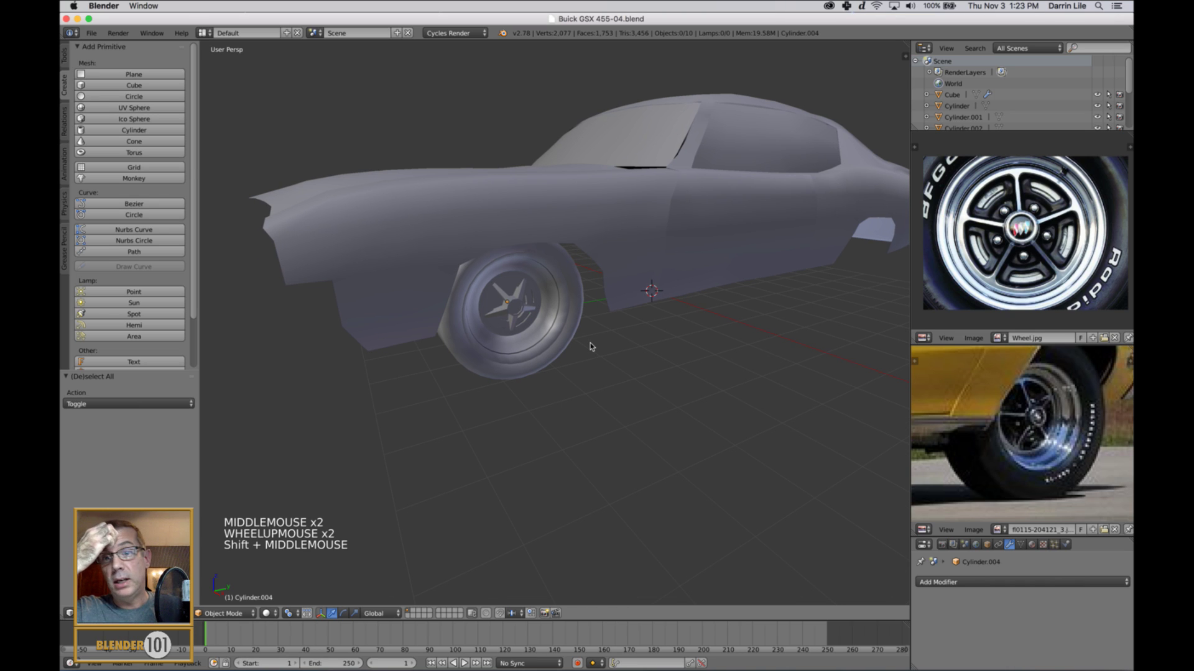
Step: Select the tyre, the rim and the five-spoke piece of the front wheel together
right_click(559, 339)
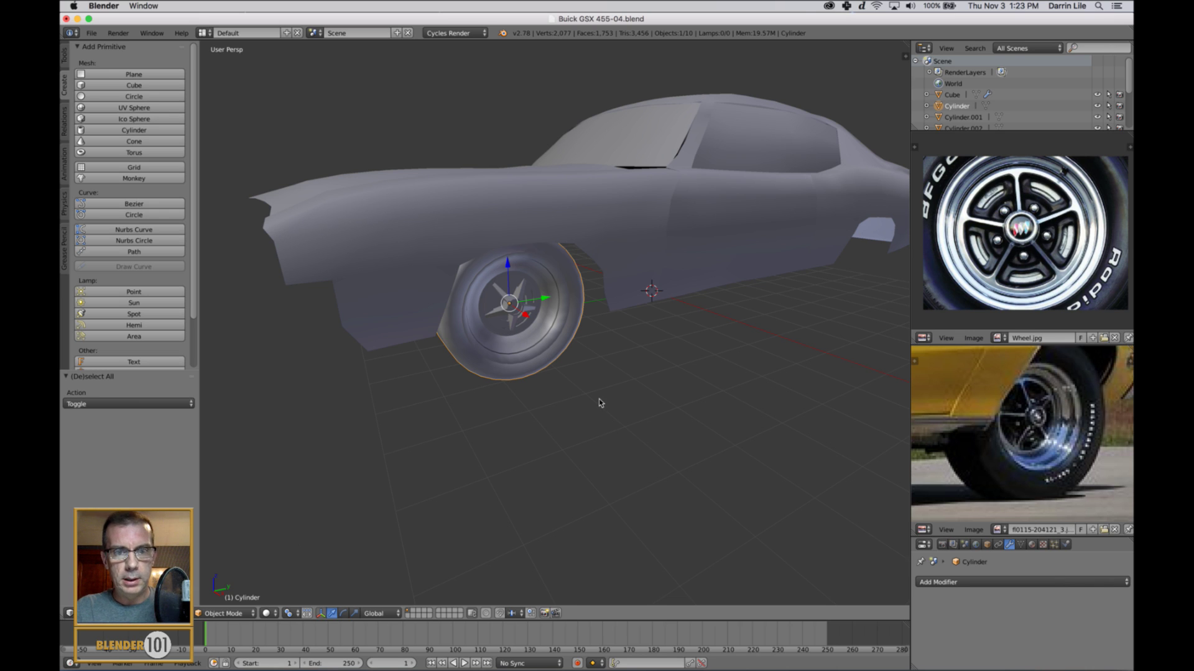
key(a)
scroll(572, 359, up, 1)
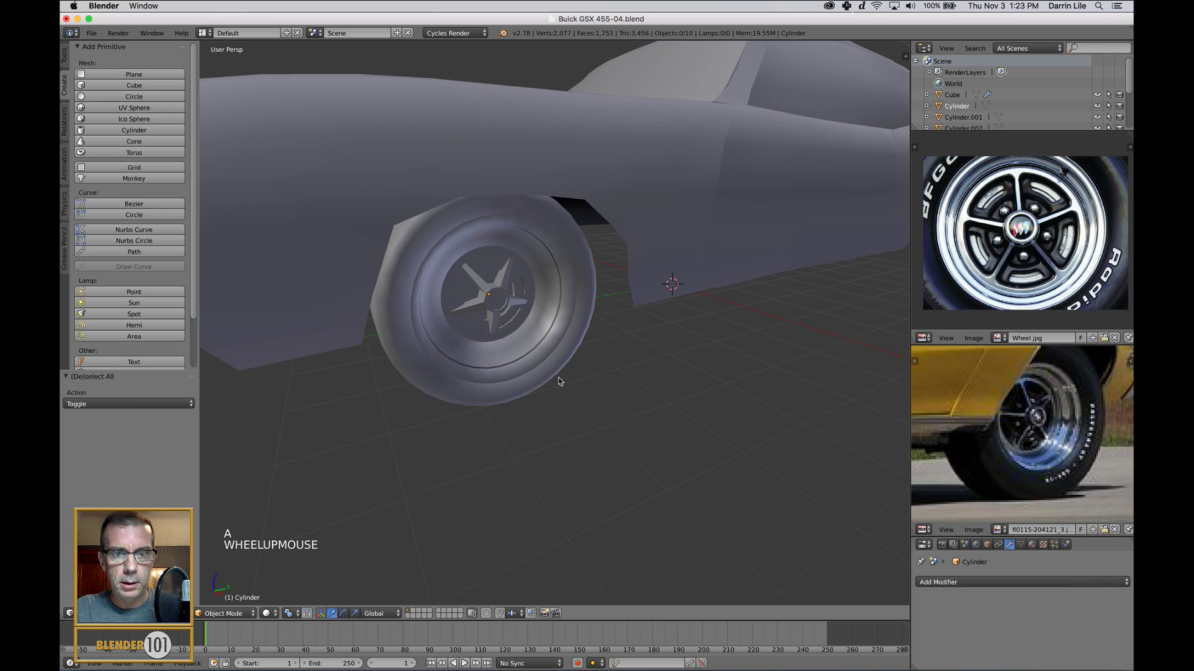
shift+middle_drag(562, 380, 562, 363)
right_click(559, 364)
shift+right_click(559, 346)
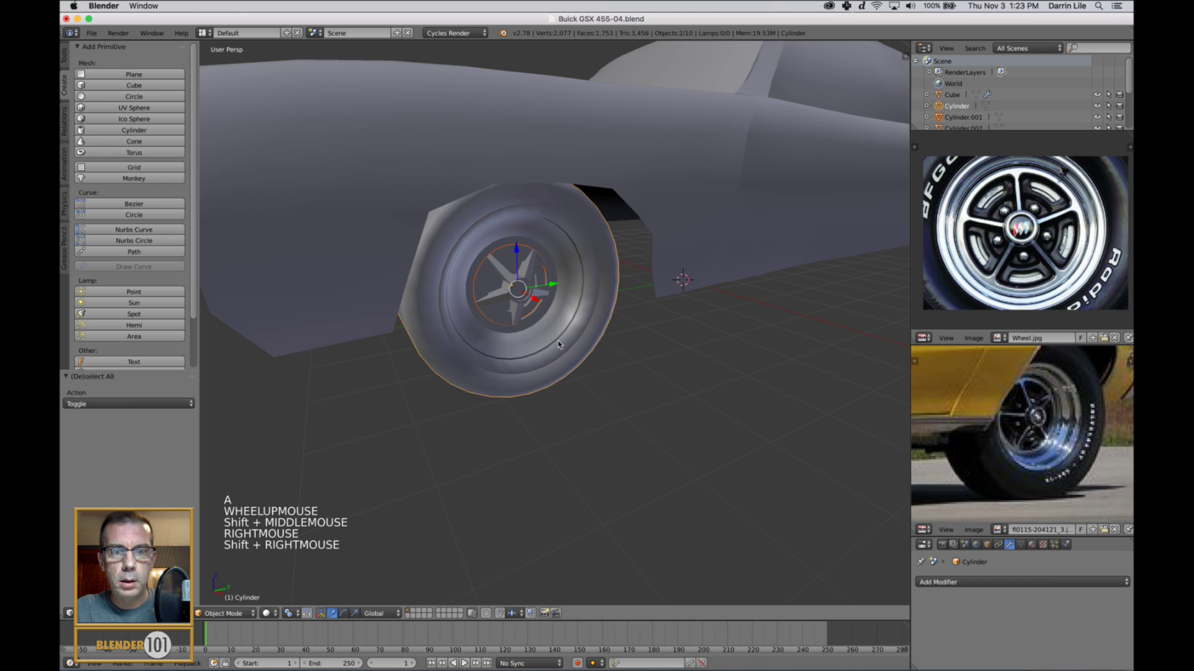
shift+right_click(522, 315)
Step: Add the slotted backing disc and the thin closing cylinder to the selection, then join all five wheel parts into one object
middle_drag(500, 310, 508, 341)
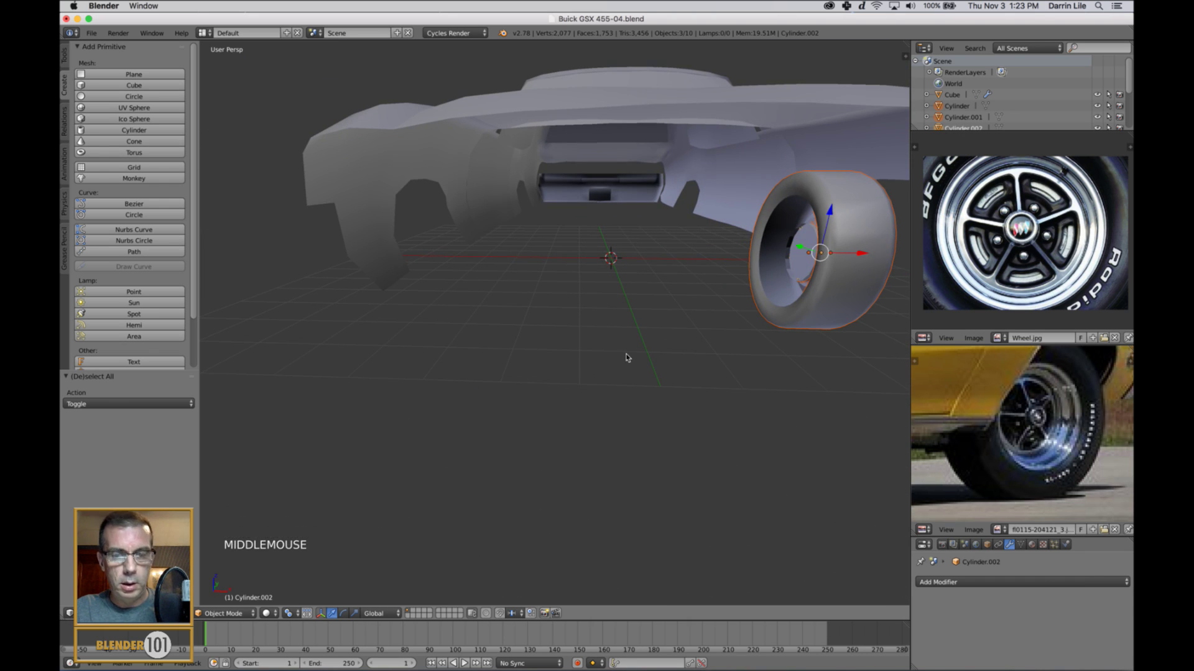
key(z)
shift+middle_drag(763, 316, 777, 280)
scroll(778, 279, up, 4)
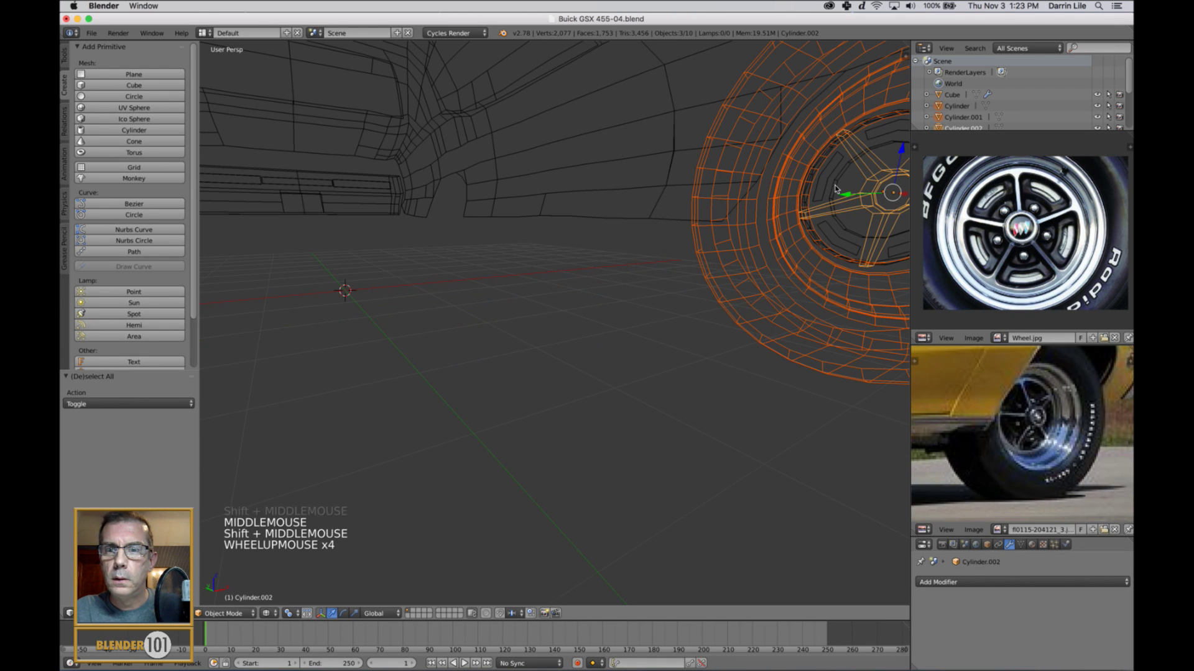
shift+right_click(838, 190)
middle_drag(818, 202, 814, 225)
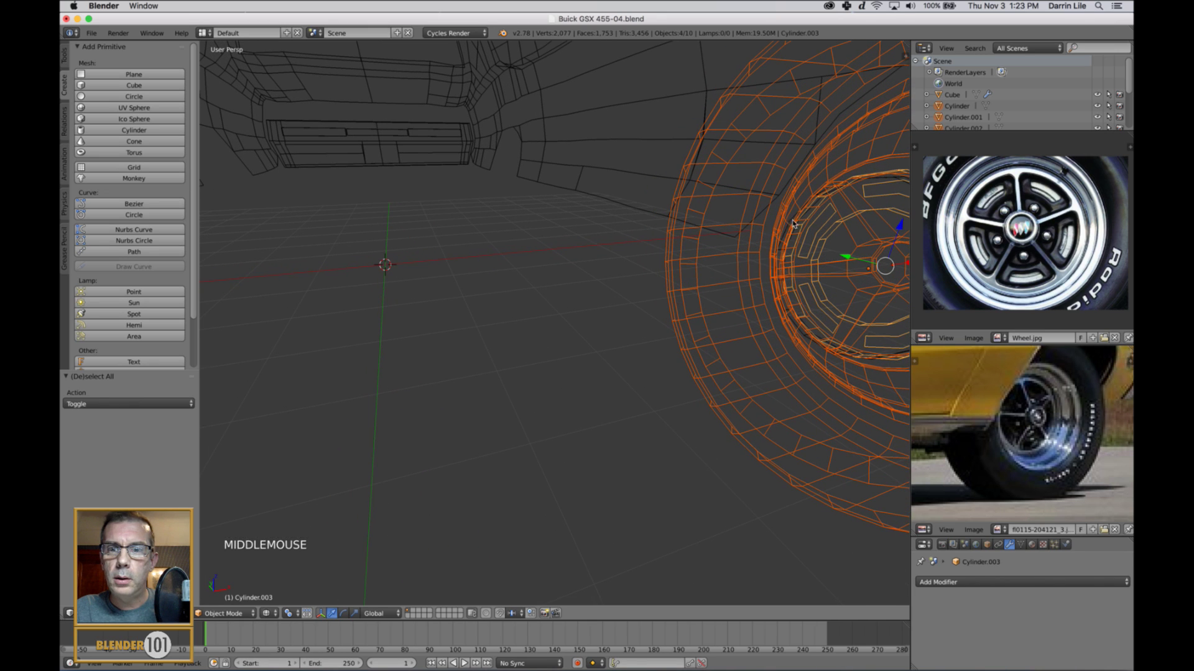
shift+right_click(792, 222)
scroll(808, 261, down, 4)
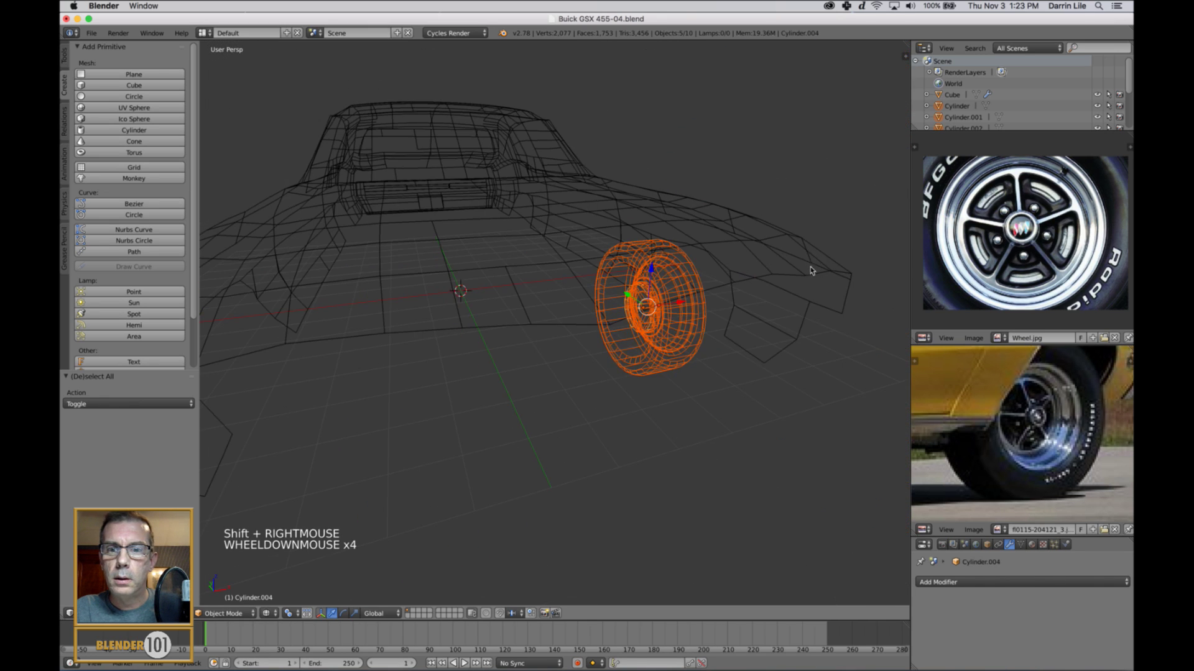
mouse_move(812, 269)
middle_down()
mouse_move(770, 263)
mouse_move(614, 292)
mouse_move(674, 297)
mouse_move(706, 333)
middle_up()
key(z)
scroll(673, 299, up, 3)
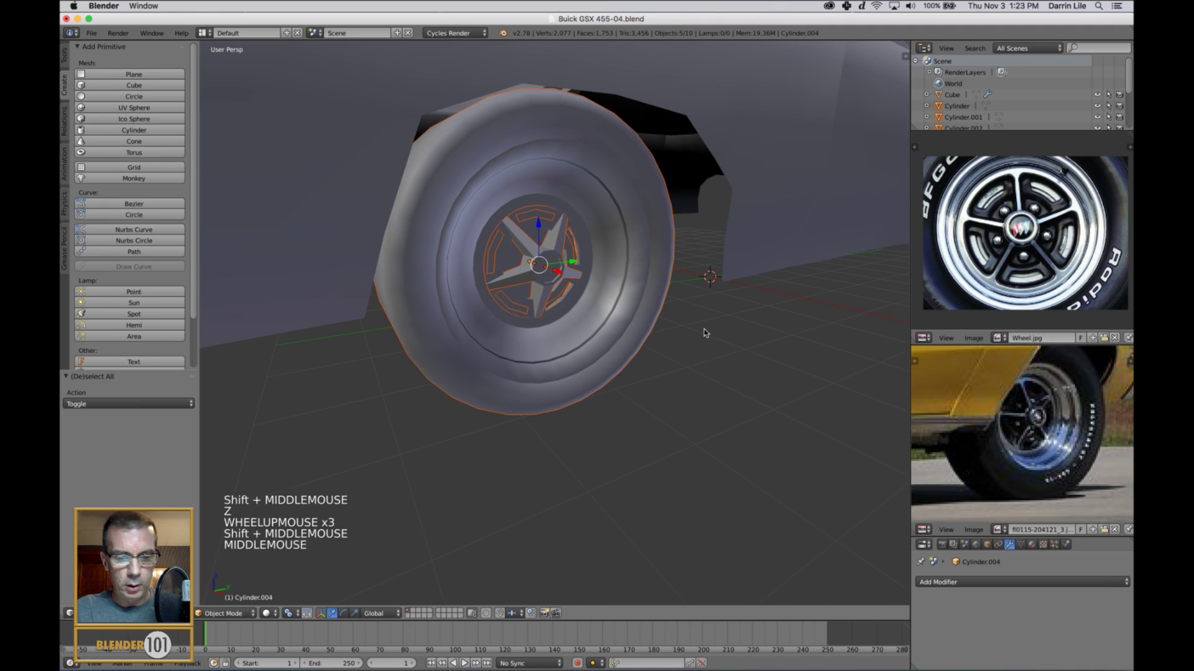
key(ctrl+j)
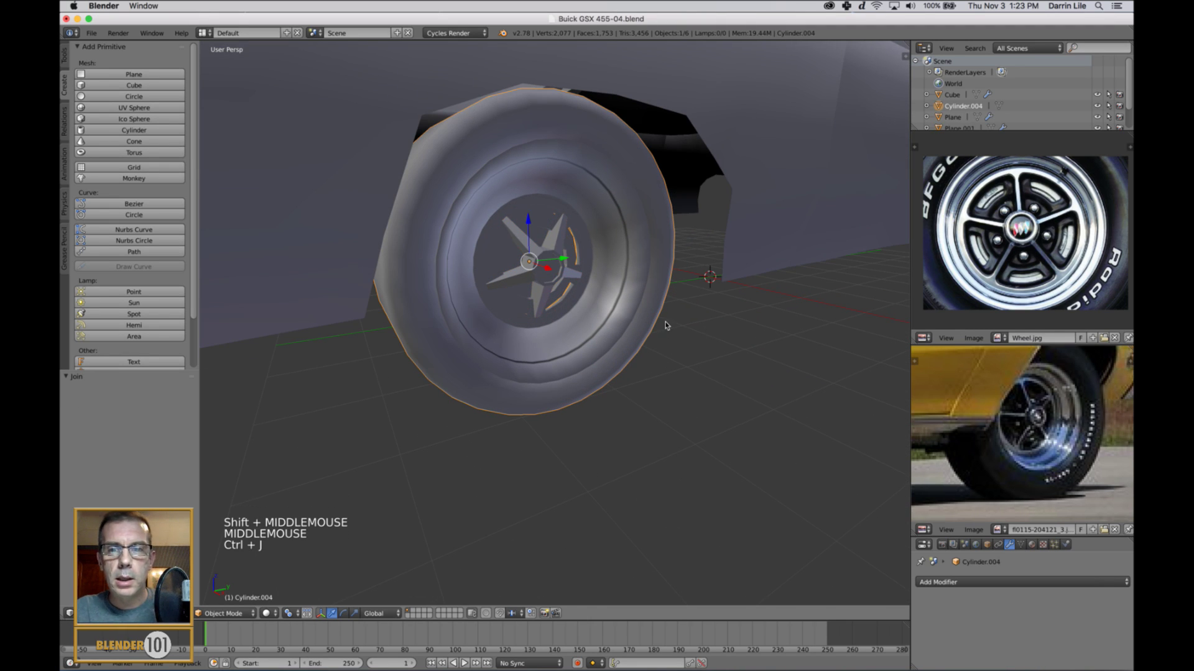
Step: Display the car in wireframe from above in orthographic projection
scroll(692, 338, down, 1)
mouse_move(693, 339)
middle_down()
mouse_move(675, 336)
mouse_move(684, 333)
middle_up()
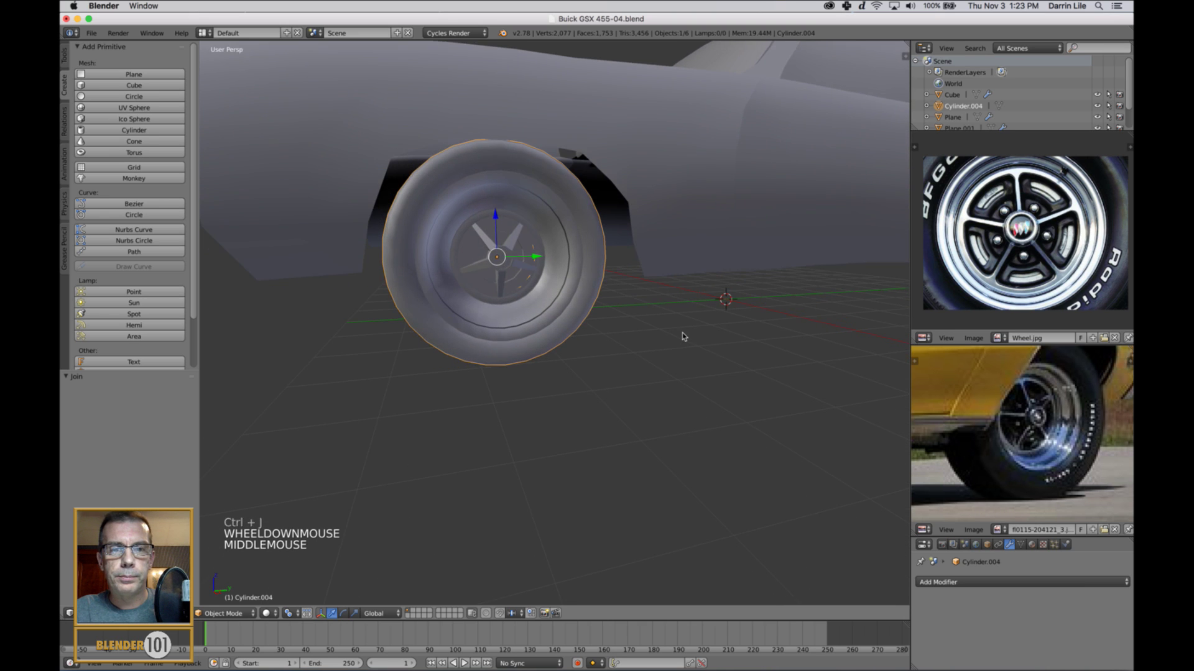
scroll(674, 346, down, 3)
mouse_move(650, 371)
middle_down()
mouse_move(684, 371)
mouse_move(667, 355)
middle_up()
key(KP_7)
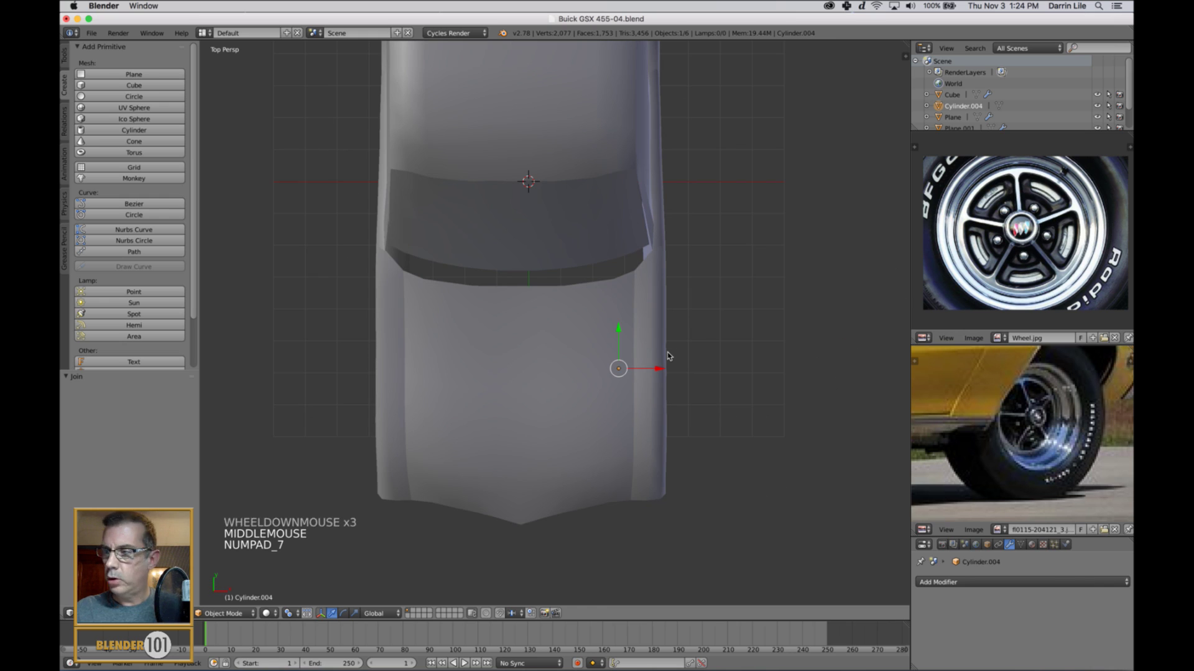
key(z)
scroll(669, 327, down, 4)
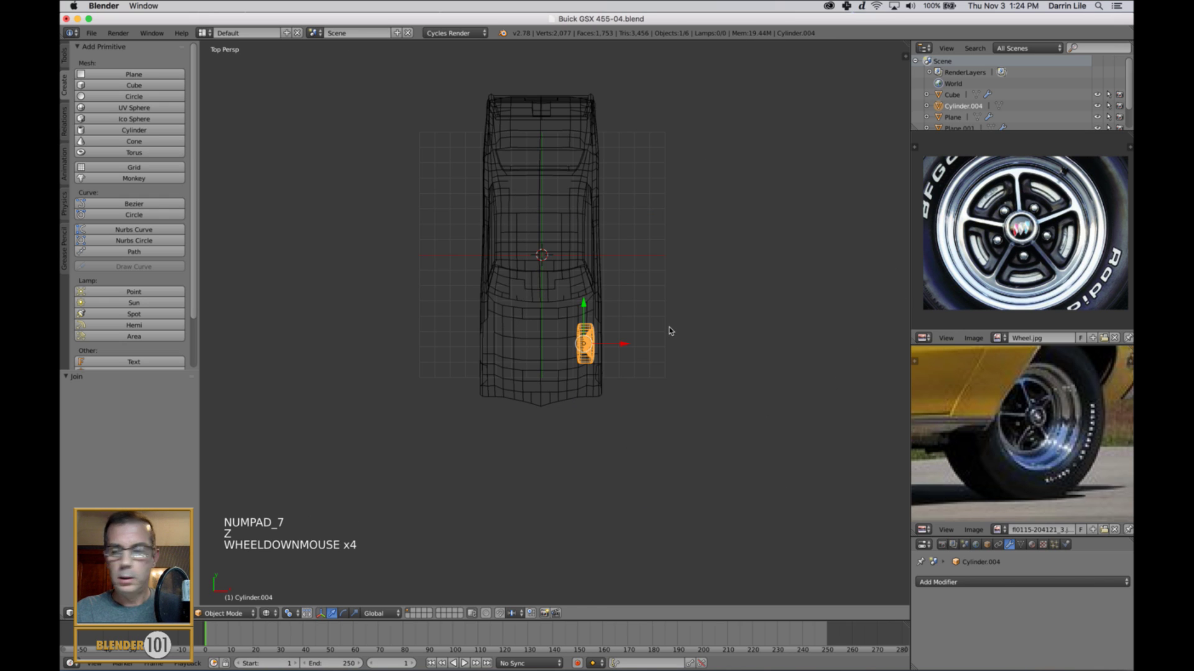
key(KP_8)
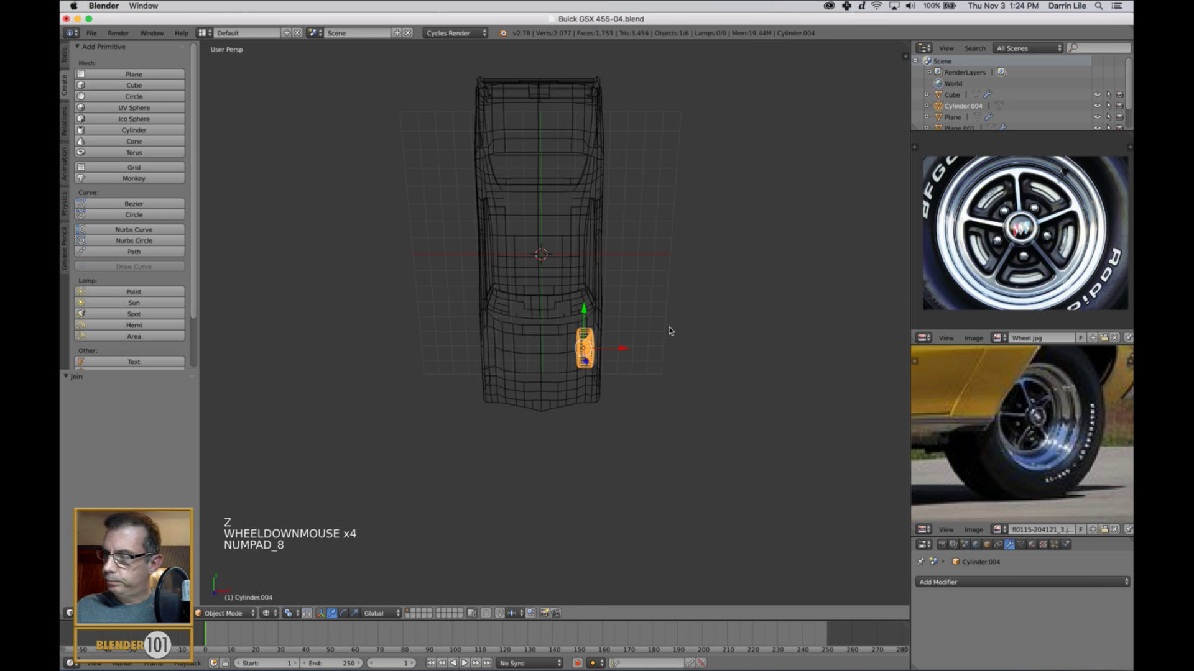
key(KP_5)
key(KP_7)
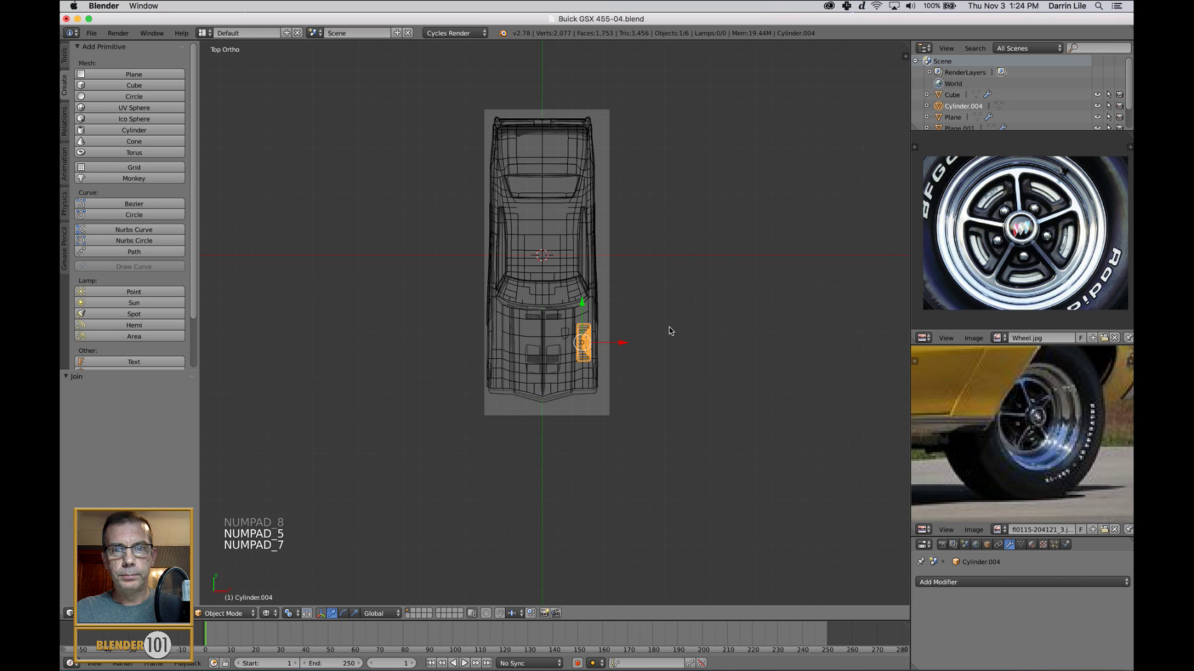
shift+middle_drag(673, 291, 655, 313)
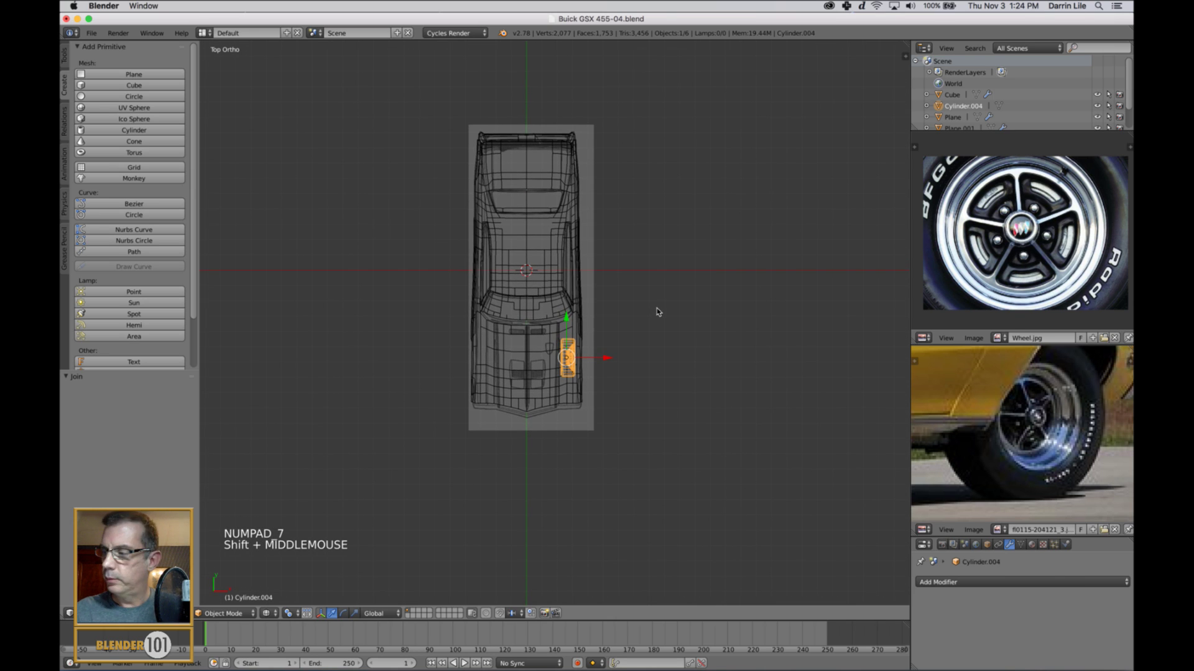
Step: In the right side view, duplicate the joined wheel and move the copy 10.243 along Y onto the blueprint's rear wheel
key(KP_3)
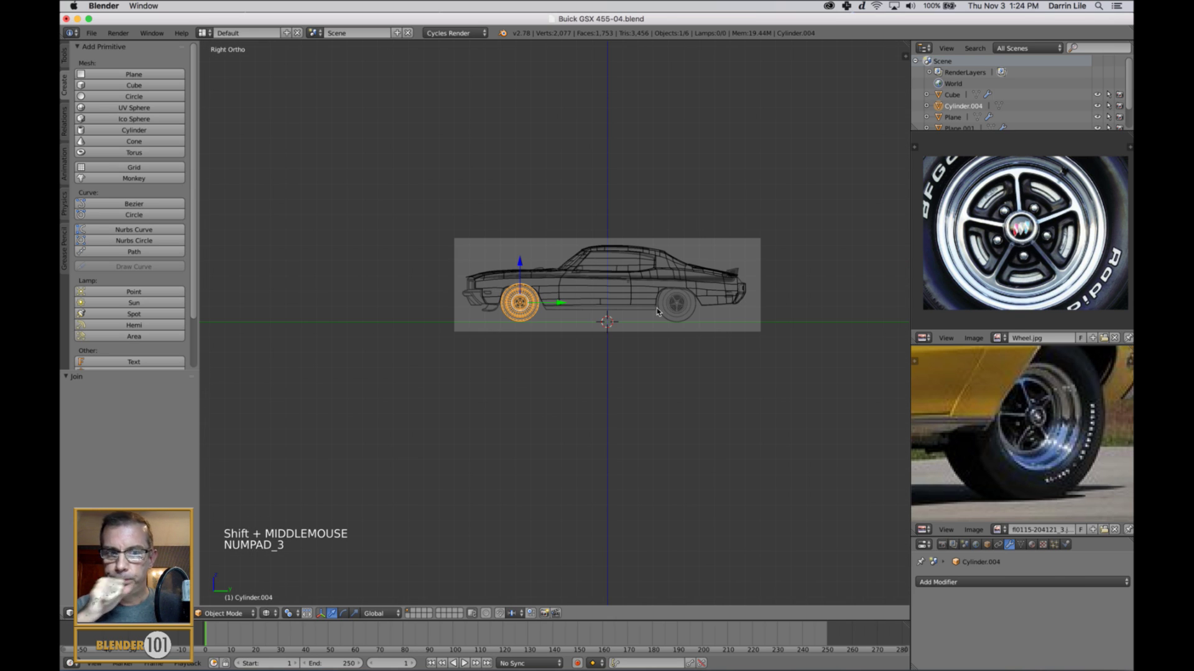
scroll(657, 311, up, 4)
shift+middle_drag(711, 312, 633, 334)
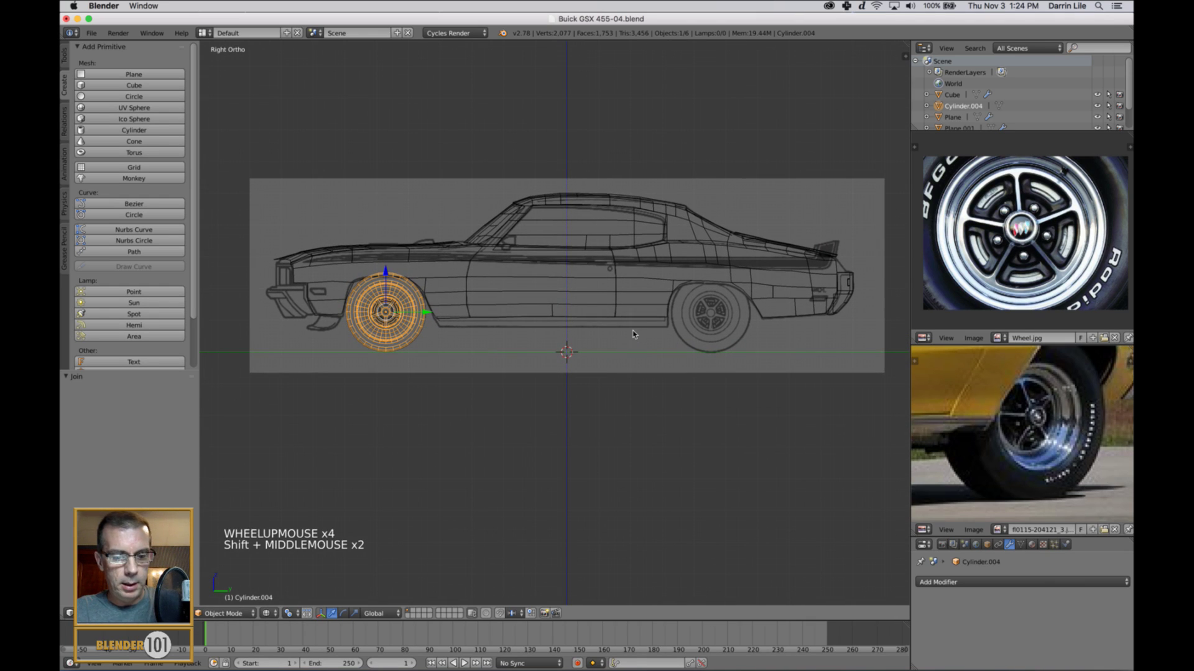
key(shift+d)
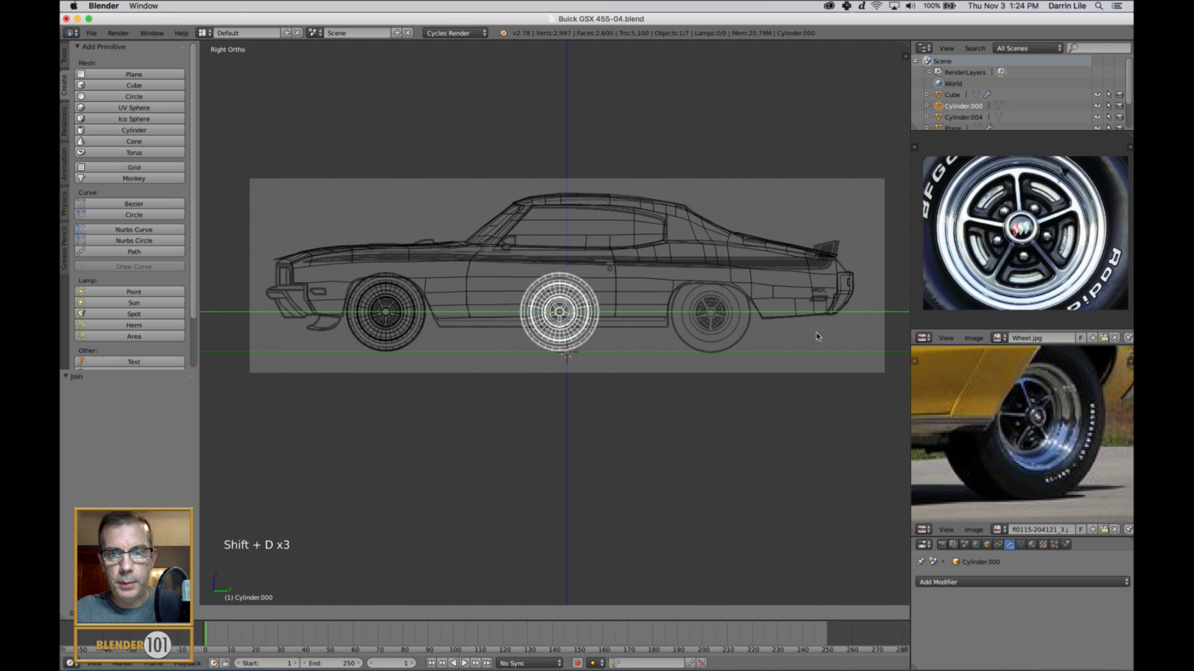
click(247, 337)
middle_drag(347, 449, 369, 457)
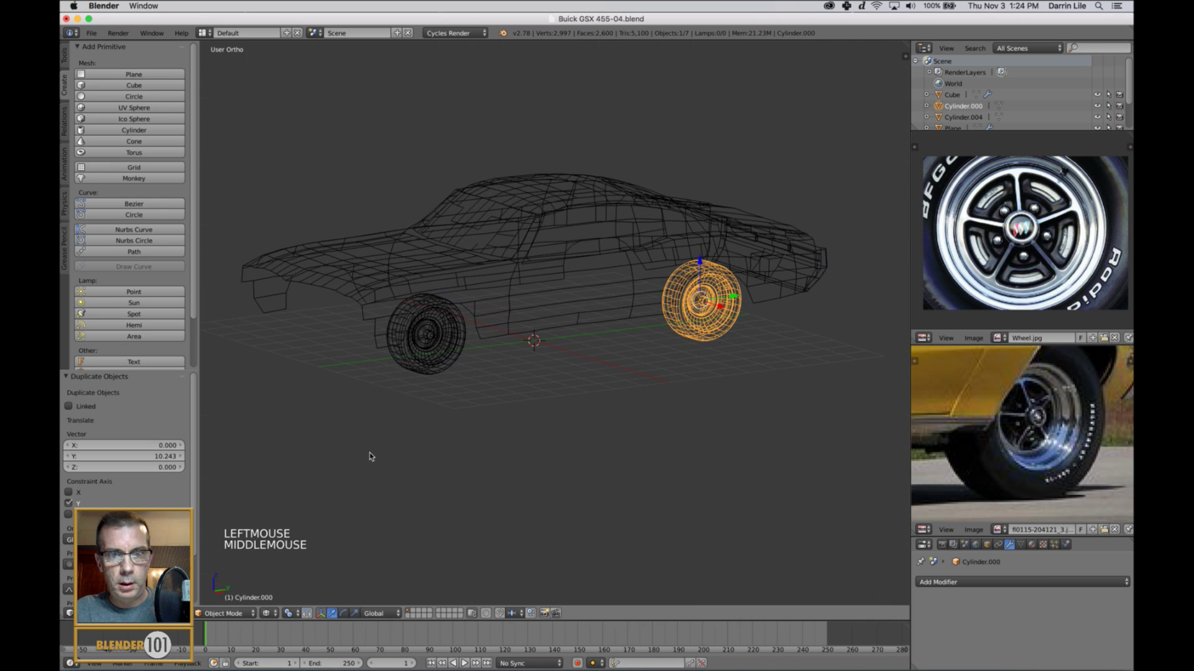
Step: Select the front and rear wheels, duplicate both in place without moving them and show the car in the front view
key(a)
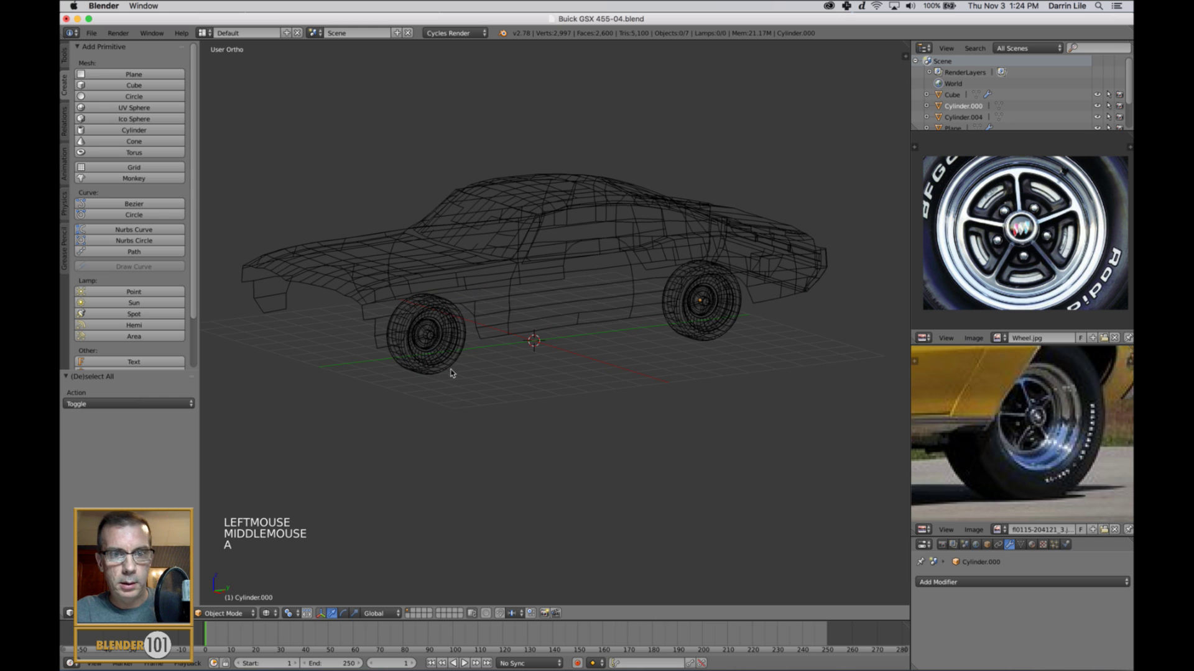
right_click(684, 336)
middle_drag(492, 391, 731, 462)
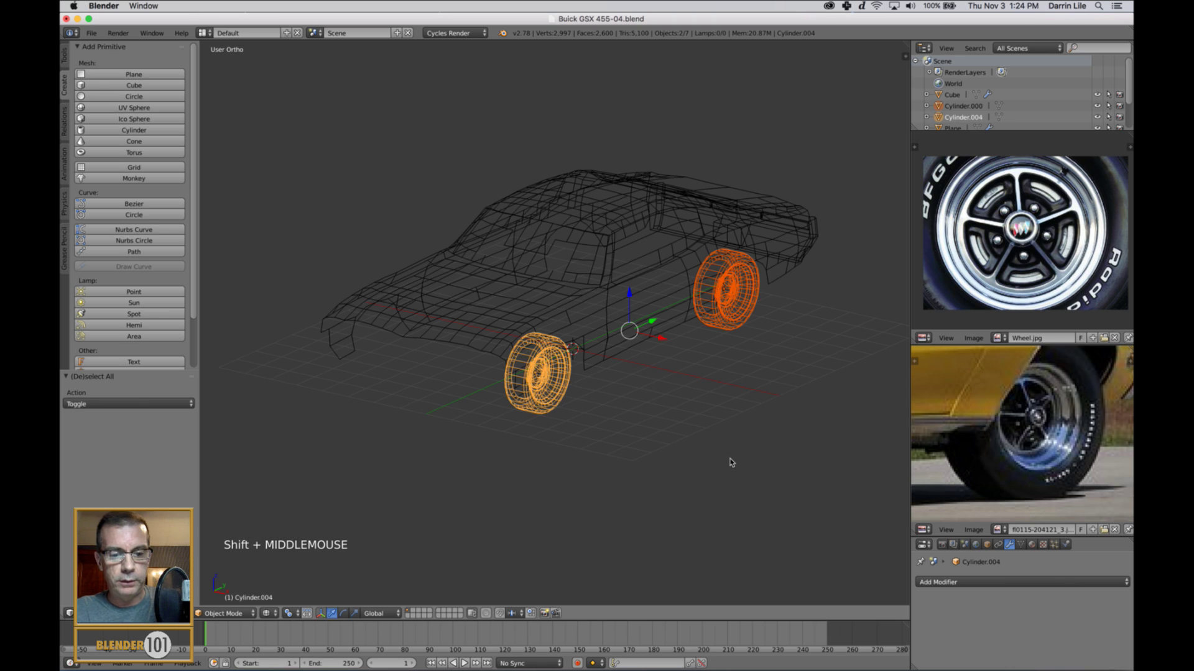
key(shift+d)
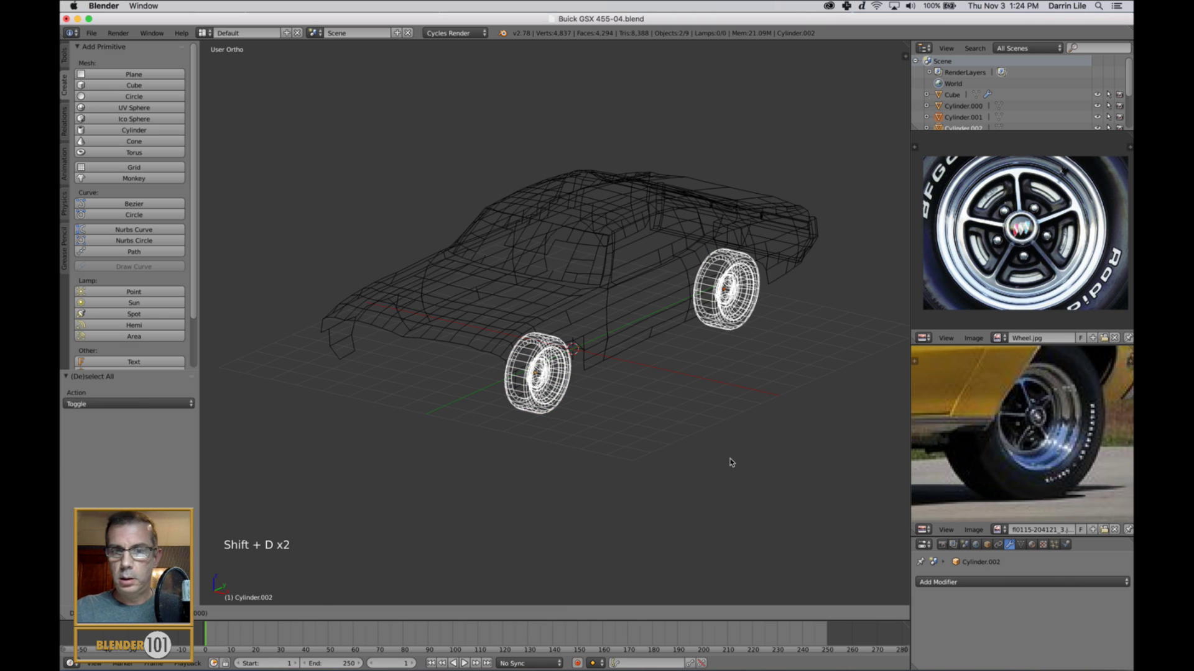
right_click(731, 463)
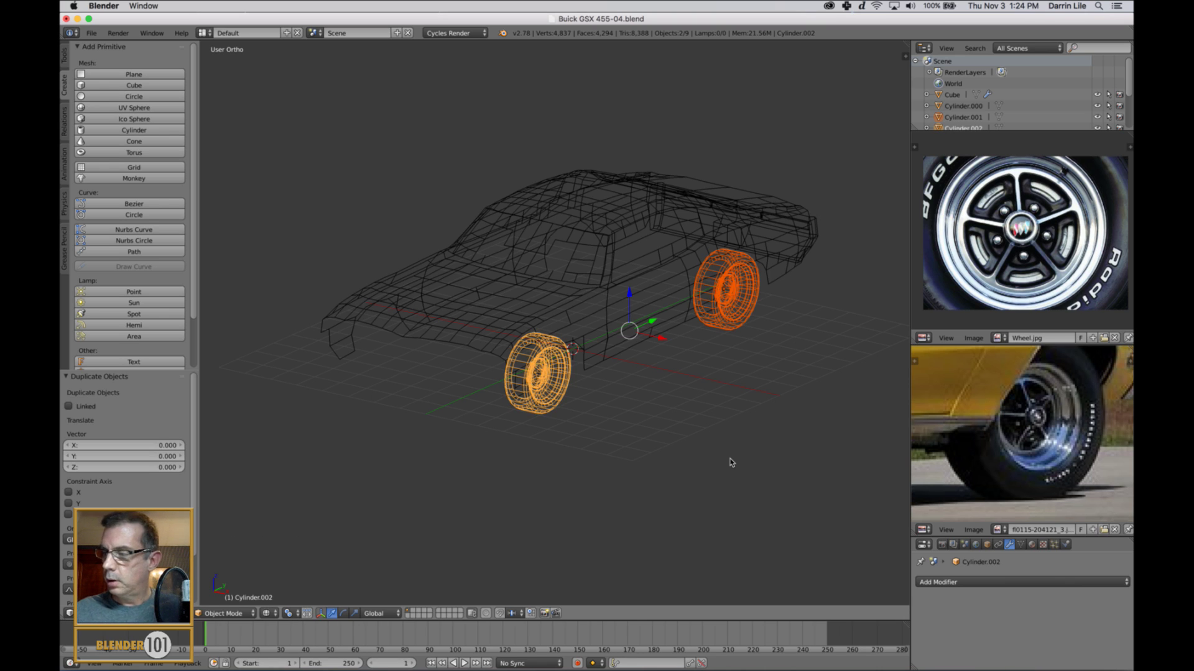
key(KP_1)
scroll(727, 442, up, 2)
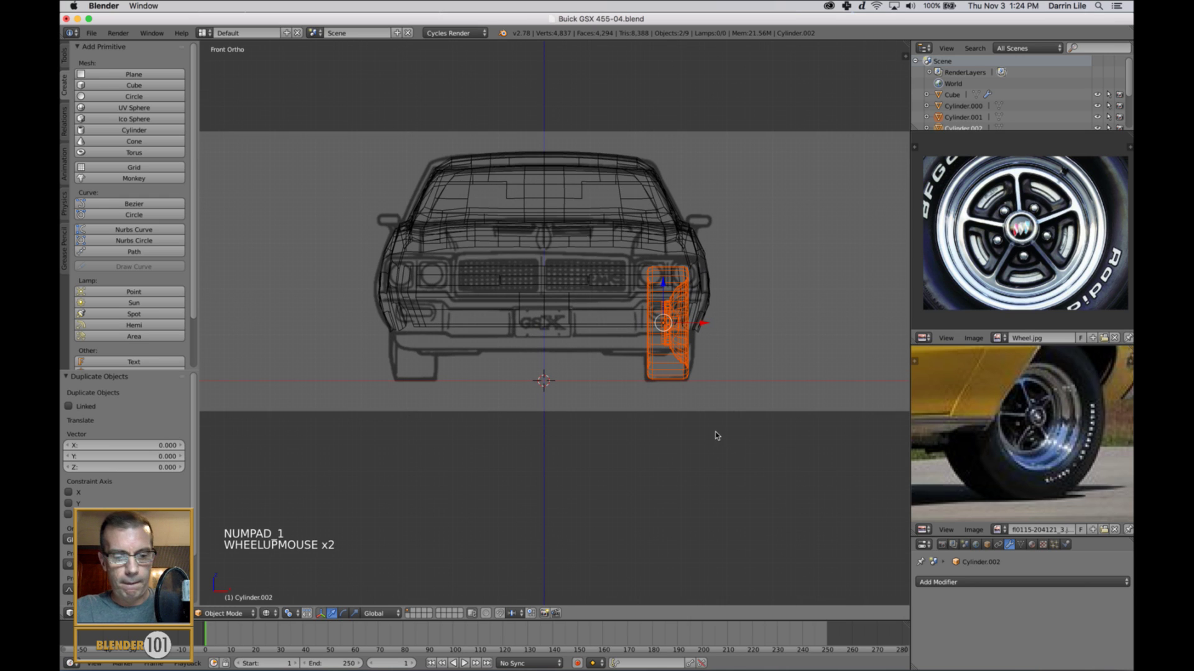
Step: Move the duplicated front and rear wheels -5.617 along X to the opposite side of the car
drag(702, 324, 446, 333)
scroll(498, 341, down, 3)
middle_drag(498, 342, 530, 365)
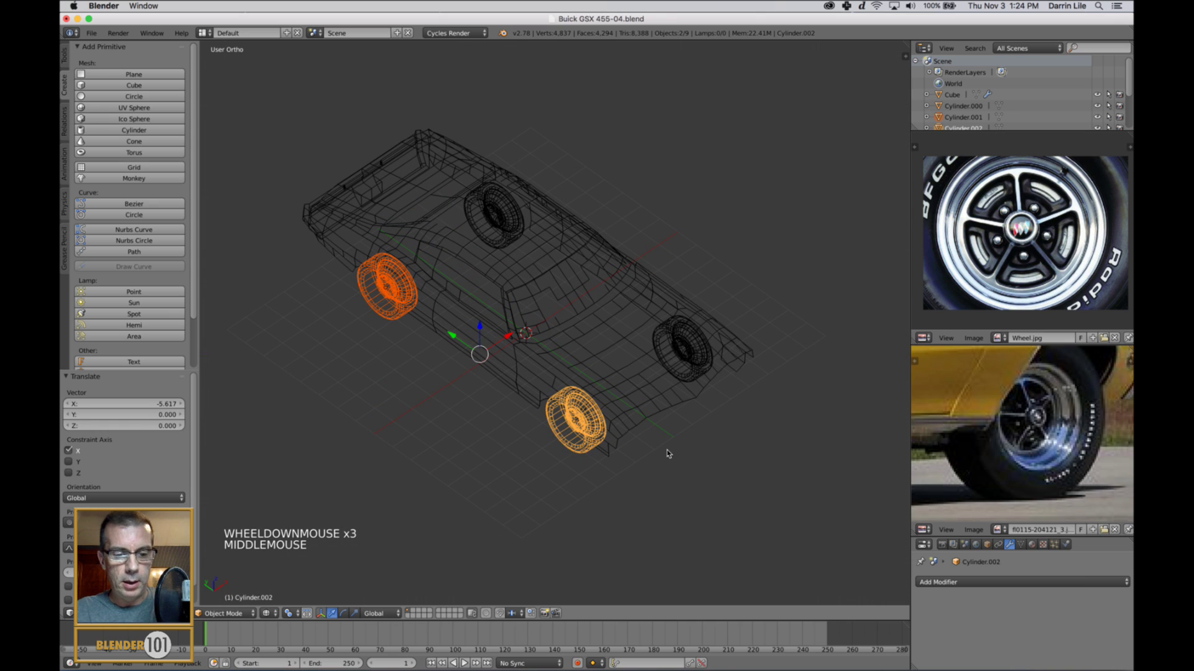
Step: Rotate the two duplicated wheels 180 degrees about the Z axis and deselect them
key(r)
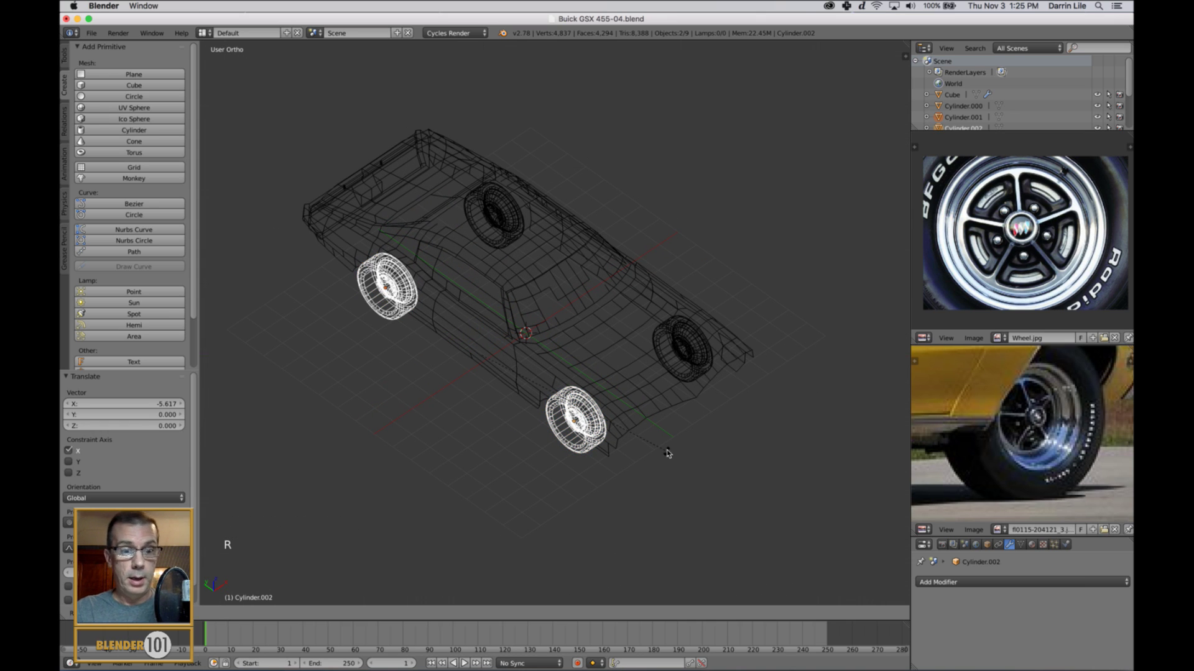
key(z)
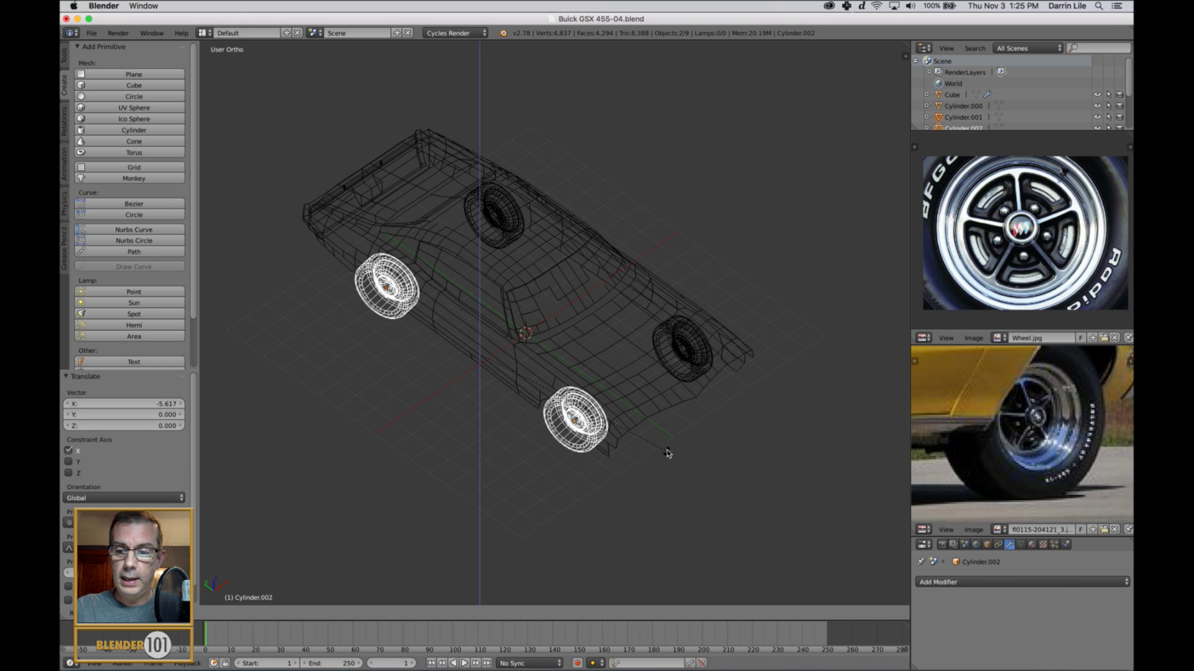
text(180)
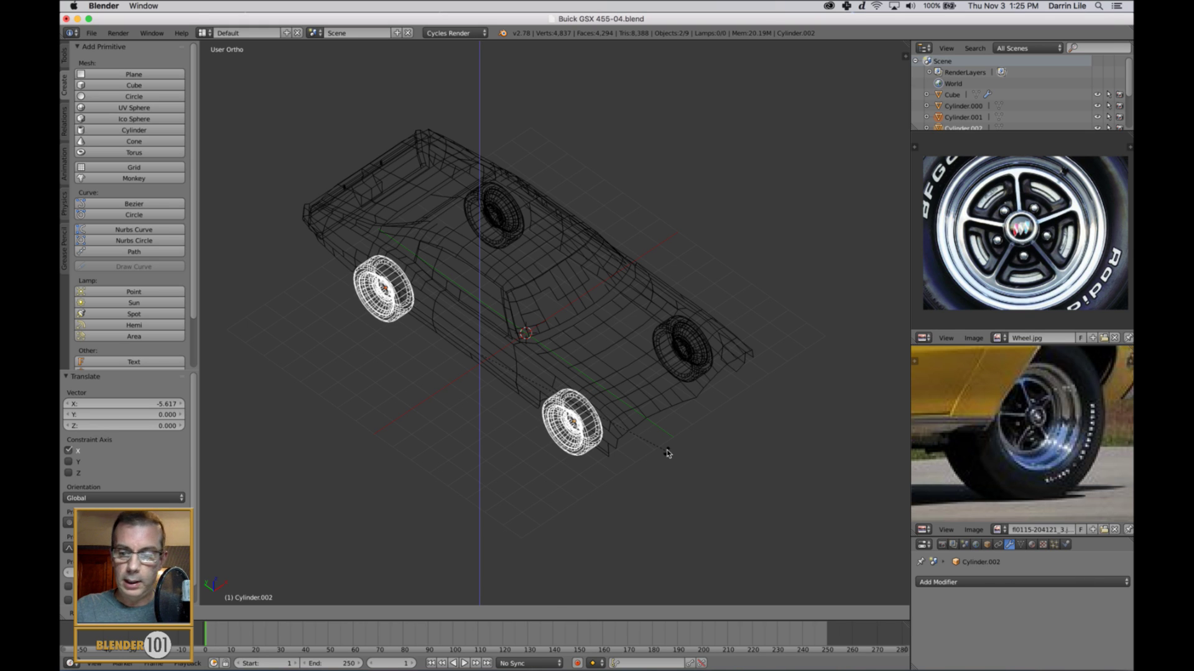
key(Return)
key(a)
Step: Shift the two duplicated wheels slightly along X toward the car's centre in the front view, then deselect them
mouse_move(669, 460)
middle_down()
mouse_move(650, 472)
mouse_move(653, 431)
mouse_move(672, 429)
mouse_move(615, 432)
middle_up()
key(z)
scroll(650, 472, up, 3)
key(KP_5)
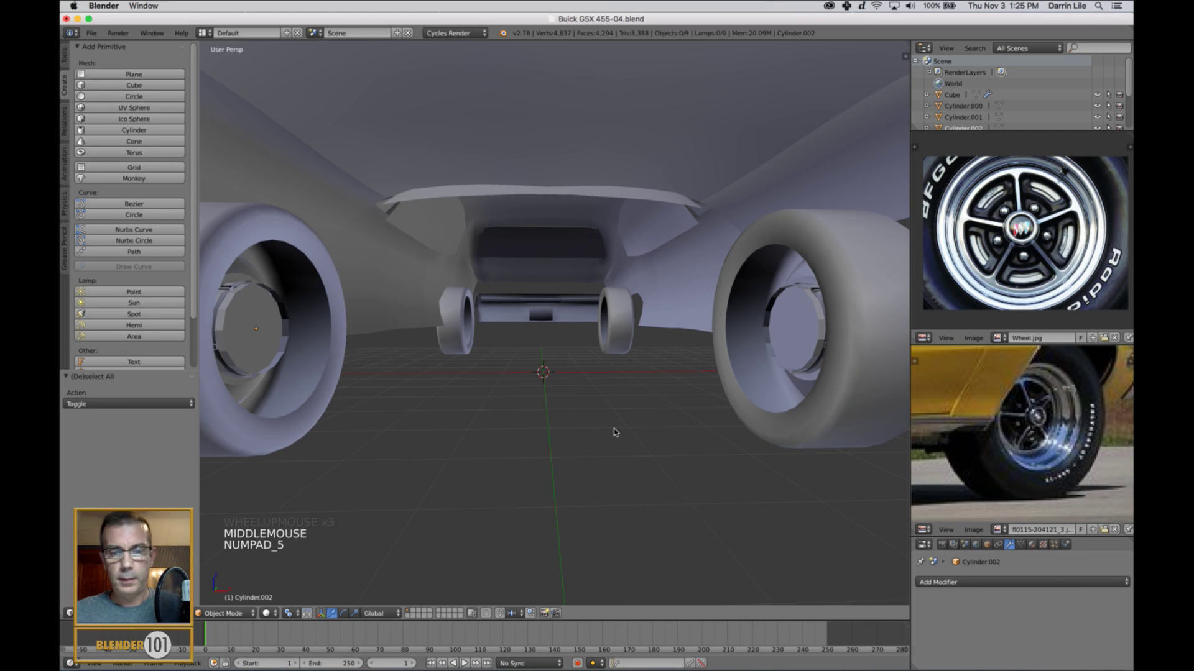
key(KP_1)
key(KP_5)
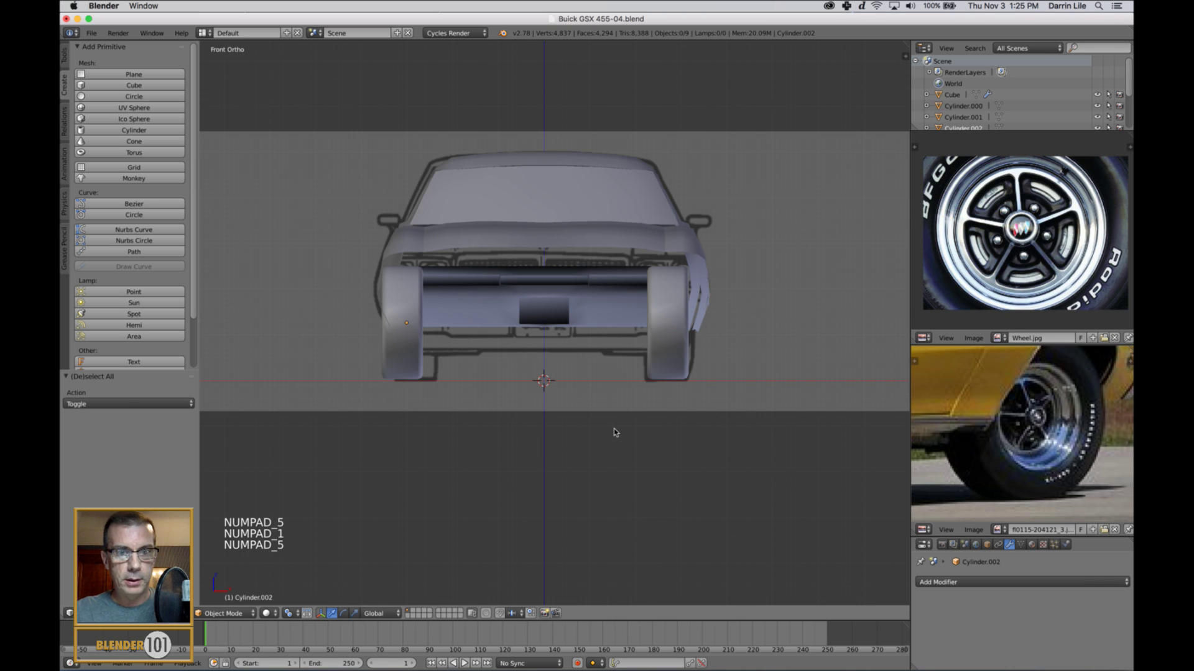
middle_drag(454, 412, 402, 375)
right_click(398, 371)
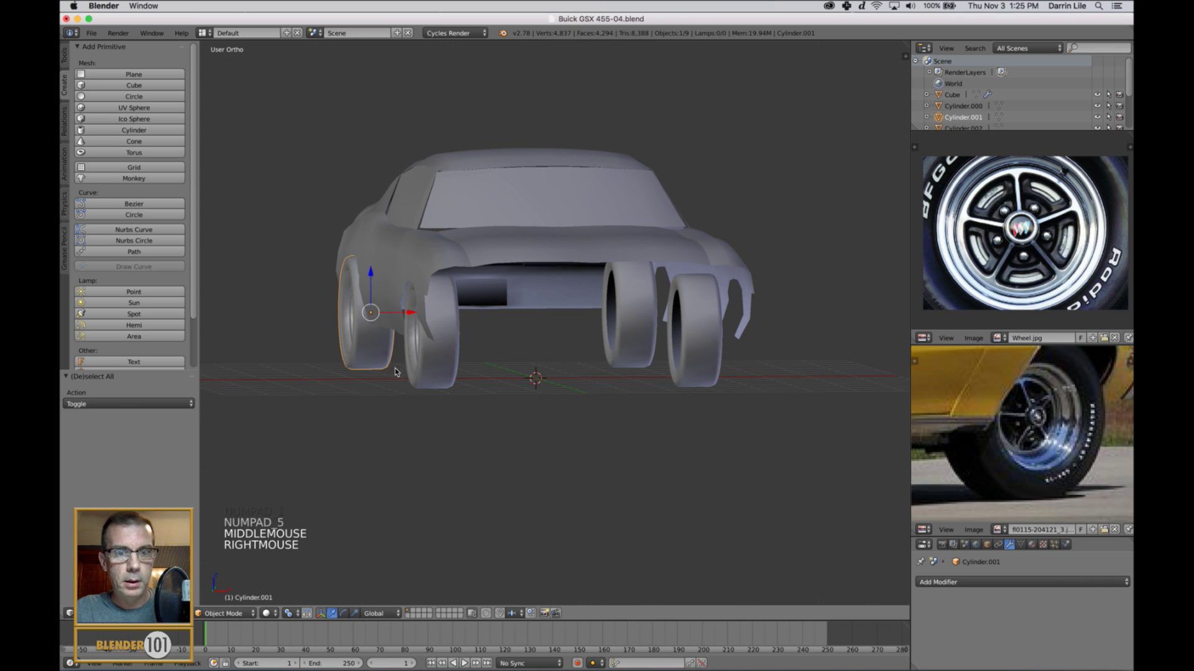
shift+right_click(436, 364)
key(KP_1)
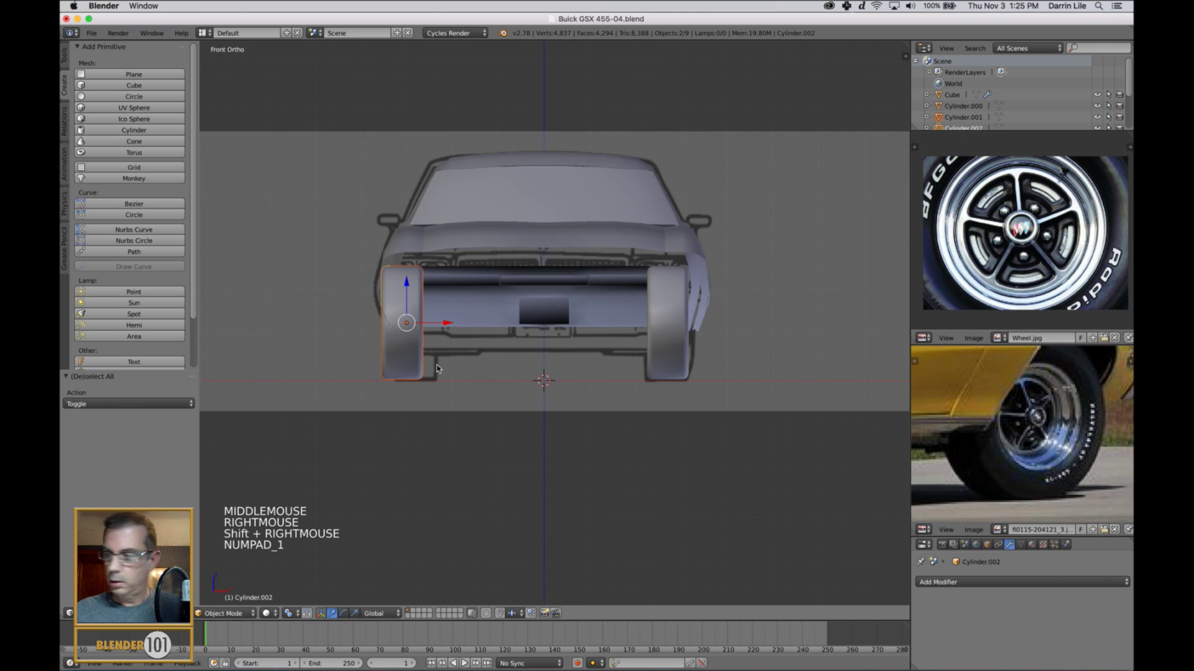
key(z)
scroll(461, 360, up, 1)
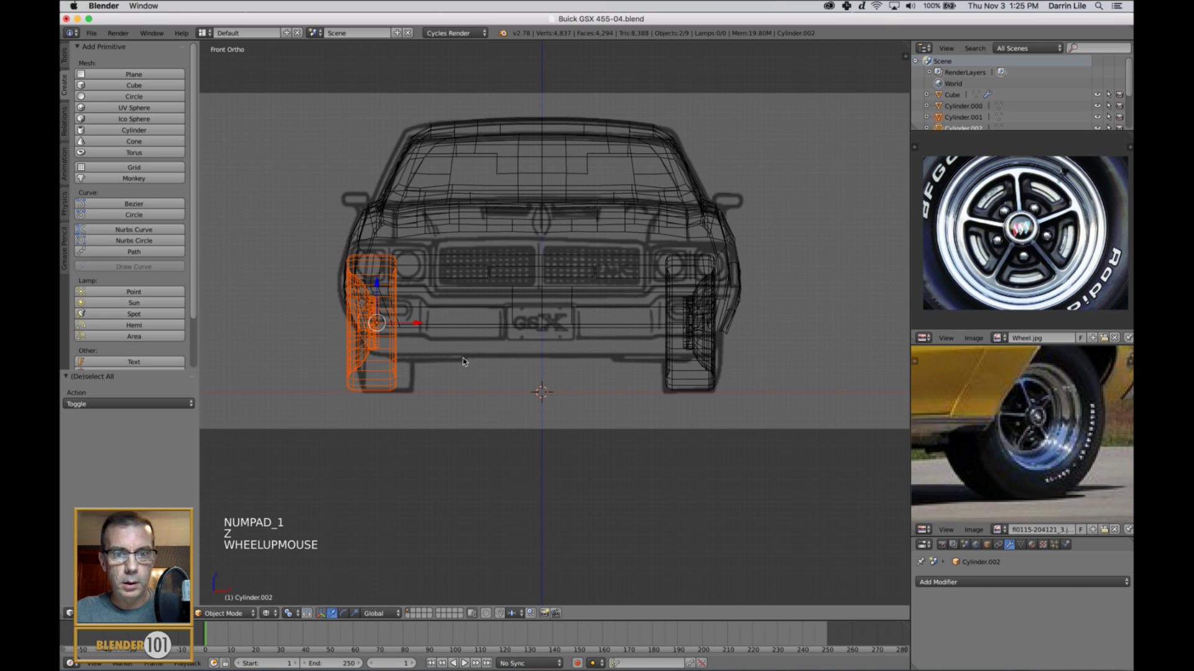
drag(414, 322, 426, 332)
key(a)
Step: Inspect the car body and its wheels in a shaded perspective view
key(z)
scroll(467, 391, down, 3)
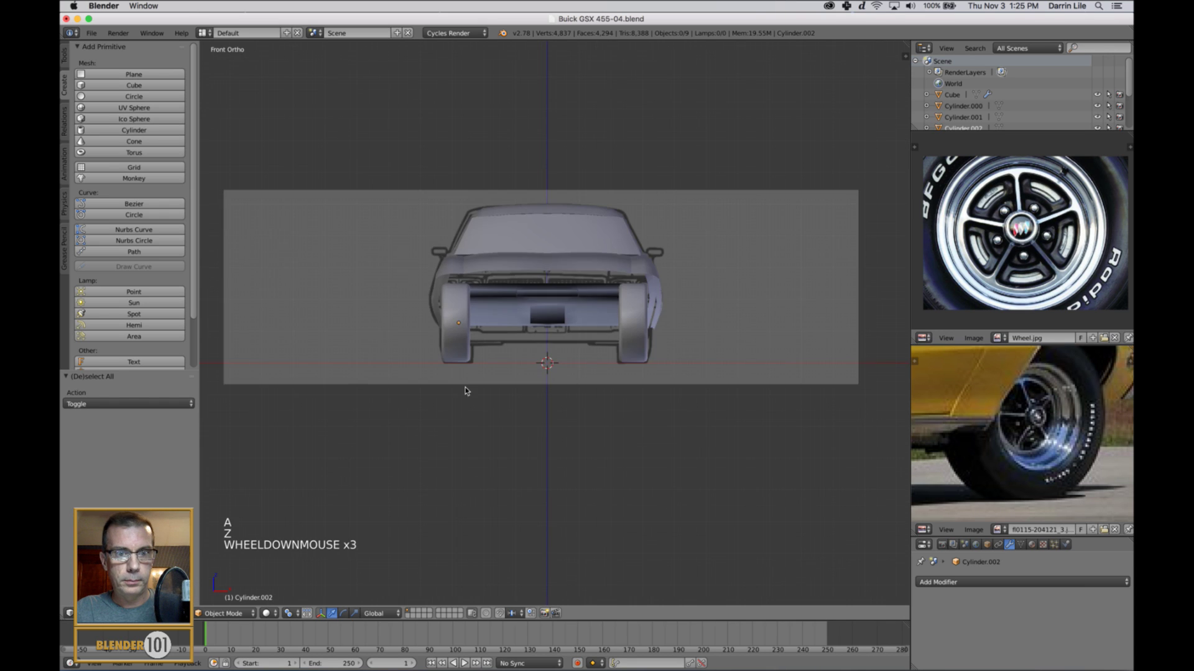
middle_drag(467, 391, 678, 404)
key(KP_5)
scroll(756, 412, down, 3)
scroll(675, 404, up, 1)
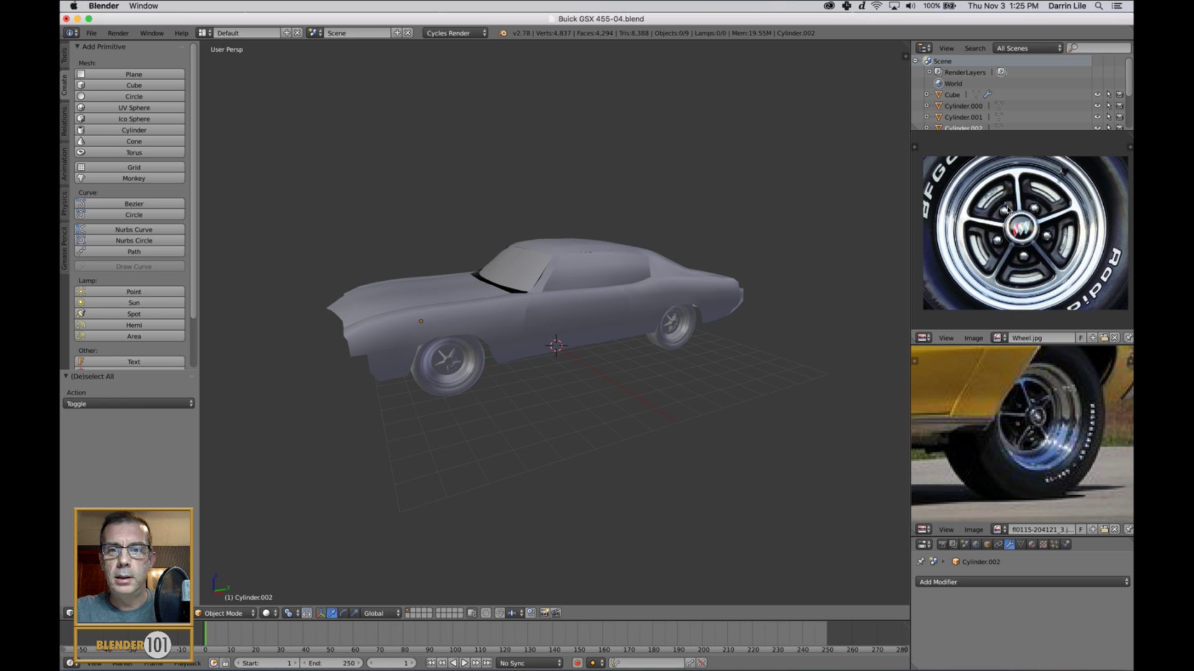
scroll(501, 481, up, 2)
shift+middle_drag(501, 480, 497, 340)
Step: Examine the front wheel's hub and spokes up close against the side blueprint in wireframe orthographic view
right_click(497, 340)
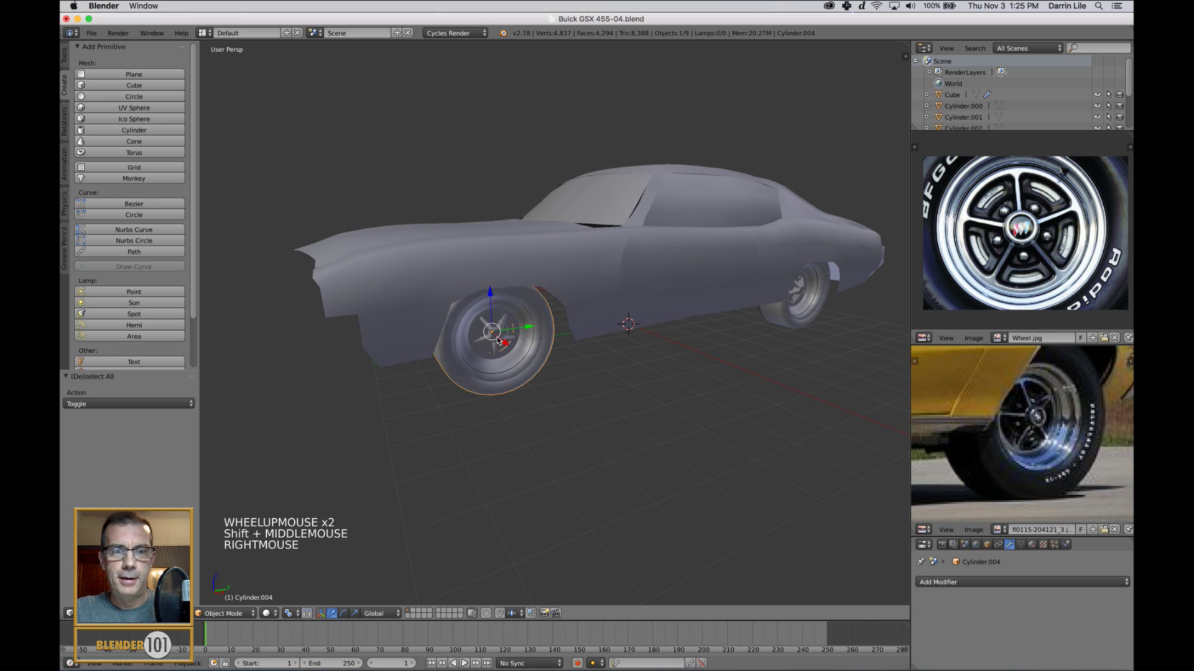
key(KP_Decimal)
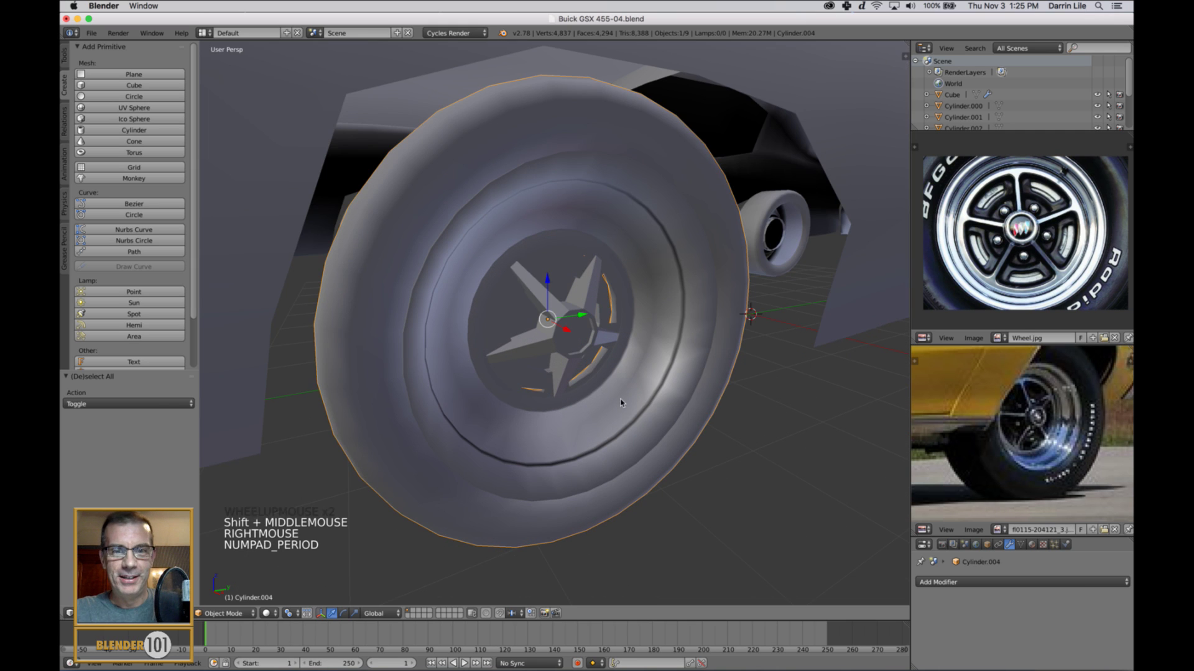
middle_drag(622, 403, 651, 384)
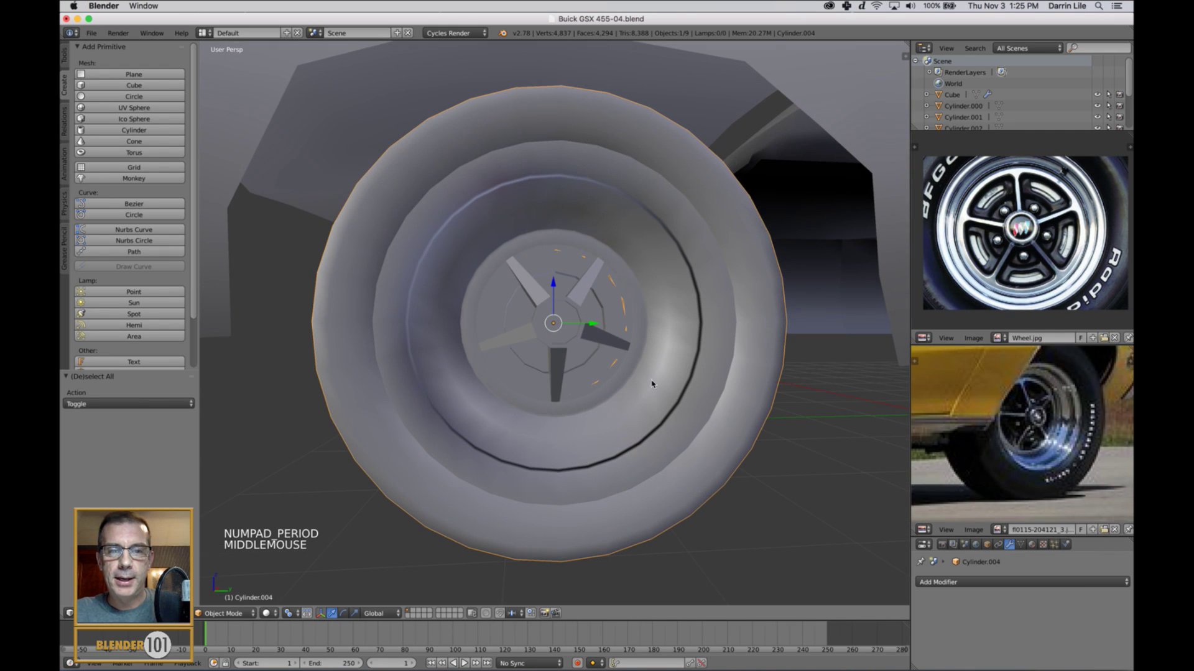
key(KP_3)
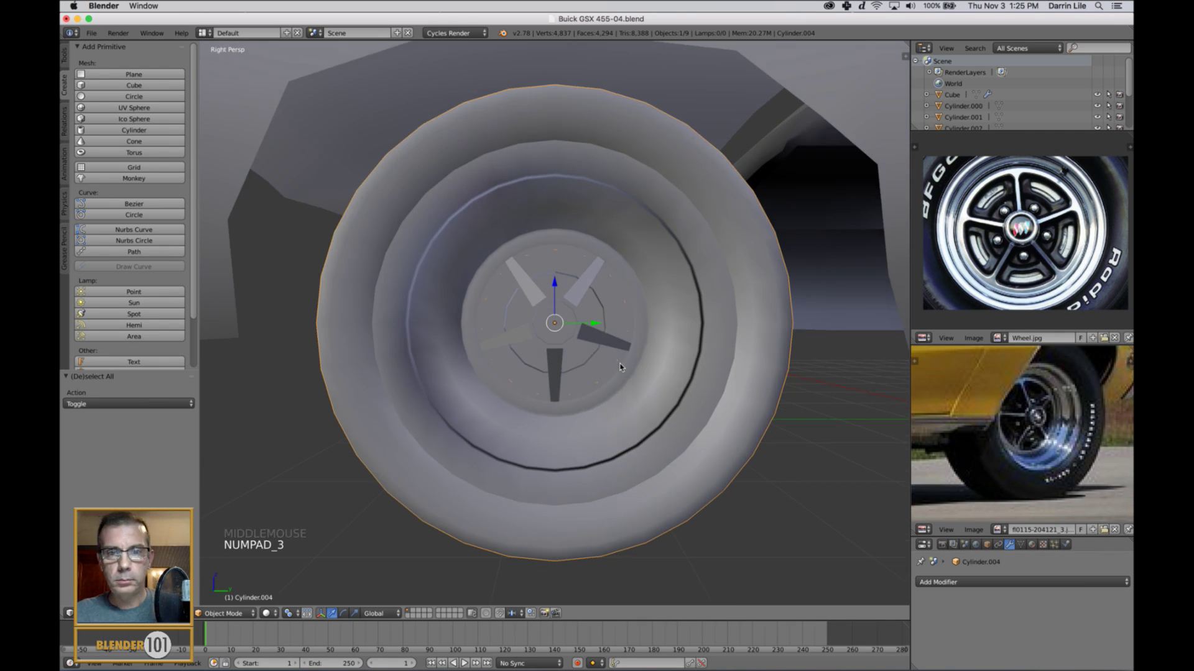
key(KP_5)
key(z)
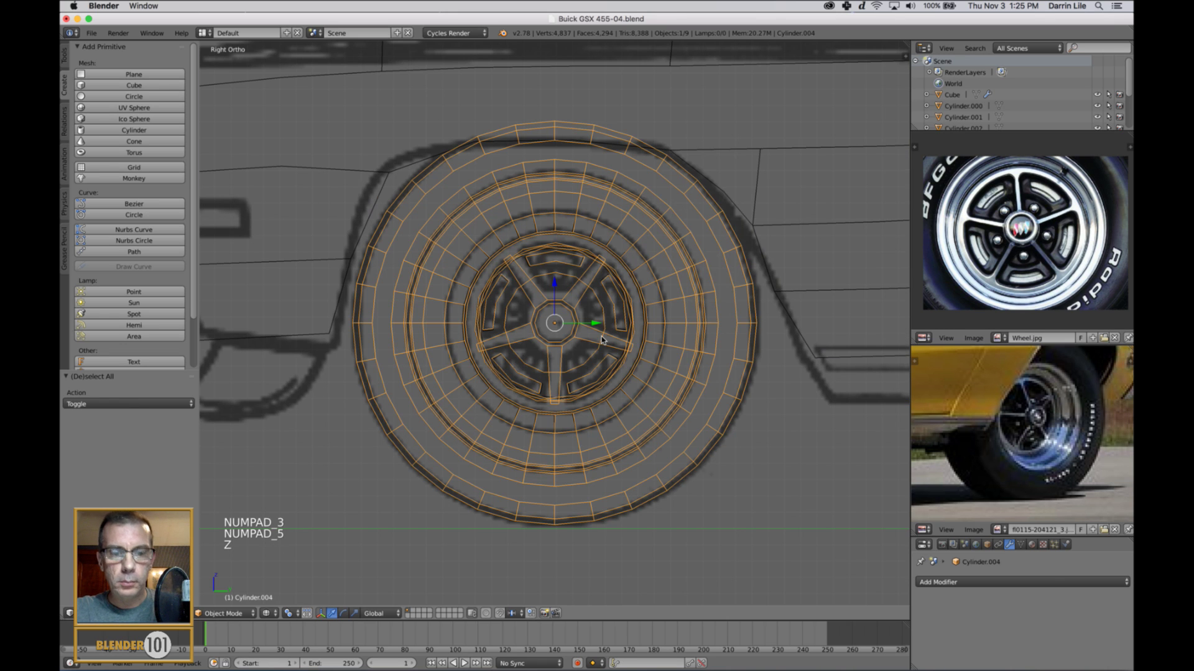
key(a)
scroll(583, 360, up, 3)
shift+middle_drag(584, 361, 585, 326)
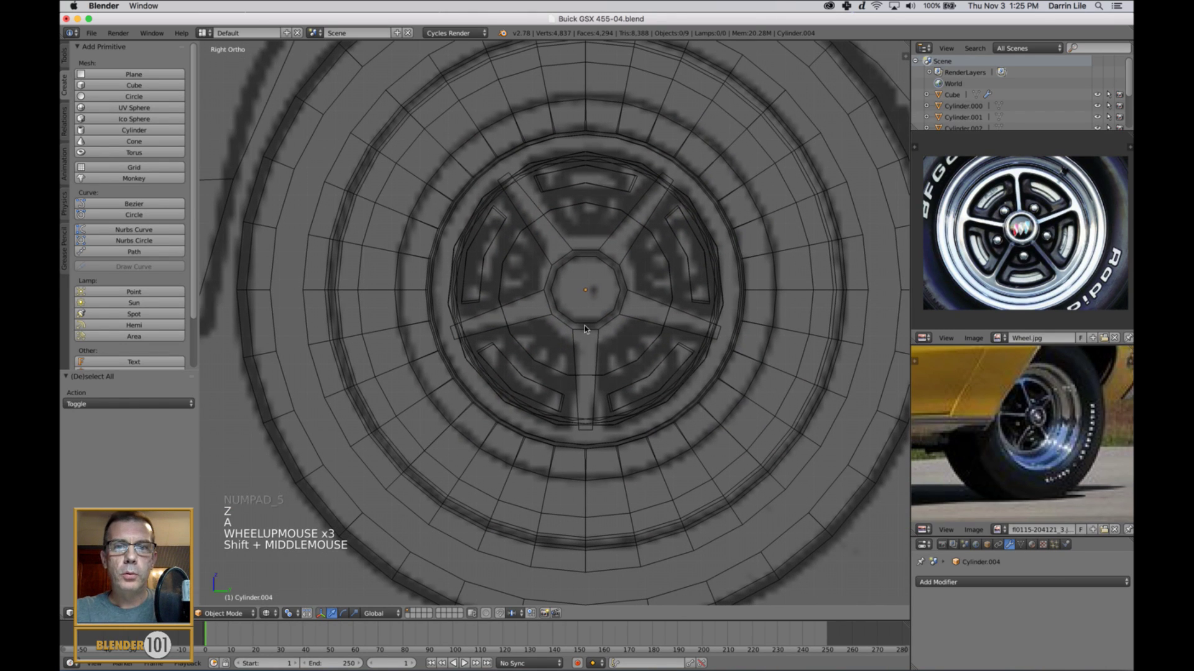
Step: Snap the 3D cursor to the centre of the front wheel and deselect the wheel
right_click(611, 308)
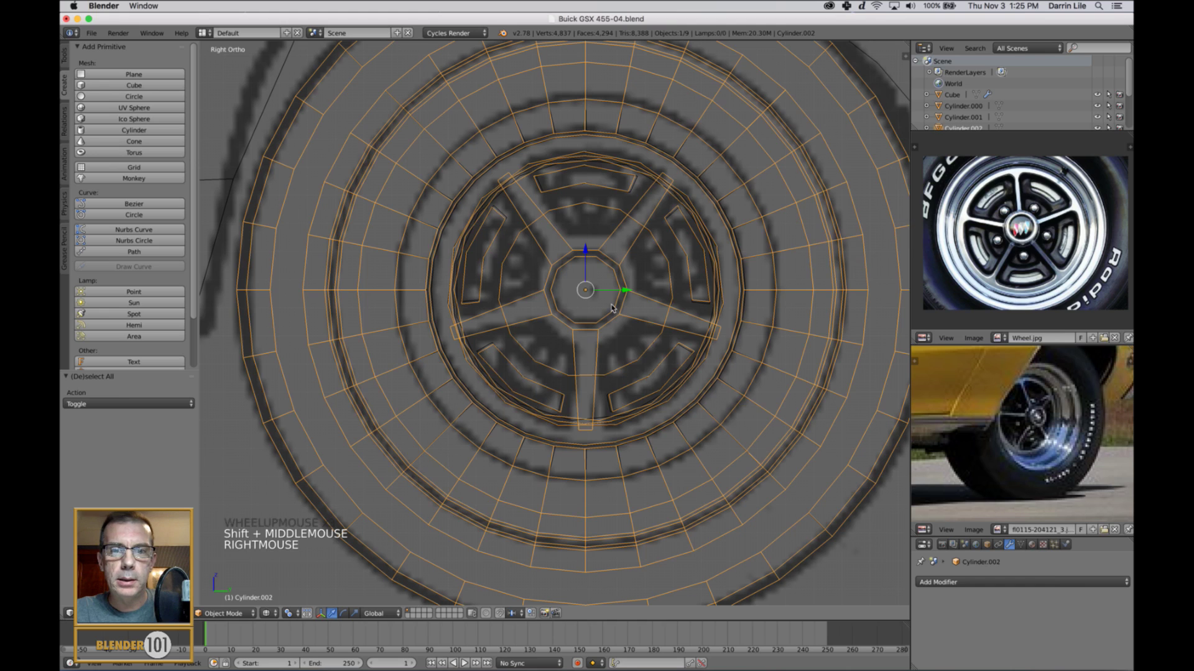
key(shift+s)
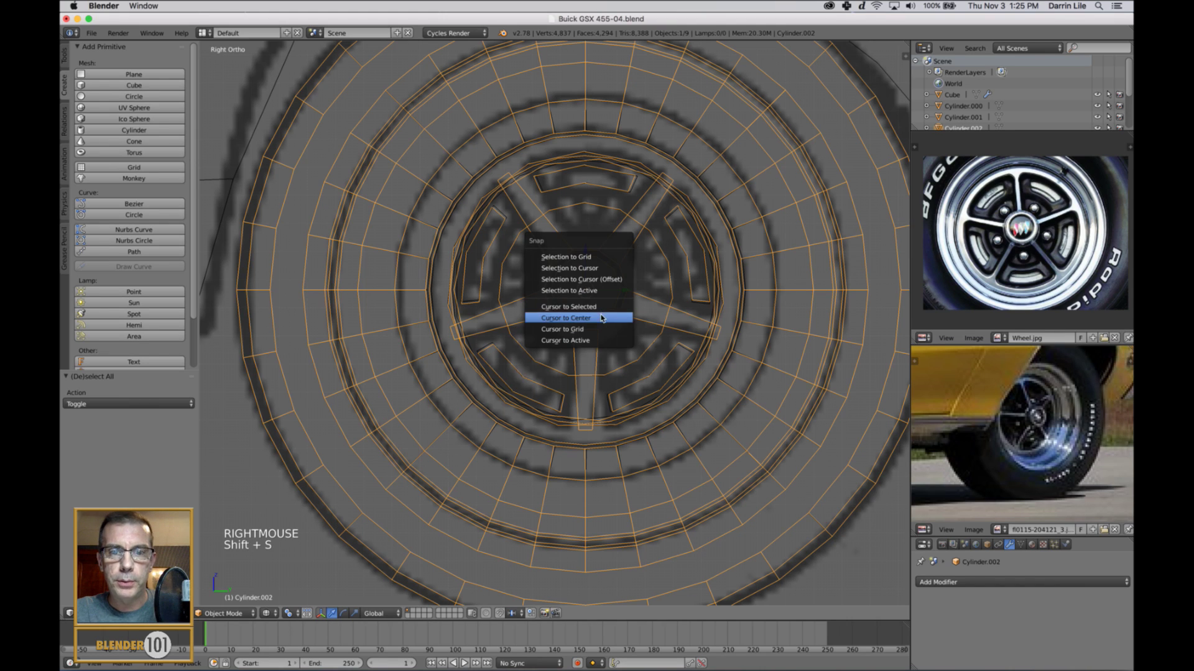
click(601, 318)
key(a)
scroll(587, 309, down, 2)
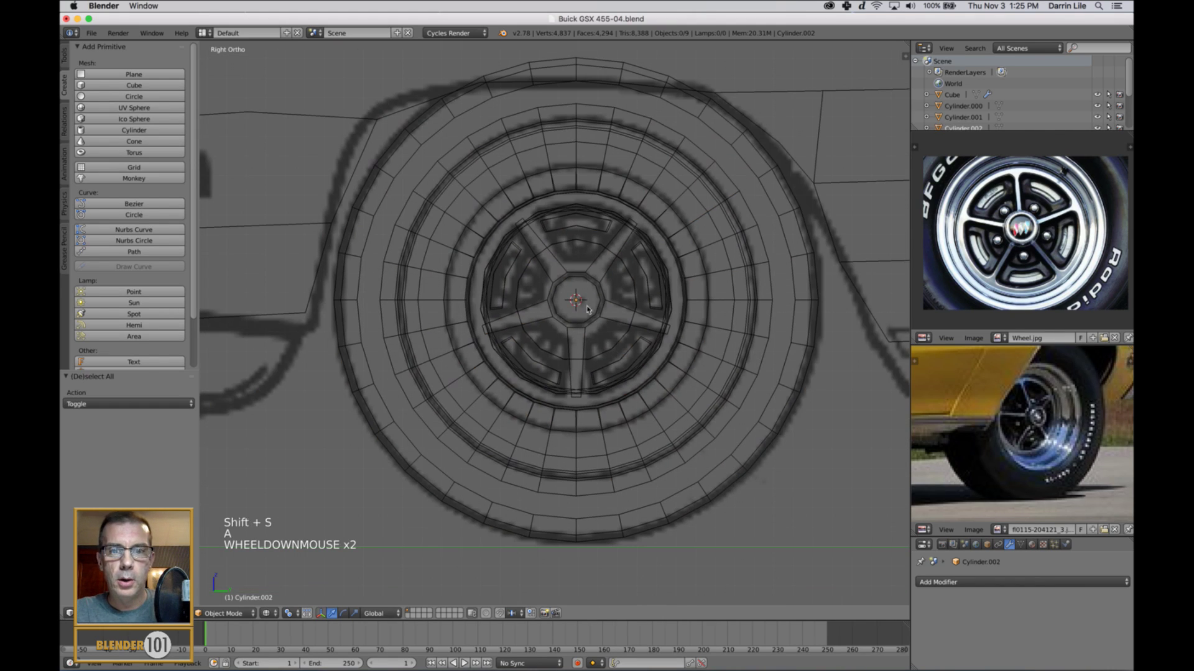
Step: Check the lug nuts in the wheel reference photo and add a cylinder with 6 vertices at the wheel's centre
scroll(985, 245, up, 2)
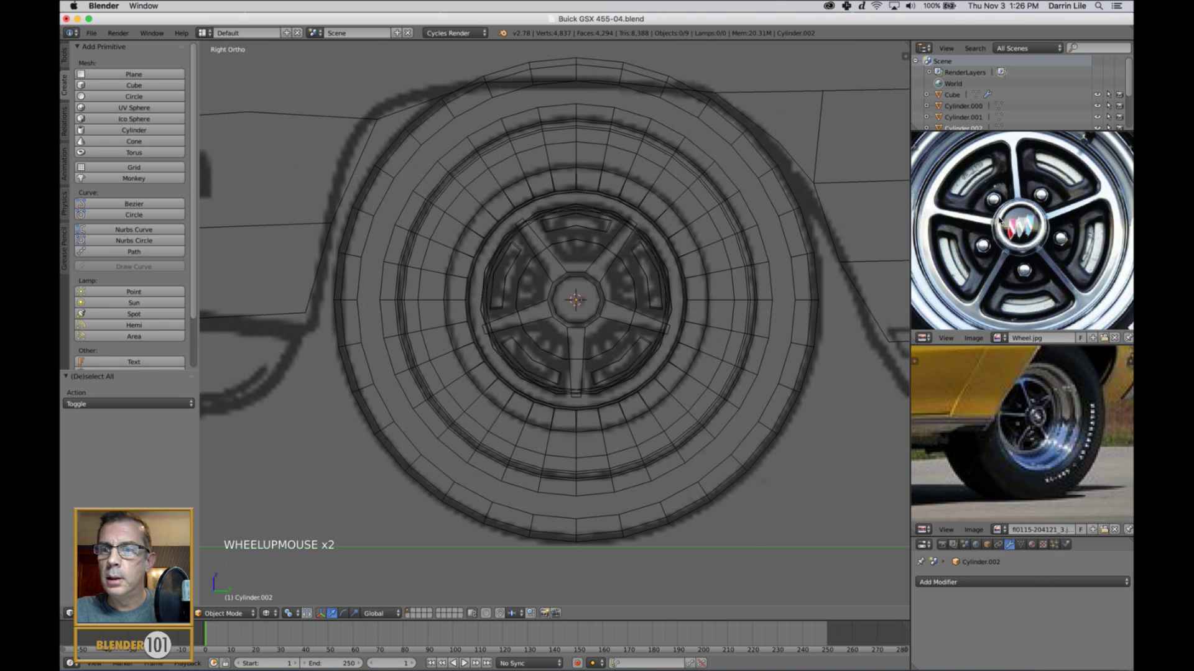
scroll(1024, 287, up, 2)
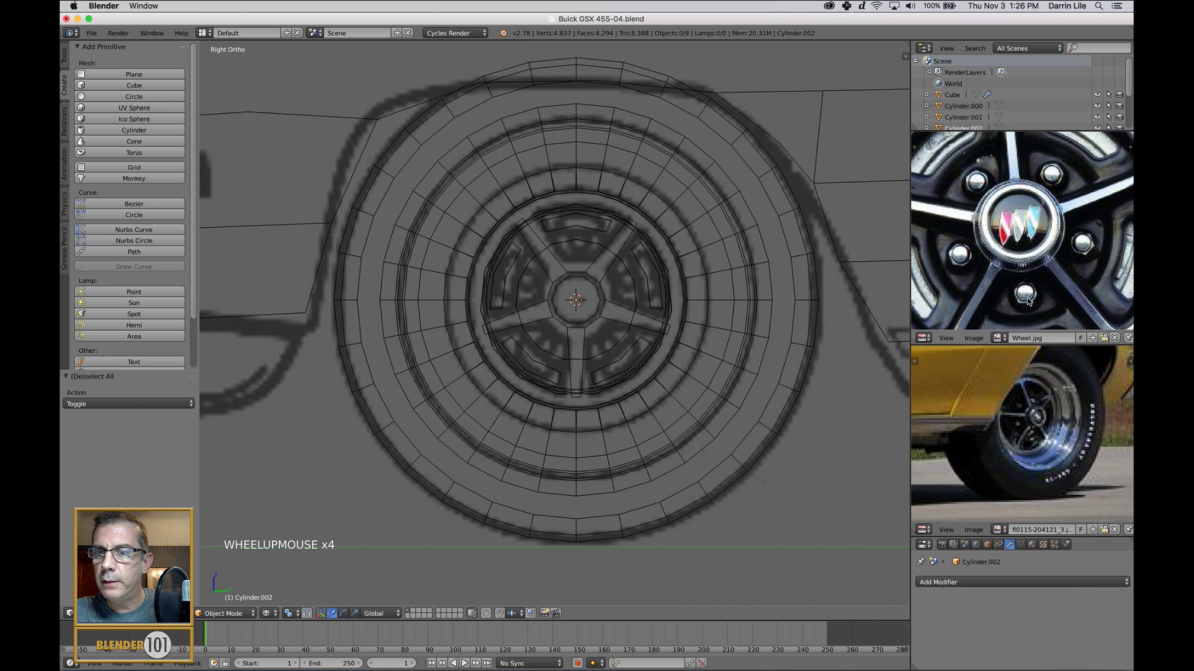
scroll(1028, 301, down, 3)
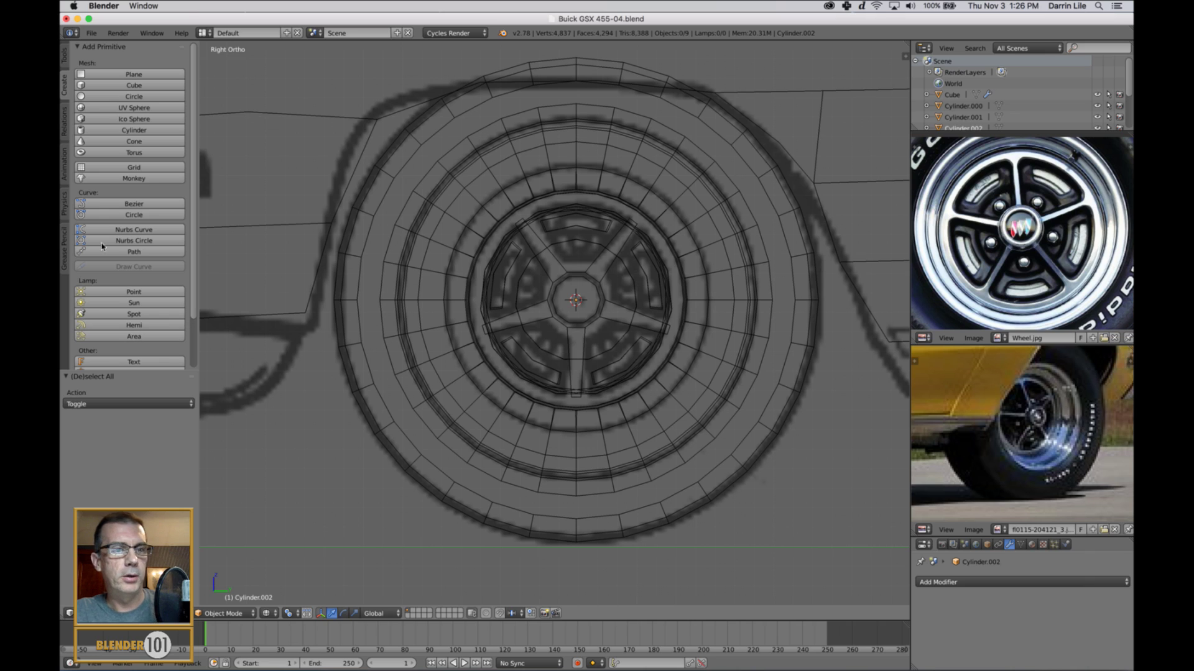
click(133, 130)
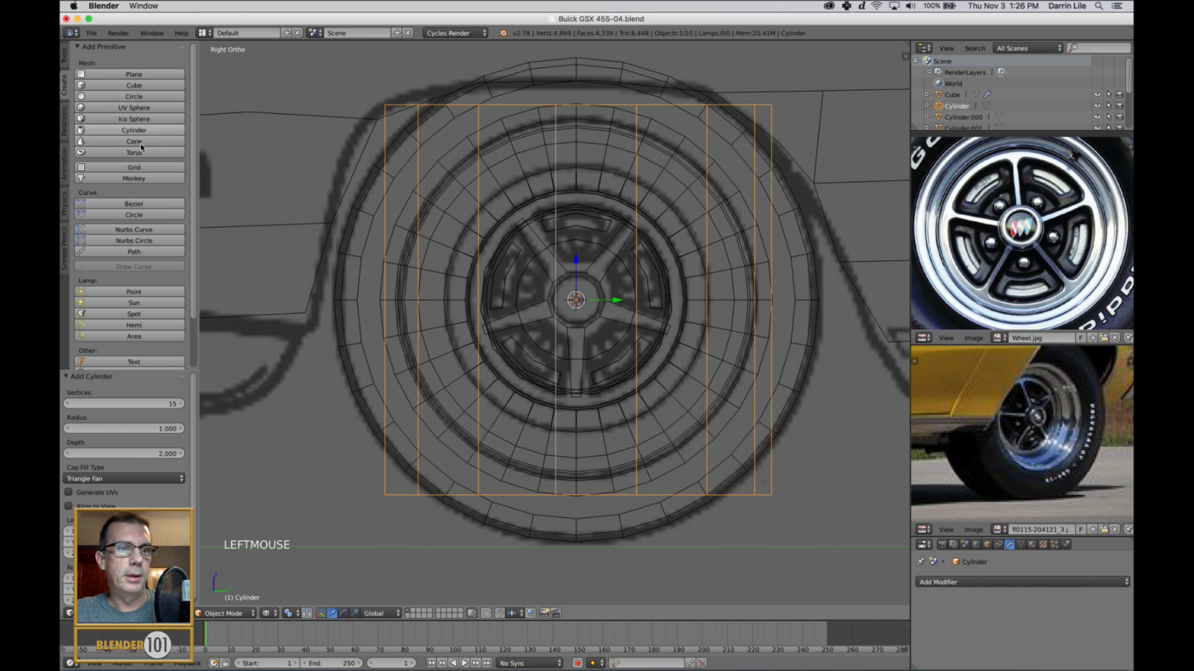
click(143, 403)
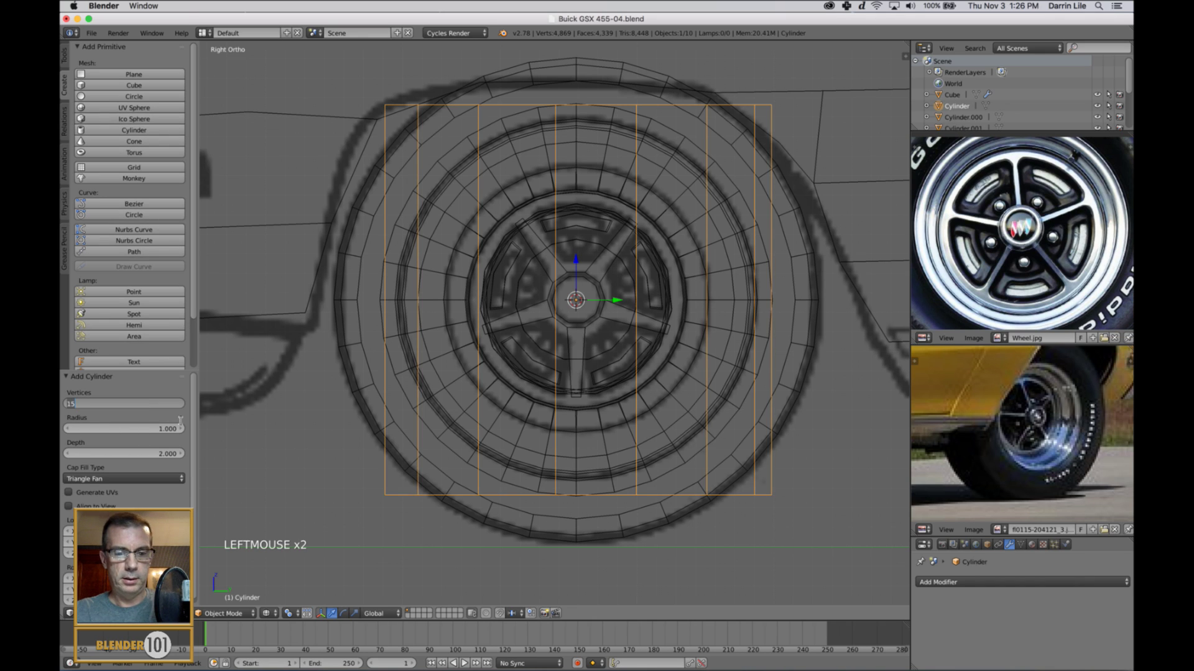
key(Return)
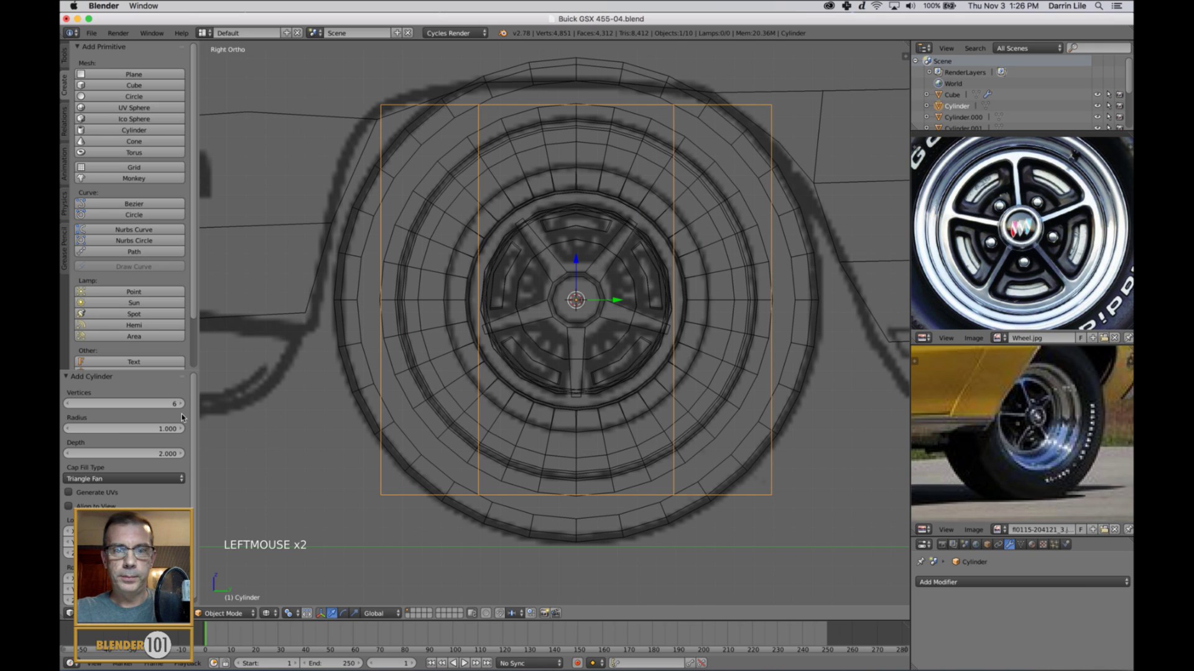
Step: Rotate the six-sided cylinder 90 degrees about the Y axis
key(y)
key(9)
key(0)
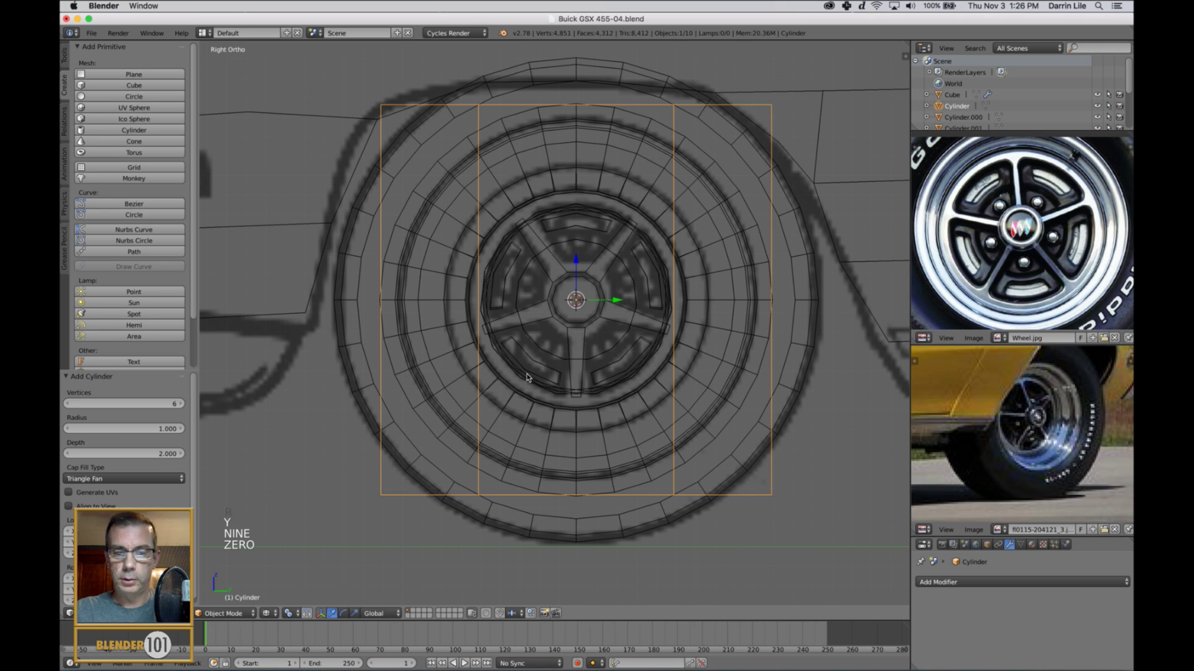
key(r)
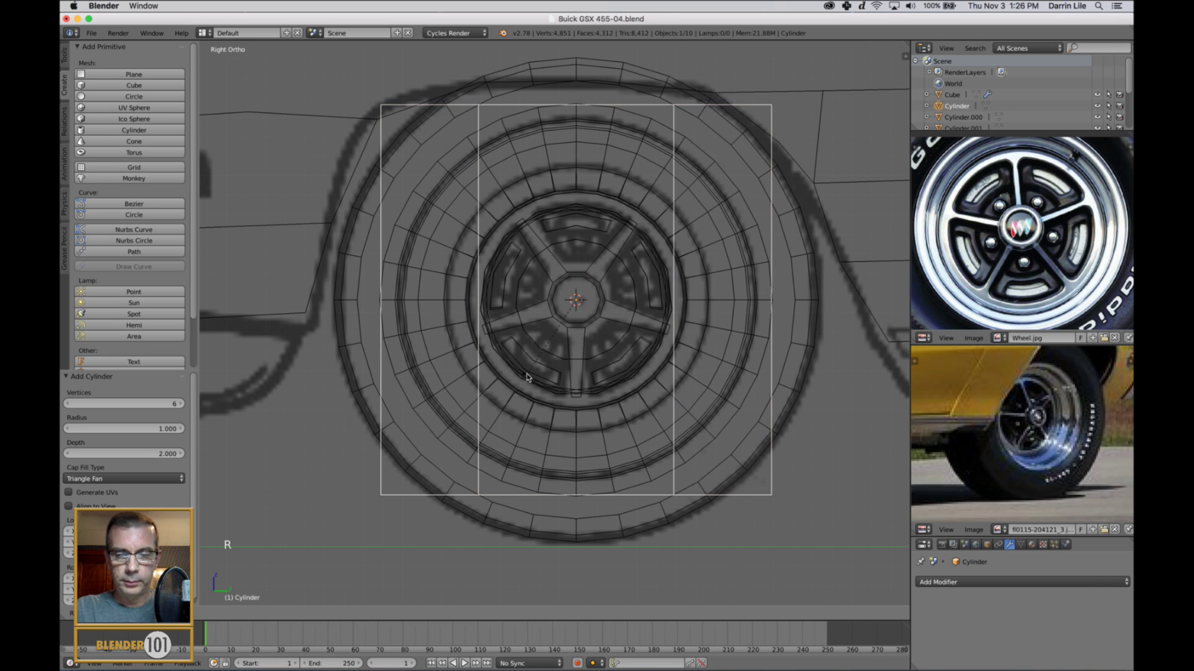
key(y)
key(9)
key(0)
key(Return)
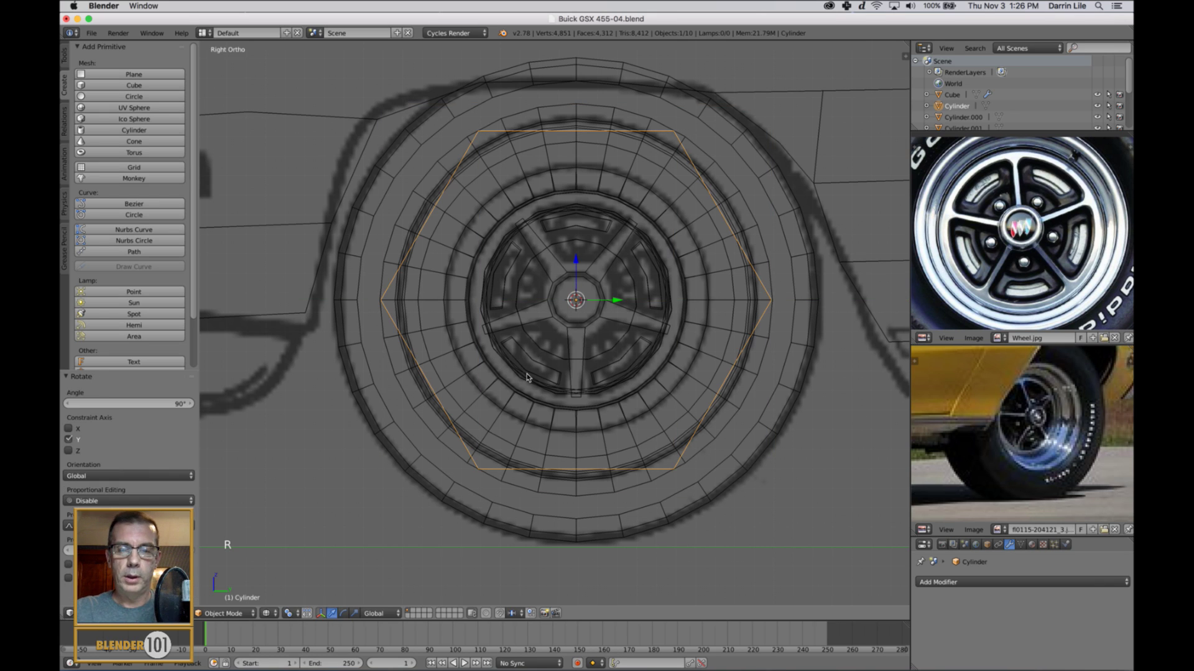
Step: Move the six-sided cylinder 9.906 along X, clear of the car, and display the scene shaded
scroll(528, 393, down, 3)
middle_drag(594, 354, 626, 361)
scroll(516, 359, down, 4)
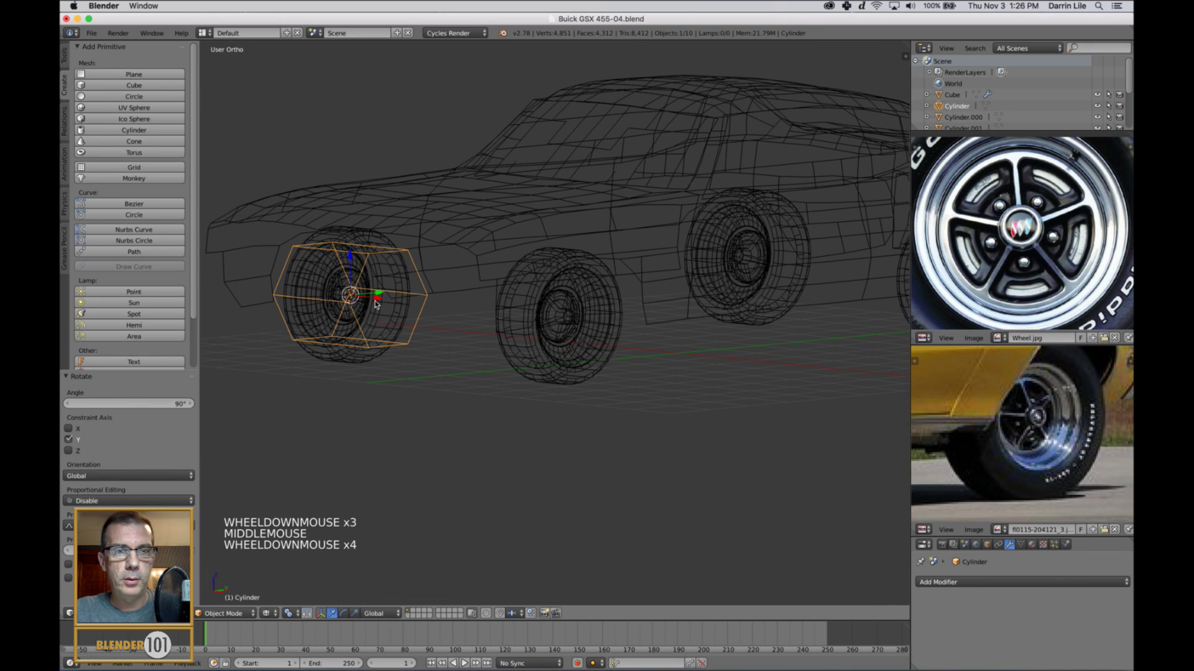
drag(375, 301, 743, 434)
key(z)
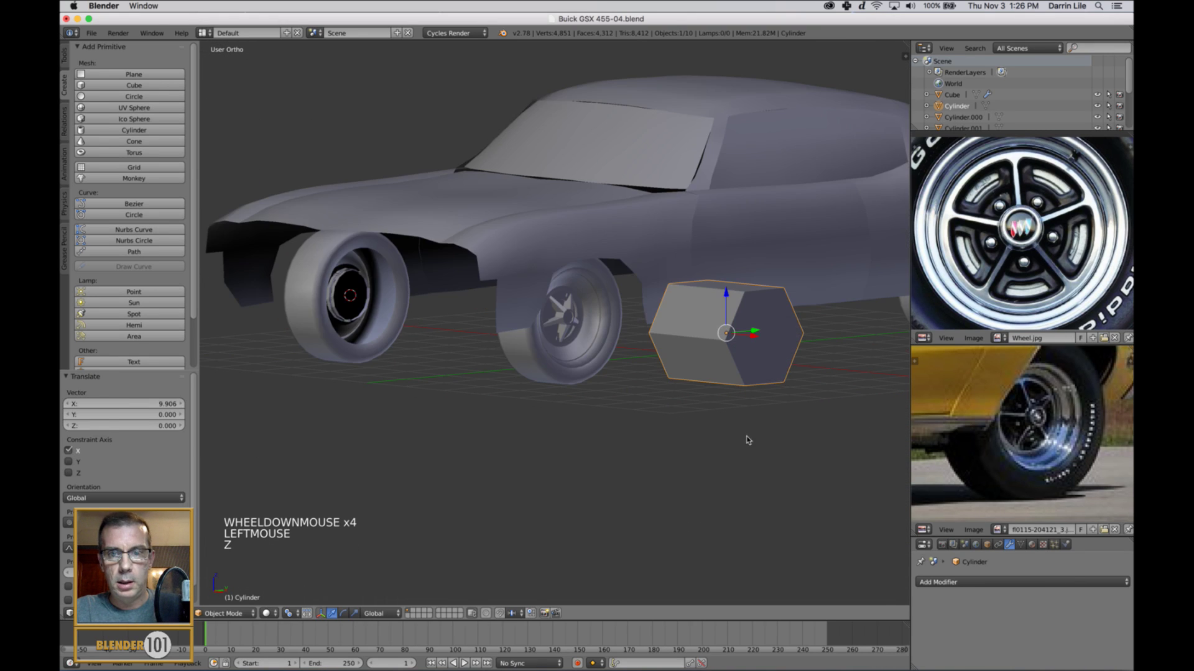
Step: Delete the triangular faces of the cylinder's end cap on the side facing the car
middle_drag(748, 440, 596, 451)
scroll(781, 427, up, 3)
key(KP_Decimal)
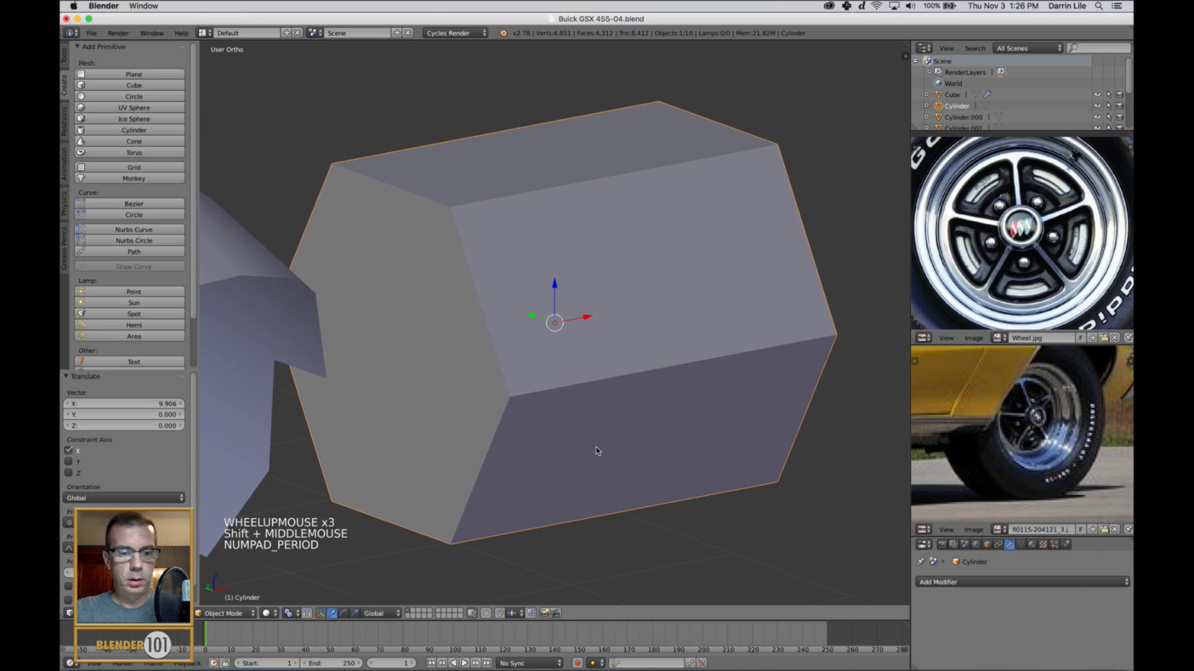
key(Tab)
key(a)
key(c)
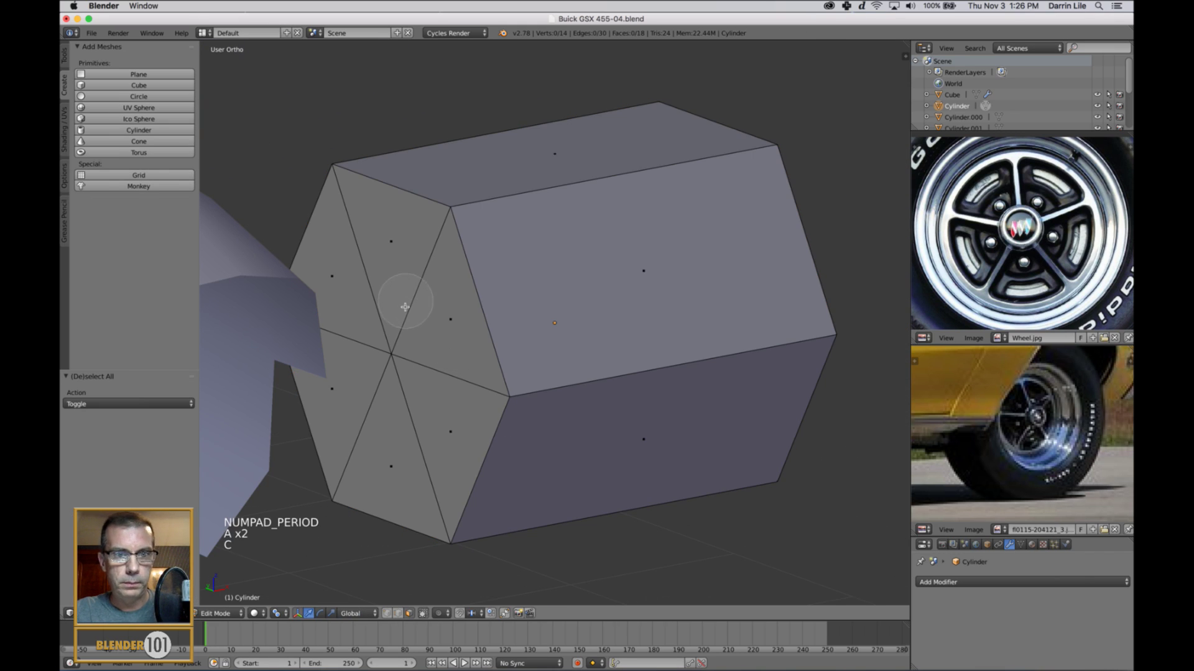
drag(402, 306, 392, 374)
right_click(397, 380)
key(x)
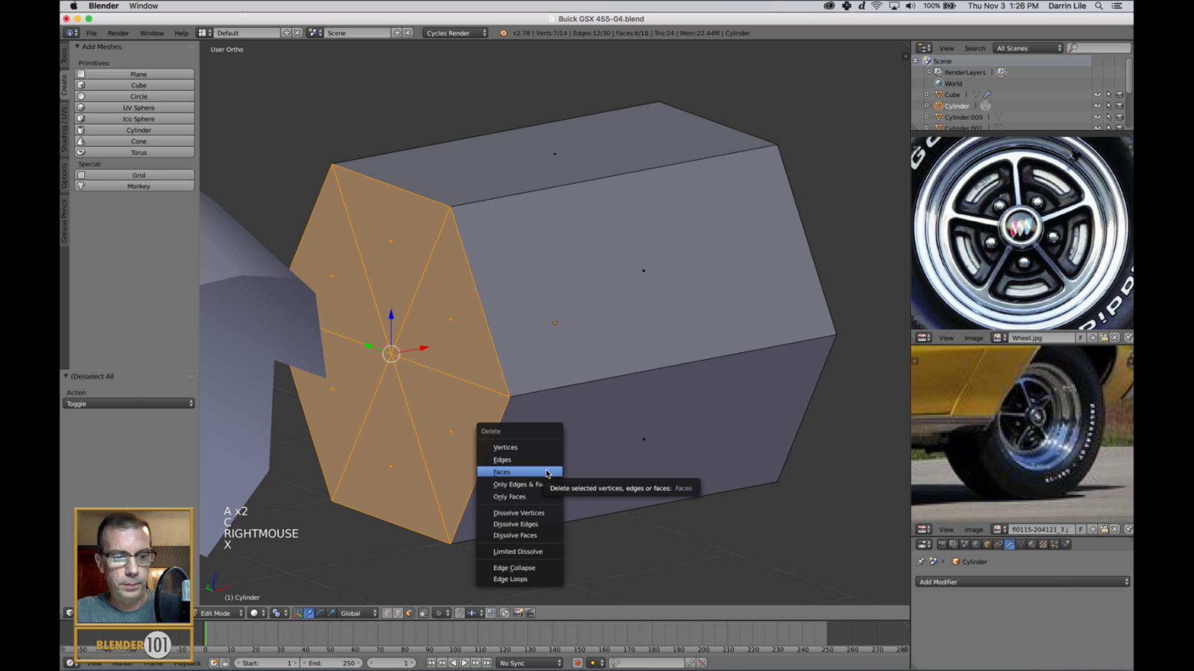
click(546, 473)
scroll(640, 464, down, 3)
key(Tab)
Step: Flatten the six-sided cylinder along X with a scale factor of 0.378
middle_drag(640, 464, 527, 328)
key(s)
key(x)
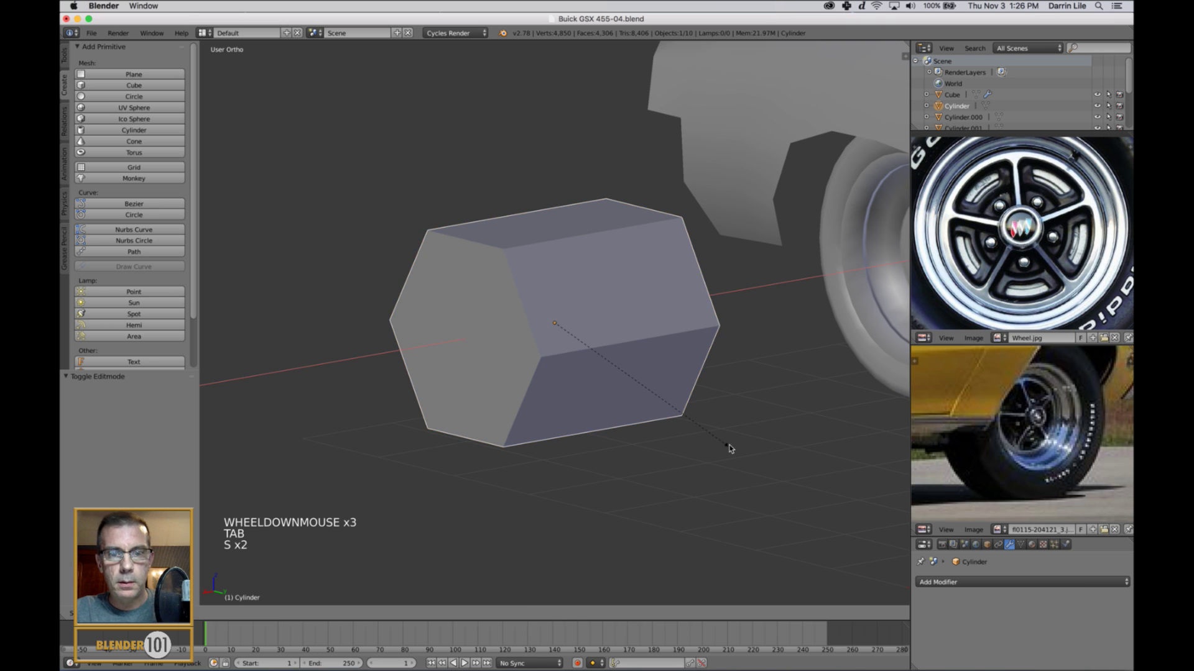
click(626, 361)
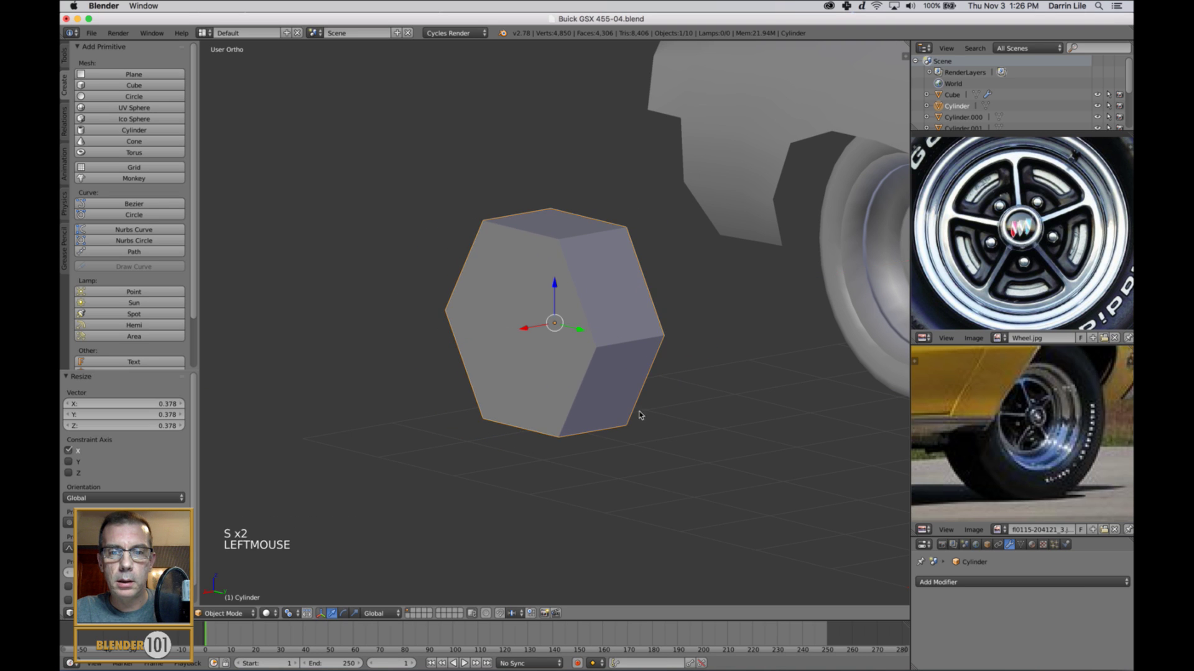
Step: Shrink the hexagonal cylinder uniformly to lug-nut size against the wireframe side view, using scale factors of 0.091 and 0.460
middle_drag(640, 413, 673, 410)
key(KP_3)
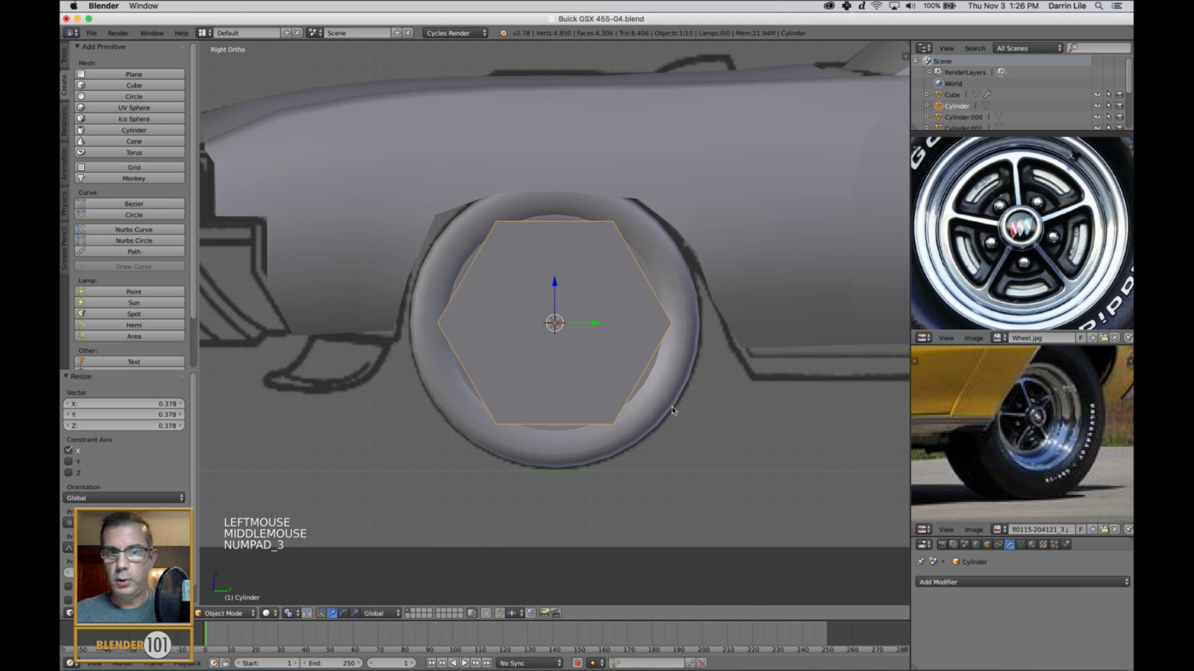
key(z)
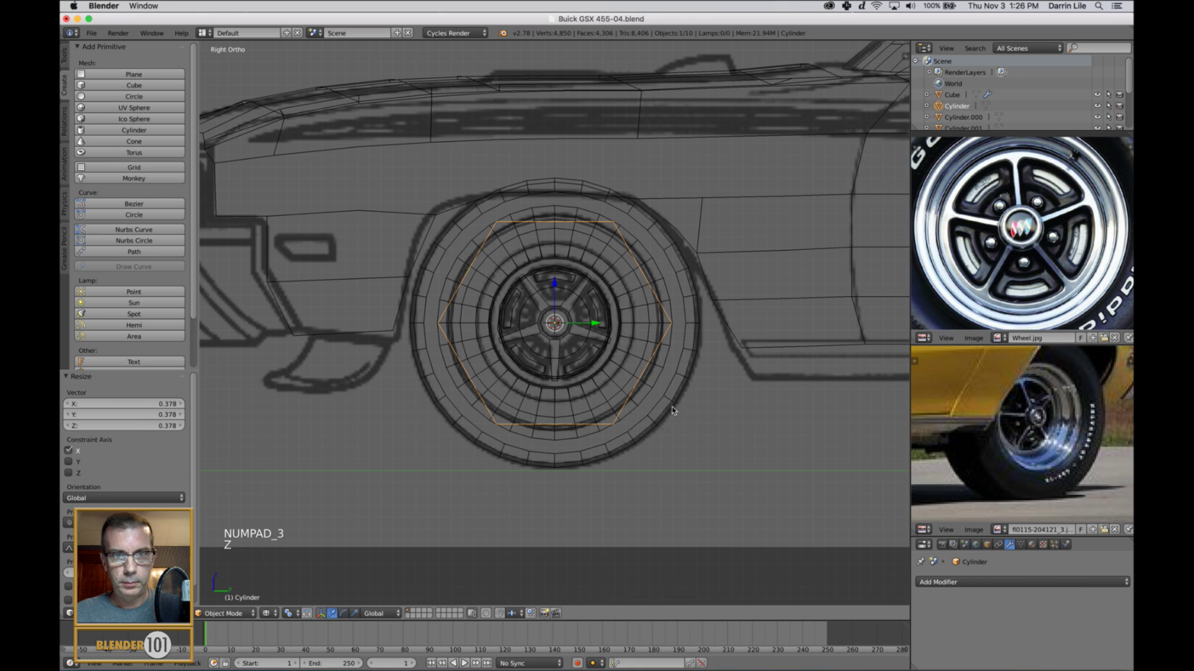
key(s)
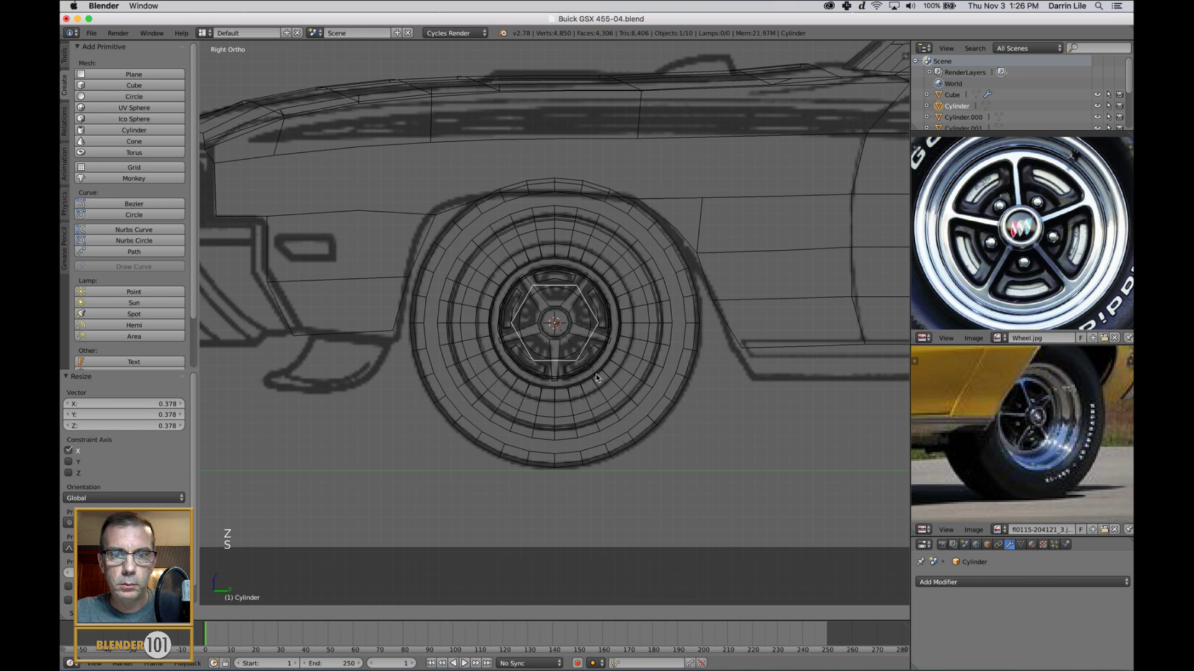
click(563, 337)
scroll(571, 340, up, 5)
middle_drag(571, 340, 575, 343)
key(KP_3)
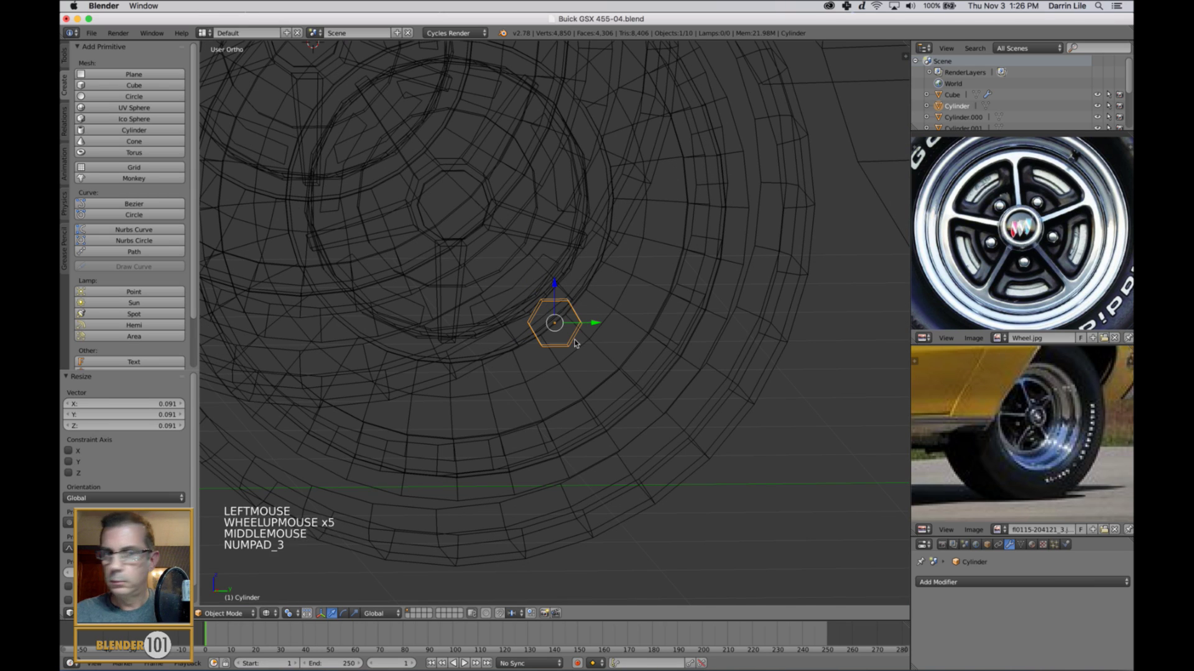
key(s)
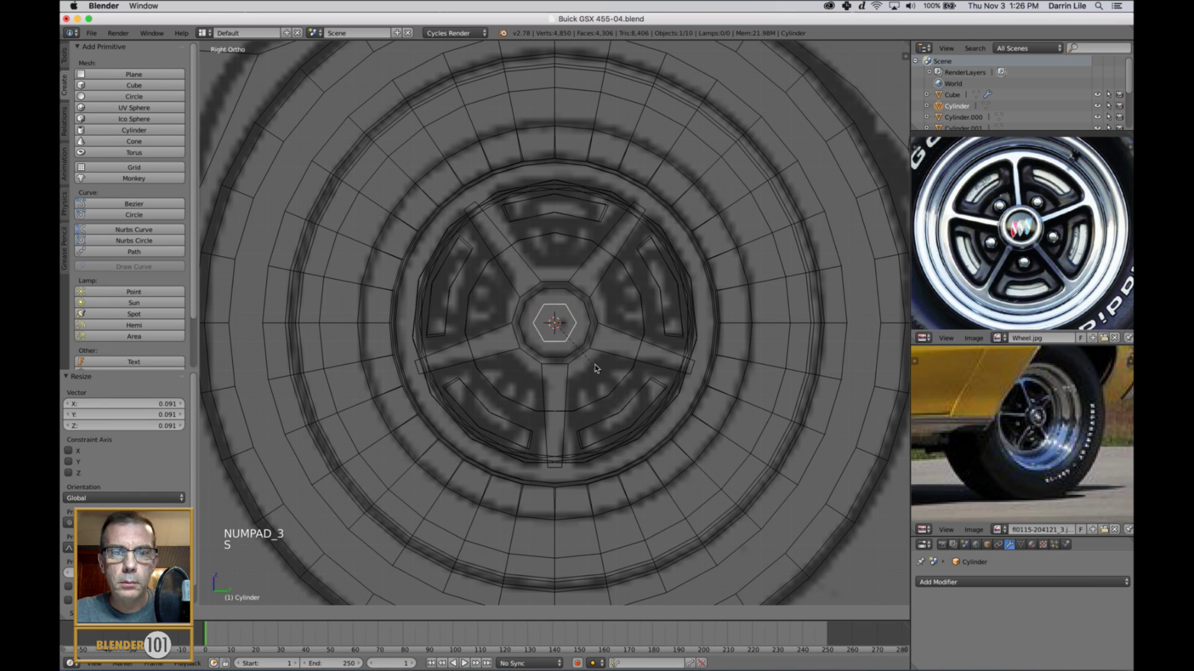
Step: Move the lug nut -0.218 along Y and 0.075 along Z, onto a lug position beside the hub, and save the file
key(g)
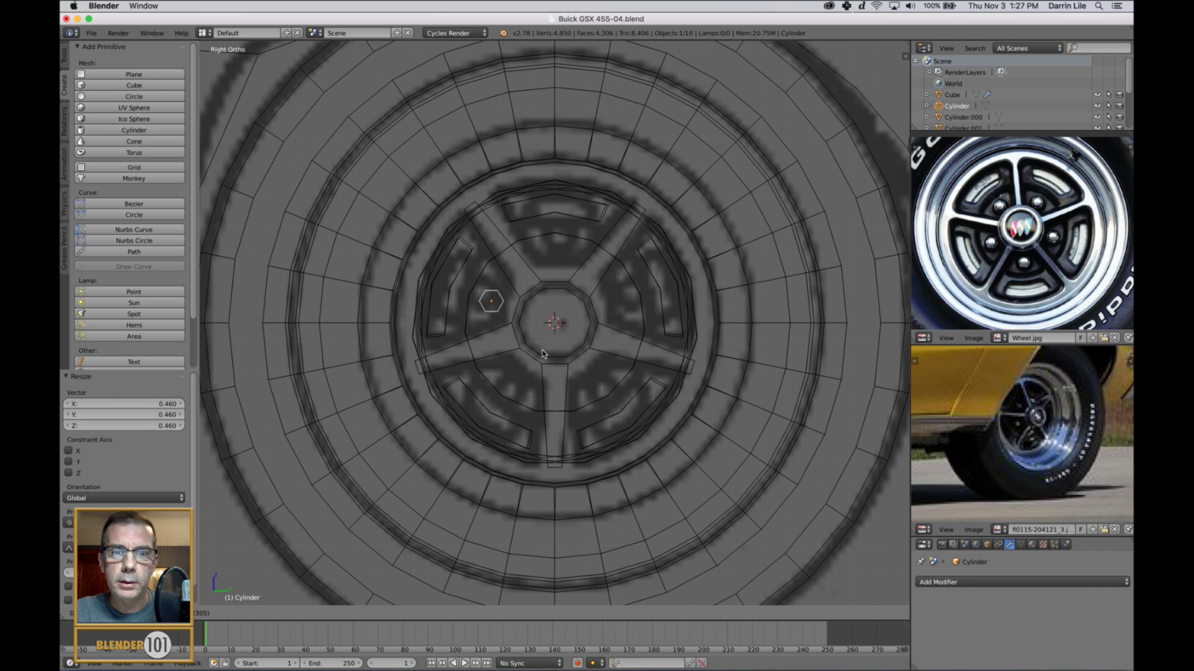
click(542, 353)
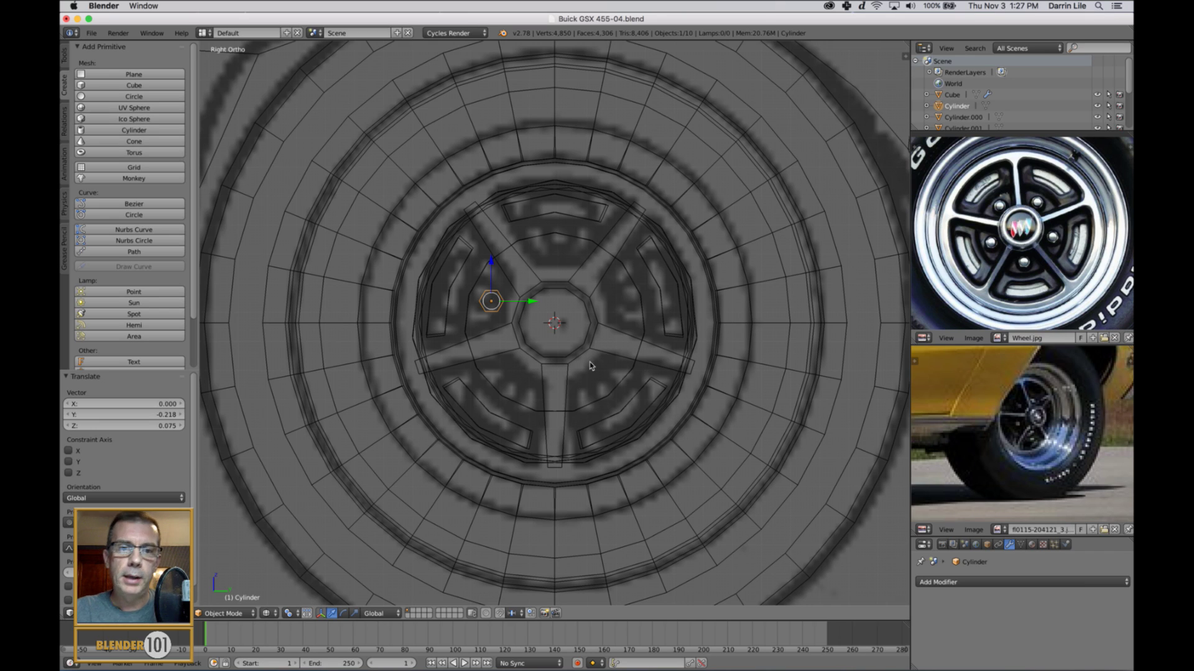
key(r)
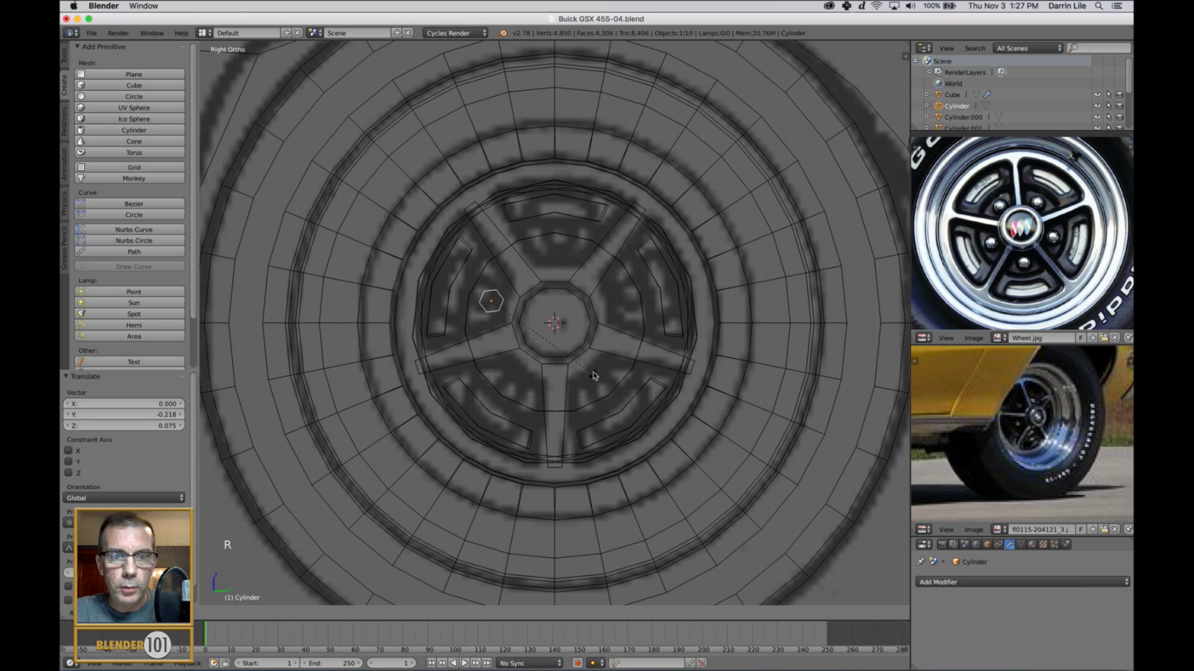
right_click(594, 375)
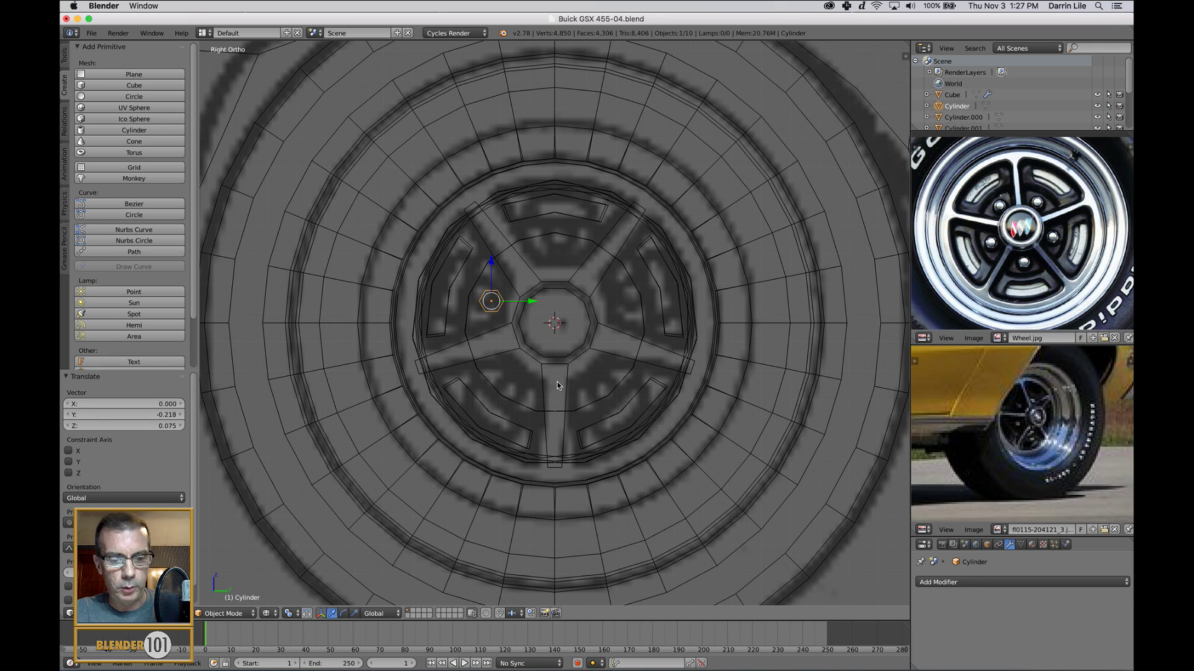
key(super+s)
key(super+s)
Step: Display the scene shaded and move the lug nut -4.202 along X, up to the front wheel
mouse_move(546, 340)
middle_down()
mouse_move(505, 355)
mouse_move(518, 419)
middle_up()
key(z)
scroll(536, 341, down, 3)
scroll(513, 353, down, 4)
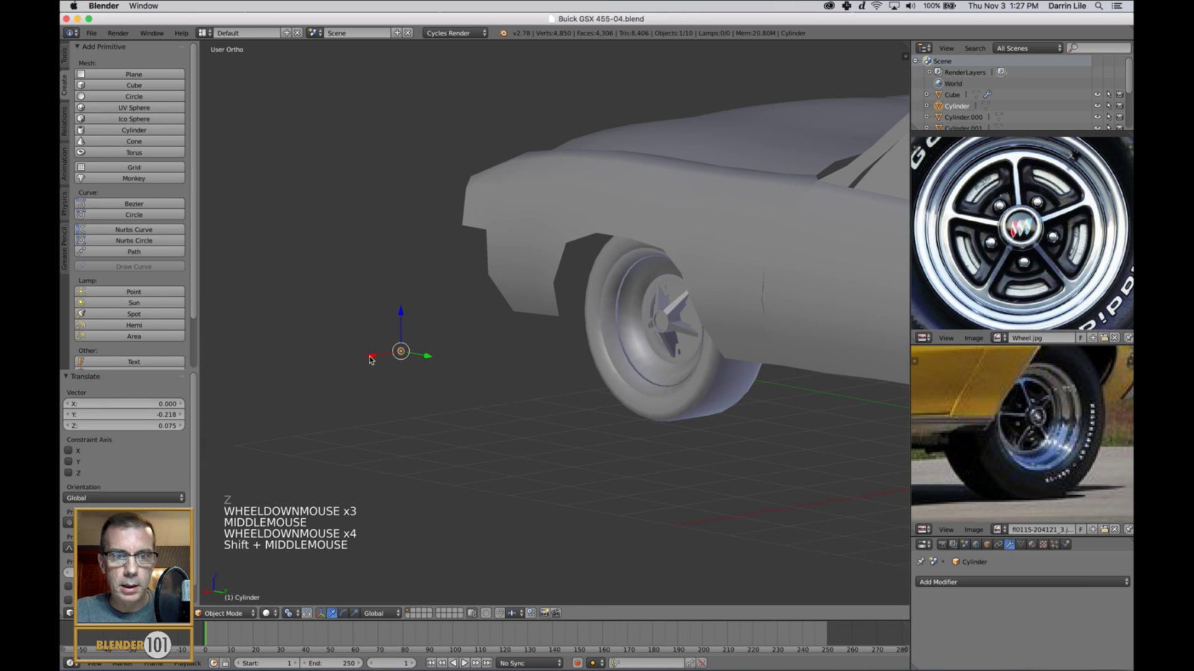
click(543, 329)
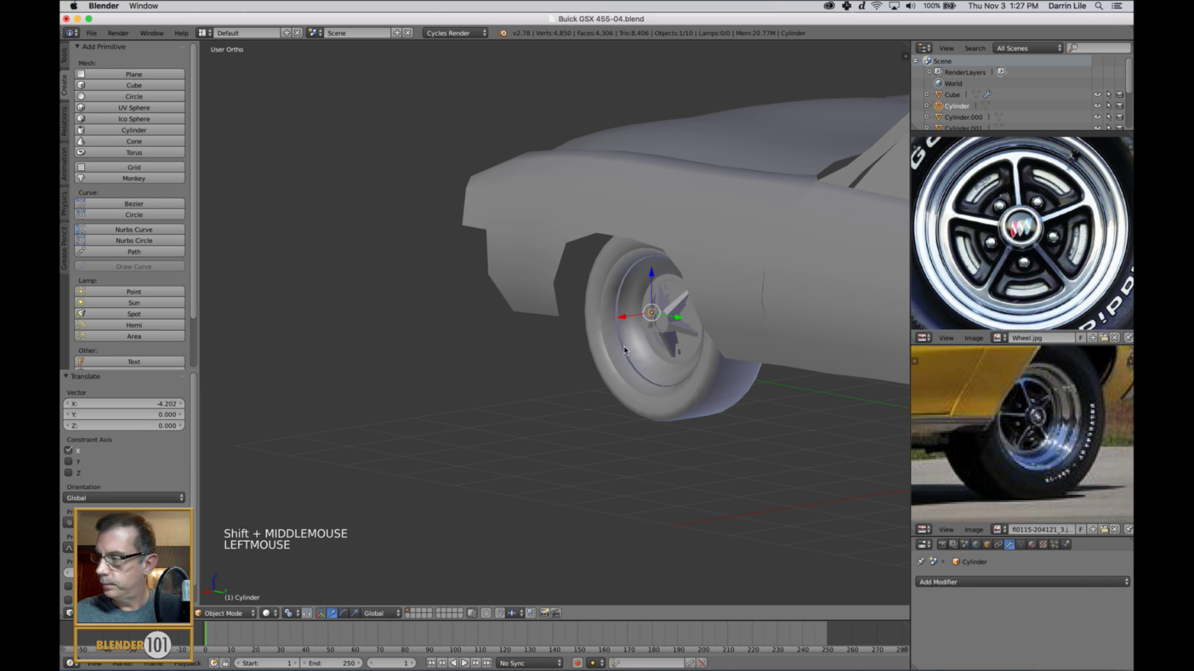
Step: Lengthen the lug nut along X with a scale factor of 1.936
key(KP_Decimal)
scroll(577, 335, down, 4)
middle_drag(578, 336, 588, 314)
scroll(608, 353, down, 3)
scroll(606, 355, down, 3)
key(s)
key(s)
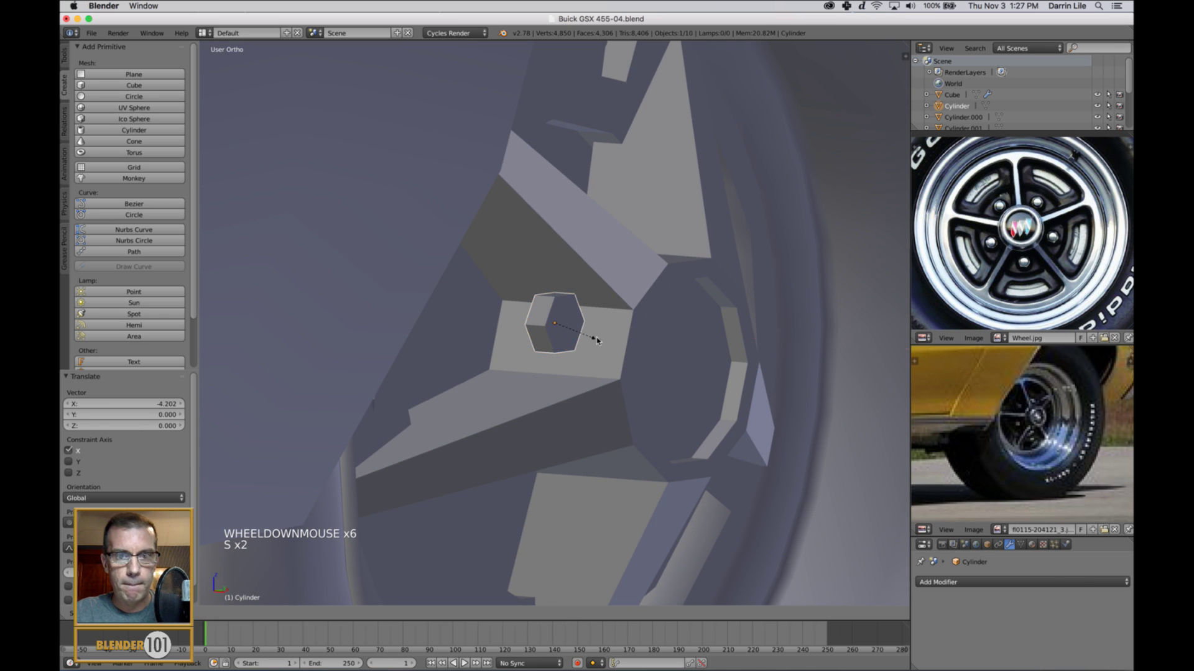
click(605, 334)
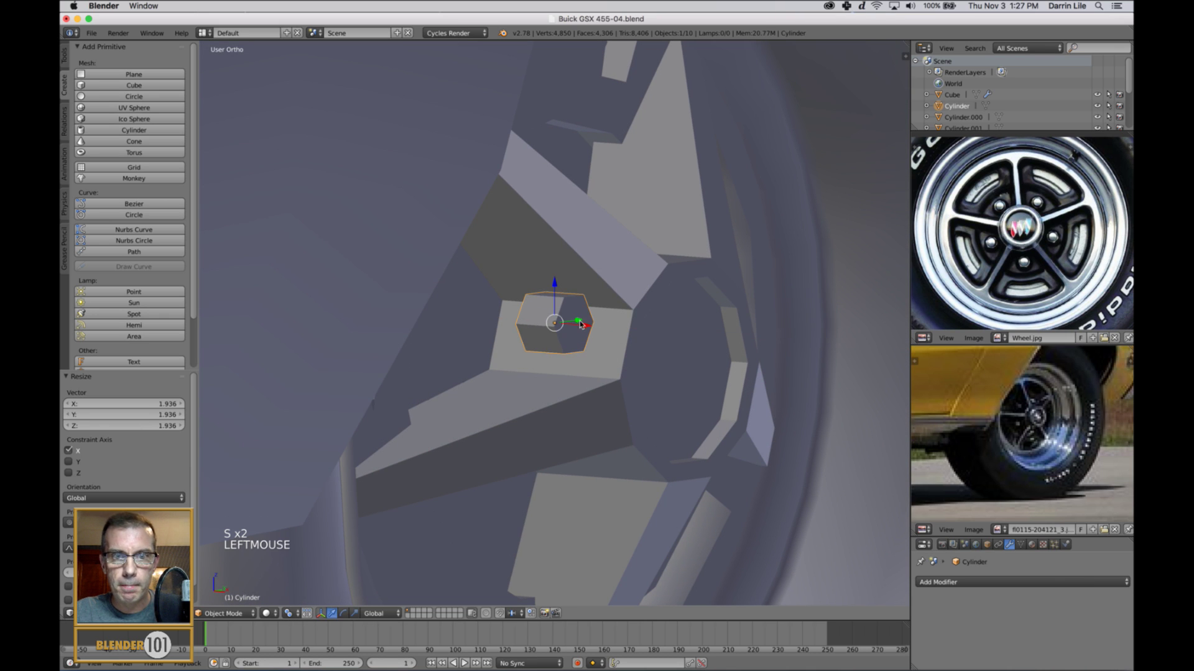
Step: Push the lug nut into the wheel between two spokes, moving it -0.186 and another -0.010 along X
drag(580, 324, 473, 339)
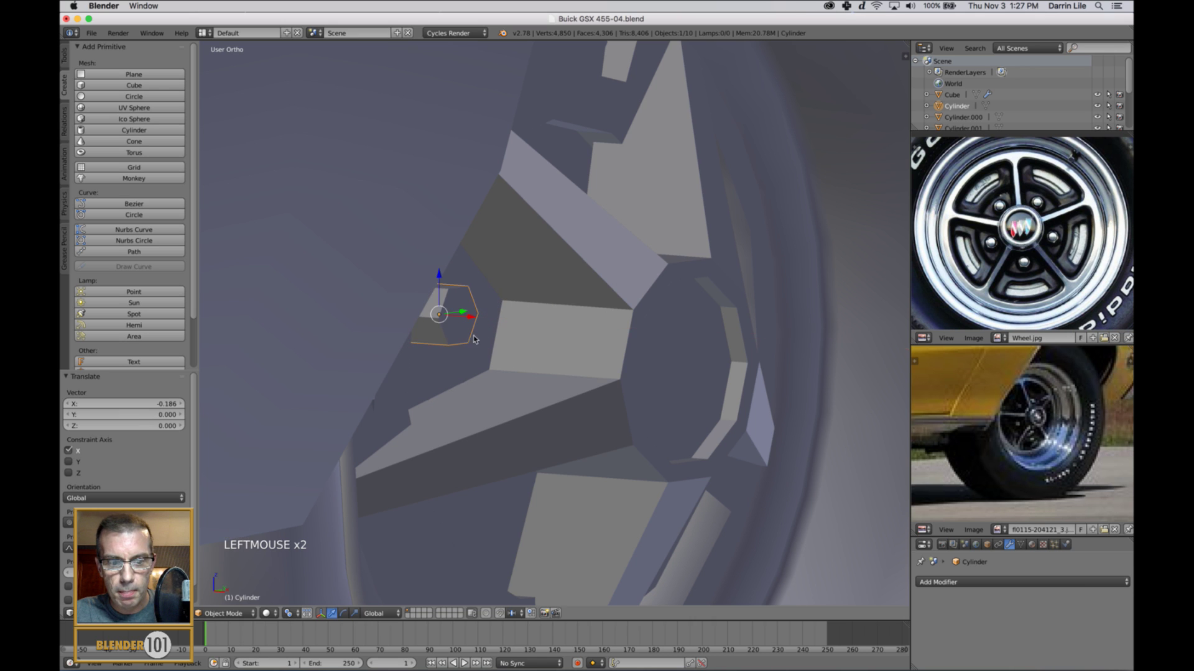
middle_drag(474, 340, 503, 298)
click(493, 301)
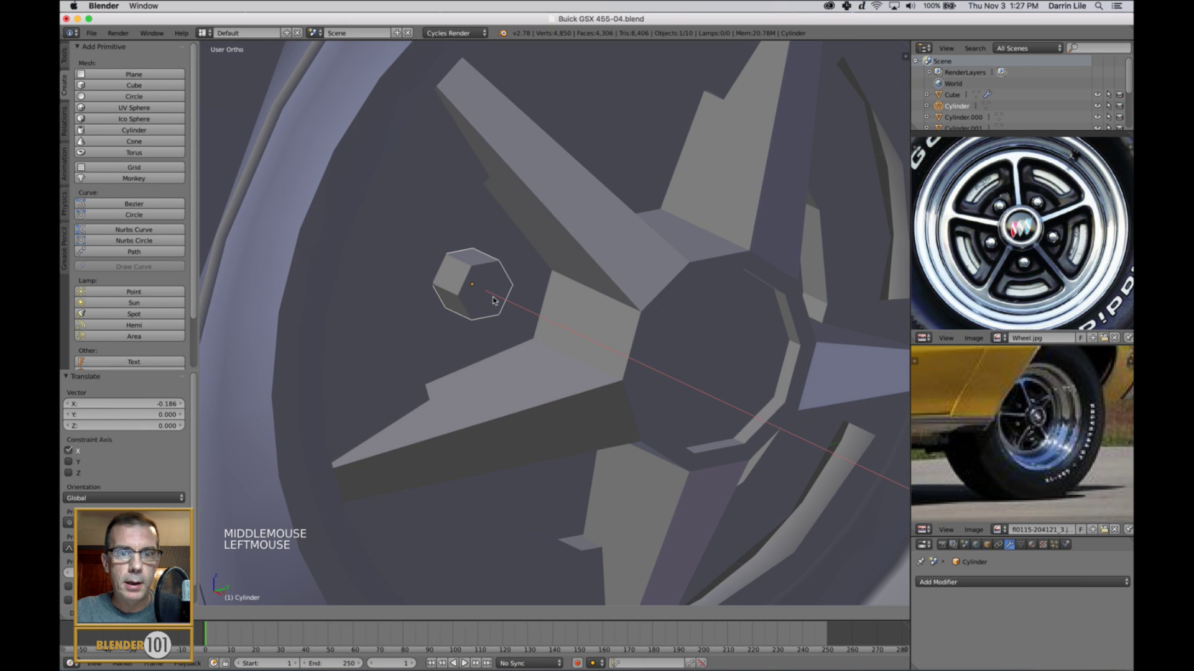
Step: Show the wheel in wireframe from the right side, set the pivot point to 3D Cursor and switch to the rotate manipulator
scroll(493, 301, down, 3)
middle_drag(652, 371, 589, 381)
key(KP_3)
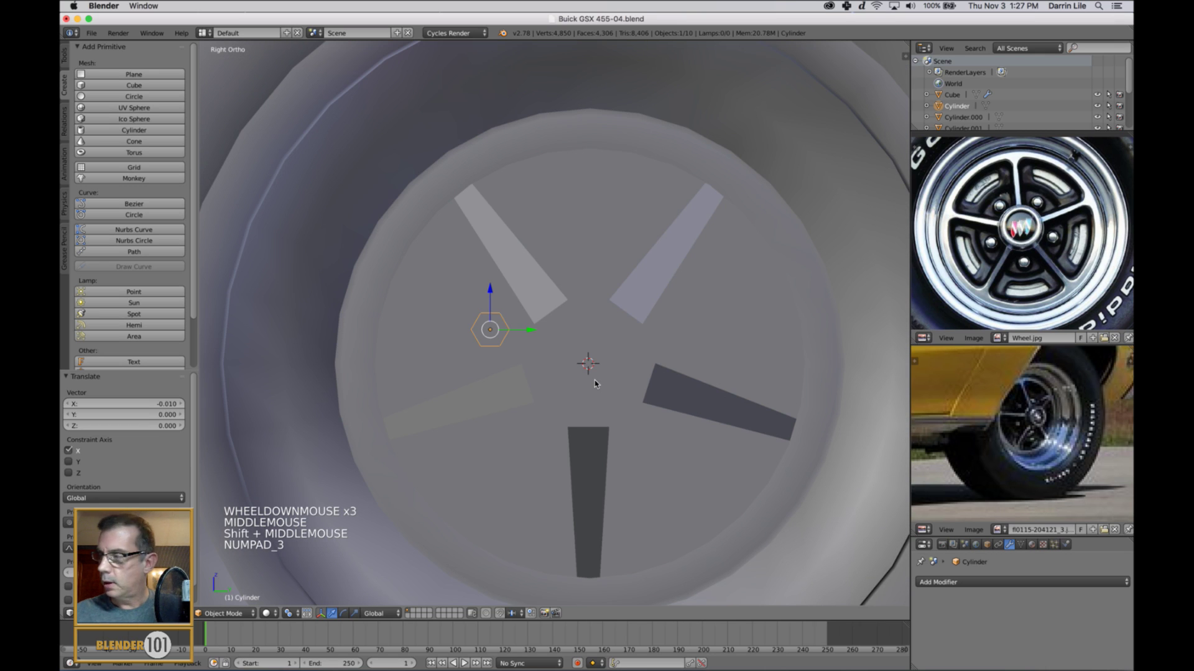
key(z)
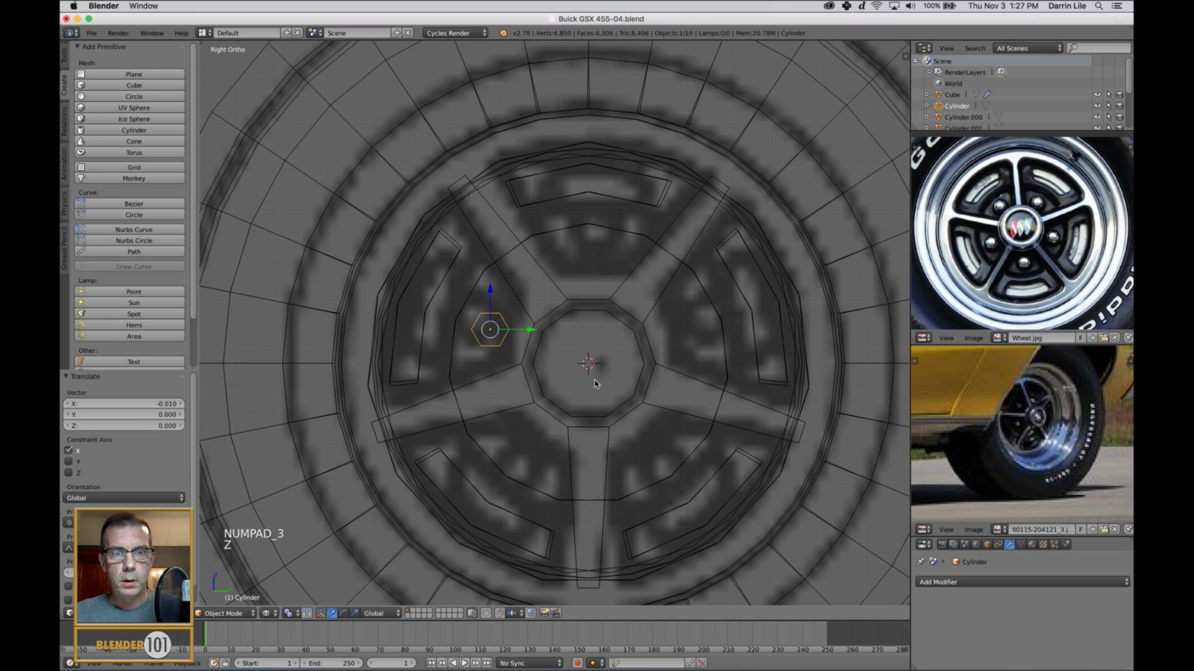
shift+middle_drag(603, 384, 567, 357)
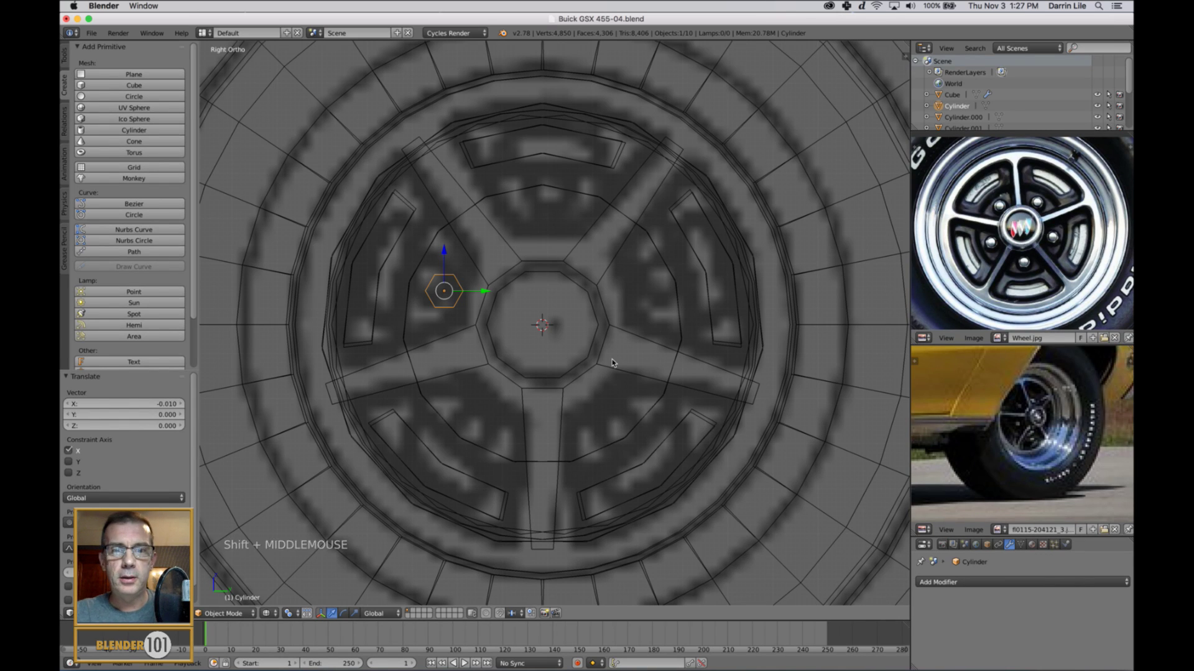
shift+middle_drag(600, 372, 579, 353)
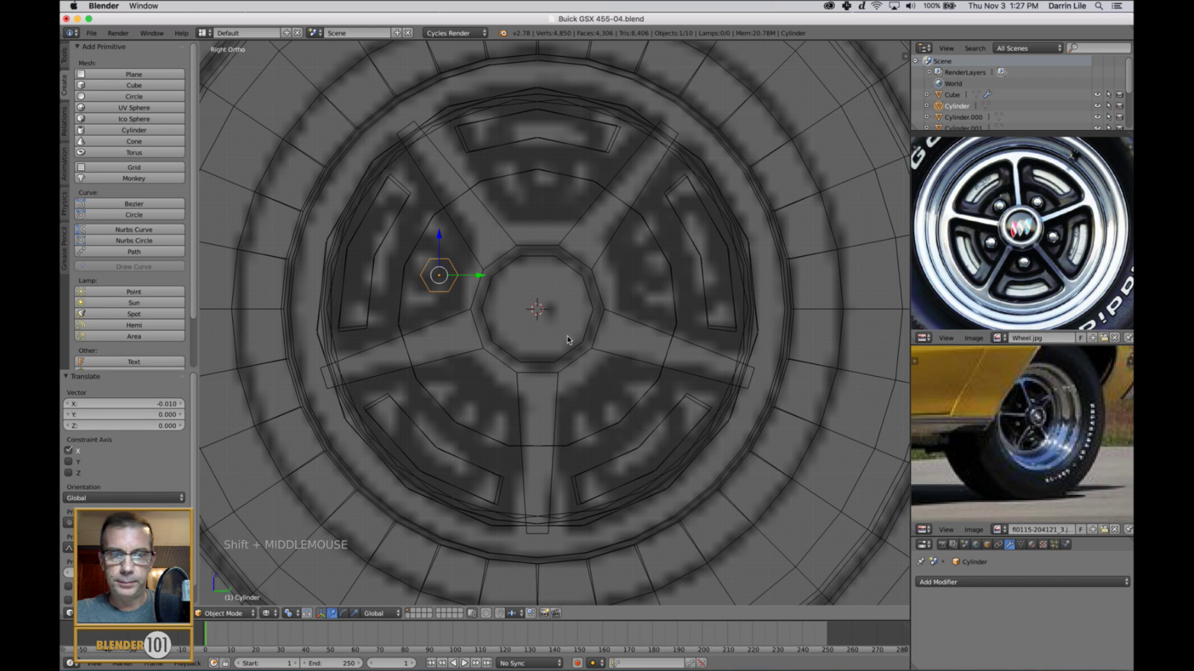
click(289, 613)
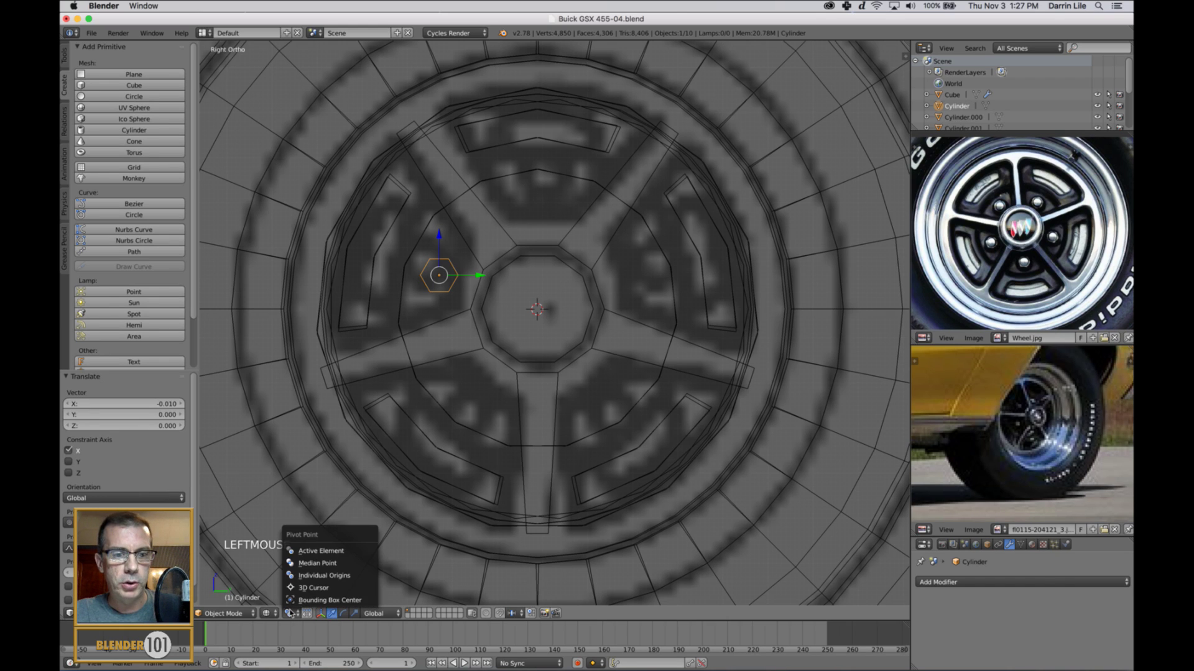
click(329, 589)
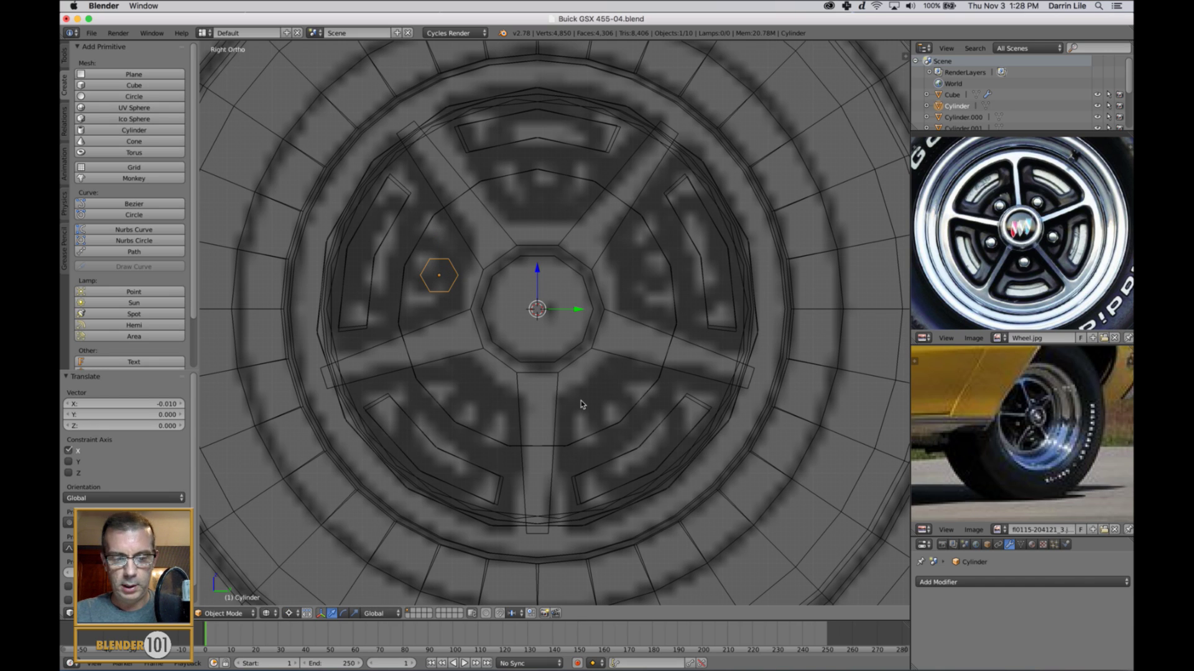
key(ctrl+alt+Down)
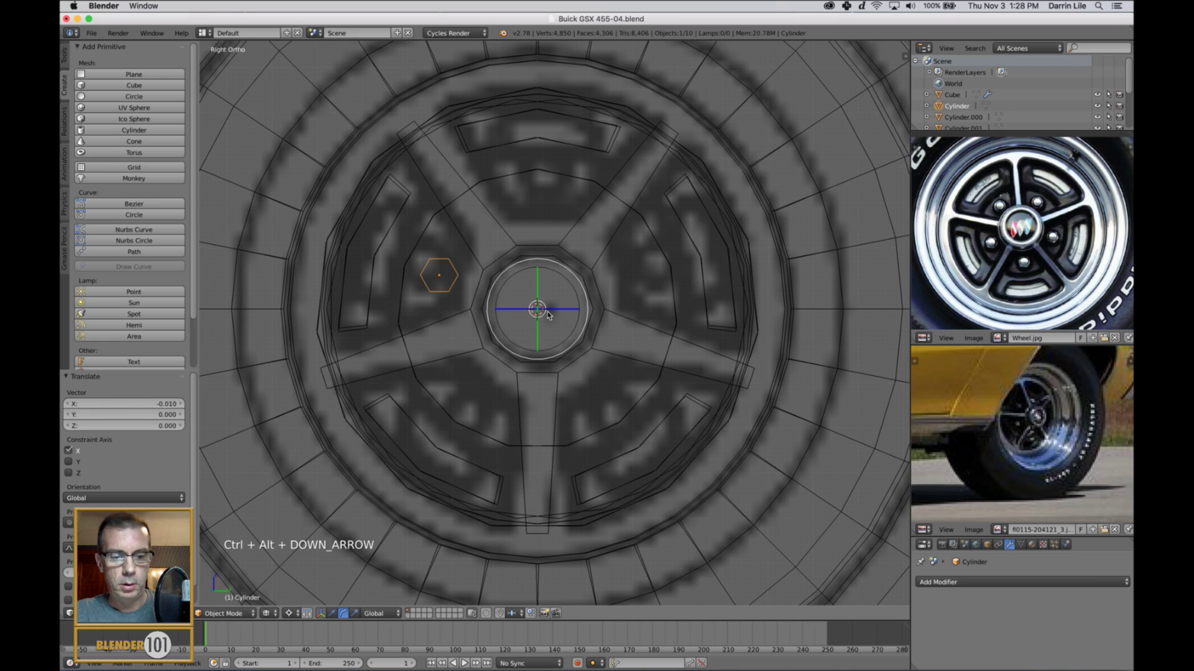
Step: Duplicate the lug nut in place and rotate the copy 70.853 degrees around the hub to the position above it
key(shift+d)
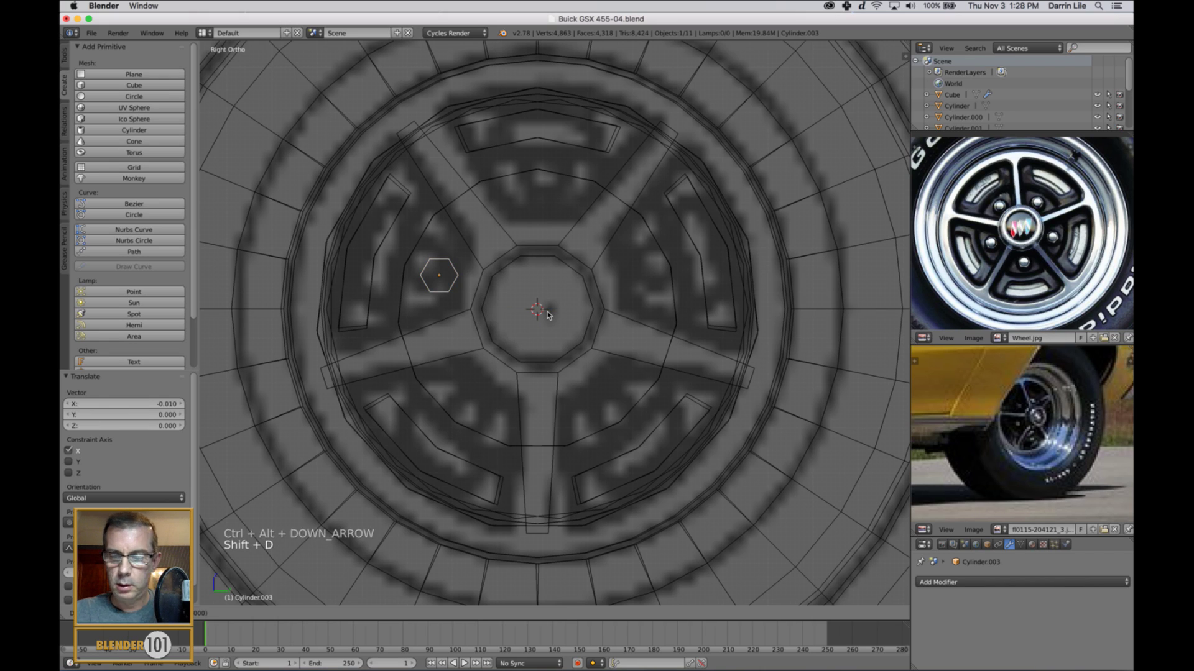
right_click(548, 315)
drag(572, 345, 503, 401)
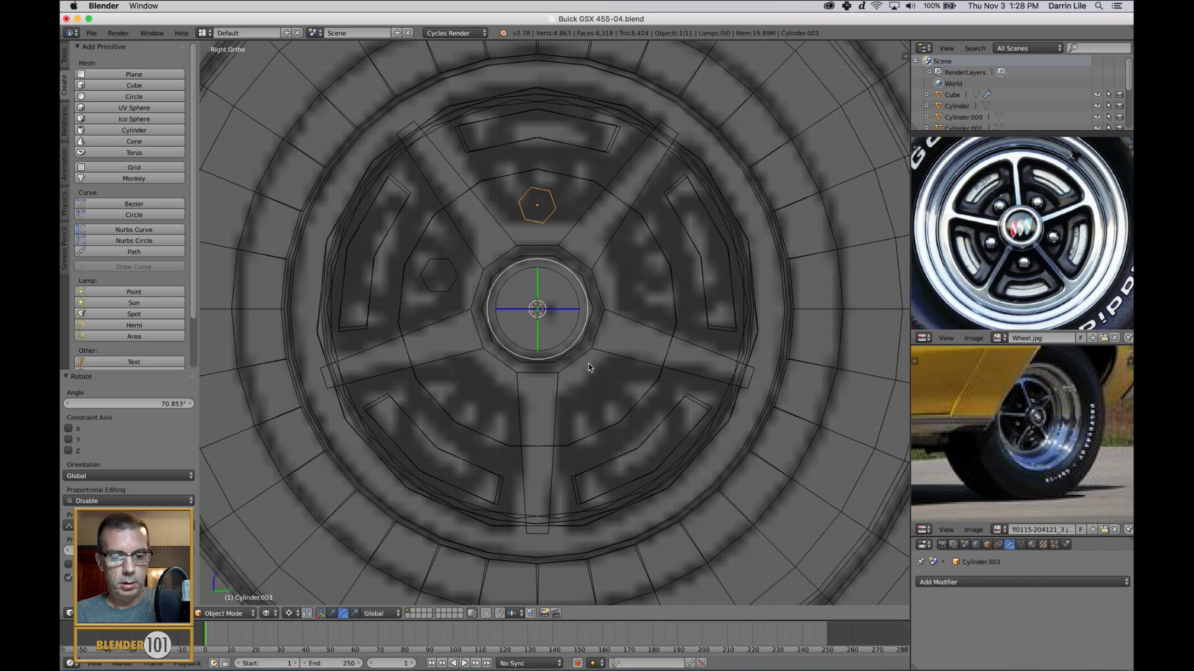
Step: Add three more lug nuts around the hub, duplicating the latest one each time and rotating each copy by 70 degrees
key(shift+d)
text(72)
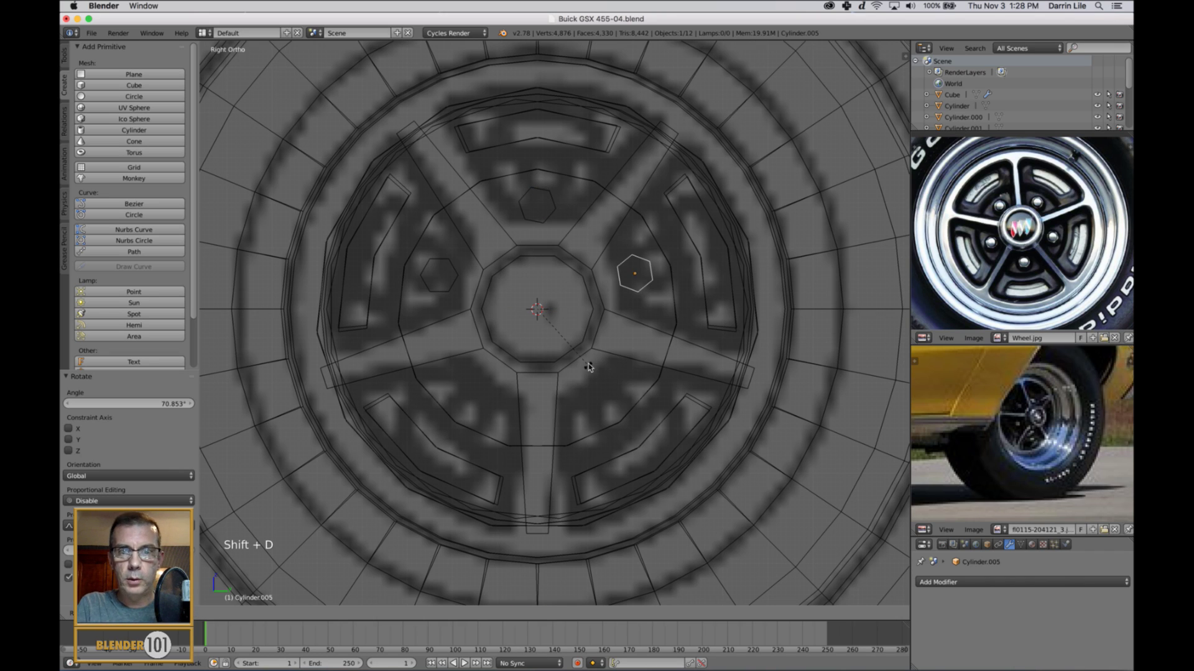
key(Return)
key(shift+d)
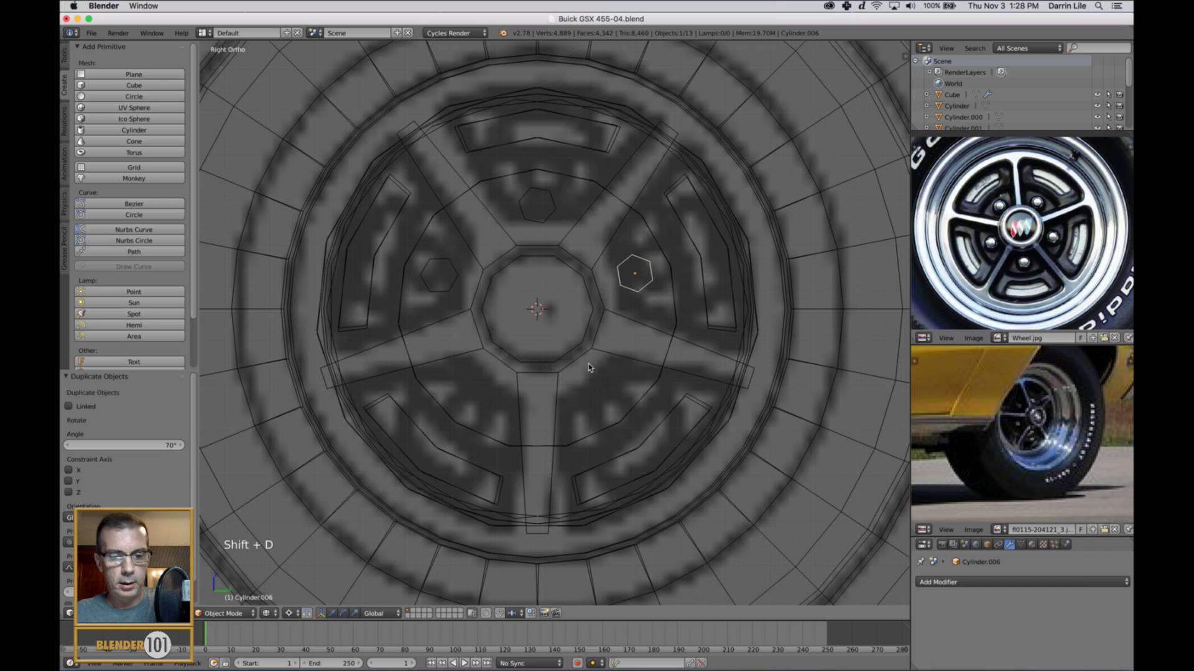
text(r72)
key(Return)
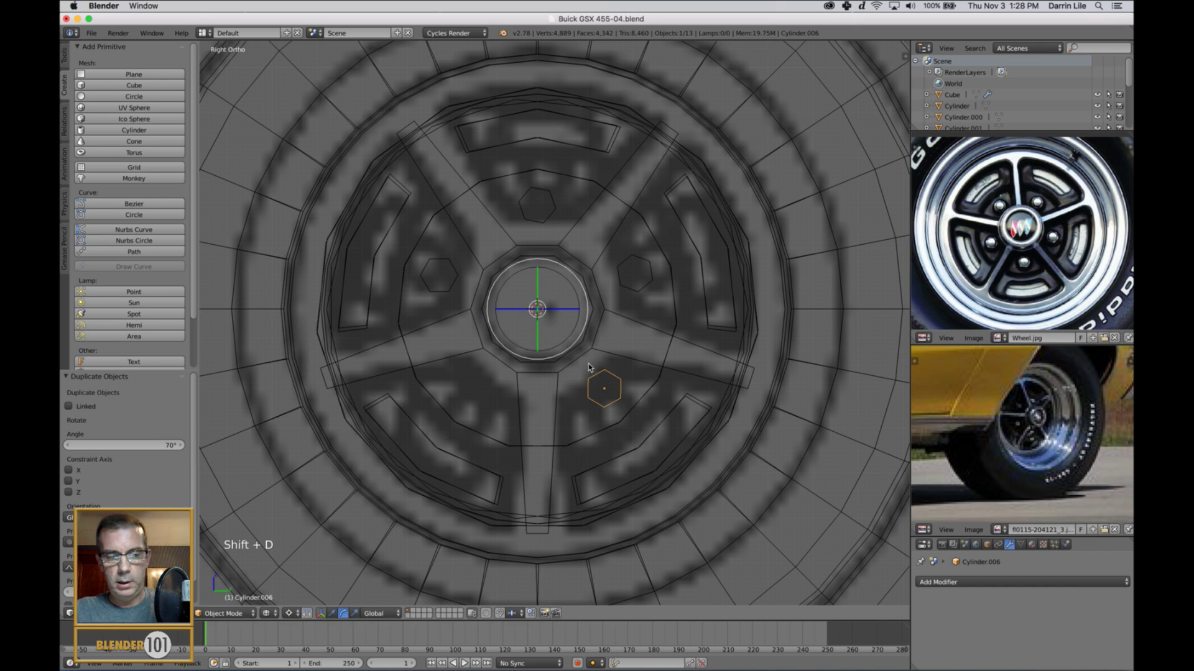
key(shift+d)
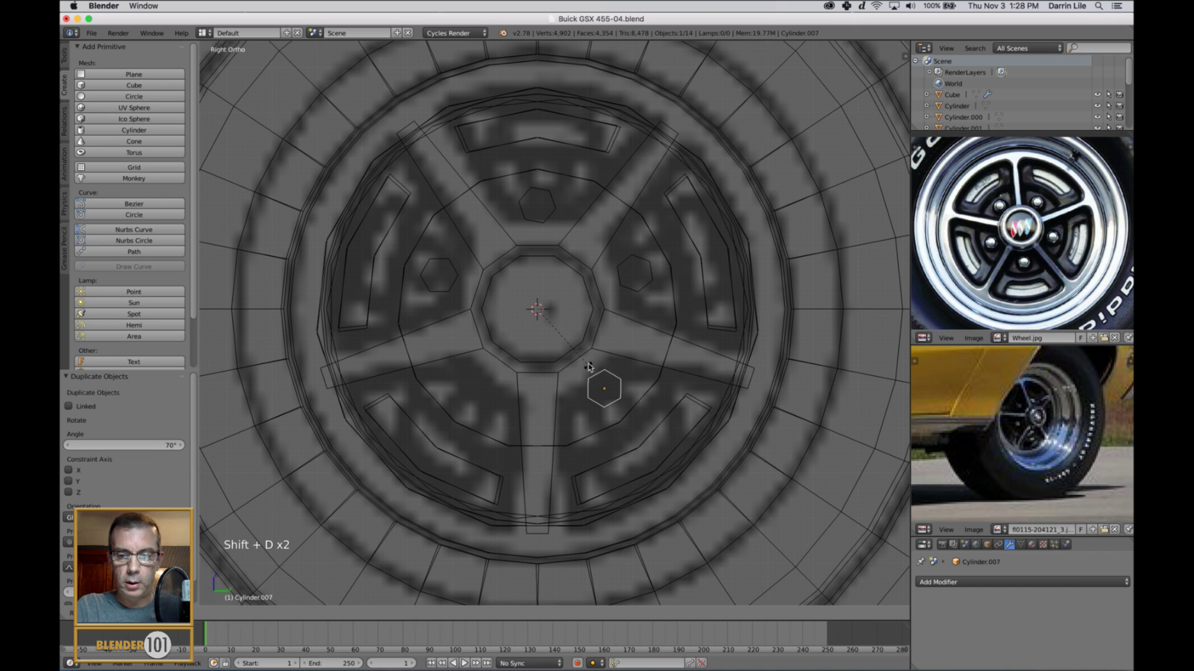
text(72)
key(Return)
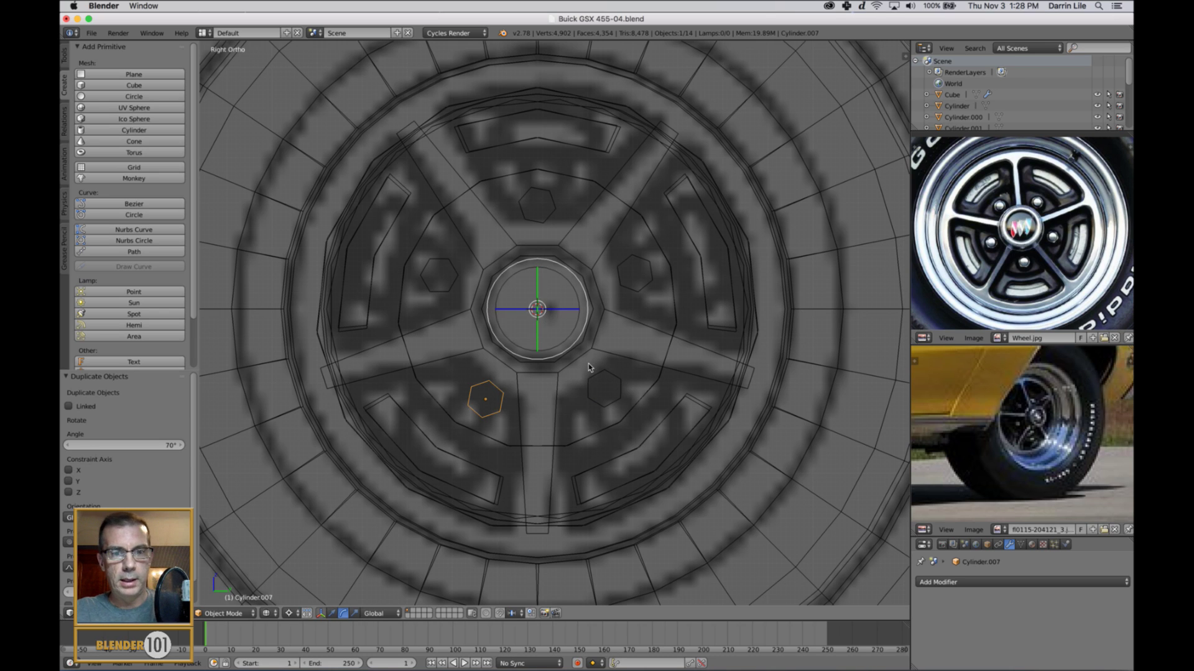
Step: Switch the pivot point from the 3D cursor to the object's own center and rotate the lug nut above the hub -48.118 degrees in place
right_click(553, 209)
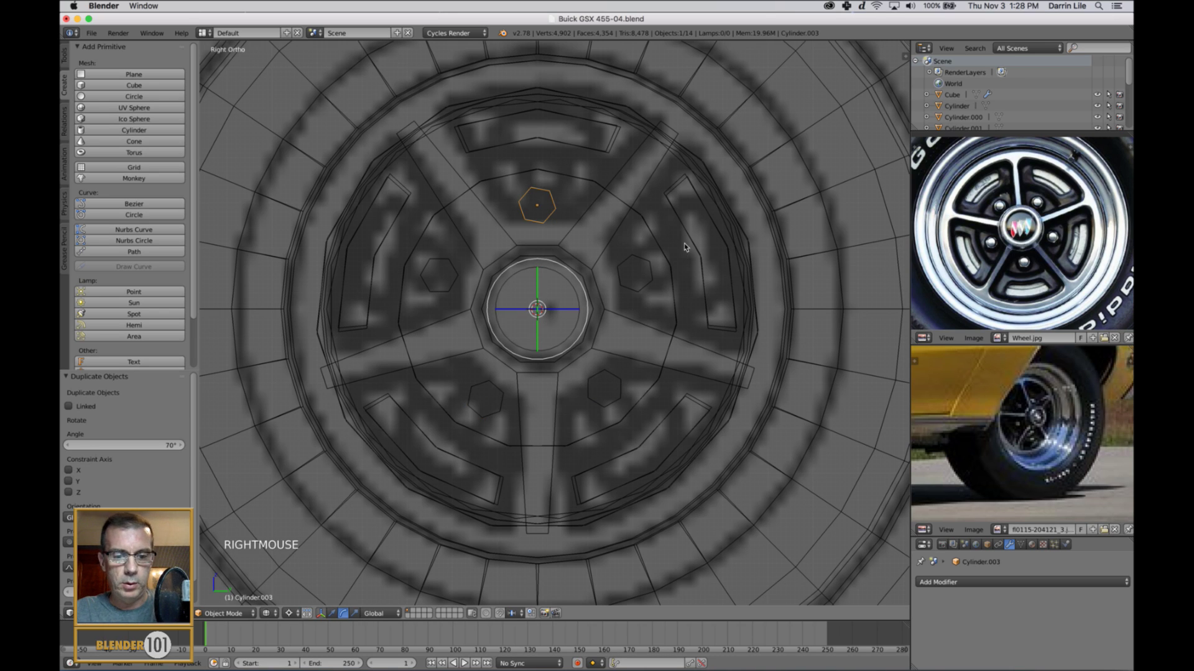
key(r)
key(r)
right_click(655, 278)
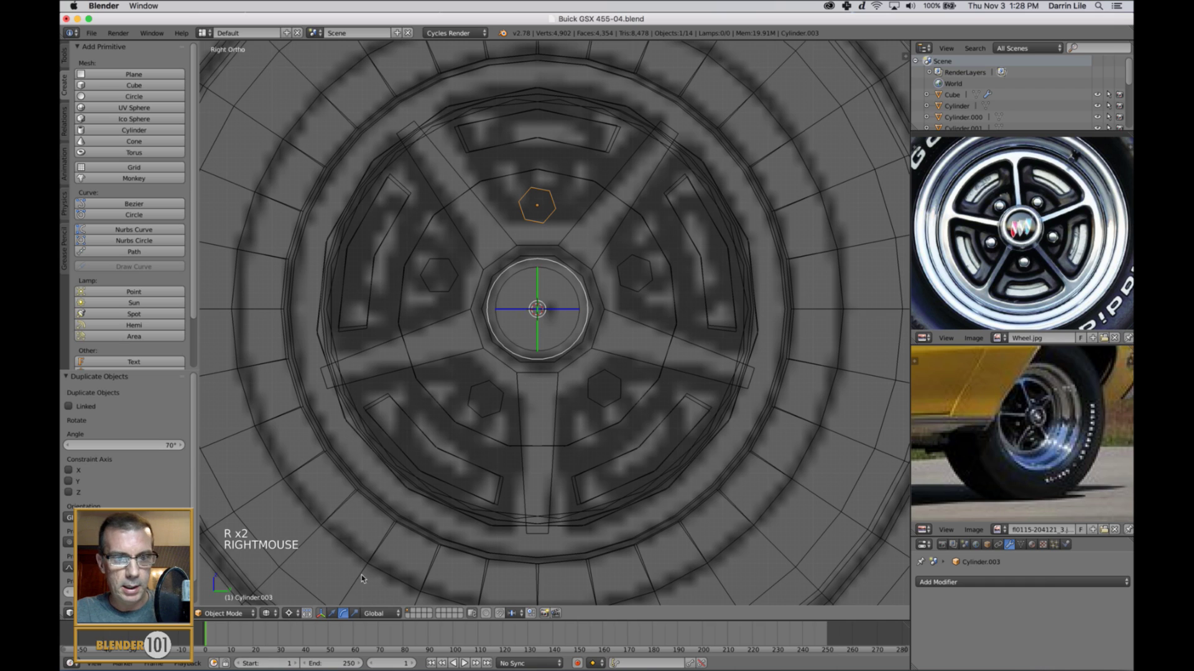
click(292, 615)
click(320, 564)
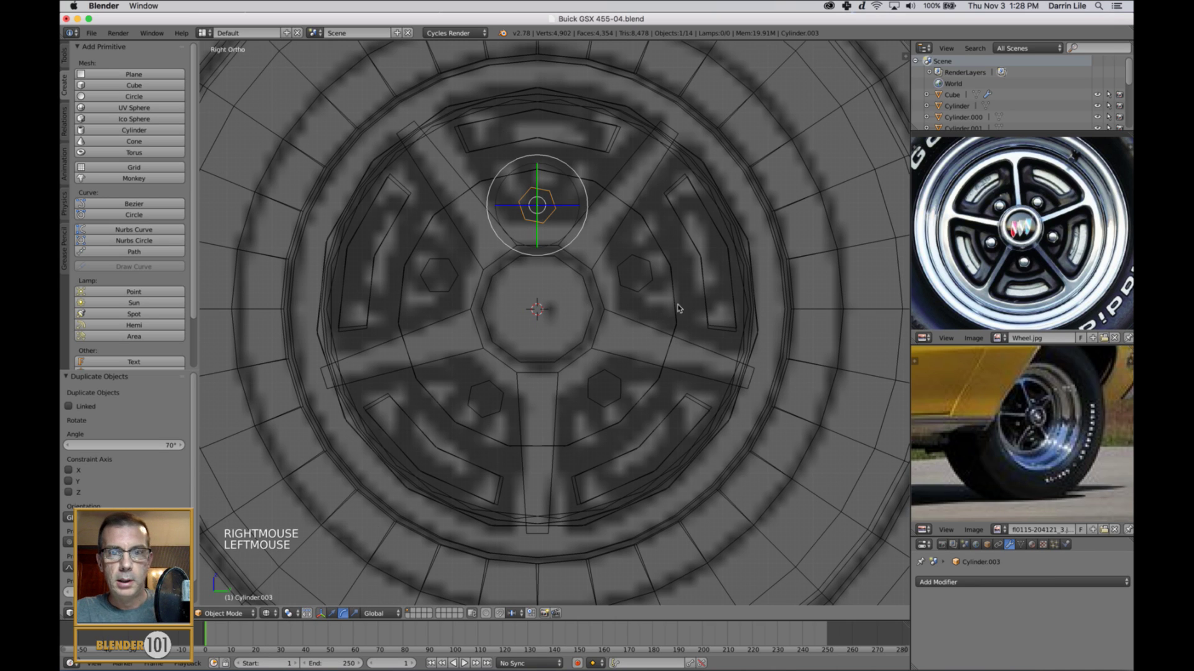
click(571, 245)
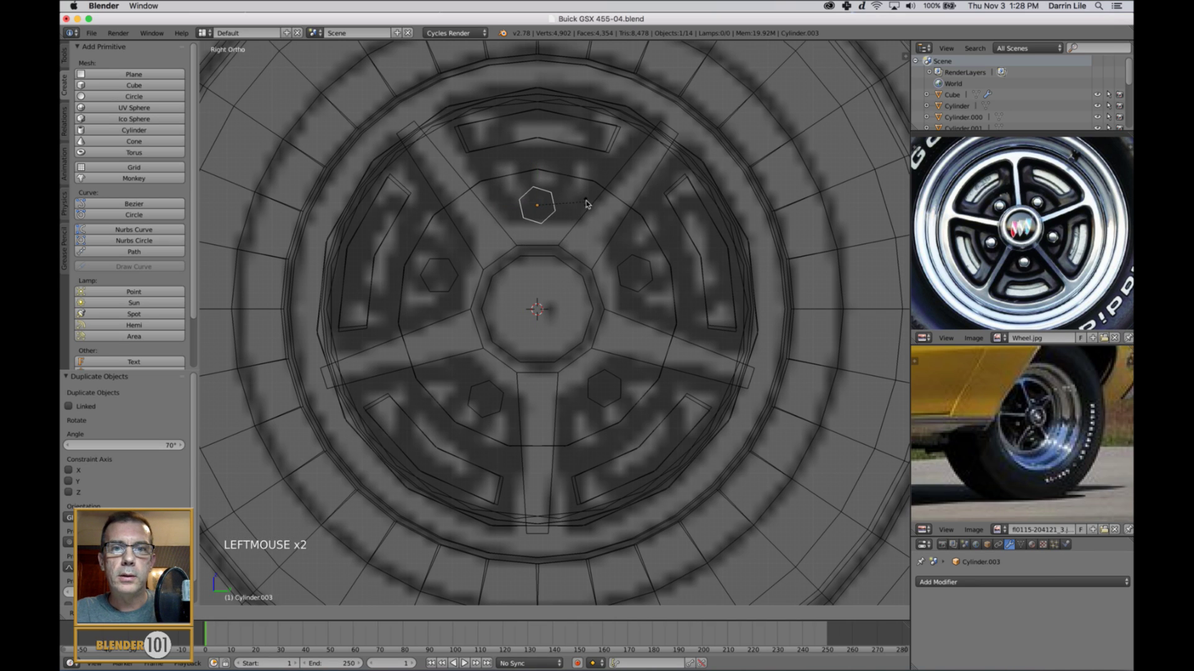
click(592, 222)
Step: Rotate the lug nut below the hub on the rear side slightly in place and deselect everything
right_click(615, 401)
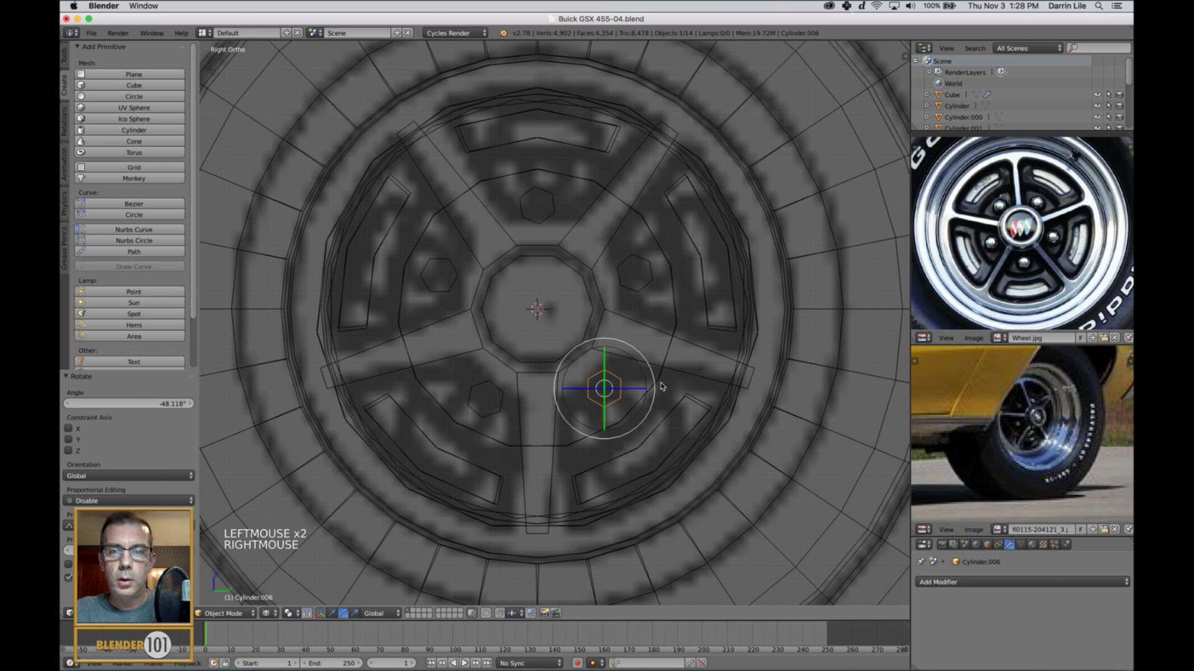
click(654, 392)
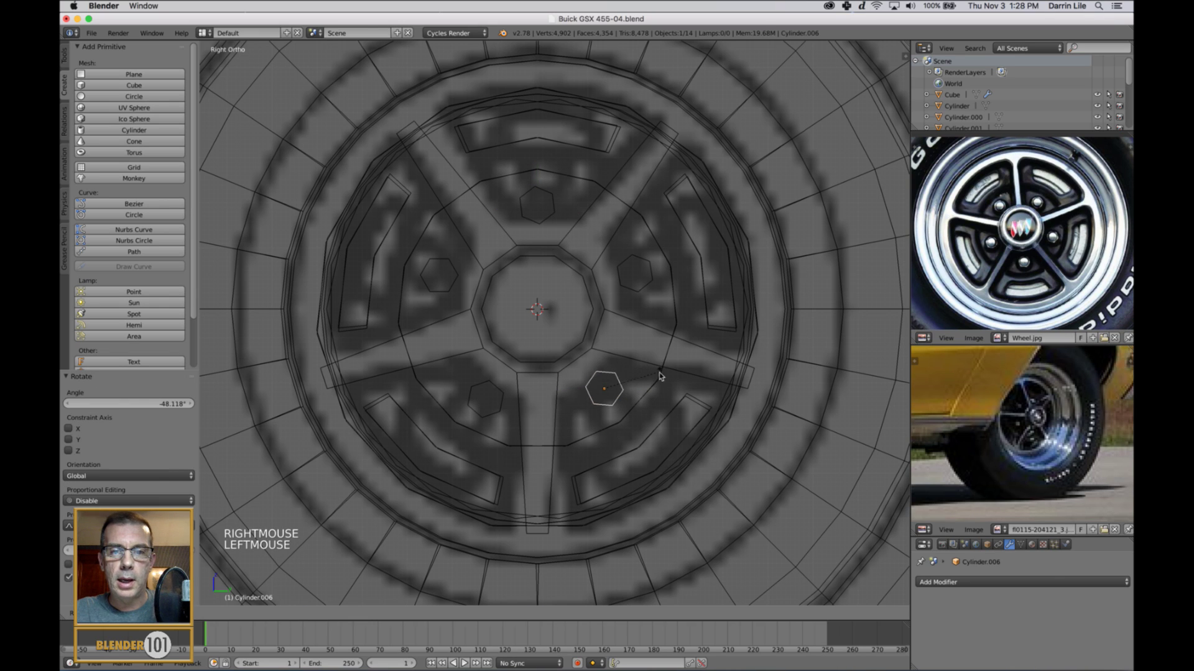
click(654, 391)
key(a)
Step: Return the display to solid shading with the whole car and all its wheels in view
scroll(686, 389, down, 3)
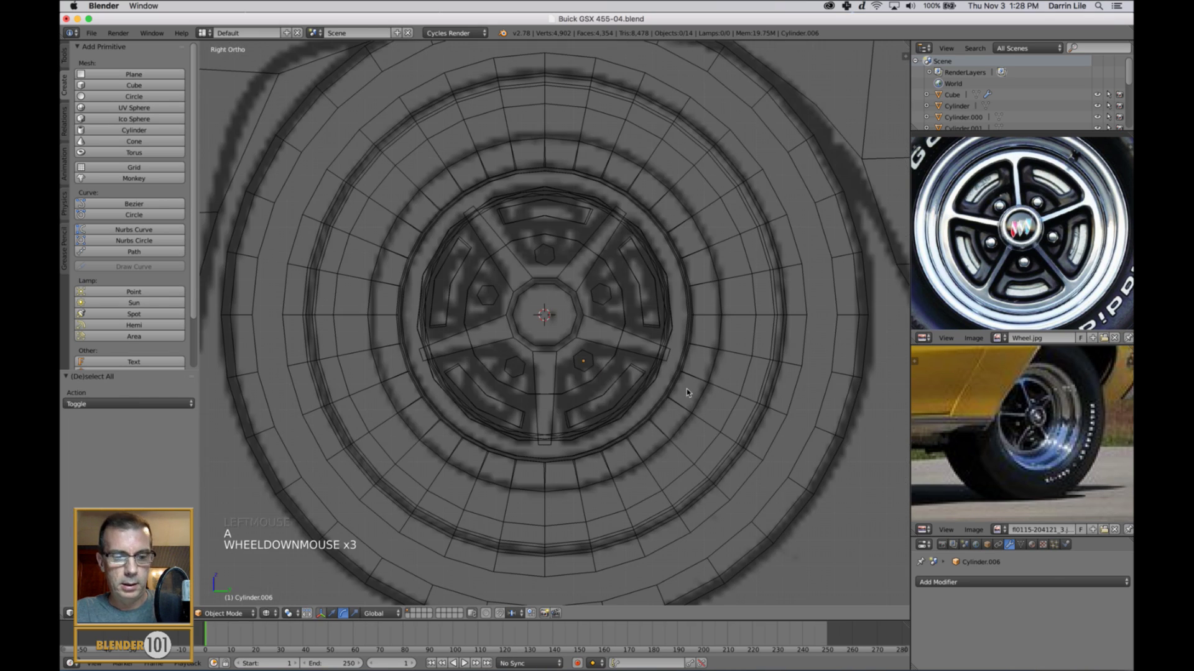
key(z)
scroll(685, 387, down, 3)
mouse_move(610, 376)
middle_down()
mouse_move(622, 385)
mouse_move(602, 383)
mouse_move(660, 400)
middle_up()
scroll(613, 349, down, 6)
middle_drag(613, 360, 591, 350)
scroll(608, 348, down, 2)
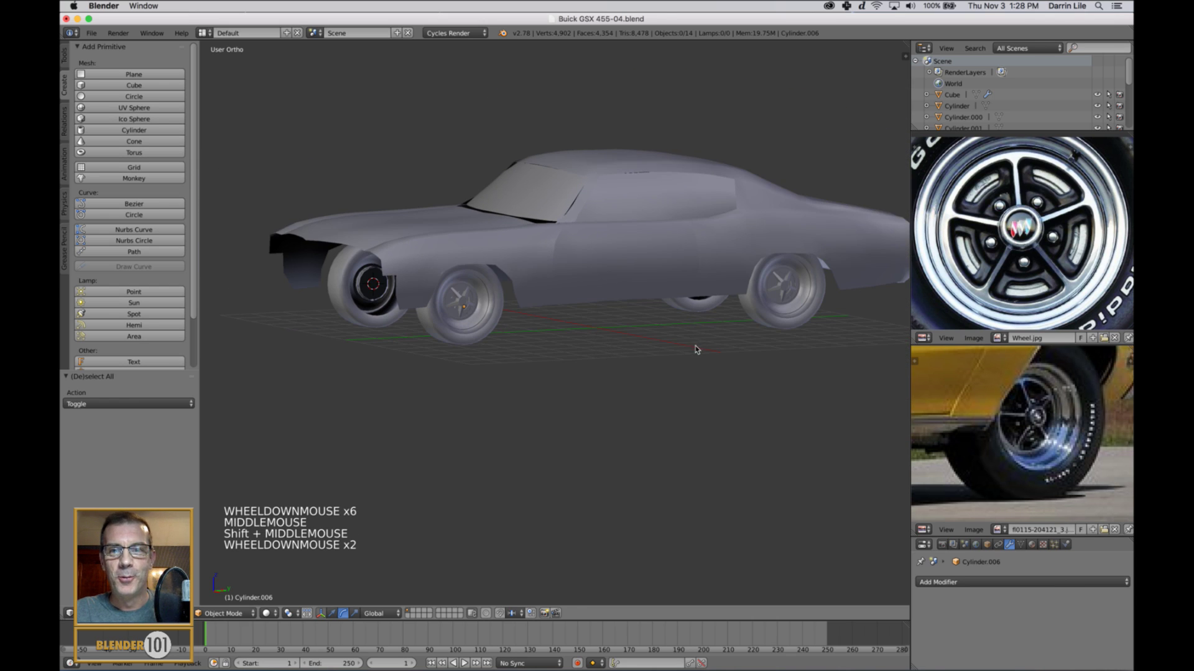
Step: Delete the three old wheels: both far-side wheels and the near-side rear one
middle_drag(696, 349, 659, 348)
right_click(683, 311)
shift+right_click(364, 333)
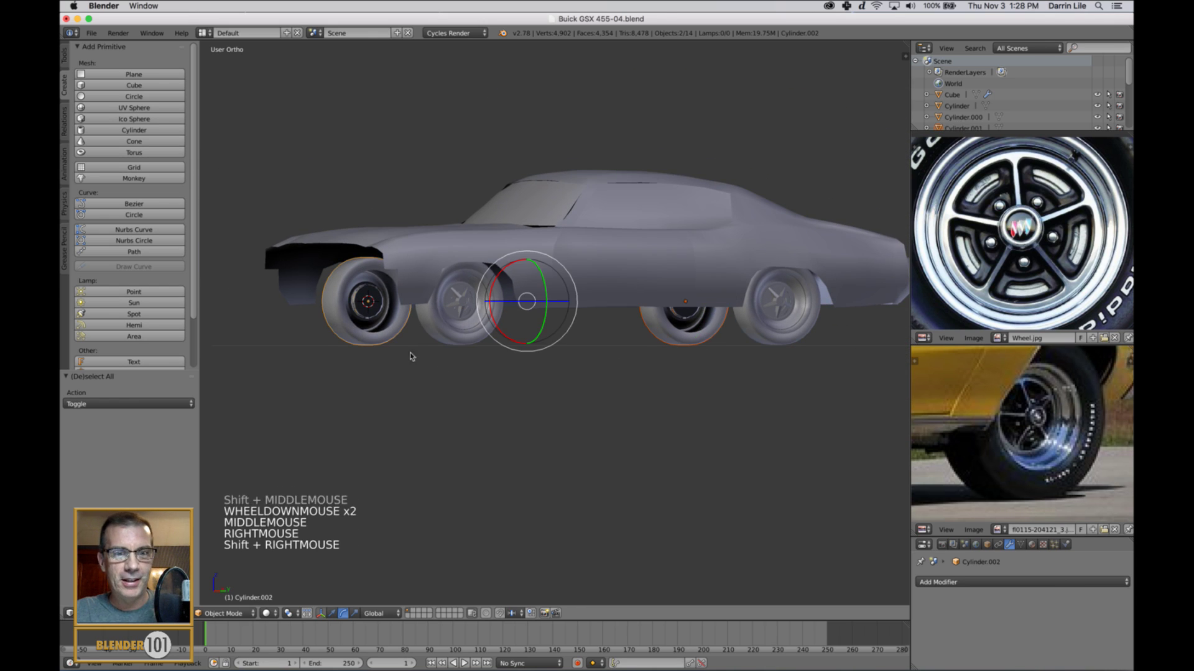
shift+right_click(774, 338)
key(x)
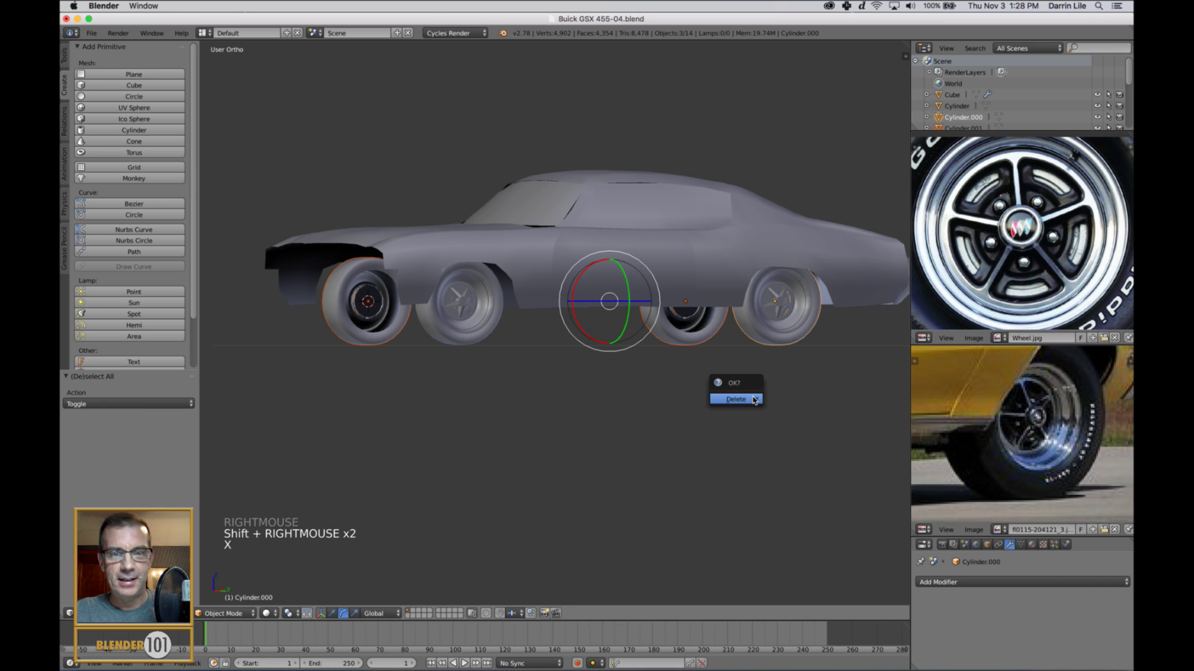
click(754, 399)
Step: Duplicate the detailed front wheel from the right side view and move the copy 10.234 along Y into the rear wheel well
right_click(497, 333)
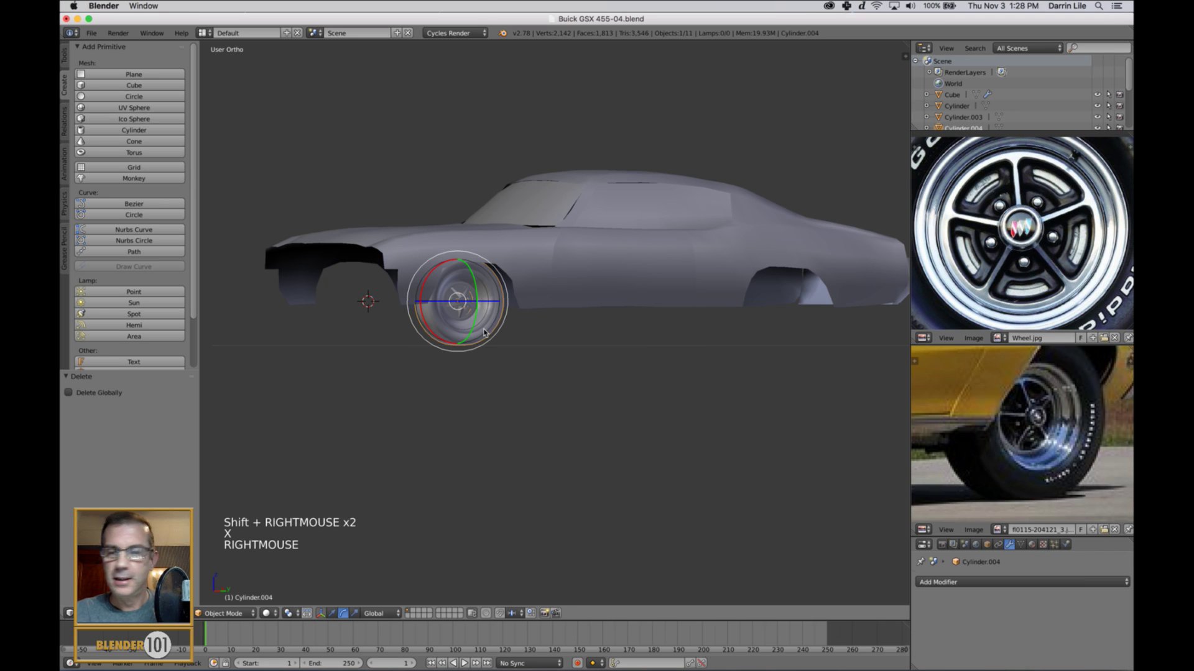
key(KP_3)
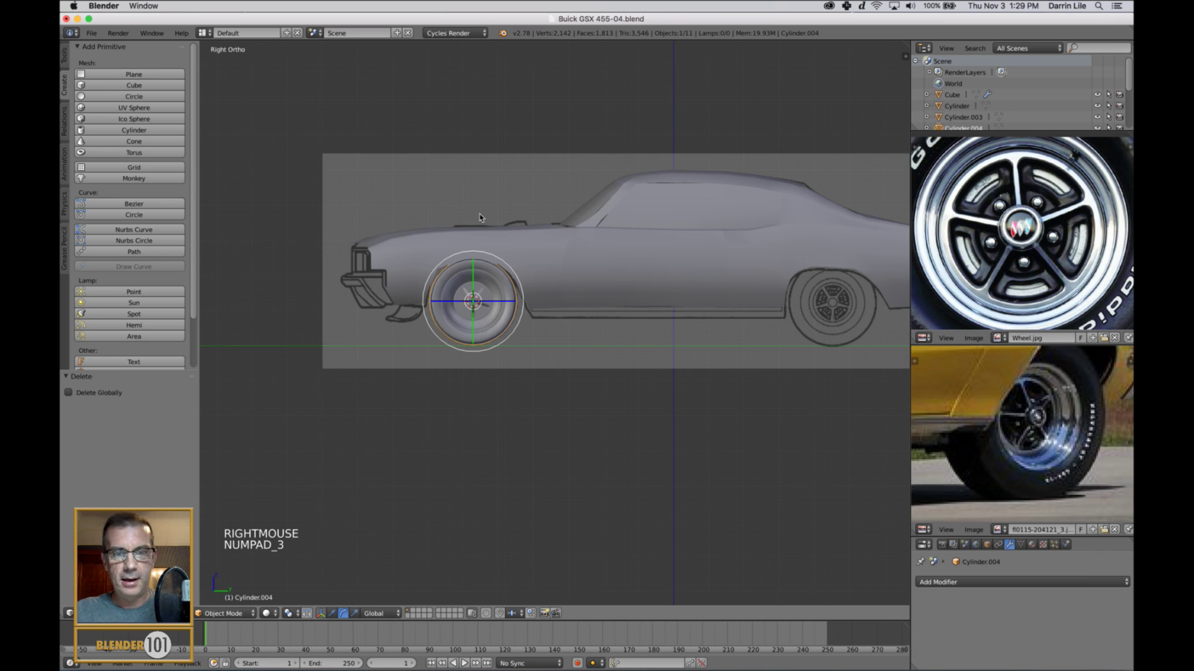
shift+middle_drag(628, 353, 473, 378)
key(ctrl+alt+Left)
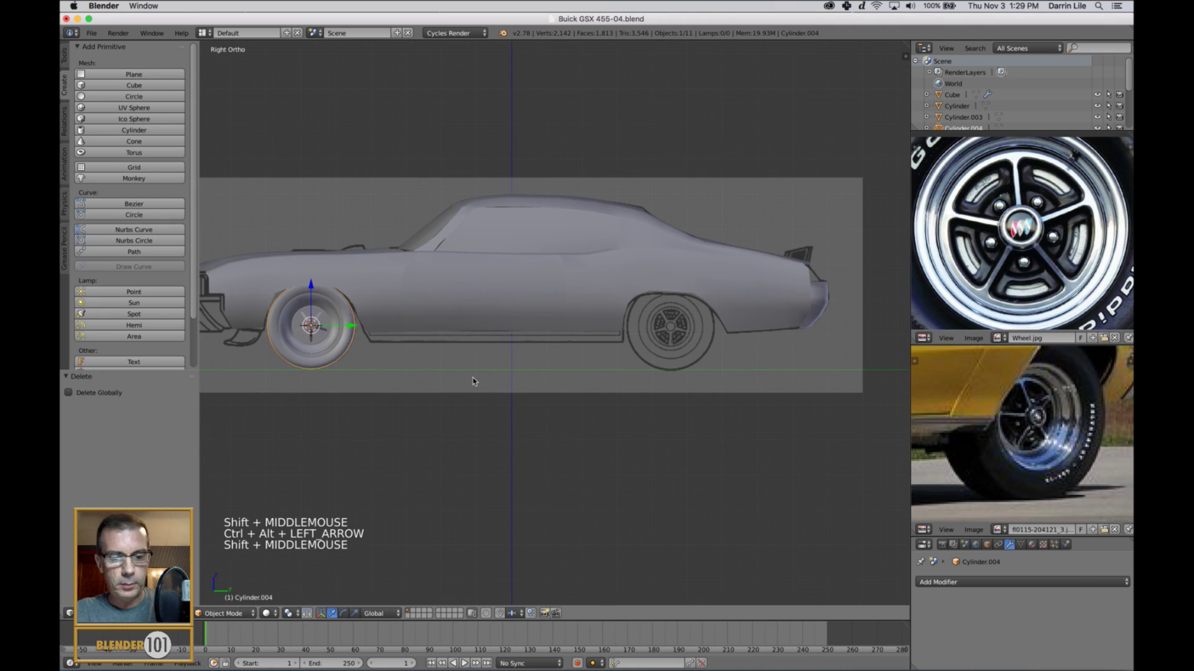
key(shift+d)
key(shift+d)
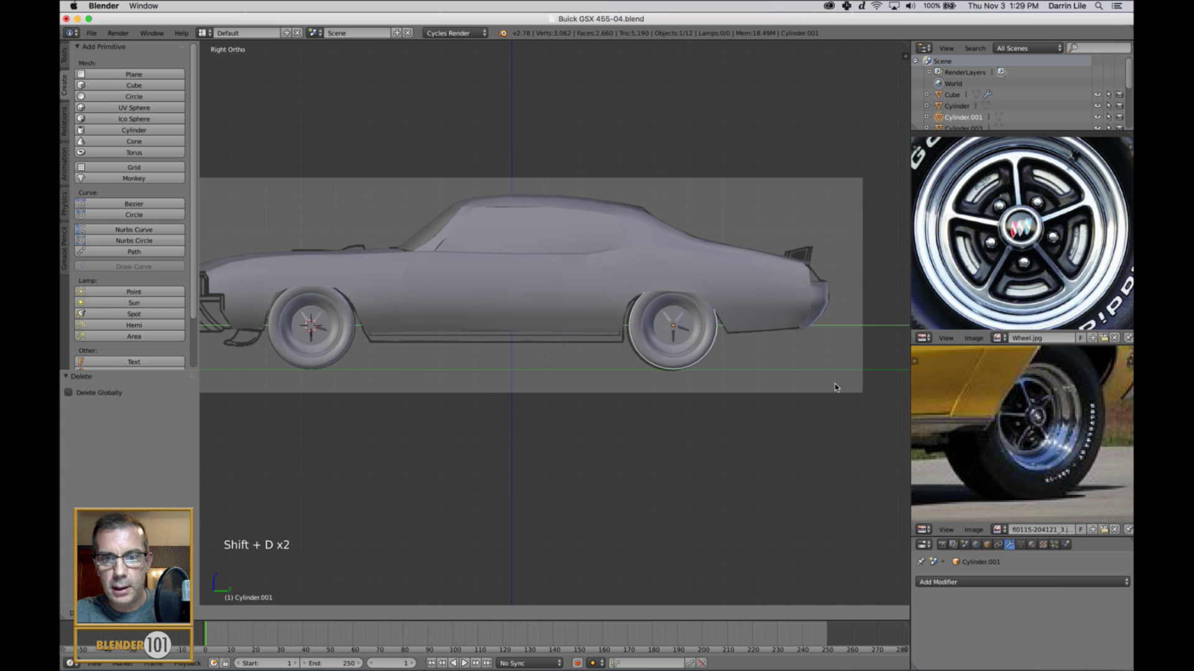
click(819, 388)
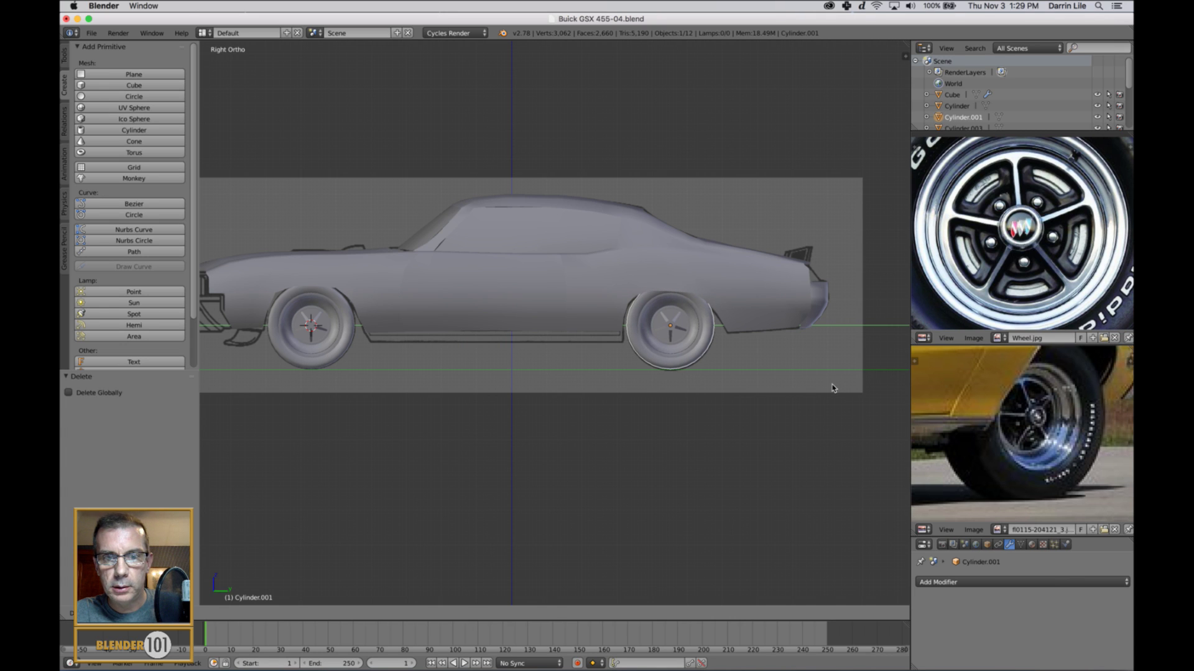
click(833, 389)
Step: Duplicate the front wheel again and move the copy -5.514 along X to the opposite side of the car
scroll(505, 428, down, 1)
shift+middle_drag(505, 428, 682, 429)
right_click(645, 373)
middle_drag(645, 373, 601, 407)
key(shift+d)
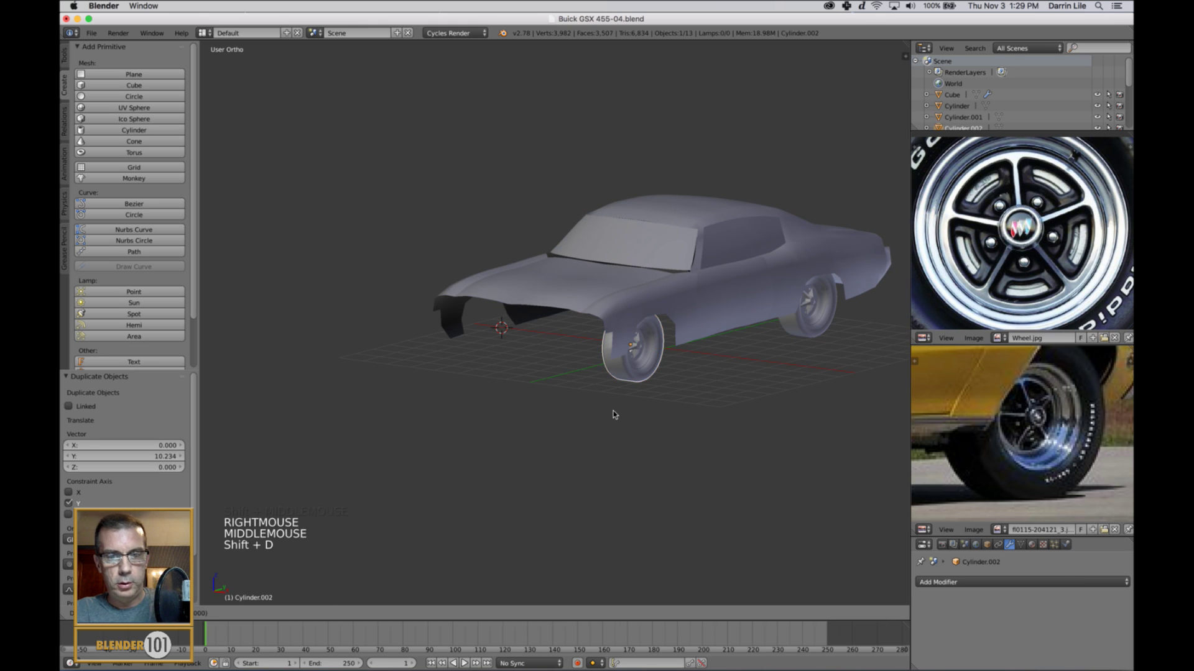
key(x)
click(544, 405)
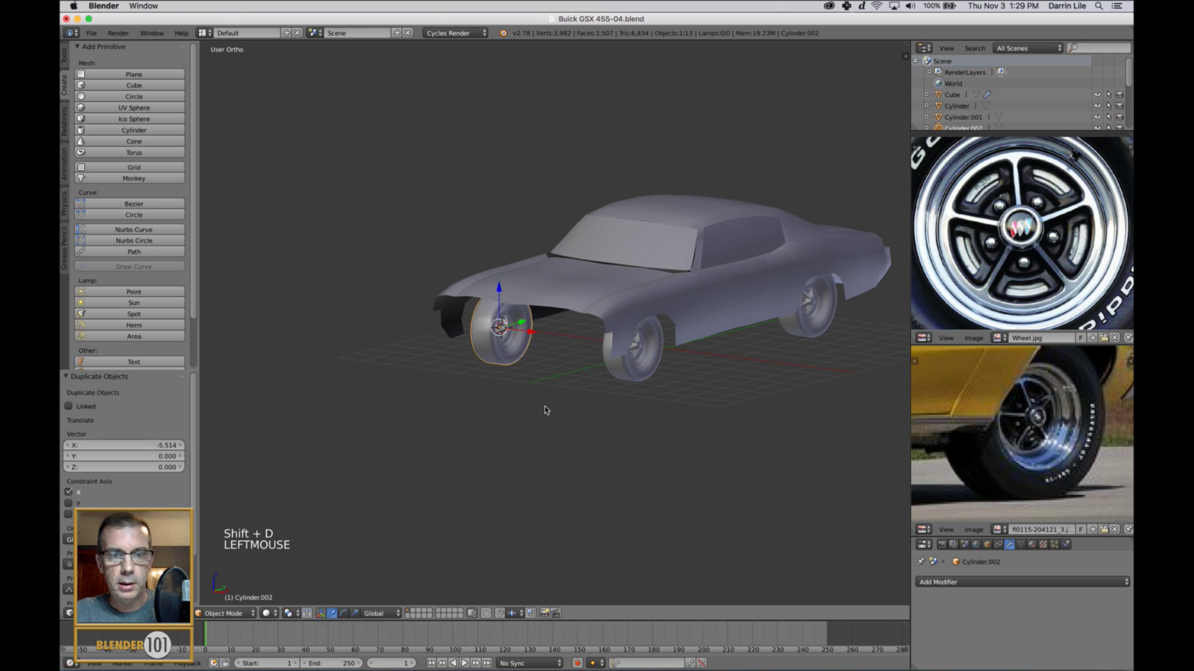
Step: Mirror the copied front wheel along the global X axis so its face points outward
shift+middle_drag(545, 405, 639, 407)
scroll(538, 418, up, 1)
scroll(495, 431, up, 1)
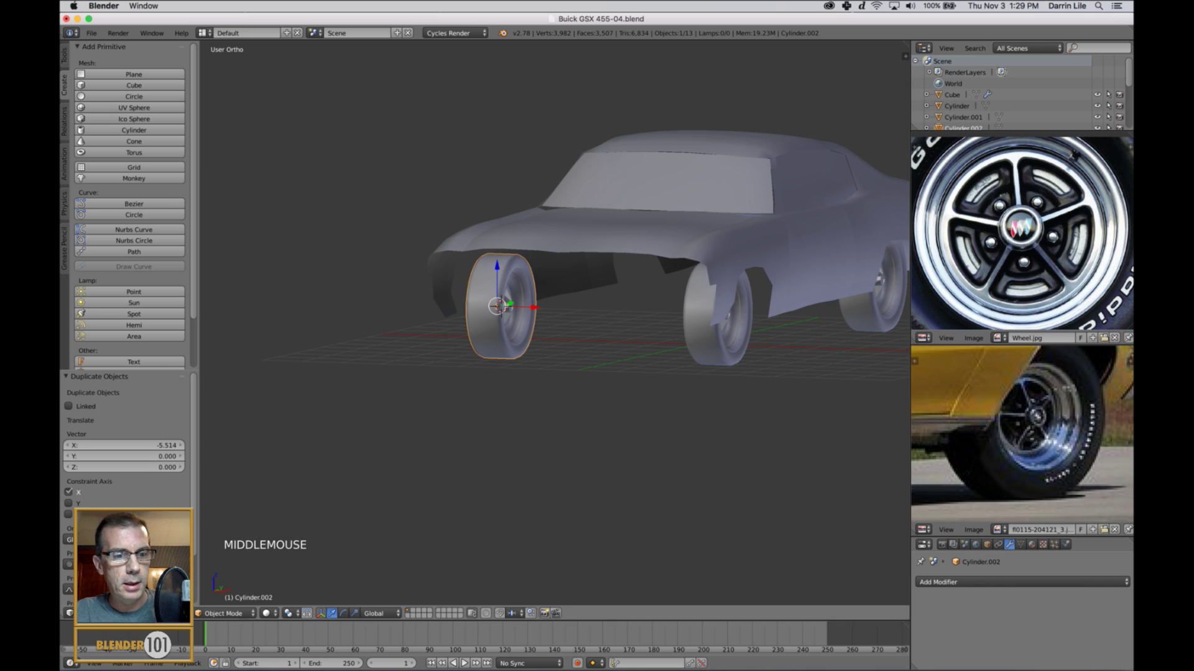
click(177, 614)
mouse_move(194, 550)
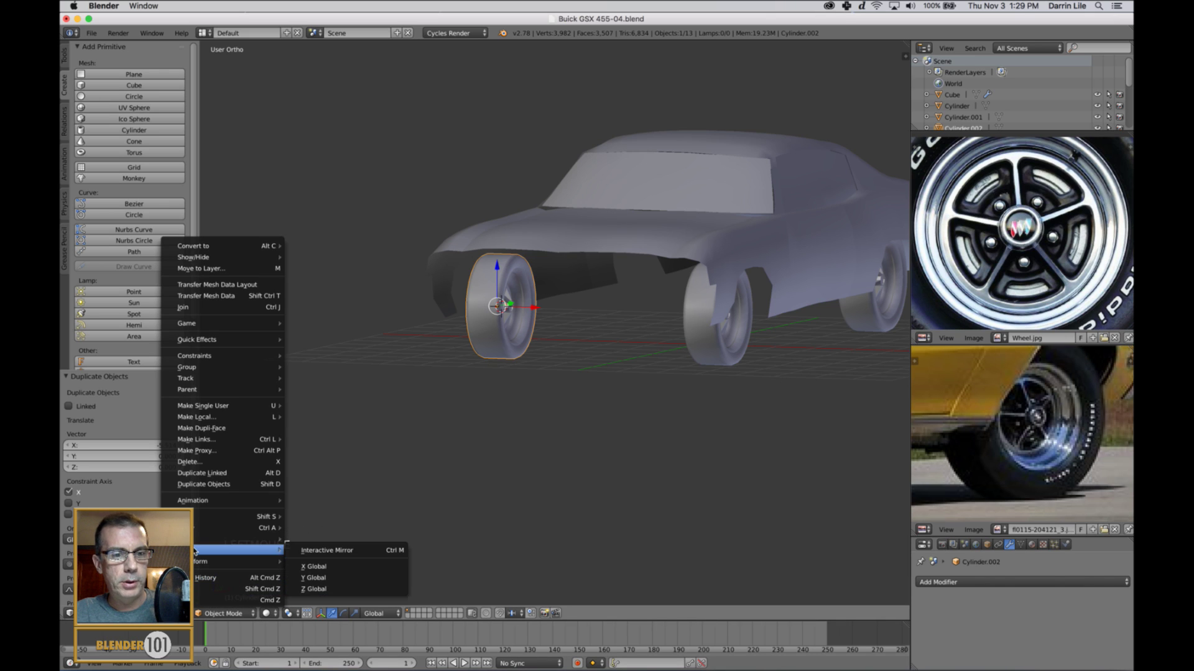
click(316, 566)
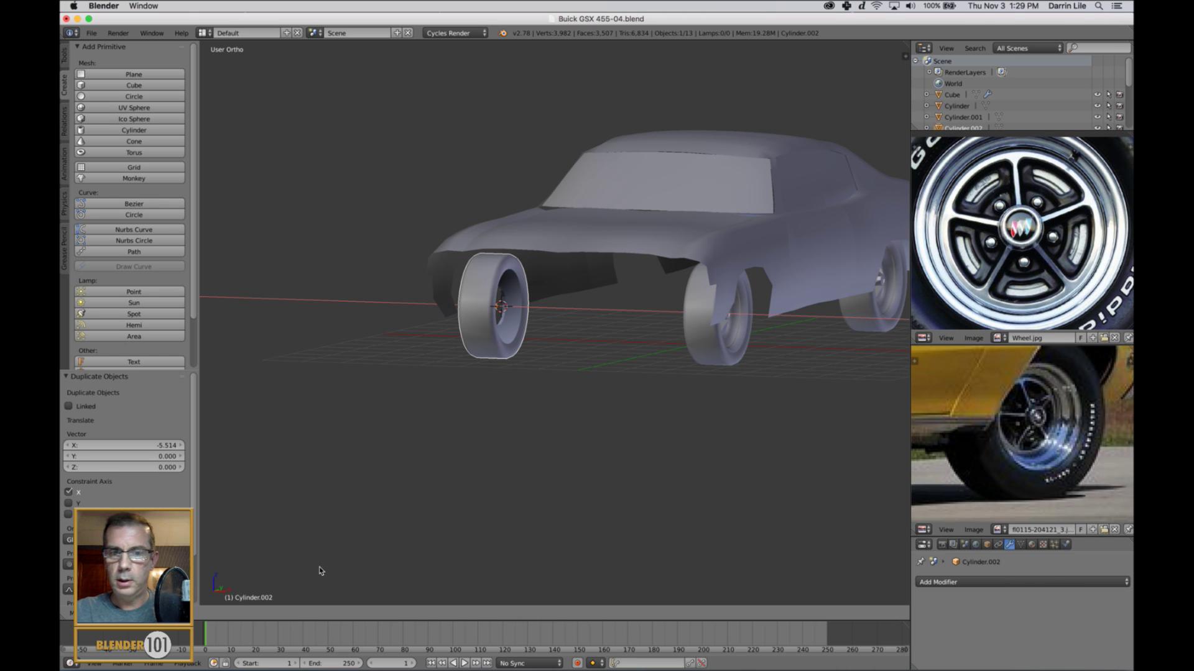
Step: Line up the mirrored wheel with the front blueprint in wireframe, moving it 0.120 along X
shift+middle_drag(441, 381, 550, 382)
key(KP_1)
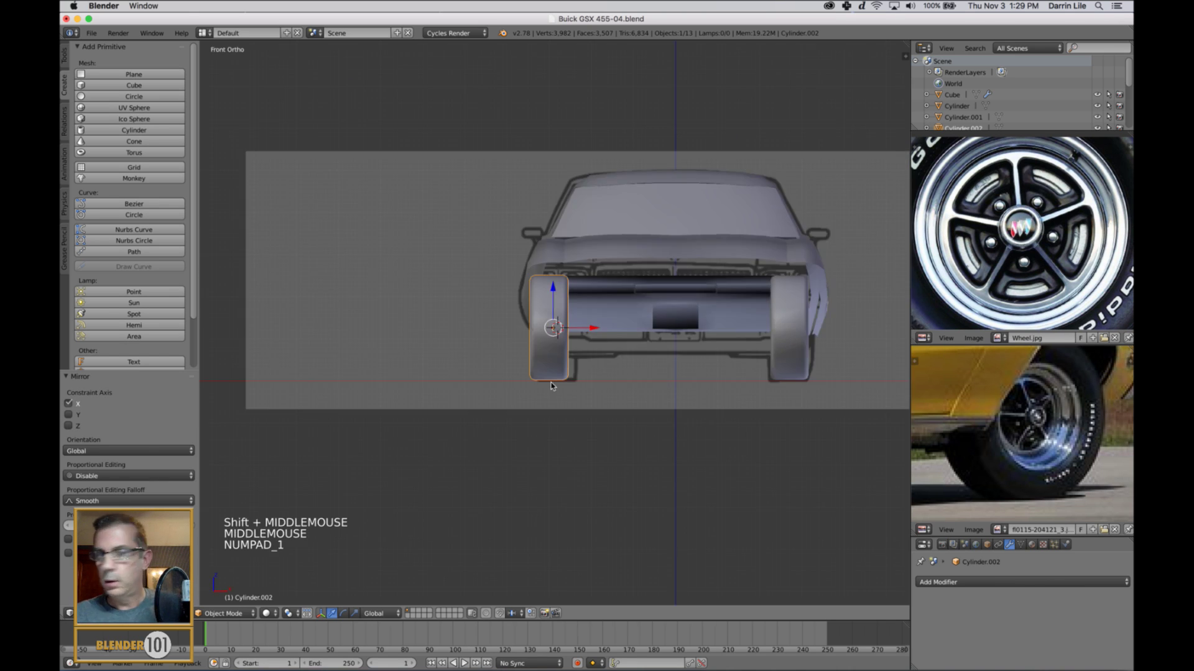
key(z)
shift+middle_drag(567, 330, 497, 320)
scroll(449, 316, up, 2)
click(498, 320)
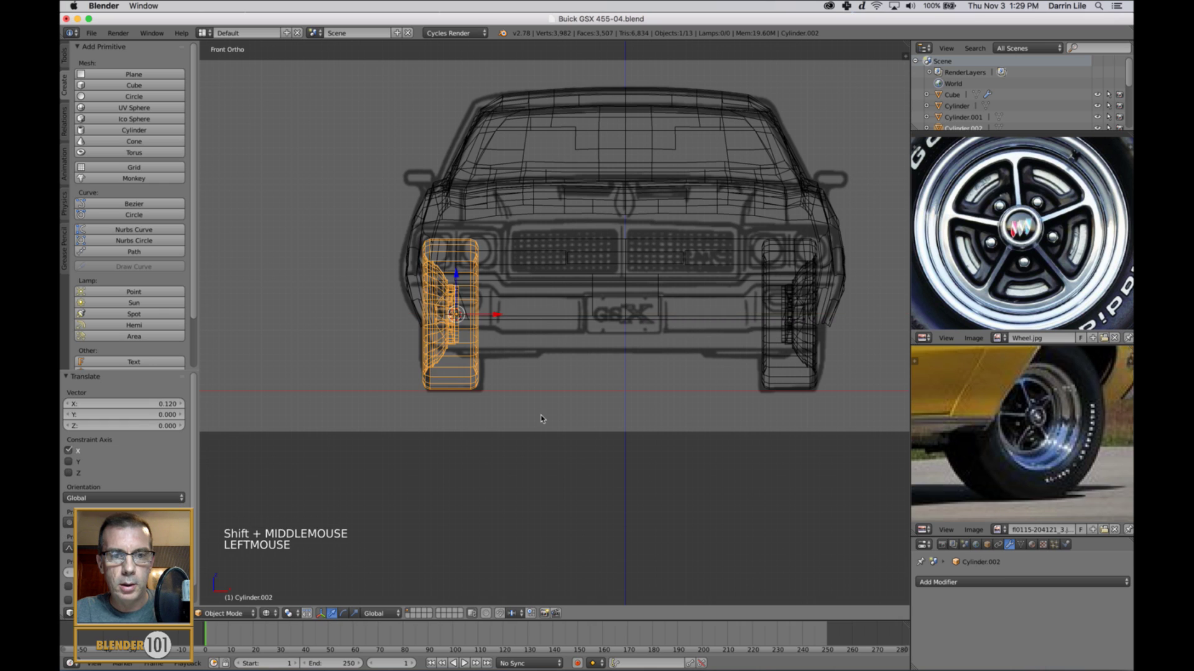
Step: Duplicate the mirrored front wheel along Y into the rear wheel position in the side view and deselect everything
key(KP_3)
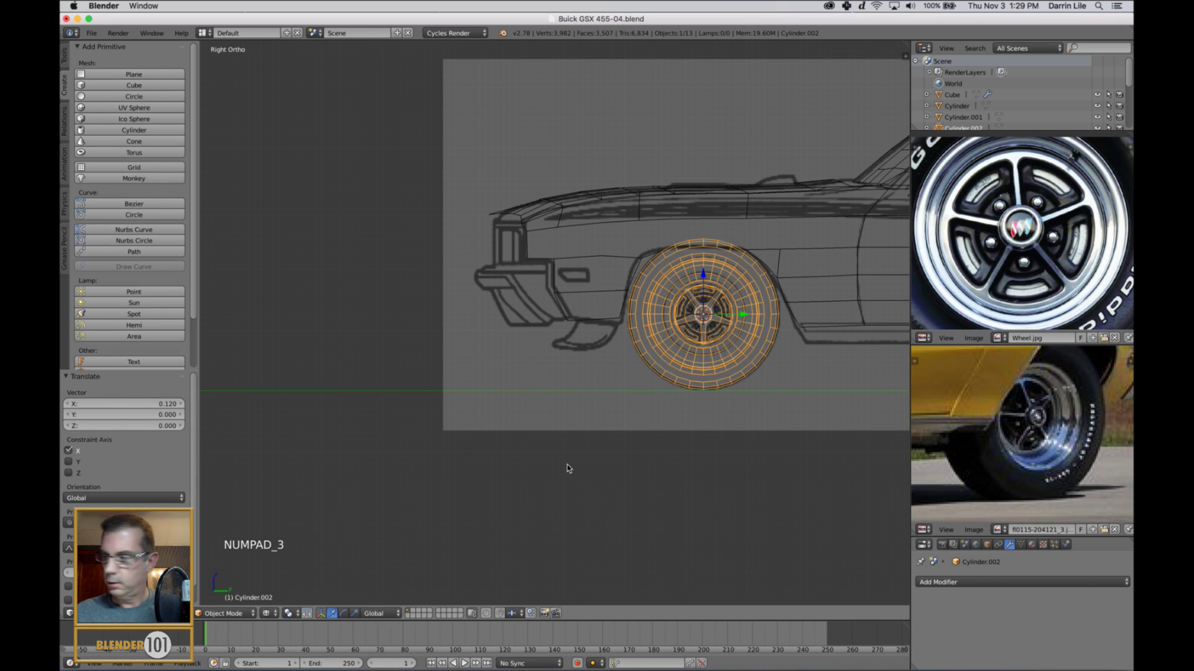
scroll(567, 465, down, 4)
shift+middle_drag(723, 509, 515, 461)
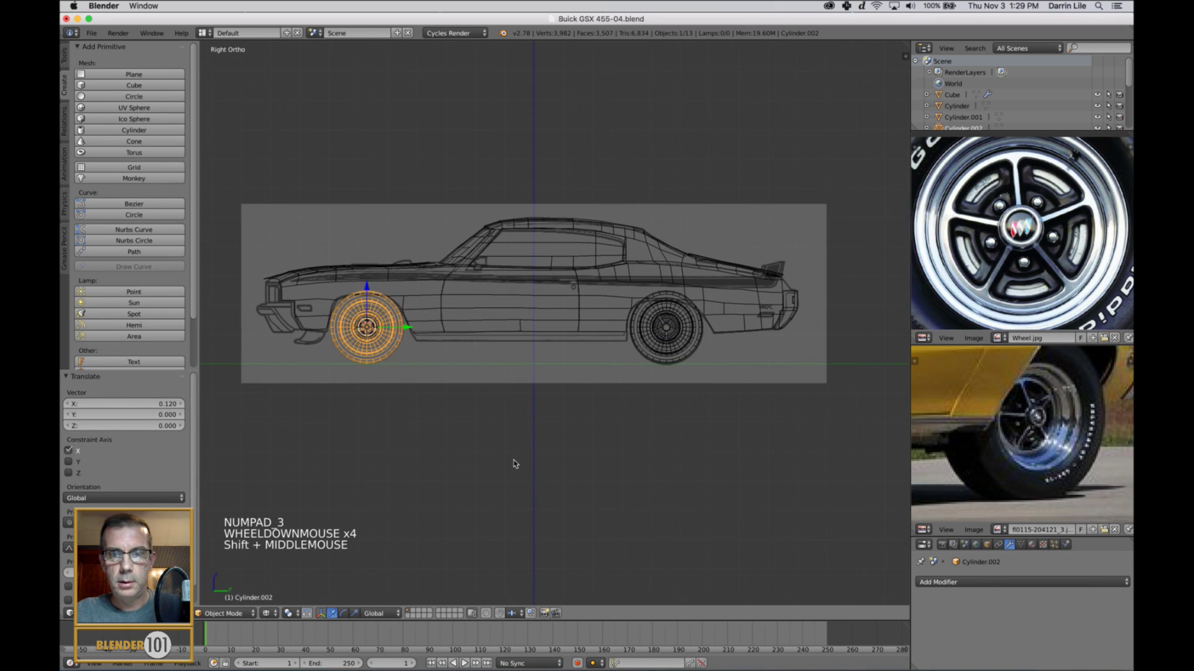
key(shift+d)
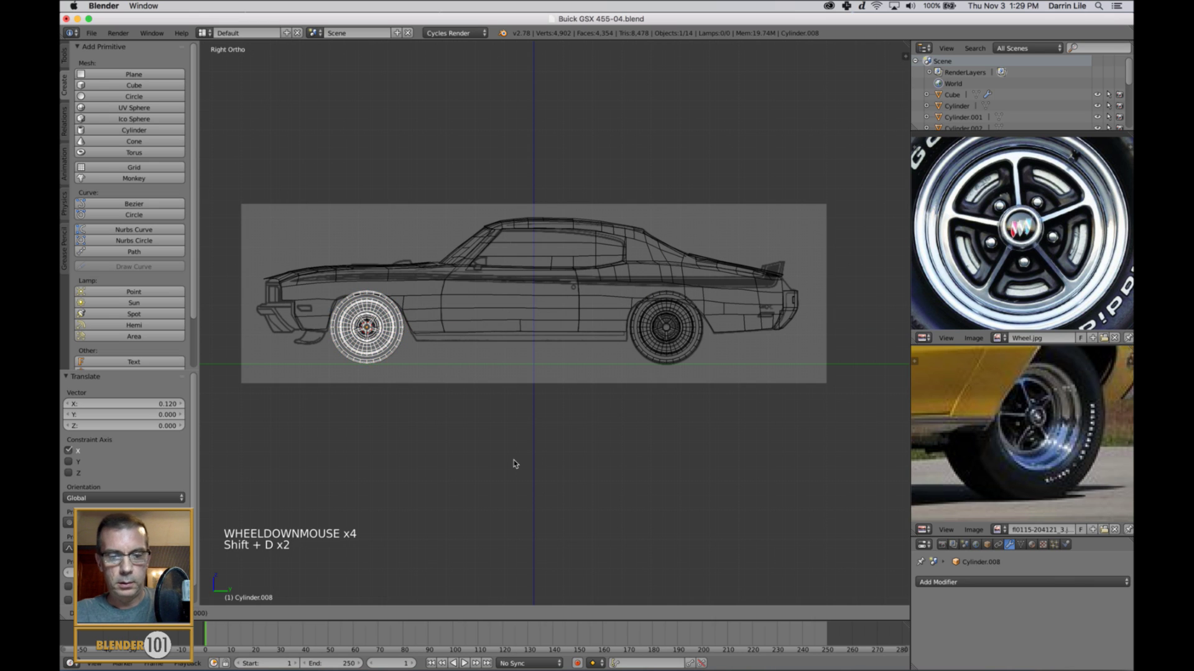
click(812, 461)
key(a)
Step: Show the car with its four wheels in solid shading and perspective projection
scroll(653, 445, down, 3)
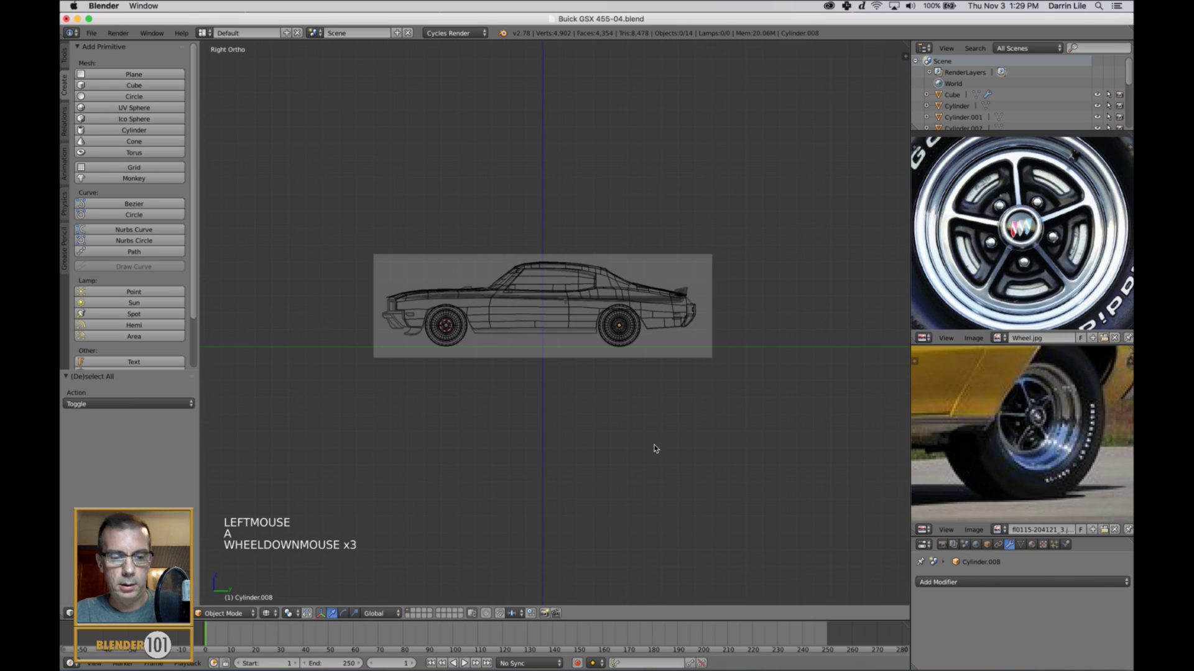
key(z)
mouse_move(653, 445)
middle_down()
mouse_move(664, 458)
mouse_move(636, 465)
mouse_move(705, 460)
middle_up()
scroll(662, 447, up, 3)
key(KP_5)
scroll(662, 460, down, 2)
key(s)
key(s)
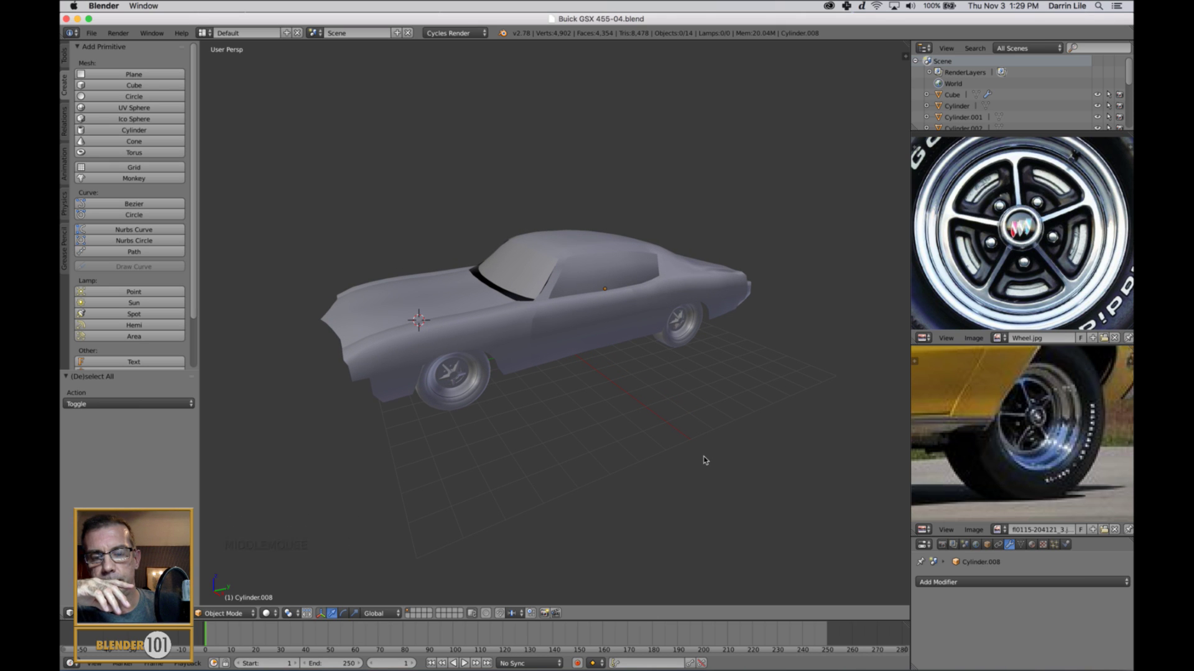
Step: Examine the wheel and yellow car reference photos at their full extent
scroll(1020, 436, down, 2)
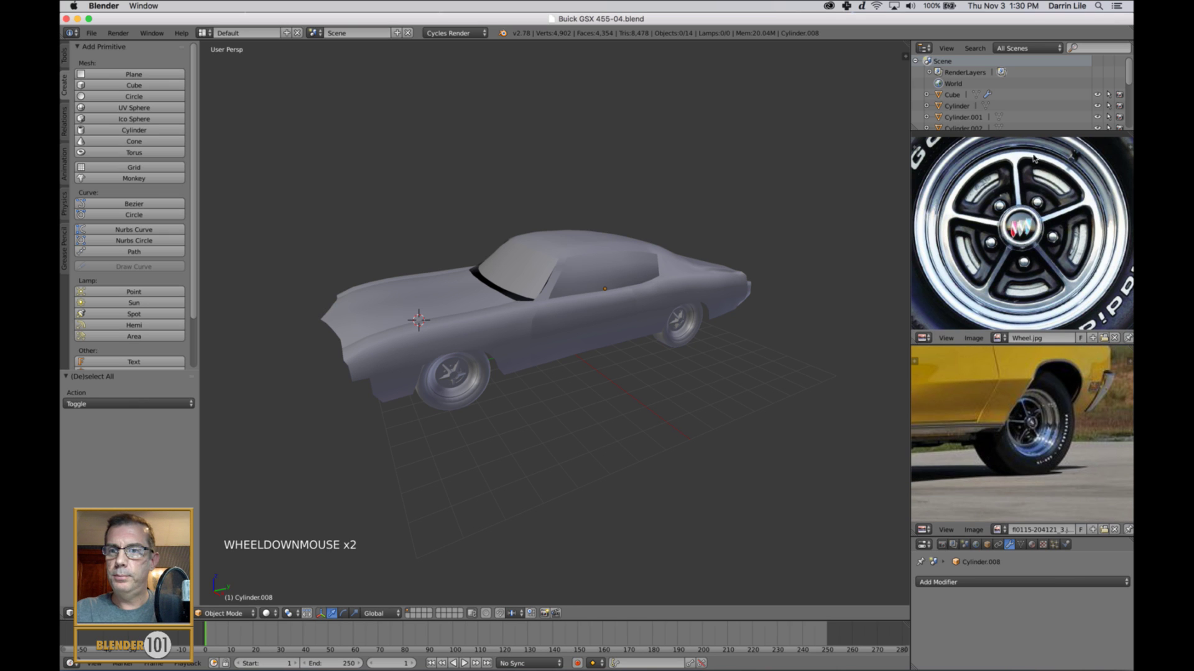
scroll(1020, 221, down, 1)
middle_drag(677, 363, 682, 359)
middle_drag(1006, 385, 1051, 439)
scroll(1045, 427, down, 3)
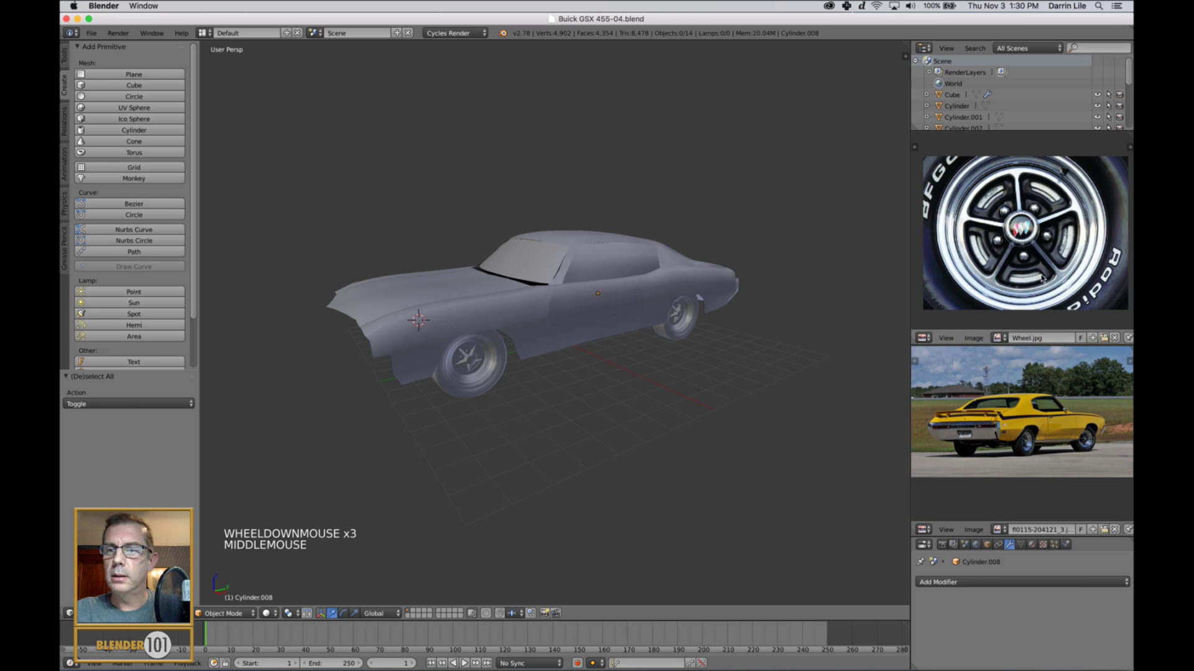
Step: Replace the wheel reference photo with money shot.jpg, browsing the images as thumbnails, and frame the car's front end
click(1103, 337)
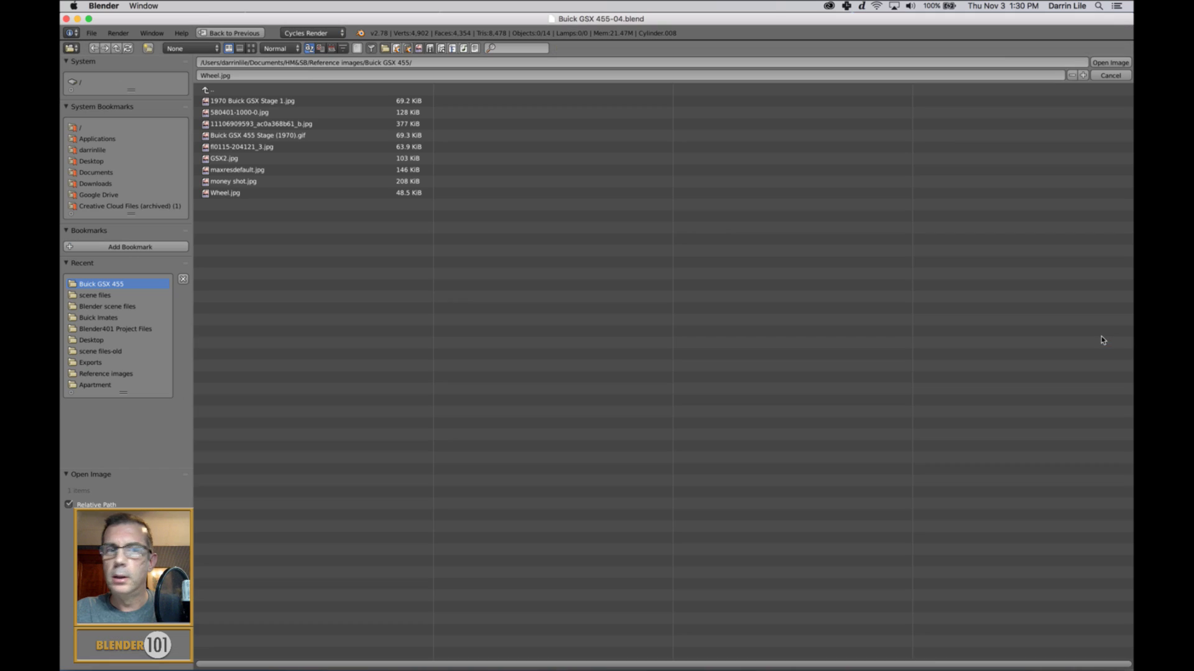
click(251, 49)
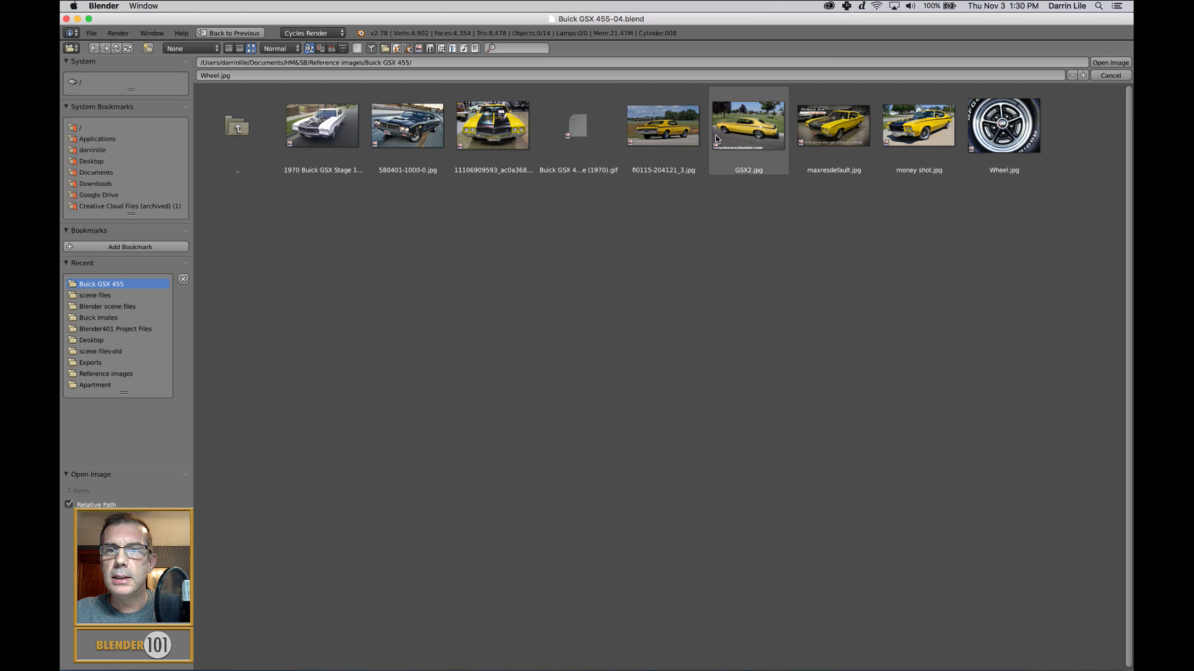
click(893, 135)
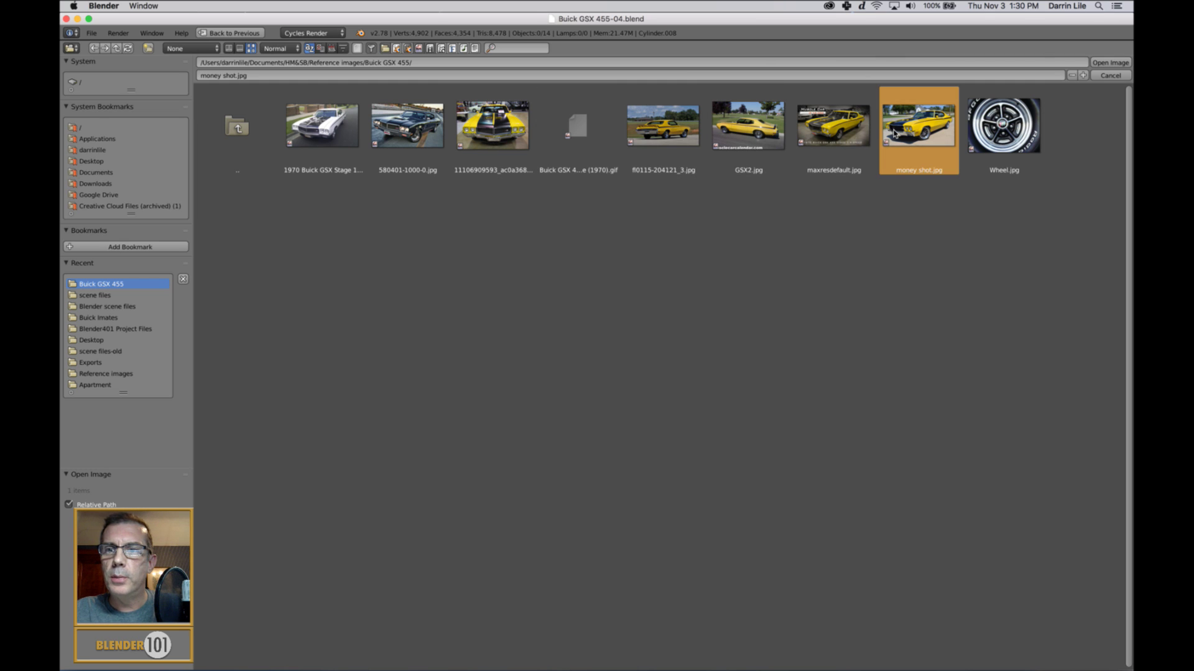
click(1110, 63)
middle_drag(995, 280, 1127, 225)
scroll(977, 263, down, 2)
middle_drag(977, 262, 981, 261)
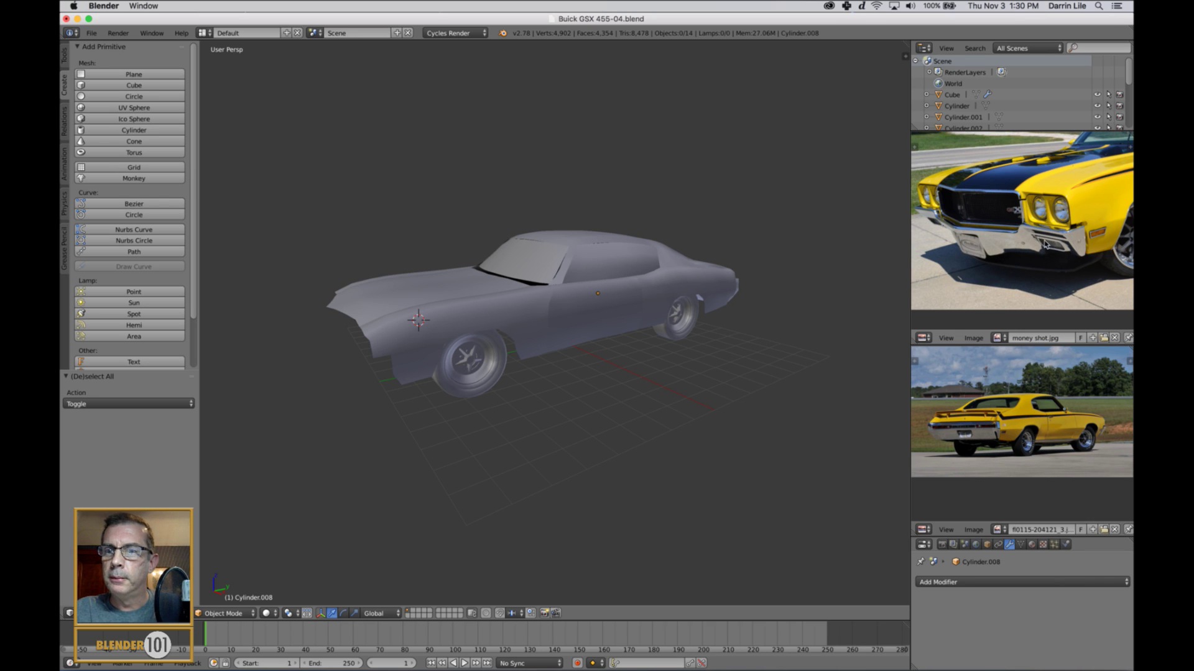
middle_drag(1046, 244, 1042, 245)
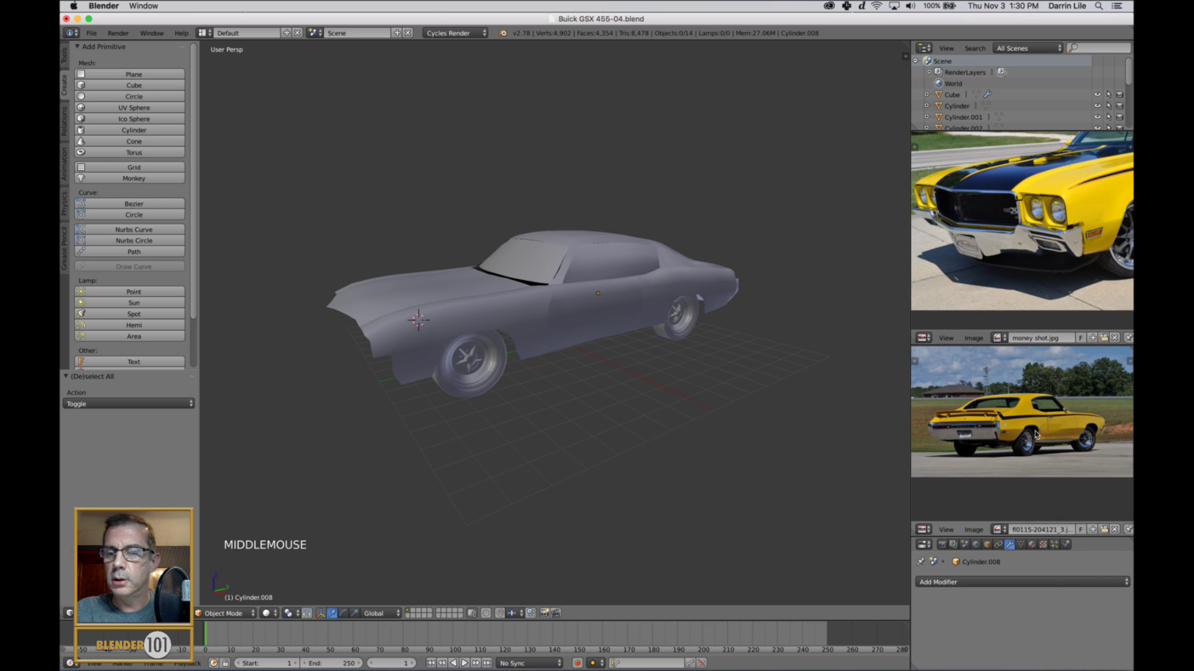
Step: Replace the yellow rear-view reference photo with 1970 Buick GSX Stage 1.jpg, picking it from thumbnails, and frame the car's front end
click(1104, 530)
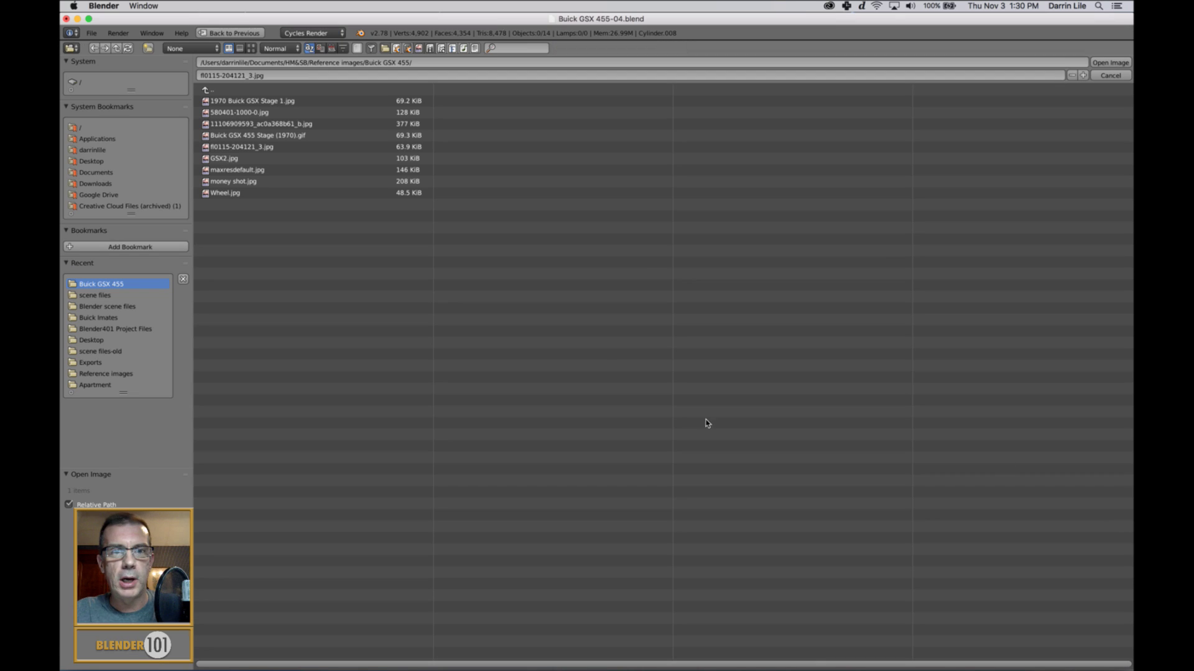
click(250, 48)
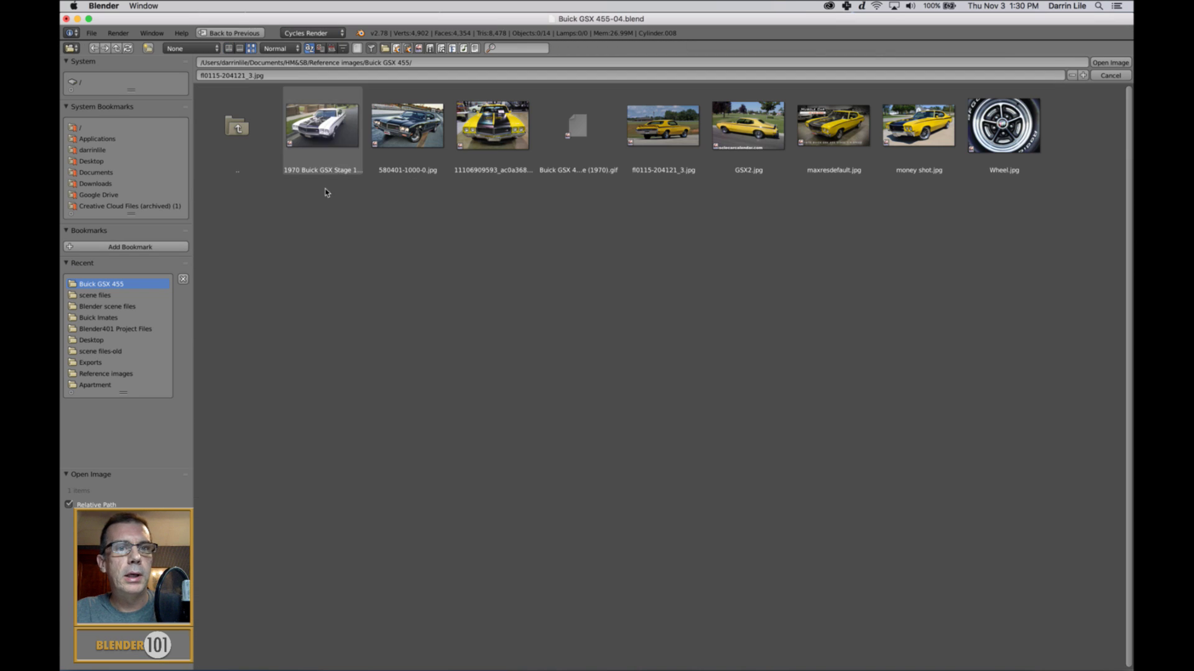
click(326, 136)
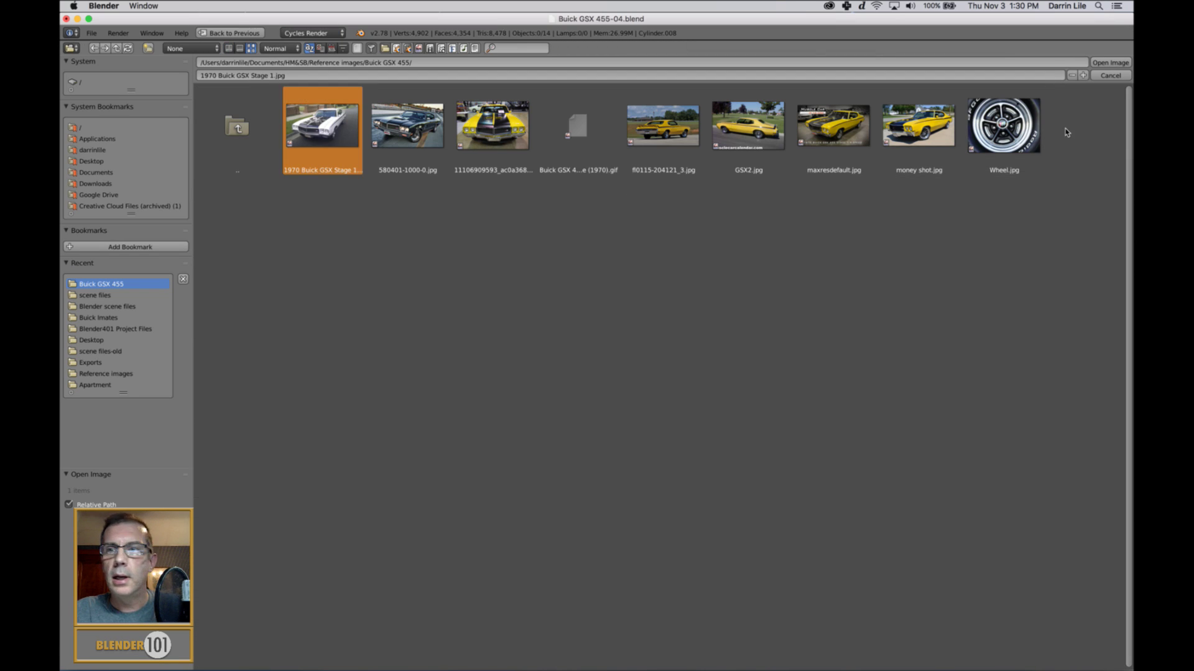
click(1106, 63)
scroll(1016, 432, up, 2)
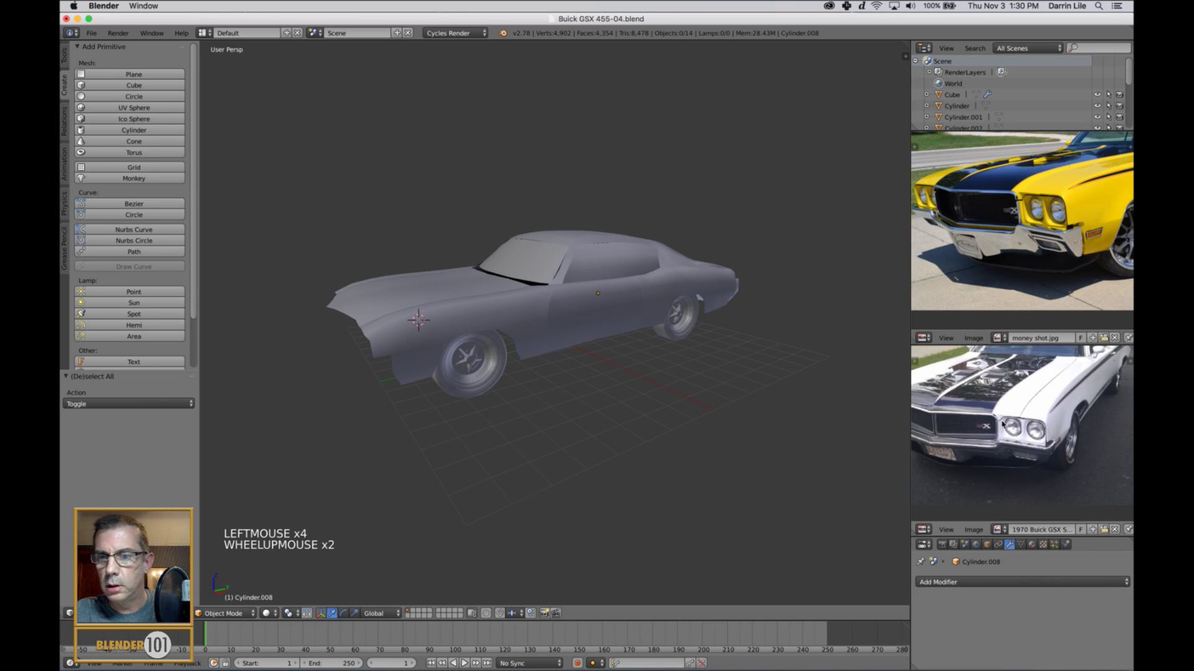
middle_drag(1017, 431, 1066, 403)
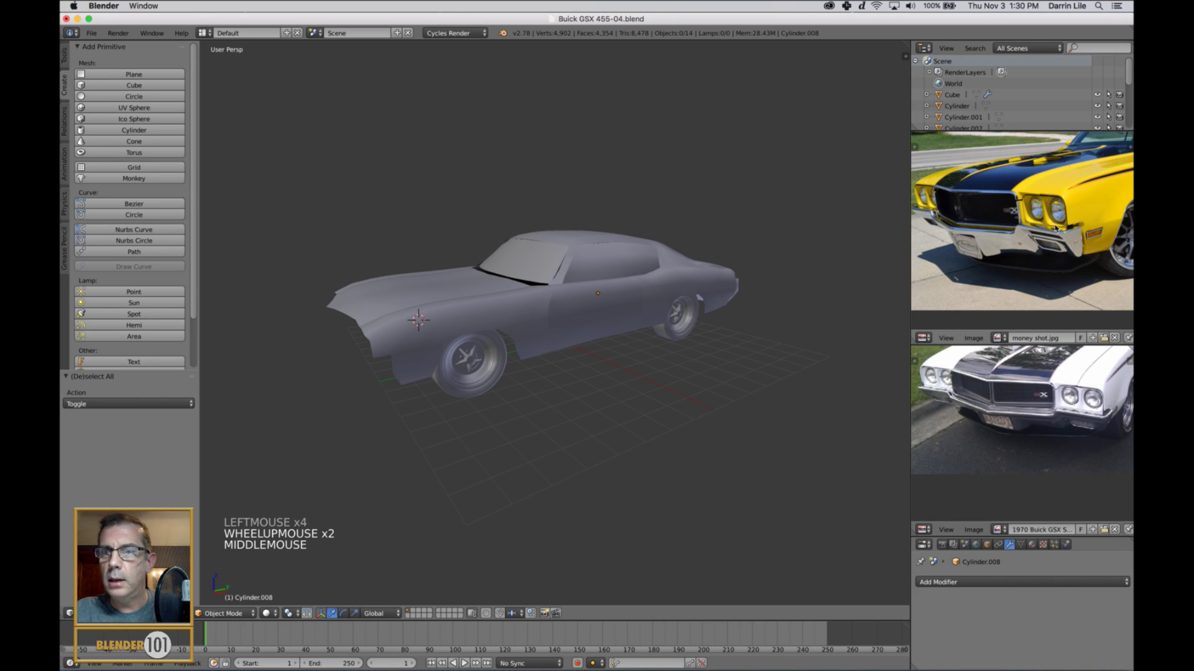
Step: Shrink the two reference photo areas vertically and reframe the front end in both to free room below them
middle_drag(1049, 236, 1052, 202)
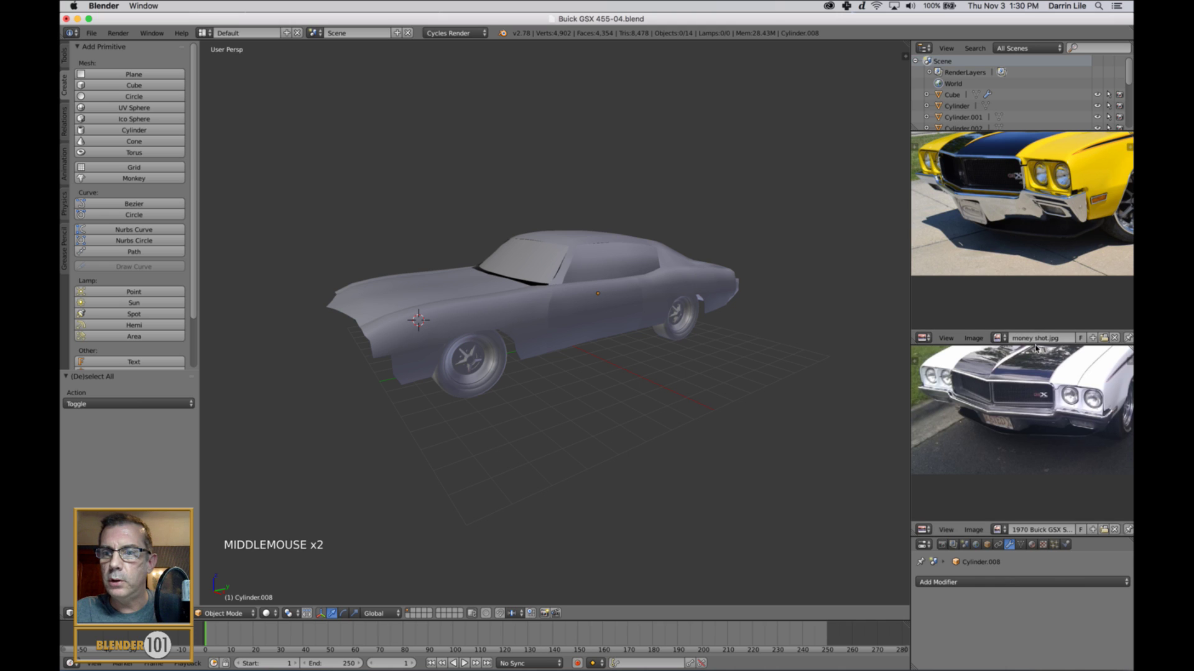
drag(1035, 352, 1038, 257)
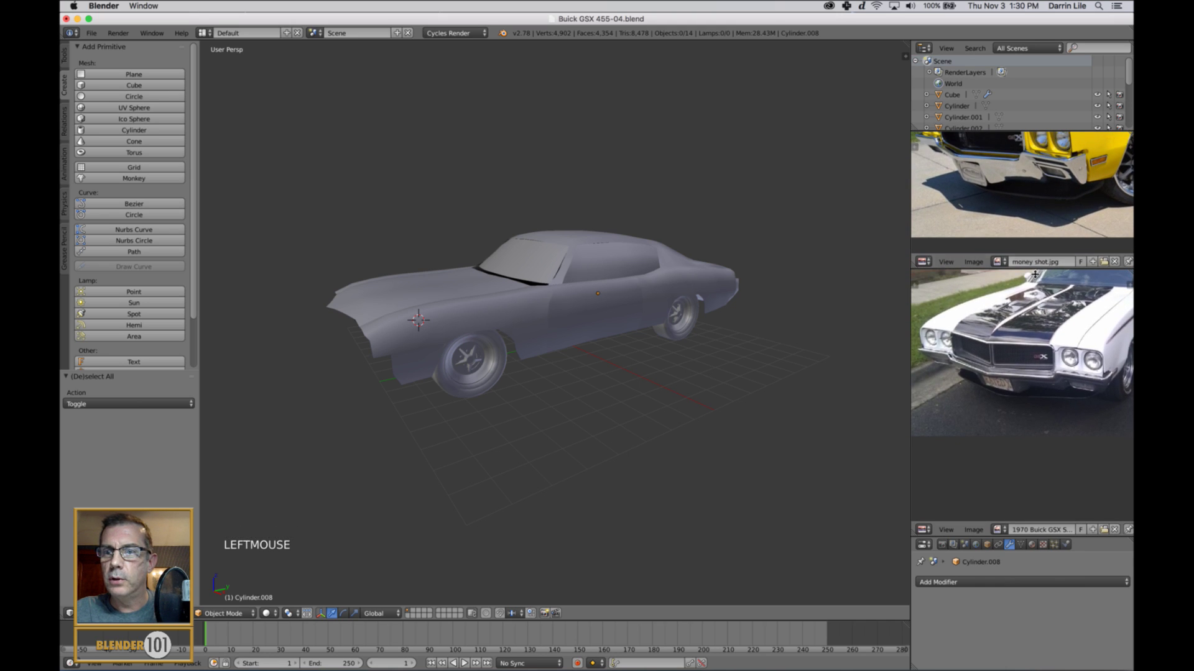
mouse_move(1039, 243)
middle_down()
mouse_move(1041, 228)
mouse_move(1054, 261)
middle_up()
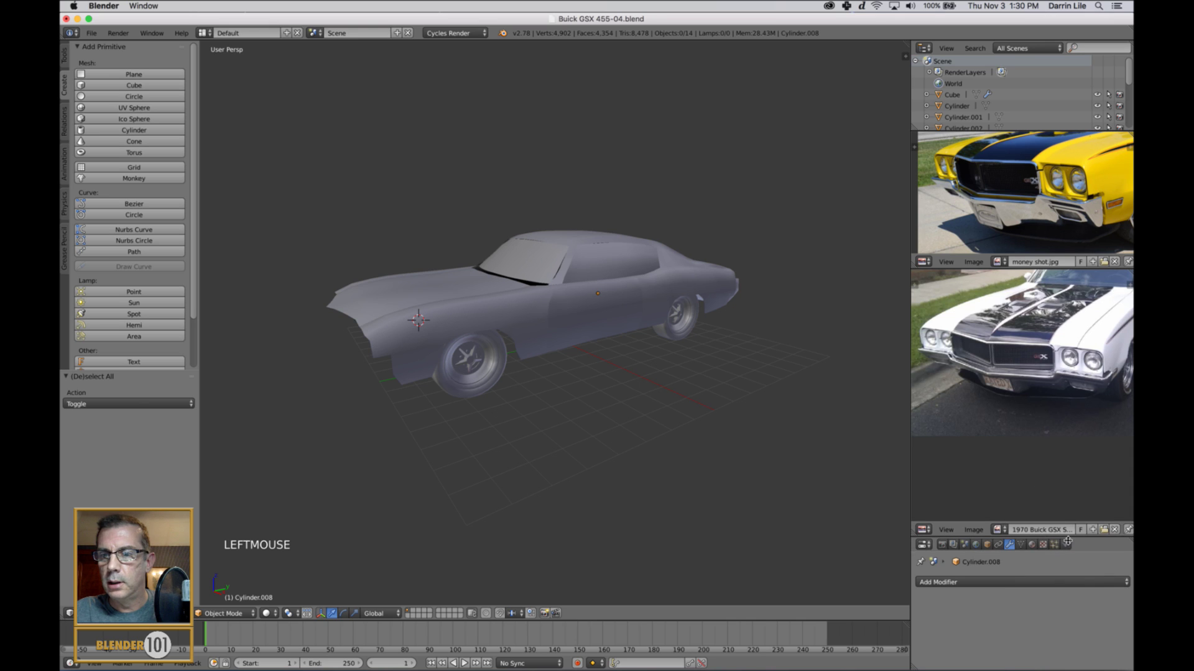
drag(1067, 538, 1069, 385)
middle_drag(1056, 298, 1057, 337)
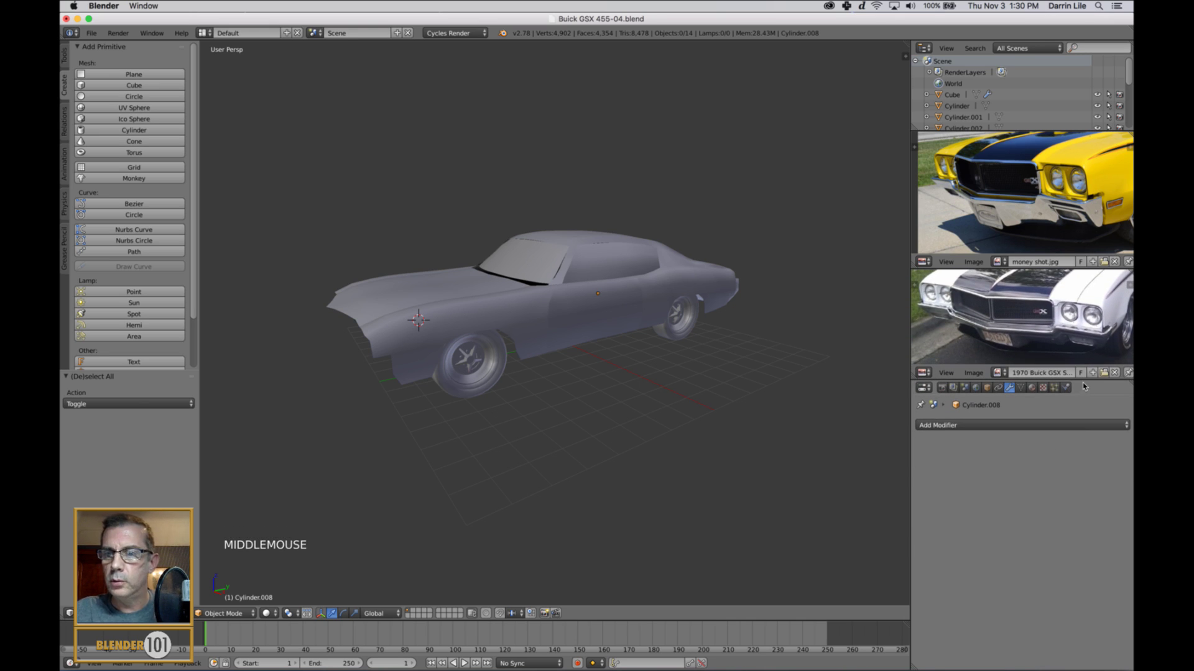
Step: Split the properties area into two and change the upper one to a UV/Image Editor
drag(1125, 382, 1107, 505)
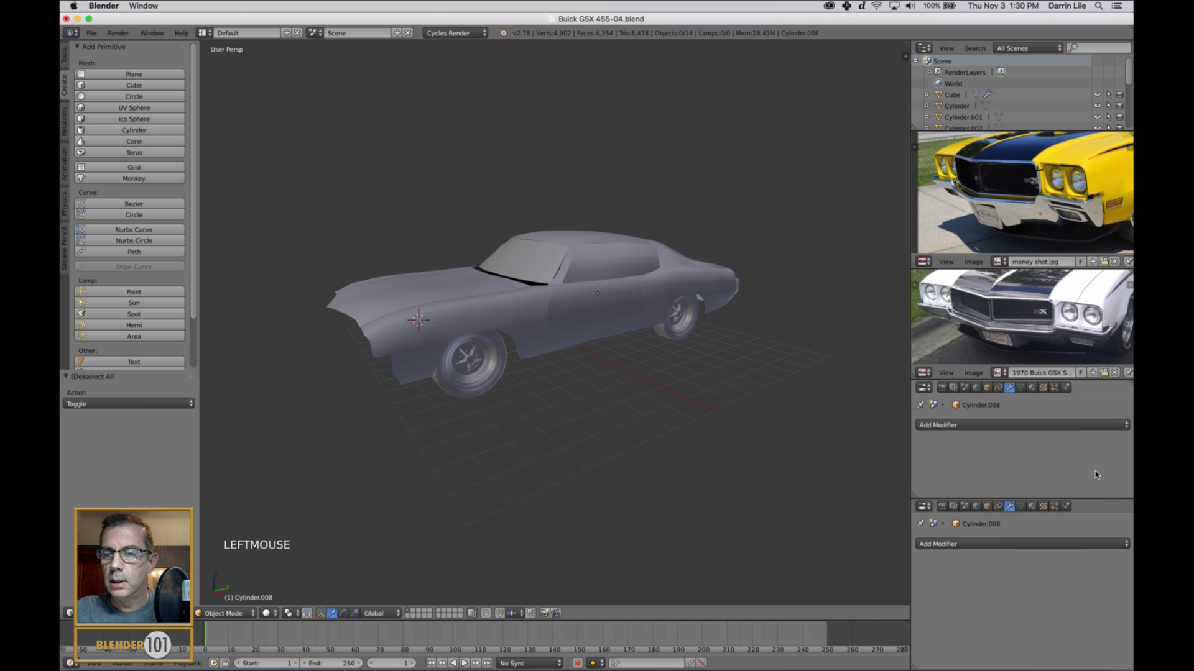
click(925, 373)
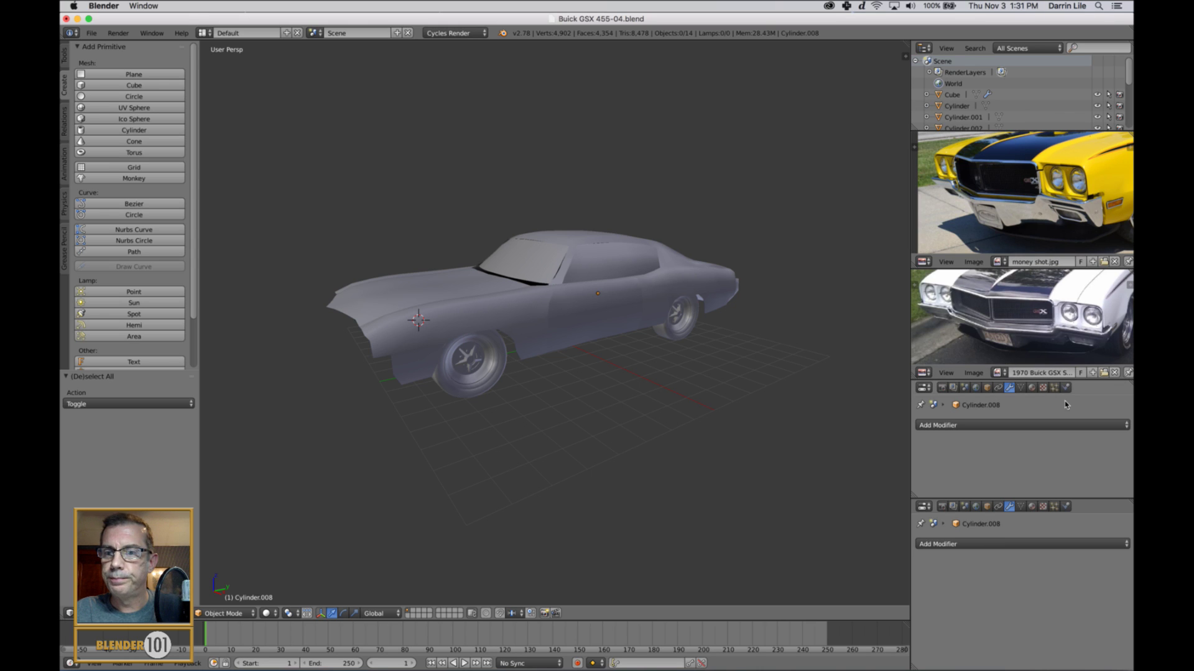
click(925, 387)
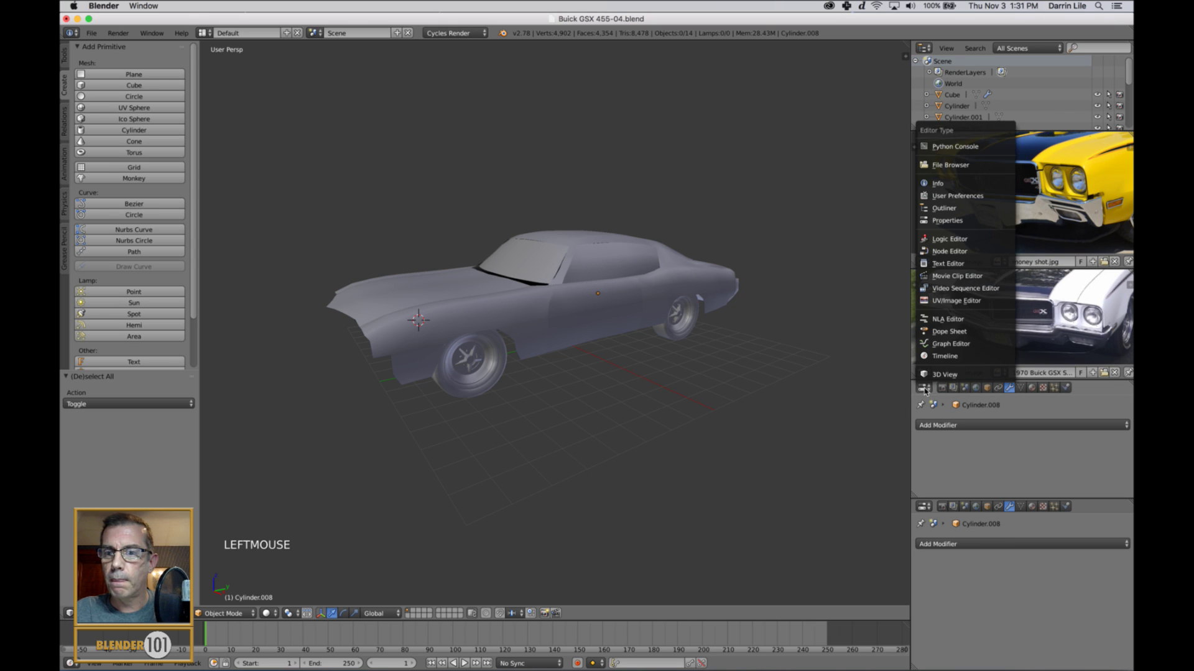
click(942, 302)
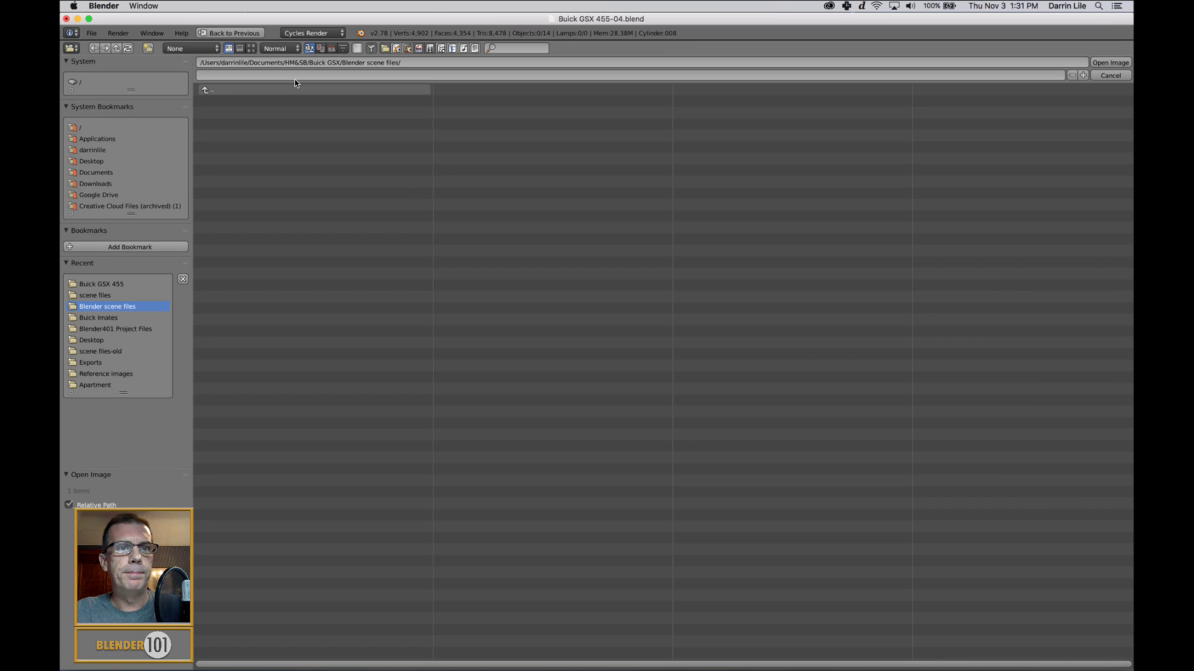
click(206, 90)
click(206, 91)
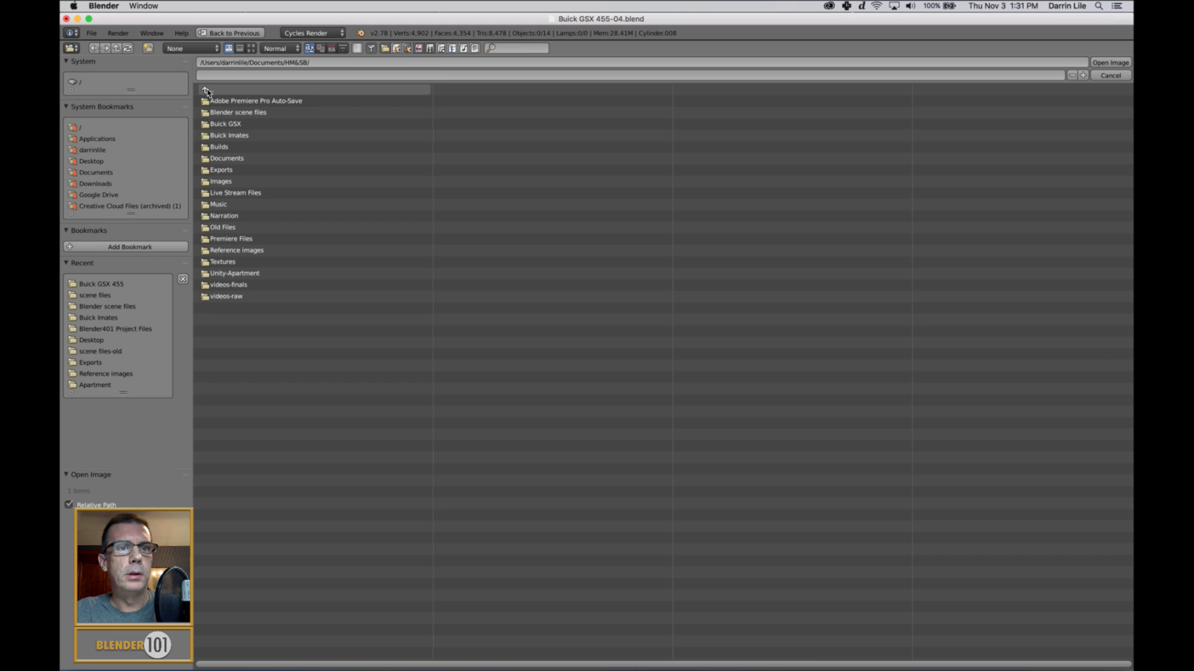
click(237, 232)
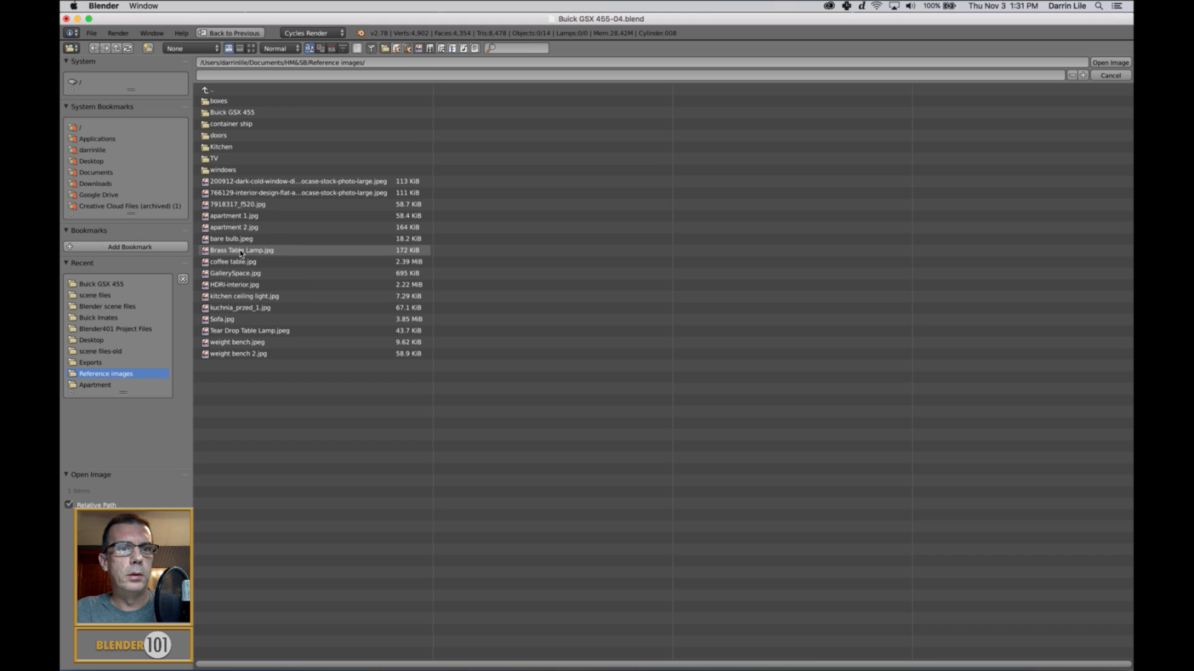
click(231, 113)
click(250, 48)
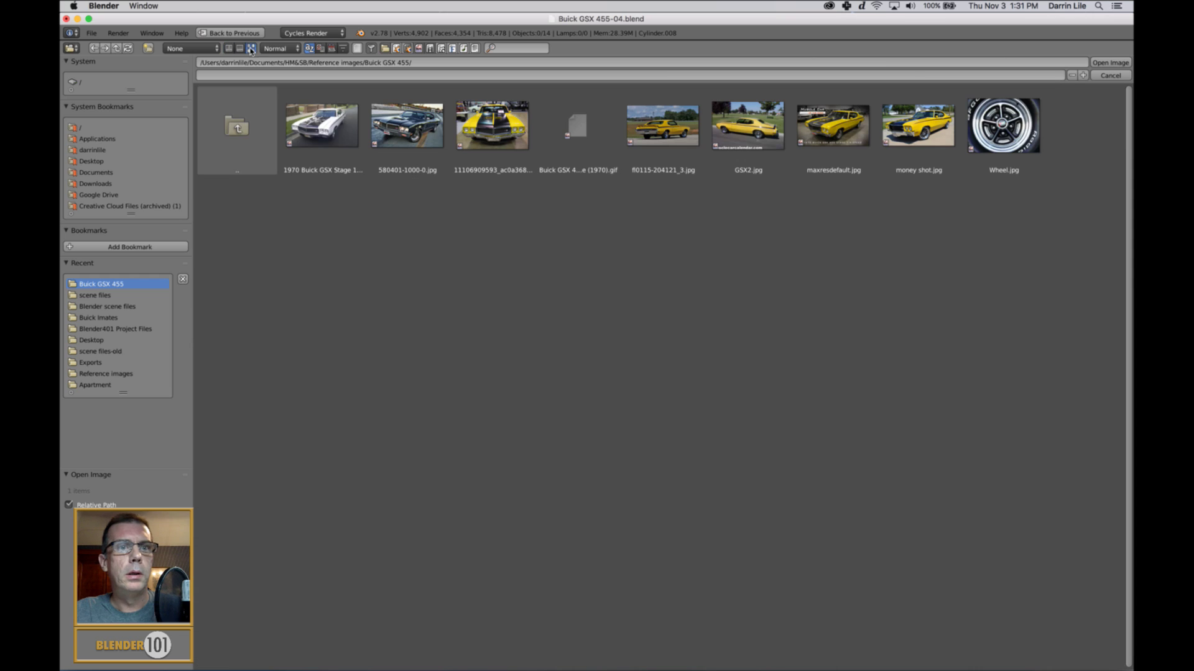
click(407, 140)
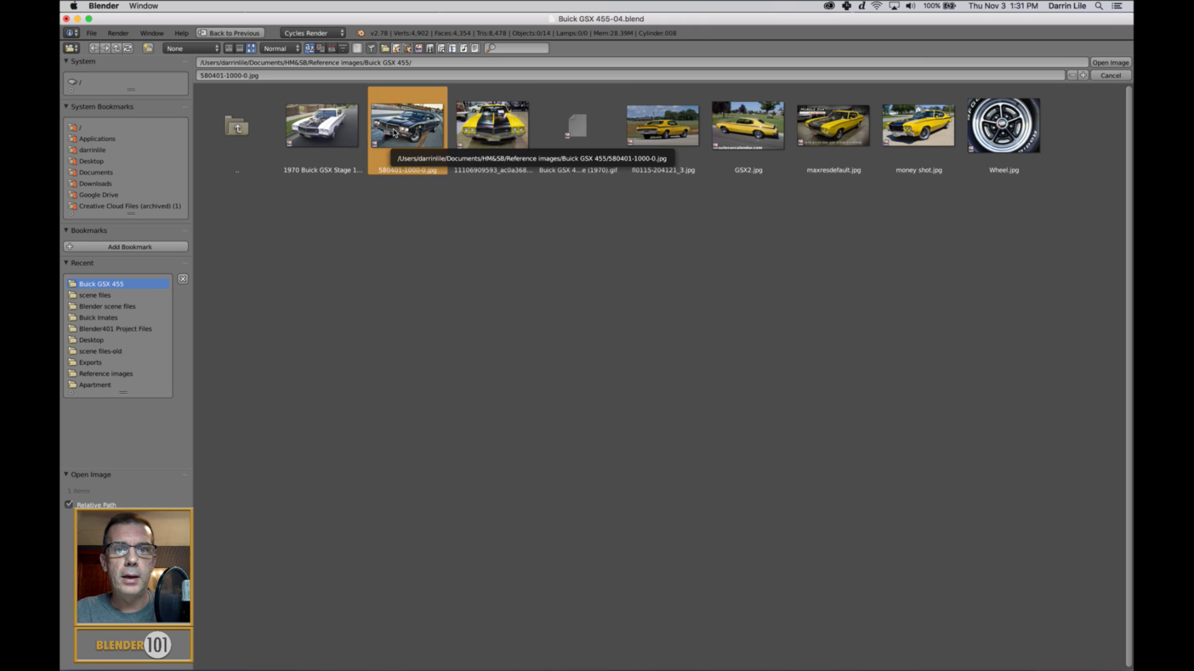
click(497, 133)
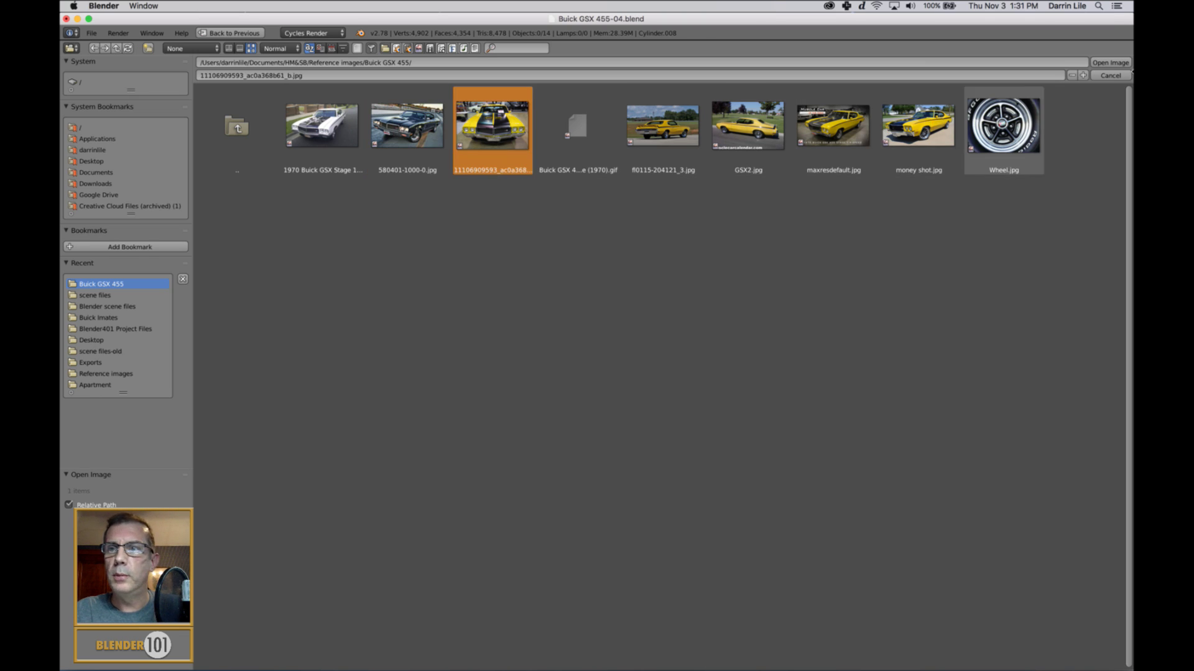
click(1110, 63)
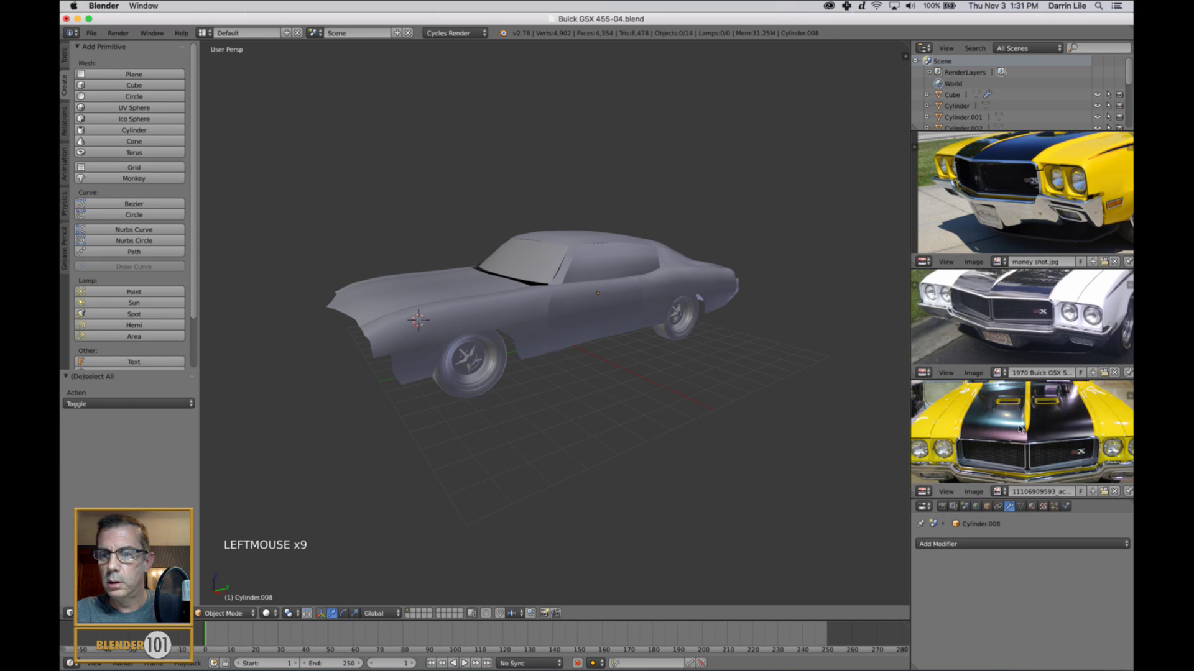
middle_drag(1020, 429, 1023, 399)
scroll(1023, 453, down, 3)
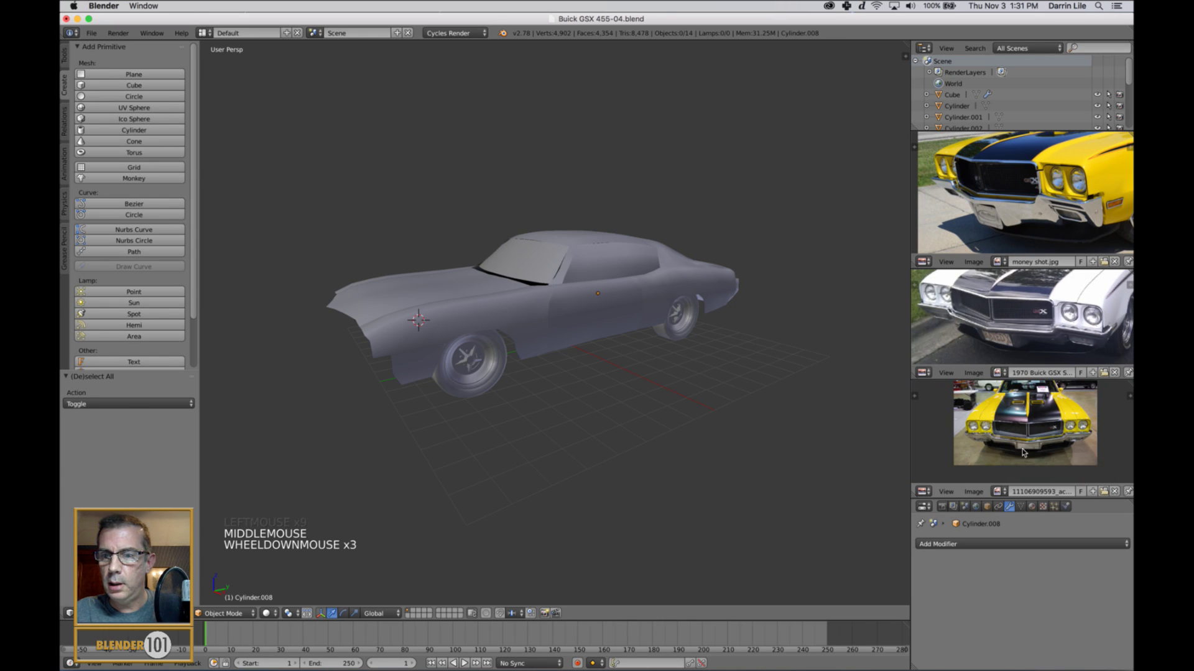
scroll(1023, 453, up, 2)
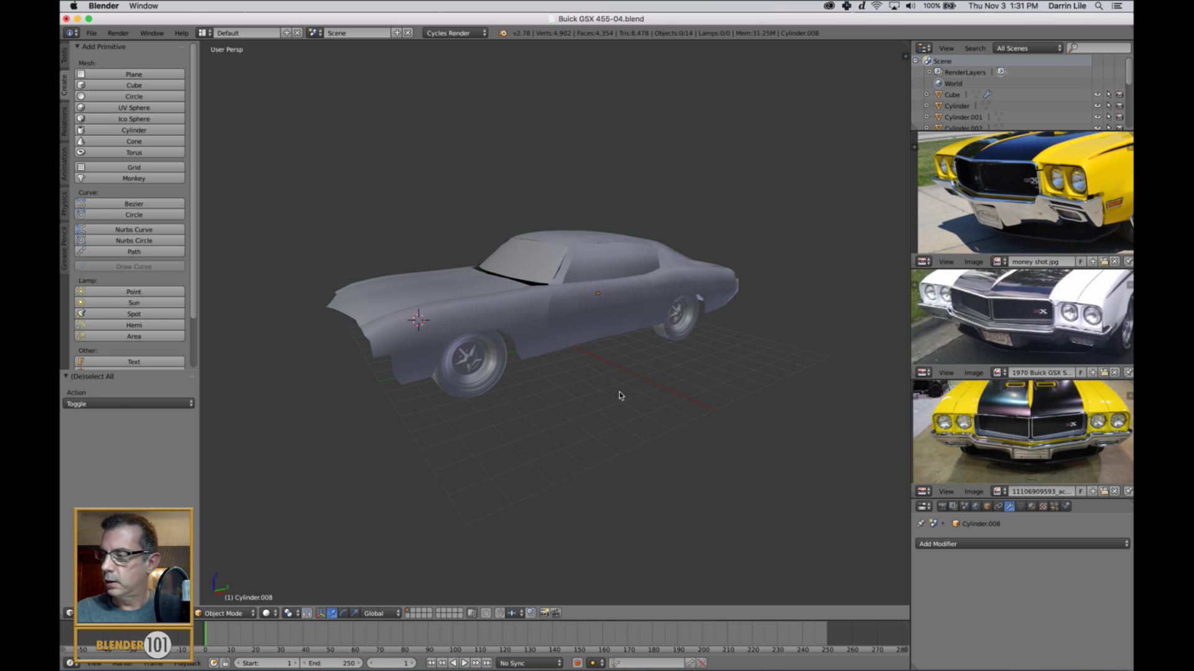
Step: Examine the car's front end and bumper outline in the wireframe side and top orthographic views against the blueprints
key(KP_3)
key(KP_5)
key(z)
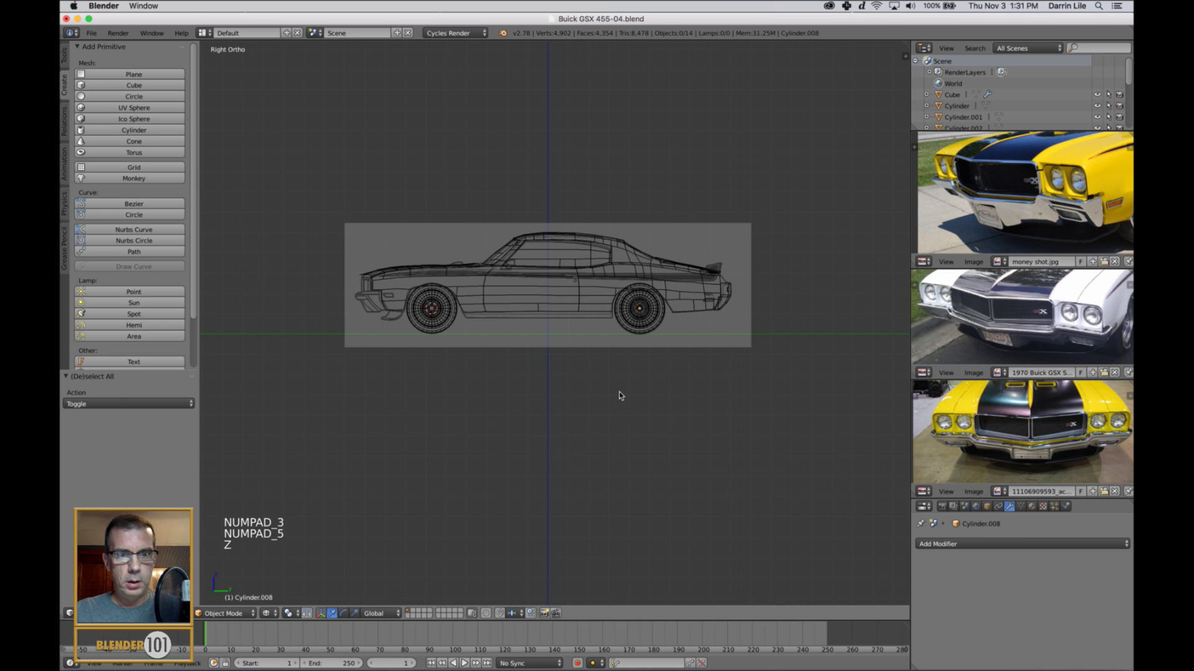
scroll(481, 372, up, 2)
shift+middle_drag(457, 365, 588, 386)
scroll(555, 372, up, 4)
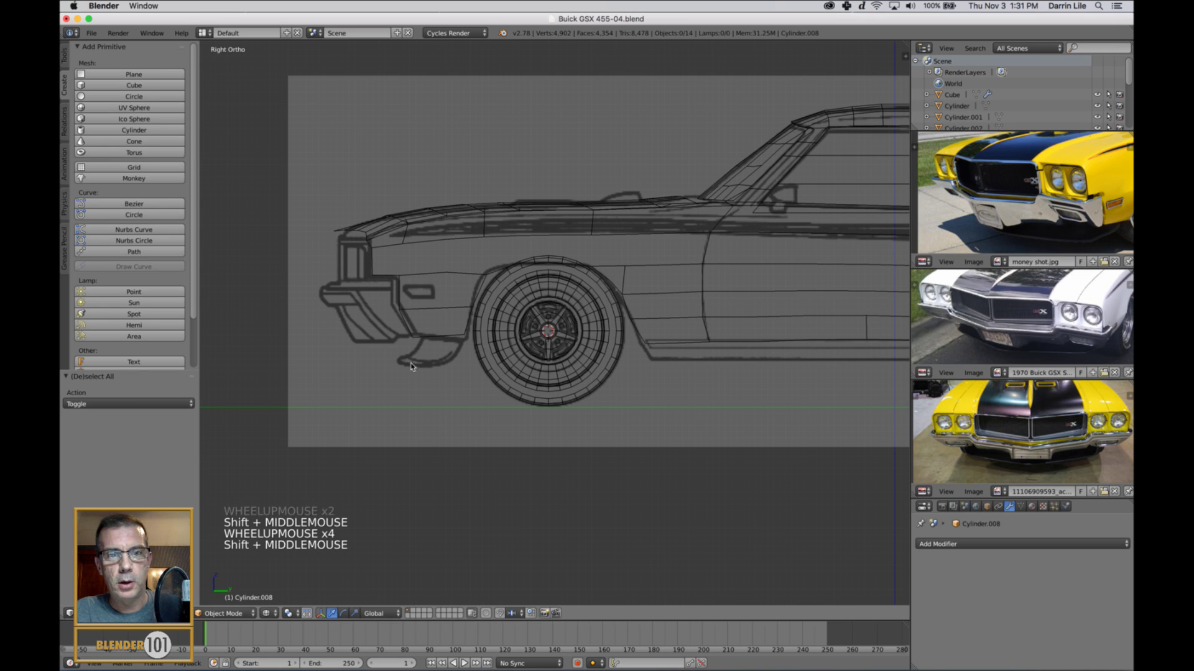
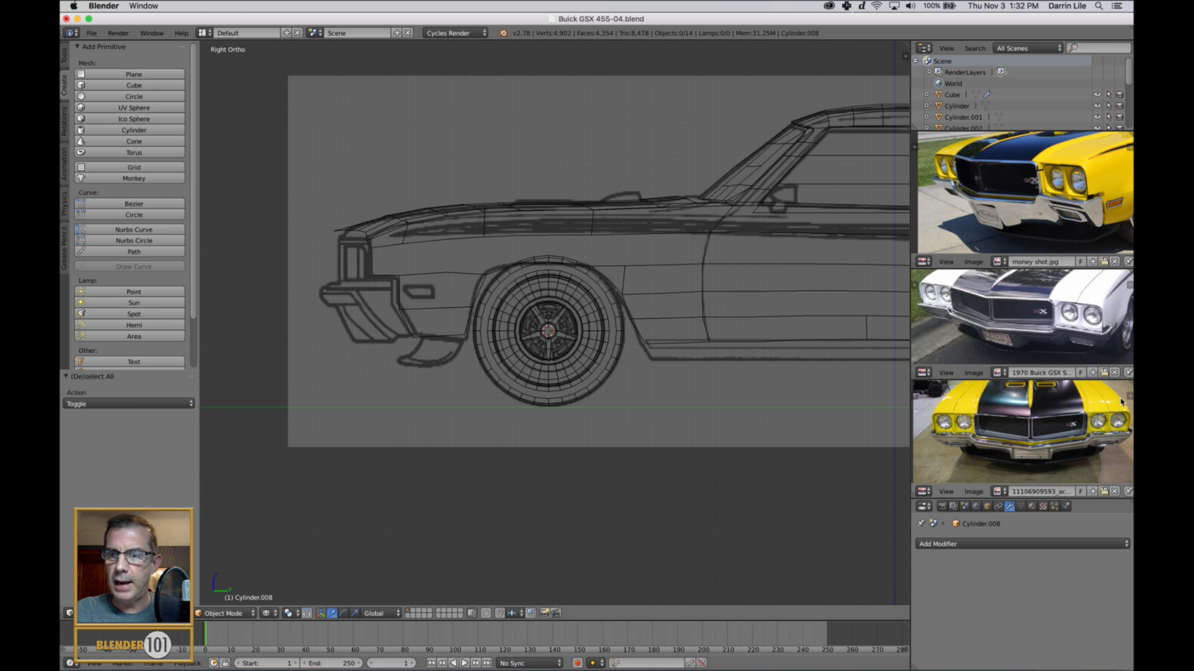
middle_drag(1073, 337, 1074, 328)
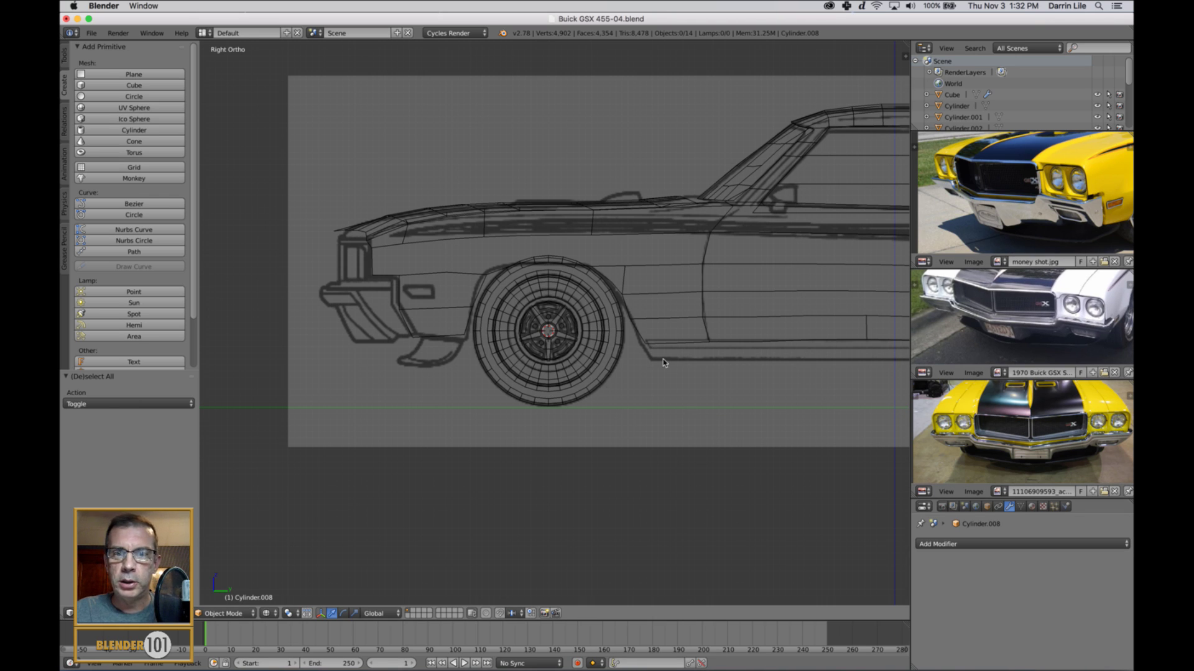
key(KP_7)
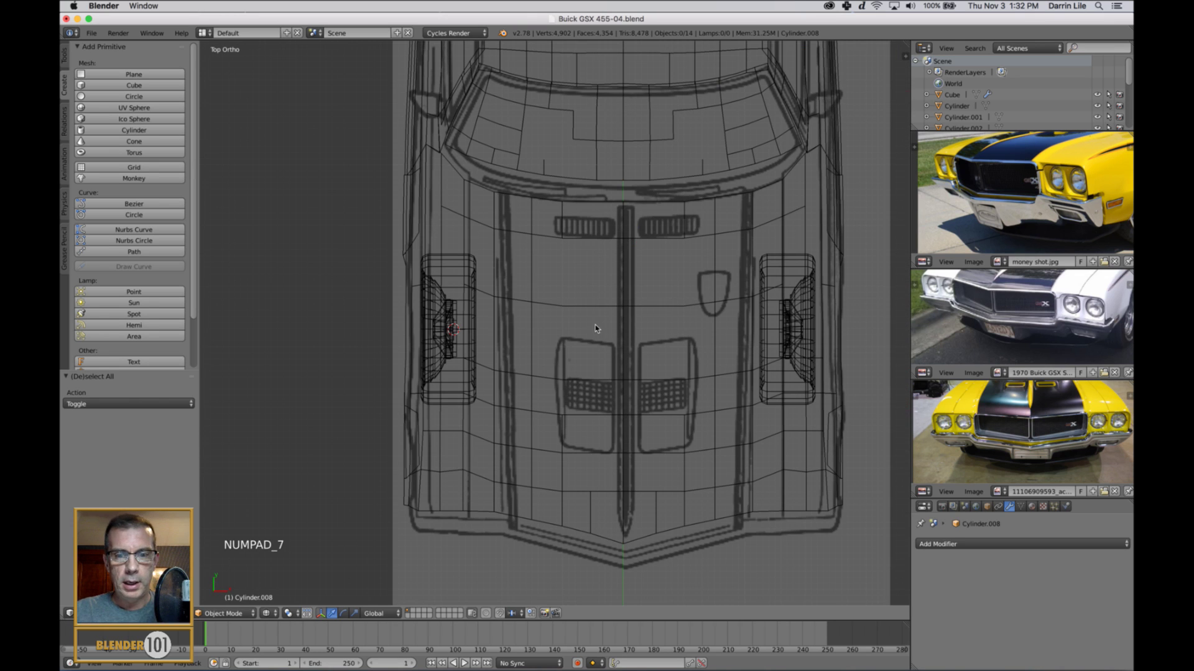
shift+middle_drag(699, 436, 672, 315)
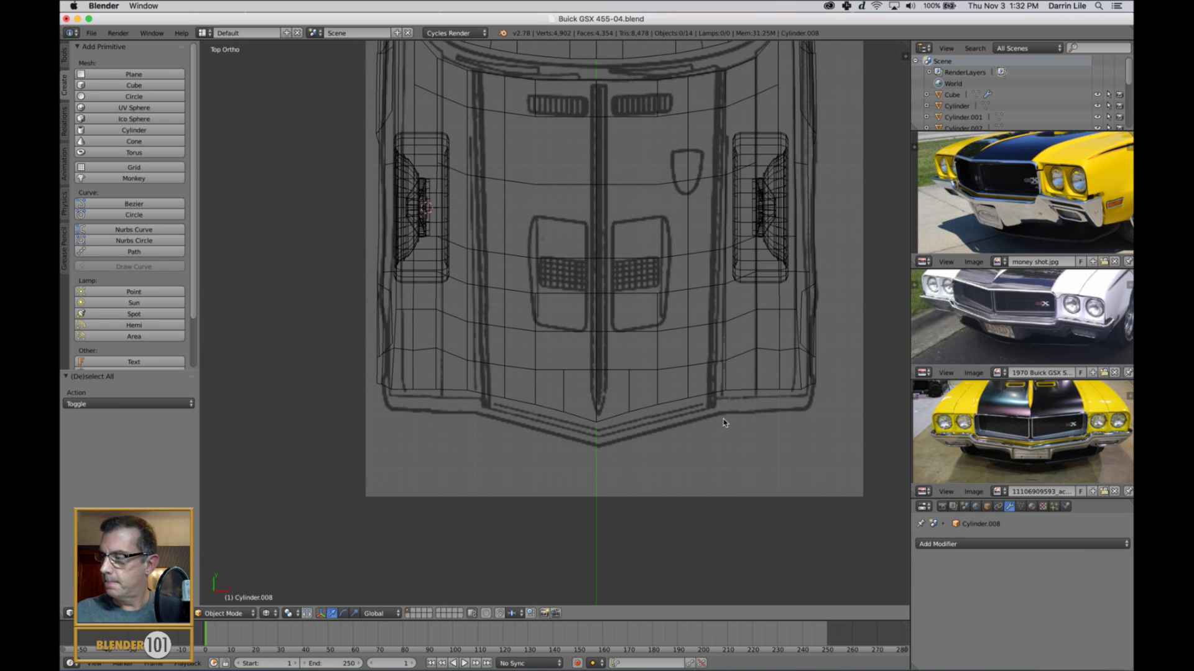
key(KP_3)
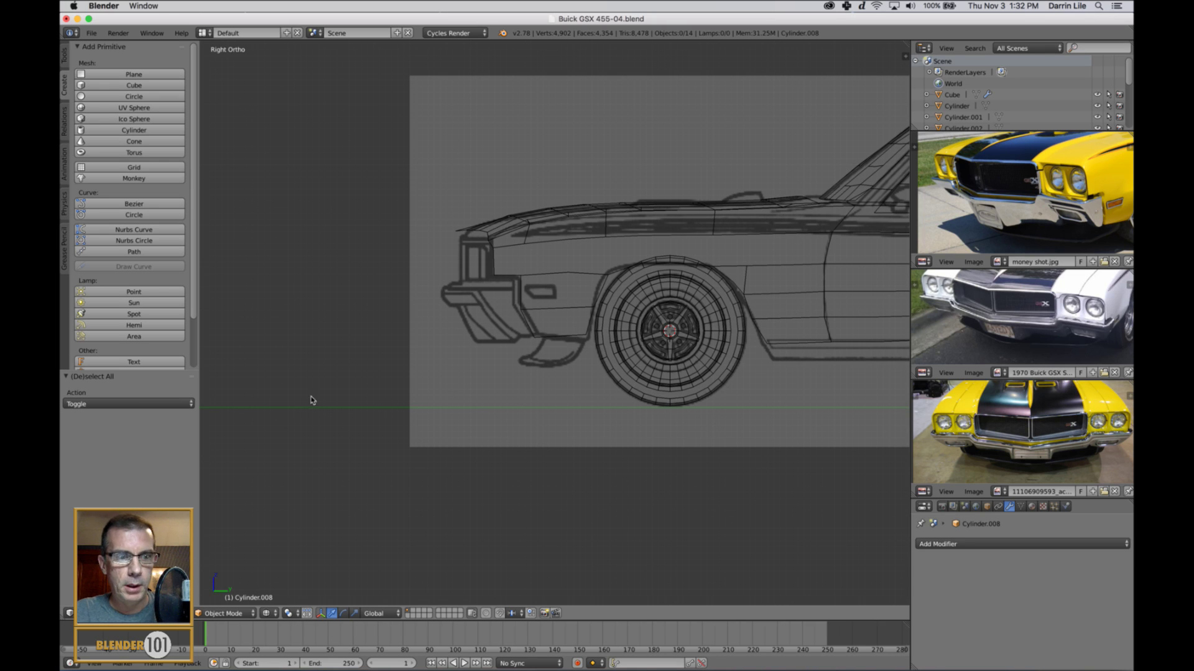
Step: In solid perspective view, reset the 3D cursor to the origin, add a cube and move it along Y to the car's front end
drag(157, 377, 155, 462)
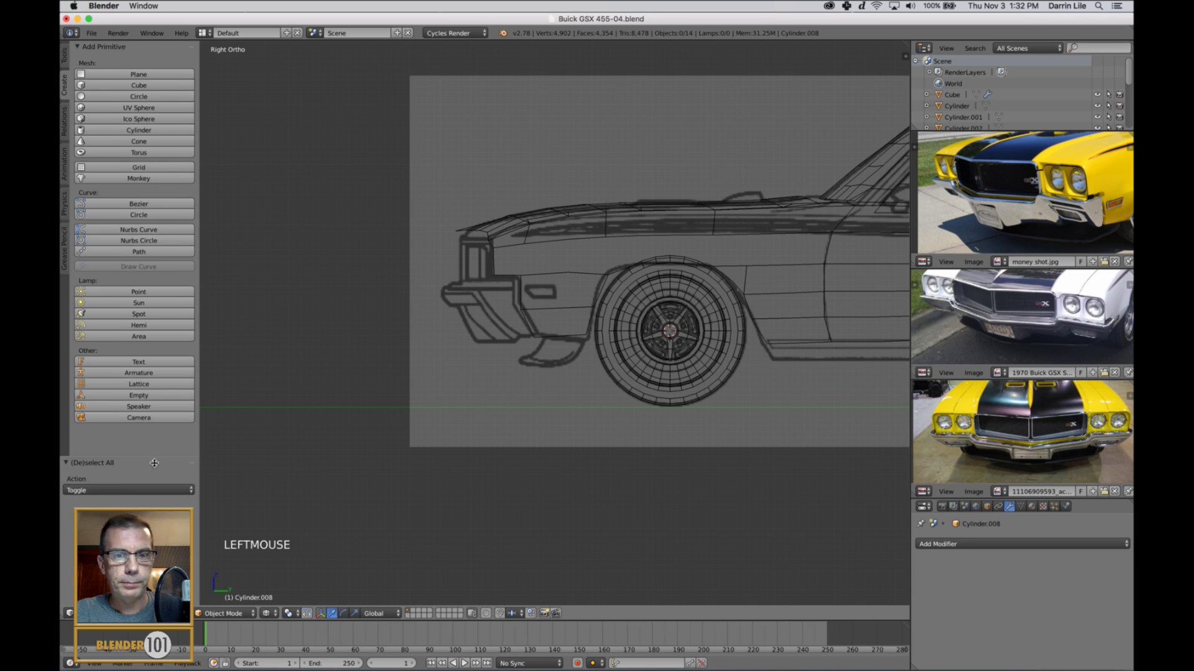
shift+middle_drag(783, 345, 681, 343)
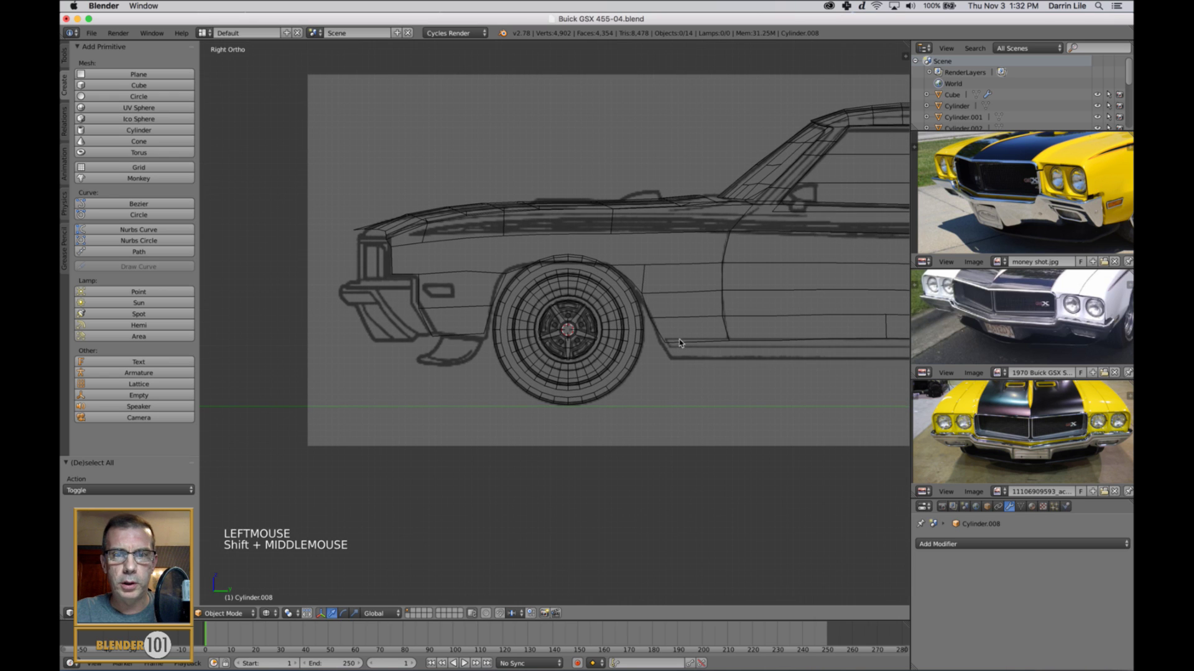
mouse_move(590, 323)
middle_down()
mouse_move(597, 338)
mouse_move(634, 335)
mouse_move(627, 346)
mouse_move(635, 315)
middle_up()
scroll(598, 339, down, 4)
key(z)
key(KP_5)
key(shift+c)
click(138, 85)
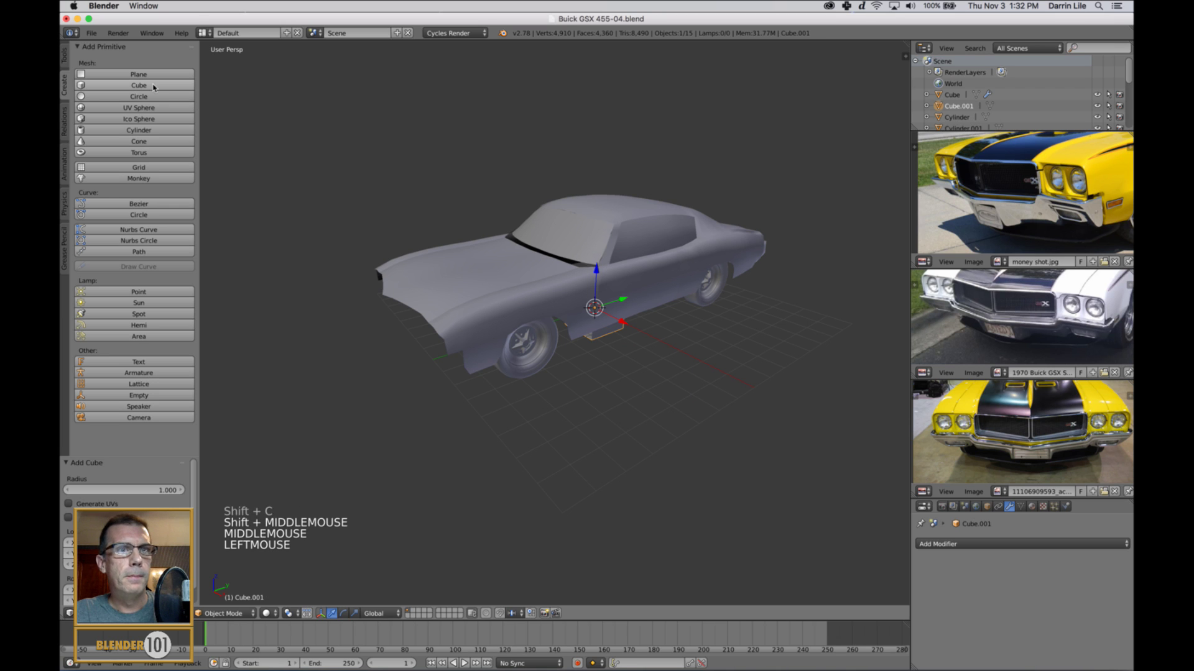
drag(622, 299, 608, 439)
middle_drag(608, 439, 525, 427)
Step: Delete the cube's back face, the one facing the car, in Edit Mode
key(Tab)
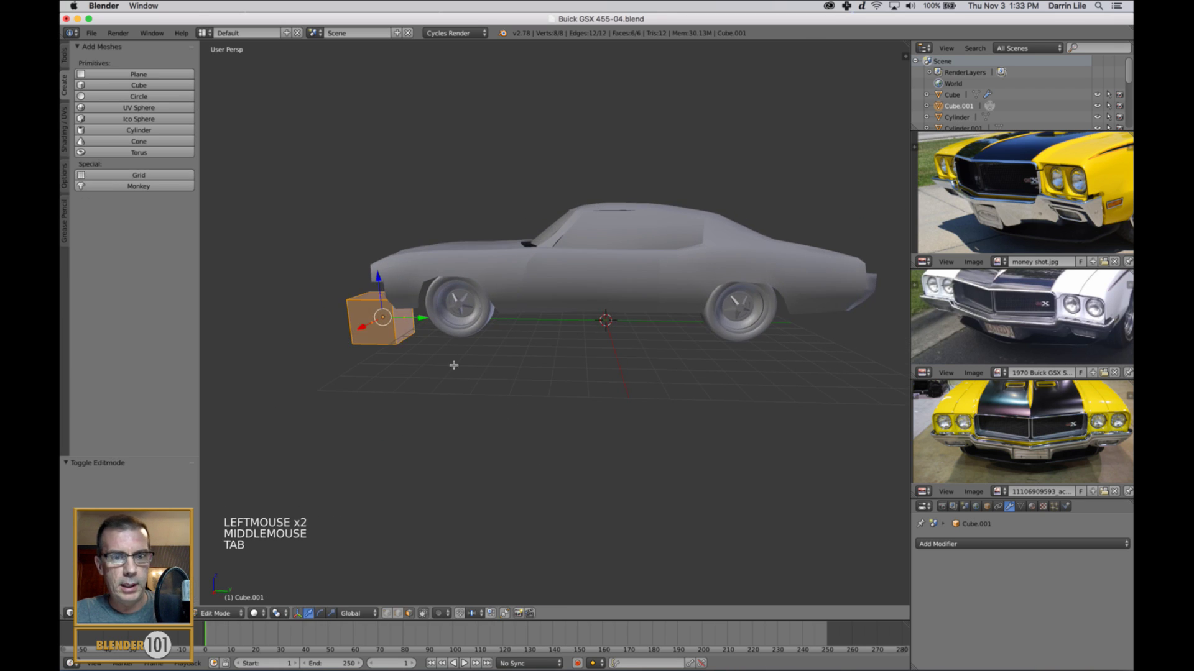
right_click(407, 333)
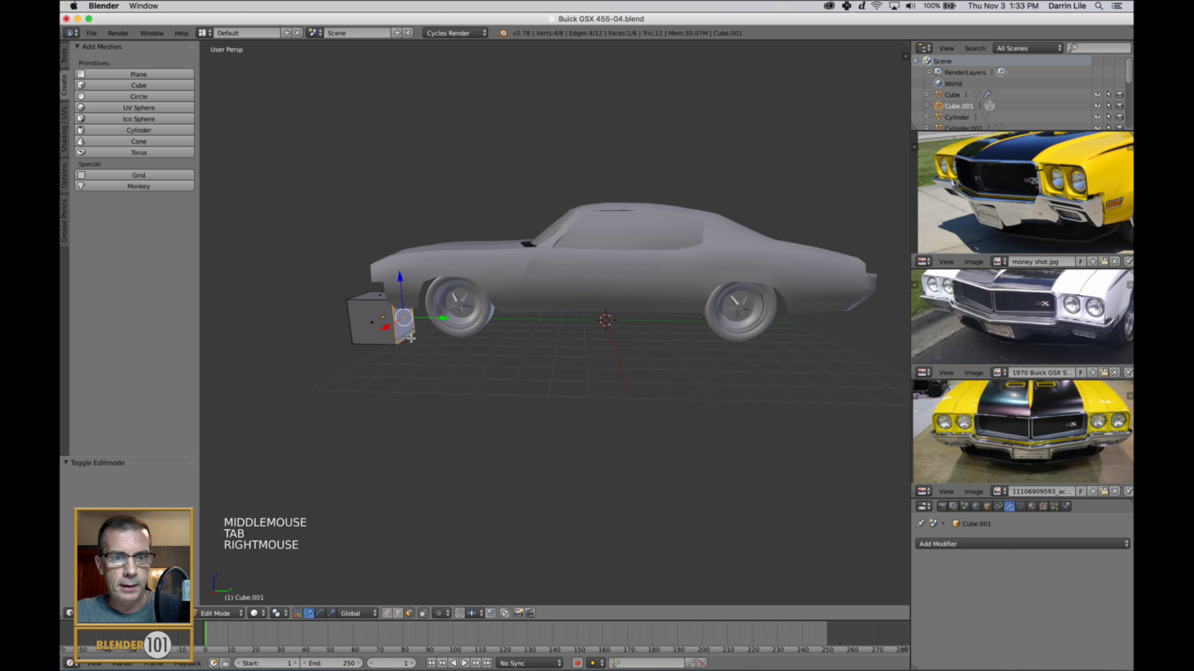
key(x)
click(447, 373)
Step: Add one vertical loop cut down the exact middle of the open cube
middle_drag(445, 378, 505, 376)
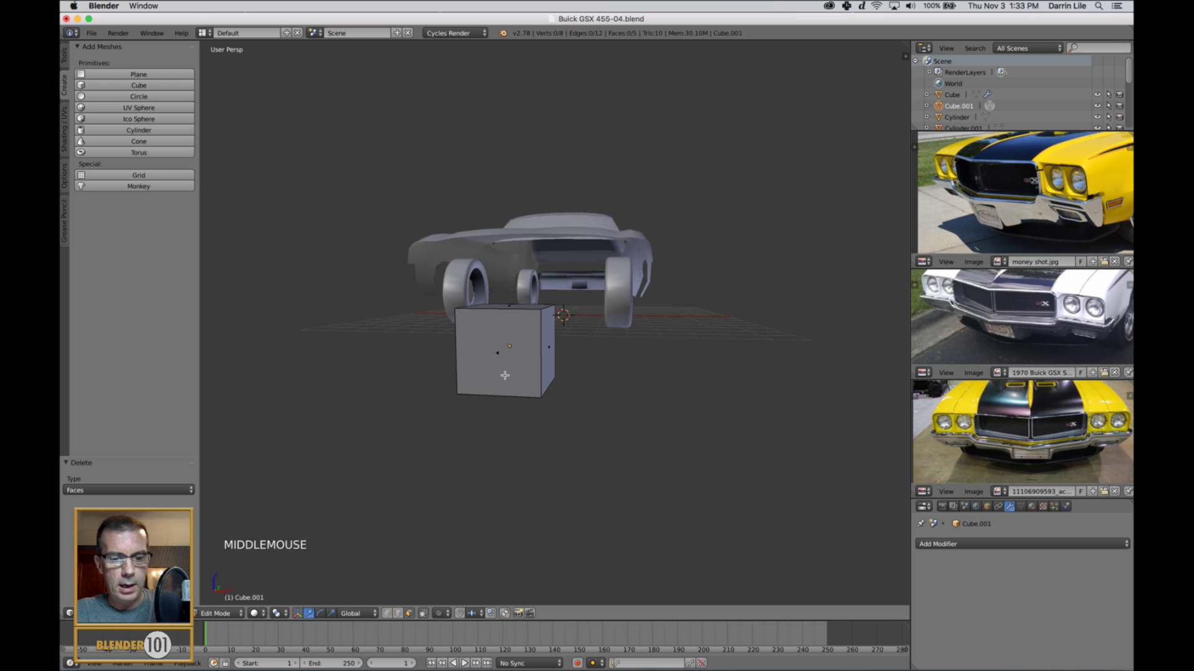
key(ctrl+r)
click(504, 322)
right_click(504, 323)
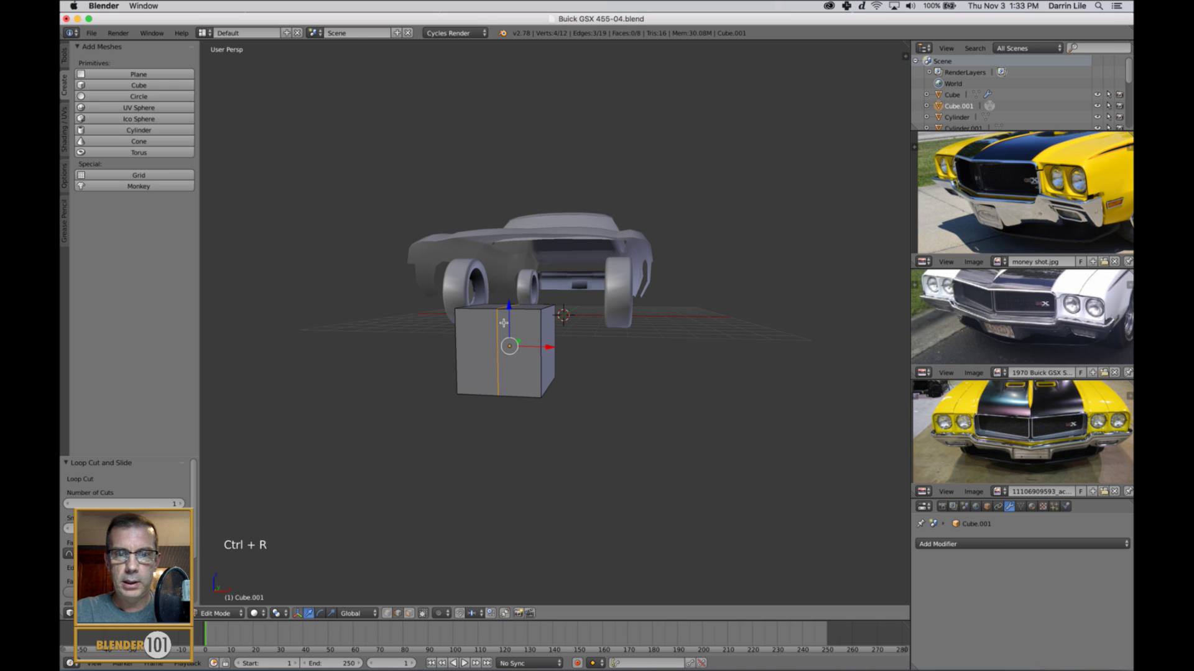
Step: In face select mode, delete the faces of the cube's -X half and leave Edit Mode
mouse_move(597, 359)
middle_down()
mouse_move(540, 349)
mouse_move(581, 375)
middle_up()
key(ctrl+Tab)
click(554, 354)
key(z)
key(b)
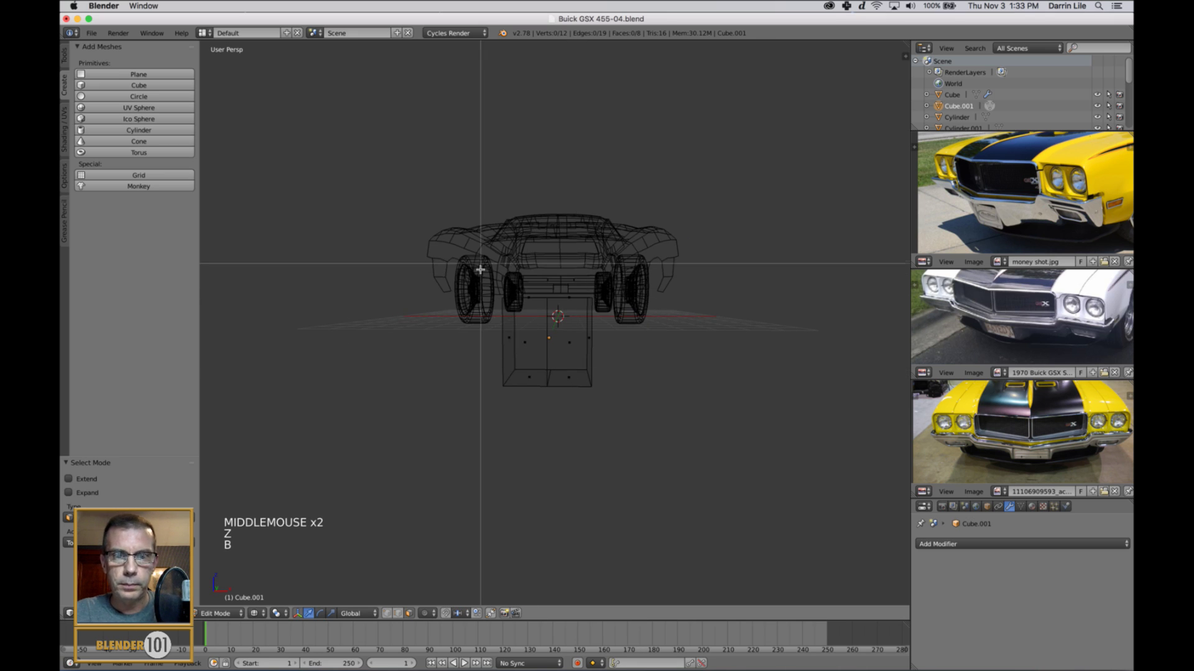
drag(480, 261, 541, 478)
key(x)
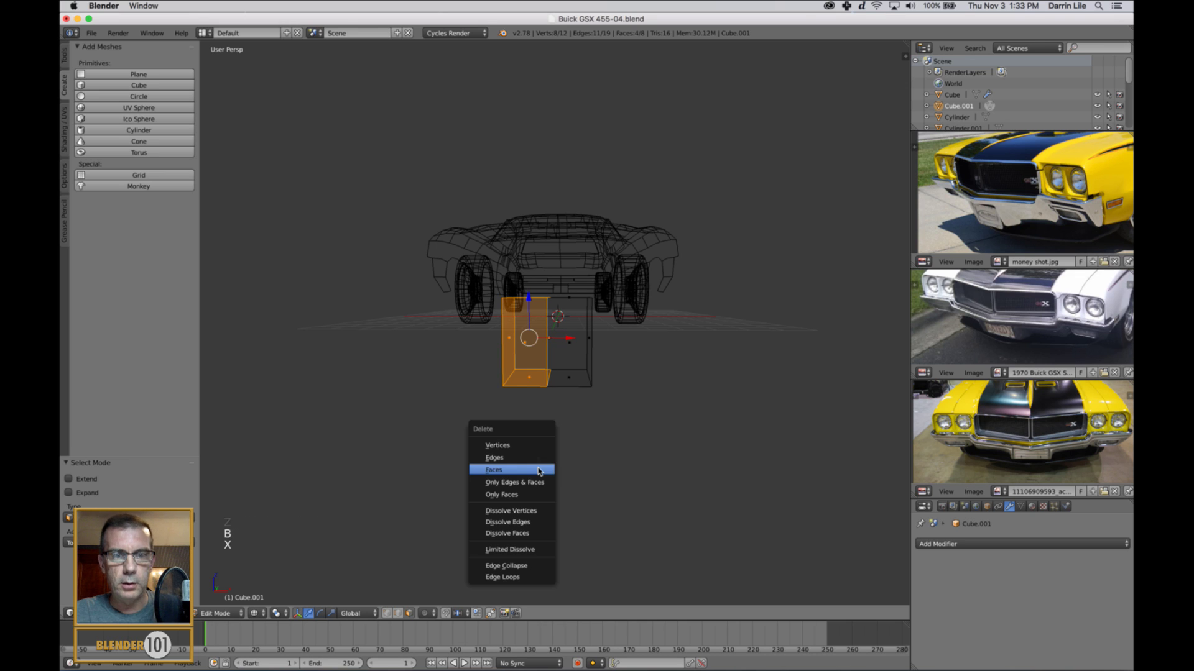
click(539, 473)
key(a)
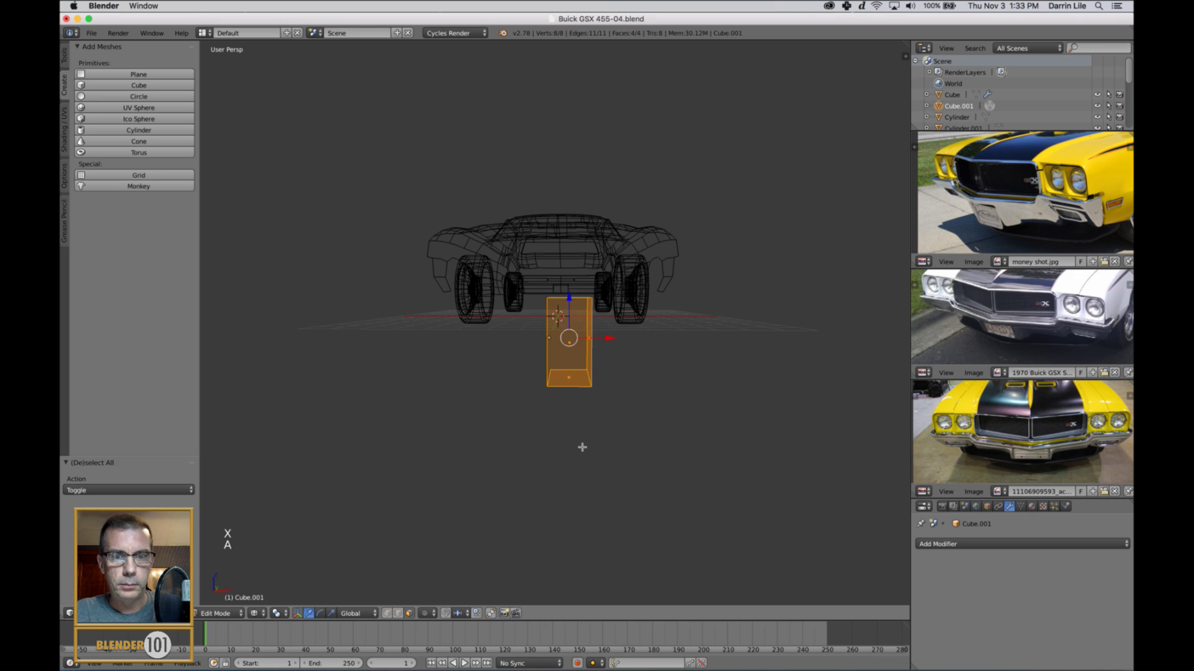
key(Tab)
Step: In solid view, scale the half cube to about 0.41 along Y and about 0.50 along Z
scroll(600, 426, up, 2)
key(z)
scroll(609, 425, down, 3)
mouse_move(608, 426)
shift+middle_down()
mouse_move(629, 421)
mouse_move(603, 434)
shift+middle_up()
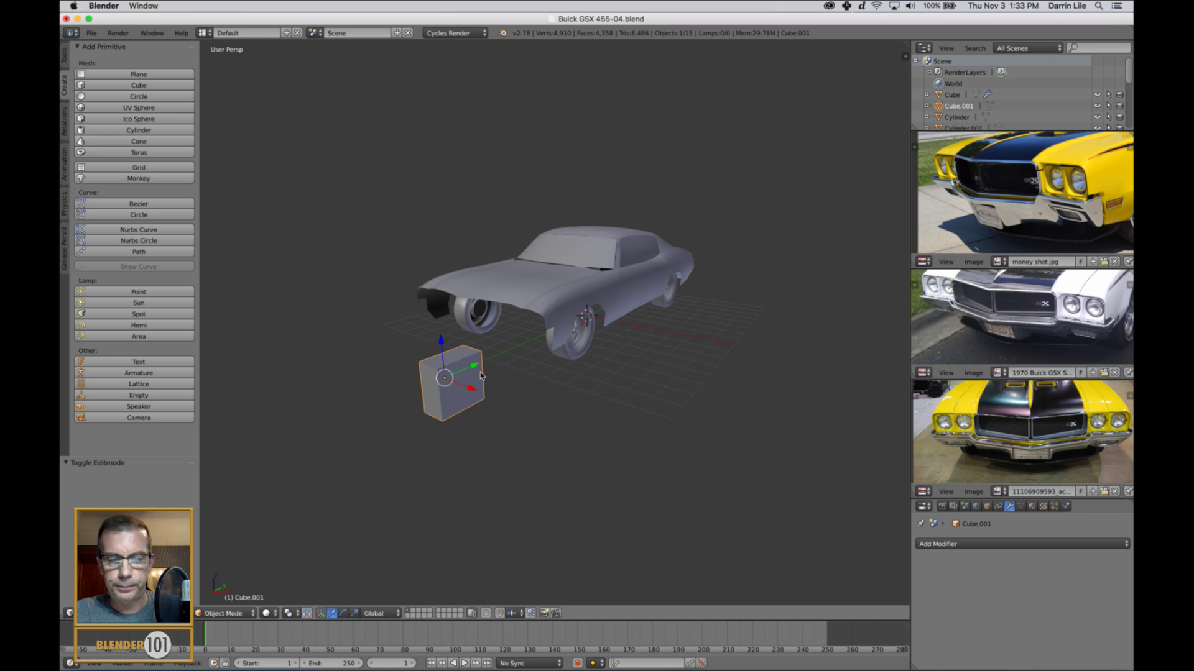
key(s)
key(y)
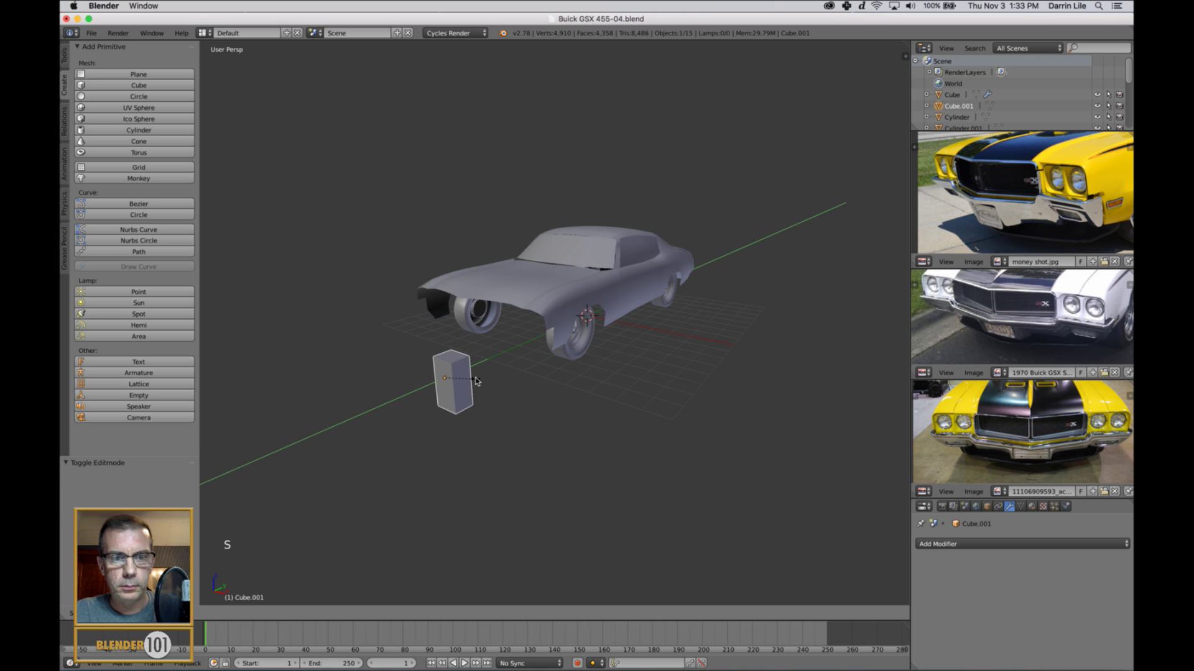
click(499, 404)
key(s)
key(z)
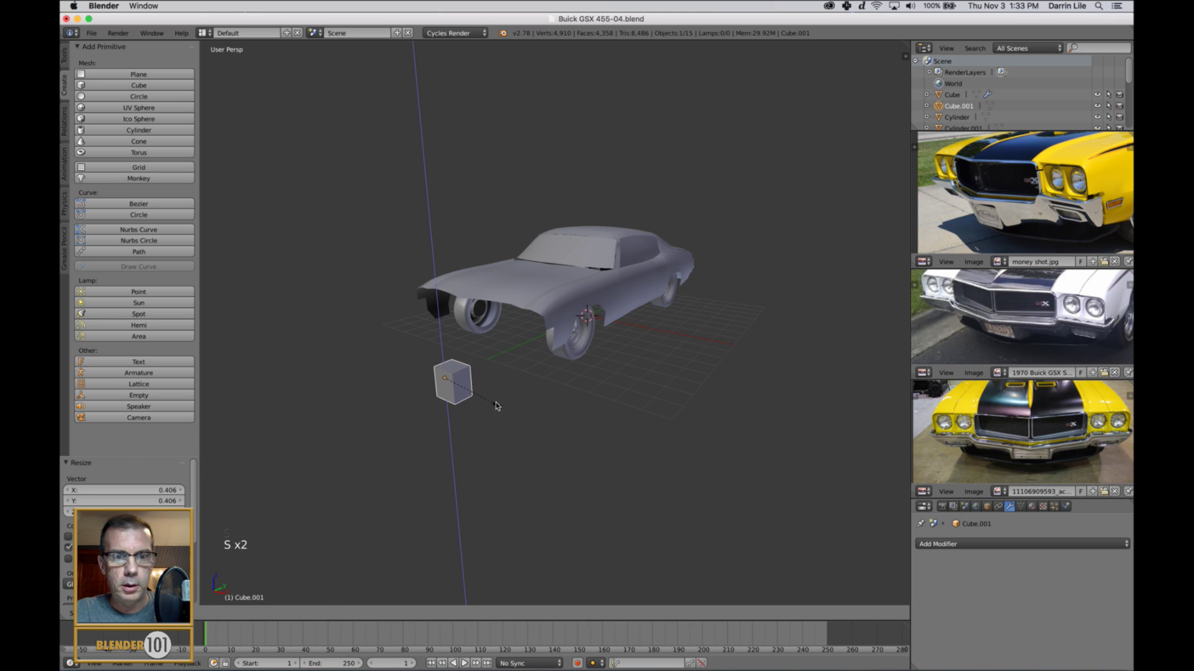
click(487, 401)
Step: Add a Mirror modifier on the X axis to the half cube and enable Clipping
middle_drag(493, 413, 513, 406)
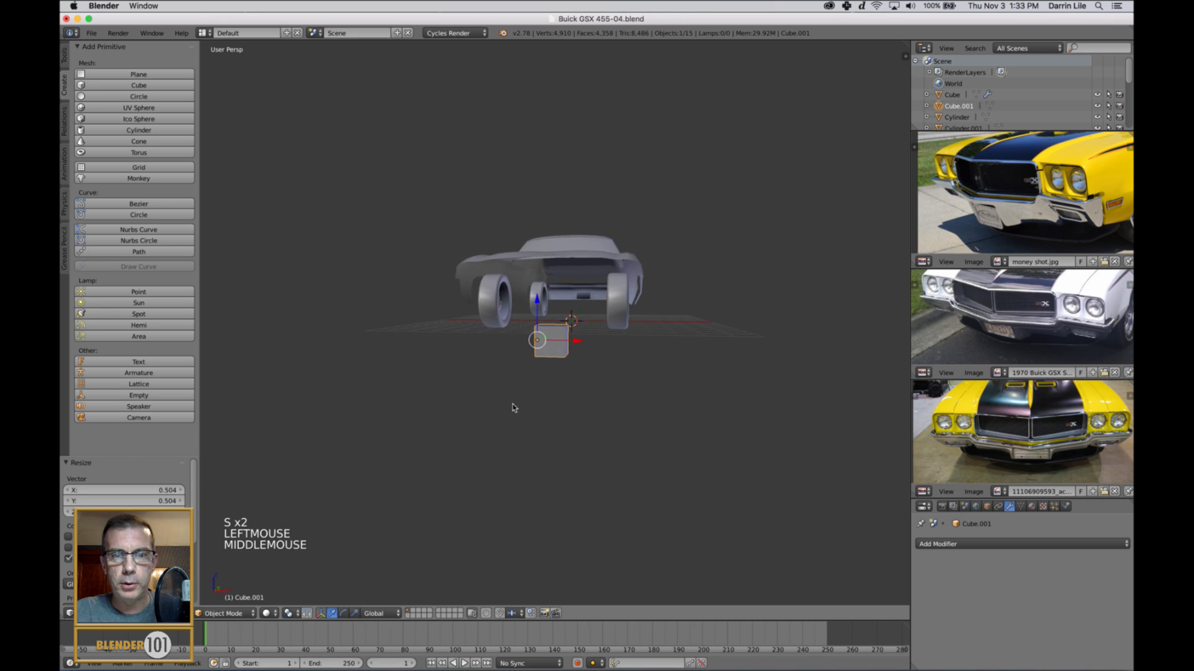
click(936, 543)
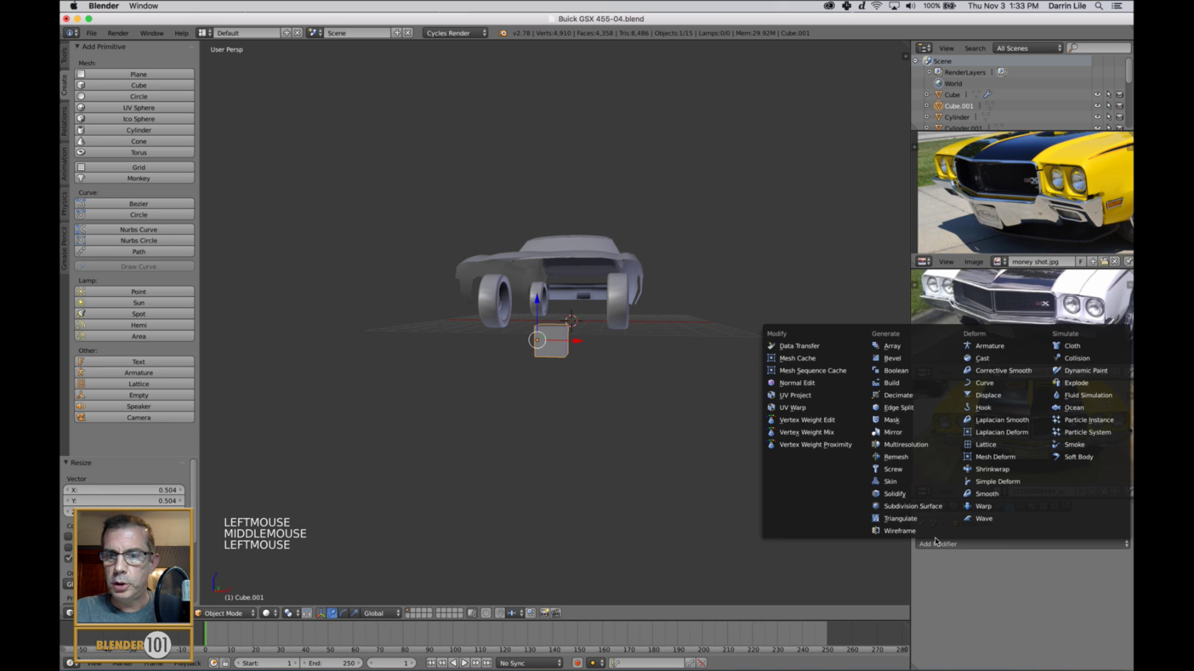
click(892, 432)
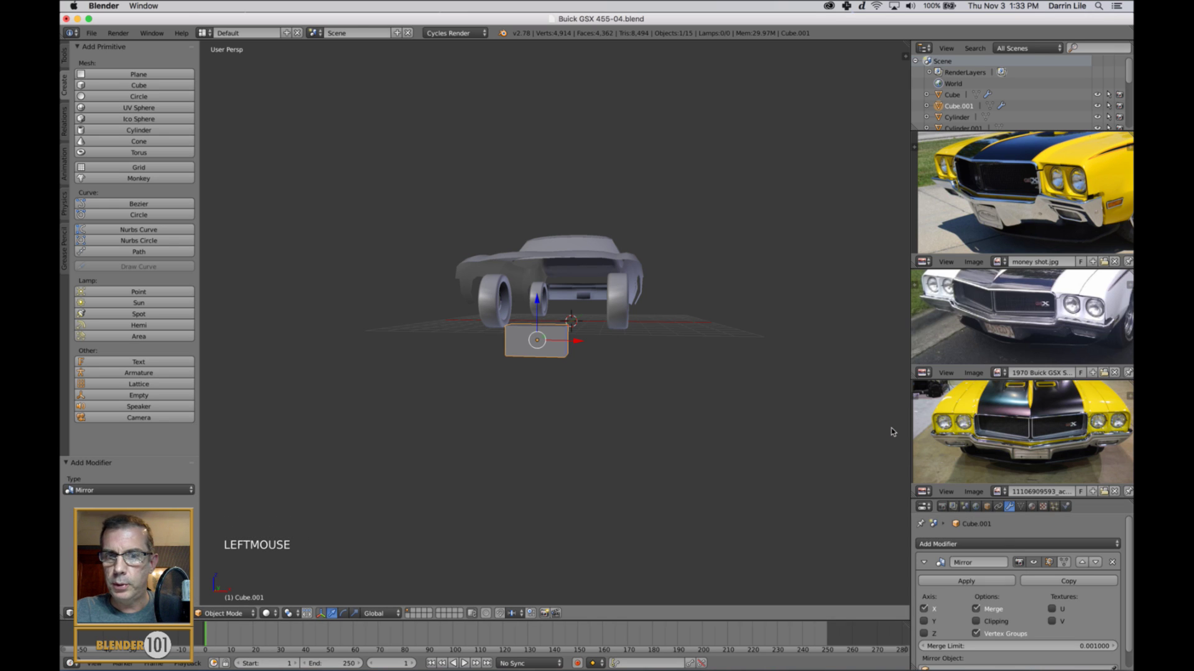
click(976, 621)
Step: Thin the mirrored block along Y again by a factor of about 0.51
scroll(715, 330, up, 2)
middle_drag(711, 333, 664, 337)
shift+middle_drag(609, 371, 547, 360)
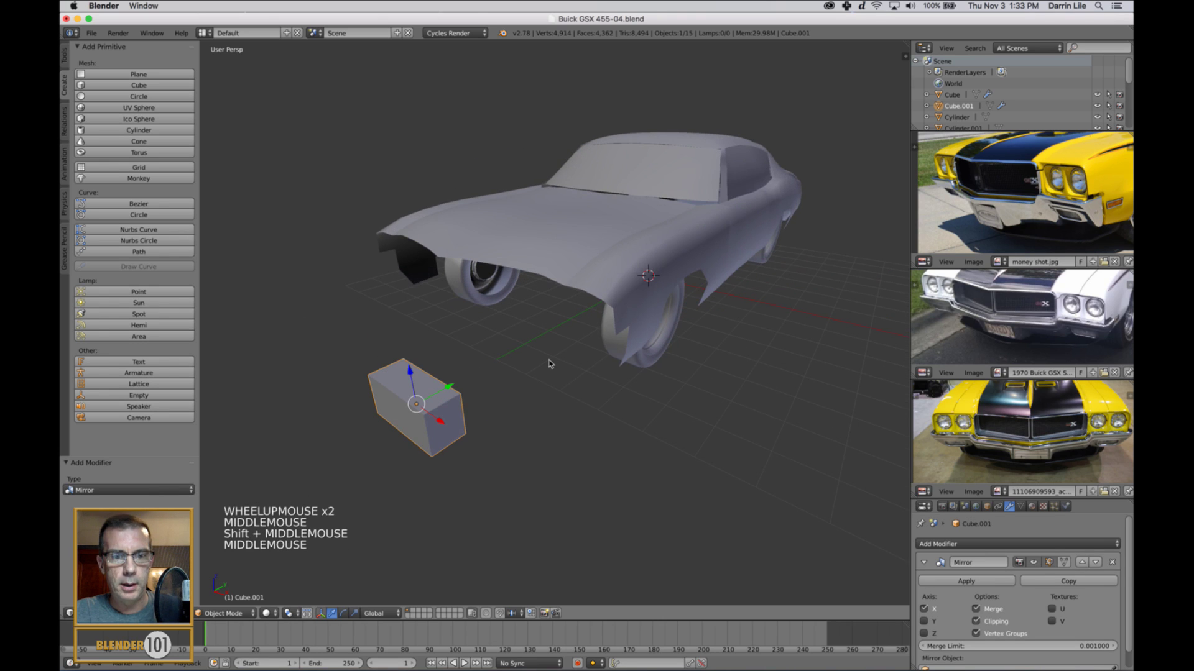
key(s)
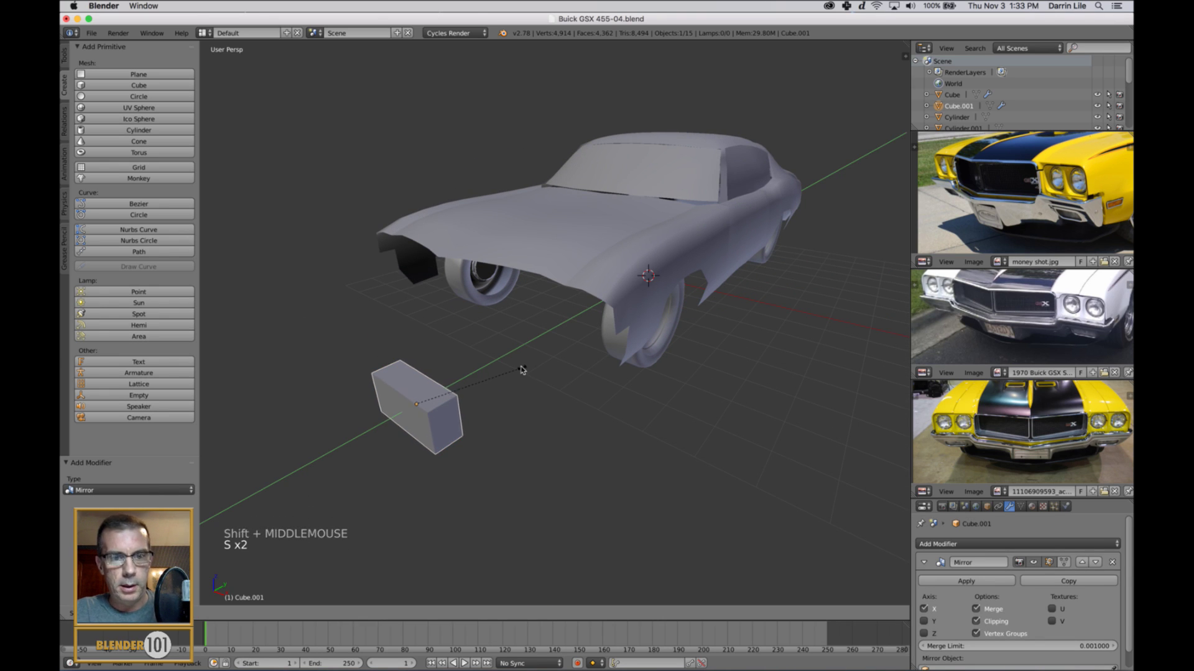
click(525, 394)
Step: In wireframe front orthographic view, raise the block along Z to the blueprint's licence plate area and scale its height by about 0.89
middle_drag(524, 394, 561, 368)
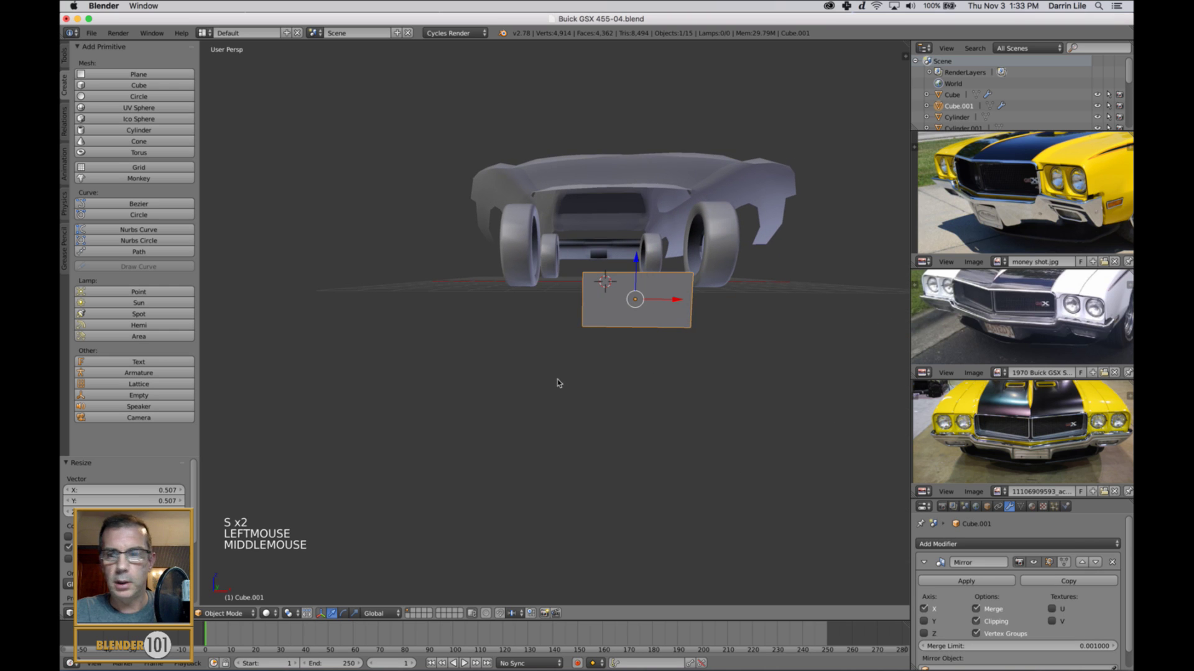
key(KP_1)
key(KP_5)
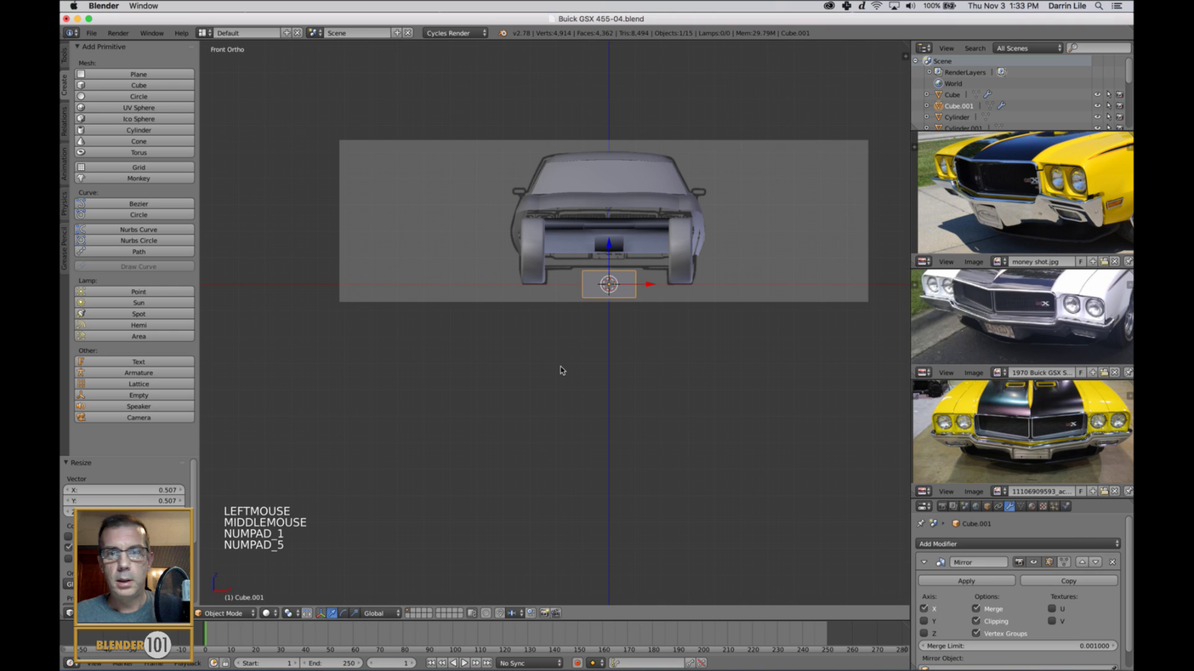
key(z)
shift+middle_drag(712, 377, 667, 406)
scroll(664, 404, up, 3)
scroll(662, 414, up, 2)
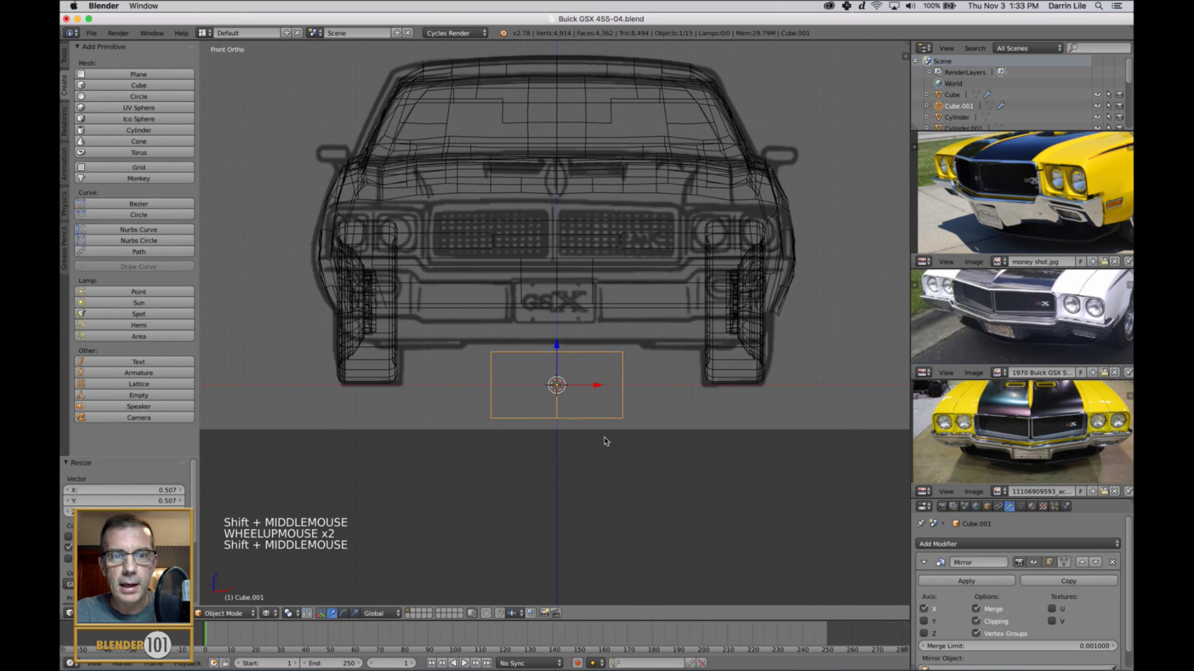
drag(554, 348, 582, 258)
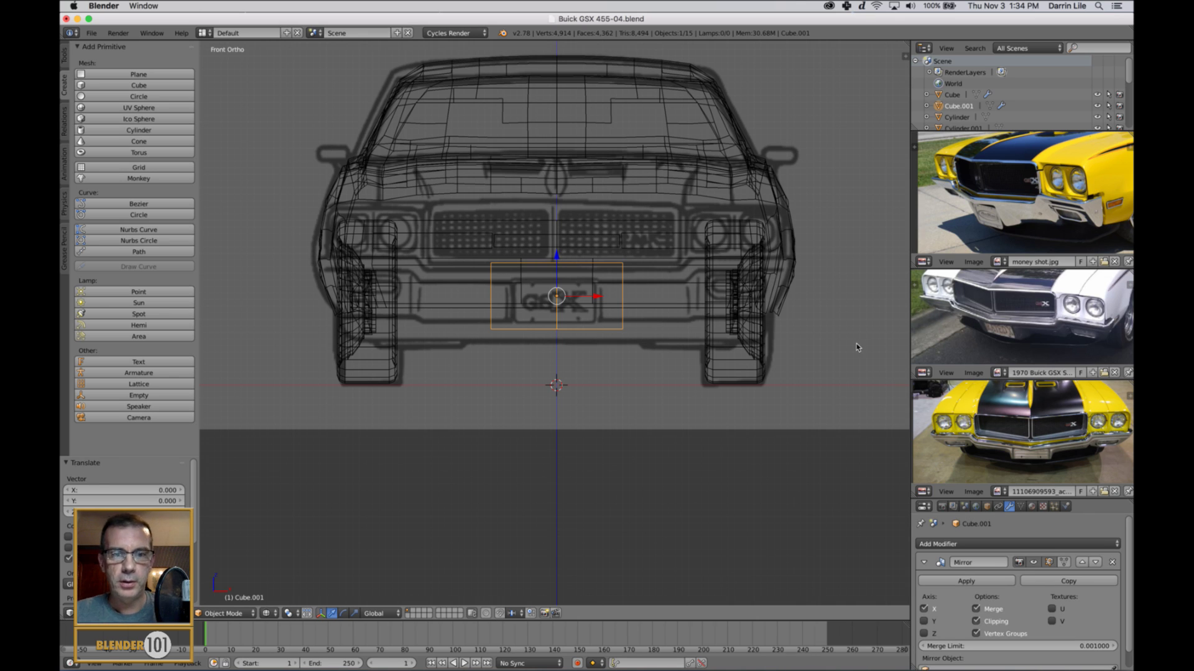
key(s)
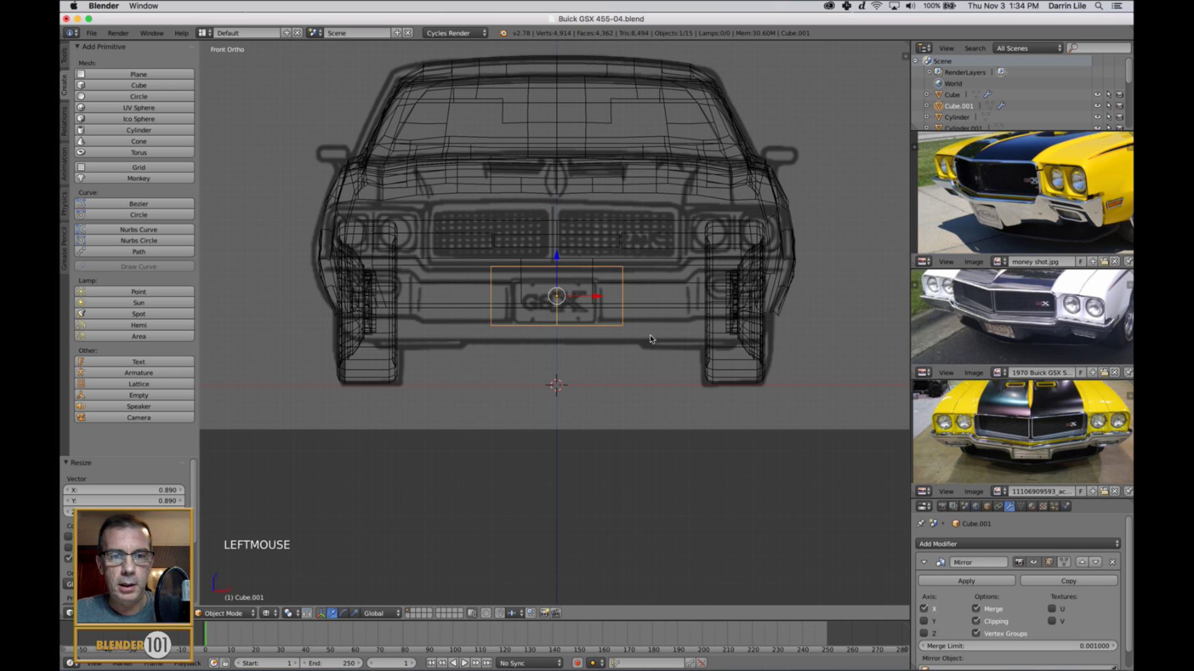
Step: Select the block's outer +X end face in Edit Mode, frame it in top view, and return to Object Mode
mouse_move(716, 322)
middle_down()
mouse_move(554, 358)
mouse_move(560, 387)
middle_up()
key(z)
key(Tab)
right_click(430, 415)
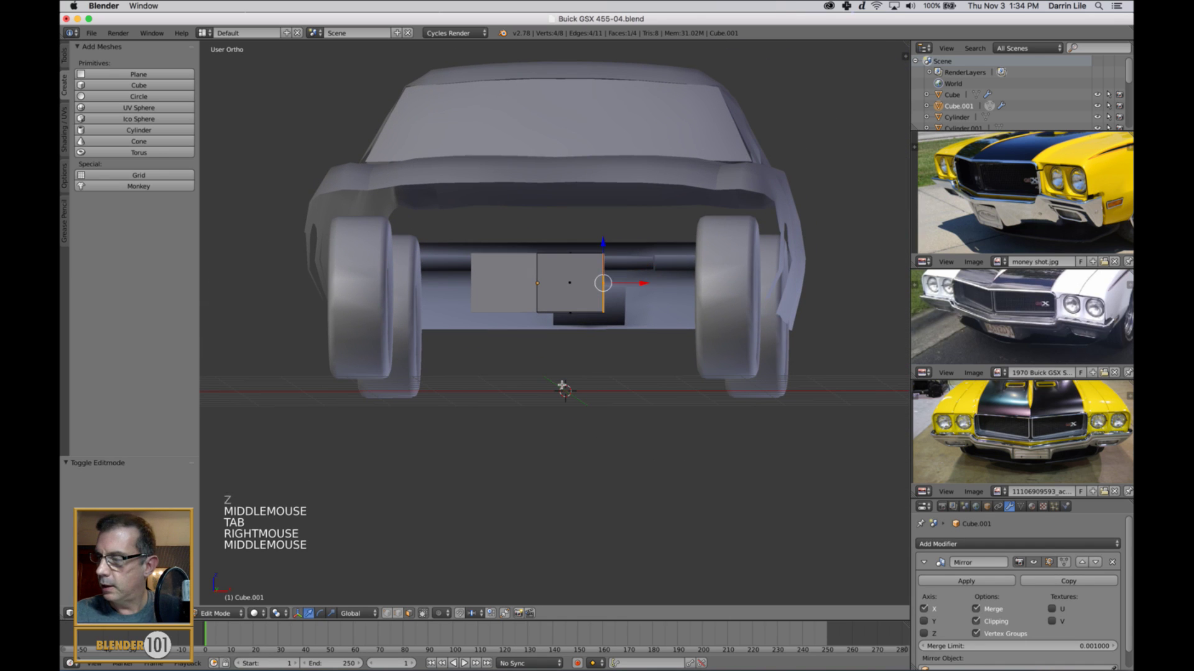
key(KP_7)
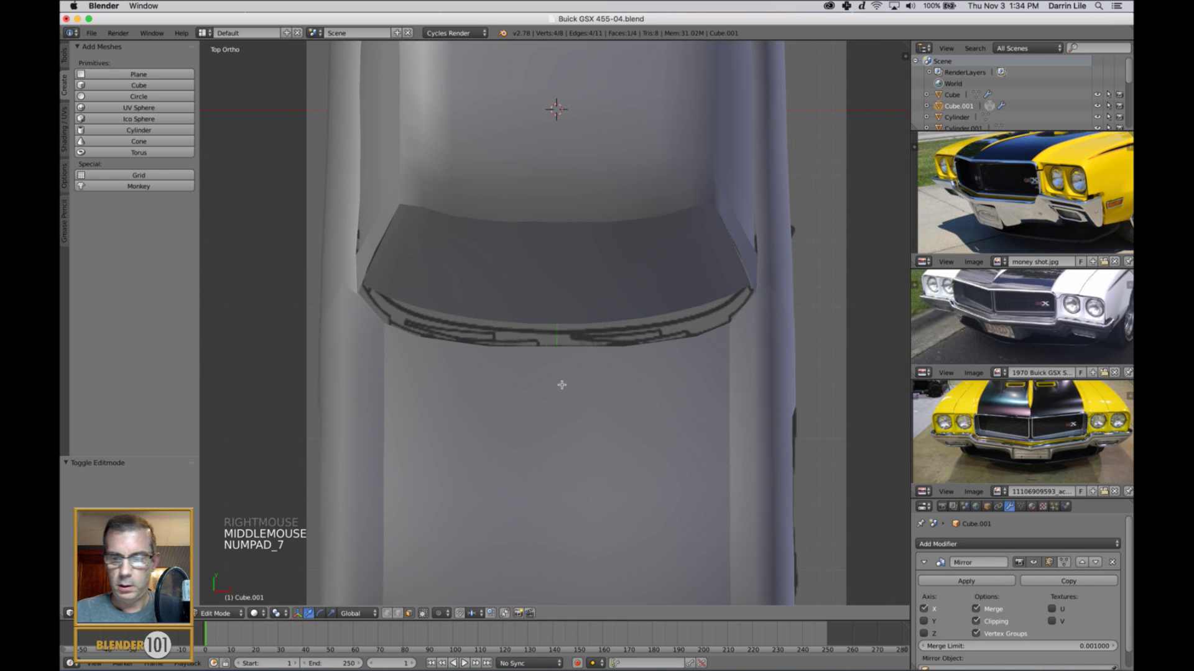
key(KP_Decimal)
scroll(601, 380, down, 9)
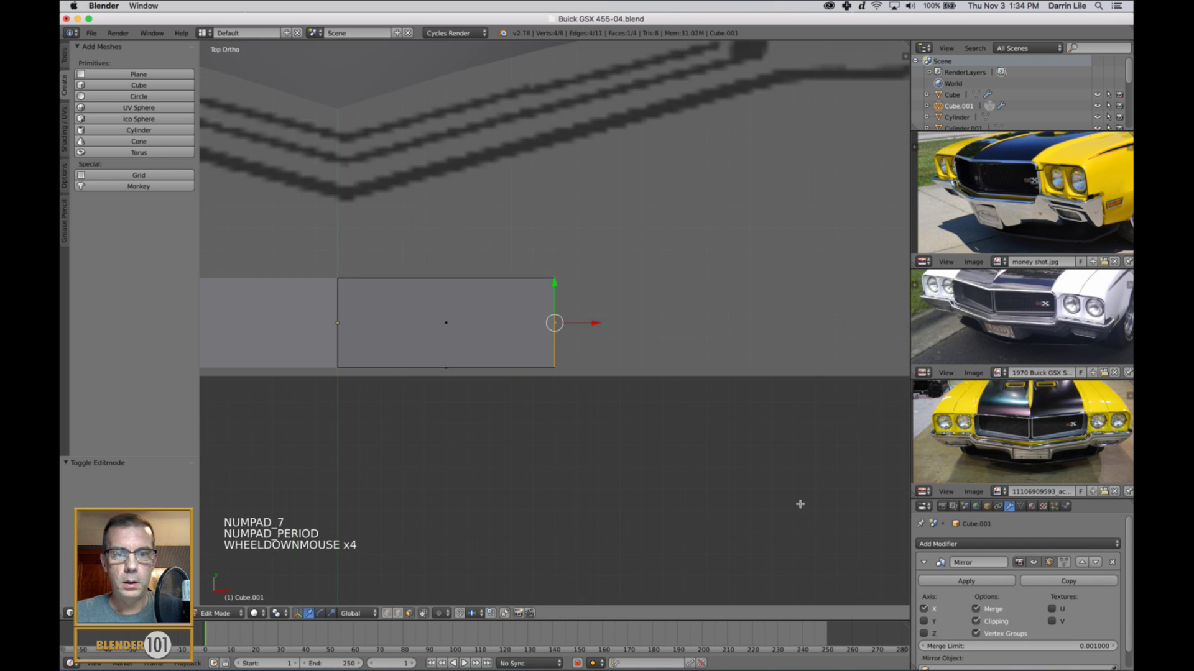
key(Tab)
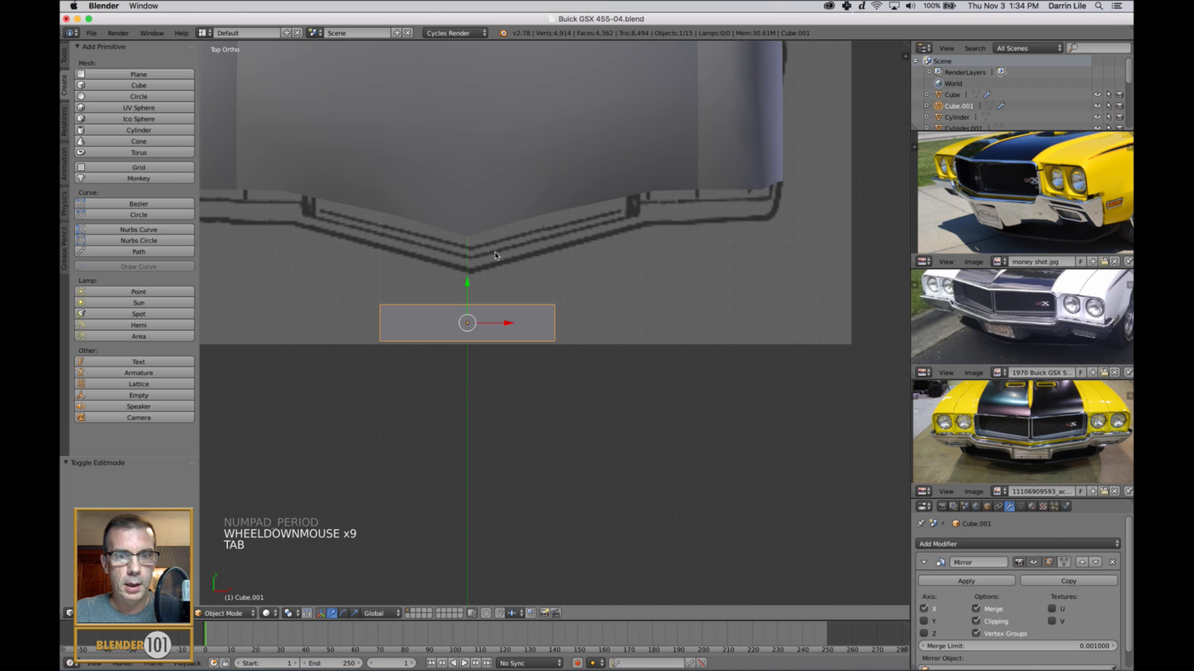
Step: Try moving the block about 0.69 along Y onto the bumper outline in wireframe top view, and undo that move
click(466, 279)
drag(490, 241, 491, 232)
key(z)
shift+middle_drag(541, 299, 586, 362)
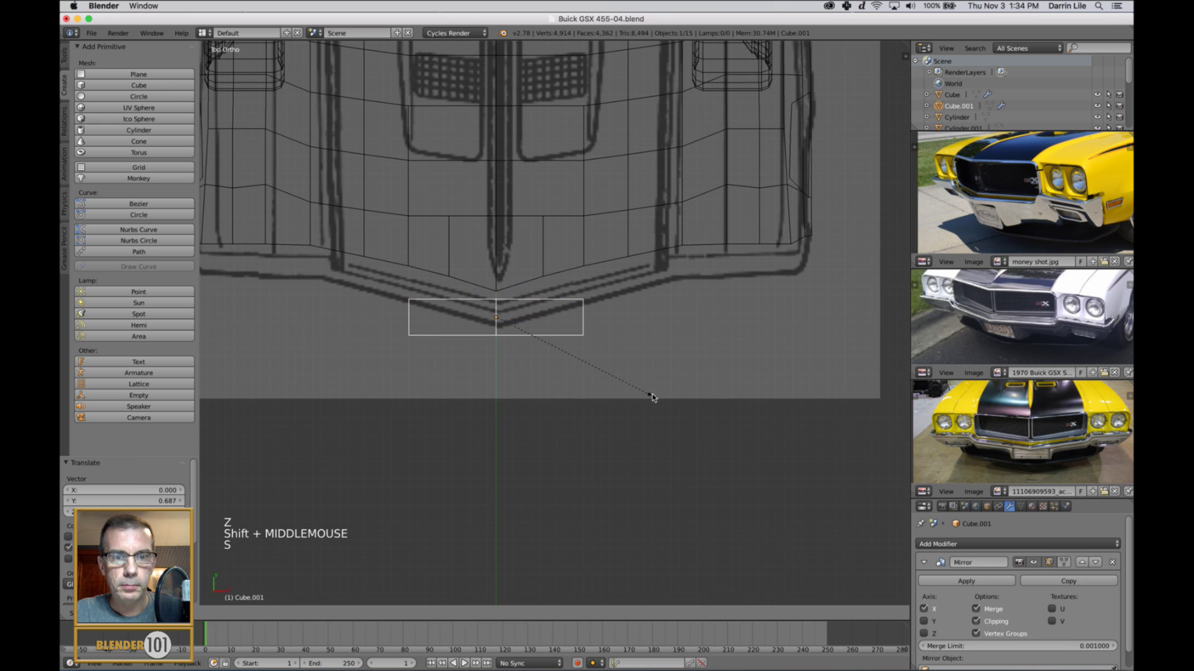
key(s)
right_click(645, 378)
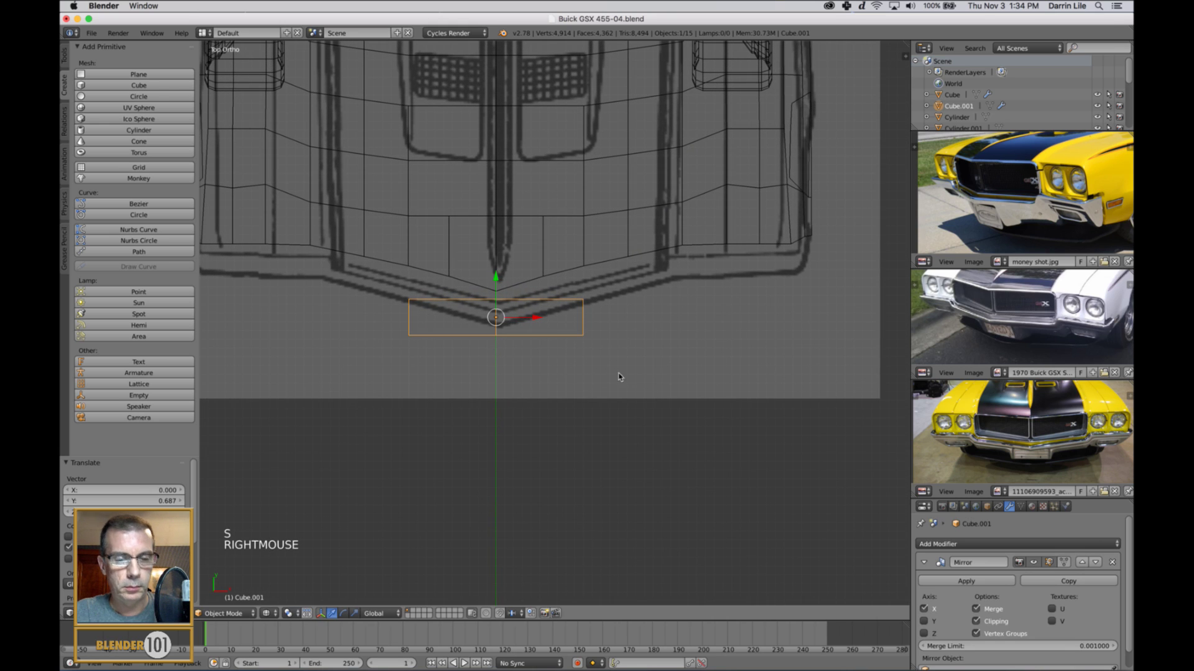
shift+middle_drag(621, 373, 642, 374)
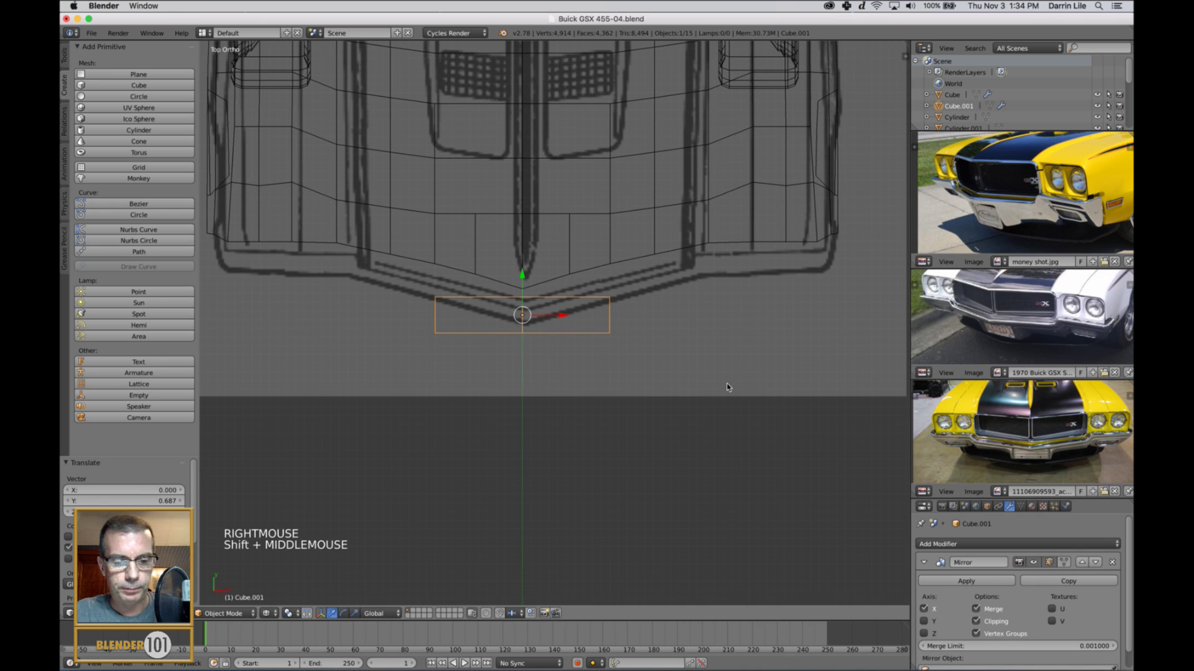
key(super+z)
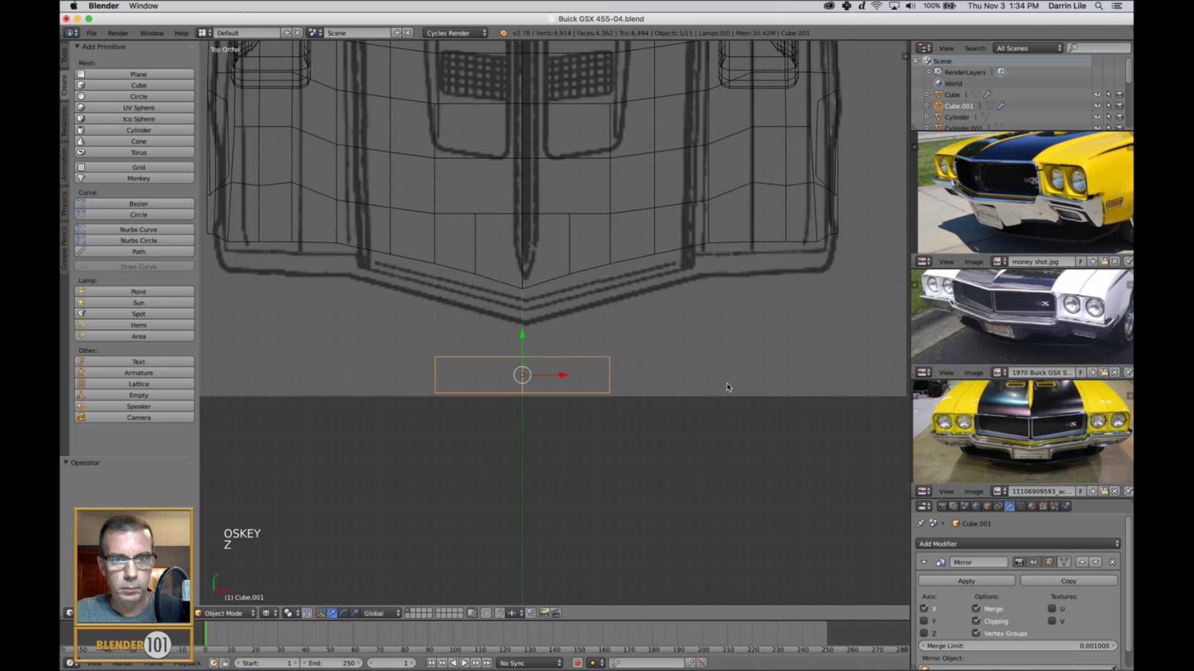
Step: Move the block about 0.78 along Y to the bumper's centre point, reduce its Y depth, and nudge it -0.058 along Y
drag(514, 337, 534, 268)
key(s)
key(s)
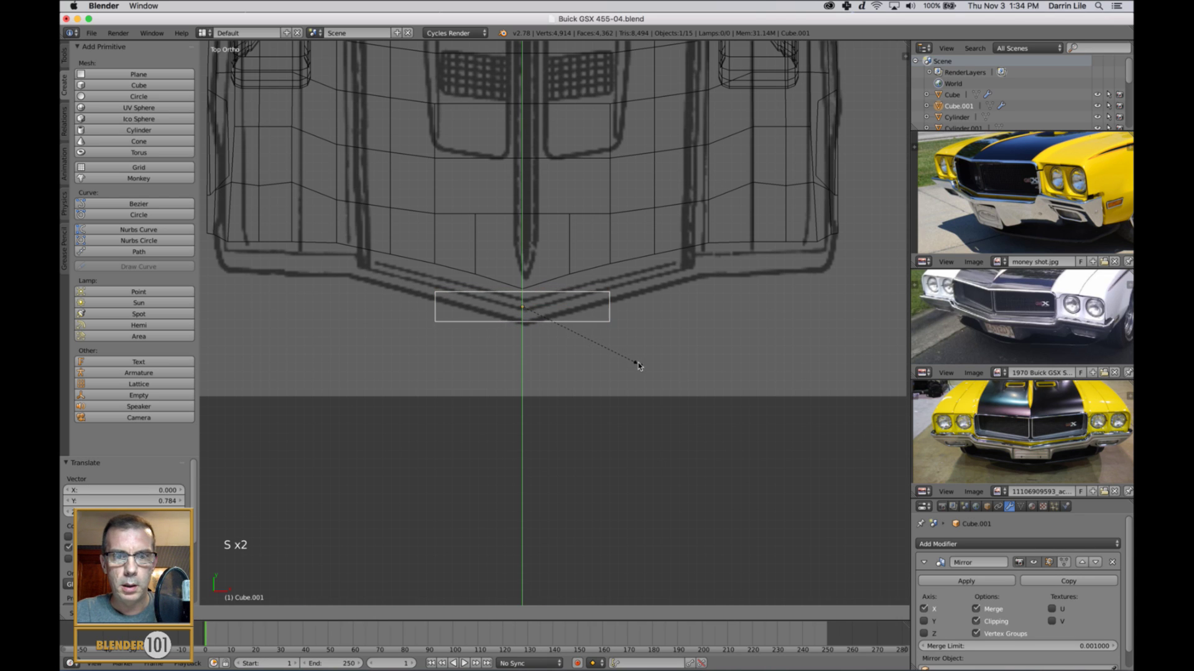
click(566, 278)
drag(522, 267, 522, 272)
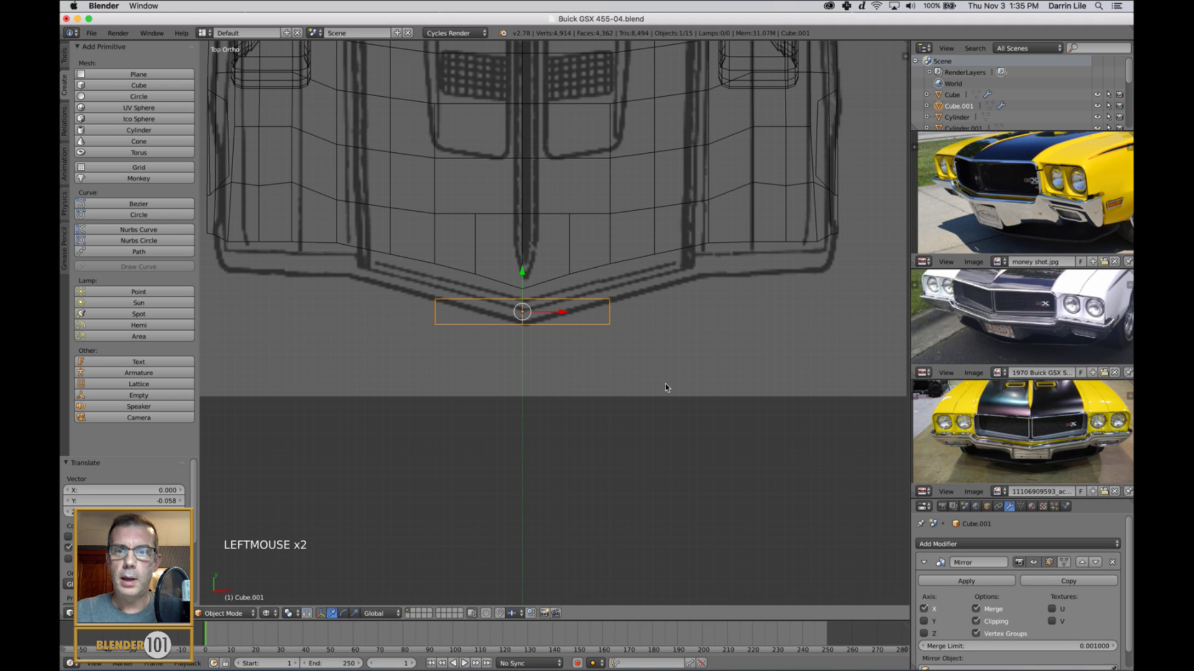
Step: In Edit Mode, move the outer end face about 0.25 along Y and rotate it about -9.3° to follow the angled bumper outline
key(Tab)
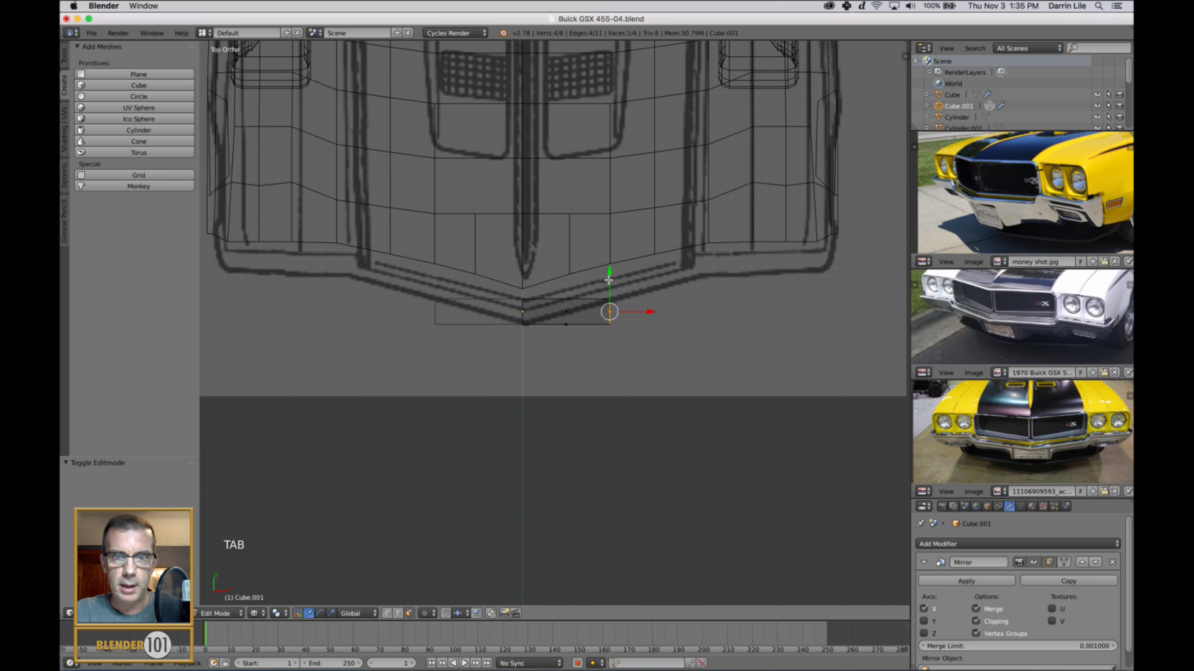
drag(608, 280, 613, 258)
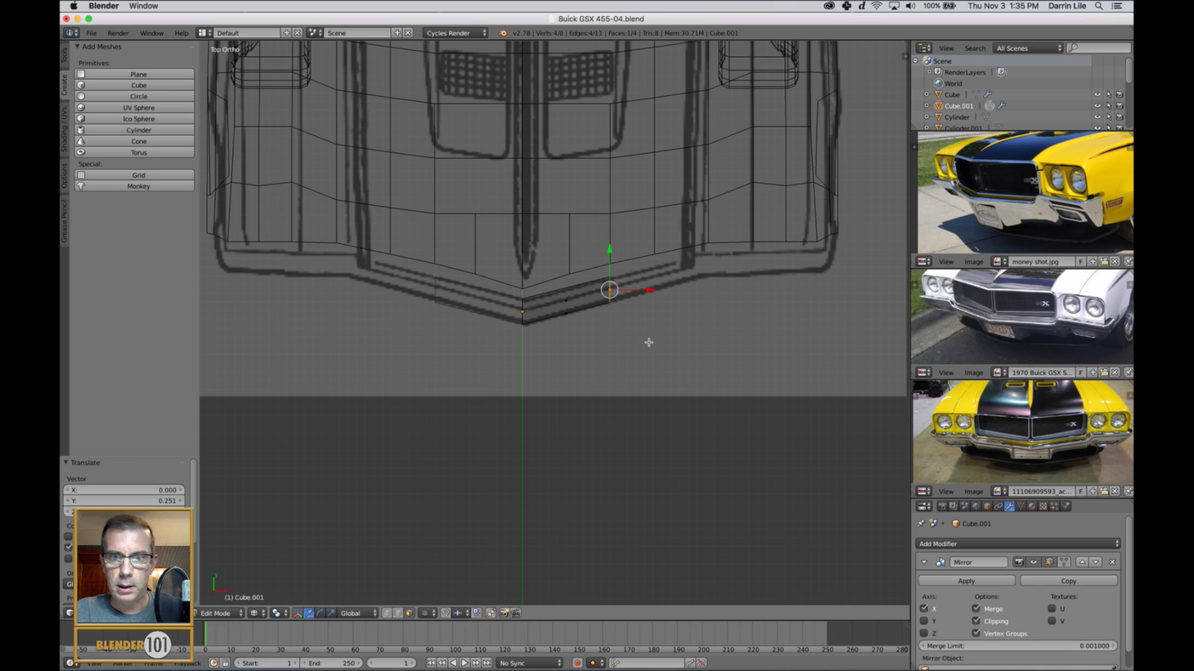
key(r)
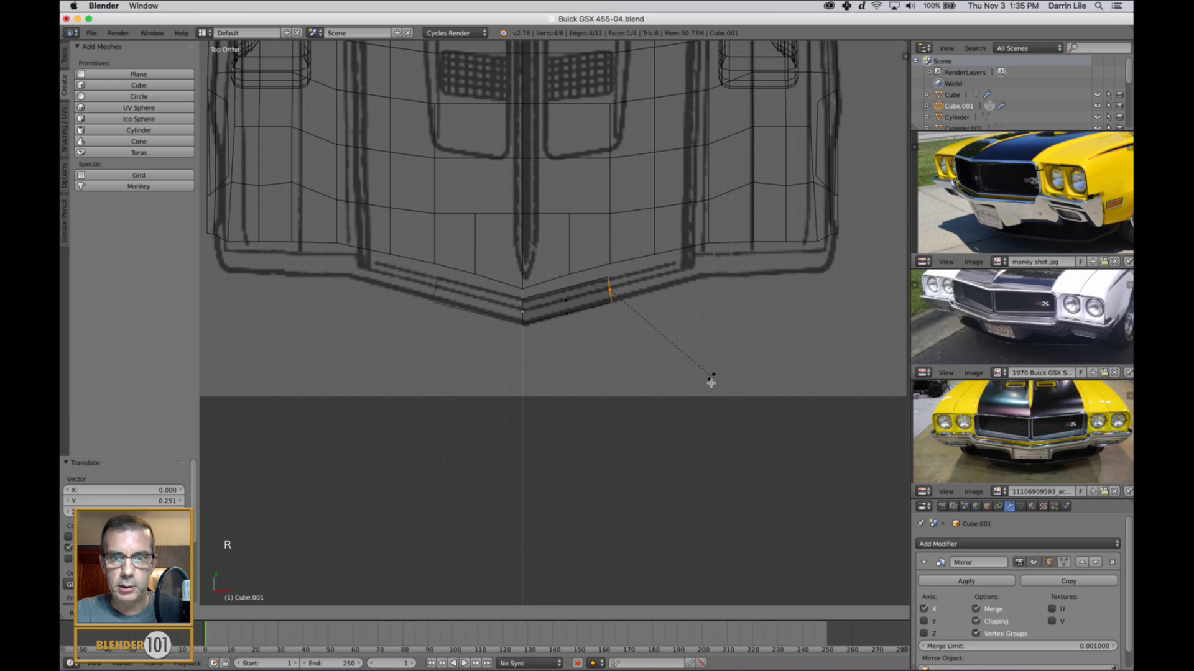
click(715, 377)
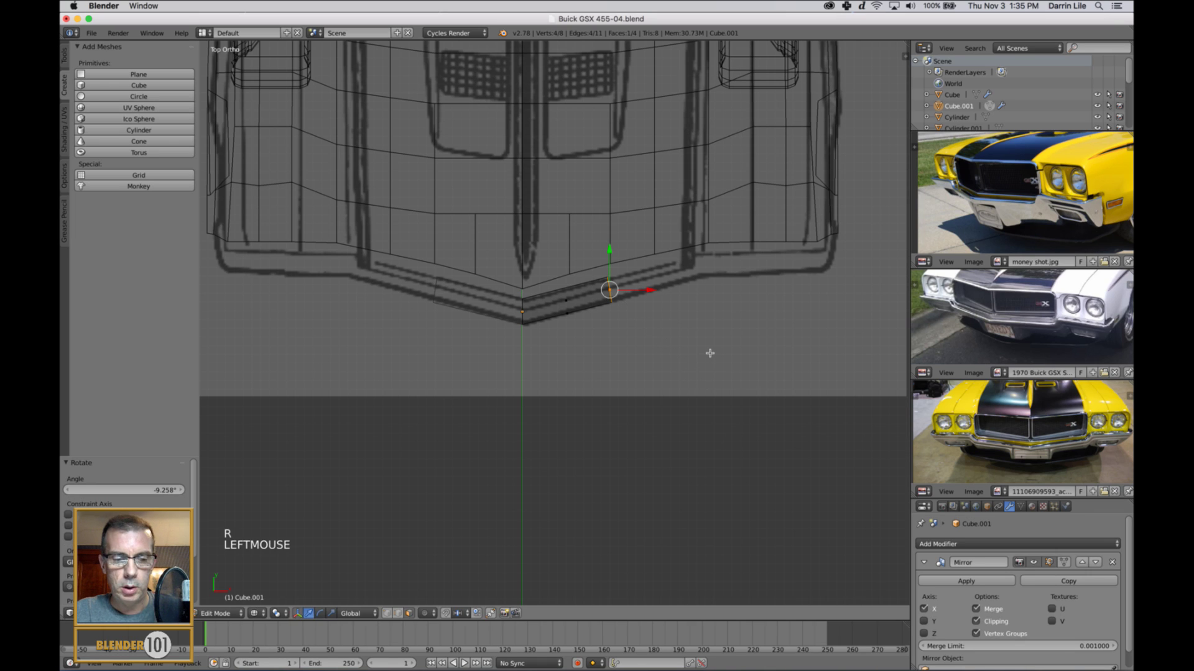
Step: Extrude the outer end face to the bend in the bumper outline, align it to the blueprint, and show the front view in solid shading
key(e)
key(e)
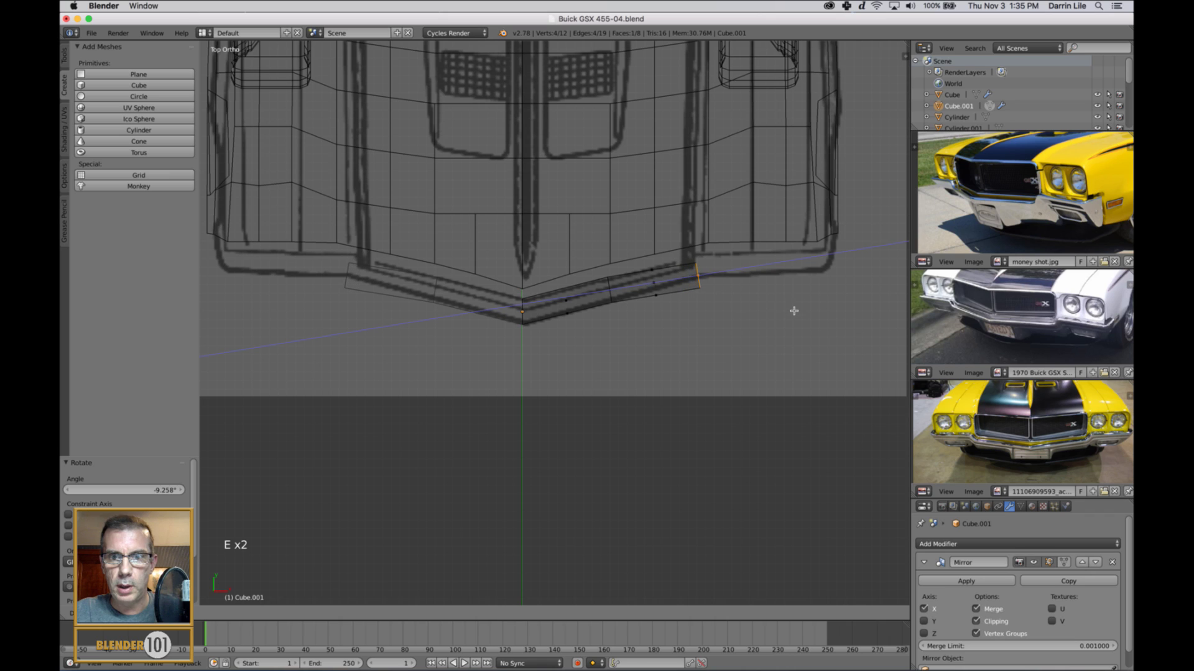
click(792, 304)
key(g)
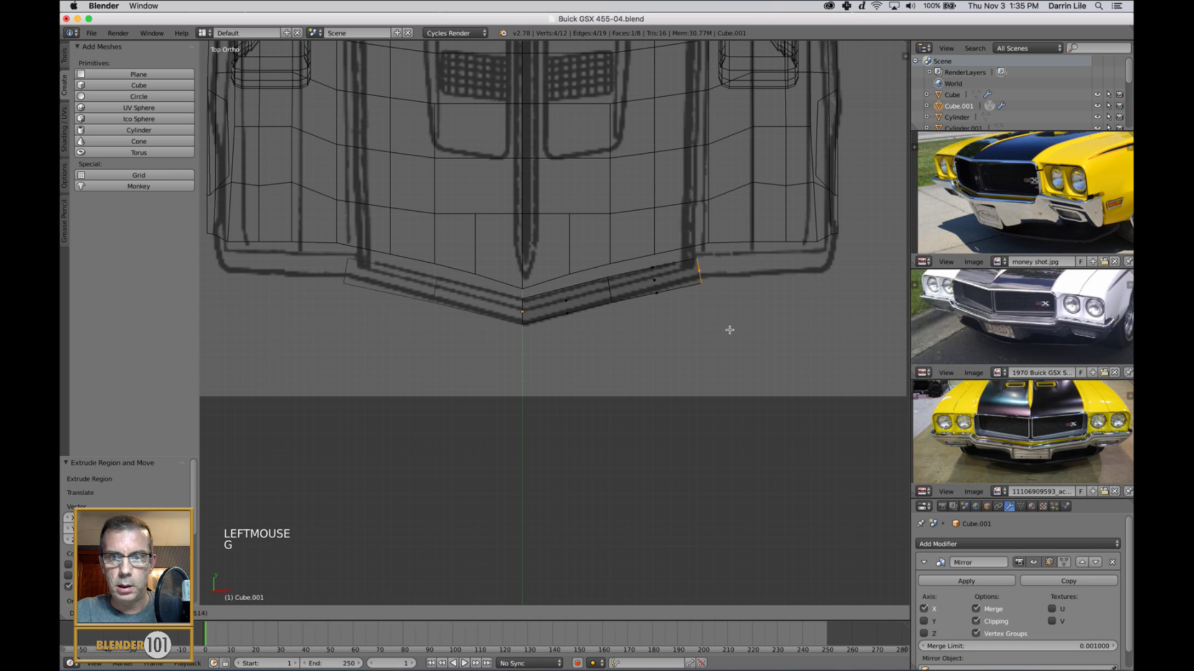
click(728, 326)
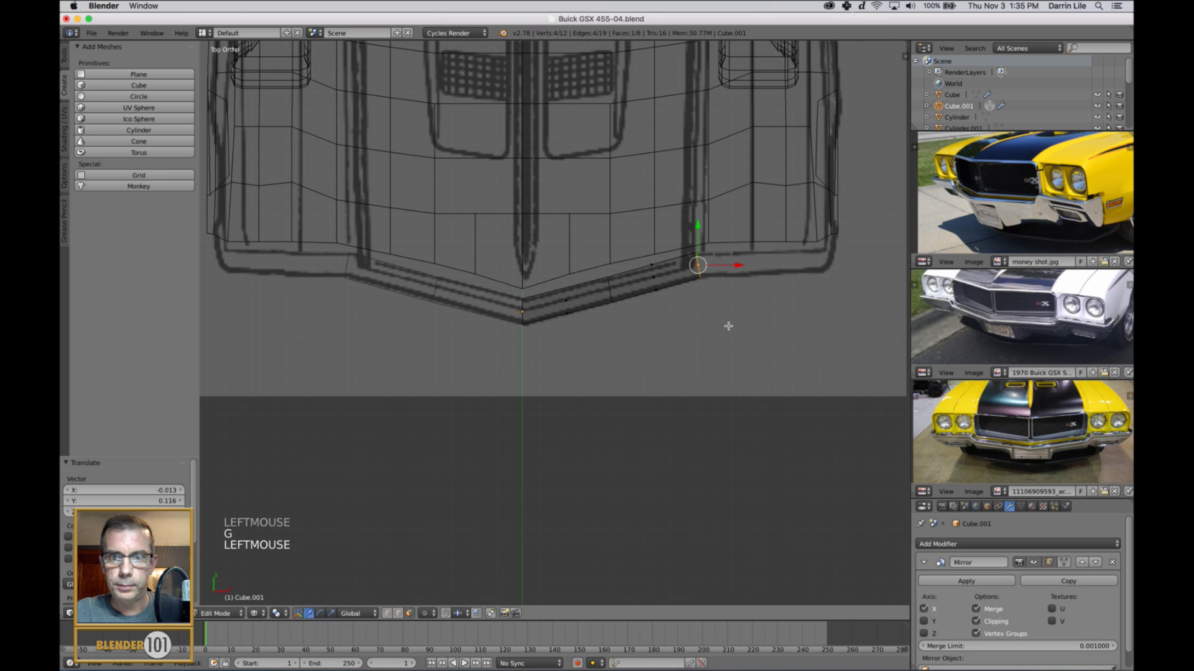
key(KP_1)
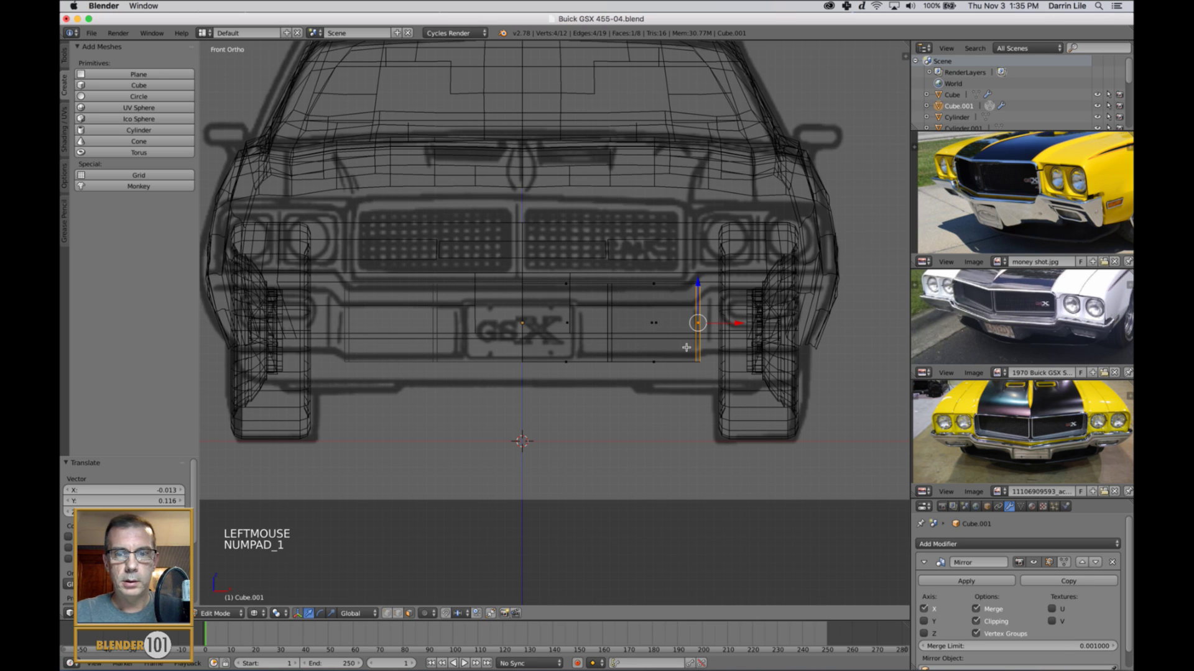
key(z)
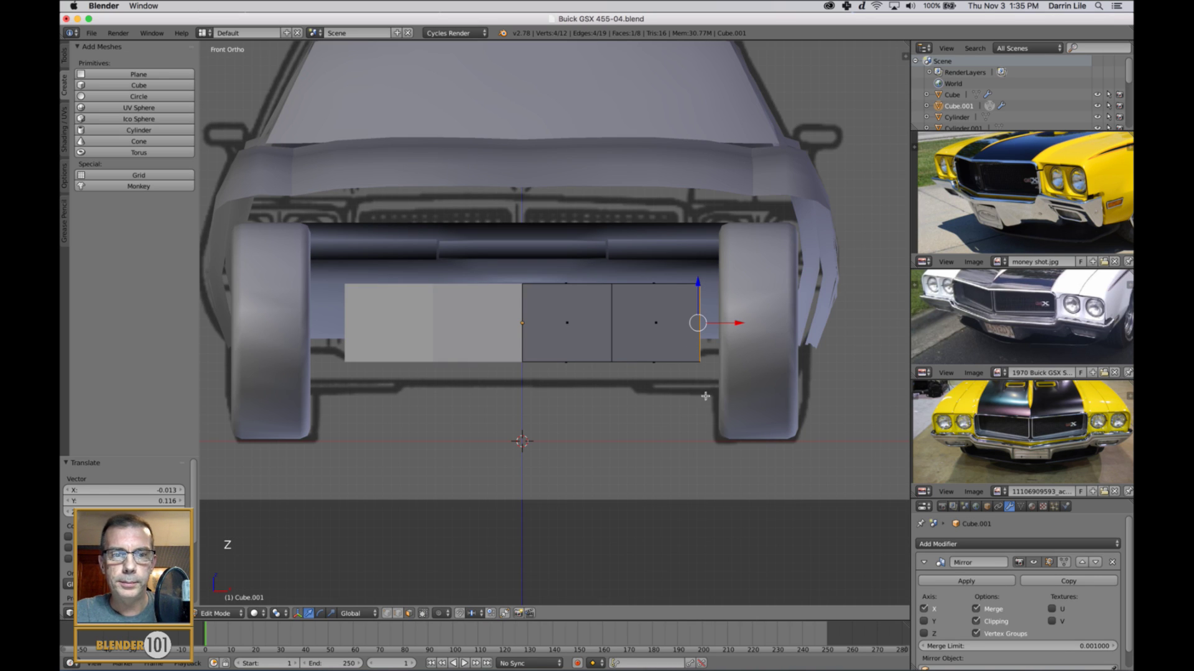
Step: In wireframe front view, extrude the bumper's outer end face, moving it about 0.173 along X and raising it toward the stepped outline
key(z)
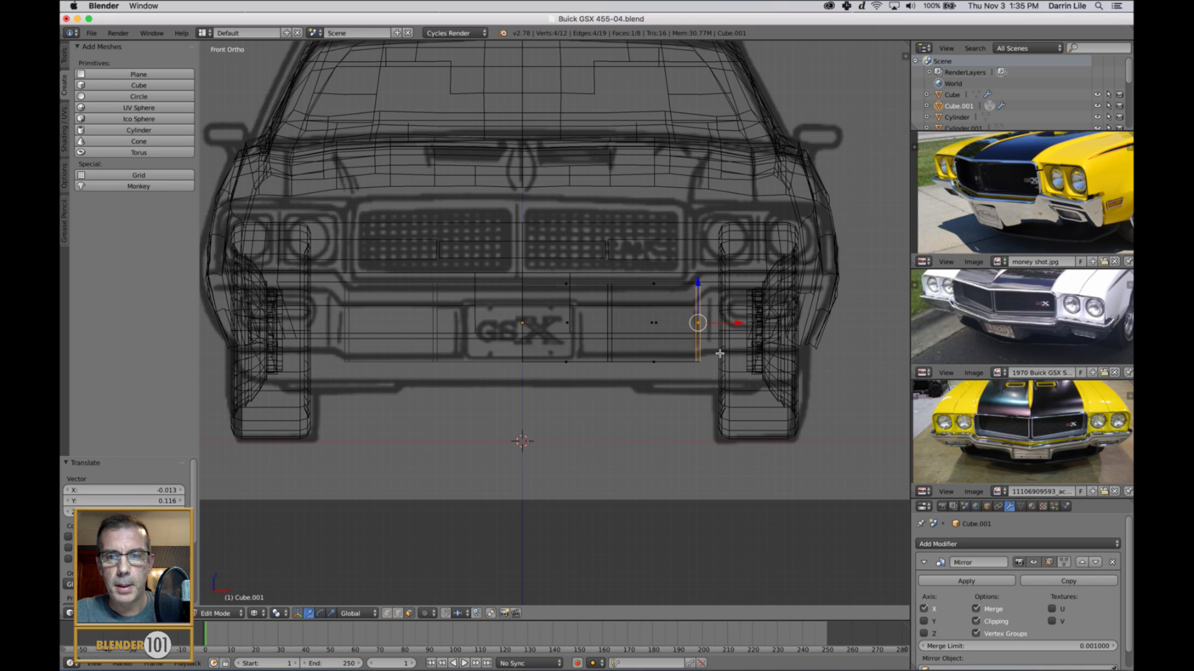
key(e)
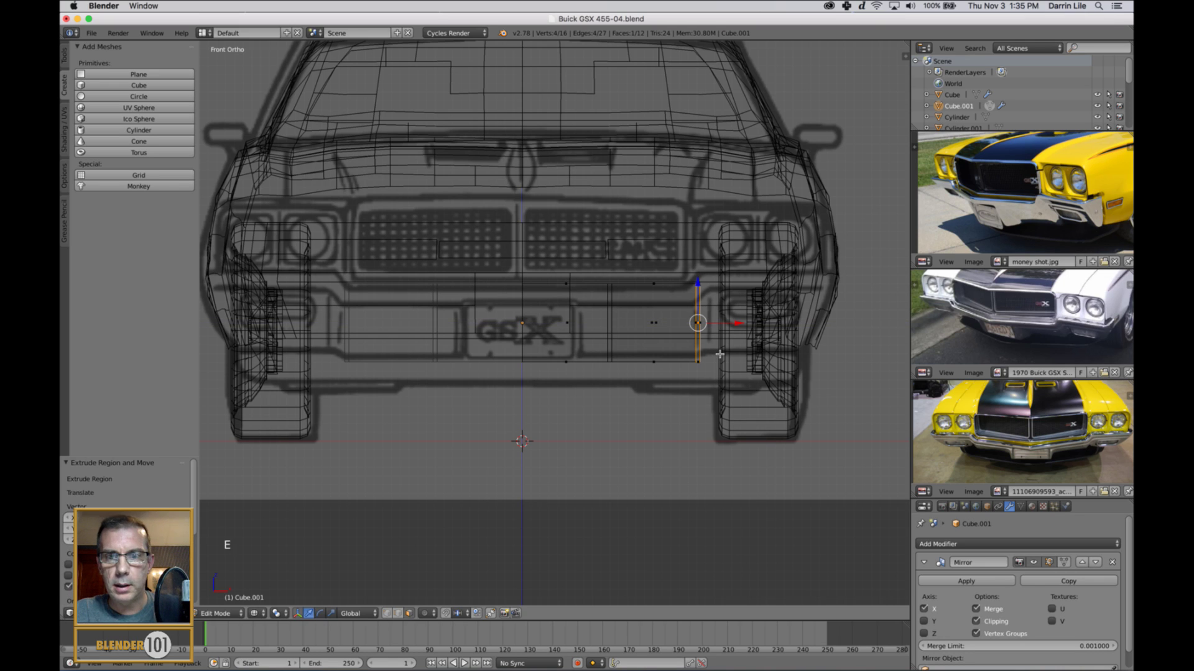
click(724, 346)
key(g)
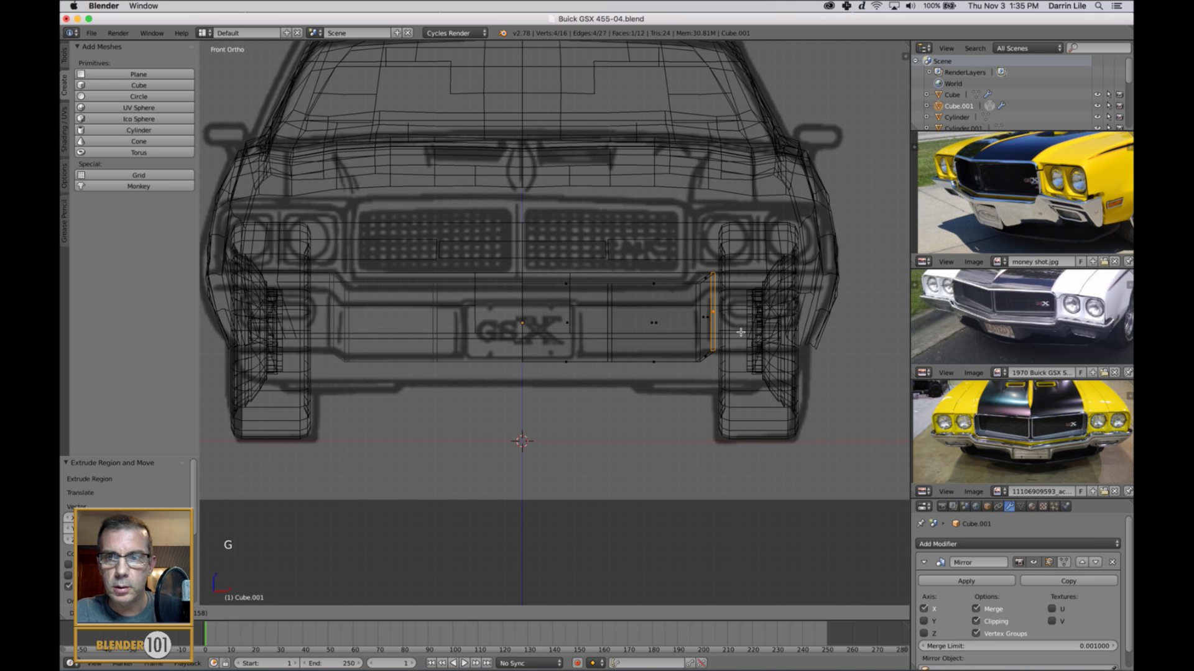
click(740, 332)
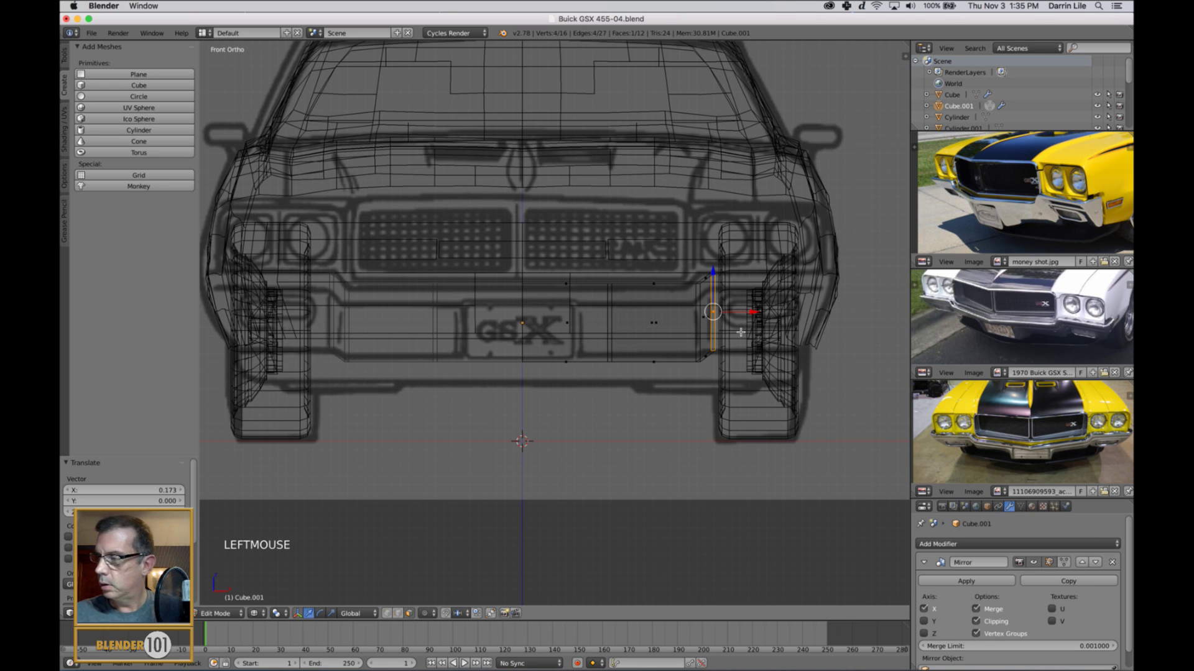
Step: In top view, rotate the extruded end face about 3.8° and scale its depth to about 0.813 to fit the bumper outline
key(KP_1)
key(KP_7)
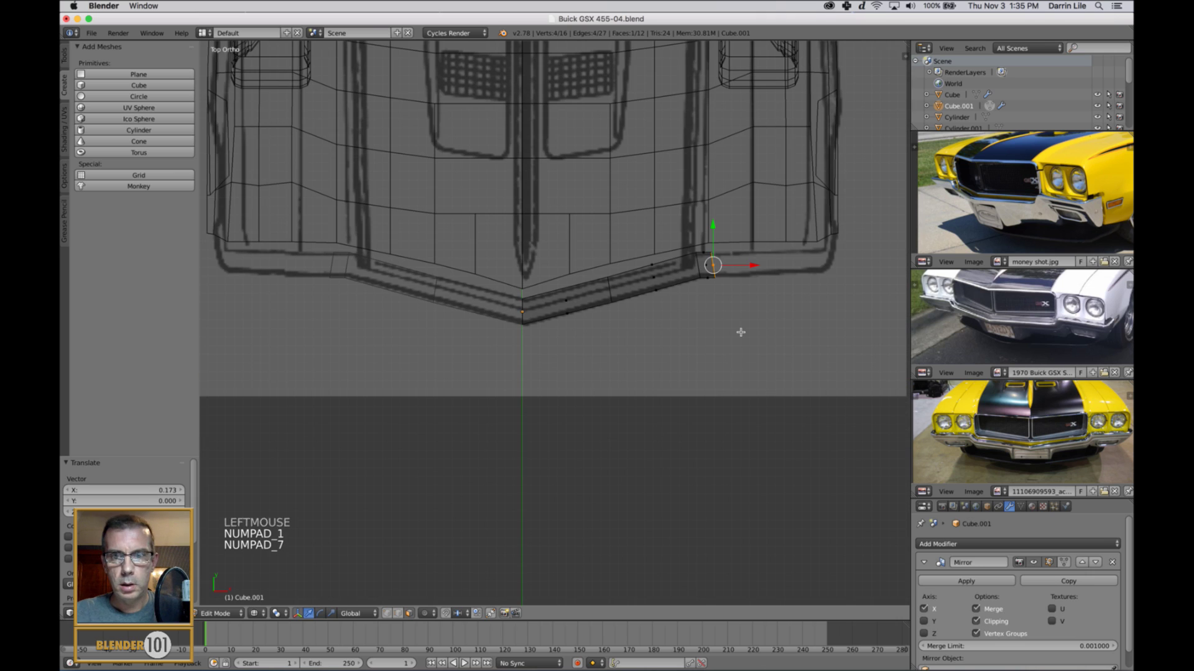
key(r)
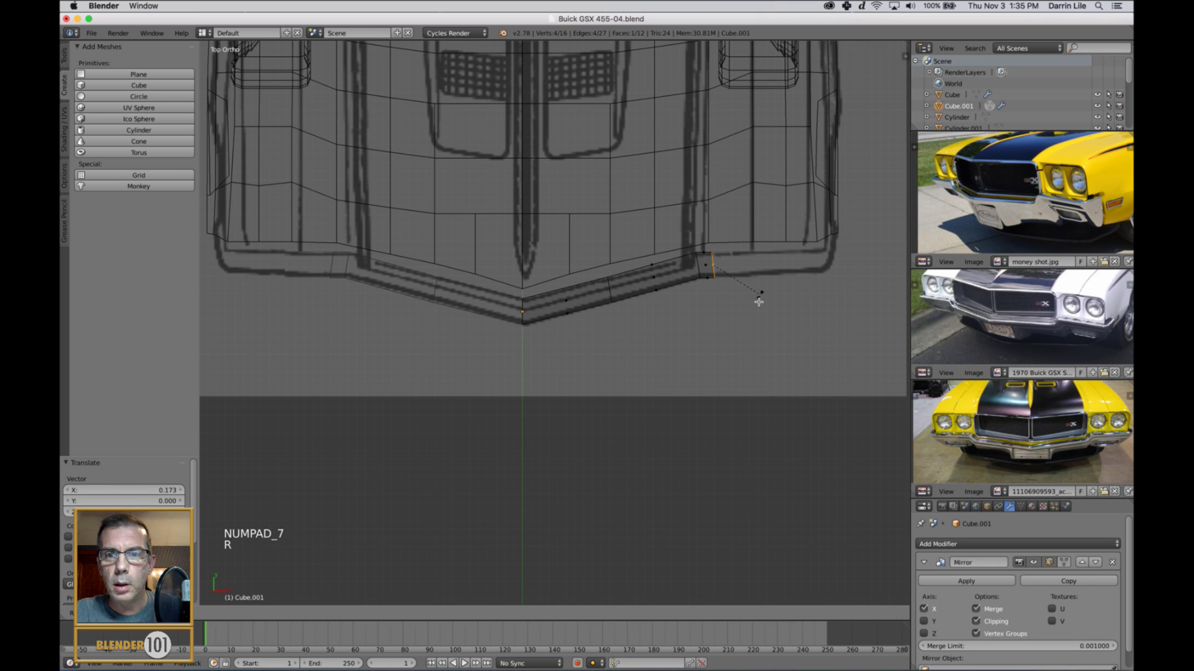
click(757, 302)
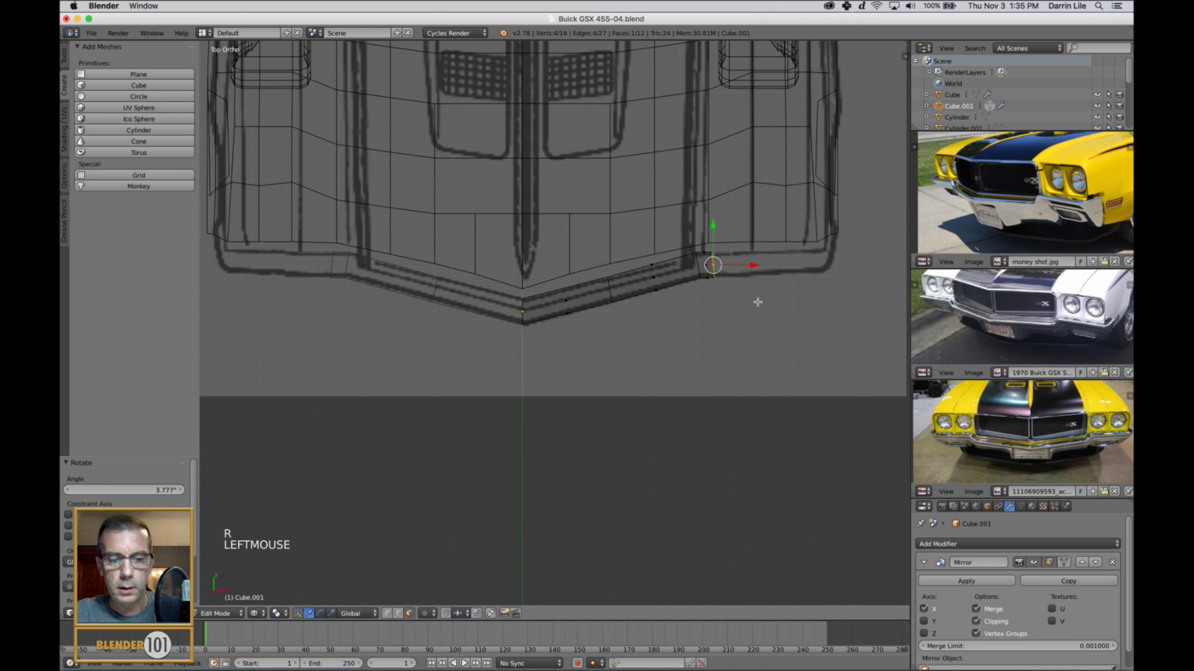
key(s)
key(s)
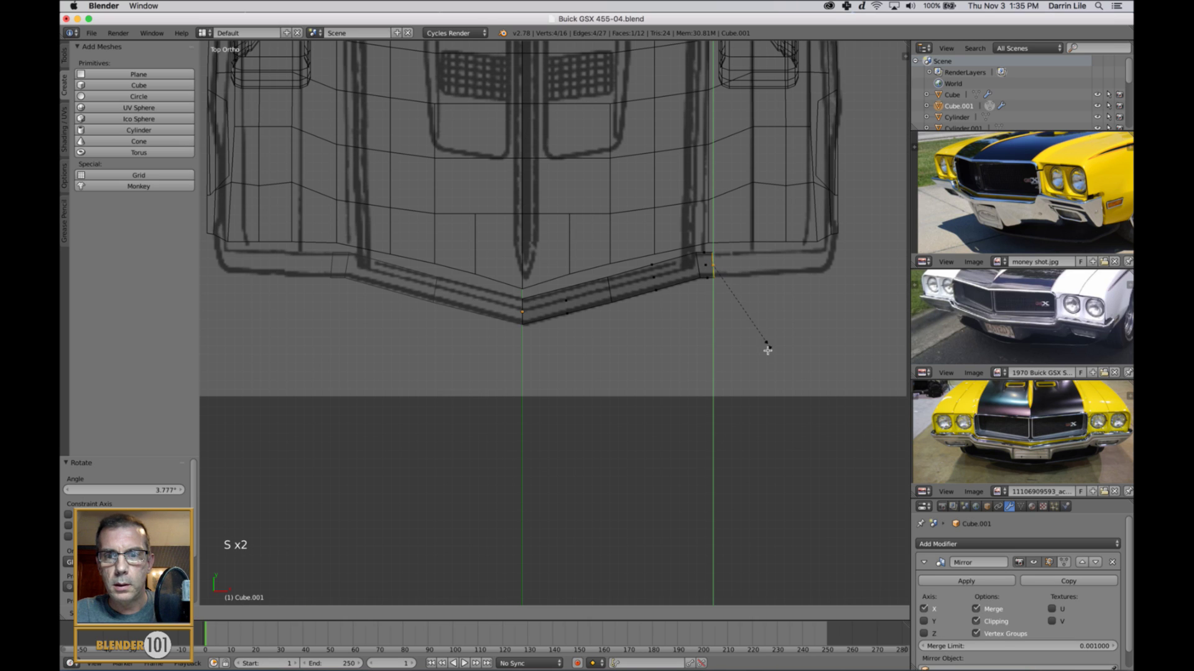
click(766, 331)
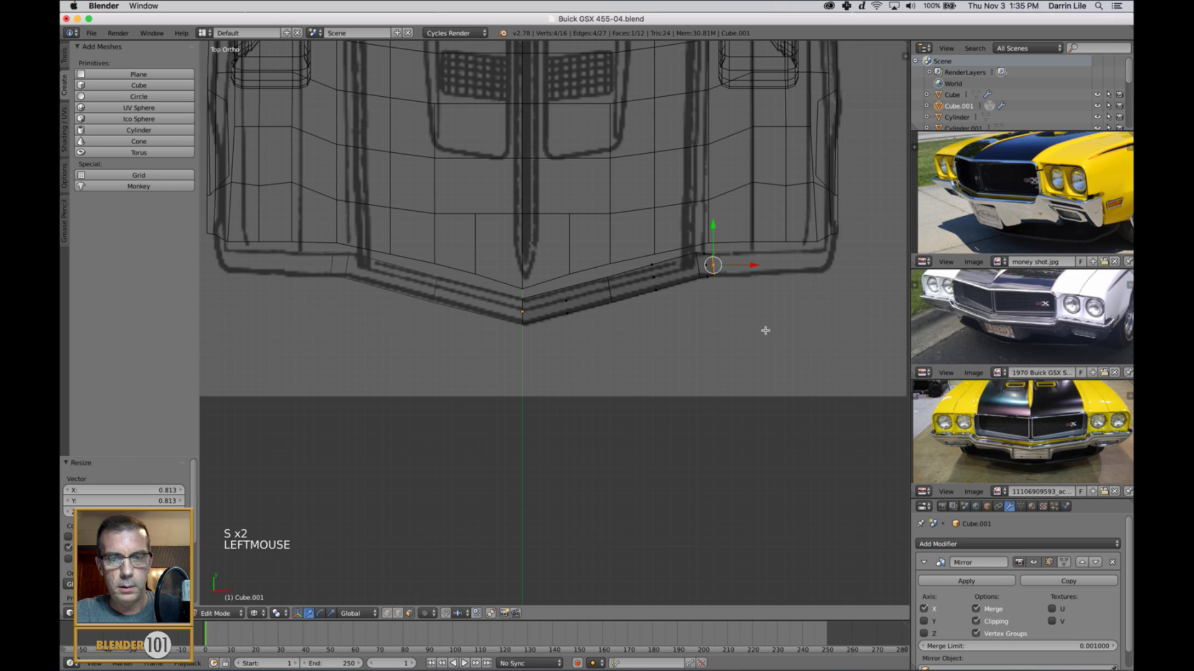
Step: Extrude the end face to the bumper's outer corner, shift it about 0.276 along X and -0.064 along Y, and check it in solid shading
key(e)
key(e)
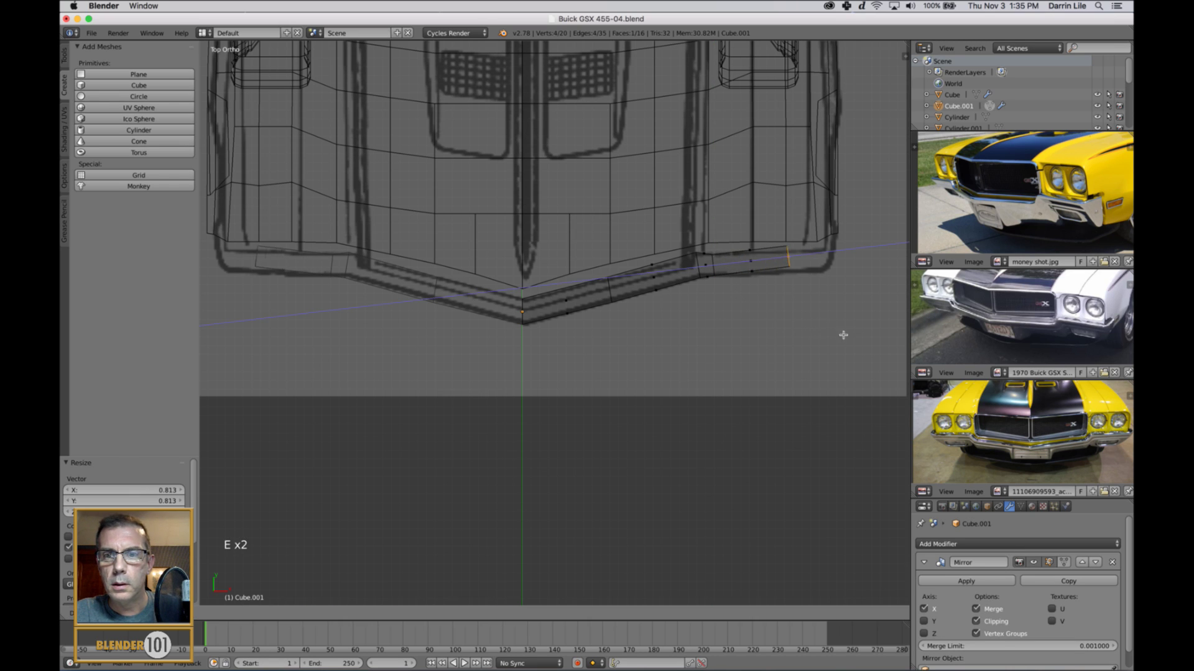
click(850, 336)
key(g)
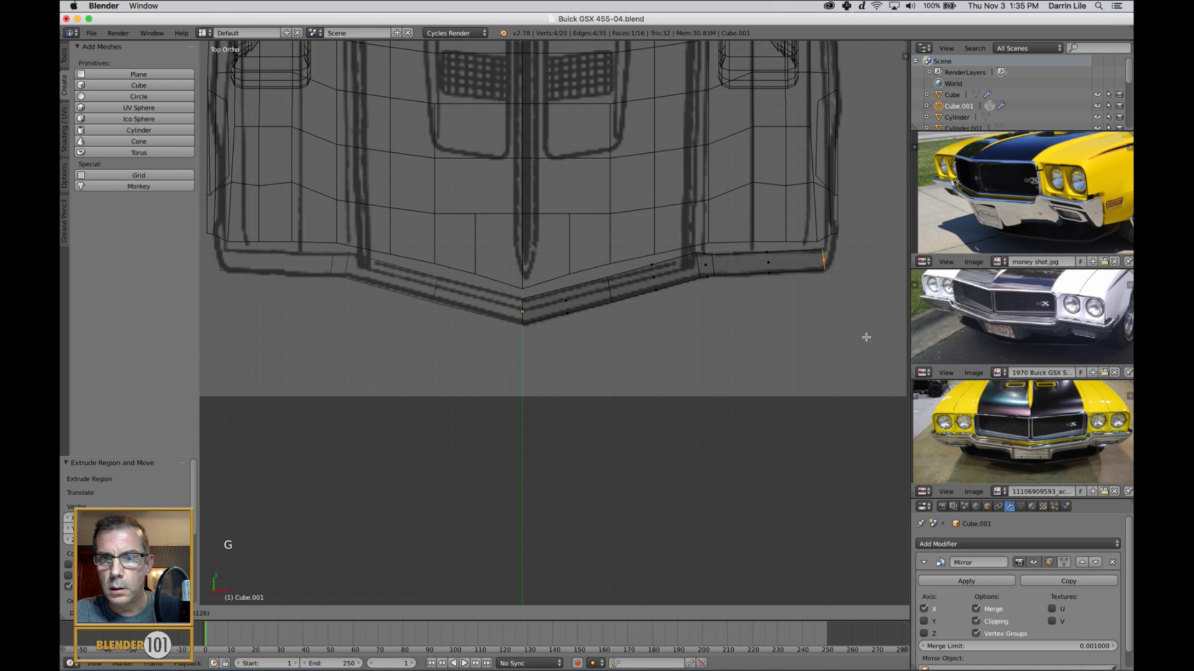
click(862, 338)
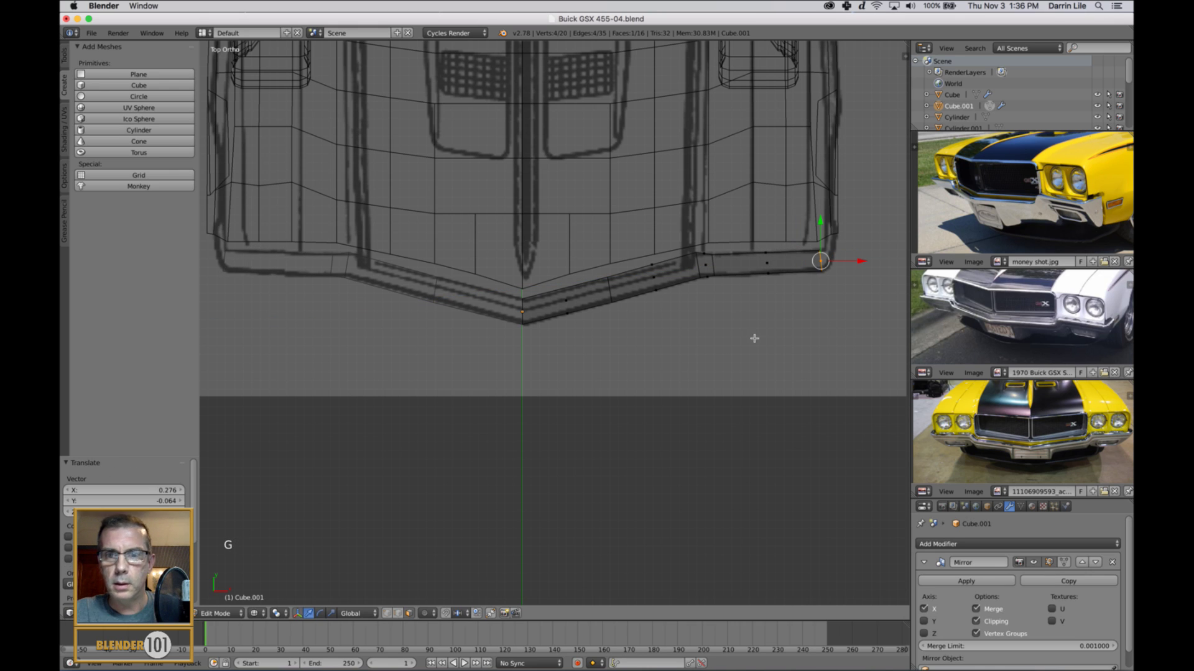
key(KP_1)
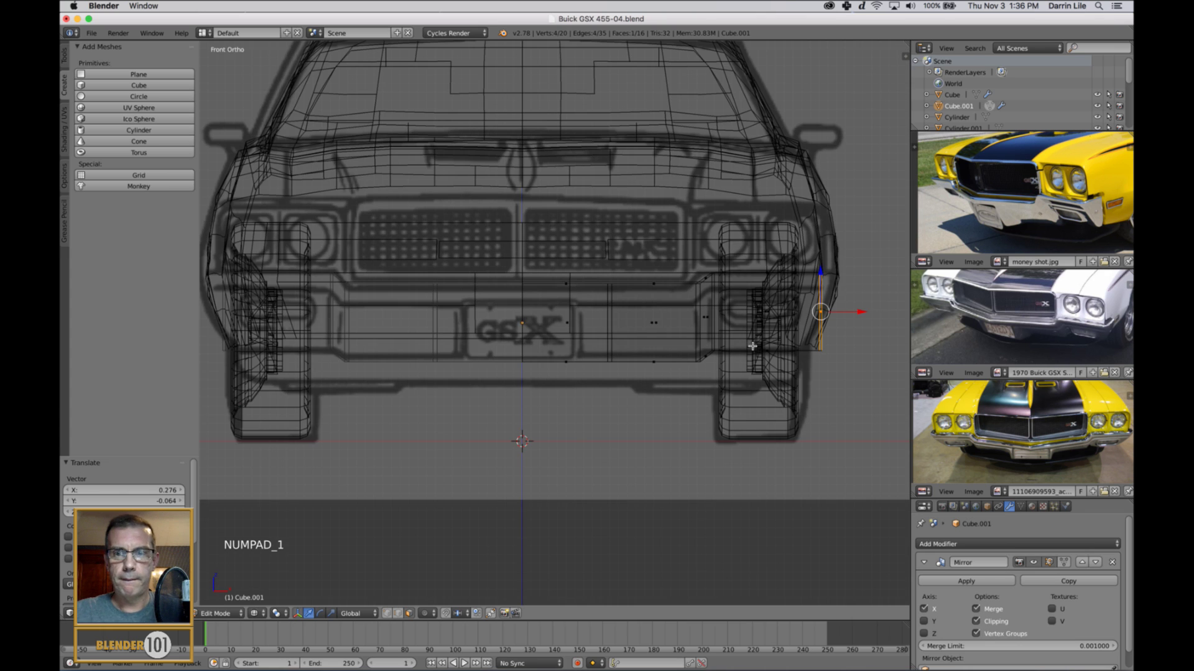
key(z)
middle_drag(796, 284, 716, 353)
scroll(786, 349, down, 2)
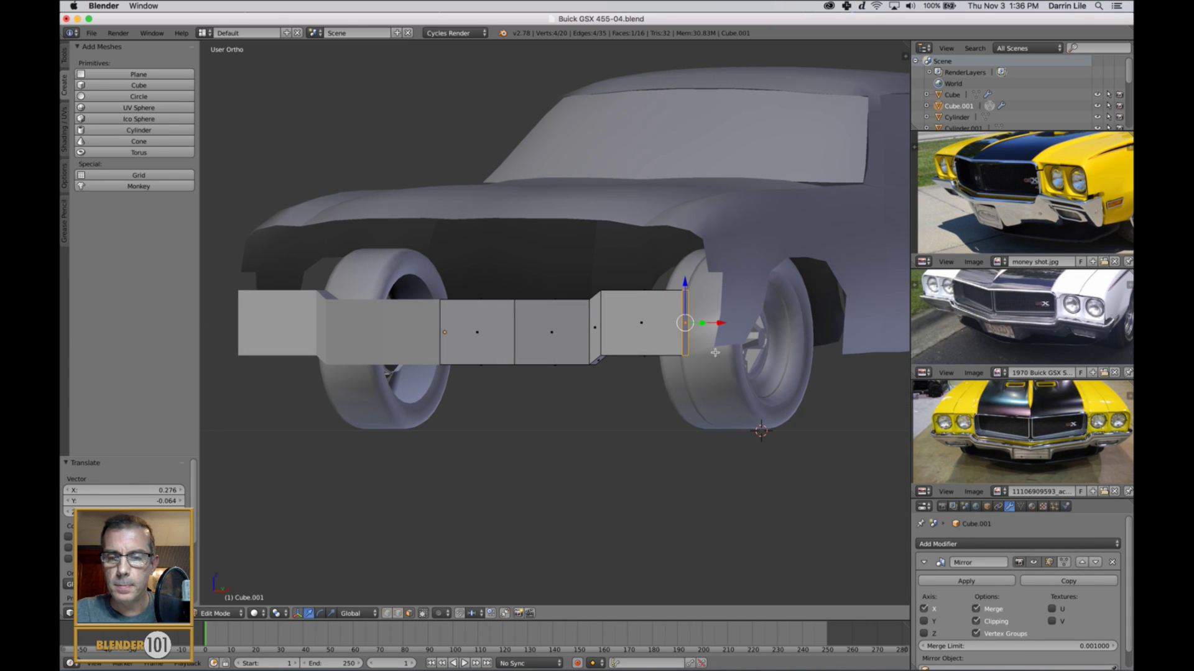
Step: In Object Mode, raise the whole bumper and move it about 0.225 along Y to match the wireframe side blueprint
key(KP_3)
key(z)
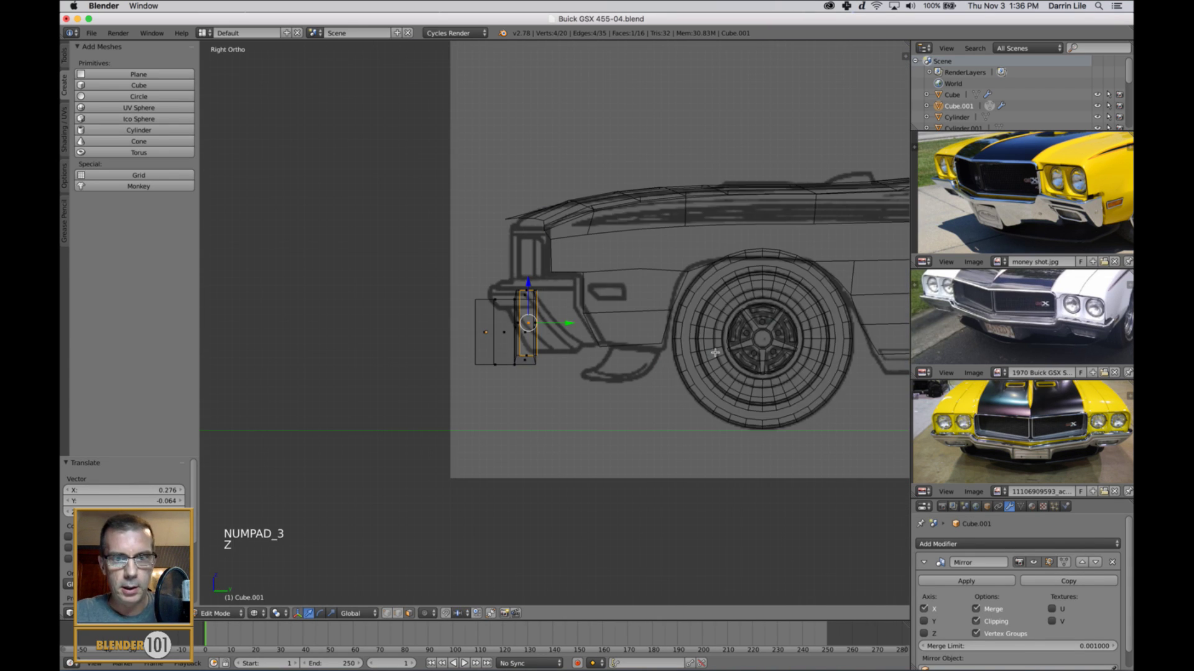
shift+middle_drag(721, 352, 712, 359)
scroll(595, 380, up, 2)
shift+middle_drag(595, 380, 601, 369)
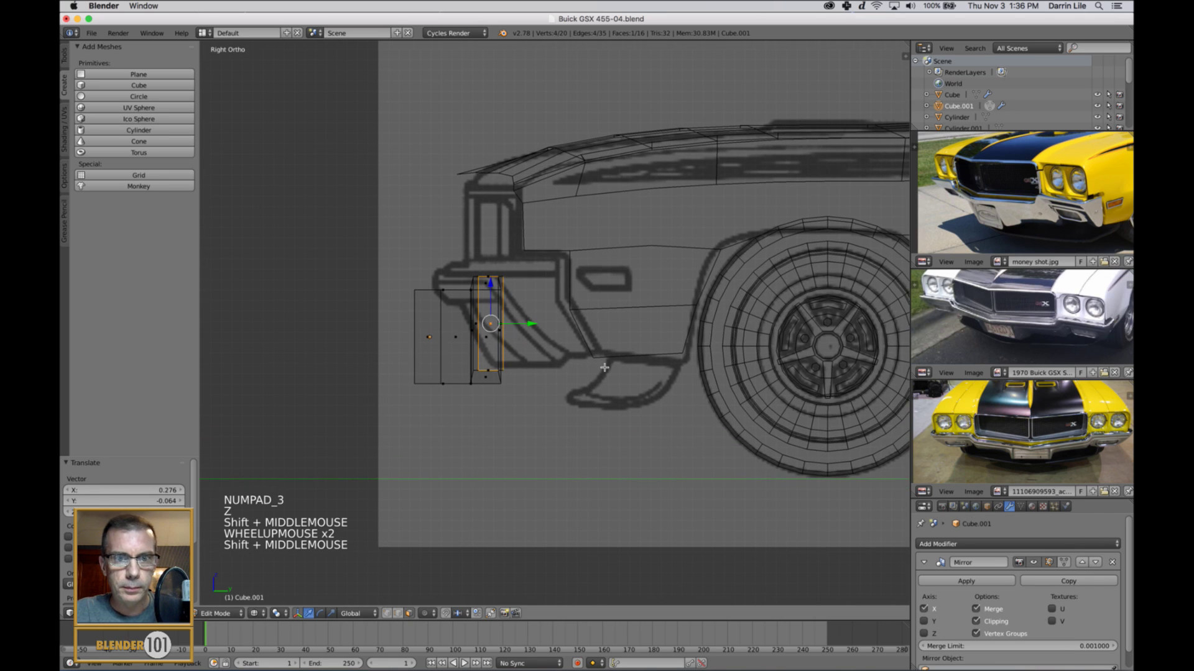
key(Tab)
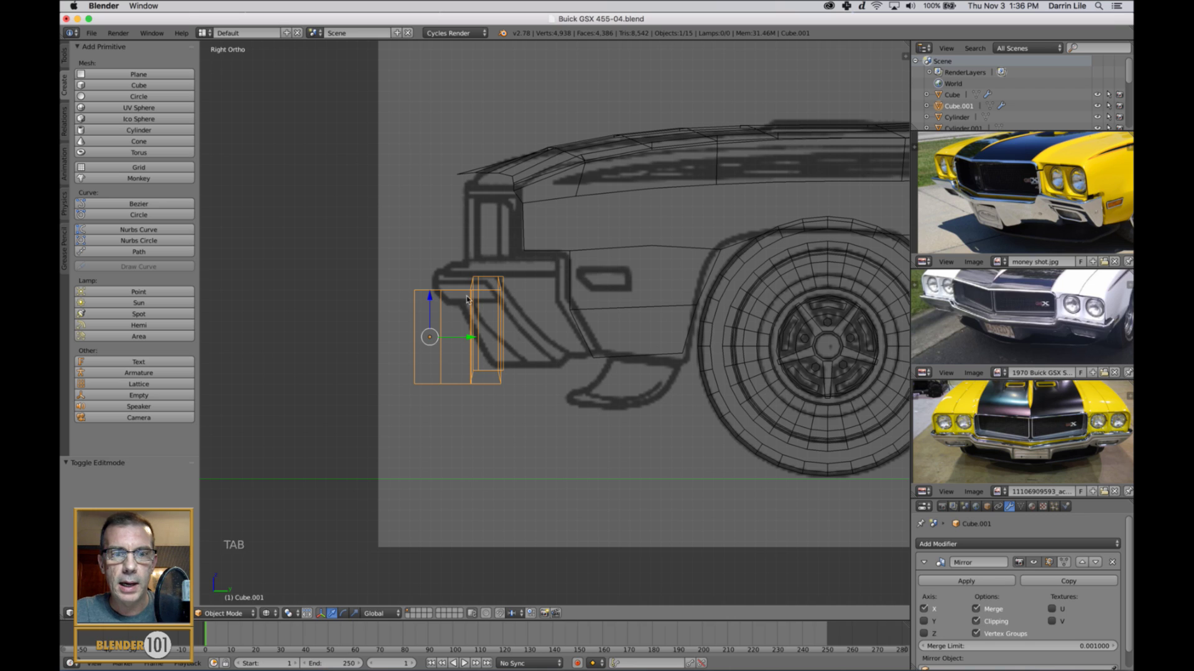
drag(430, 299, 438, 282)
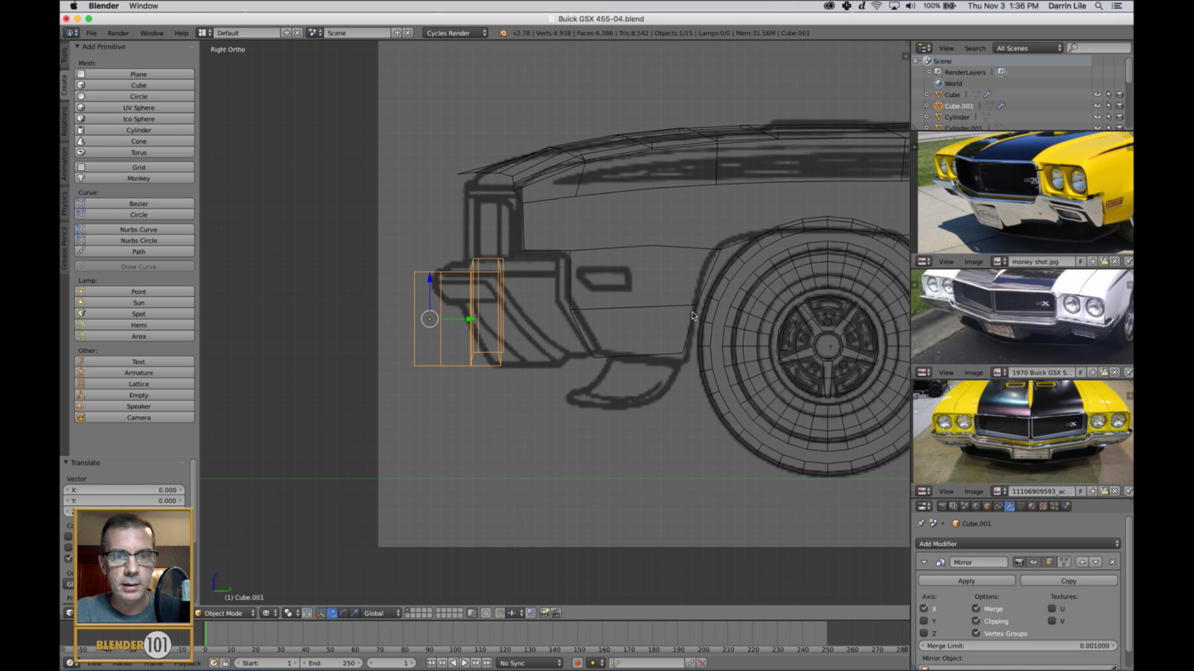
shift+middle_drag(693, 316, 688, 318)
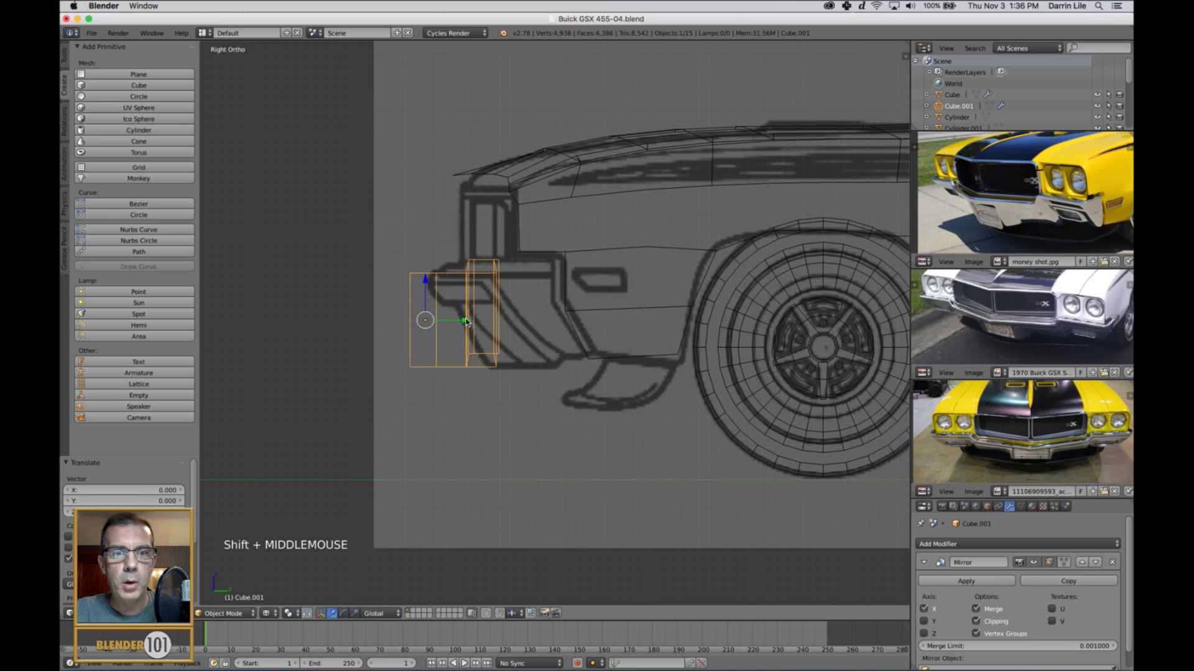
drag(467, 322, 490, 325)
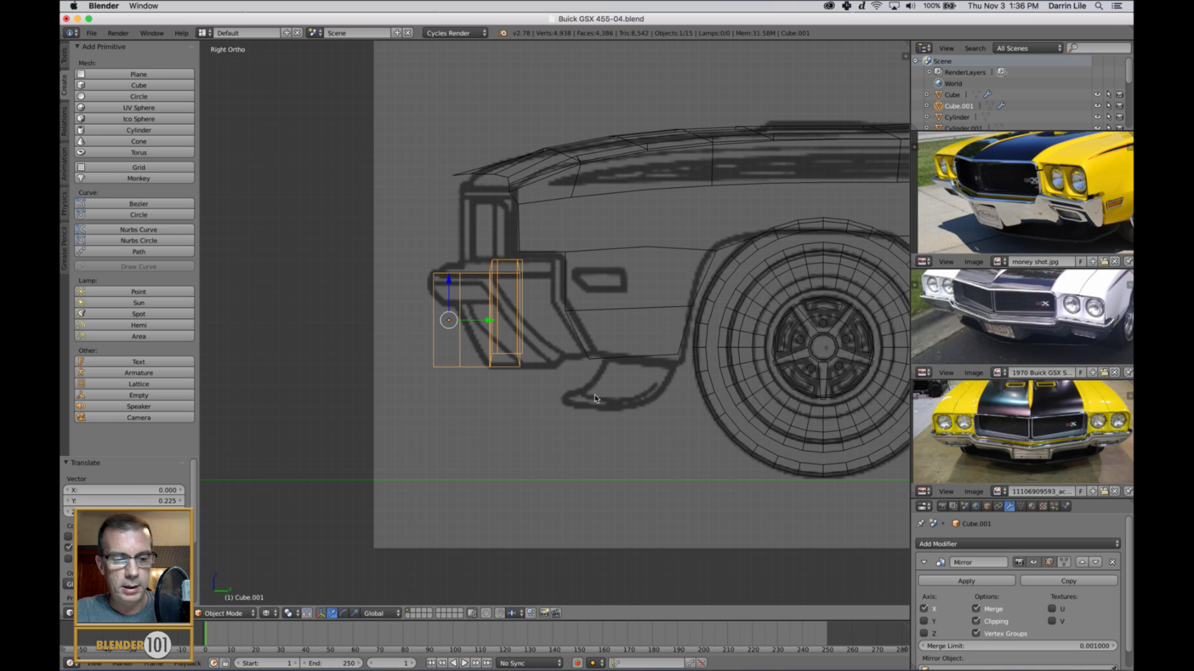
Step: In Edit Mode, move all lower bumper vertices rearward along Y to match the slanted side profile, and return to Object Mode
key(Tab)
key(a)
key(a)
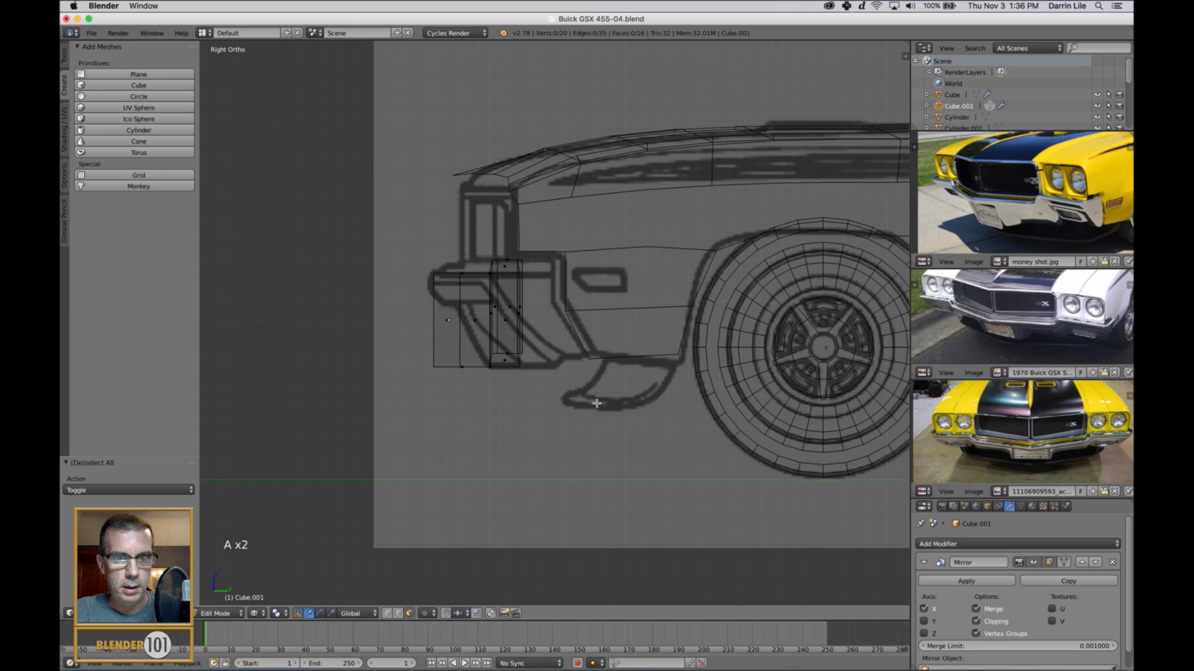
key(ctrl+Tab)
key(b)
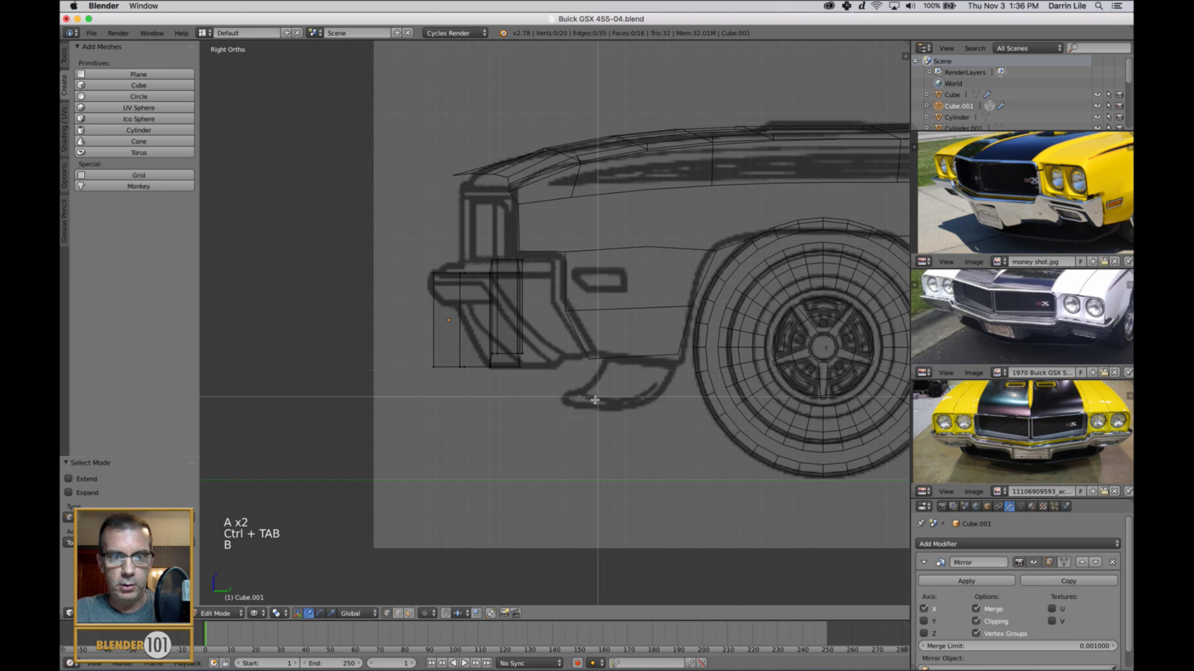
drag(382, 332, 588, 437)
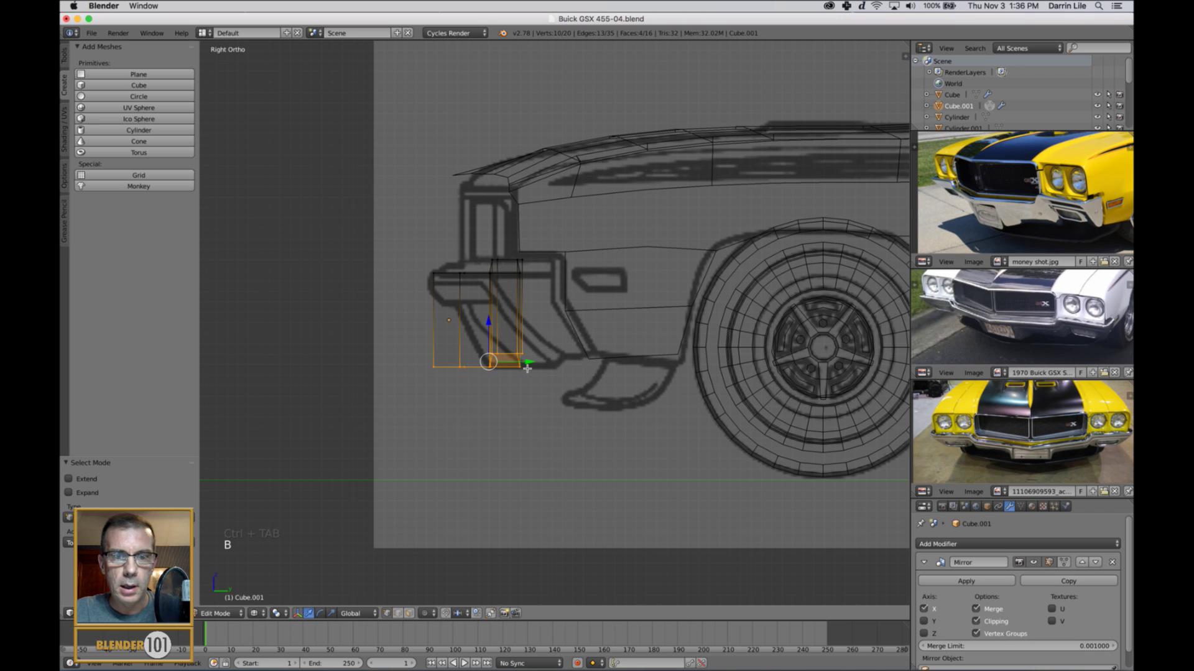
drag(527, 362, 584, 377)
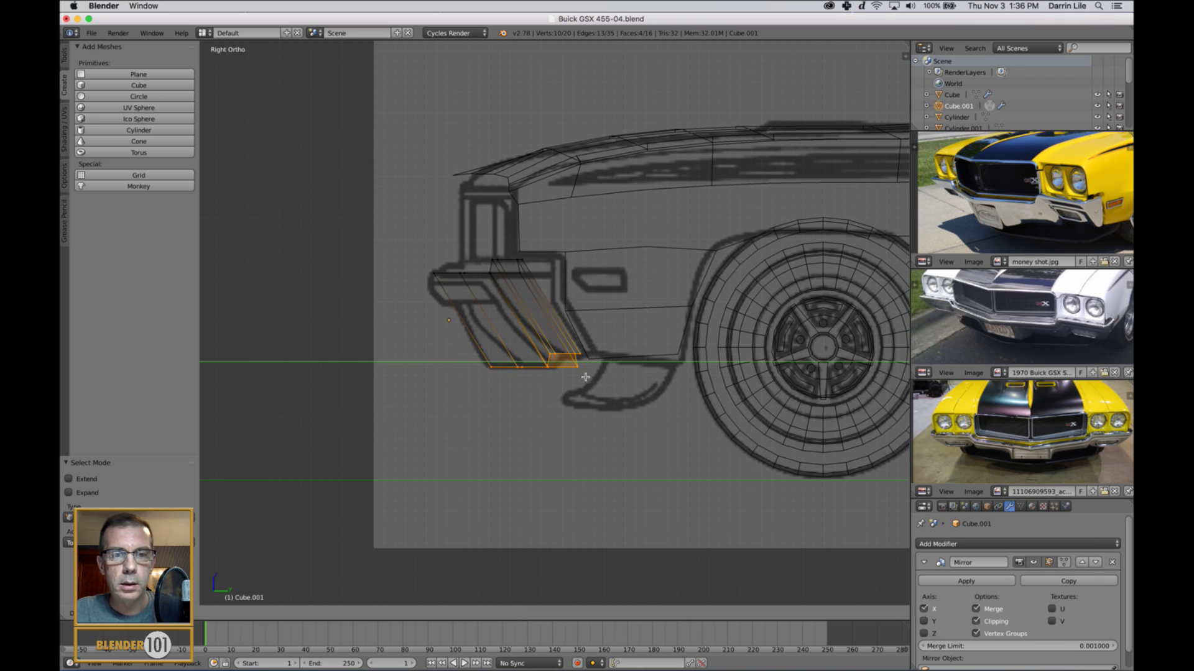
key(a)
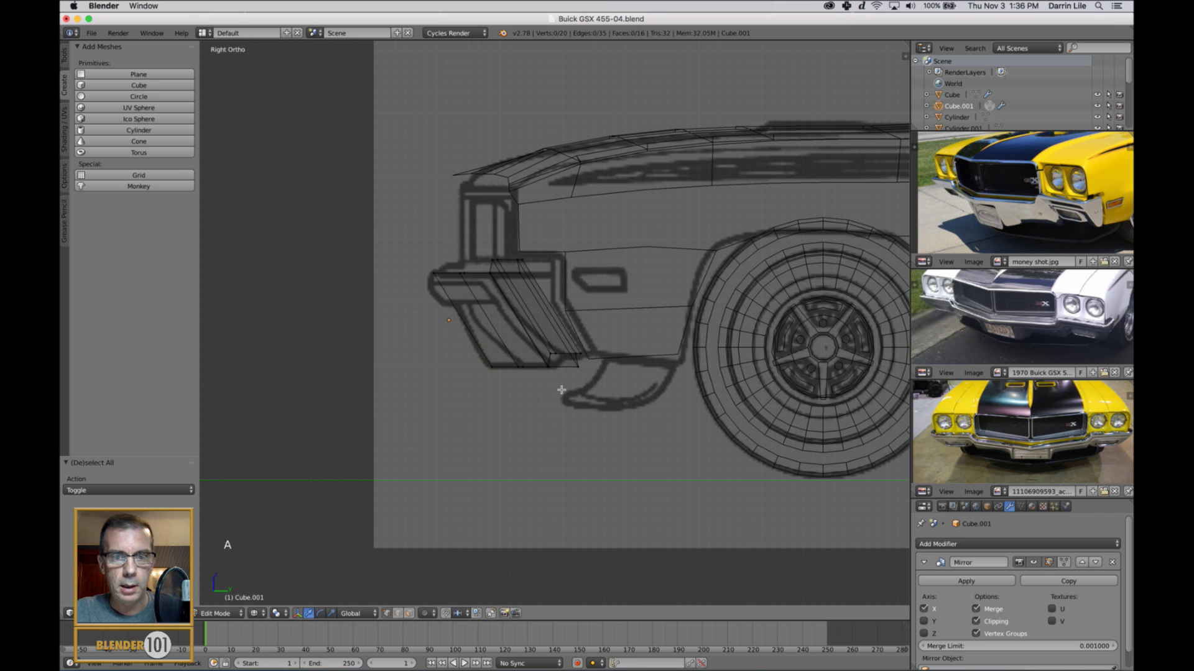
key(Tab)
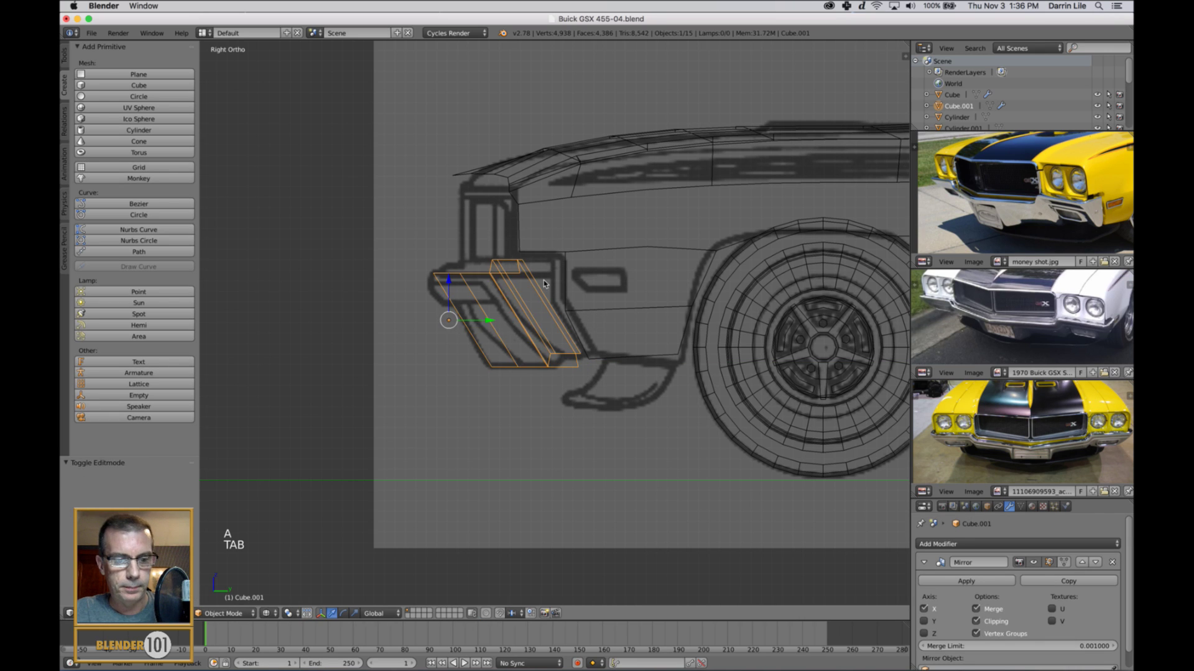
Step: In solid shading, select the bumper's outer end face in face select mode and compare the corner with the yellow car reference photo
key(z)
key(Tab)
key(ctrl+Tab)
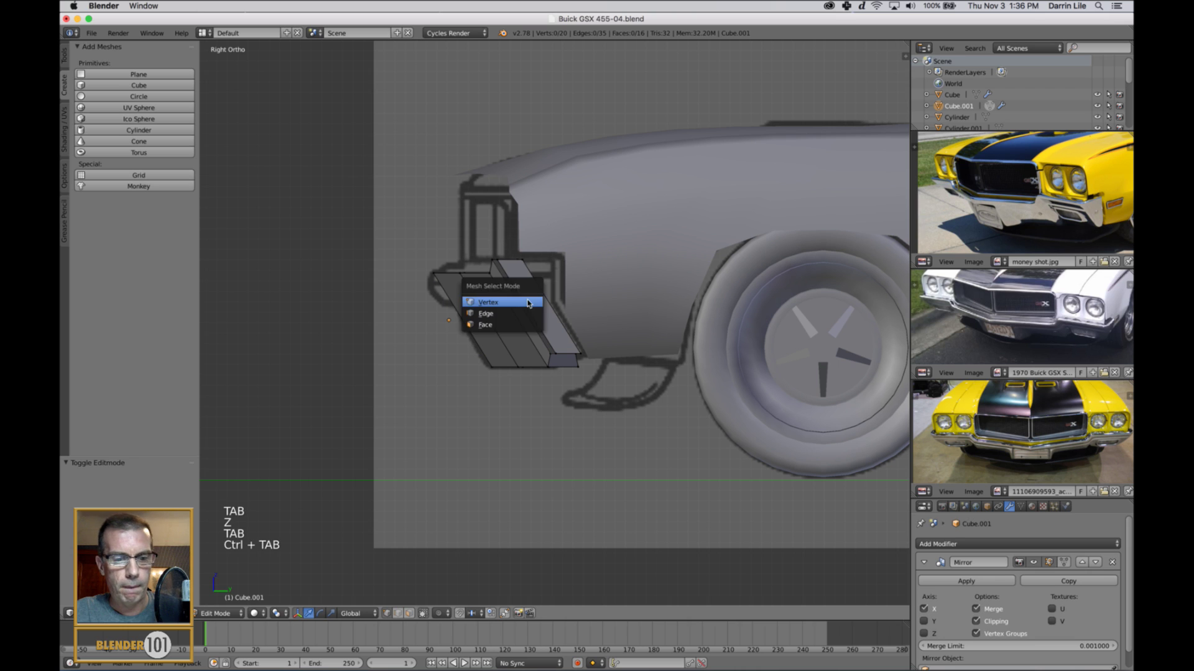
click(507, 322)
right_click(538, 308)
middle_drag(538, 308, 578, 384)
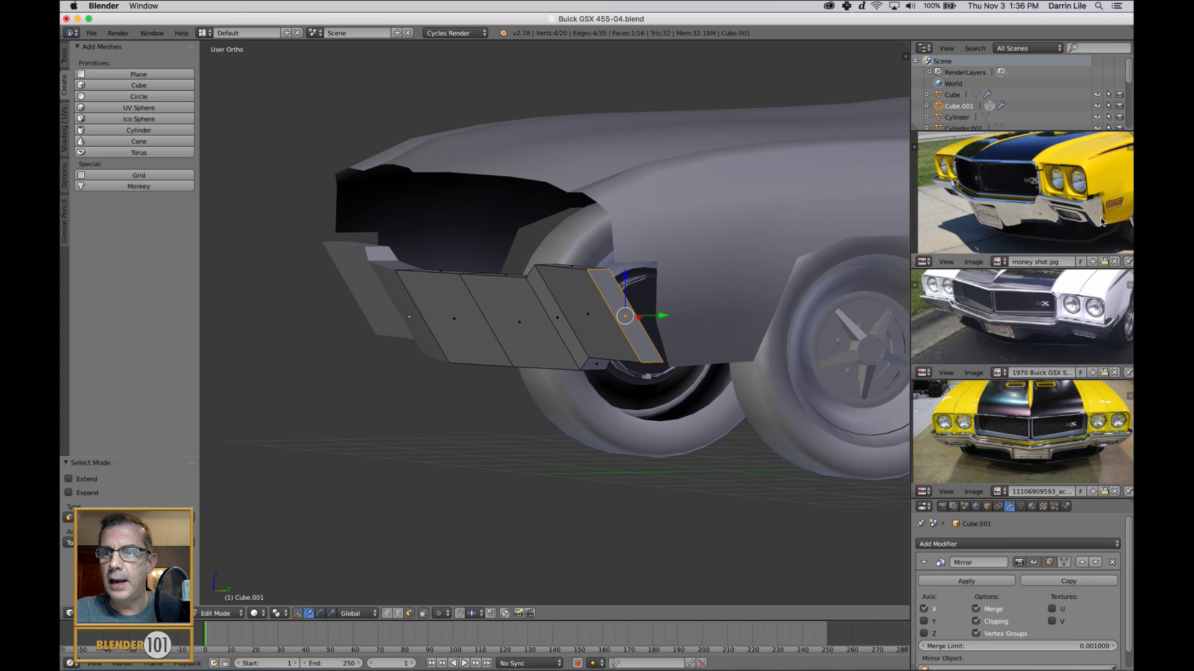
middle_drag(1092, 214, 1069, 213)
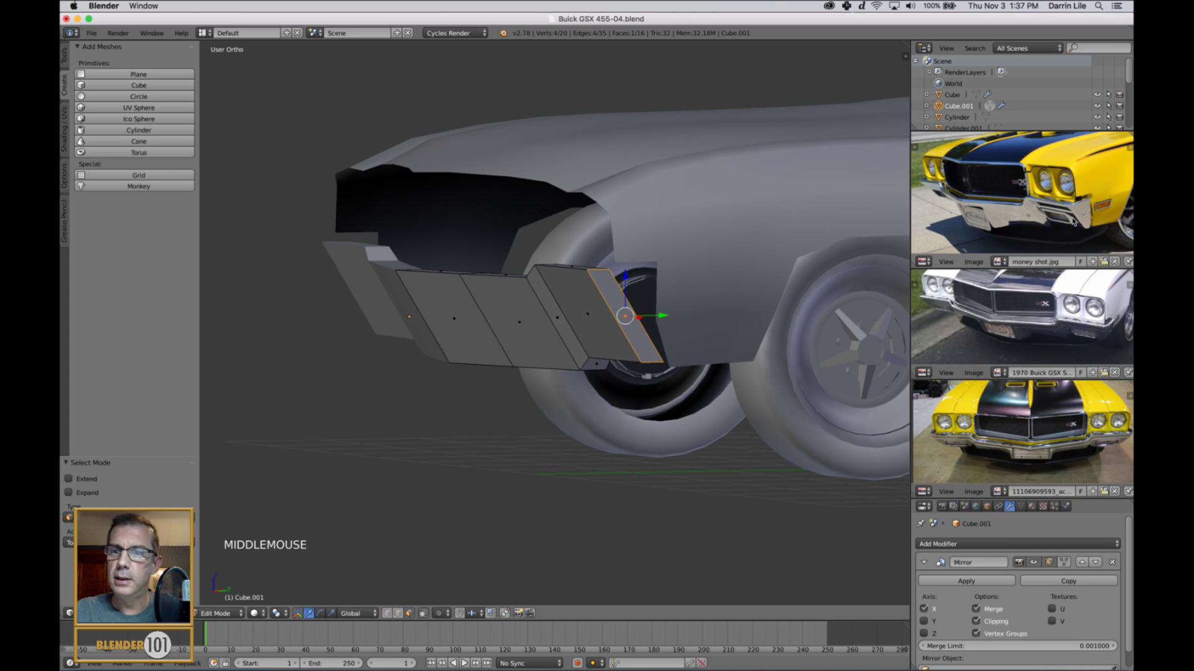
mouse_move(557, 334)
middle_down()
mouse_move(535, 324)
mouse_move(556, 337)
middle_up()
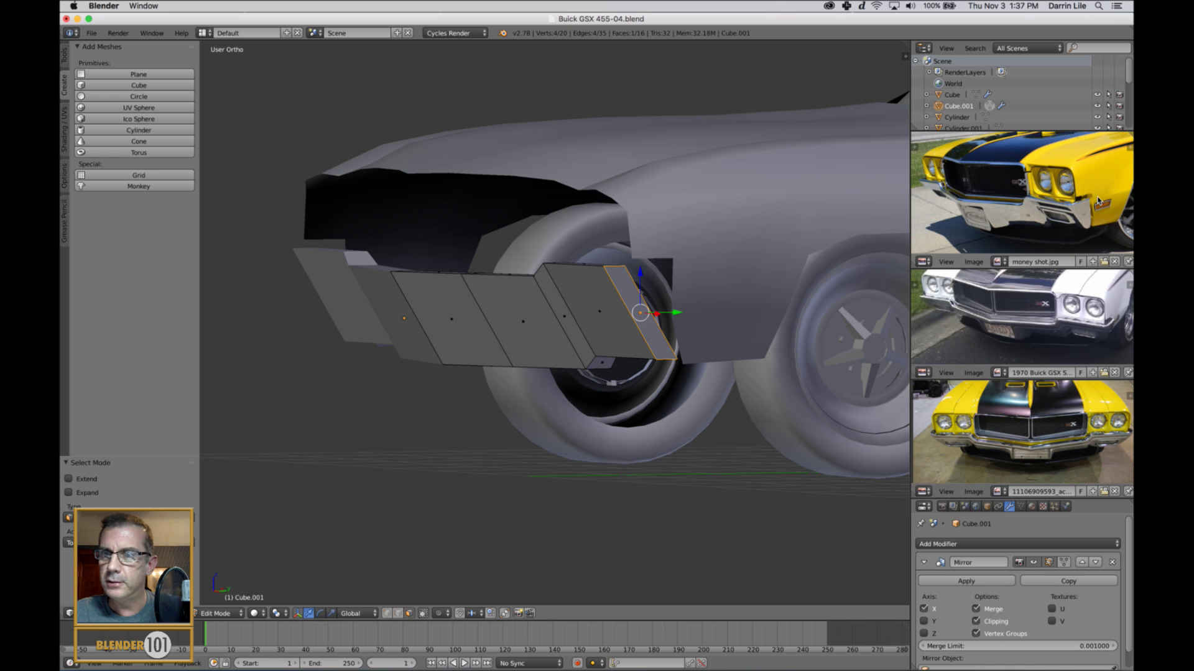
middle_drag(662, 329, 762, 426)
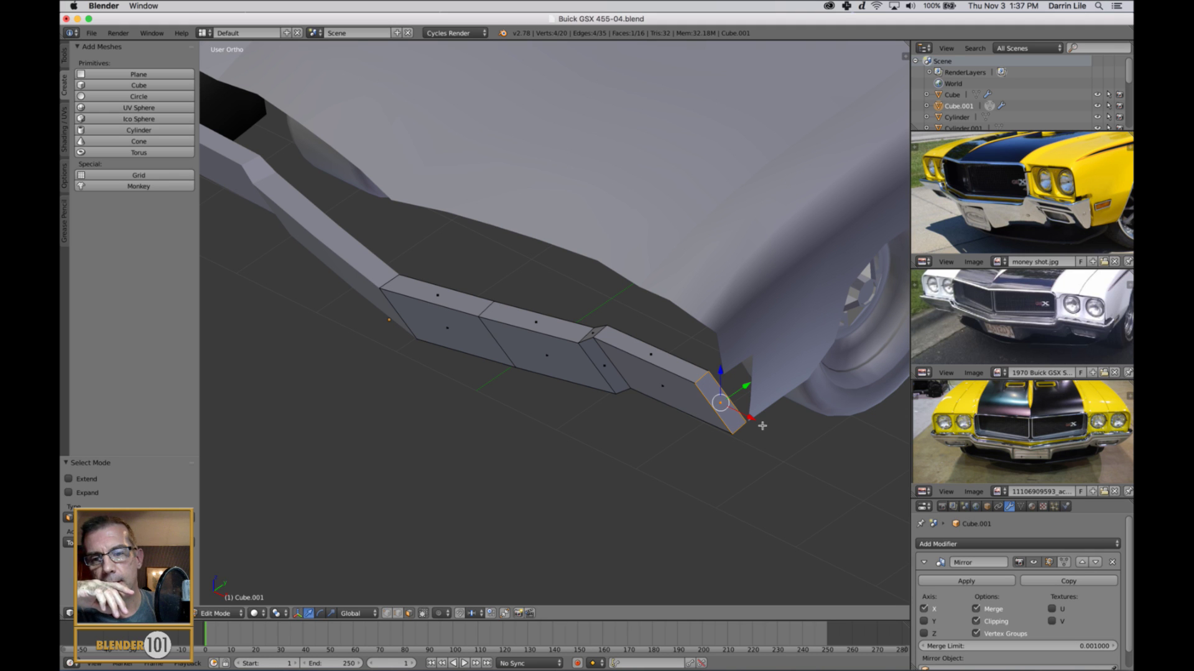
middle_drag(766, 438, 704, 420)
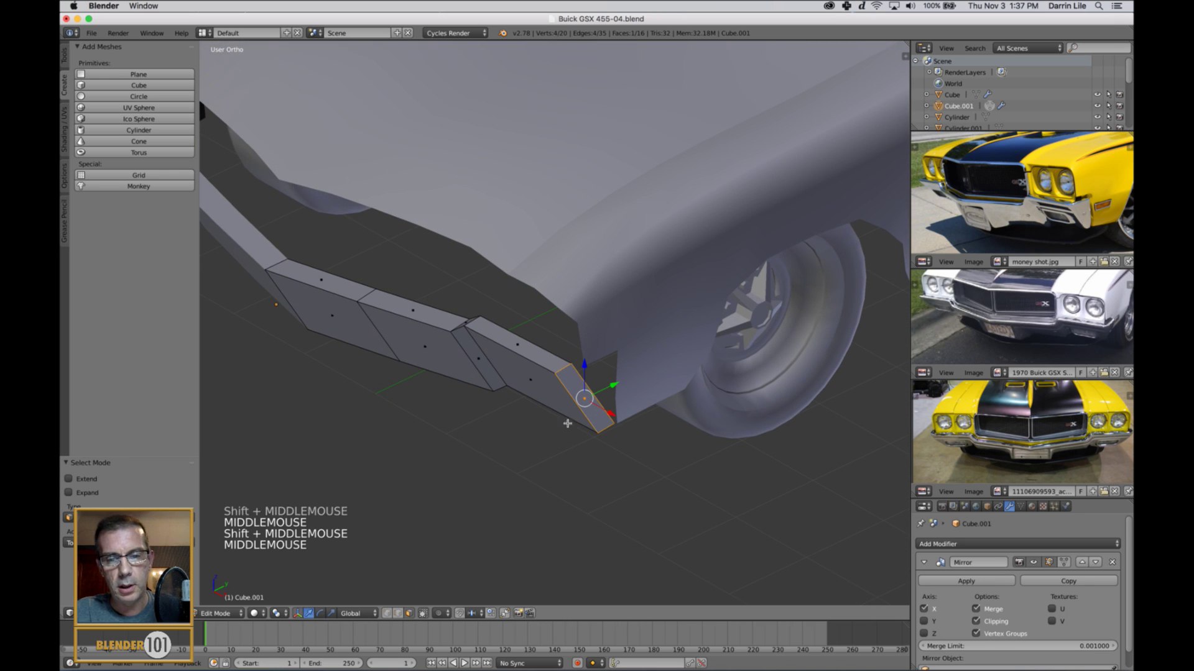
key(ctrl+alt+Down)
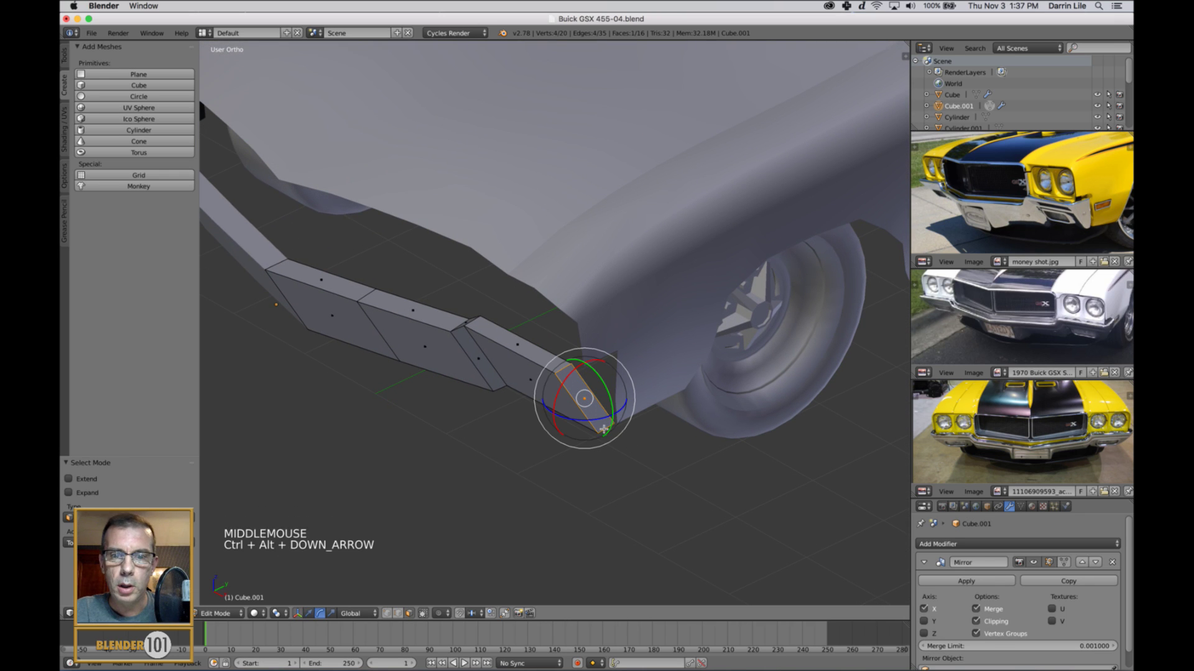
drag(597, 429, 589, 431)
key(super+z)
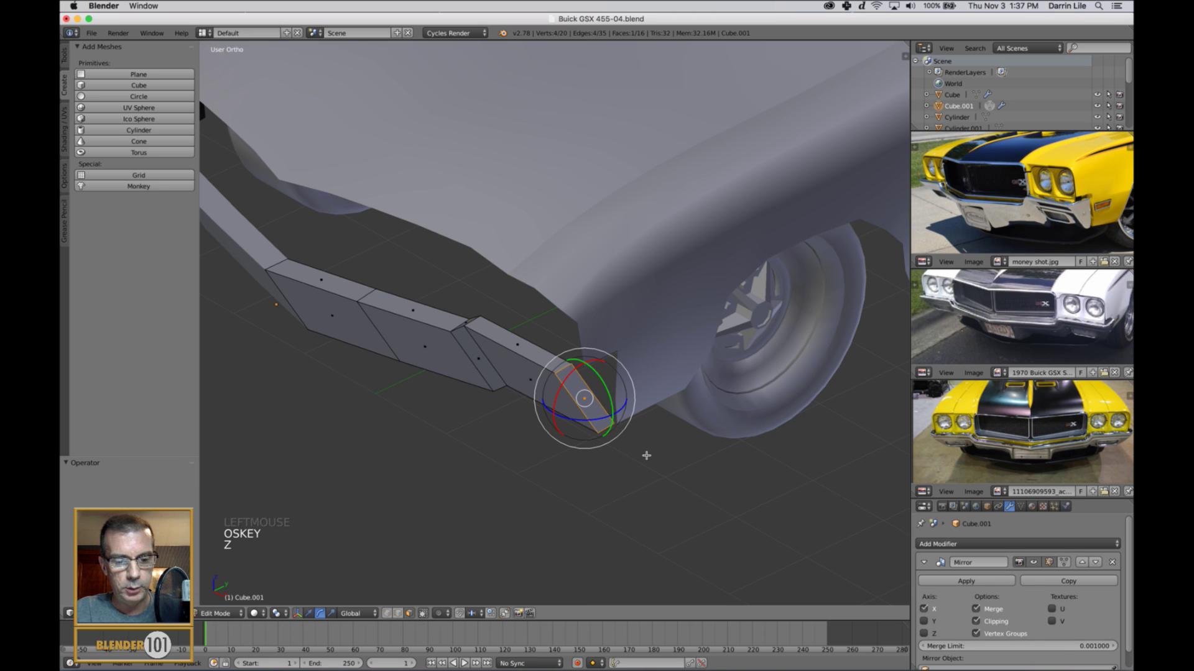
Step: Try the Local and Normal transform orientations on the bumper's outer end face, and return to Global
key(alt+space)
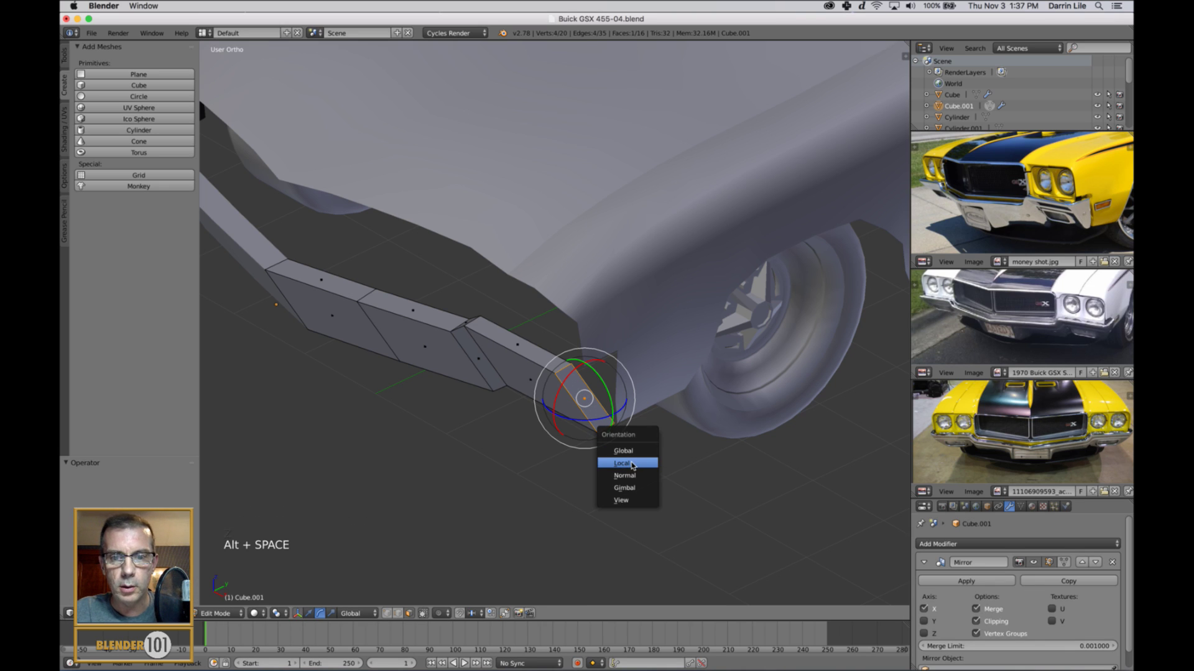
click(632, 465)
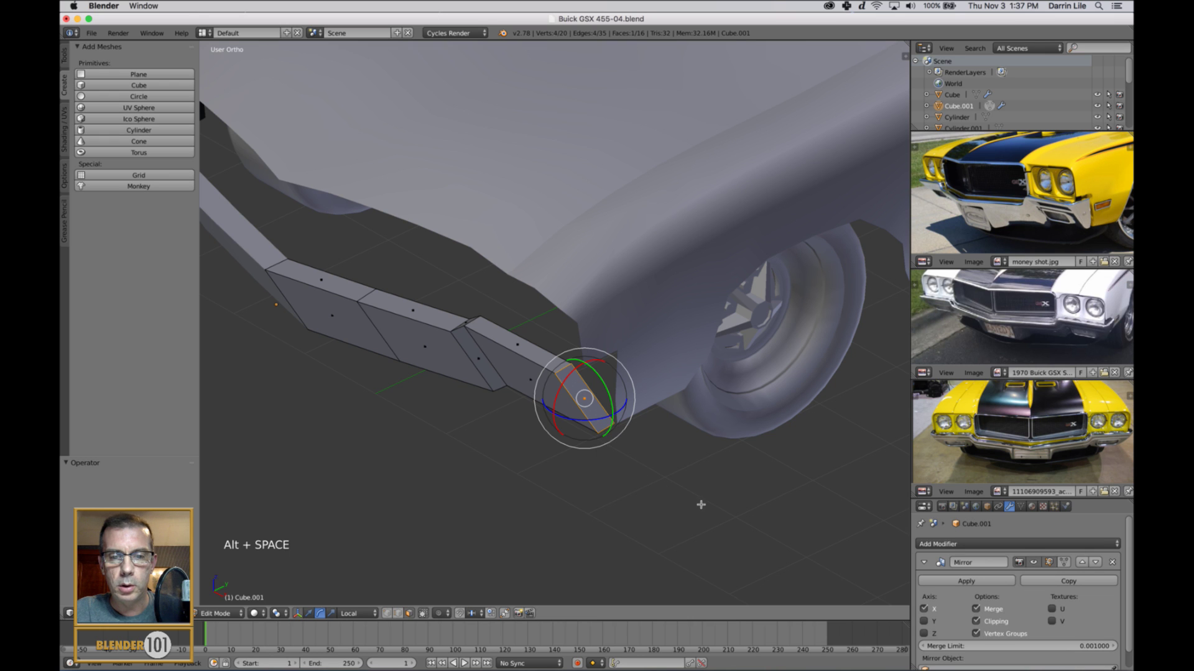
middle_drag(701, 505, 681, 486)
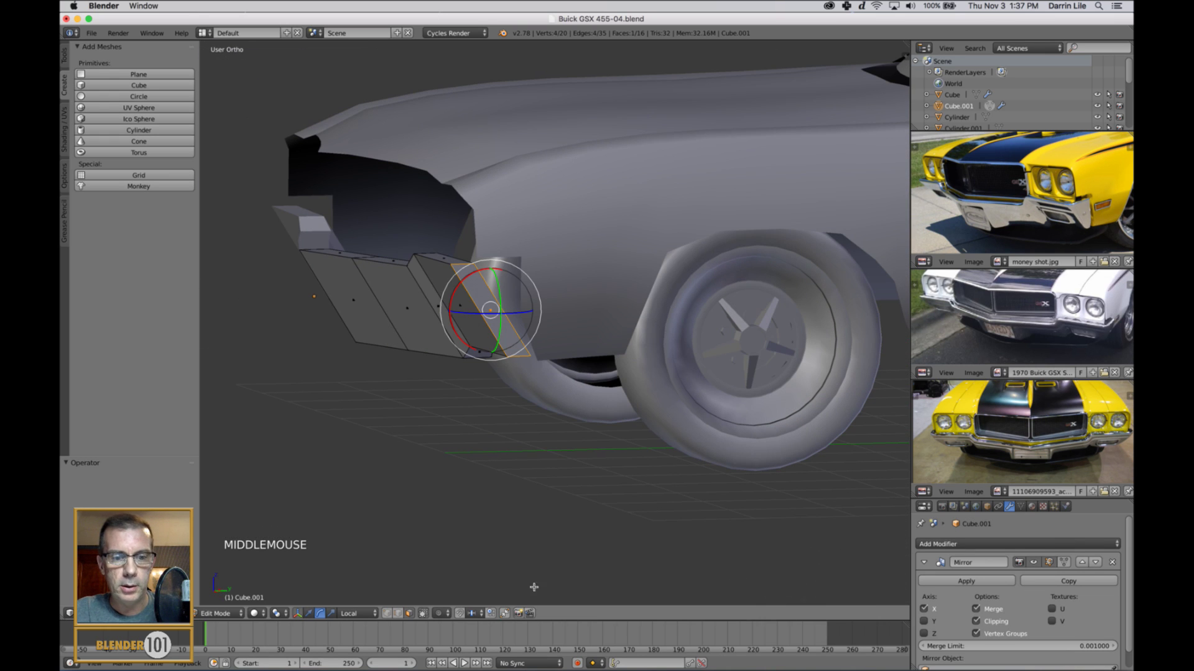
key(alt+space)
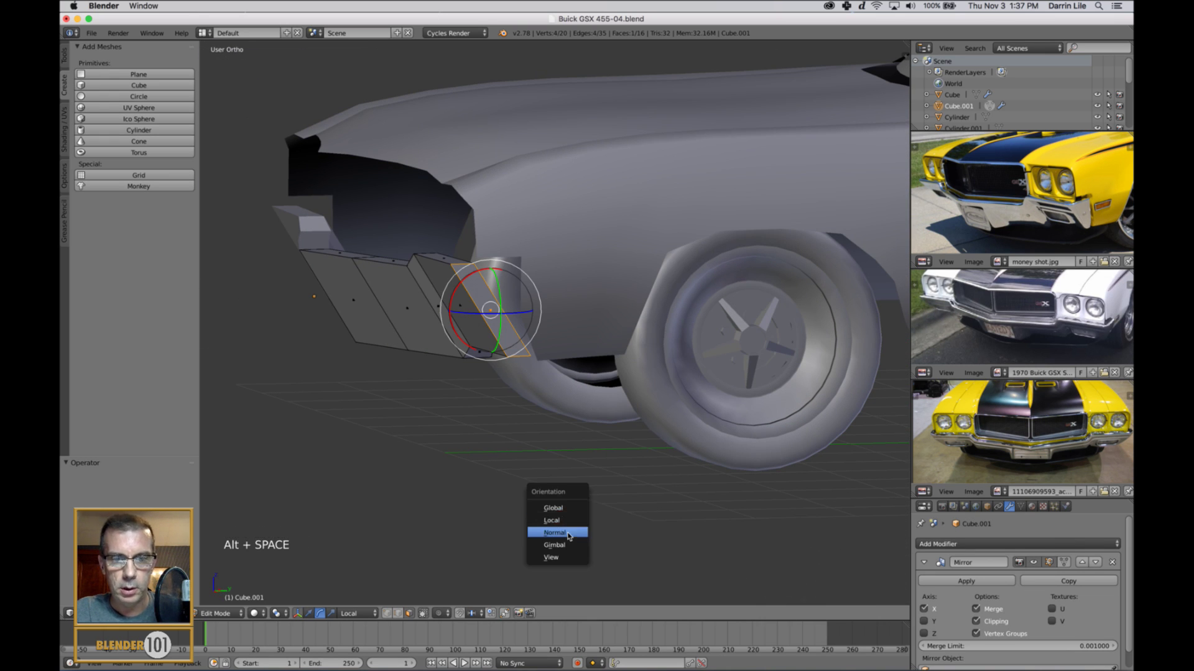
click(568, 533)
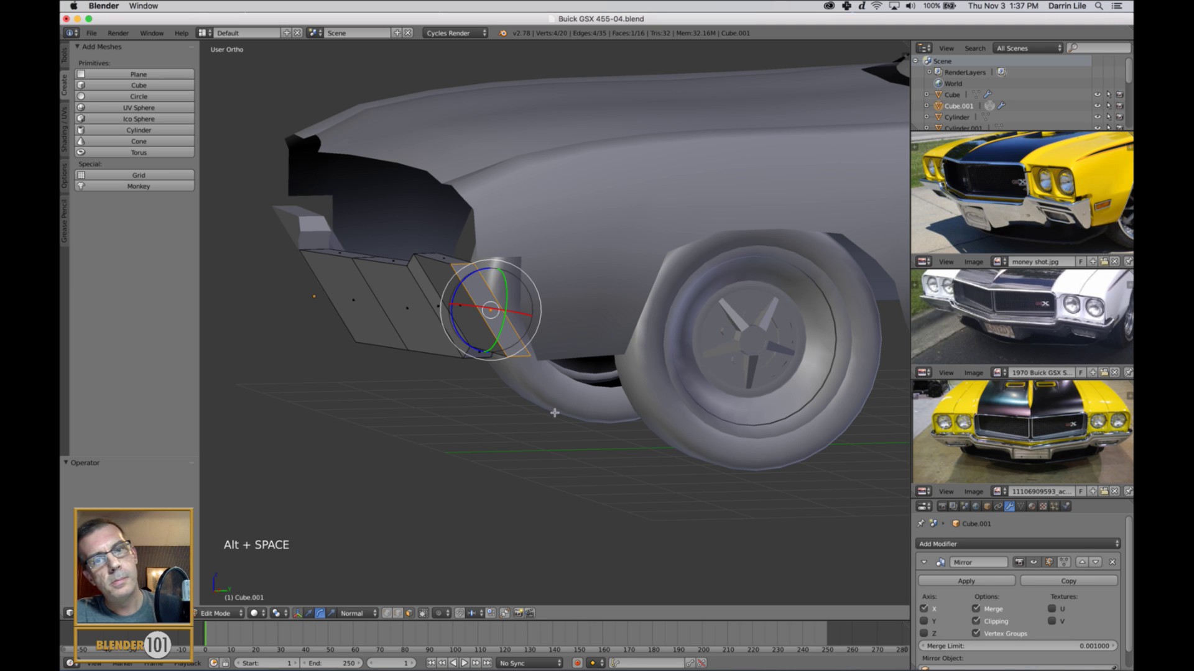
middle_drag(562, 375, 563, 384)
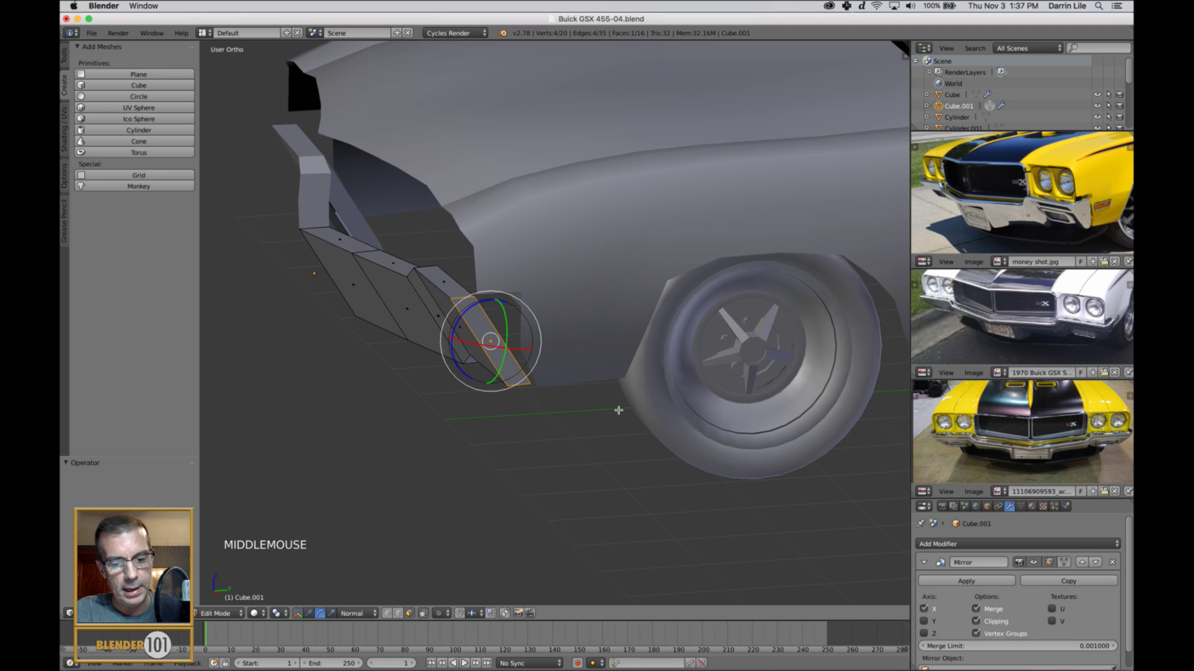
key(alt+space)
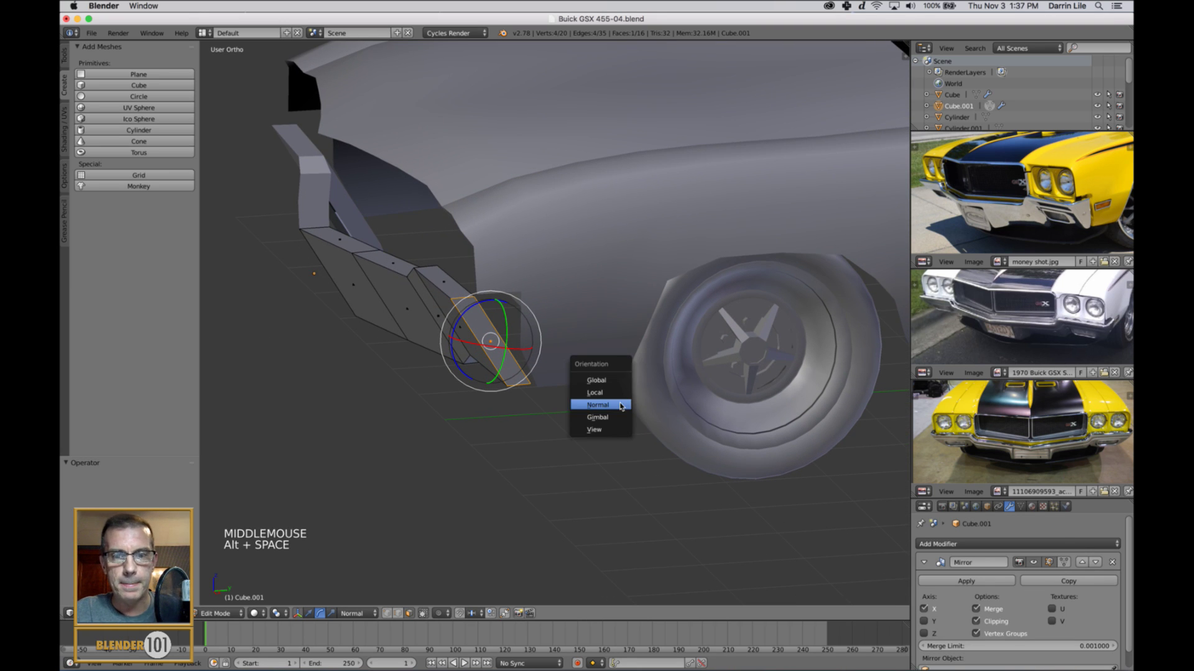
click(596, 380)
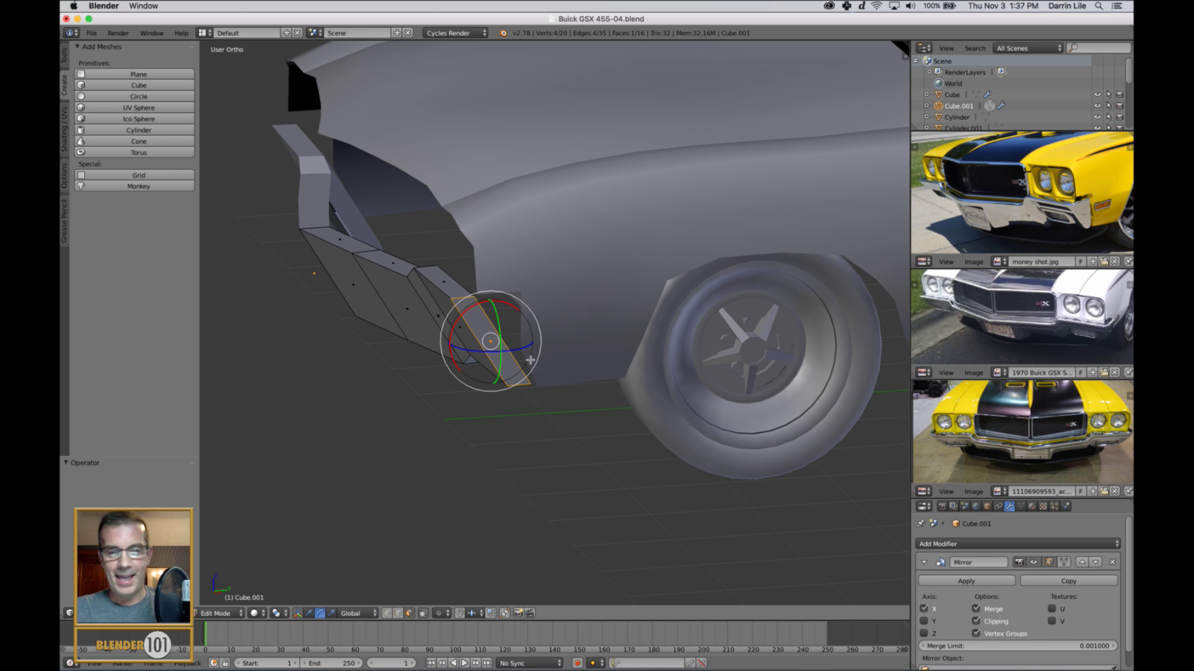
Step: Add a single loop cut across the bumper's outermost section, close to its outer end
middle_drag(515, 348, 574, 347)
key(ctrl+r)
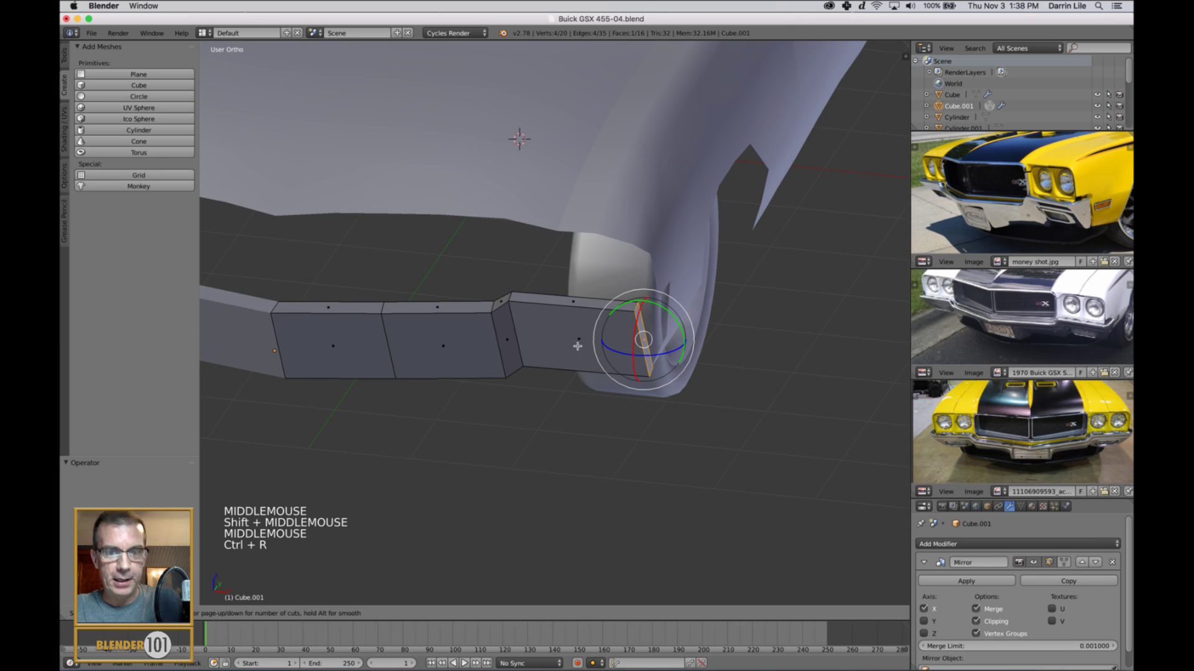
click(624, 319)
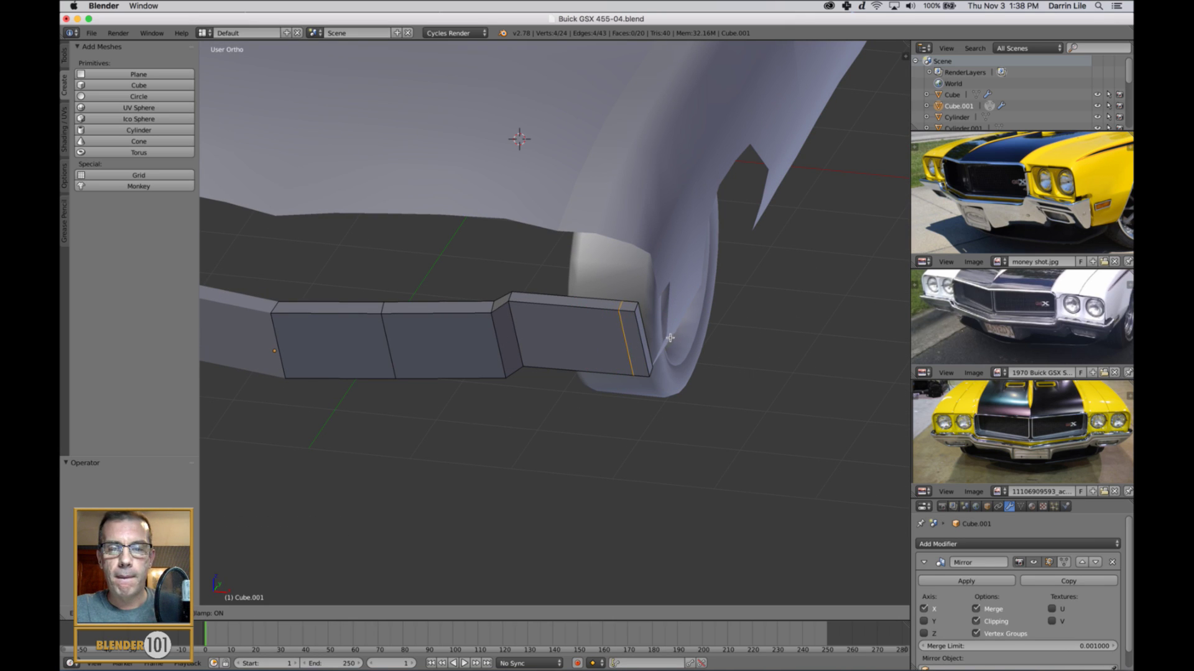
click(669, 338)
Step: In face select mode, select the bumper's outer end face and move it about 0.121 outward along X with the translate manipulator
middle_drag(670, 338, 658, 368)
key(ctrl+Tab)
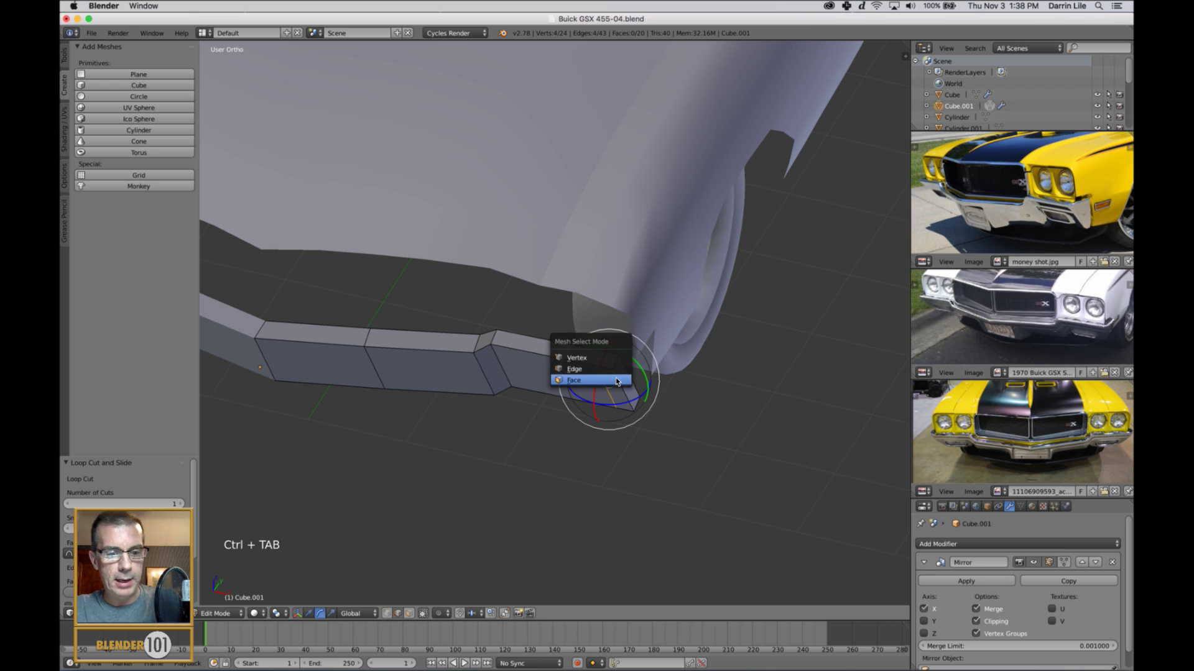
click(606, 389)
right_click(628, 382)
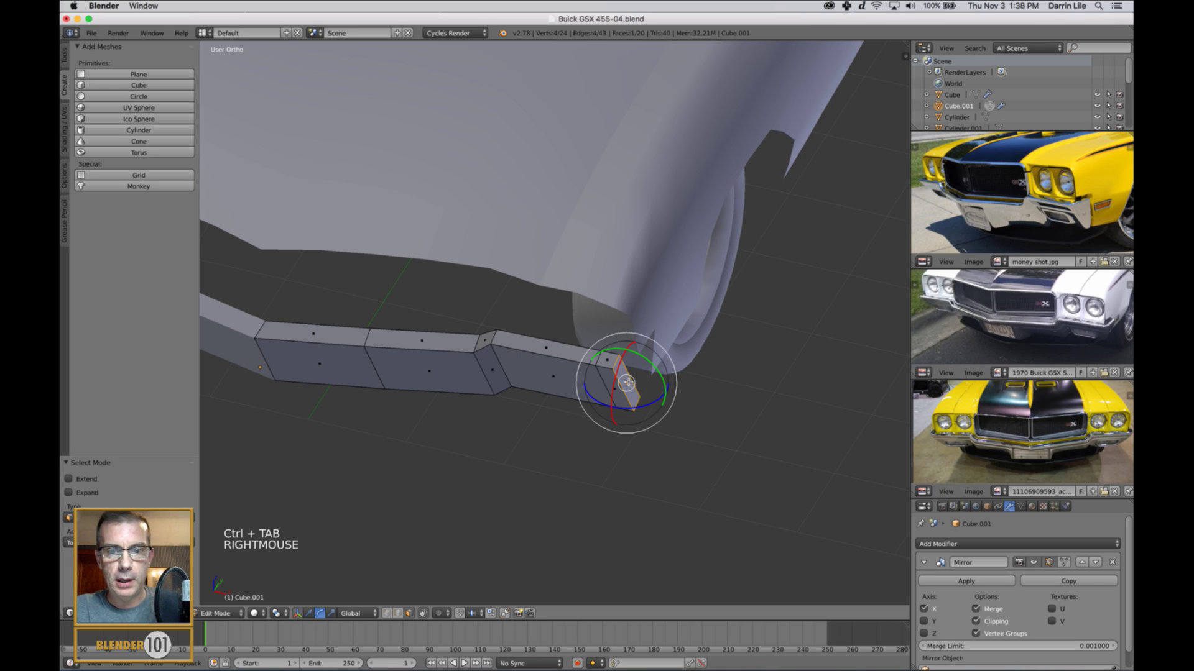
key(ctrl+alt+Left)
click(664, 399)
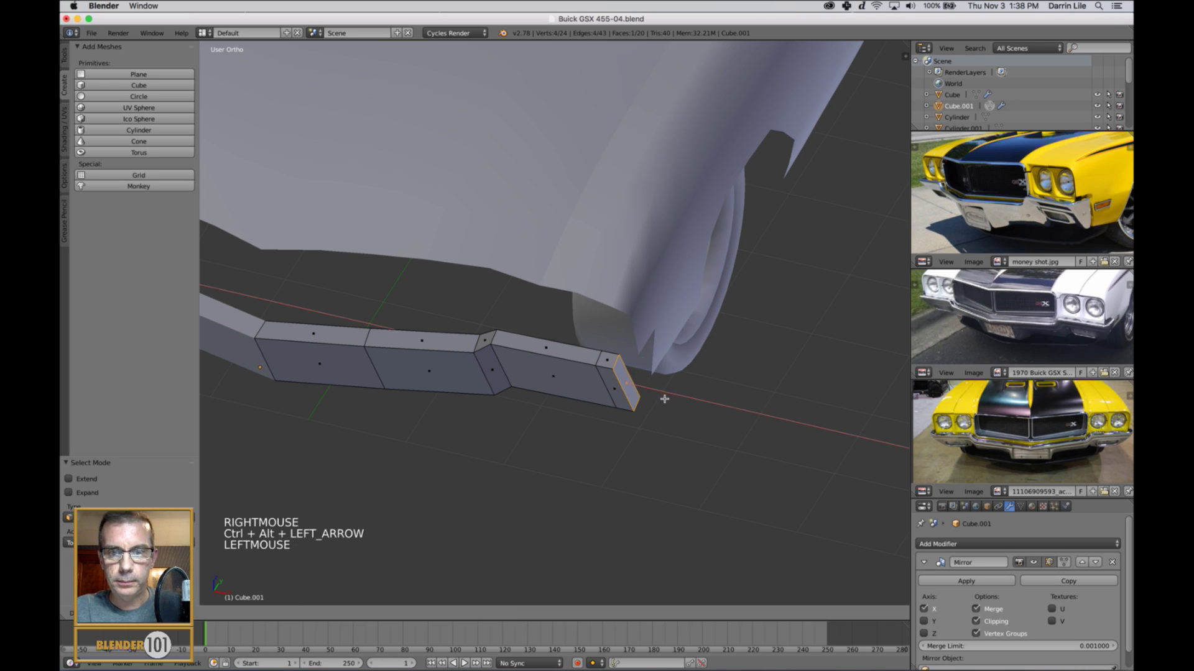
Step: In top wireframe view, leave the bumper's Edit Mode, select the car body, and edit it in vertex select mode
key(KP_7)
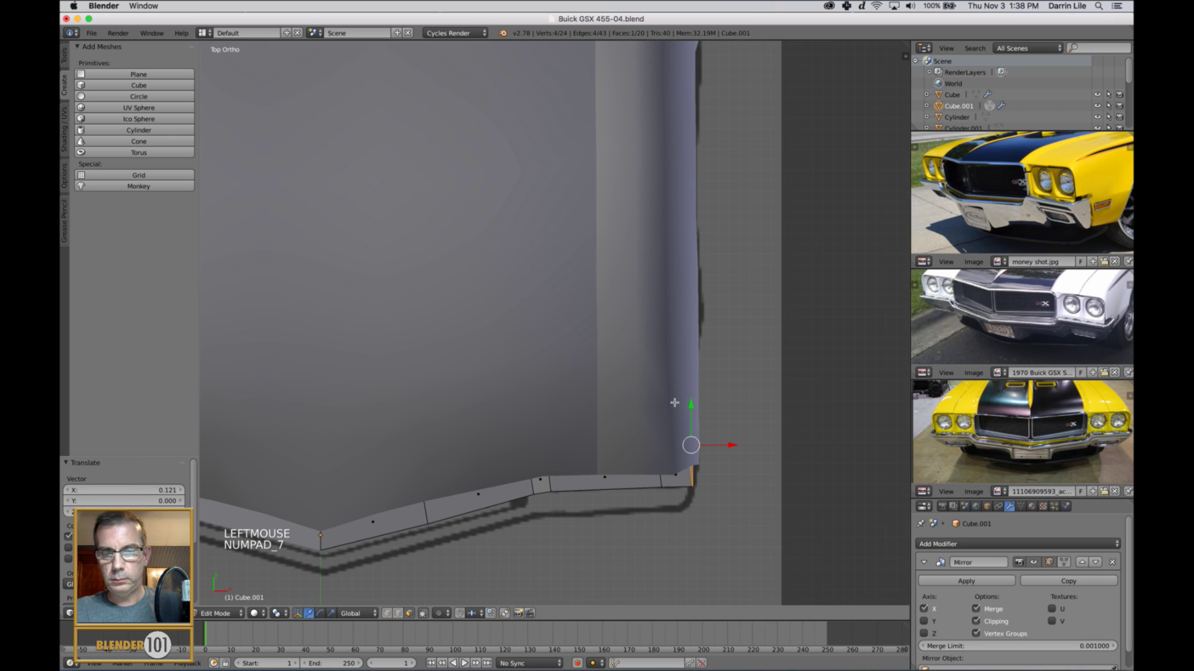
key(z)
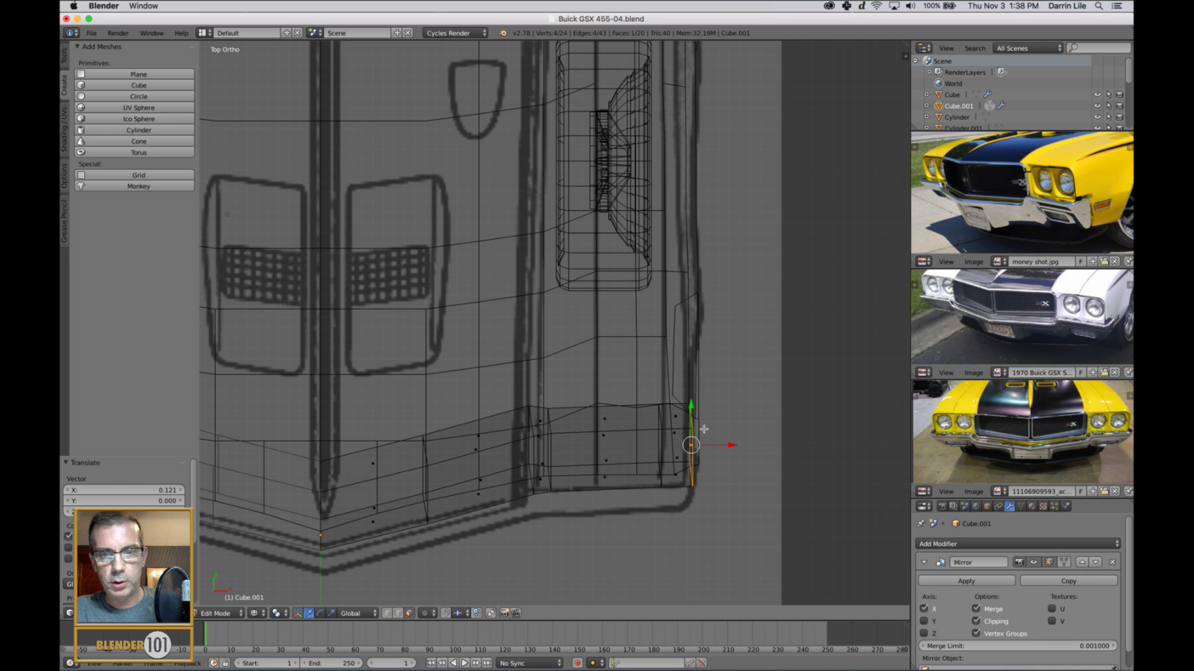
key(Tab)
key(Tab)
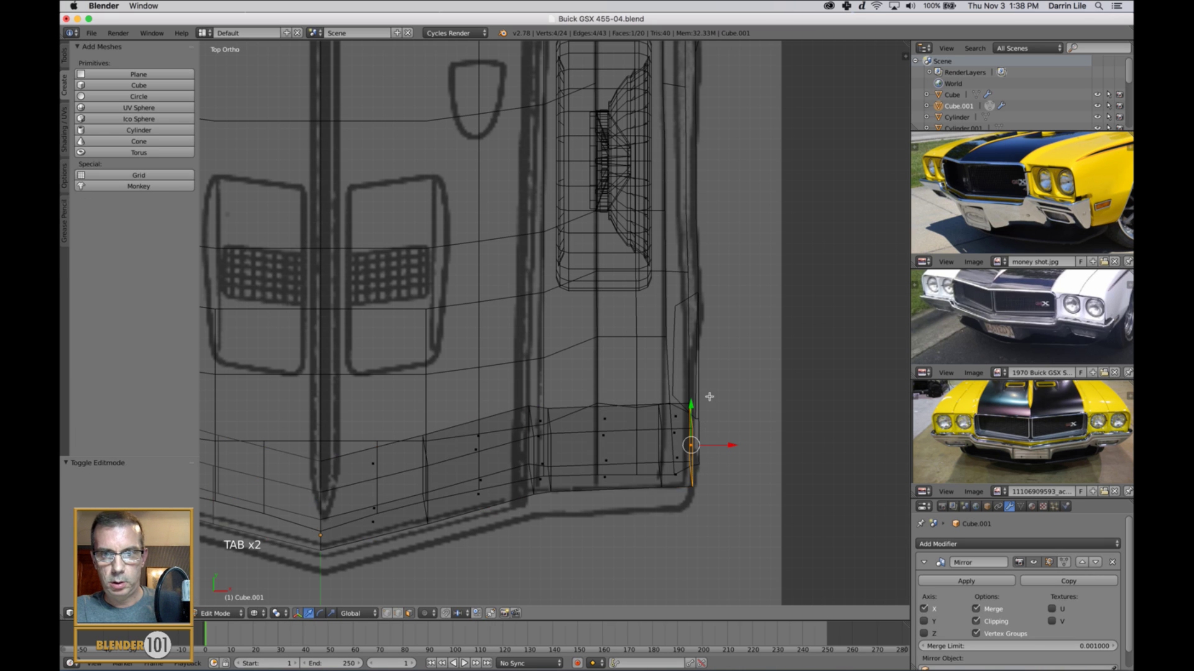
key(Tab)
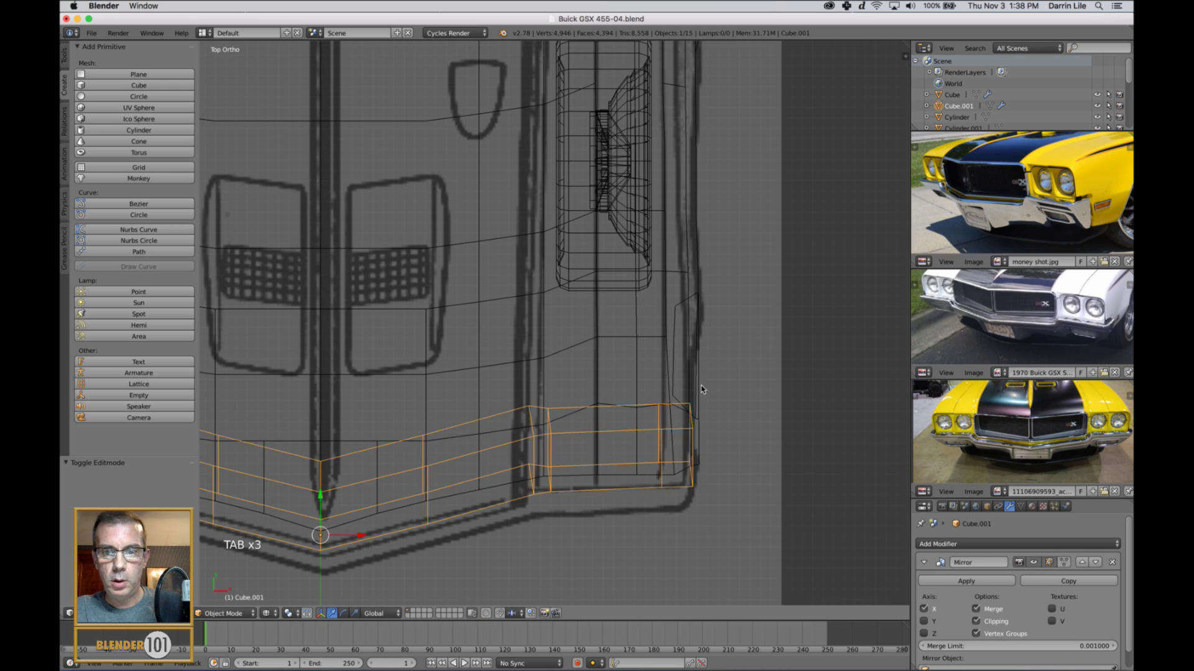
right_click(699, 381)
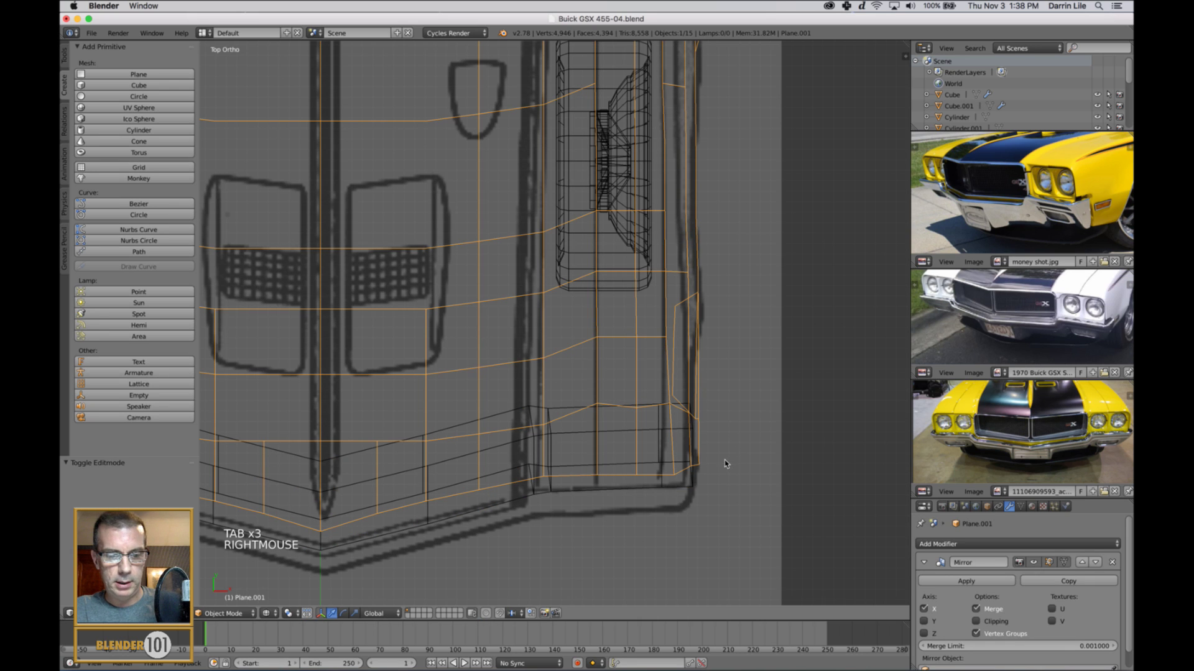
key(Tab)
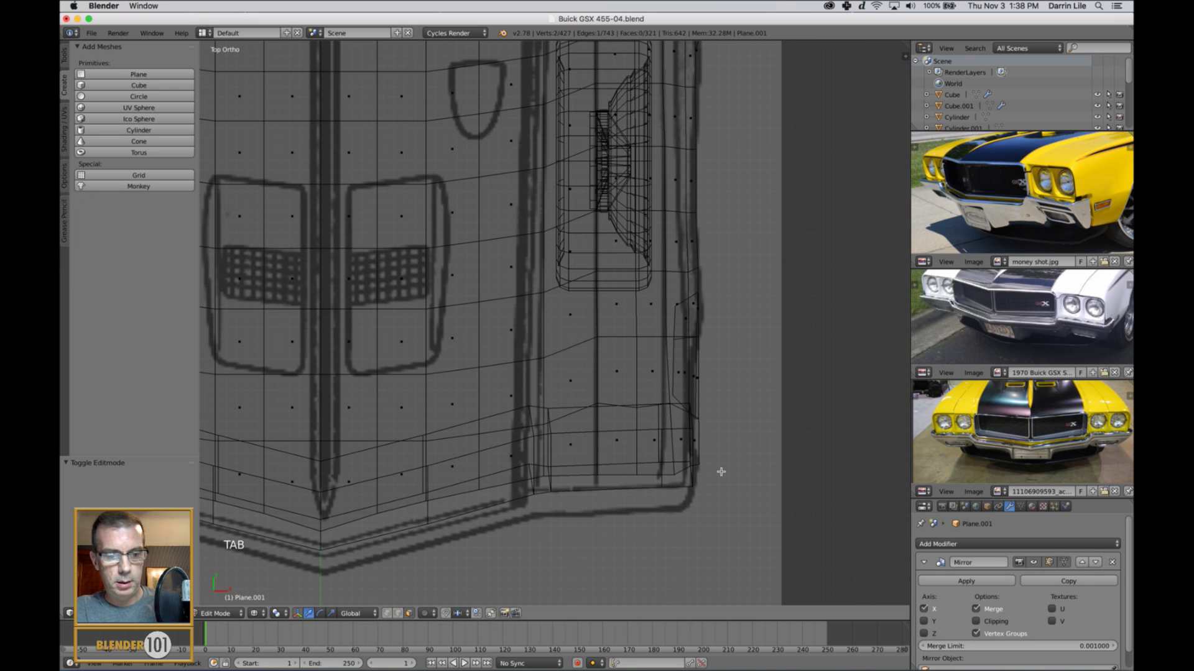
key(ctrl+Tab)
click(720, 472)
Step: Box select the car body's front corner vertices and set the pivot point to Median Point
key(b)
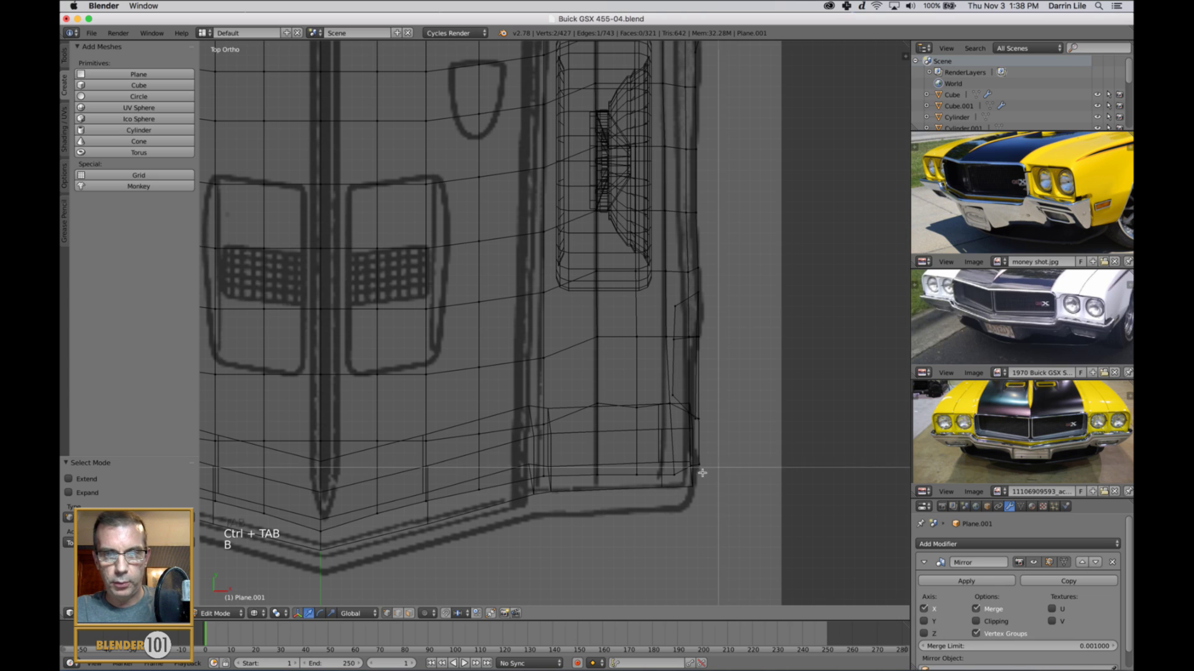
drag(609, 446, 756, 521)
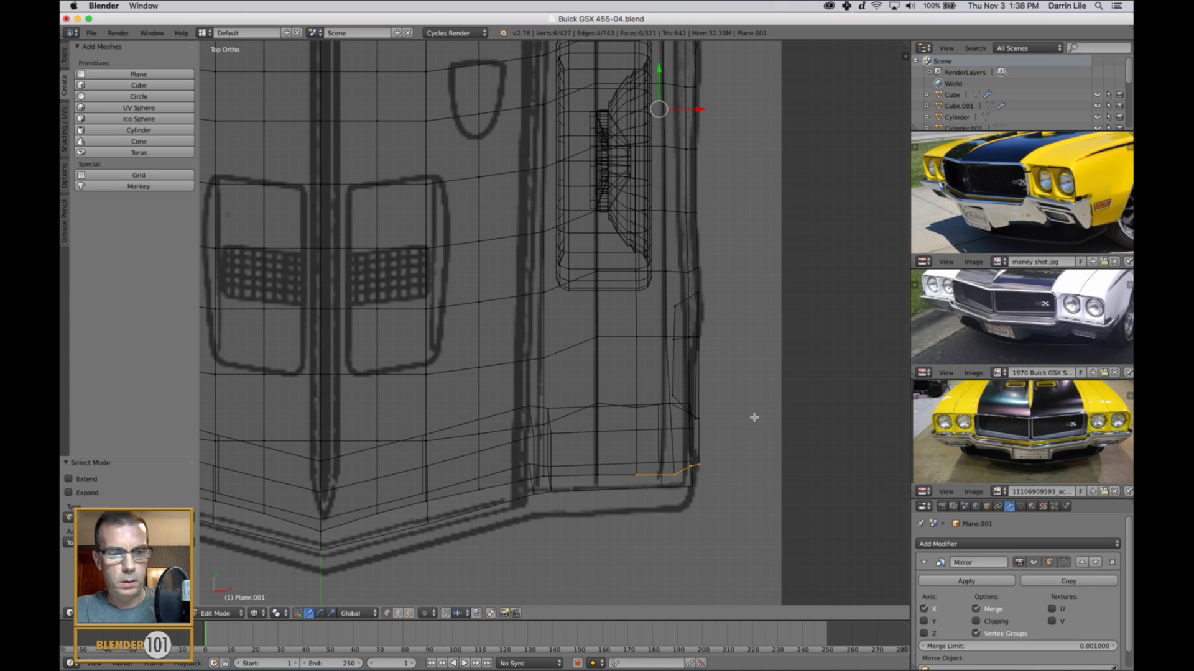
click(279, 613)
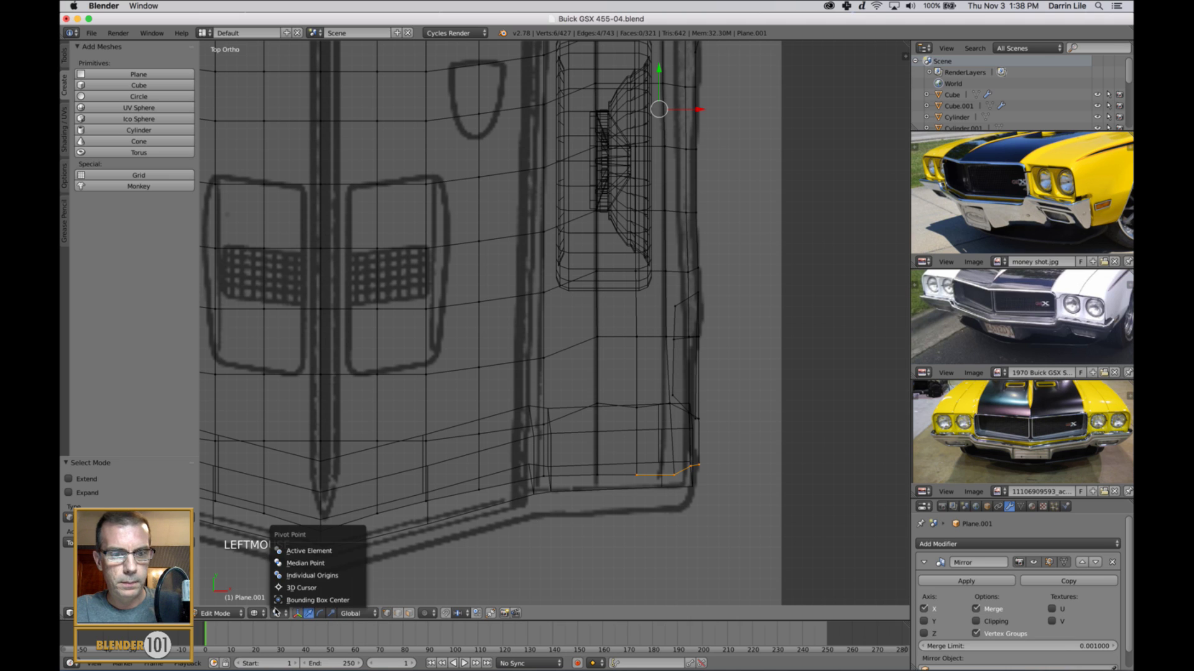
click(295, 562)
scroll(704, 517, down, 8)
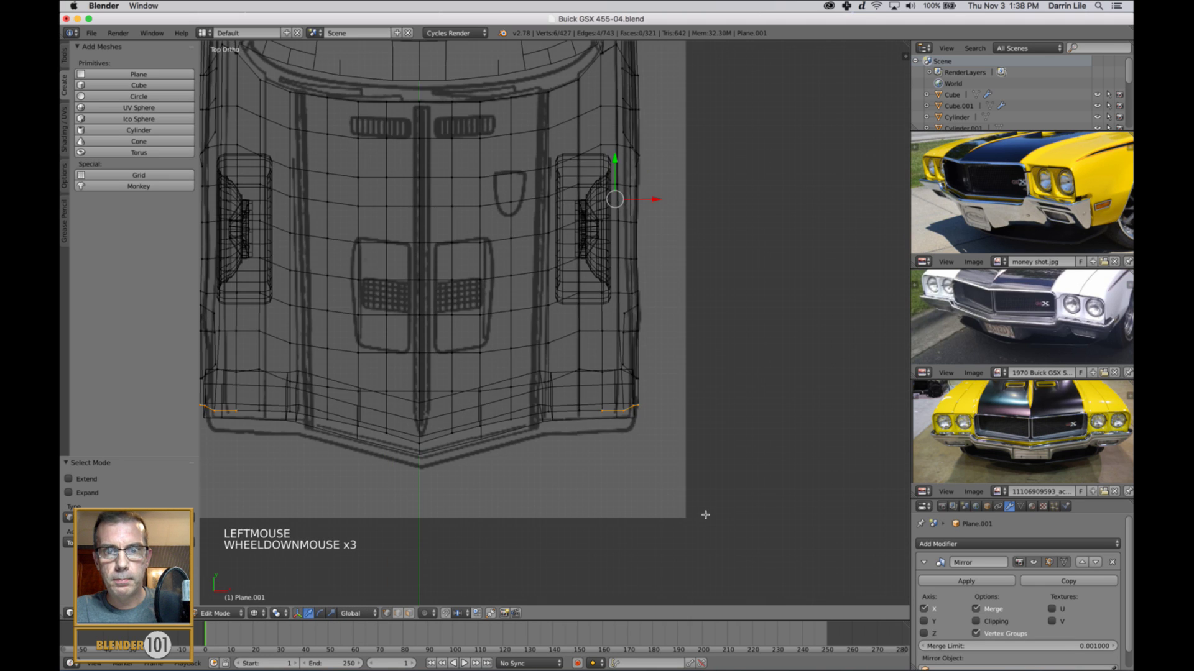
scroll(705, 515, up, 10)
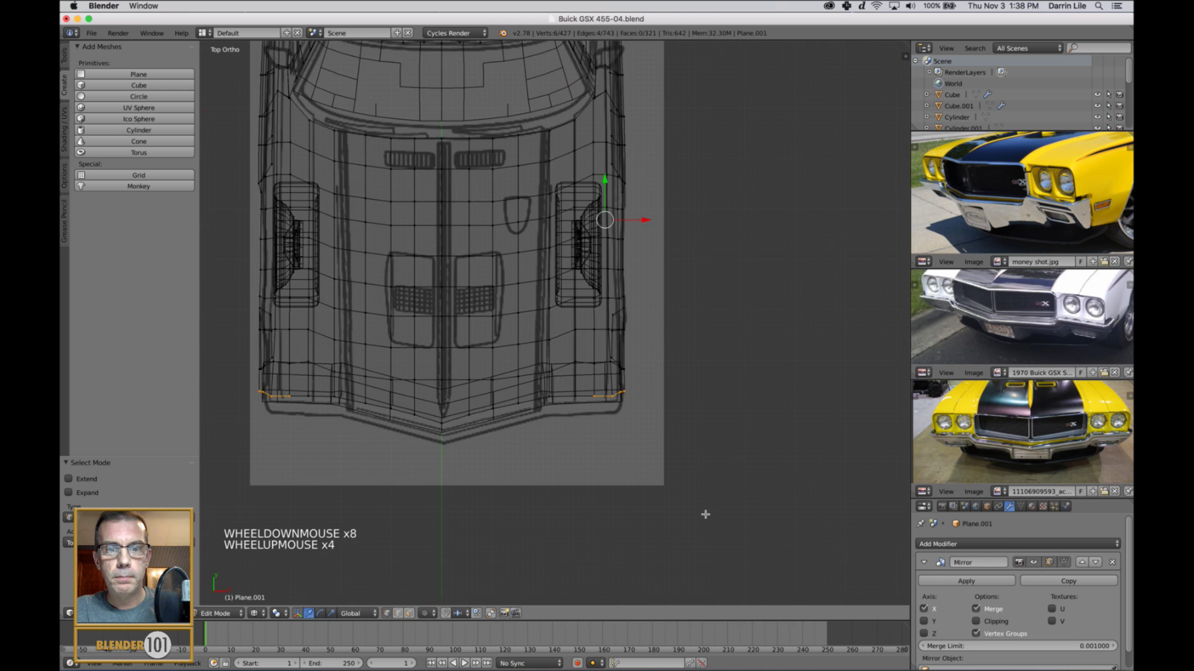
scroll(704, 514, down, 2)
Step: Clear the selection, box select only the body's front corner vertices, and move them slightly inward to match the top blueprint
key(a)
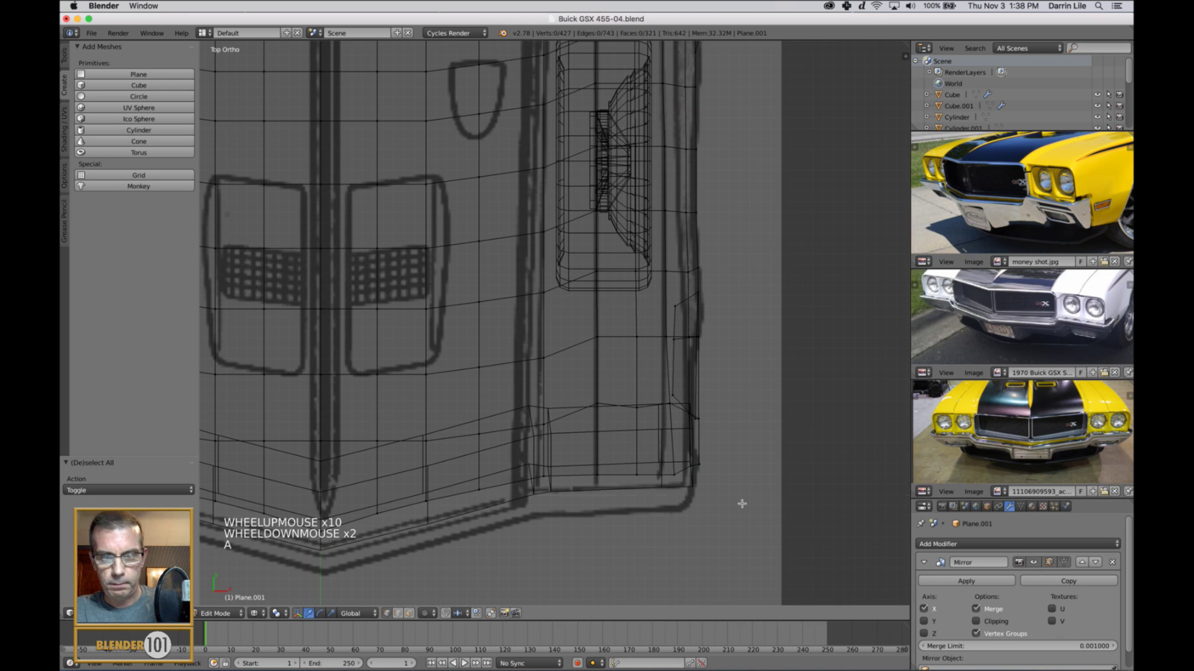
key(b)
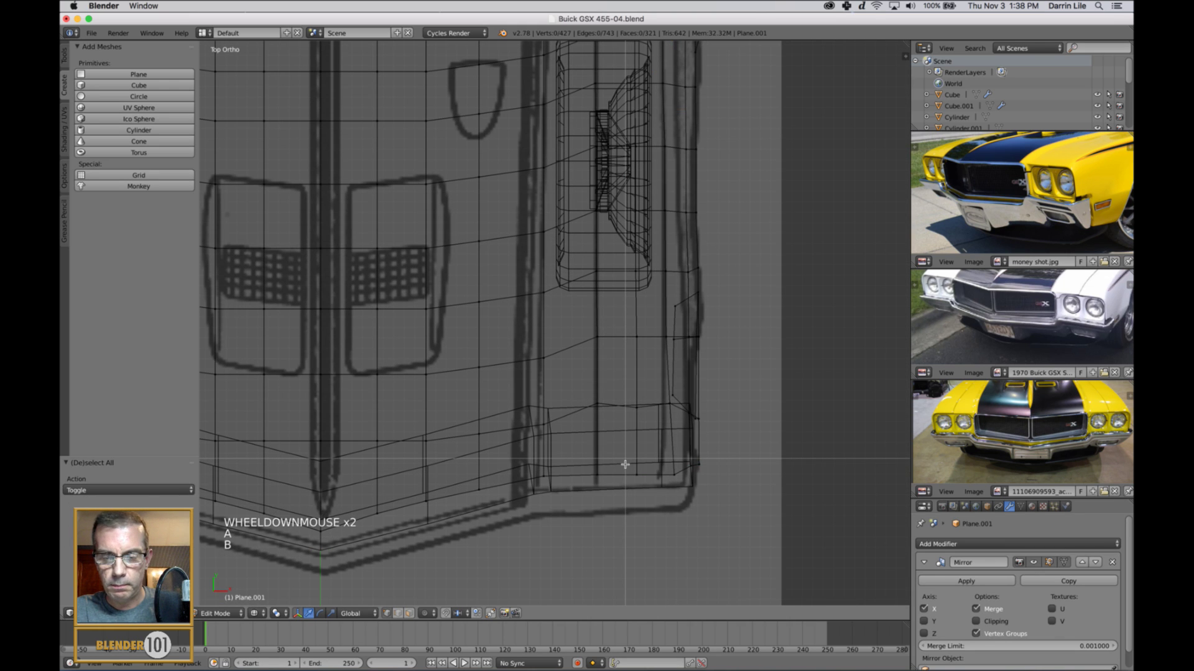
drag(624, 464, 707, 478)
key(a)
Step: Box select the body side vertices just behind the front corner, shift them slightly inward, and return to Object Mode
key(b)
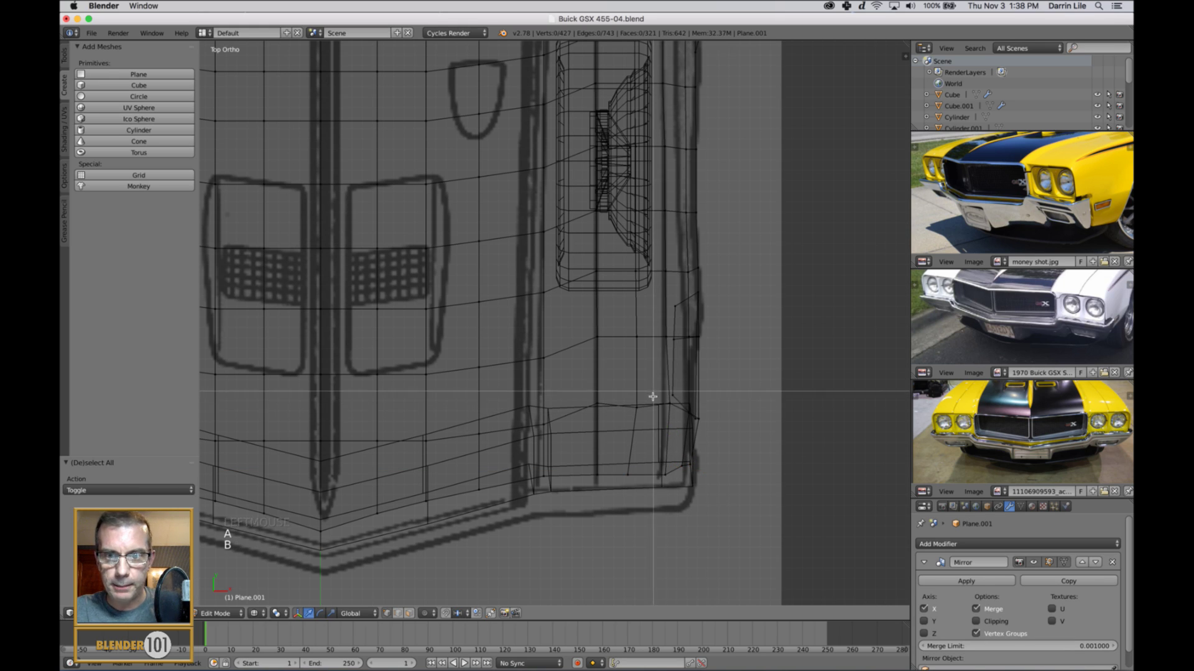
drag(648, 390, 768, 474)
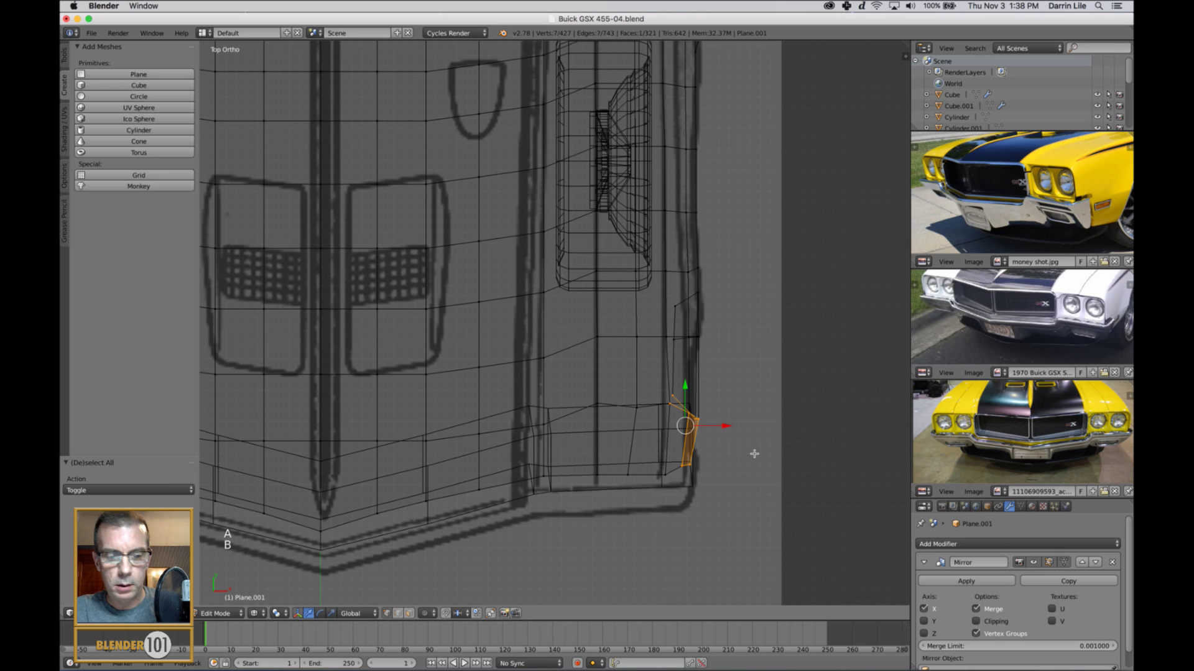
key(a)
key(b)
drag(624, 368, 712, 418)
key(a)
key(Tab)
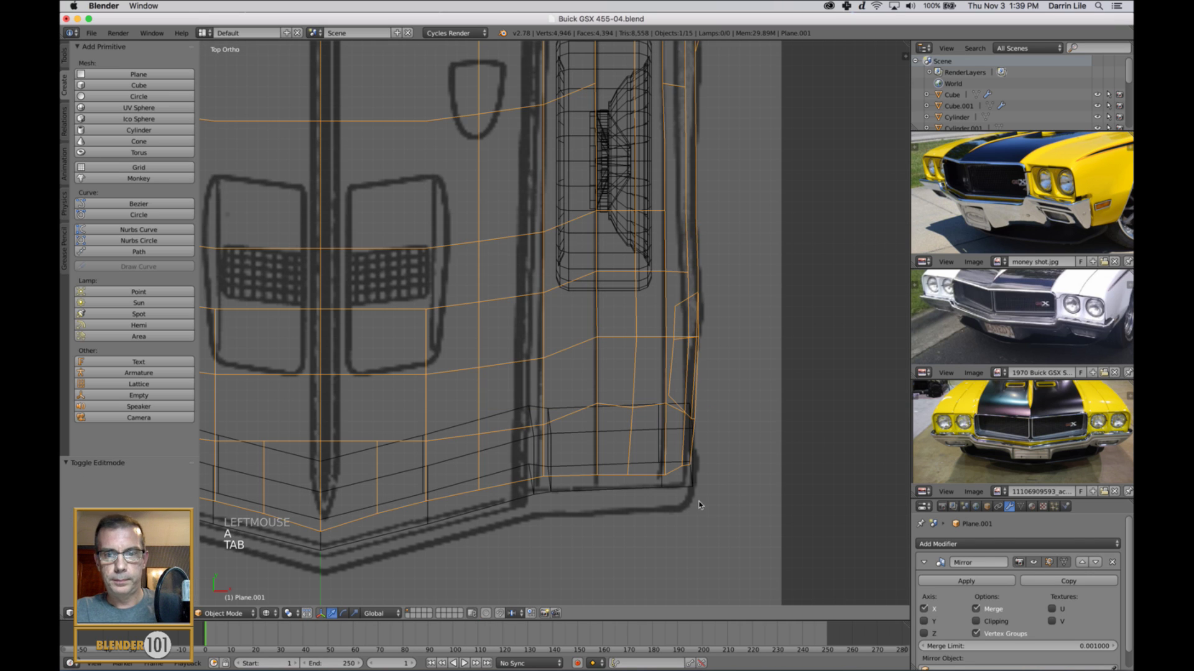
Step: Select the bumper again, edit it in solid shading, and select the rear face of its outermost section in face select mode
right_click(680, 495)
right_click(694, 488)
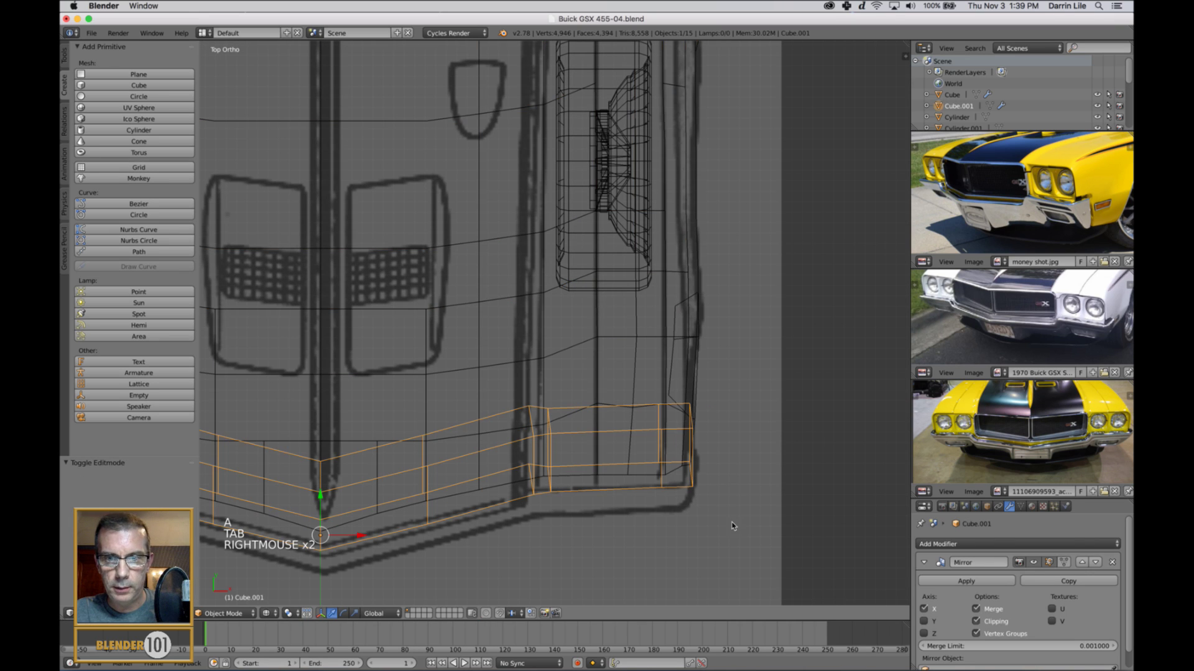
mouse_move(733, 526)
middle_down()
mouse_move(680, 458)
mouse_move(611, 436)
mouse_move(645, 466)
mouse_move(632, 457)
middle_up()
key(z)
key(Tab)
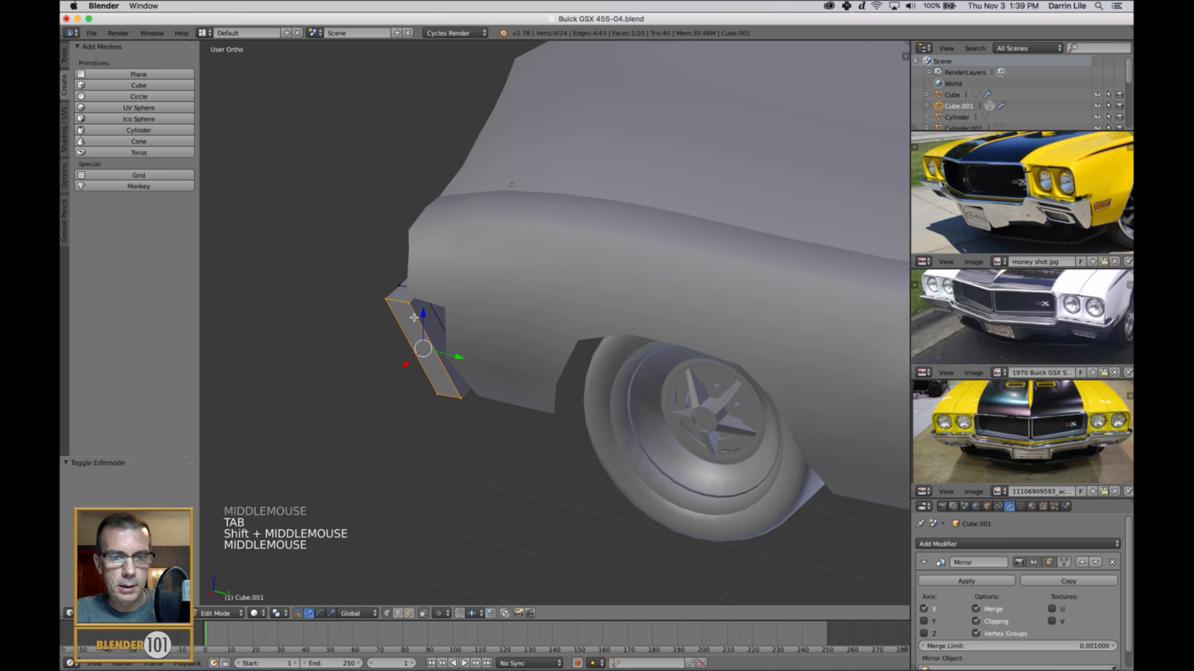
key(ctrl+Tab)
click(450, 363)
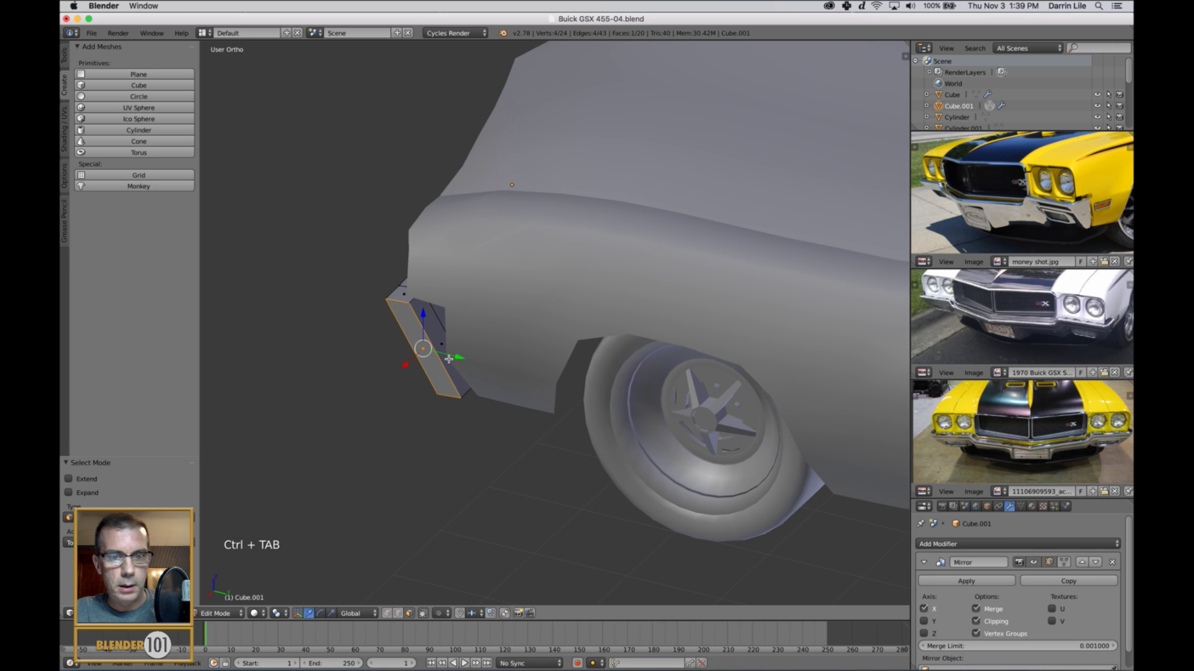
right_click(448, 359)
middle_drag(449, 391, 465, 377)
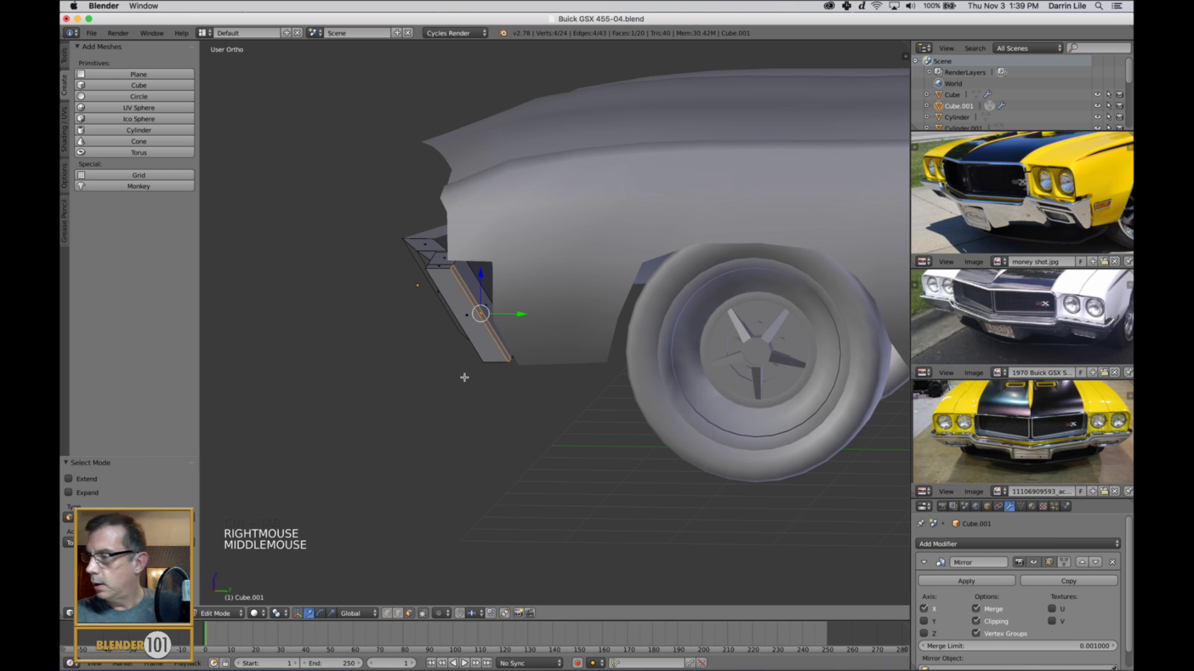
Step: Extrude the outermost section's rear face and move it 0.078 back along Y in the side view
key(KP_3)
key(z)
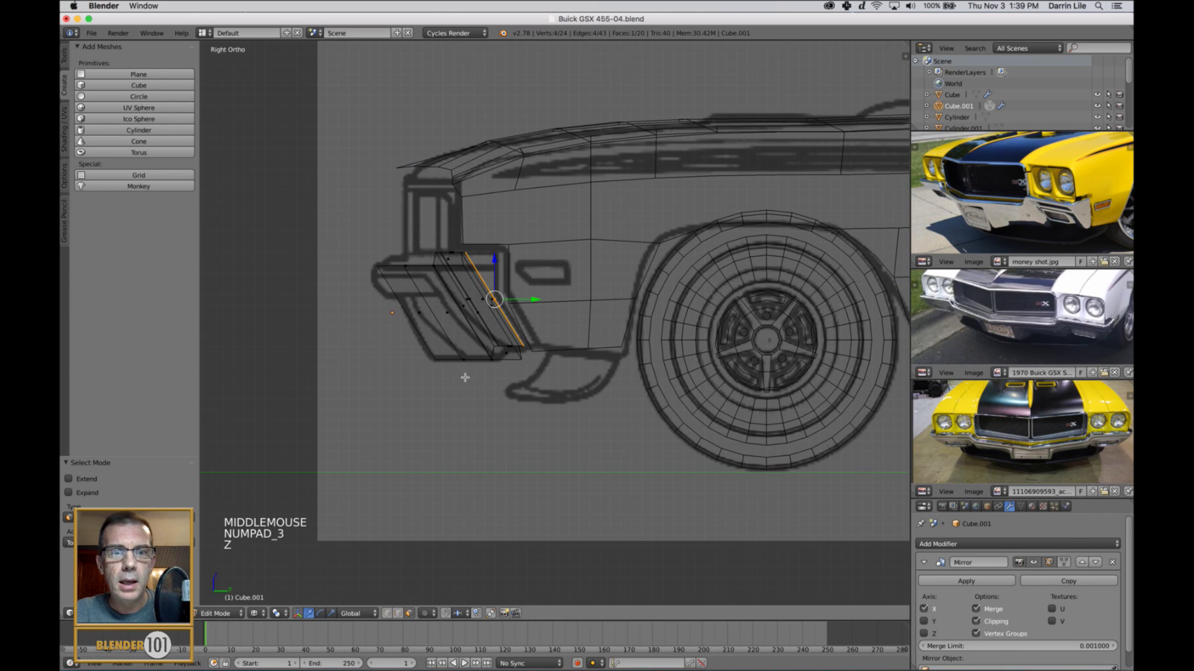
scroll(514, 309, up, 2)
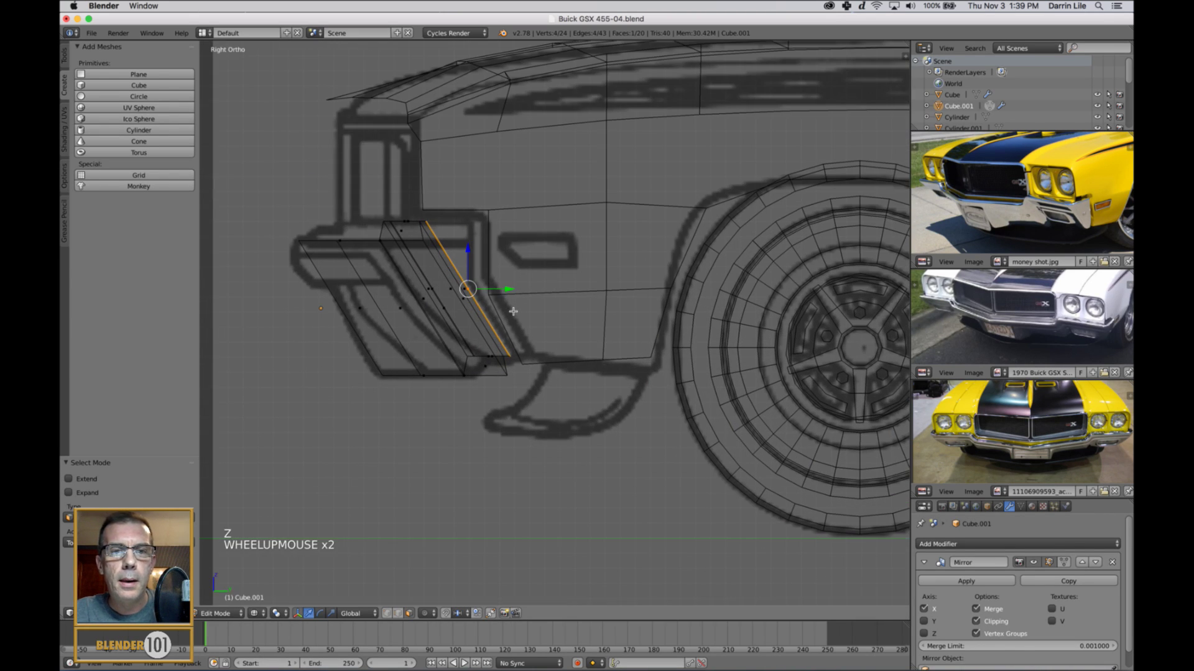
shift+middle_drag(514, 310, 548, 308)
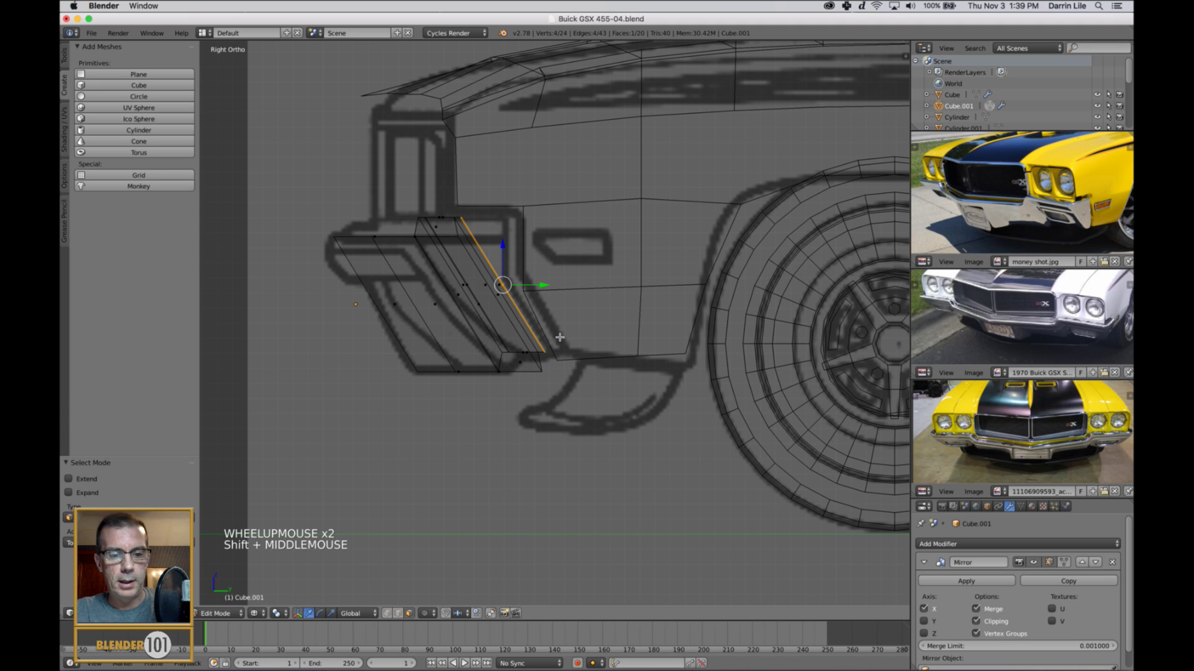
key(e)
click(556, 336)
drag(542, 285, 555, 289)
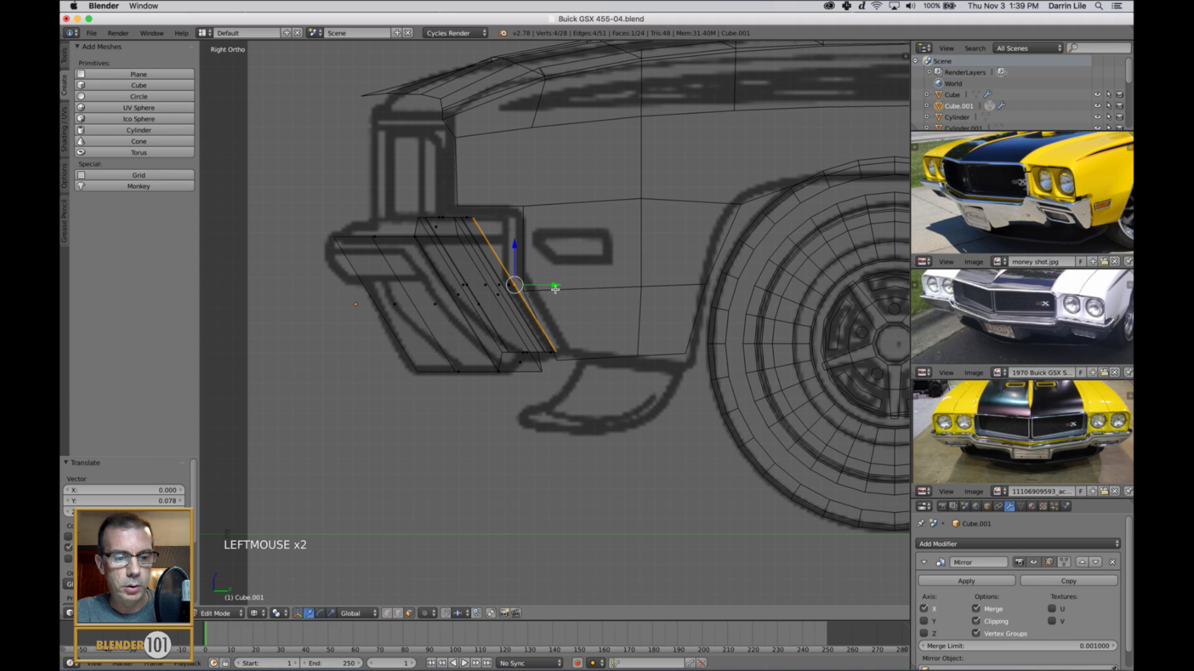
Step: In edge select mode, move the new section's upper rear edge 0.561 back along Y to make the bumper's end vertical, and leave Edit Mode
key(ctrl+Tab)
click(555, 288)
key(ctrl+Tab)
click(555, 299)
middle_drag(556, 300, 559, 286)
key(z)
right_click(476, 285)
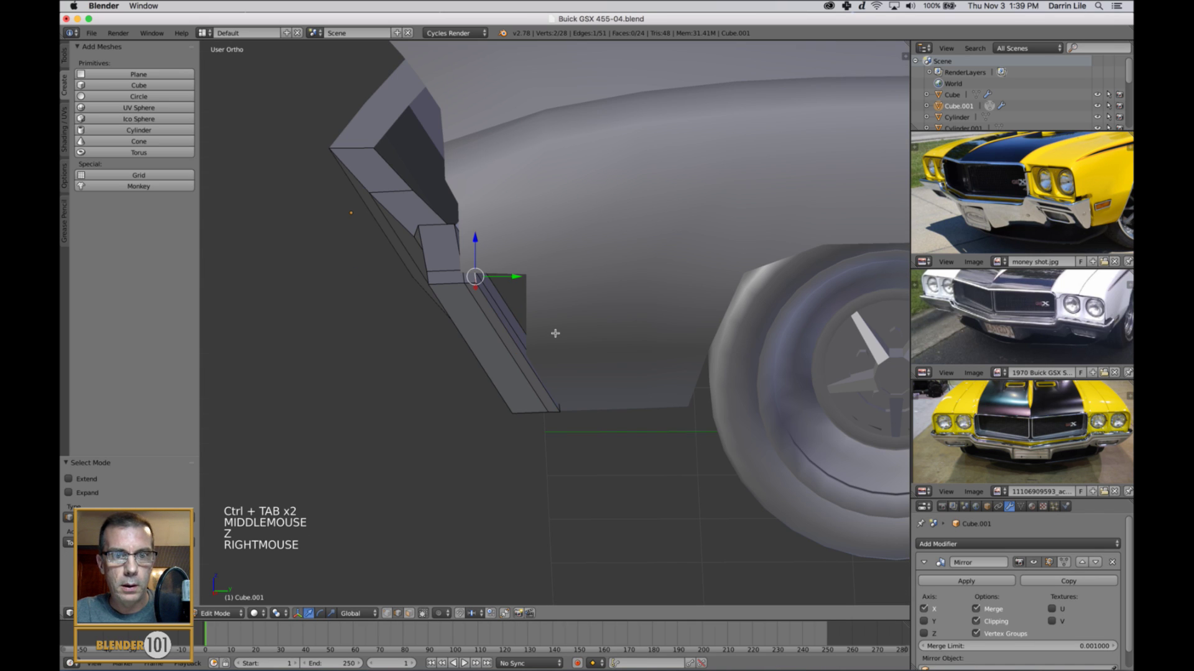
key(KP_3)
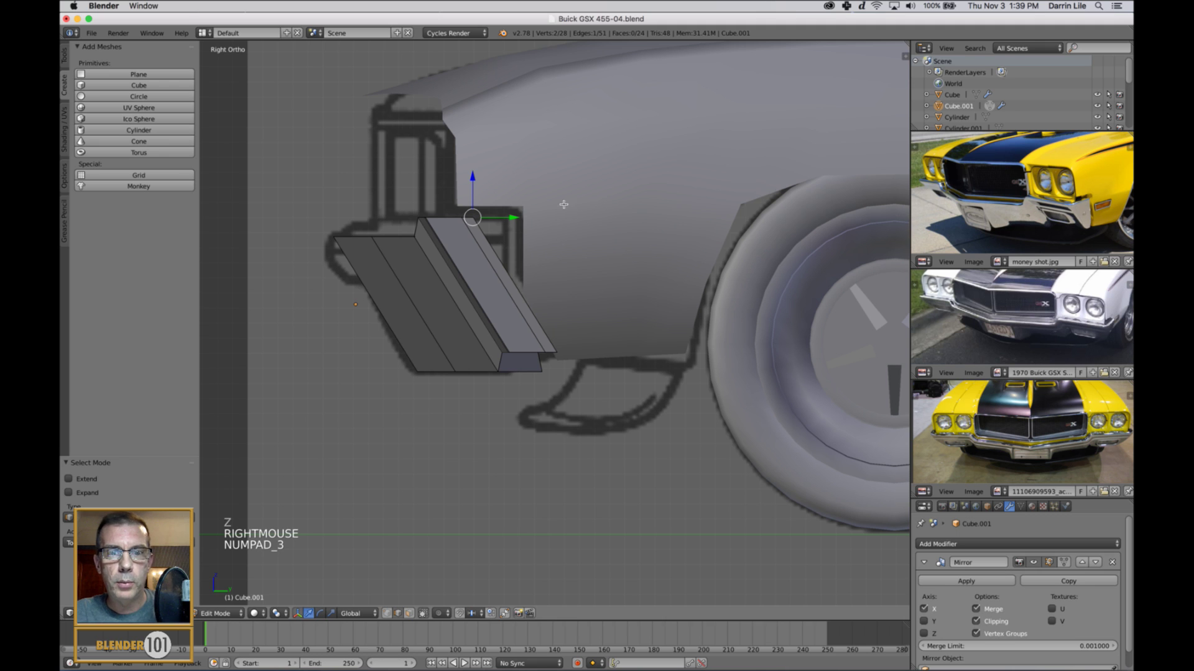
drag(509, 223, 592, 246)
key(z)
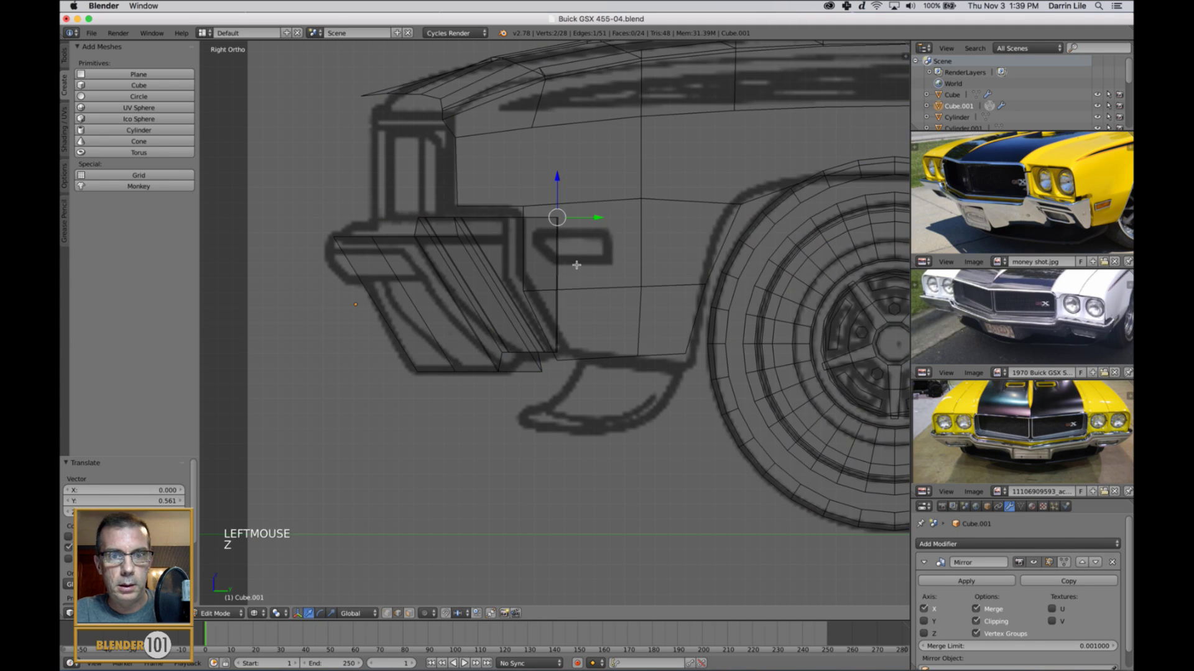
mouse_move(576, 265)
middle_down()
mouse_move(591, 261)
mouse_move(617, 288)
mouse_move(576, 268)
middle_up()
key(Tab)
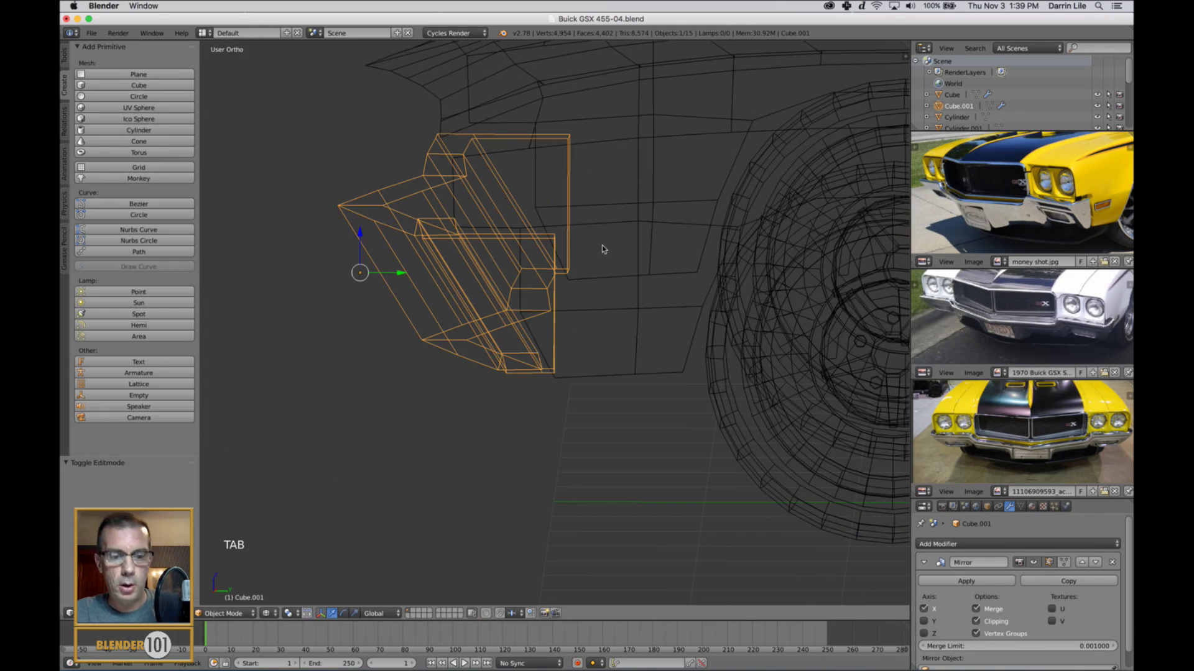
Step: Edit the car body in solid shading and move the edge behind the bumper's corner inward by 0.084 along X
key(z)
right_click(592, 258)
key(Tab)
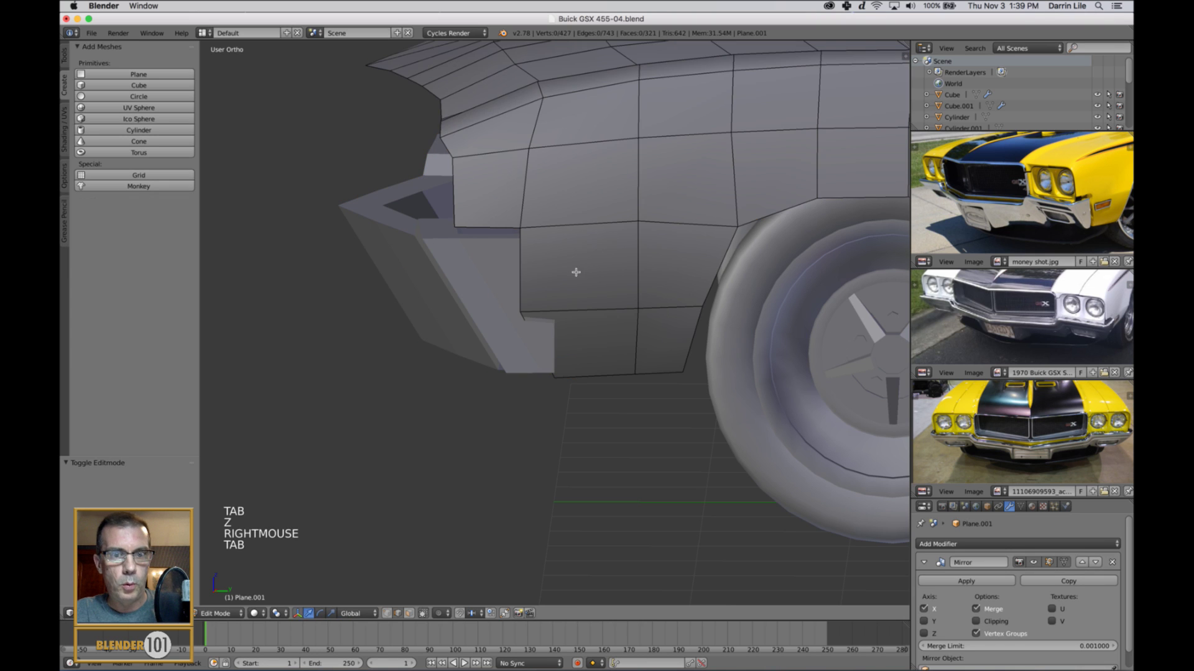
middle_drag(575, 273, 614, 285)
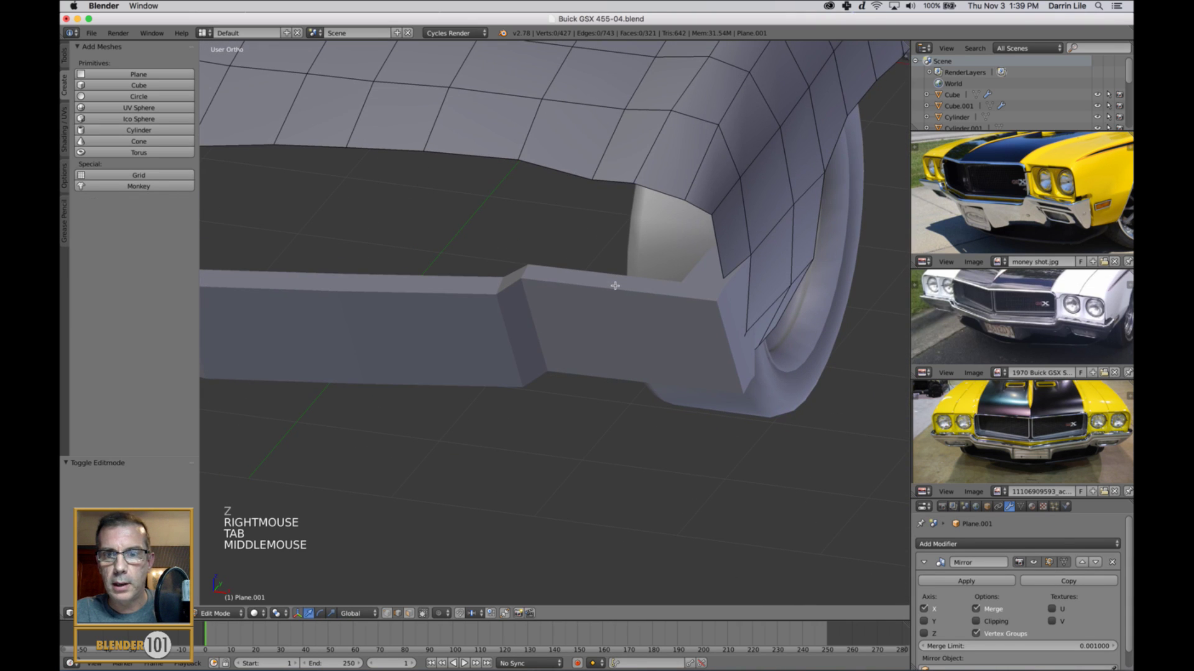
right_click(755, 296)
drag(788, 304, 730, 286)
right_click(730, 287)
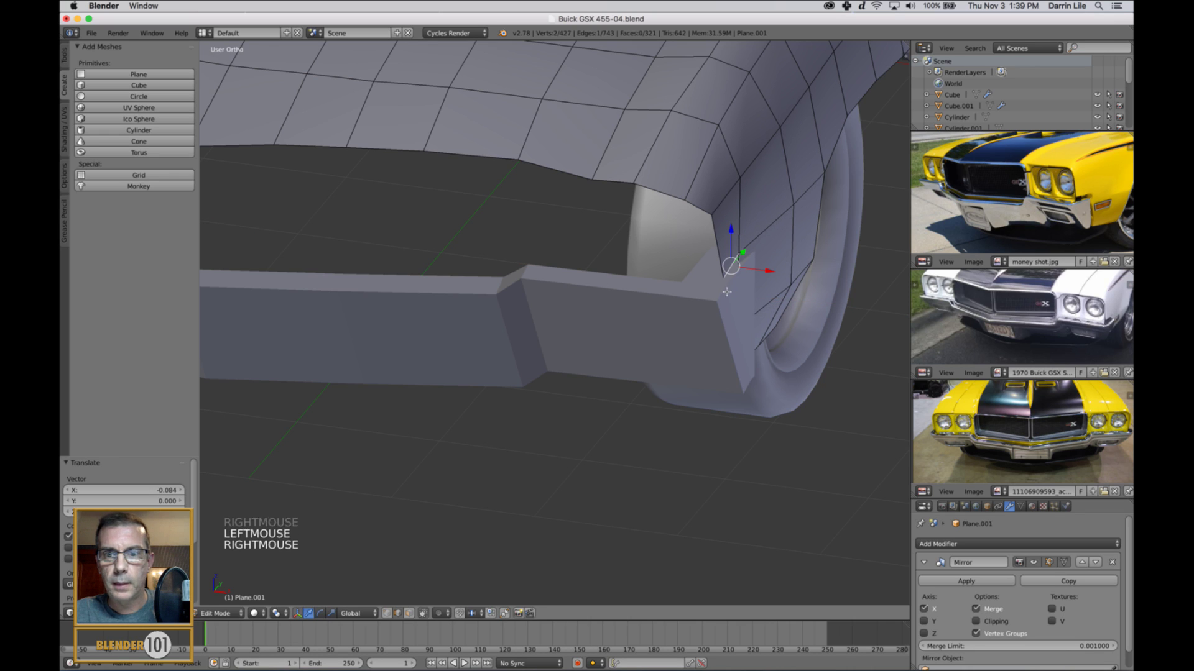
Step: Try to move another body edge beside the bumper's corner along X, and undo the move
right_click(758, 311)
click(758, 311)
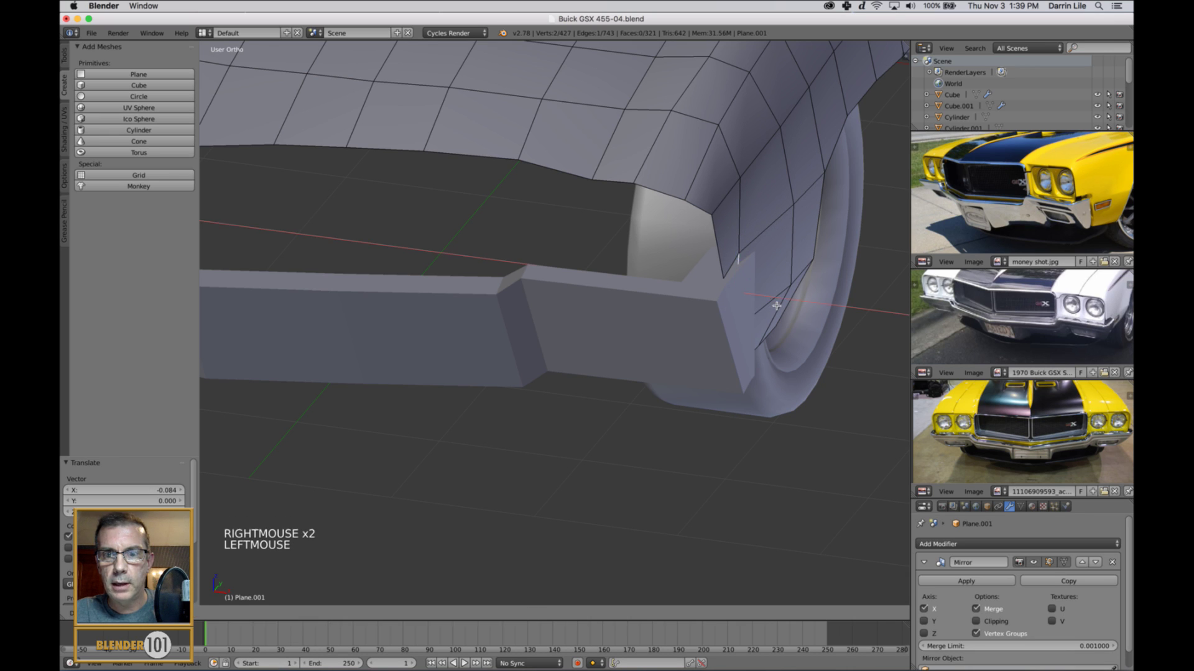
key(super+z)
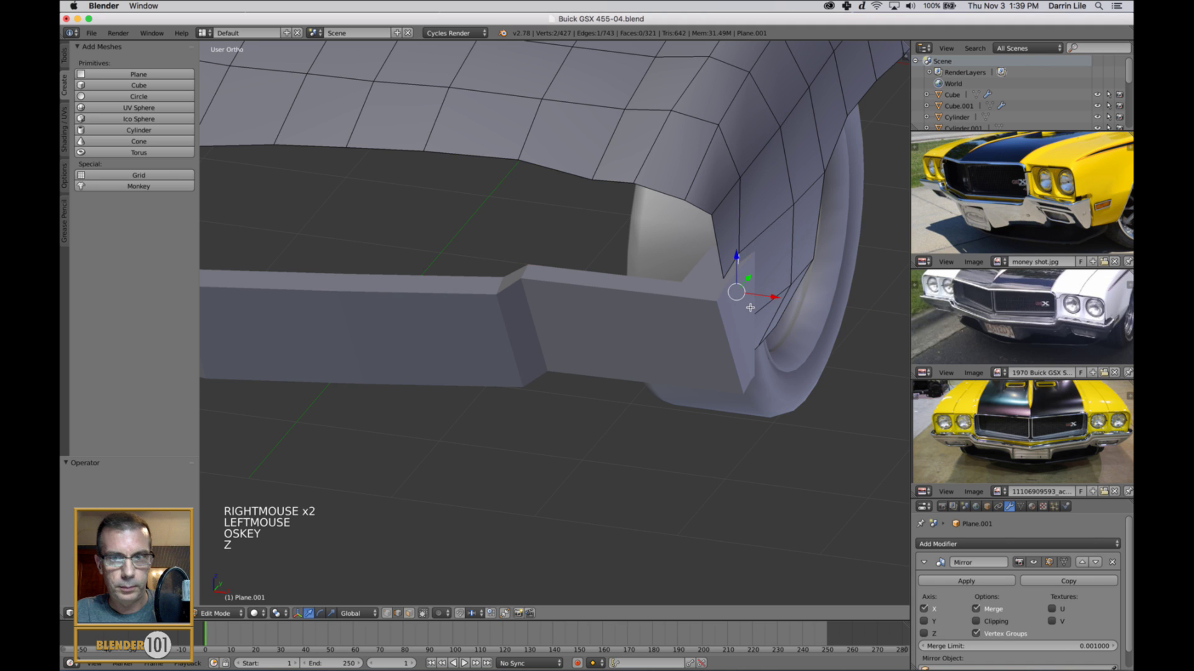
Step: View the body's front corner from the side and switch its mesh editing to vertex select mode
key(z)
middle_drag(737, 318, 711, 313)
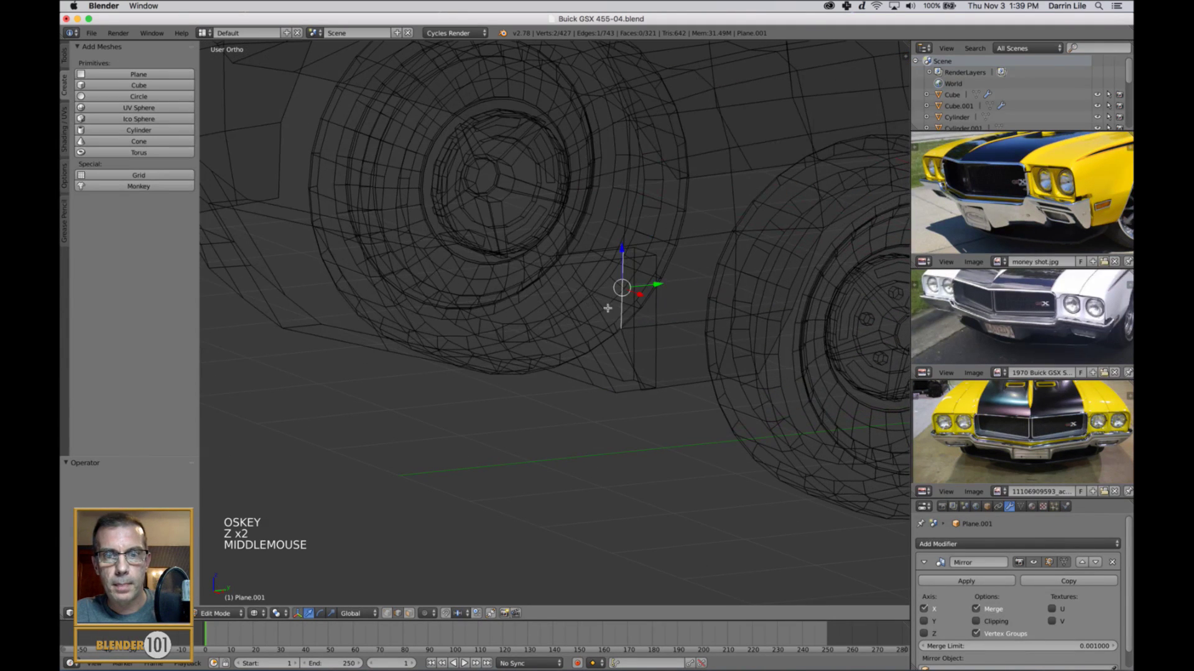
mouse_move(602, 298)
middle_down()
mouse_move(665, 281)
mouse_move(726, 293)
mouse_move(702, 279)
mouse_move(649, 296)
middle_up()
key(Tab)
key(z)
key(ctrl+Tab)
key(1)
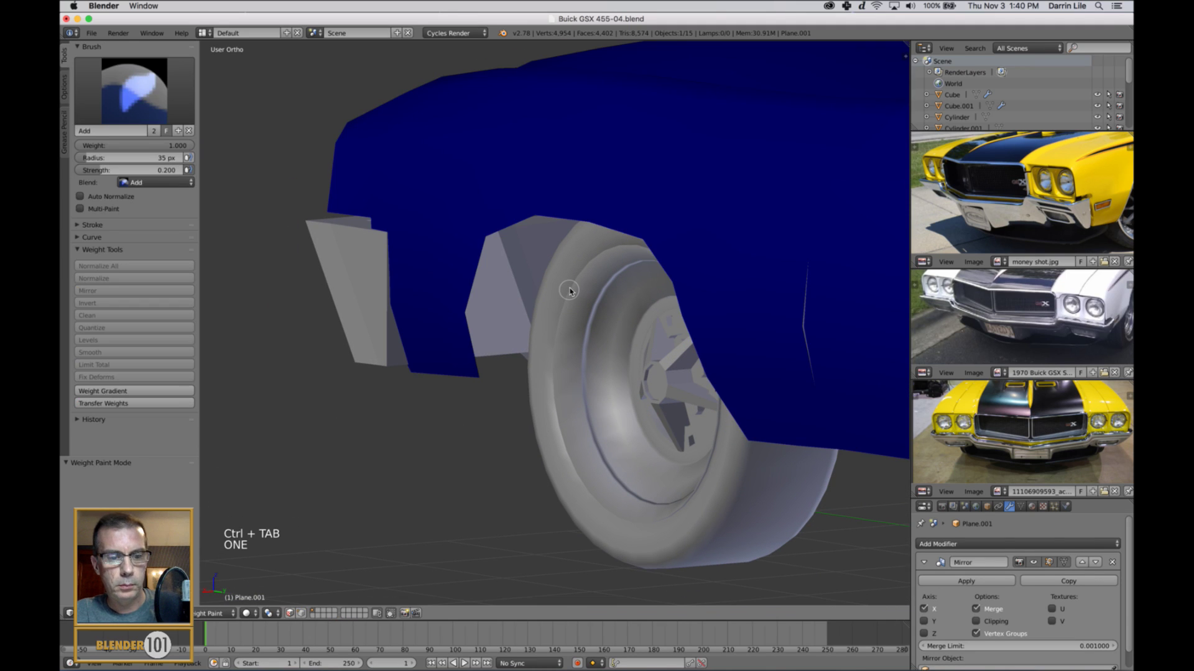
key(Tab)
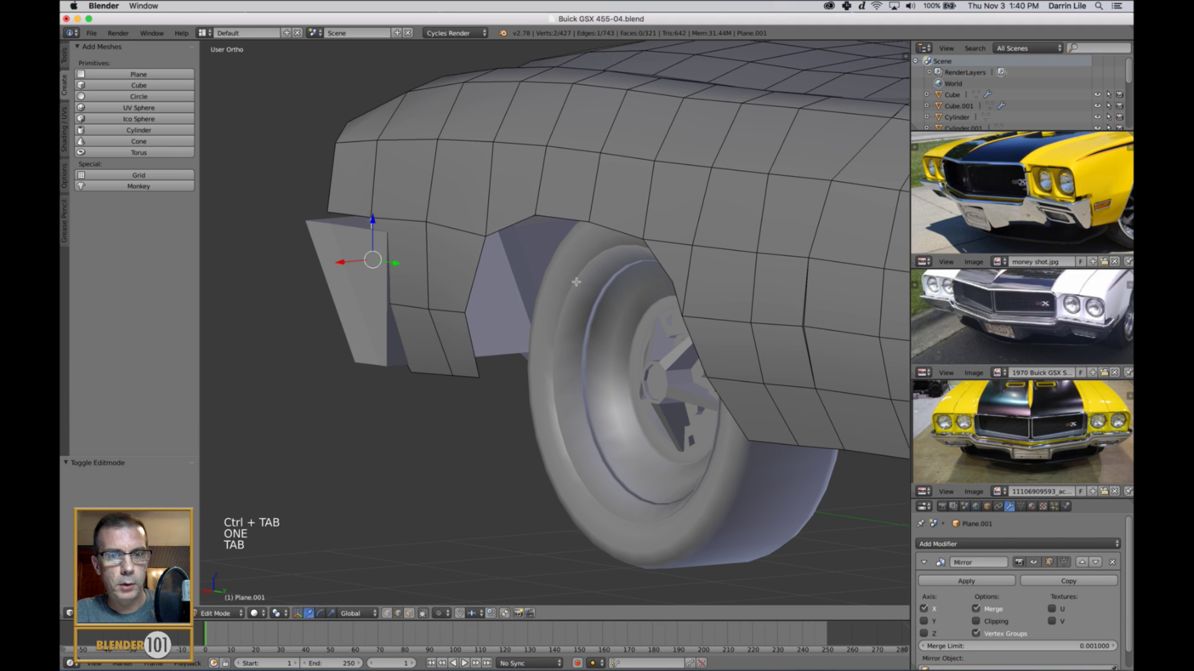
key(ctrl+Tab)
click(399, 310)
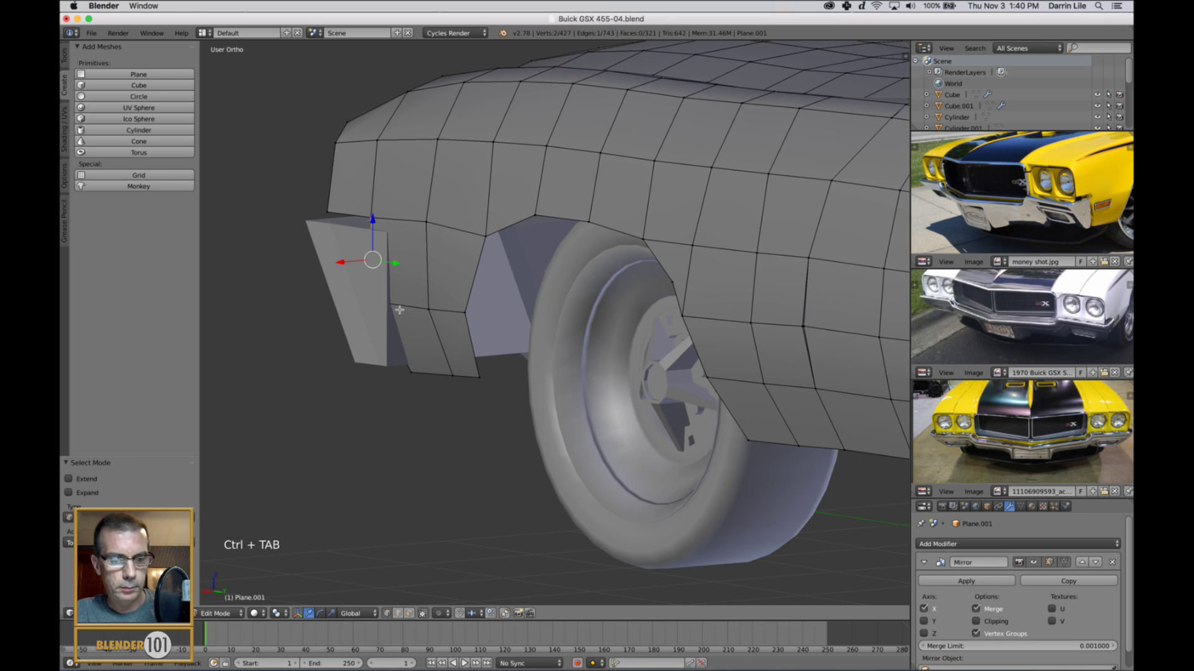
Step: Select the body vertex hidden behind the bumper's rear end and move it inward by 0.047 along X
key(z)
right_click(402, 314)
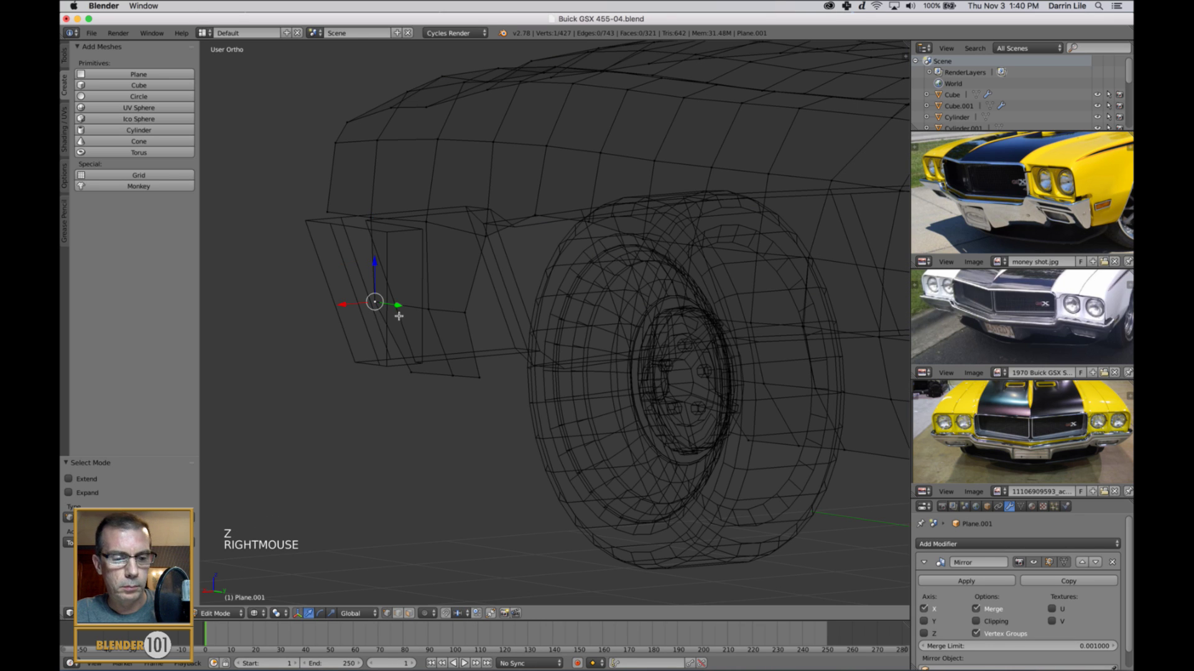
key(z)
click(343, 309)
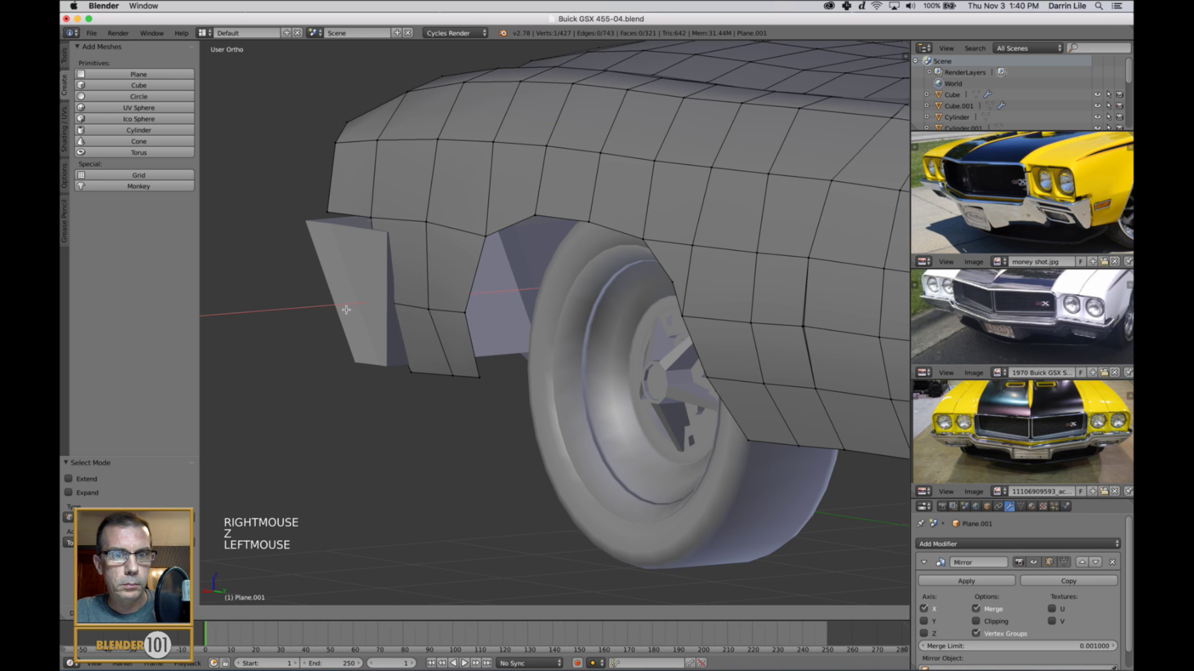
middle_drag(346, 307, 458, 336)
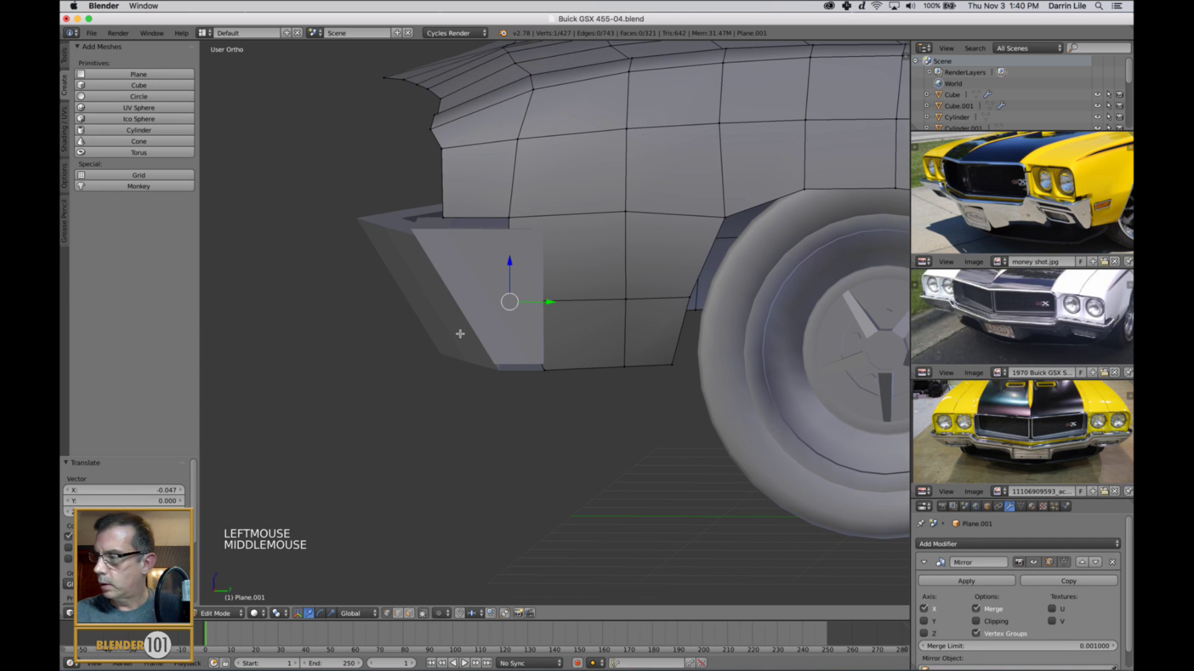
Step: Return the car body to Object Mode, clear the selection, and select the bumper
key(KP_3)
key(Tab)
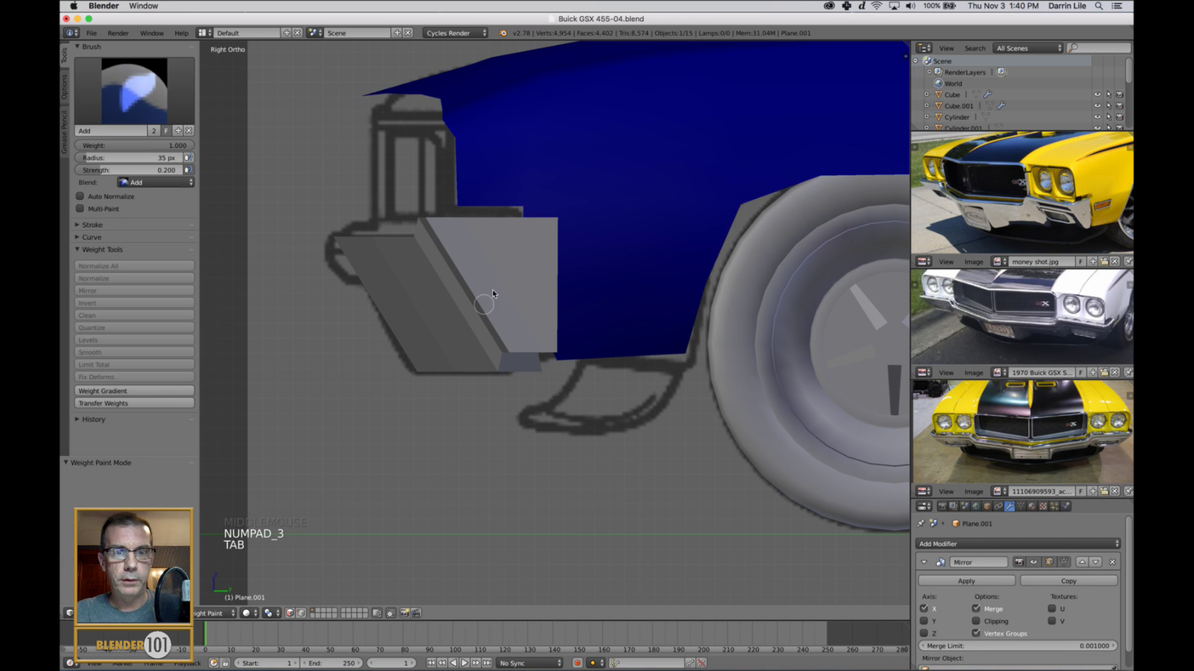
key(Tab)
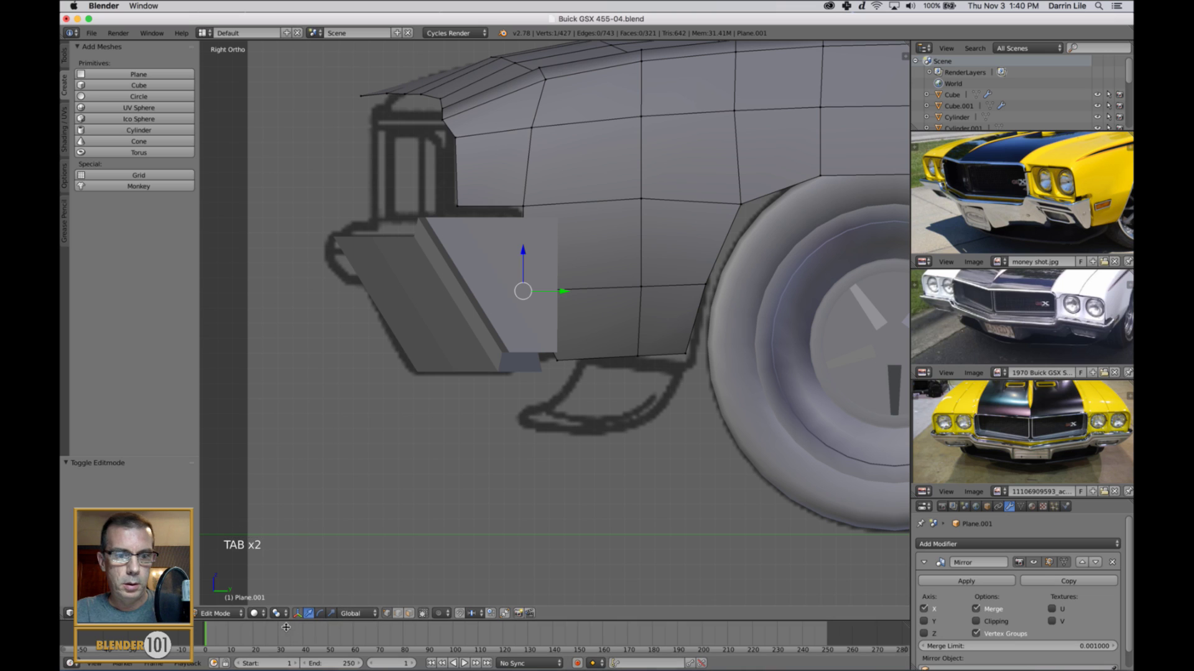
click(366, 614)
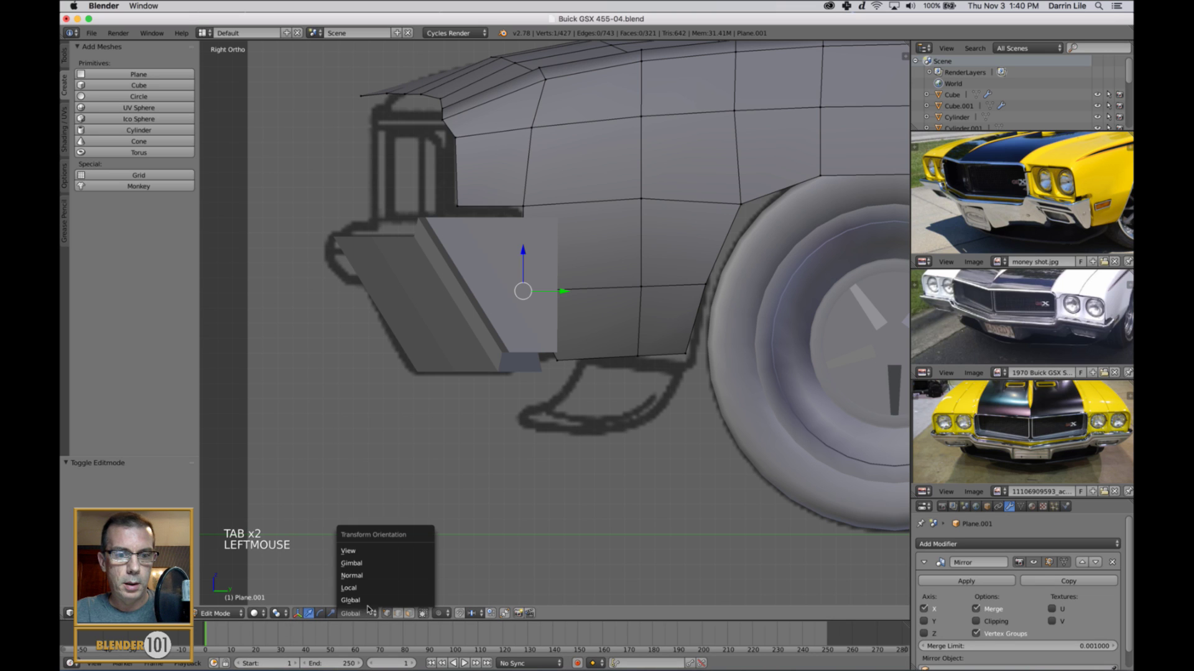
click(225, 614)
click(222, 600)
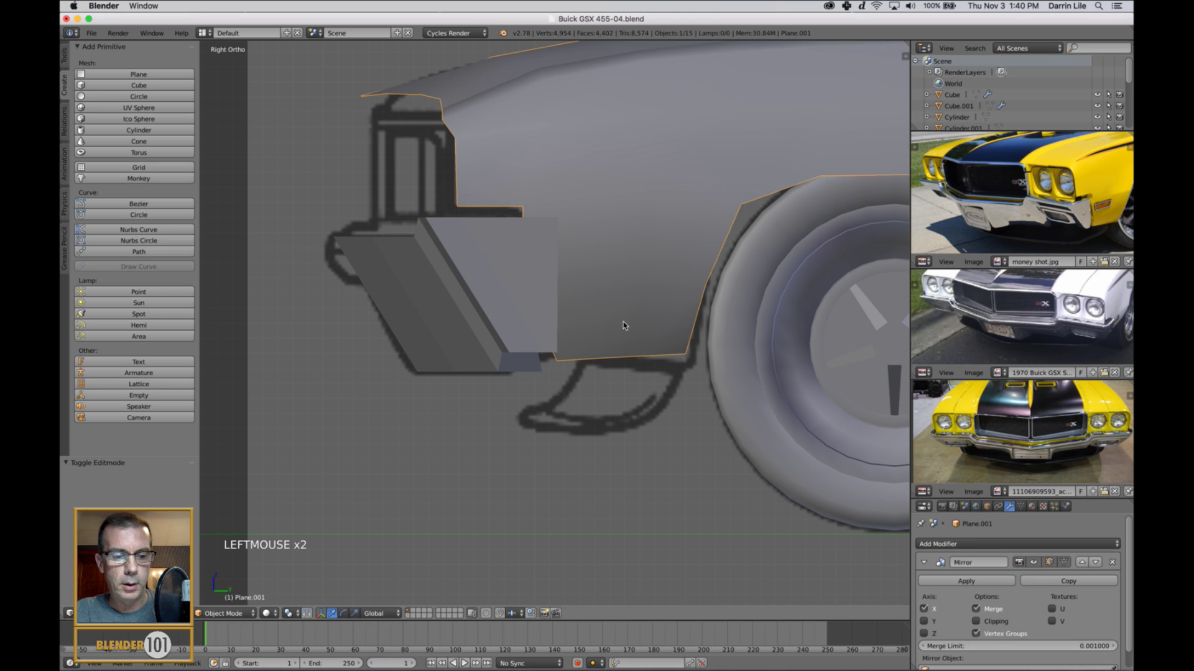
key(a)
right_click(521, 304)
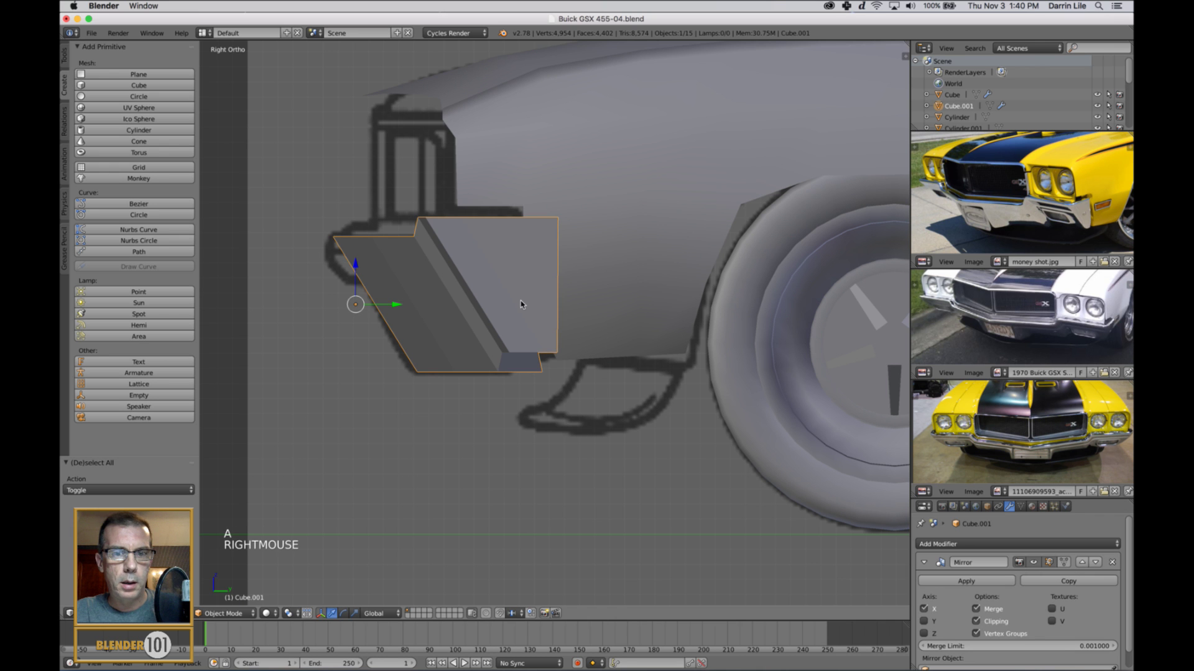
Step: Edit the bumper and move the slanted edge just behind its front corner outward by 0.023 along X
middle_drag(533, 305, 594, 330)
key(ctrl+Tab)
key(ctrl+Tab)
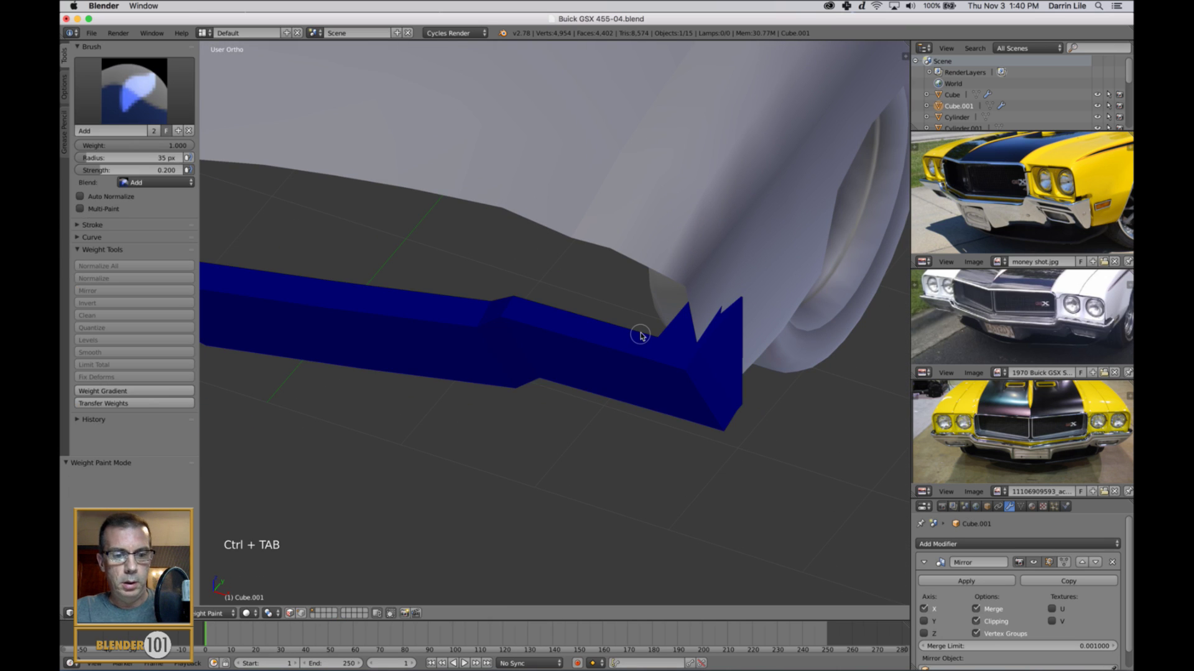
key(Tab)
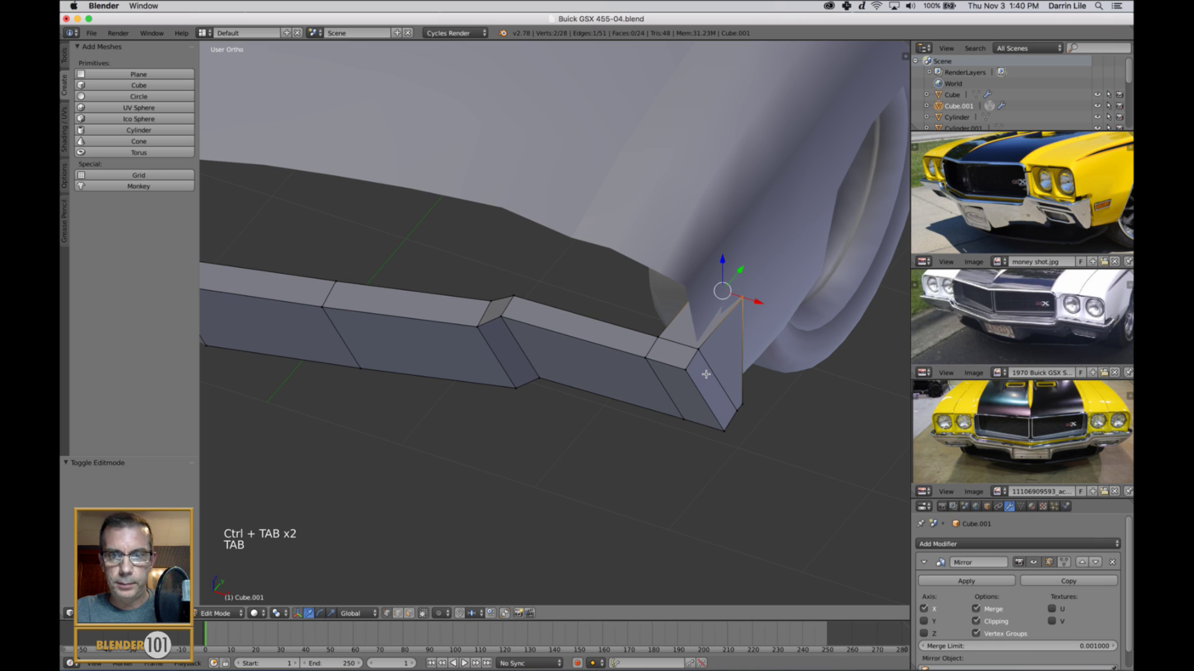
key(ctrl+Tab)
right_click(707, 374)
middle_drag(733, 388, 758, 388)
drag(793, 363, 798, 363)
middle_drag(713, 362, 677, 338)
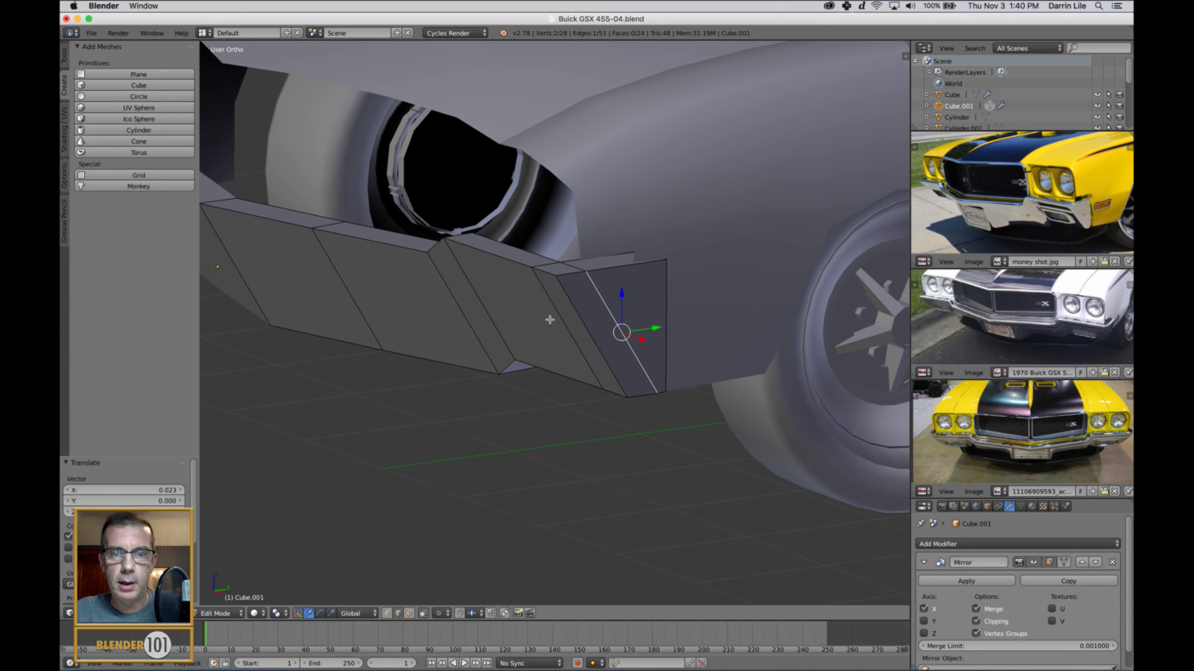
Step: Select the bumper's slanted front corner edge, return to Object Mode, and apply the bumper's scale
right_click(573, 317)
middle_drag(603, 345, 606, 351)
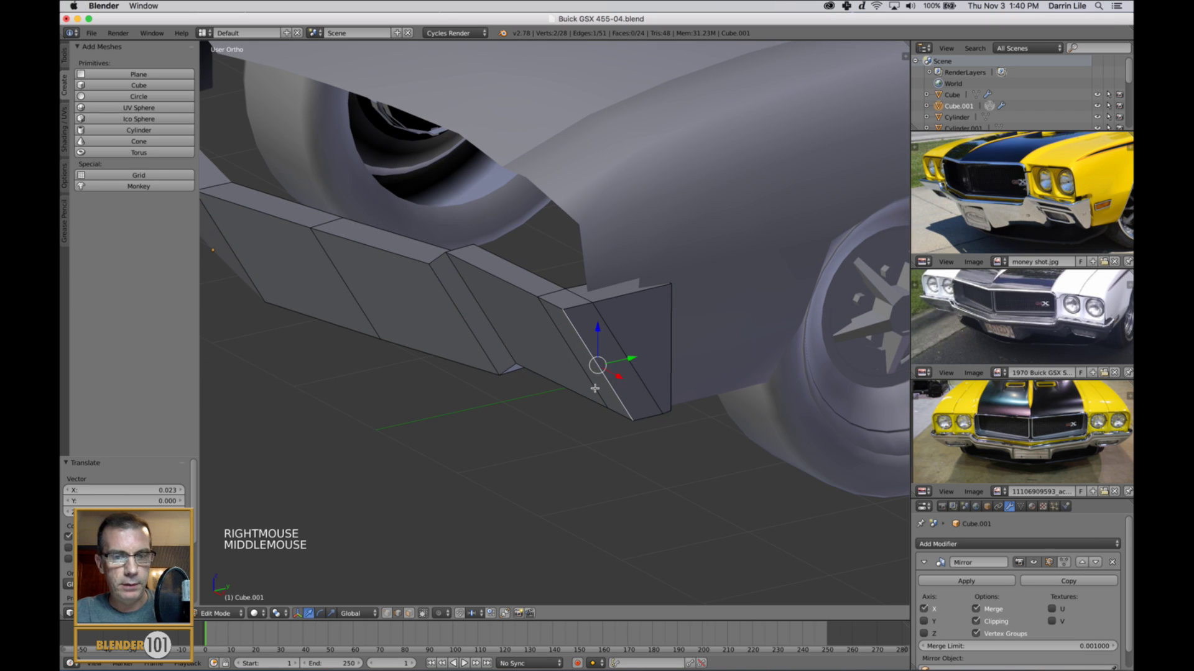
key(Tab)
key(ctrl+a)
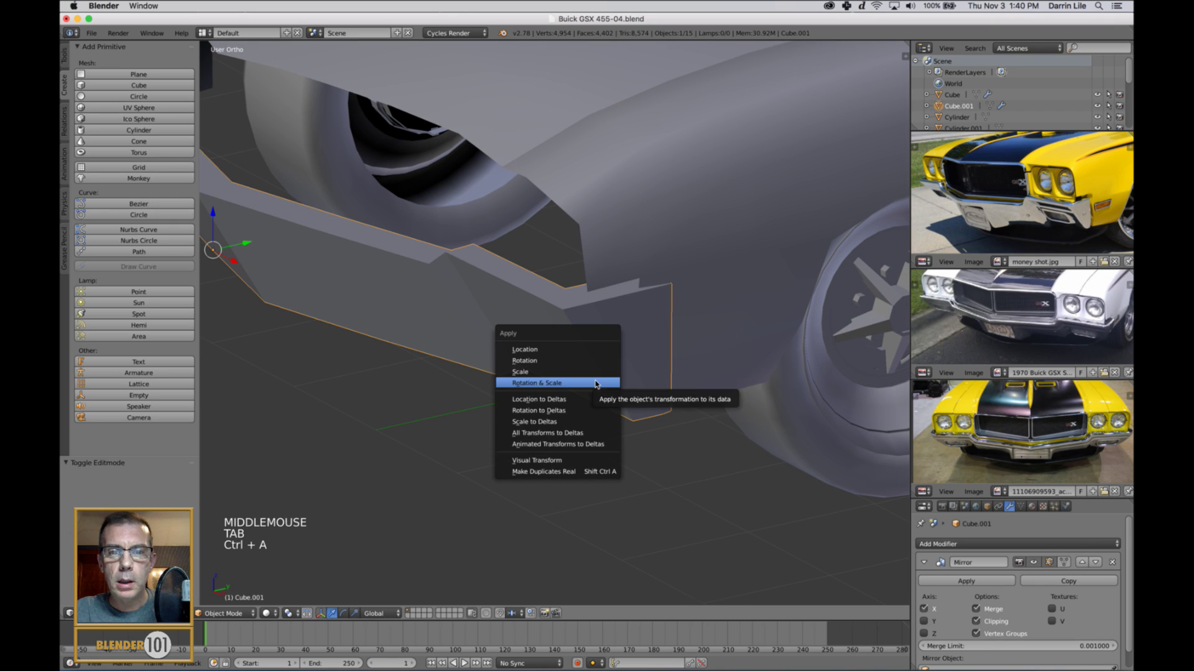
click(537, 372)
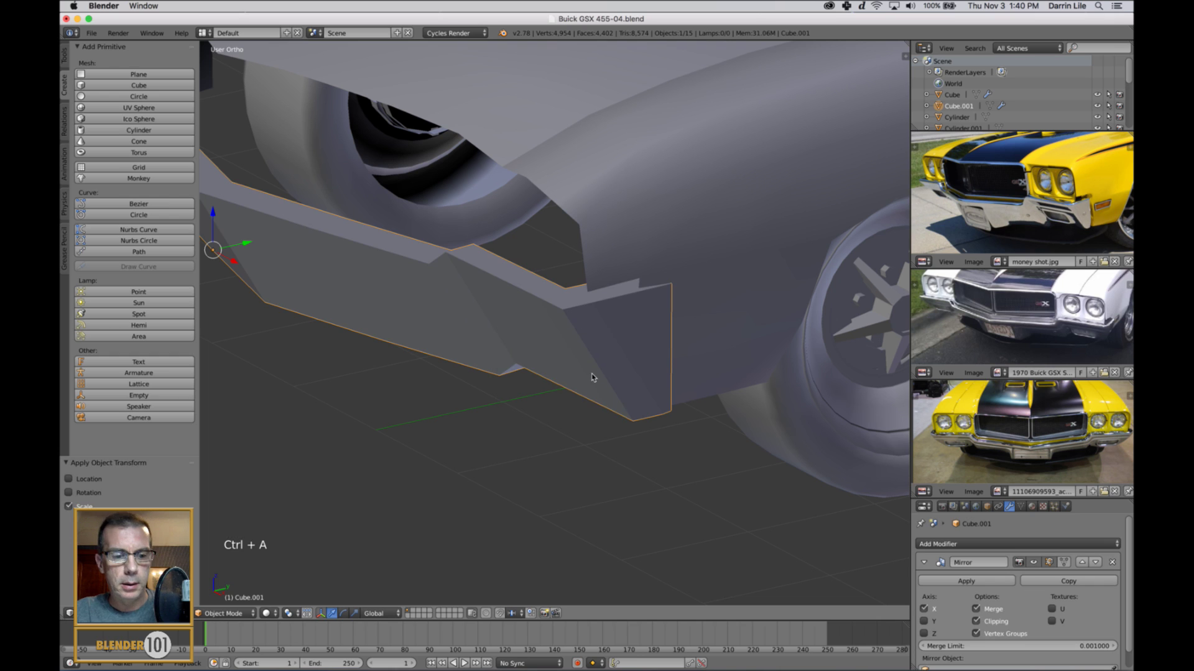
Step: Bevel the bumper's selected front corner edge with 2 segments, clear the selection, and return to Object Mode
key(Tab)
middle_drag(606, 375, 683, 416)
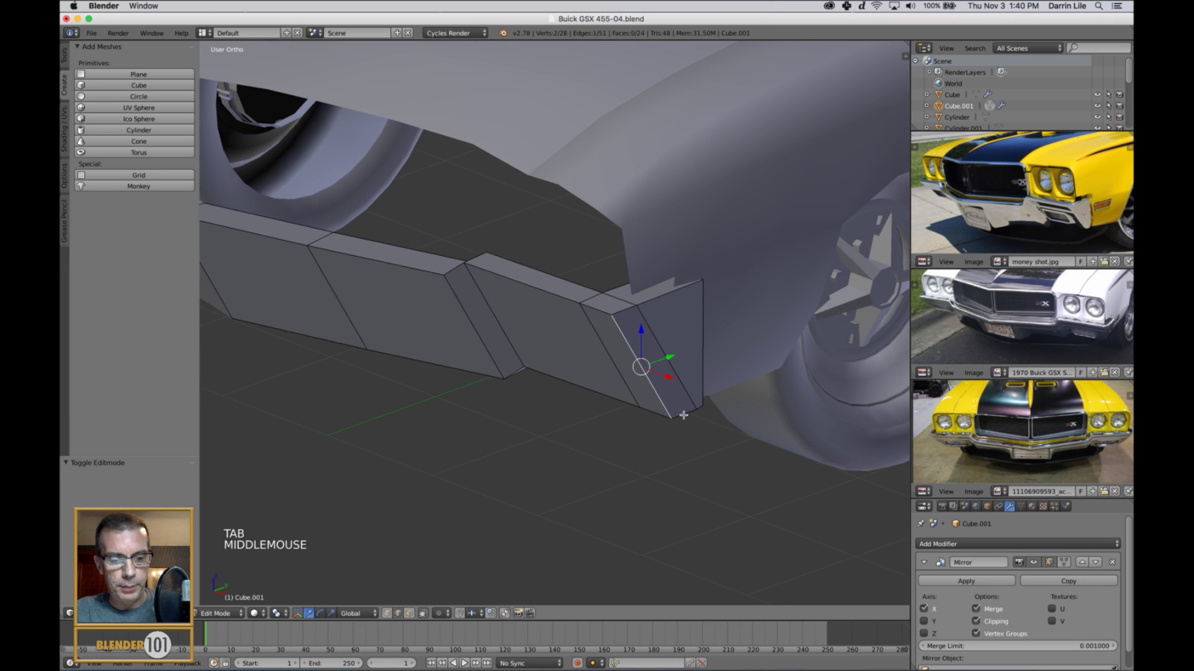
key(ctrl+b)
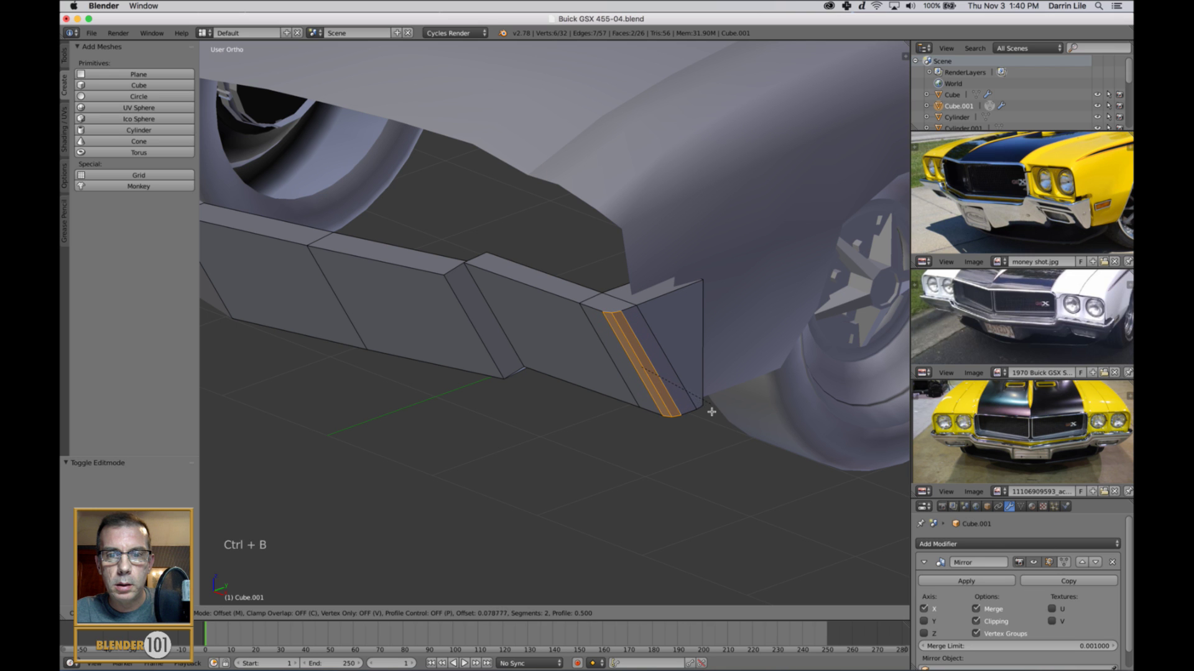
shift+click(737, 440)
key(a)
key(Tab)
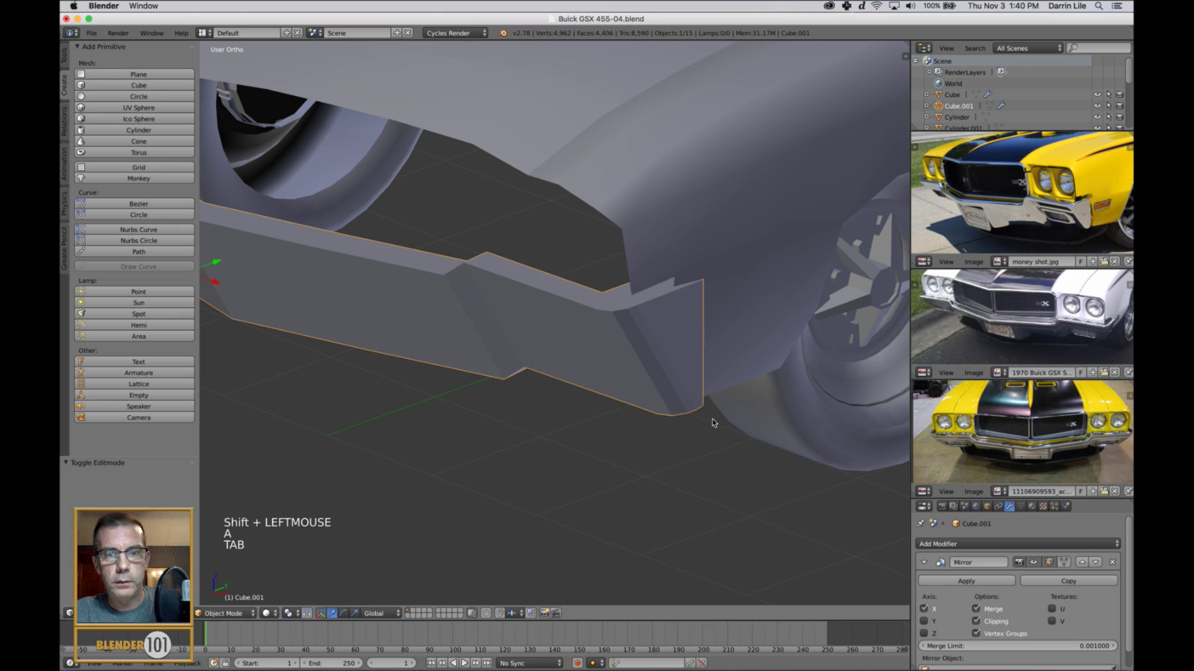
Step: Examine the whole bumper and car front from a low front angle in perspective view
scroll(714, 423, down, 2)
middle_drag(693, 417, 656, 413)
scroll(656, 414, down, 1)
shift+middle_drag(606, 373, 687, 363)
shift+middle_drag(683, 384, 714, 398)
key(KP_5)
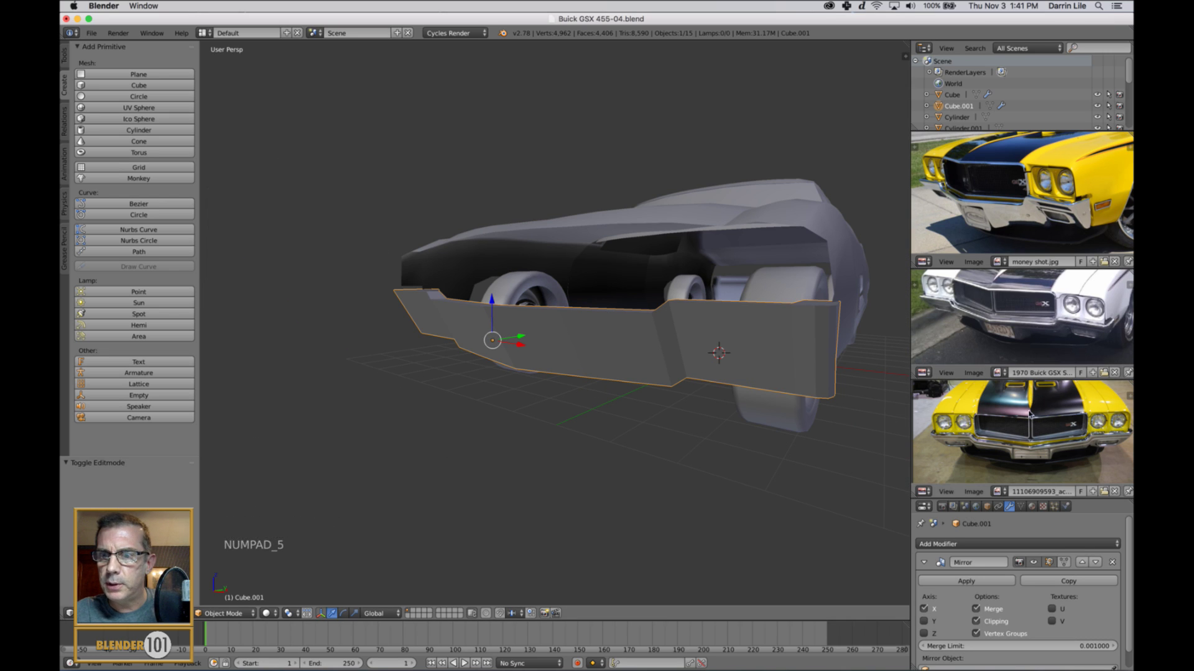
Step: Check the bumper in the reference photo, and lower the bumper slightly along Z to match the front blueprint
scroll(1057, 210, up, 2)
middle_drag(1047, 211, 1077, 199)
scroll(1079, 199, down, 2)
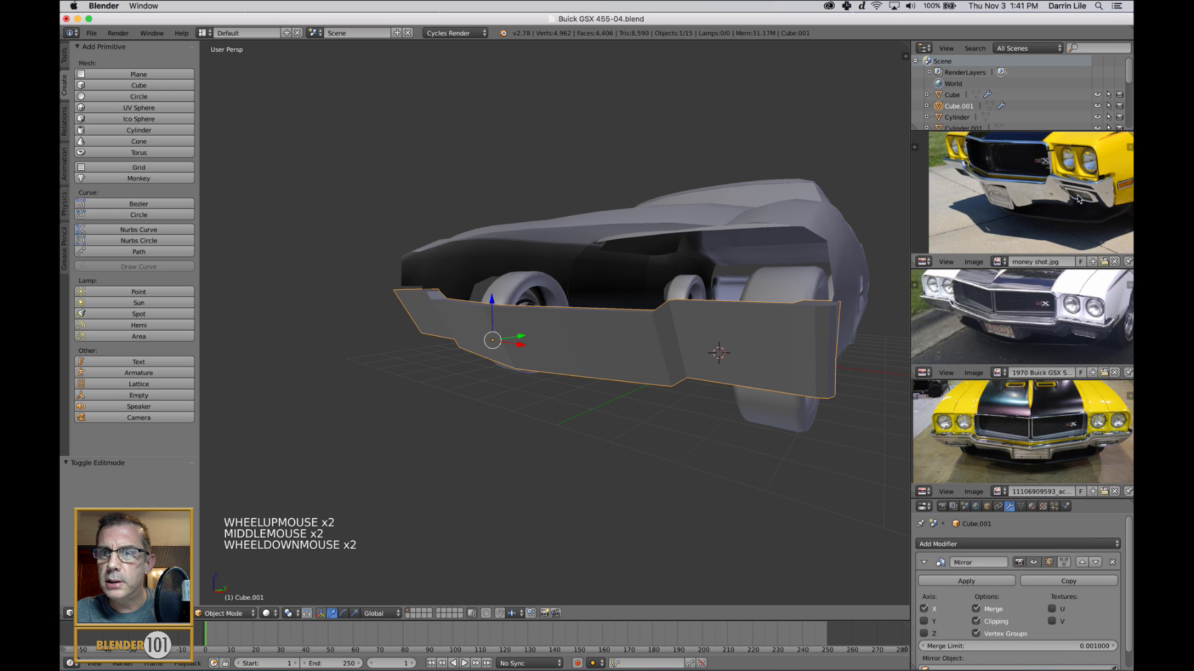
scroll(1082, 200, up, 1)
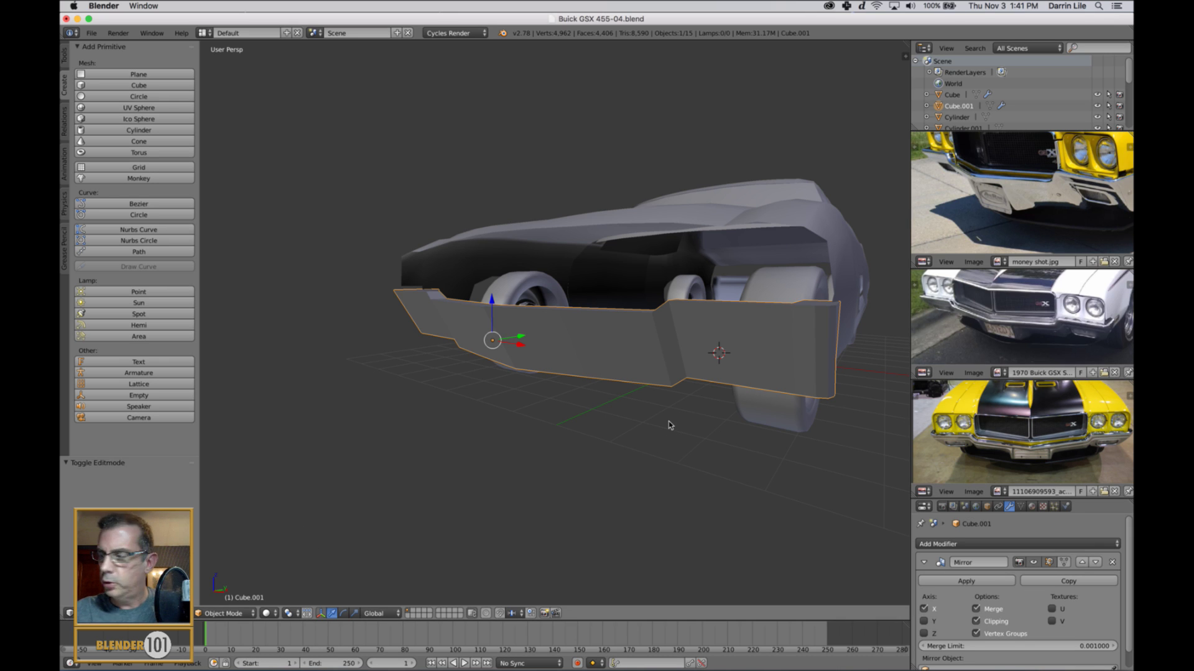
key(KP_1)
key(KP_5)
key(z)
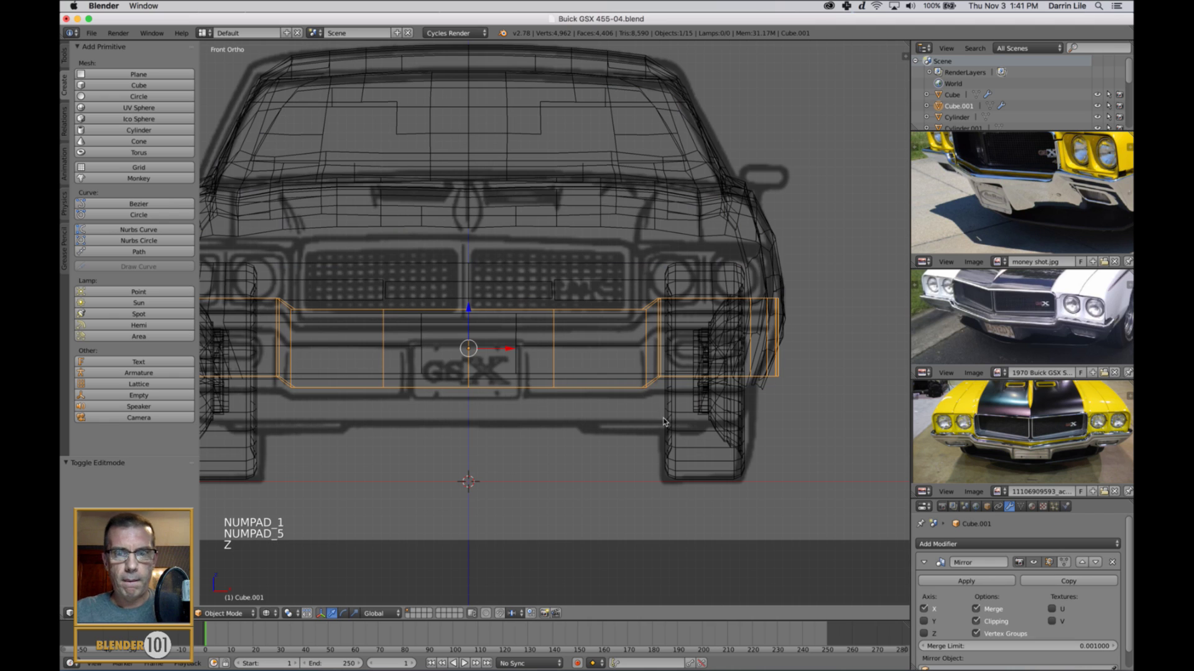
shift+middle_drag(652, 386, 711, 373)
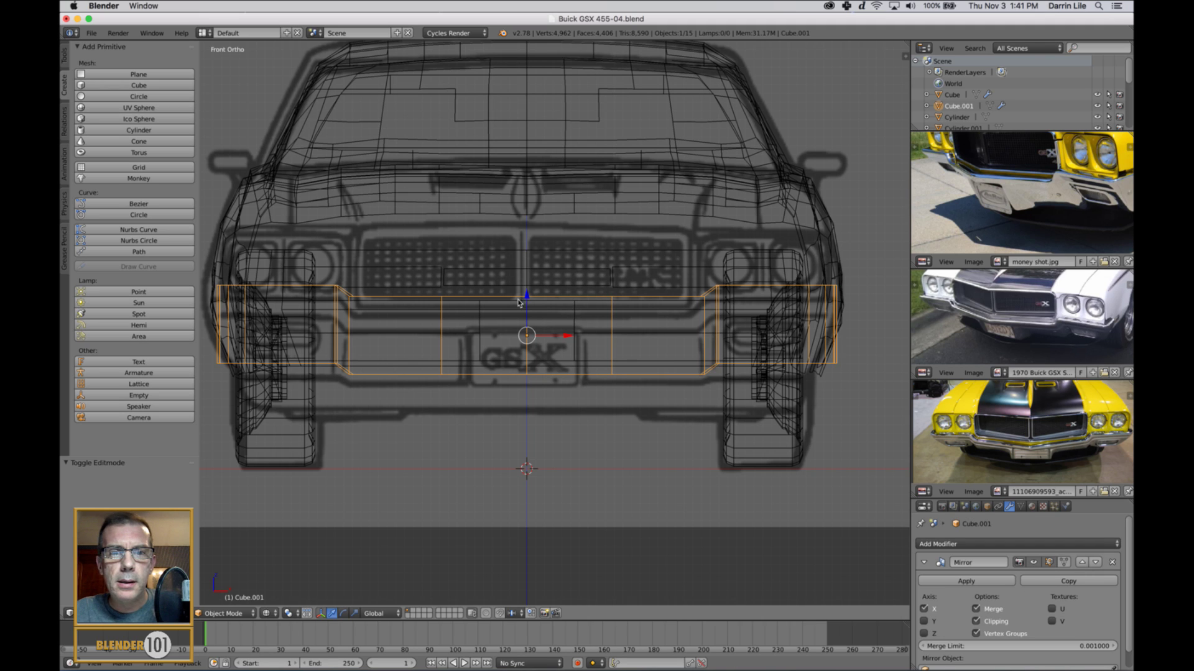
drag(519, 303, 531, 306)
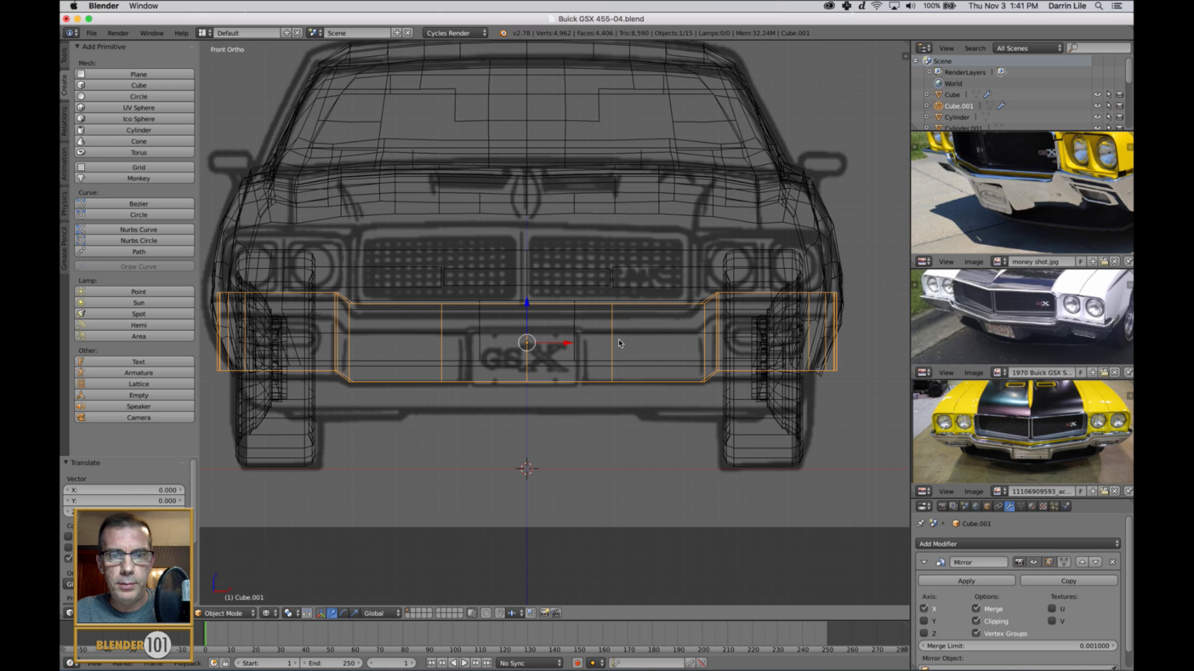
Step: Add a horizontal loop cut along the bumper, slide it toward the upper edge, and return to Object Mode in solid shading
key(Tab)
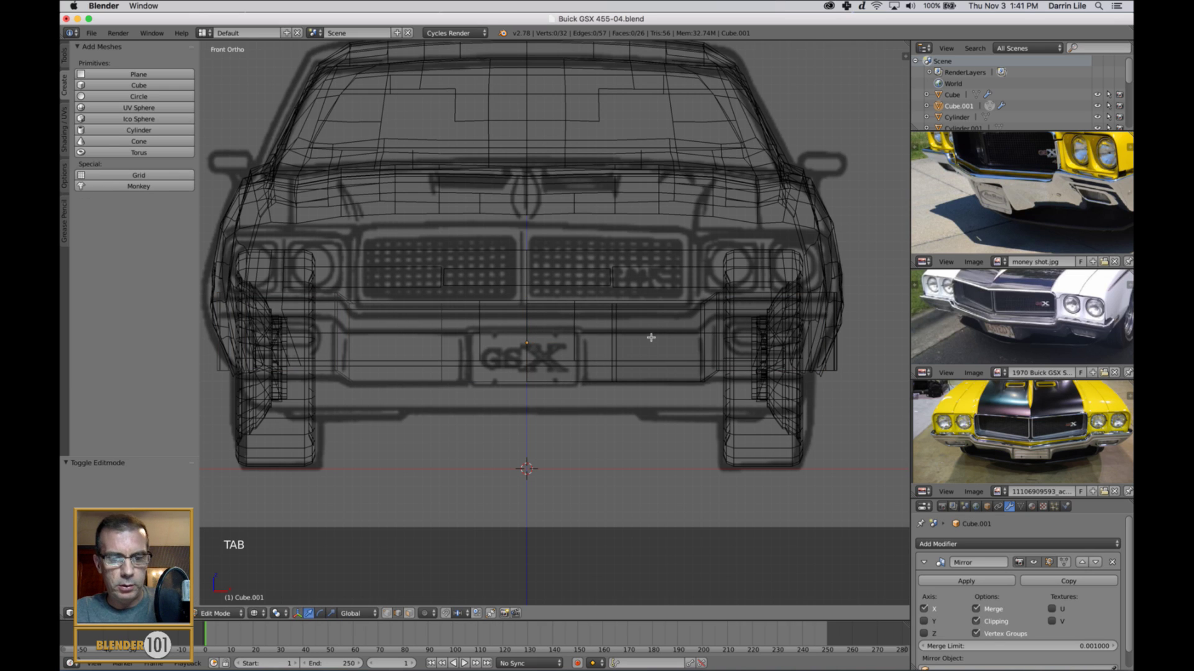
key(ctrl+r)
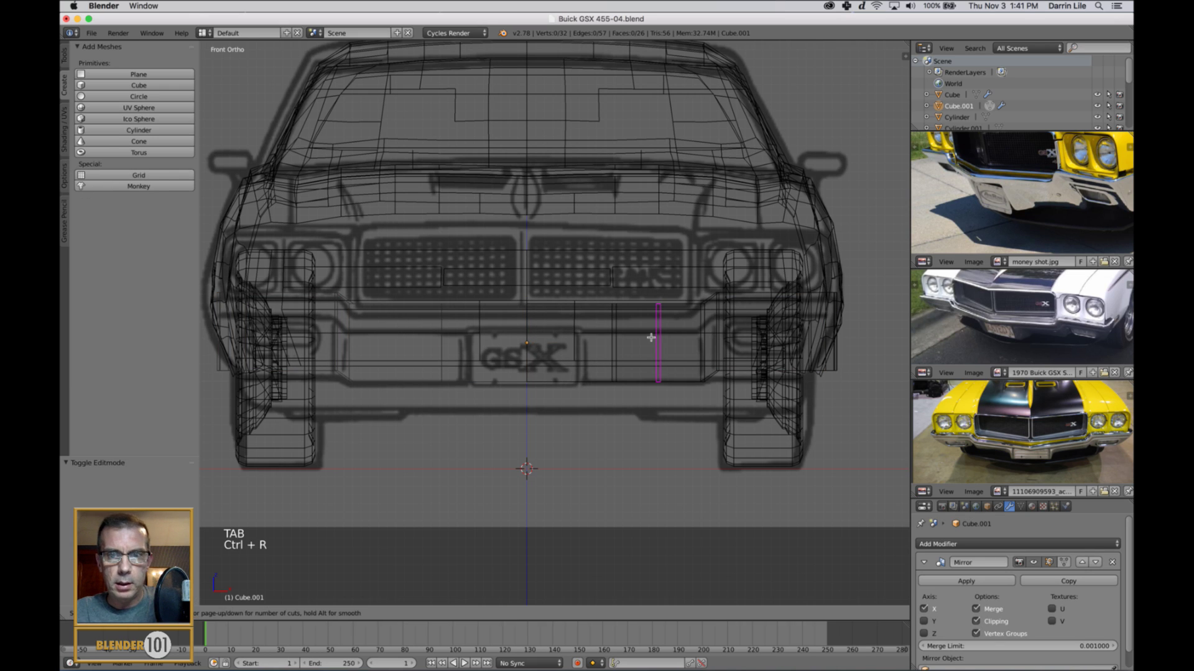
click(607, 335)
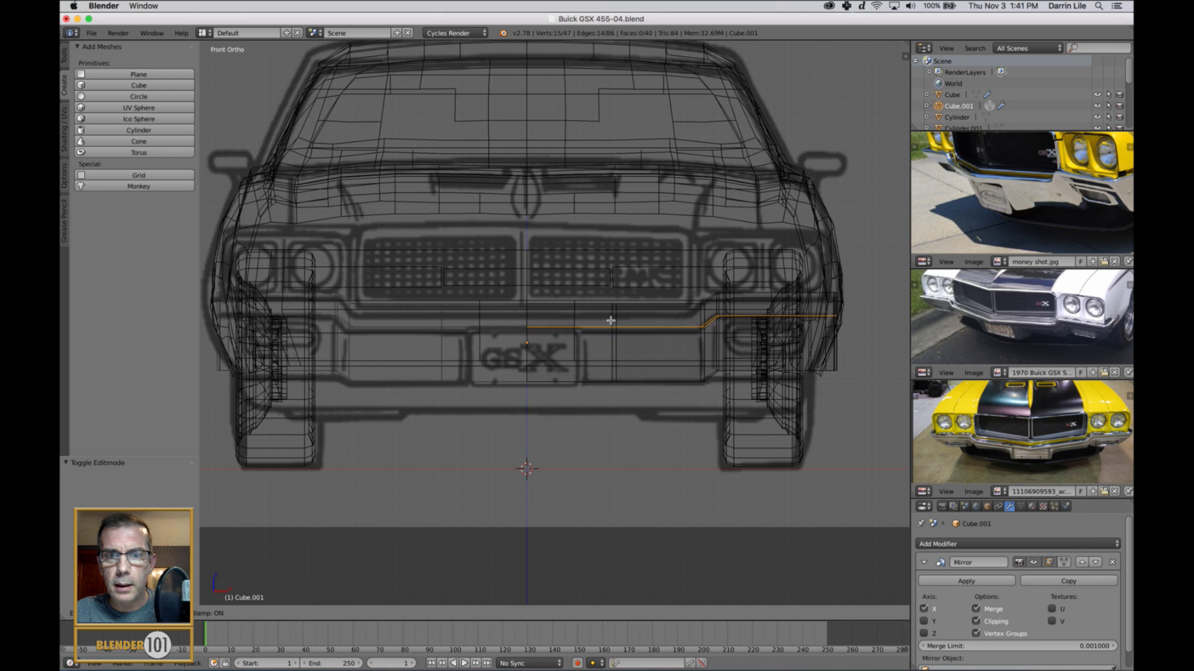
click(611, 320)
key(z)
key(Tab)
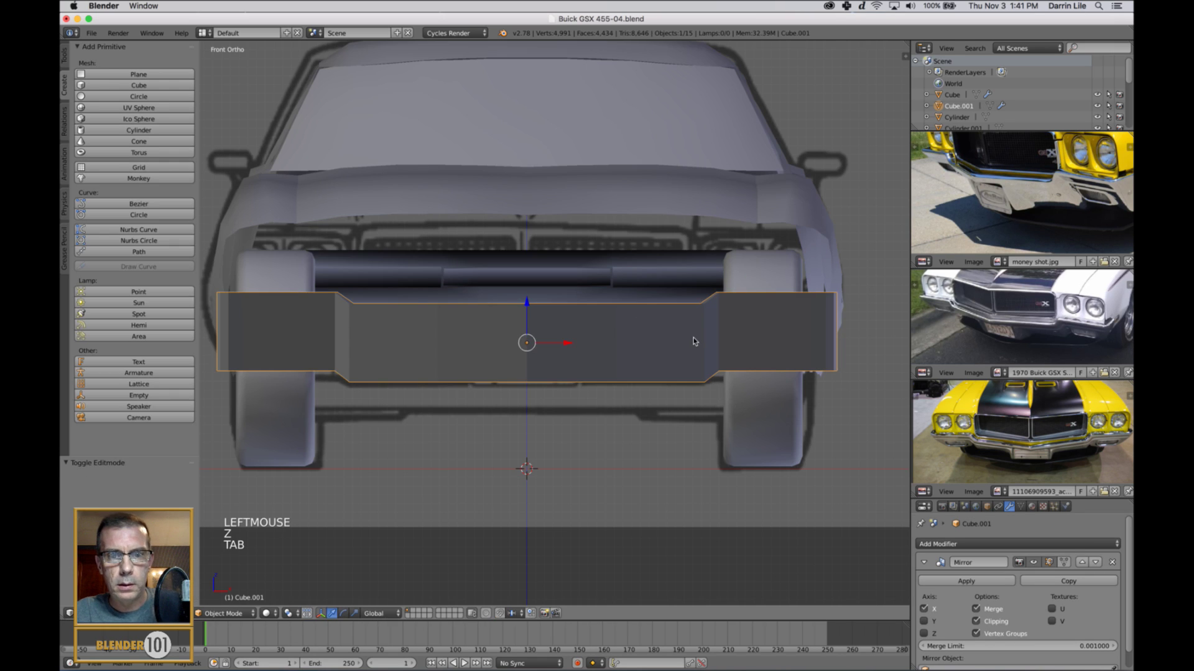
Step: Extrude the upper strip of front faces, including the rounded corner, forward along Y into a raised lip, and return to Object Mode
key(Tab)
middle_drag(694, 346, 822, 283)
key(ctrl+Tab)
click(672, 340)
right_click(594, 323)
shift+right_click(692, 323)
shift+right_click(704, 324)
shift+right_click(752, 318)
shift+right_click(798, 351)
shift+right_click(804, 348)
shift+right_click(807, 384)
middle_drag(1096, 207, 1061, 202)
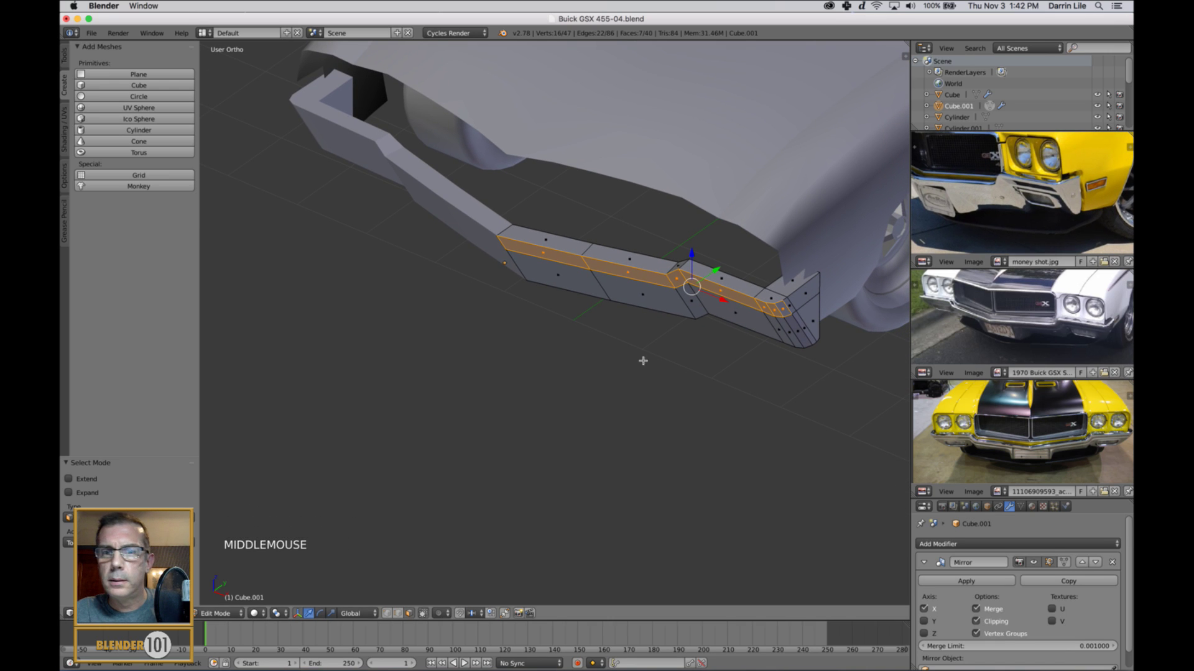
middle_drag(715, 327, 706, 323)
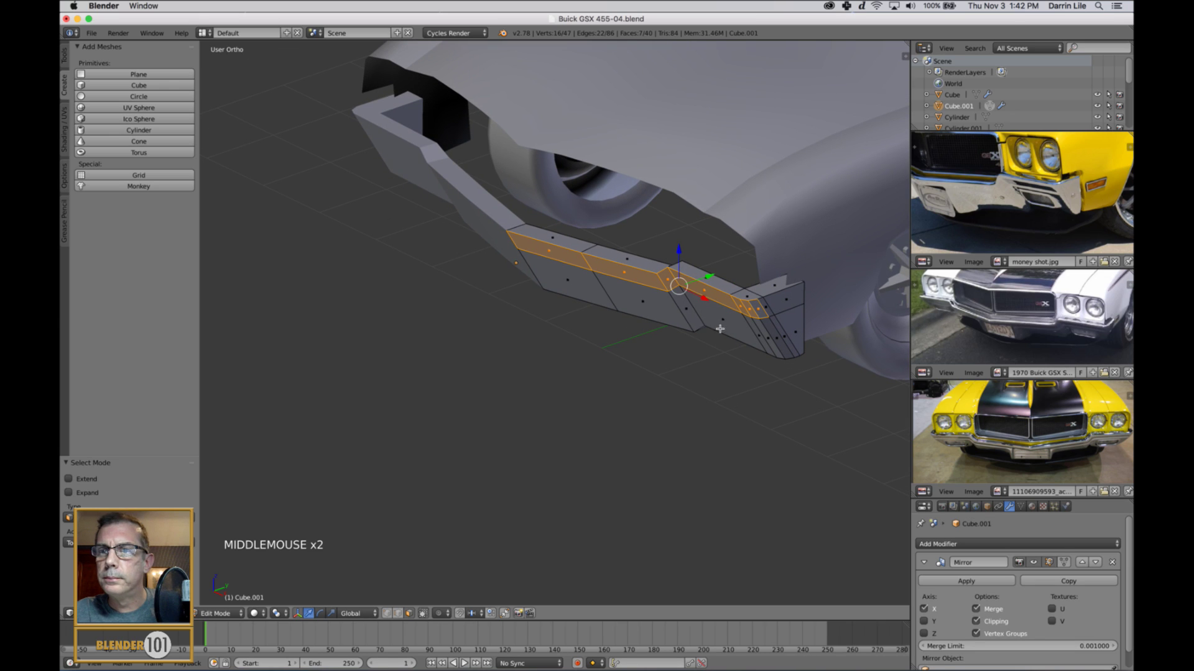
key(e)
key(e)
key(e)
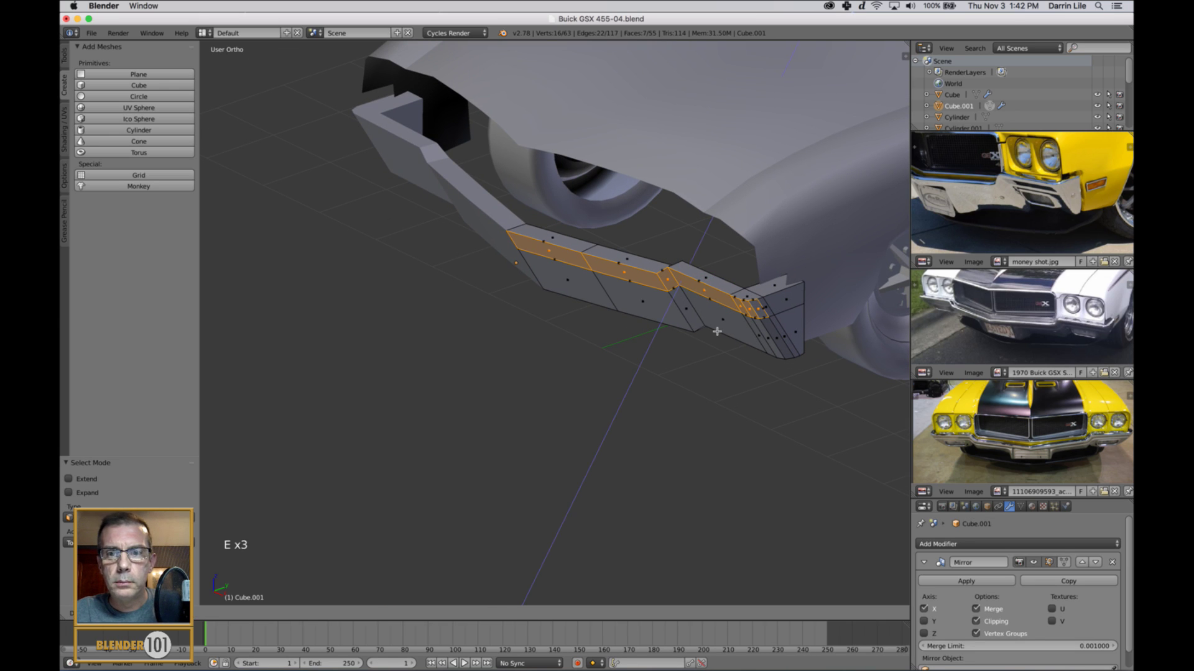
click(716, 332)
drag(709, 282, 699, 289)
key(a)
key(Tab)
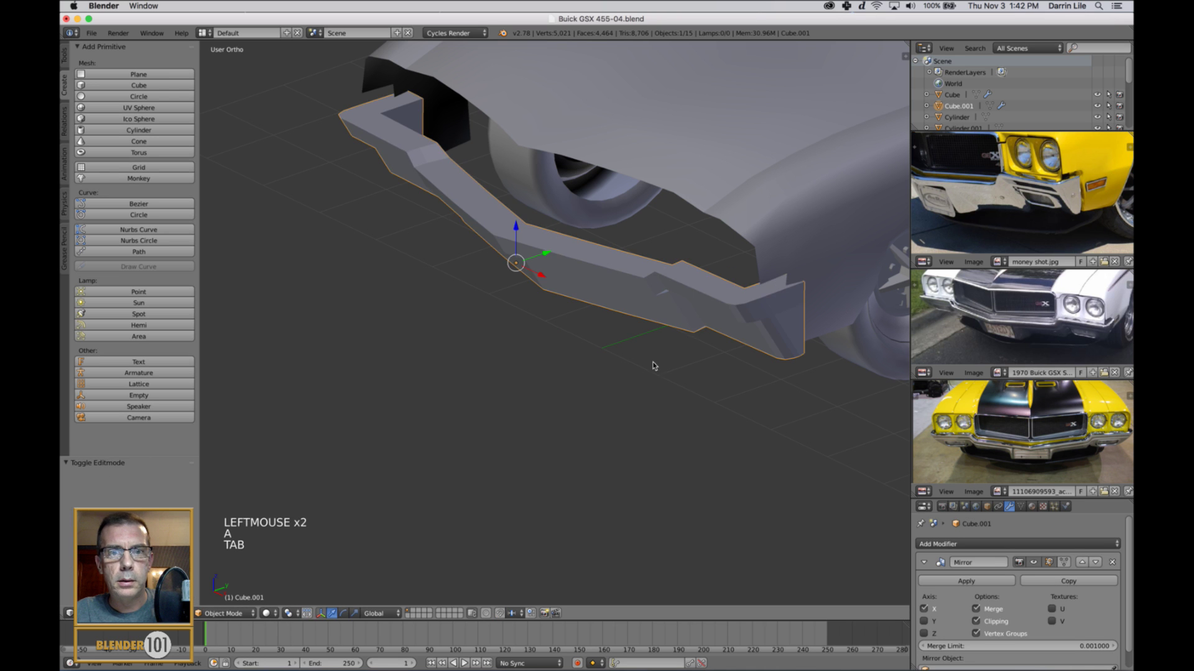
Step: Edit the bumper and add a horizontal loop cut through the middle of the raised upper lip
middle_drag(653, 365, 624, 281)
key(Tab)
key(ctrl+r)
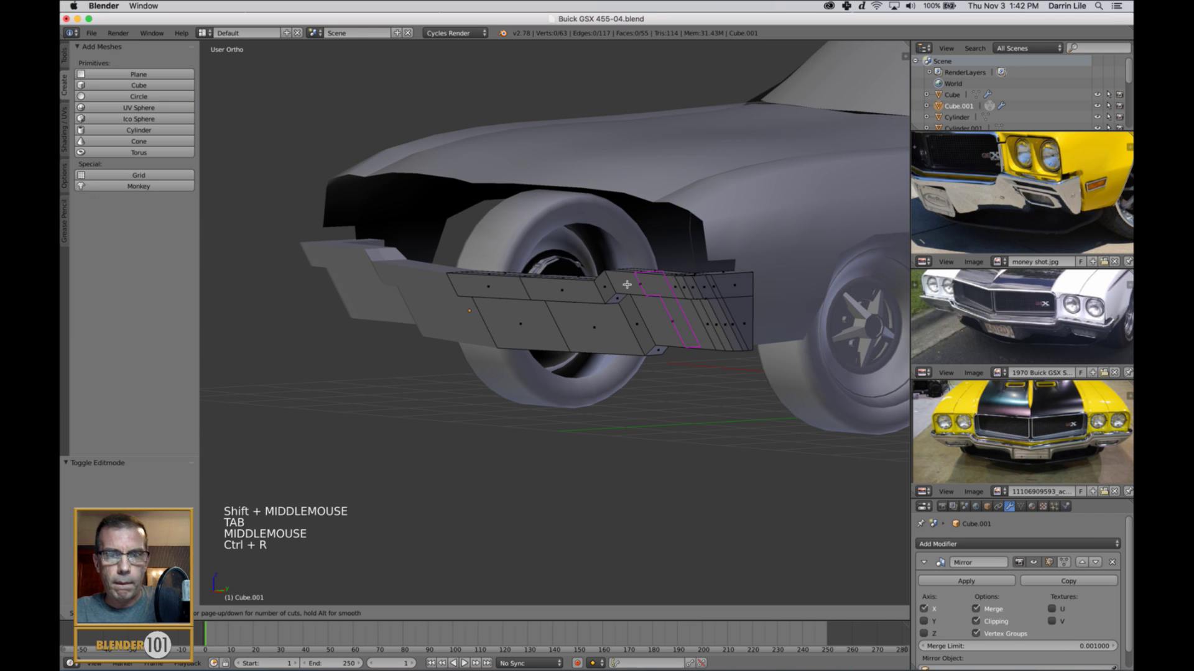
click(602, 291)
click(600, 294)
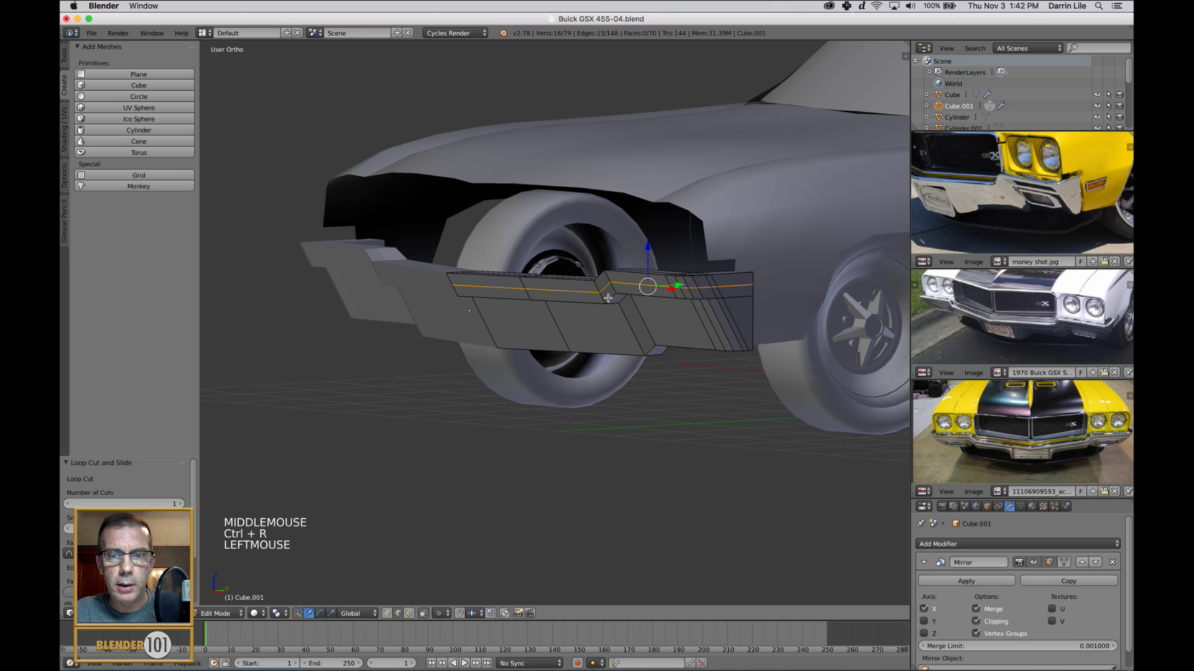
Step: Move the vertex path along the lip's middle, from the side end to the centerline, slightly forward along Y and return to Object Mode
middle_drag(697, 299, 671, 311)
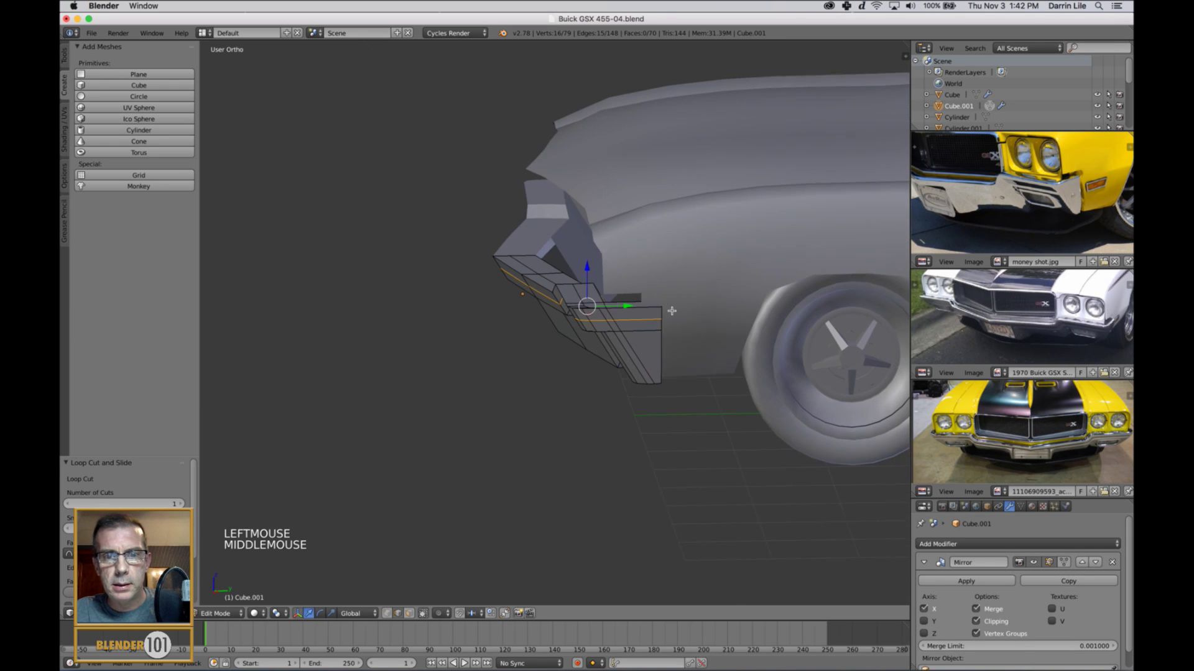
key(ctrl+Tab)
click(650, 281)
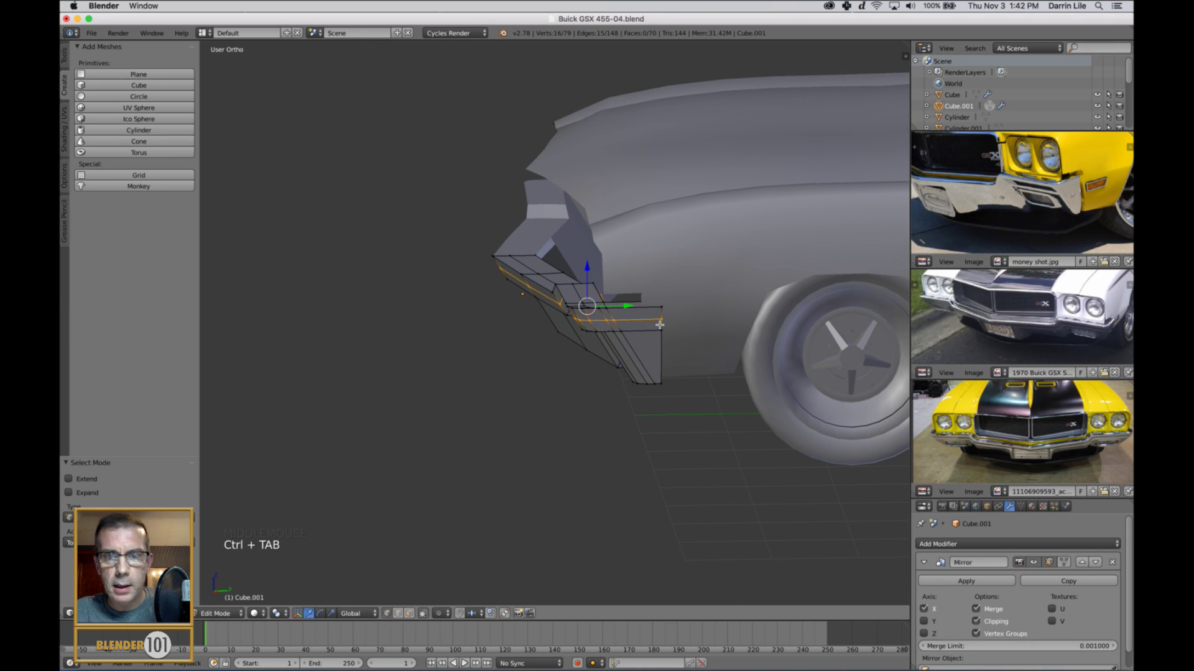
right_click(661, 320)
middle_drag(510, 315, 561, 310)
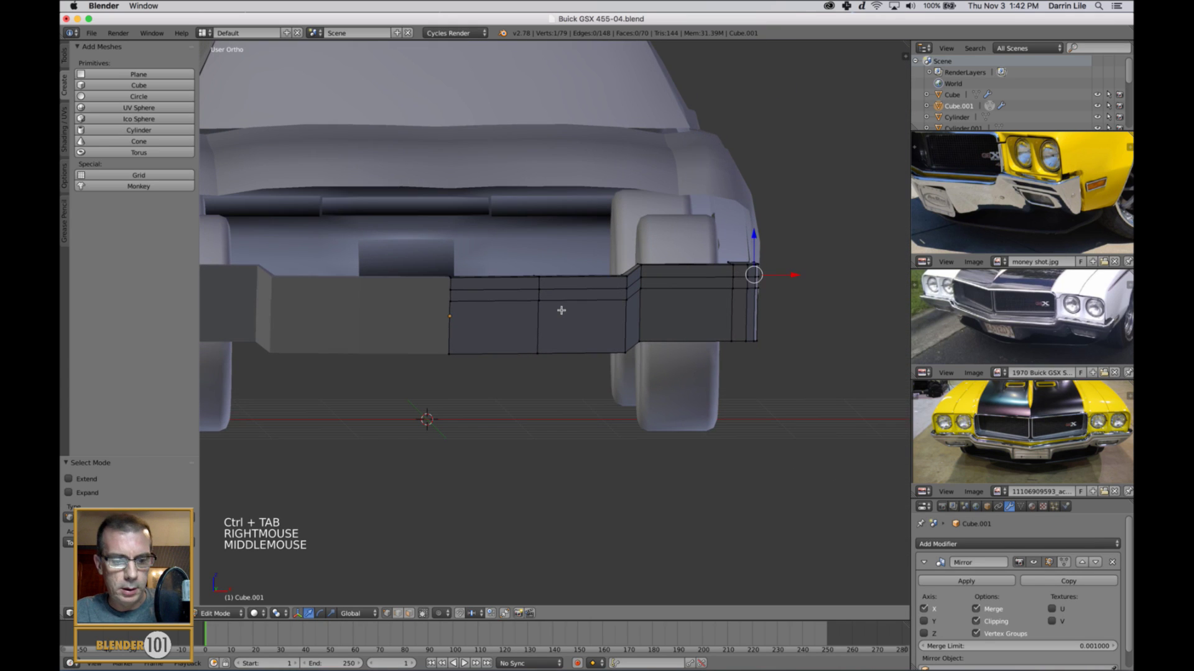
ctrl+right_click(448, 296)
middle_drag(817, 366, 755, 371)
mouse_move(636, 306)
middle_down()
mouse_move(652, 311)
mouse_move(639, 321)
middle_up()
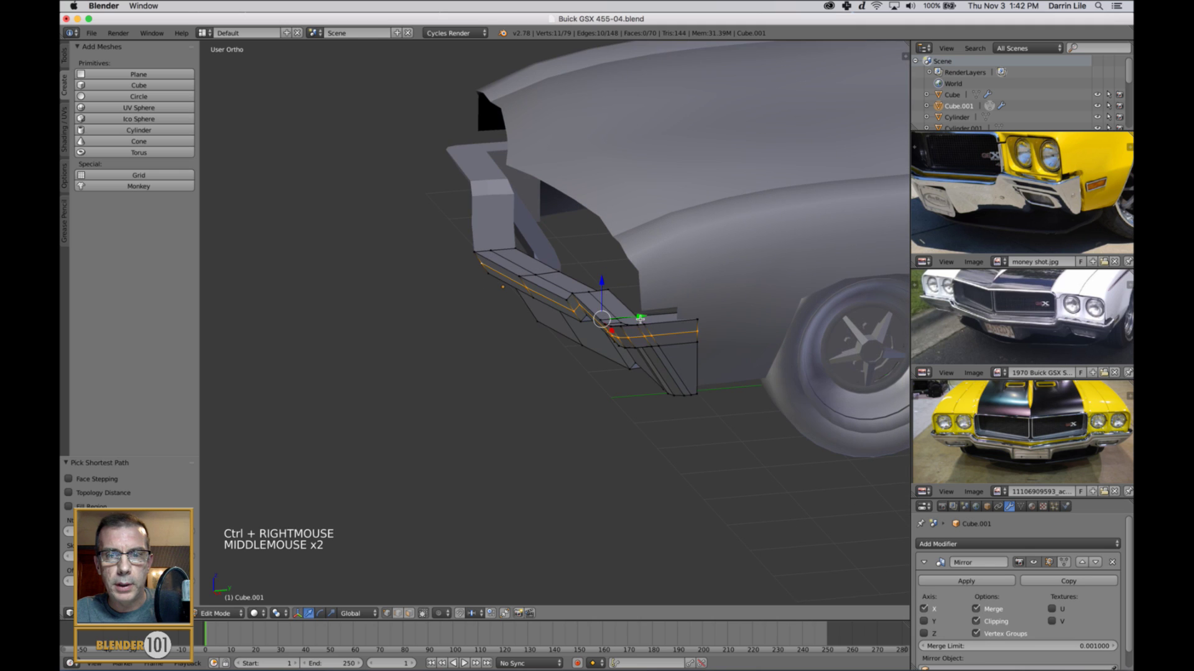
click(638, 324)
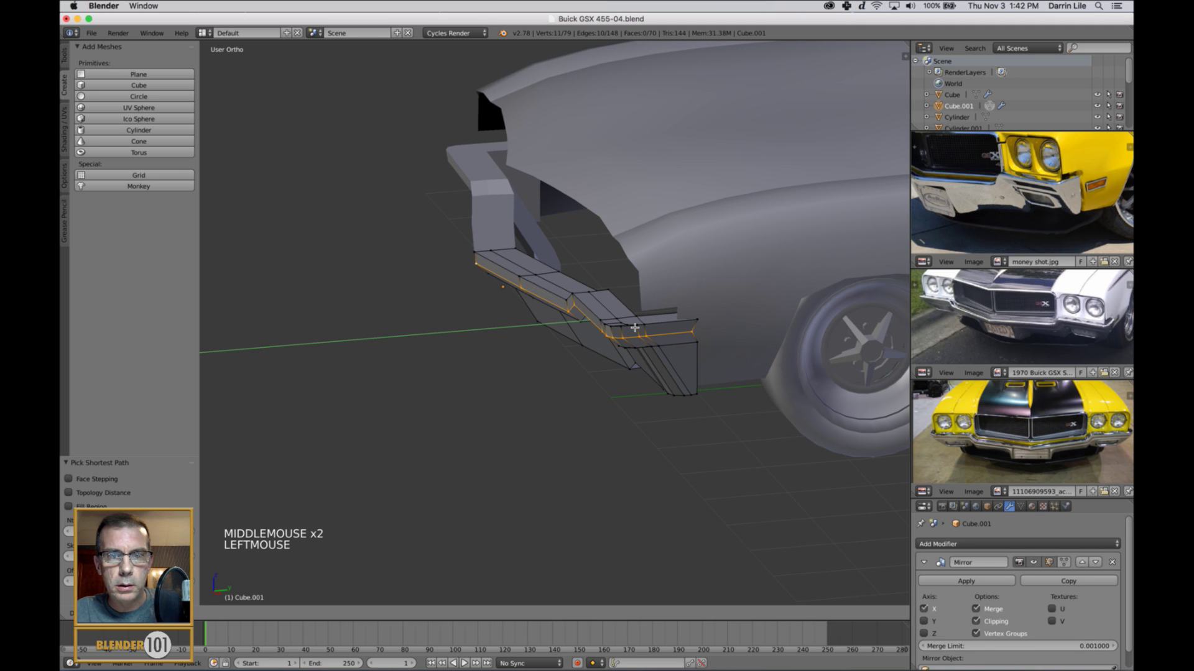
key(a)
key(Tab)
scroll(634, 330, down, 1)
middle_drag(634, 329, 744, 281)
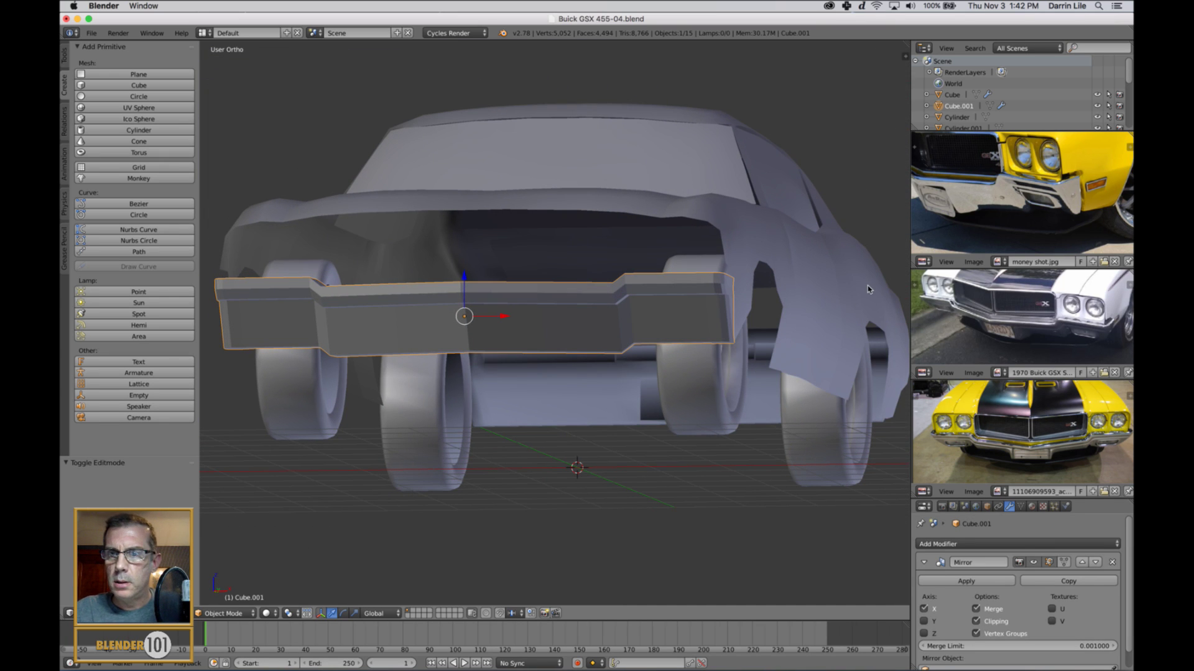
Step: Select the bumper's outer front face below the lip and compare it with the blueprint in front orthographic wireframe view
middle_drag(630, 322, 667, 352)
key(Tab)
key(ctrl+Tab)
click(623, 374)
right_click(660, 343)
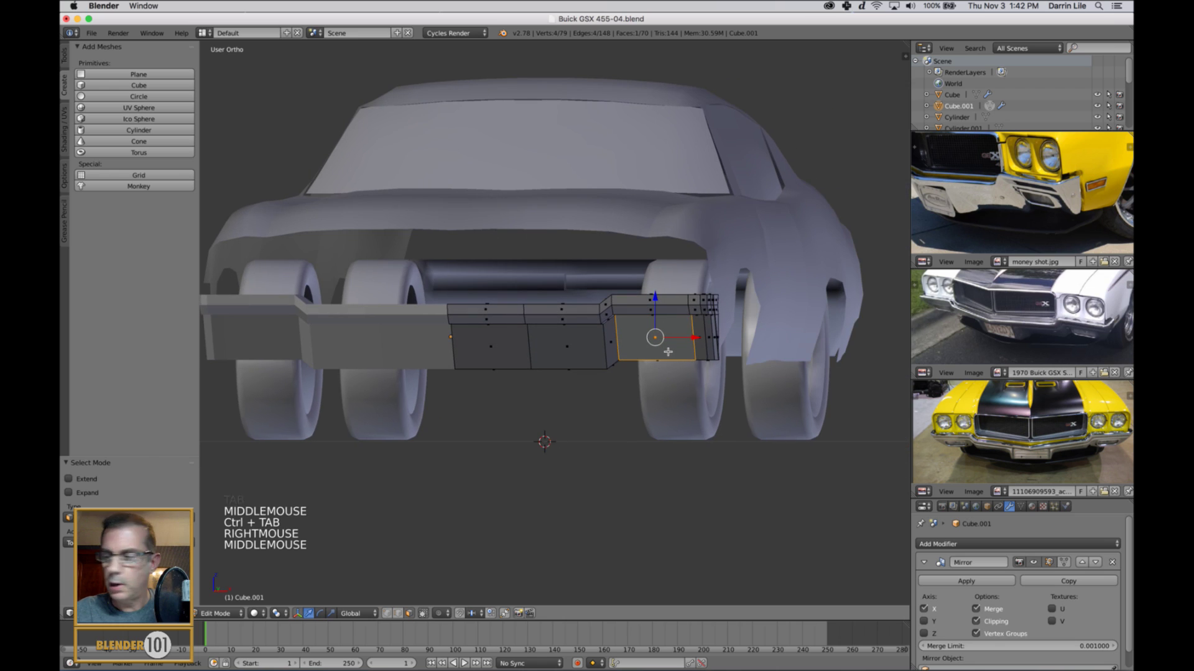
key(KP_1)
key(KP_5)
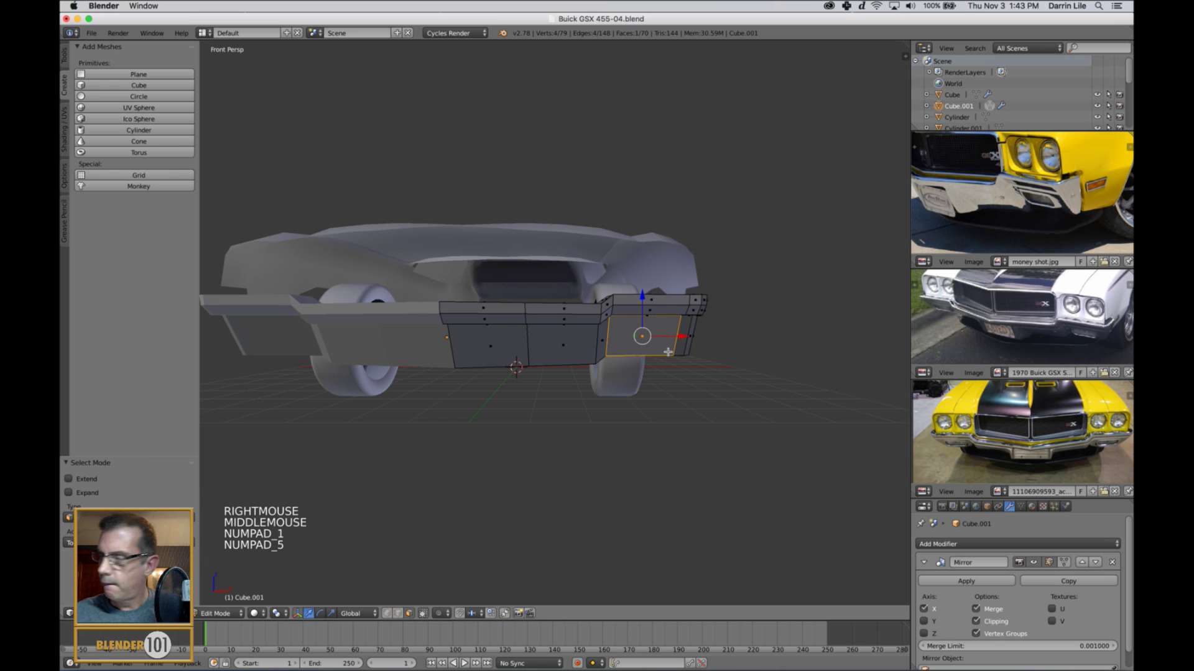
key(KP_5)
key(z)
scroll(668, 352, up, 3)
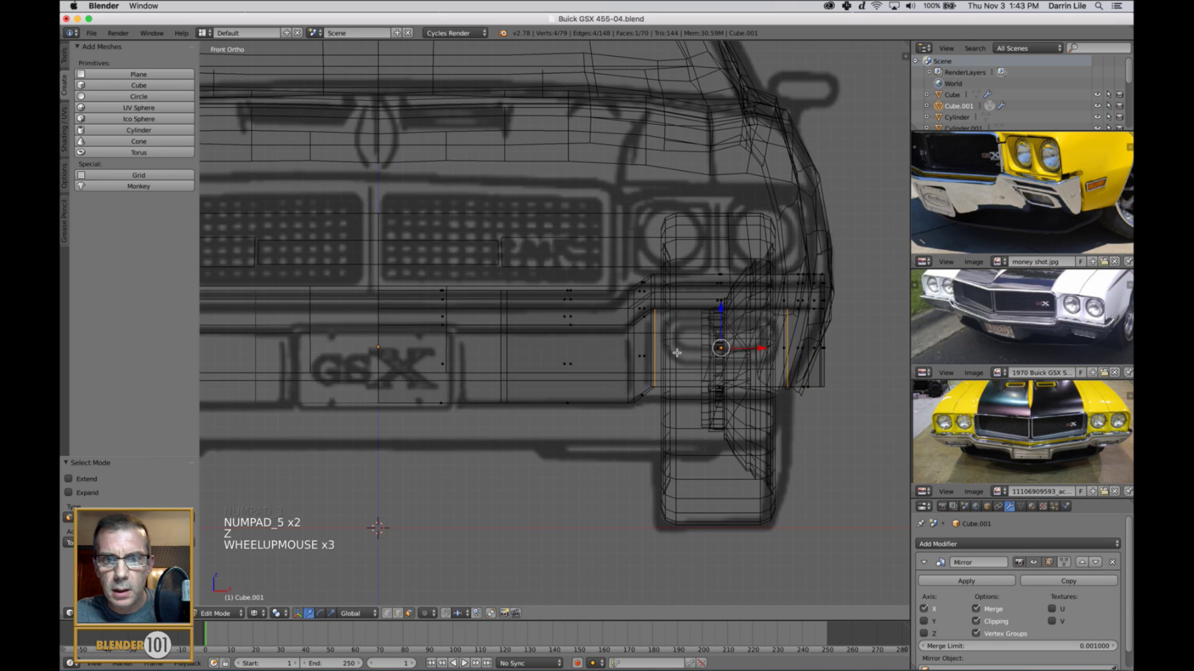
shift+middle_drag(669, 337, 654, 318)
scroll(635, 313, up, 2)
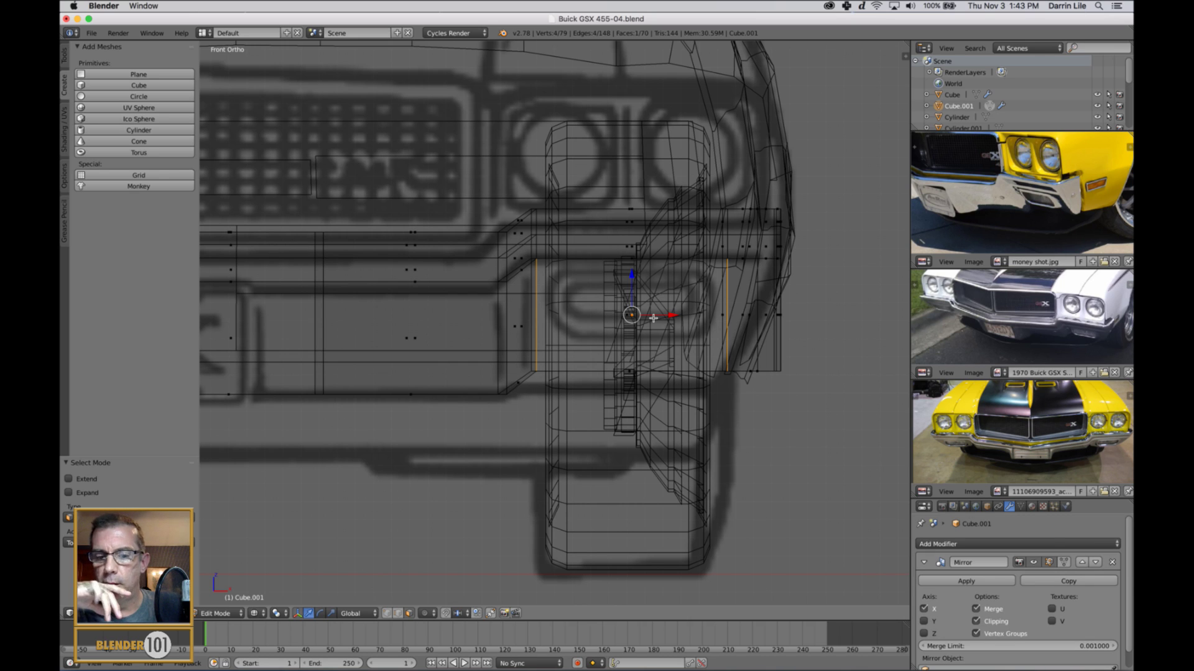
Step: Try the Local transform orientation for the selected bumper face and restore the Global orientation
middle_drag(700, 330, 654, 333)
key(space)
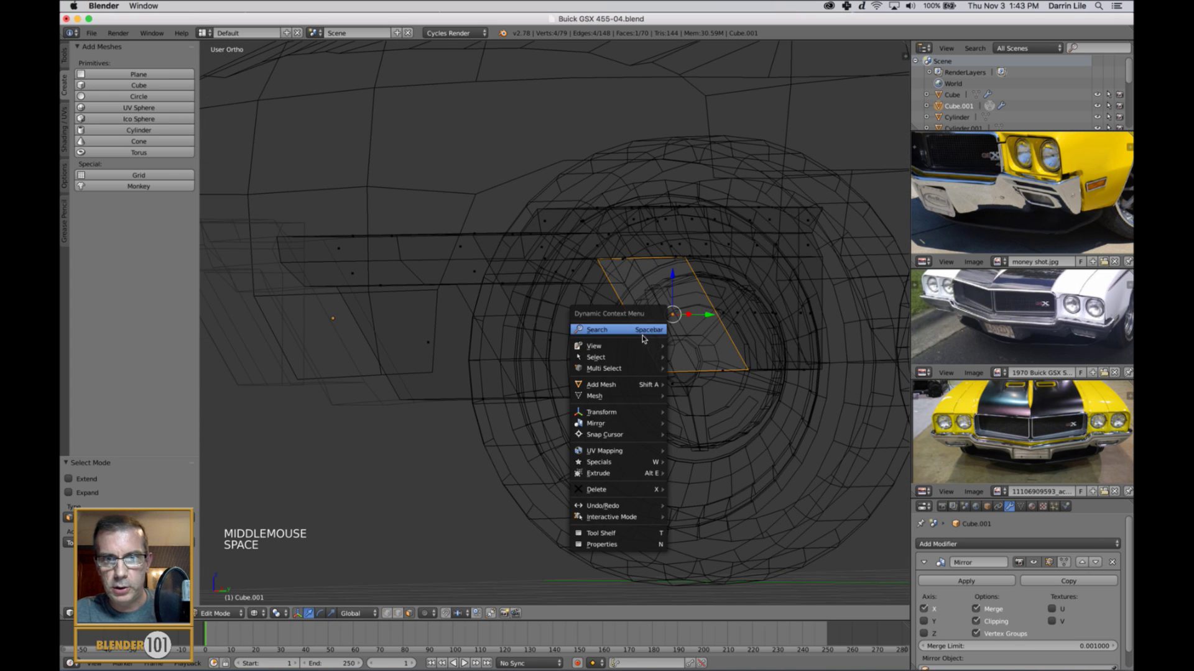
key(alt+space)
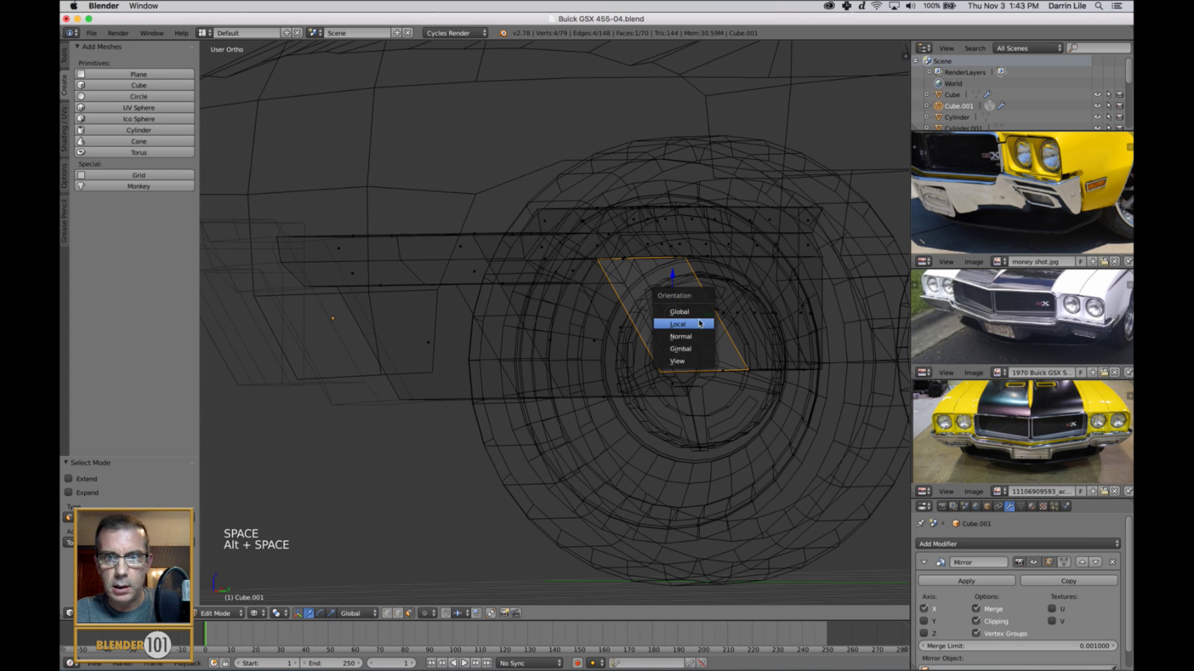
click(699, 324)
middle_drag(699, 324, 645, 341)
key(alt+space)
click(703, 337)
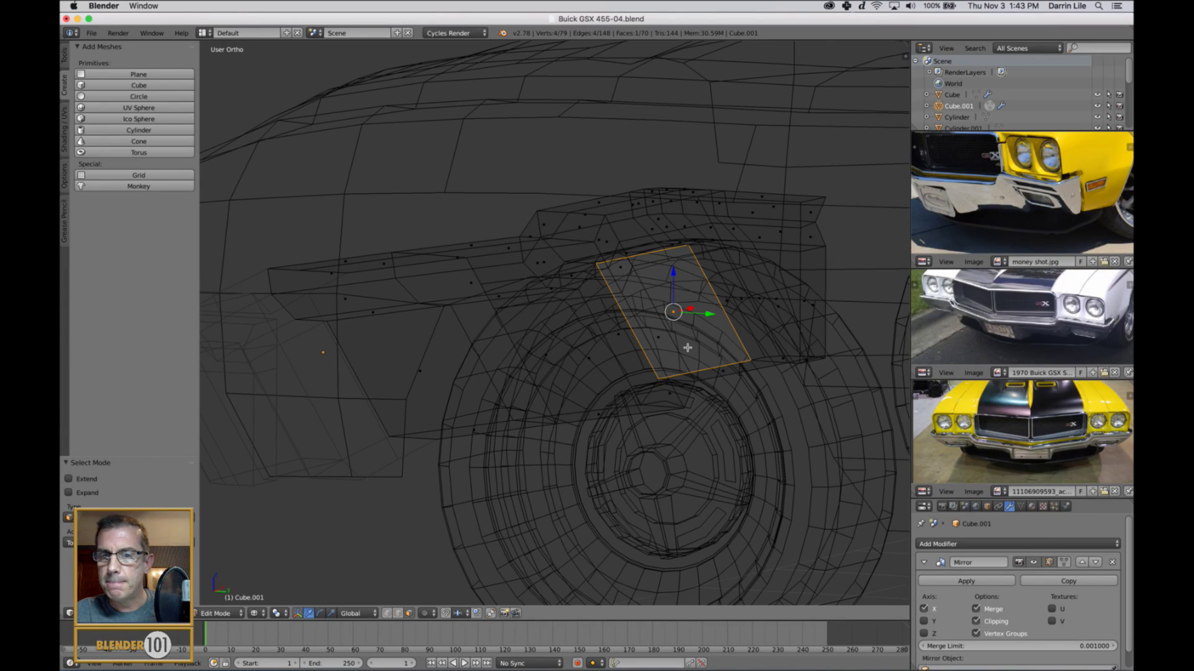
Step: Add two evenly spaced horizontal loop cuts across the bumper's front section below the lip
middle_drag(657, 356, 688, 360)
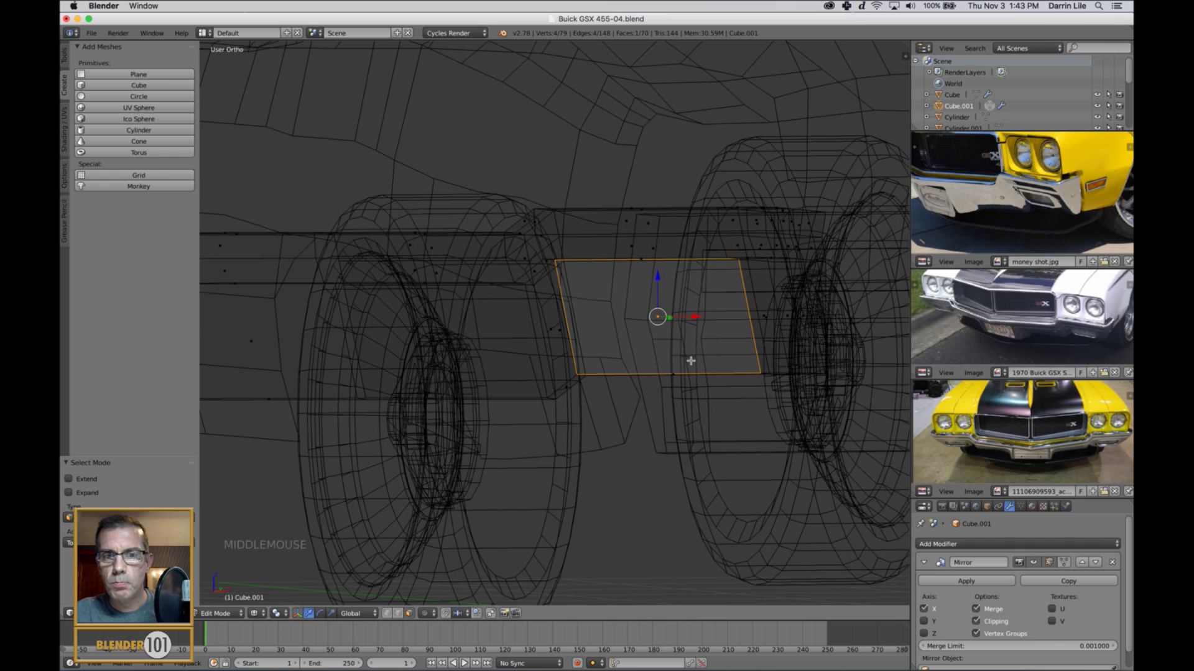
key(ctrl+r)
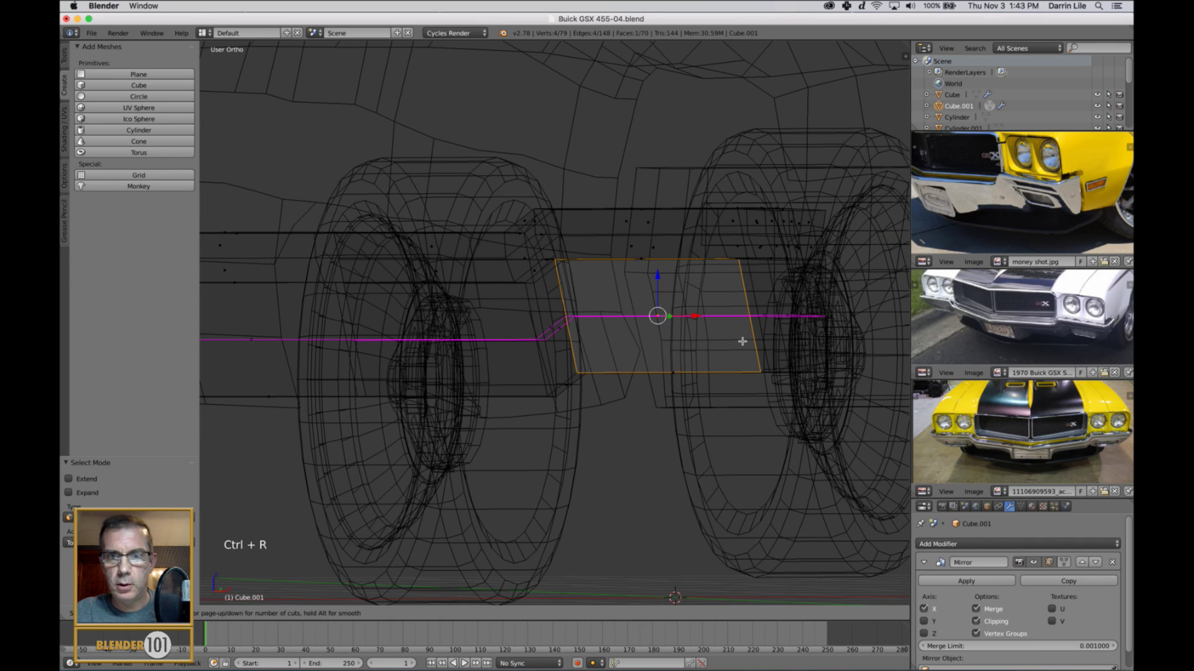
scroll(743, 341, up, 1)
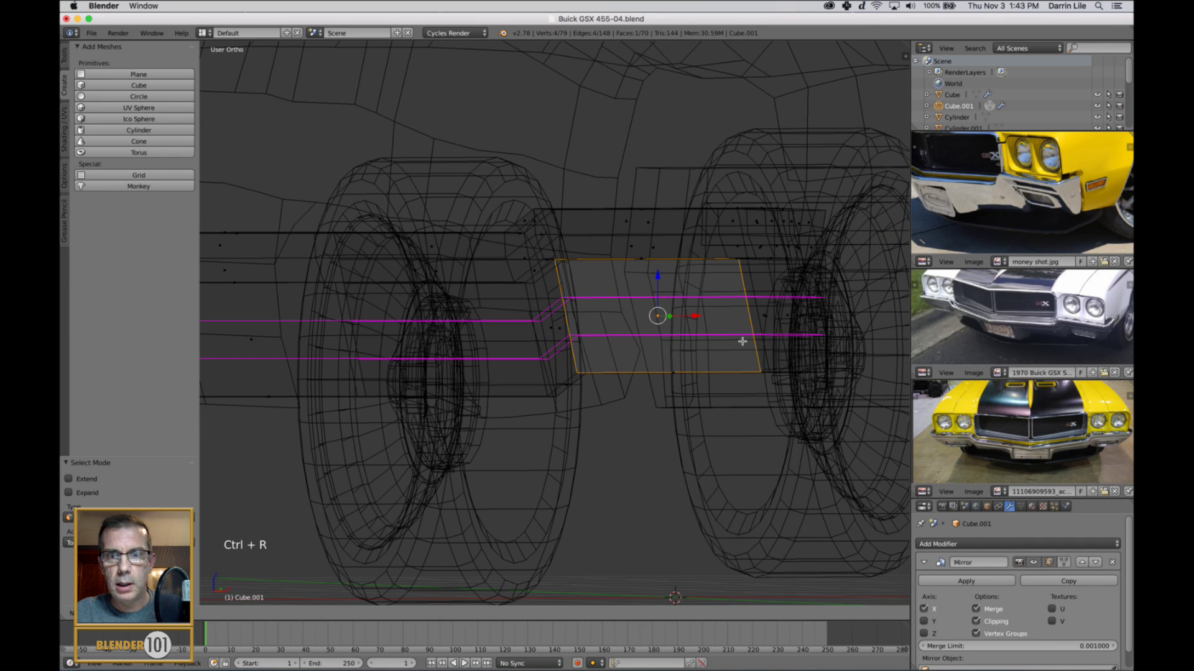
click(742, 341)
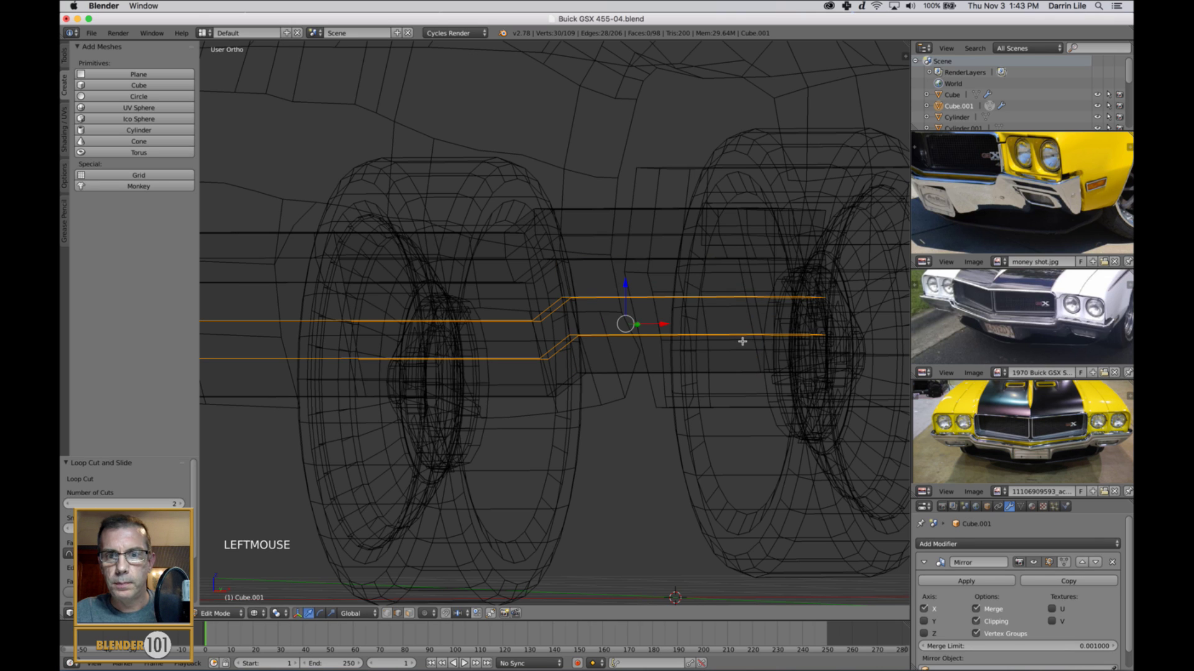
Step: Edge-slide the two horizontal loops upward by a factor of about -0.346 to match the blueprint's light opening in front view
key(KP_1)
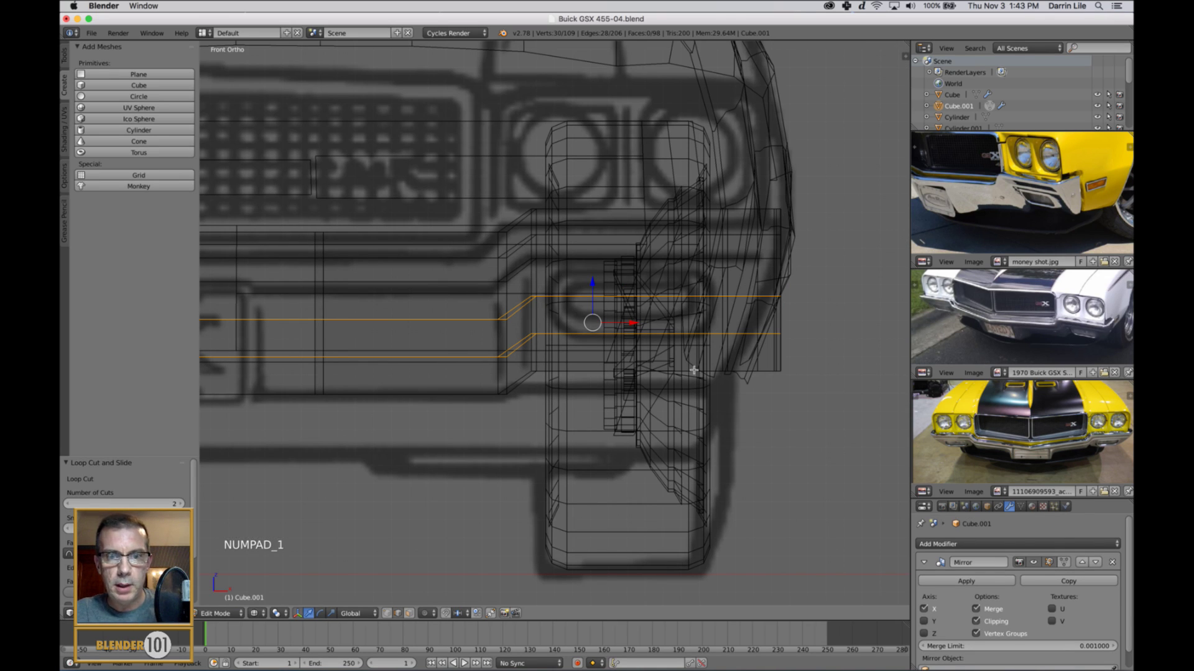
key(ctrl+e)
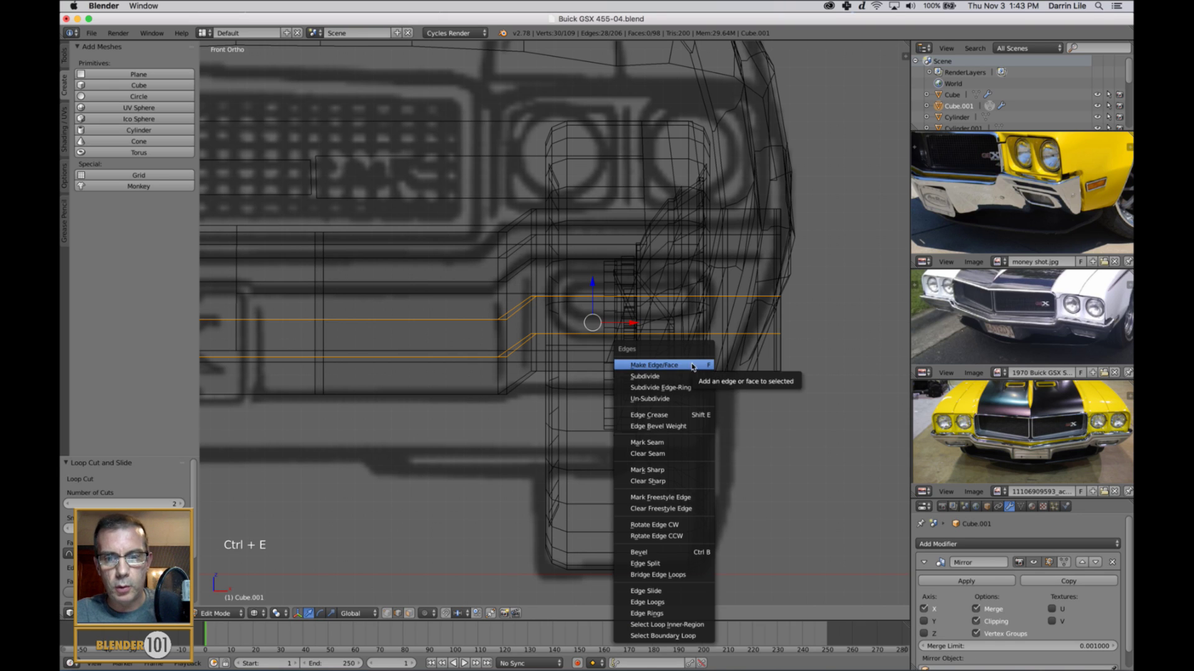
click(651, 595)
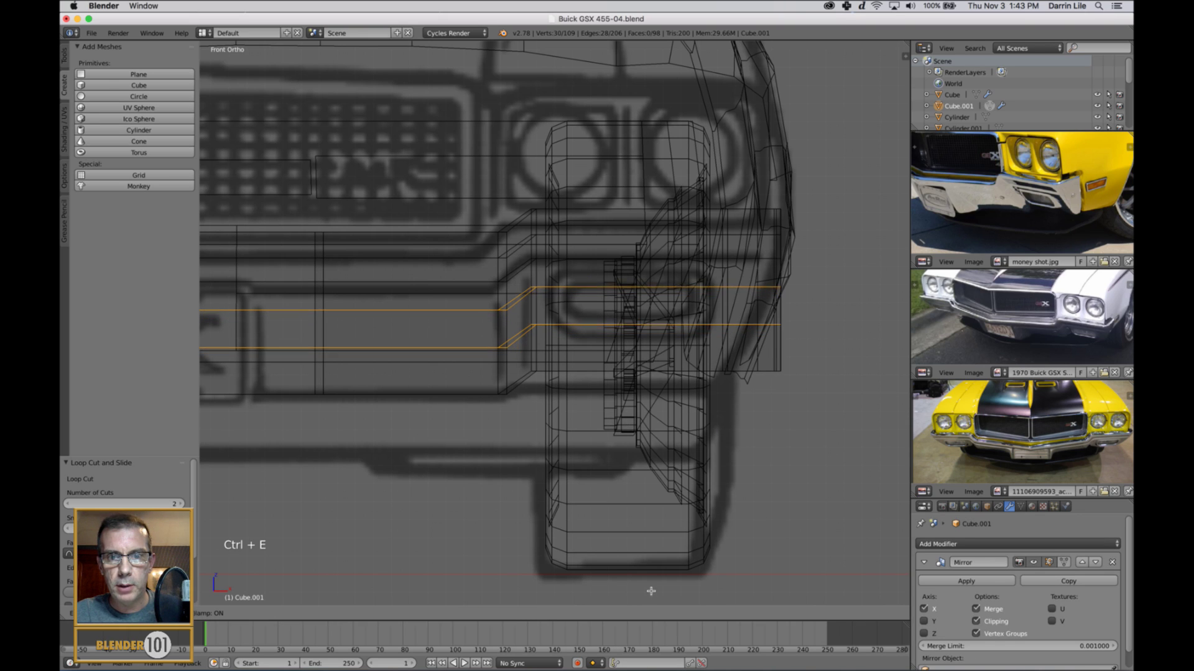
click(652, 587)
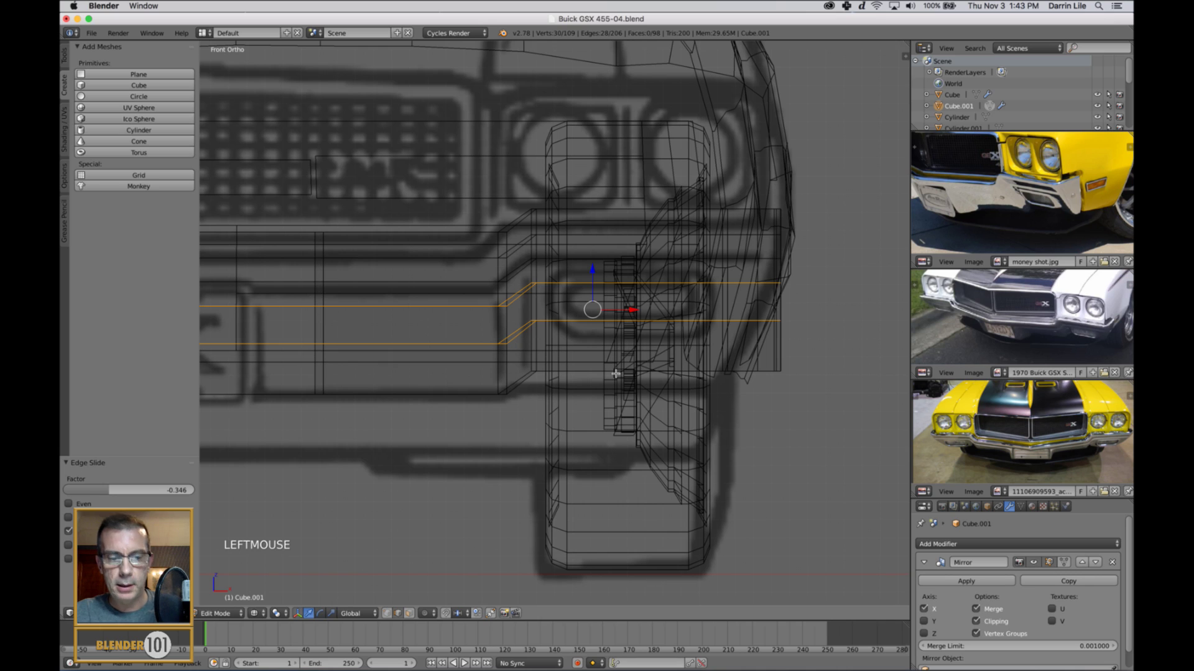
Step: Add two evenly spaced vertical loop cuts through the bumper's outer end section, across the light opening
key(ctrl+r)
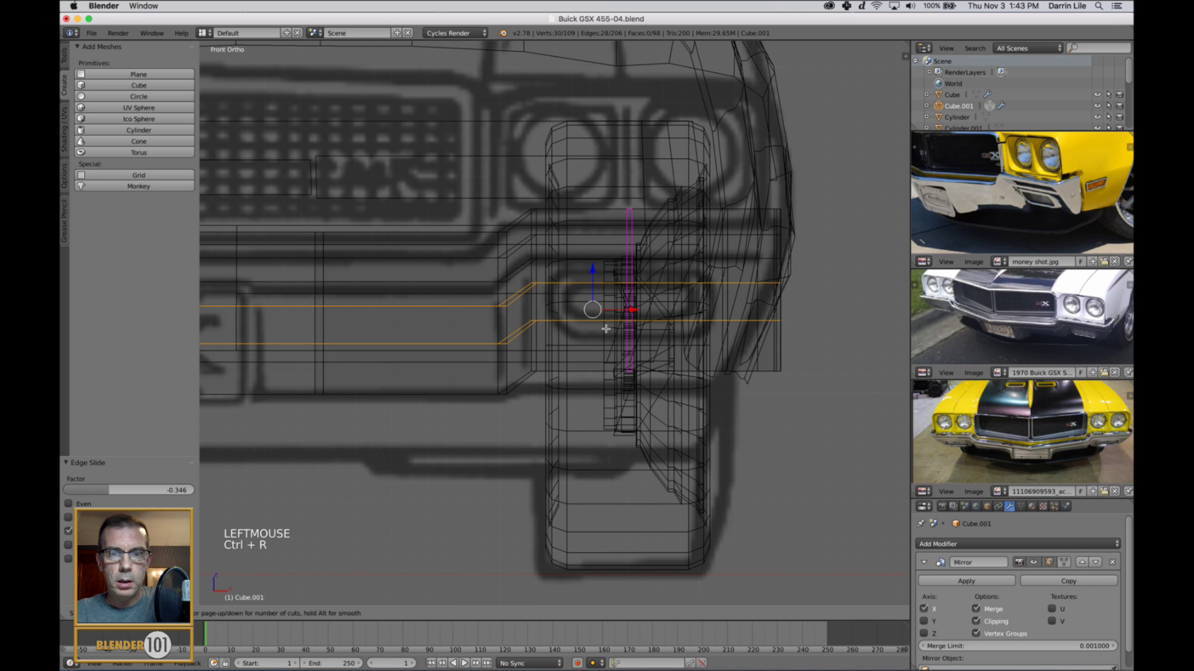
scroll(631, 336, up, 2)
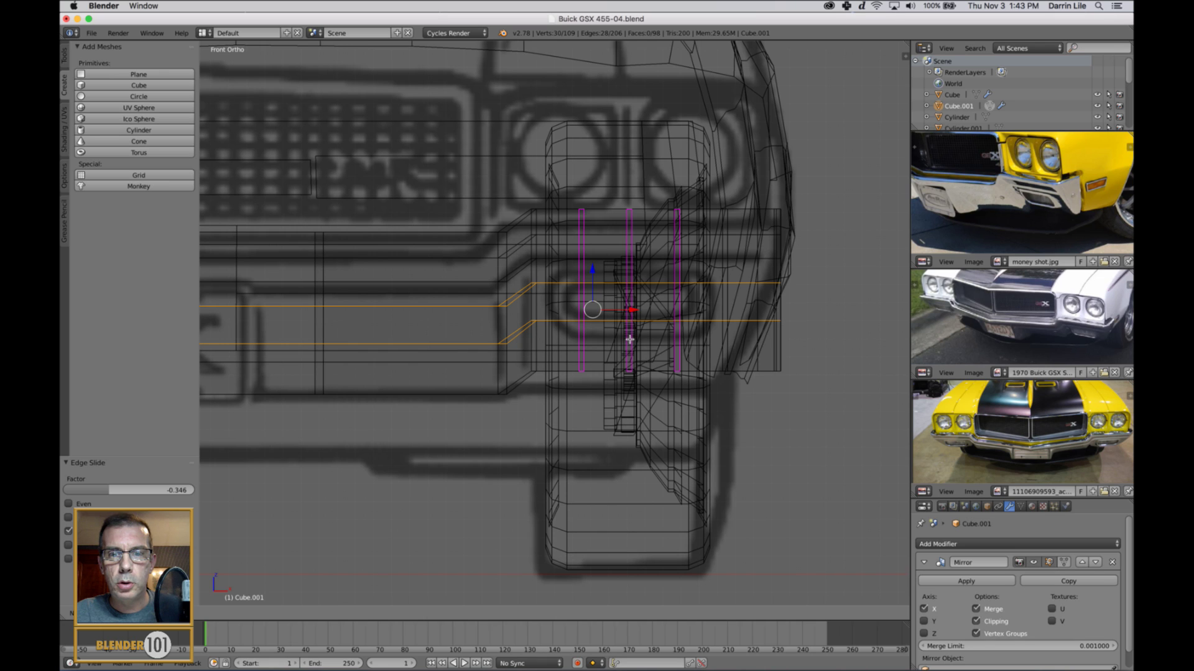
scroll(629, 340, down, 1)
scroll(629, 340, up, 1)
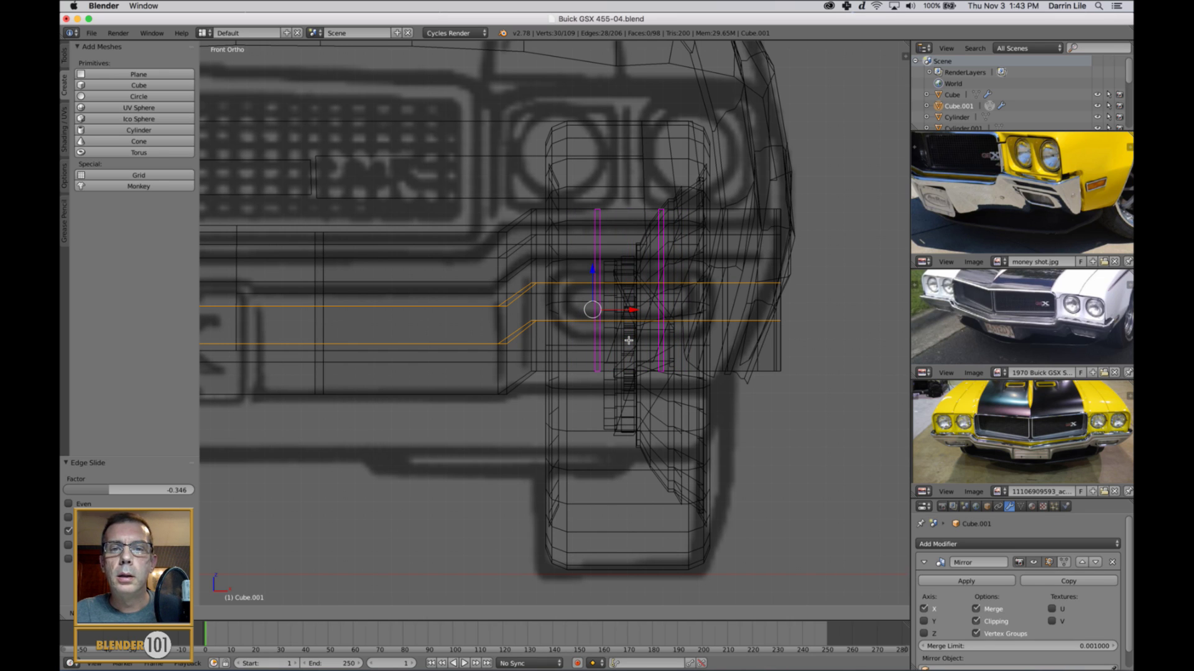
click(628, 340)
click(628, 341)
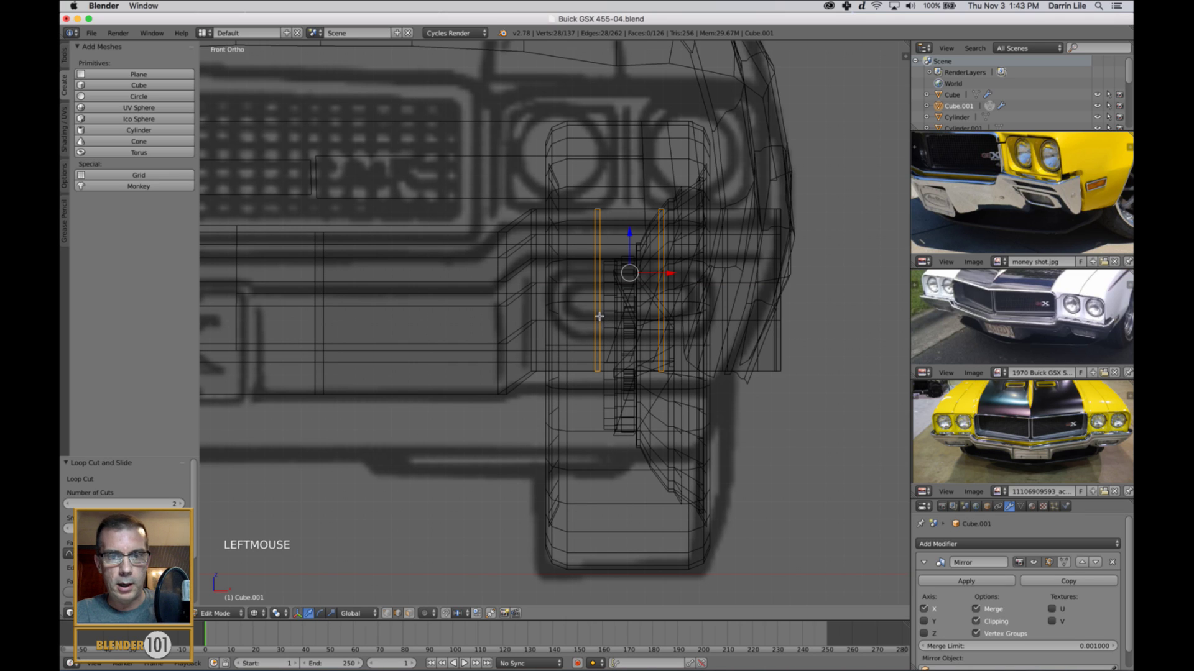
Step: Move the inner vertical loop about -0.177 and the outer one about 0.189 along X to the light opening's ends
alt+right_click(599, 317)
drag(641, 281, 615, 296)
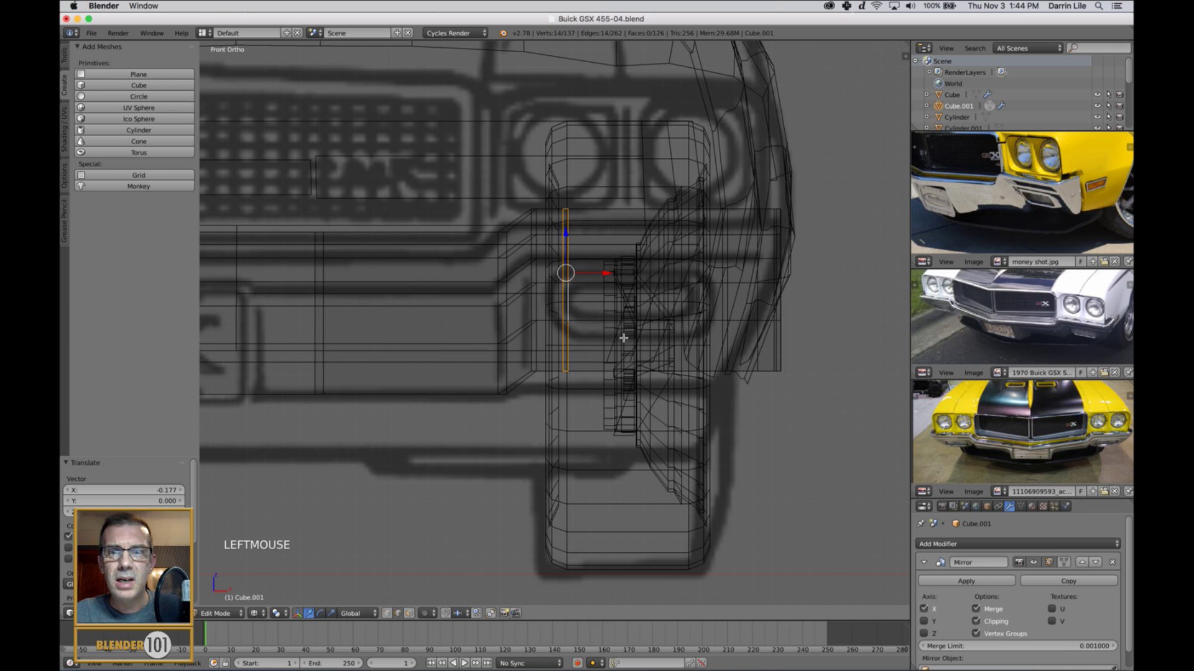
middle_drag(668, 344, 665, 297)
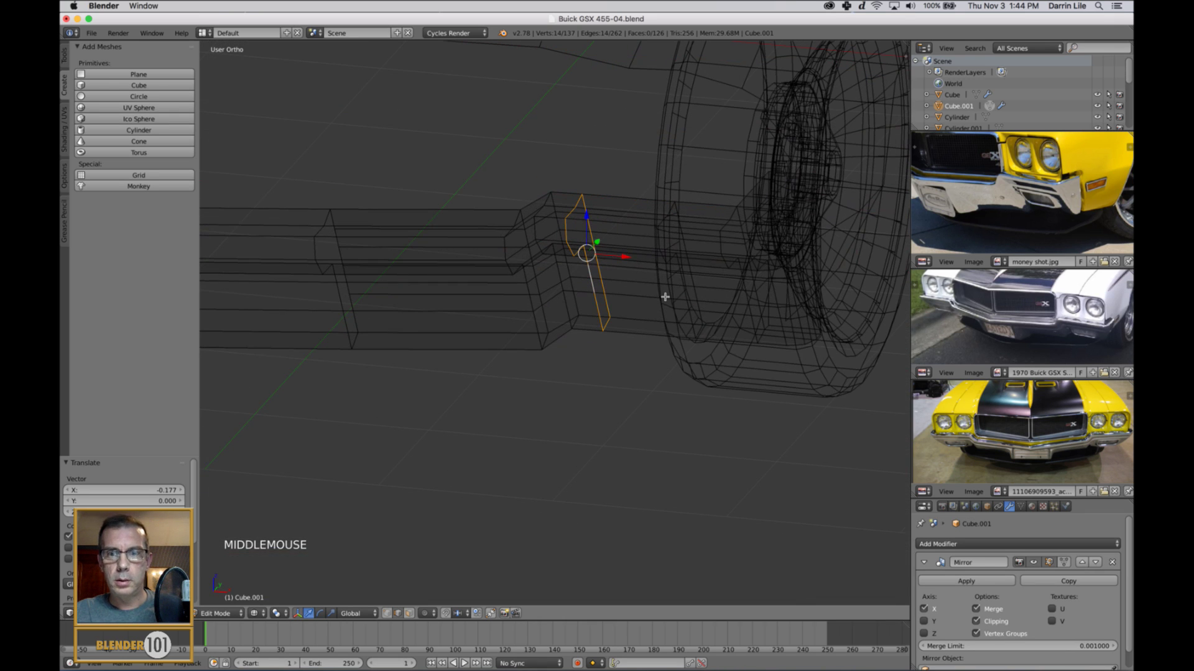
alt+right_click(658, 247)
key(KP_1)
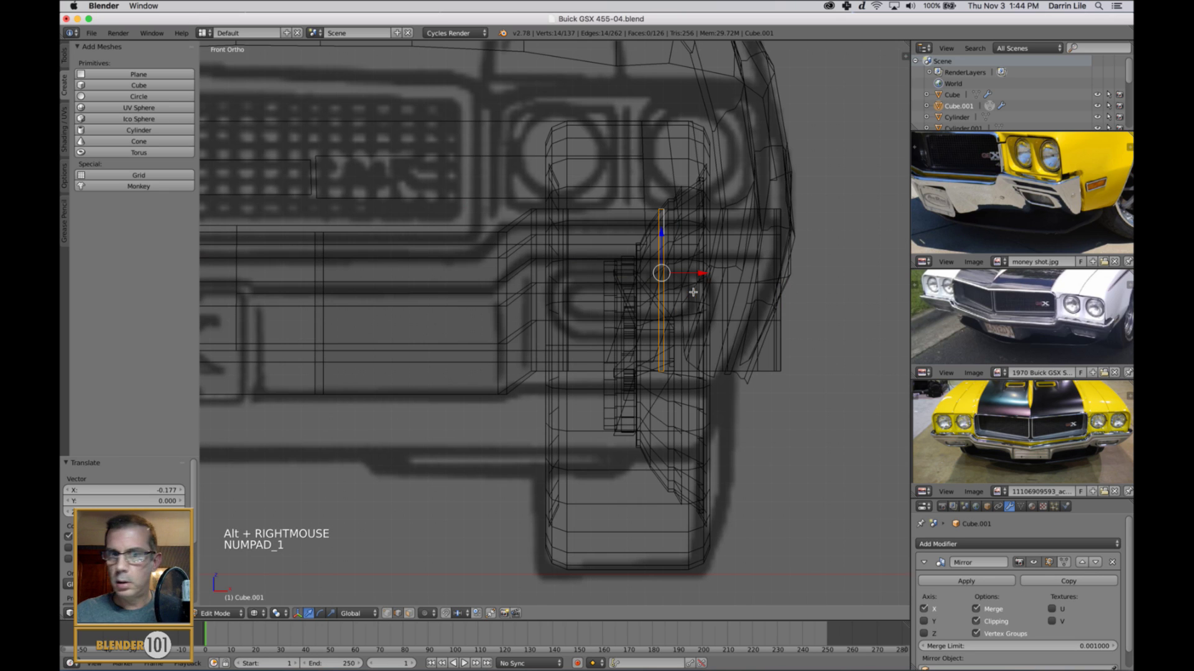
drag(701, 274, 736, 287)
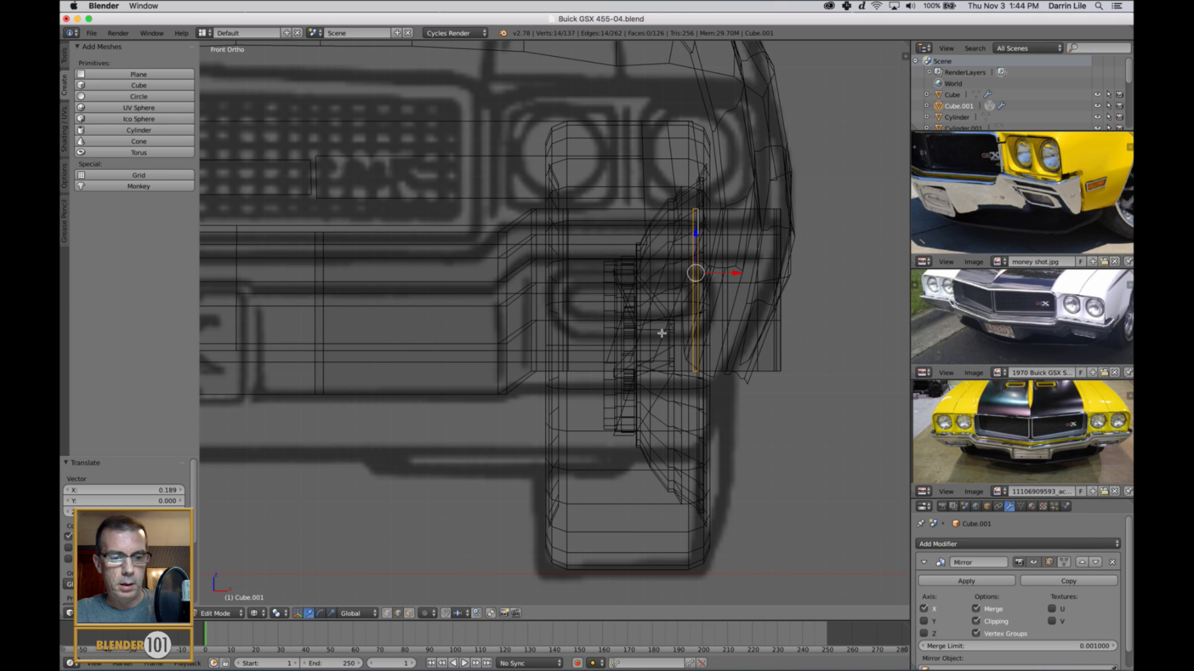
Step: Select the face at the light opening in solid view and extrude it back into the bumper as a recess
key(Tab)
key(z)
mouse_move(695, 317)
middle_down()
mouse_move(413, 456)
mouse_move(688, 338)
mouse_move(656, 375)
mouse_move(678, 310)
middle_up()
key(Tab)
key(ctrl+Tab)
click(637, 293)
right_click(641, 297)
key(e)
key(e)
drag(673, 304, 690, 307)
middle_drag(654, 364, 664, 358)
middle_drag(694, 342, 666, 336)
scroll(794, 329, up, 2)
Step: Select the upper edge of the recess's back face and move it about 0.118 backward along Y in side wireframe view
key(ctrl+Tab)
click(646, 344)
right_click(652, 311)
scroll(708, 340, up, 2)
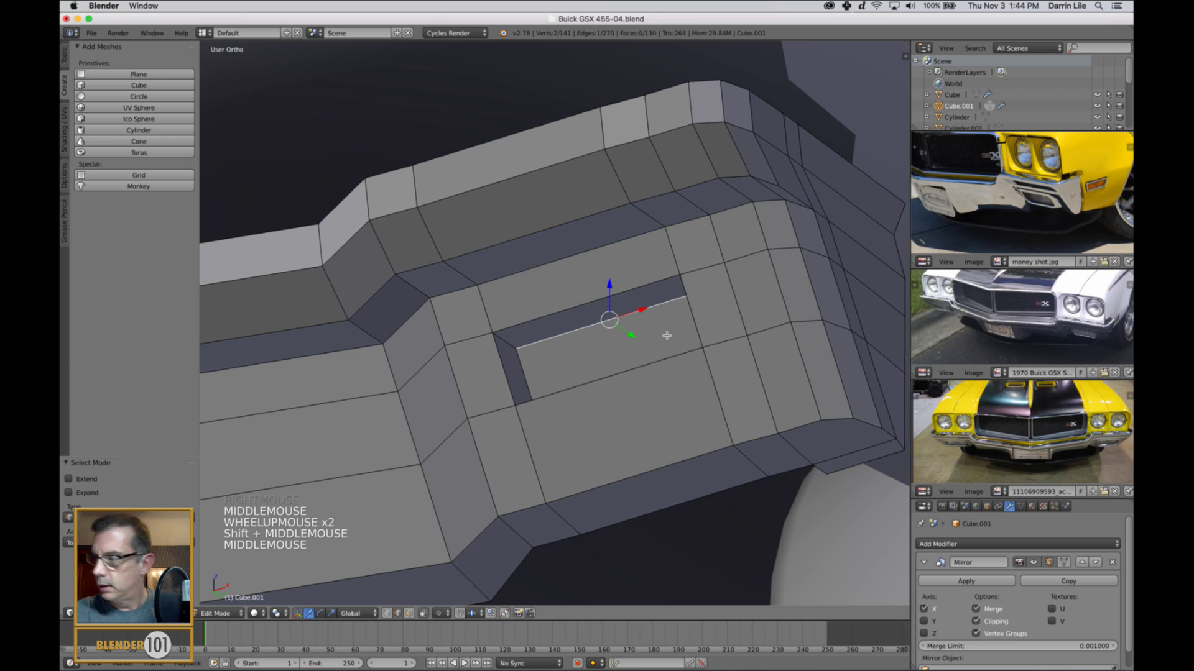
key(KP_3)
key(KP_5)
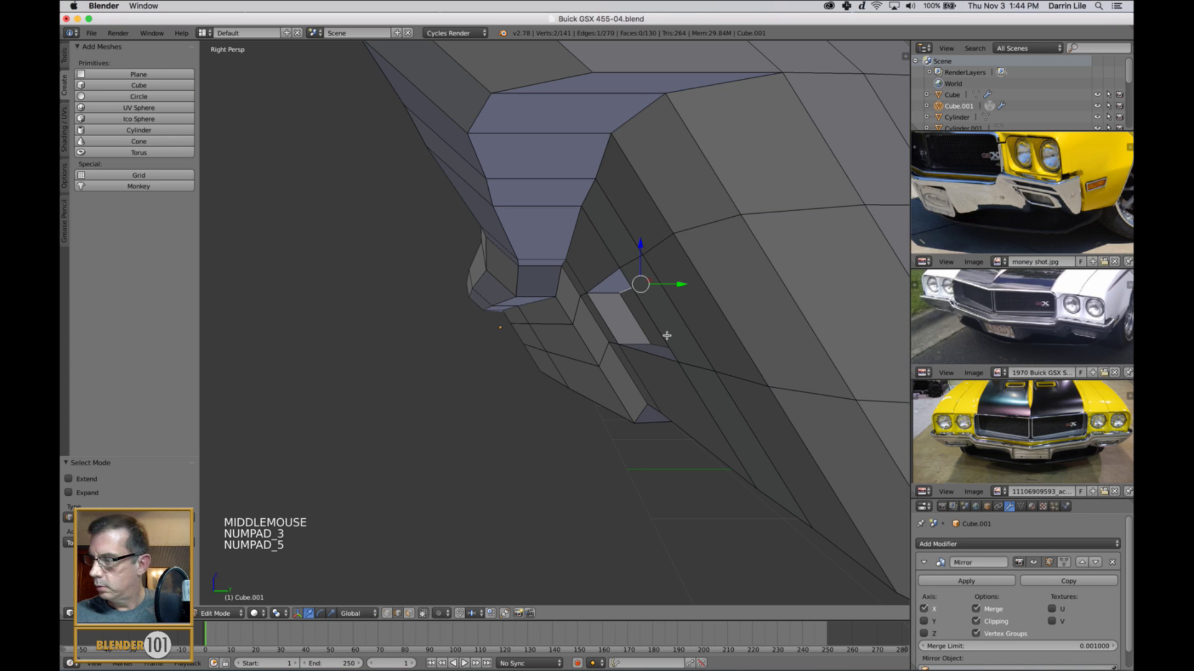
key(KP_5)
key(z)
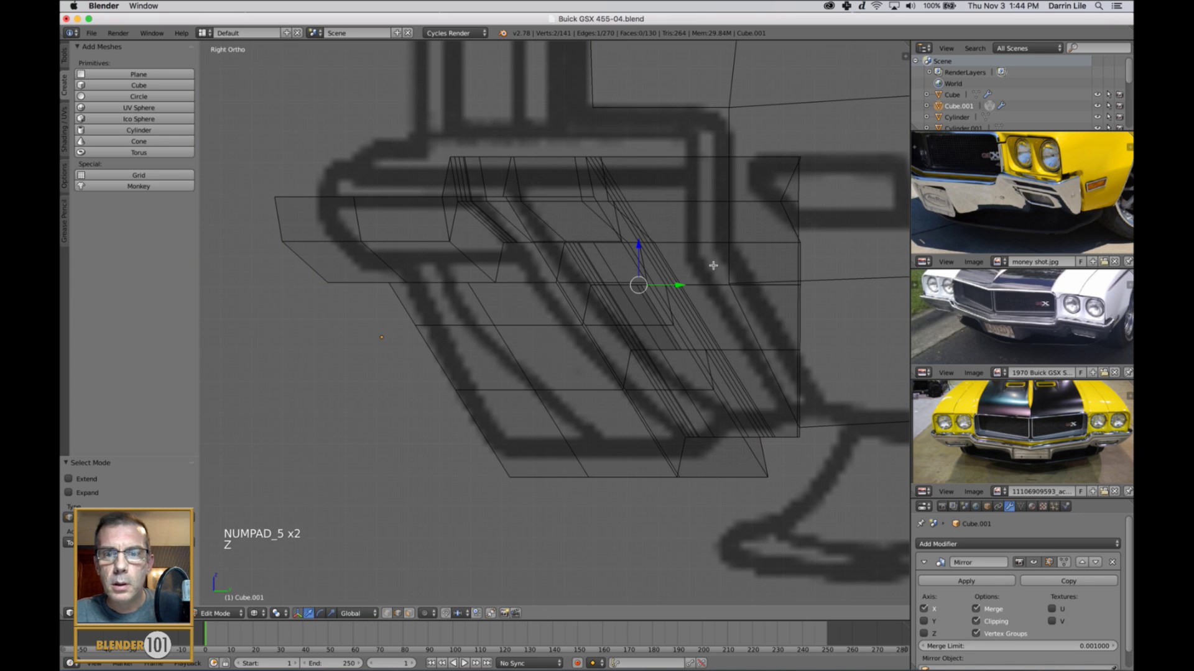
mouse_move(684, 288)
mouse_down()
mouse_move(653, 285)
mouse_move(715, 299)
mouse_up()
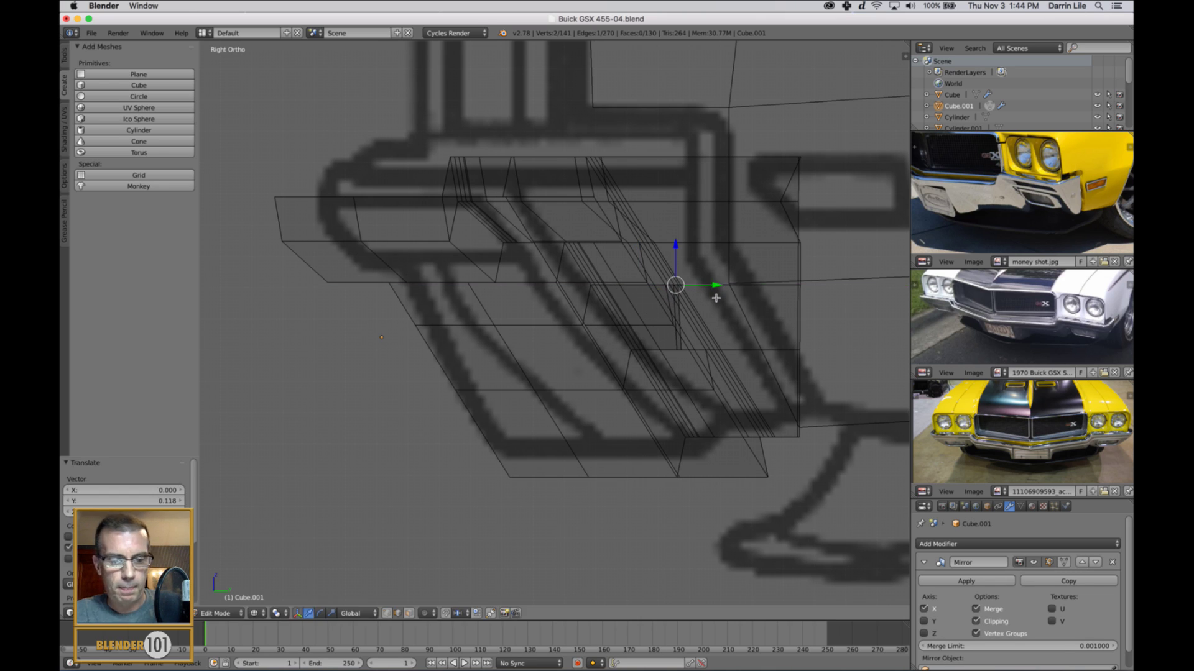
Step: Shift the recess's upper back edge about -0.022 along Y in solid perspective view
key(z)
scroll(616, 311, down, 3)
mouse_move(616, 311)
middle_down()
mouse_move(621, 298)
mouse_move(650, 326)
middle_up()
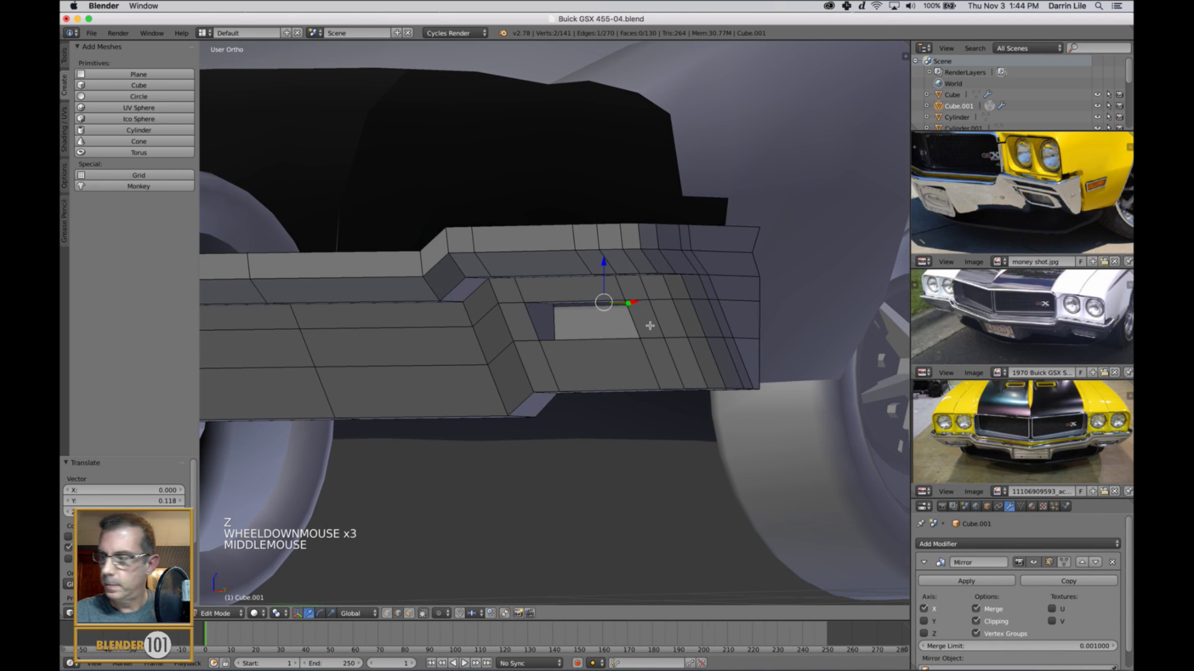
key(KP_5)
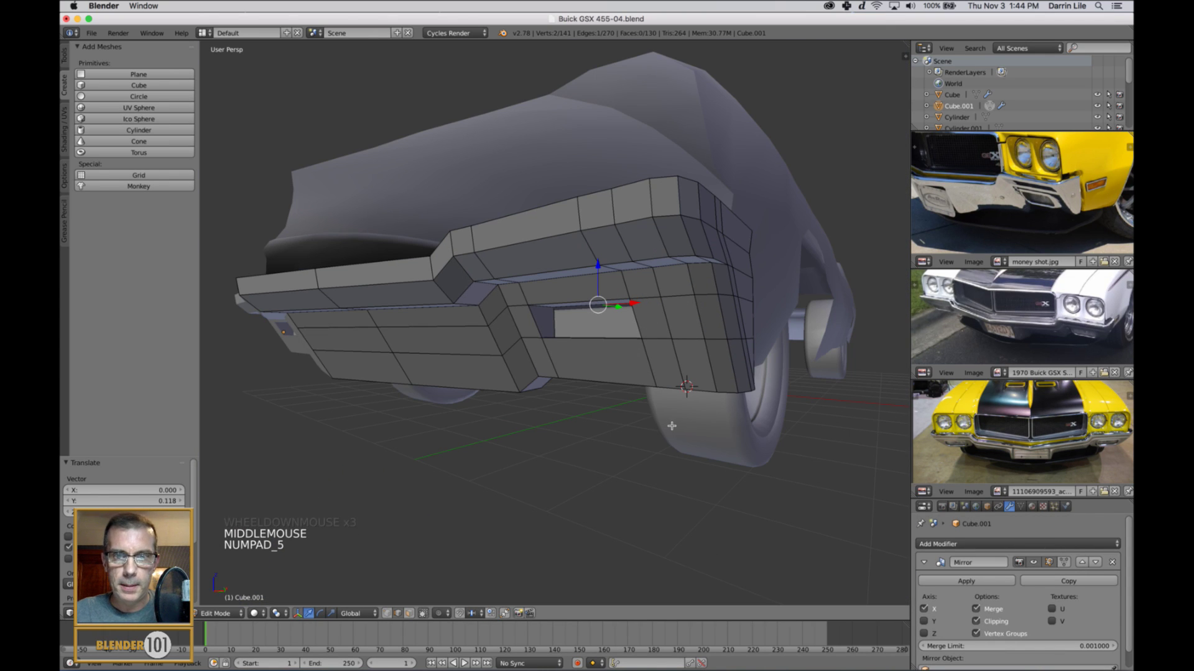
middle_drag(674, 424, 663, 408)
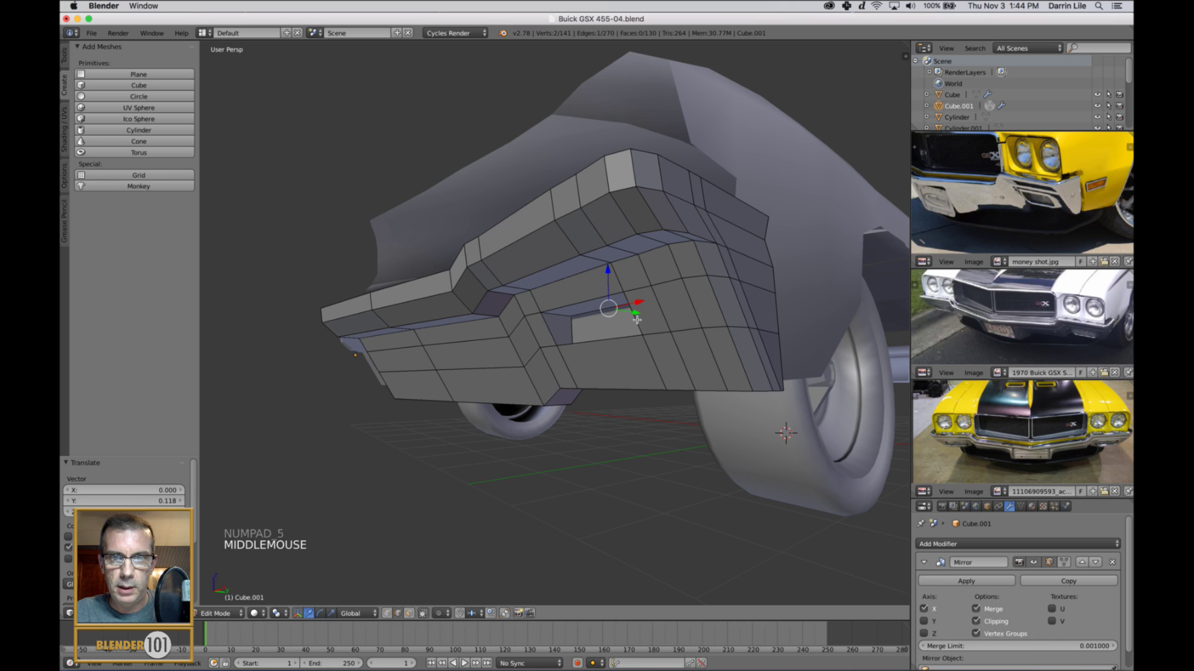
drag(635, 314, 633, 323)
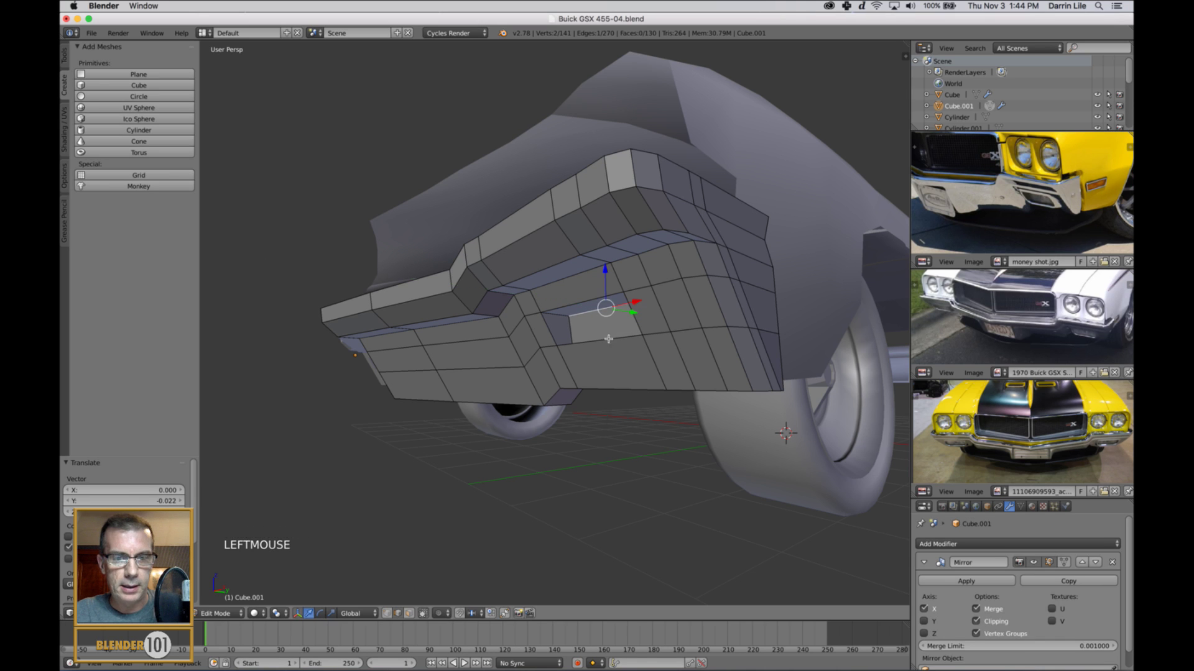
Step: Deselect the mesh, compare the whole bumper with the blueprint and reference photo from the side and front, and return to Edit Mode
key(a)
scroll(633, 323, down, 3)
middle_drag(633, 323, 808, 311)
key(Tab)
scroll(576, 351, down, 2)
middle_drag(944, 216, 1025, 203)
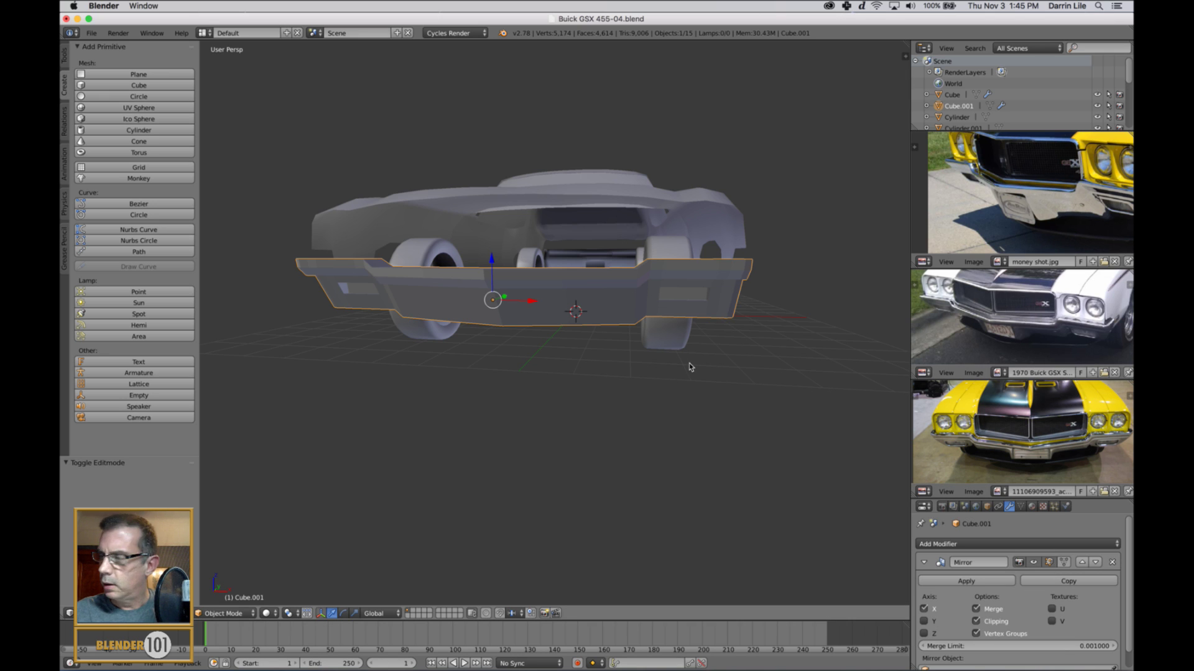
key(KP_3)
key(KP_5)
key(z)
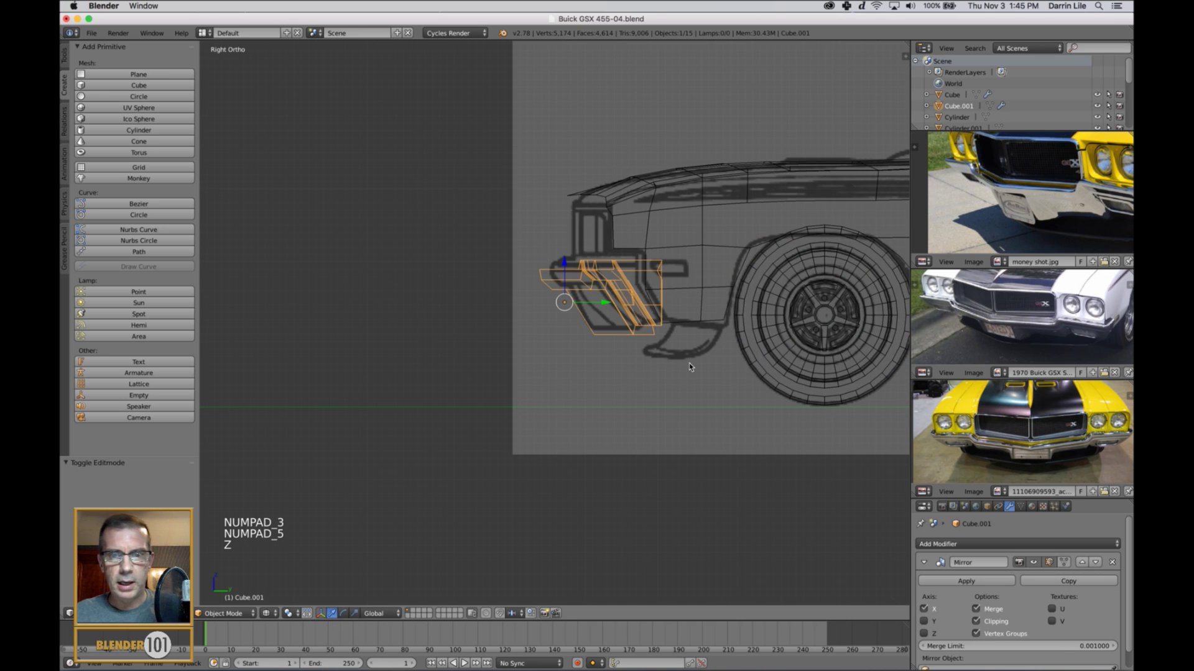
scroll(739, 373, up, 2)
shift+middle_drag(724, 367, 685, 360)
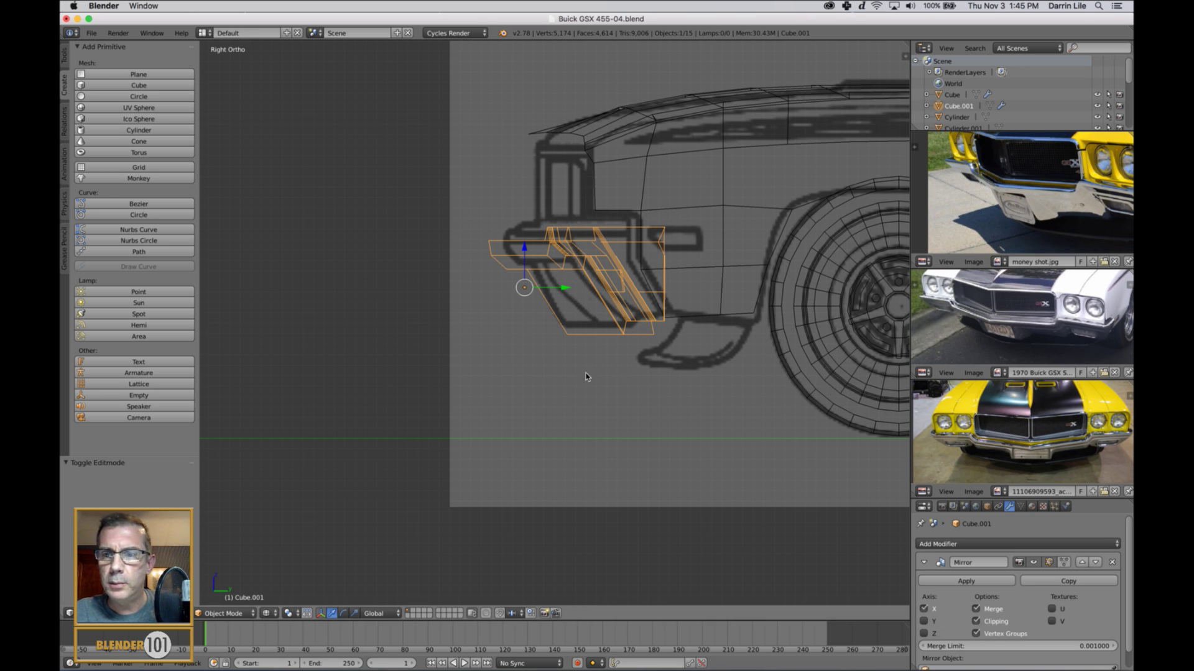
middle_drag(568, 368, 577, 368)
key(KP_1)
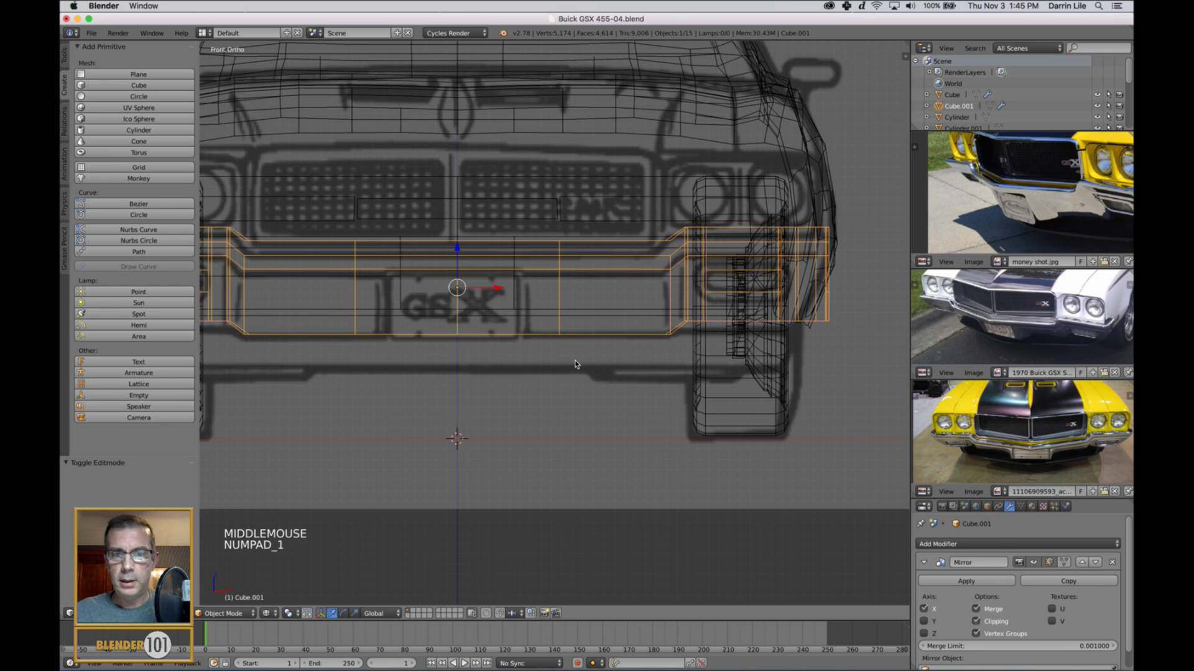
key(z)
shift+middle_drag(561, 366, 598, 336)
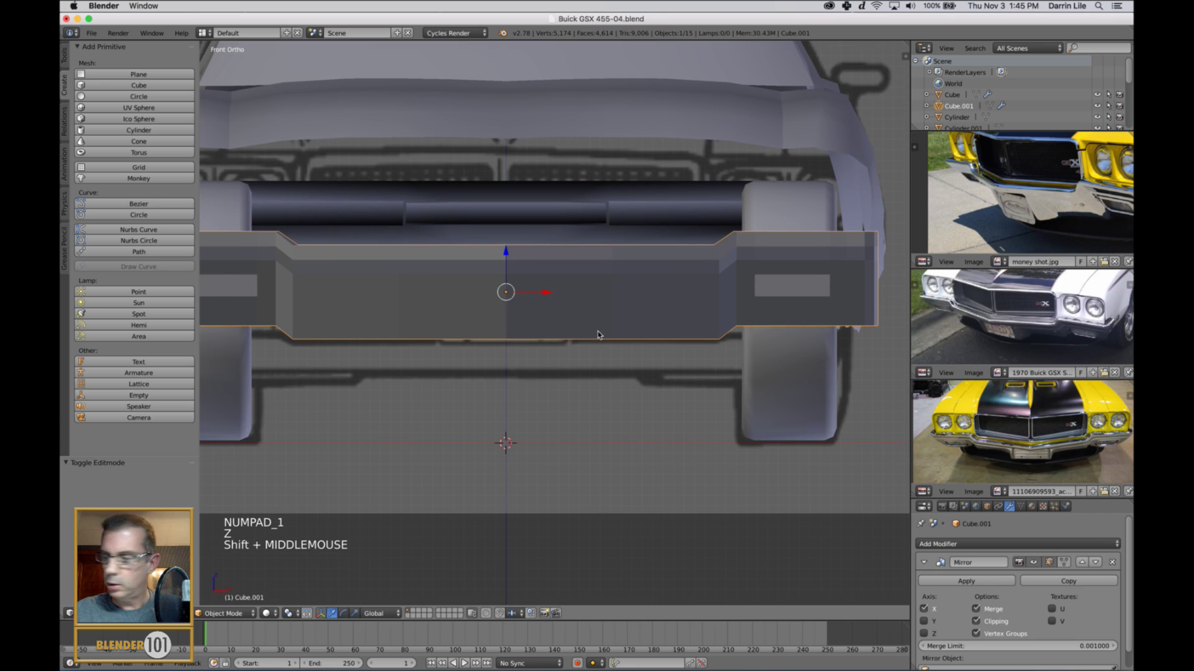
key(z)
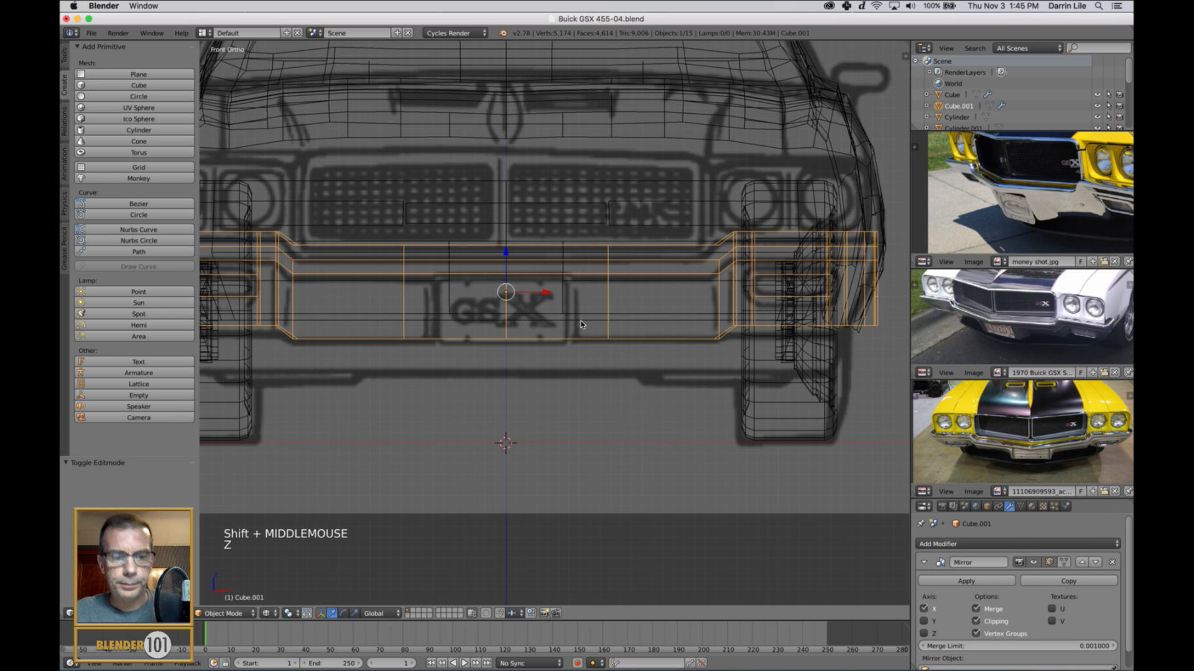
key(Tab)
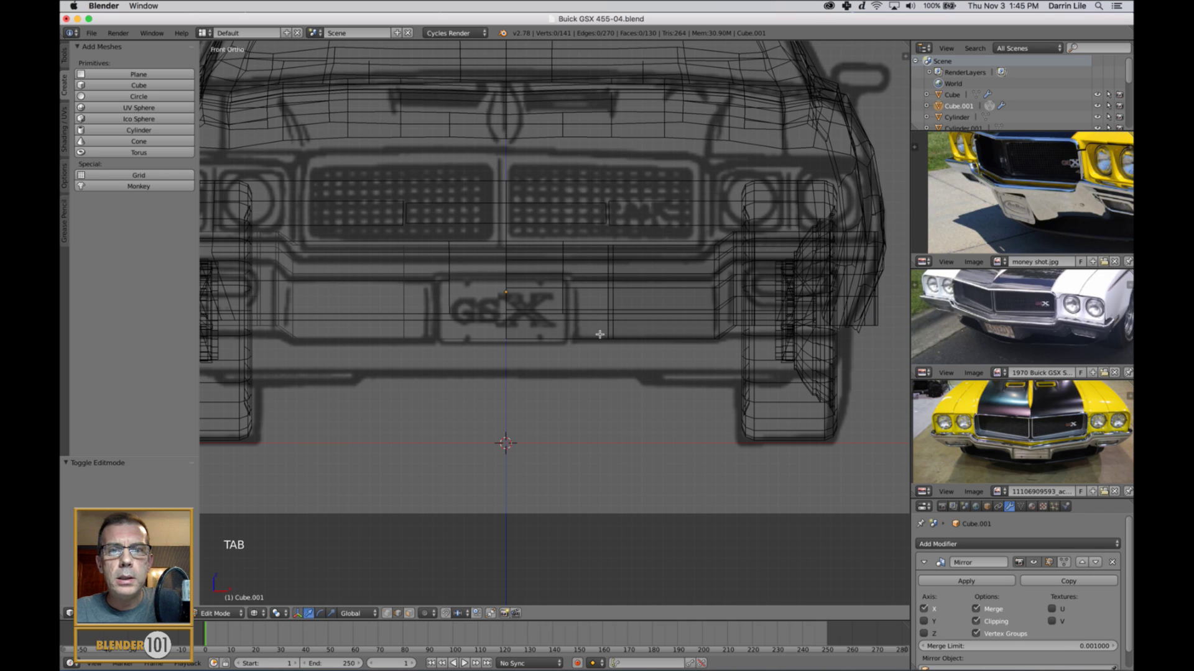
alt+right_click(567, 286)
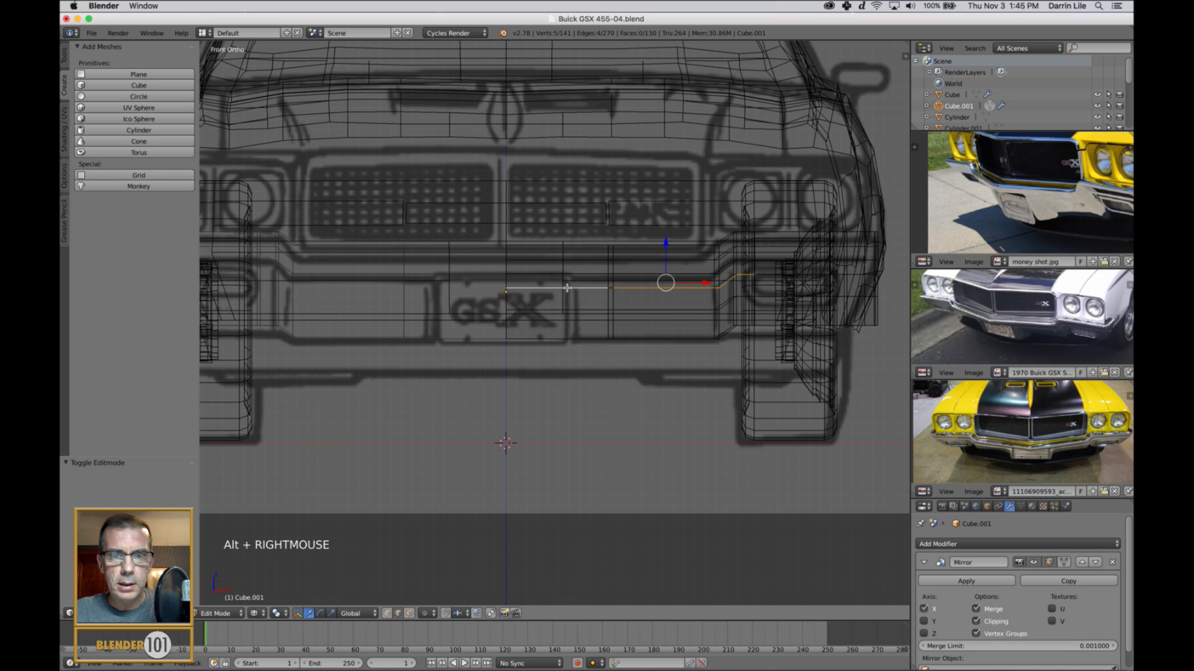
alt+right_click(565, 283)
alt+right_click(564, 268)
alt+right_click(562, 254)
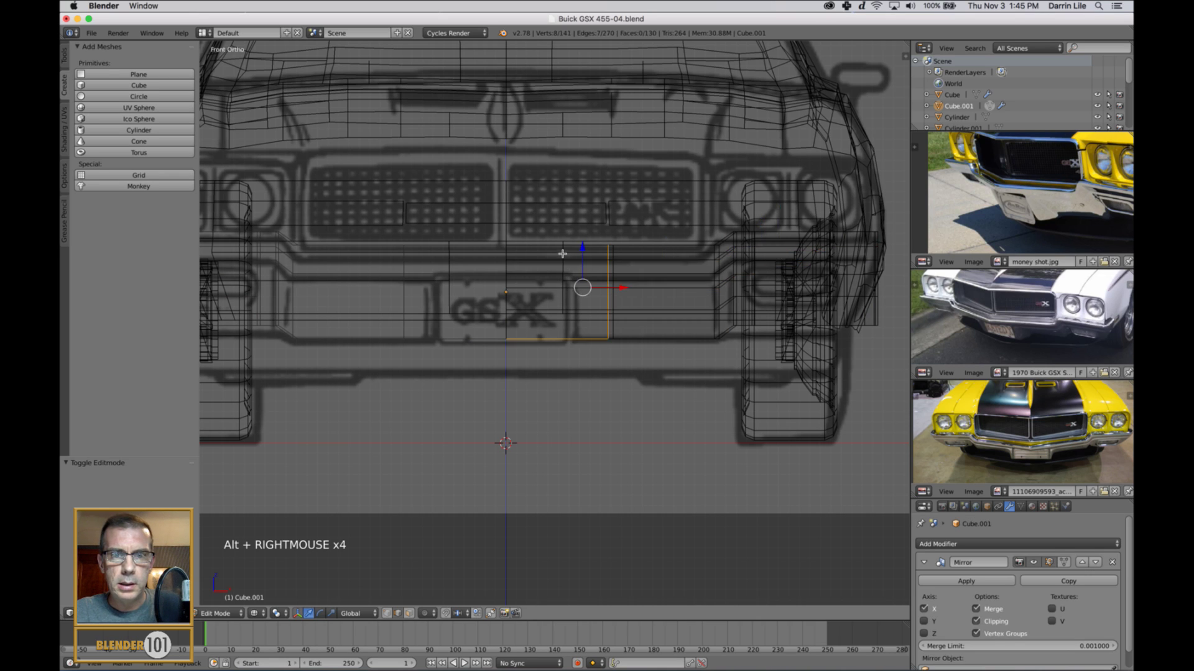
middle_drag(619, 272, 617, 278)
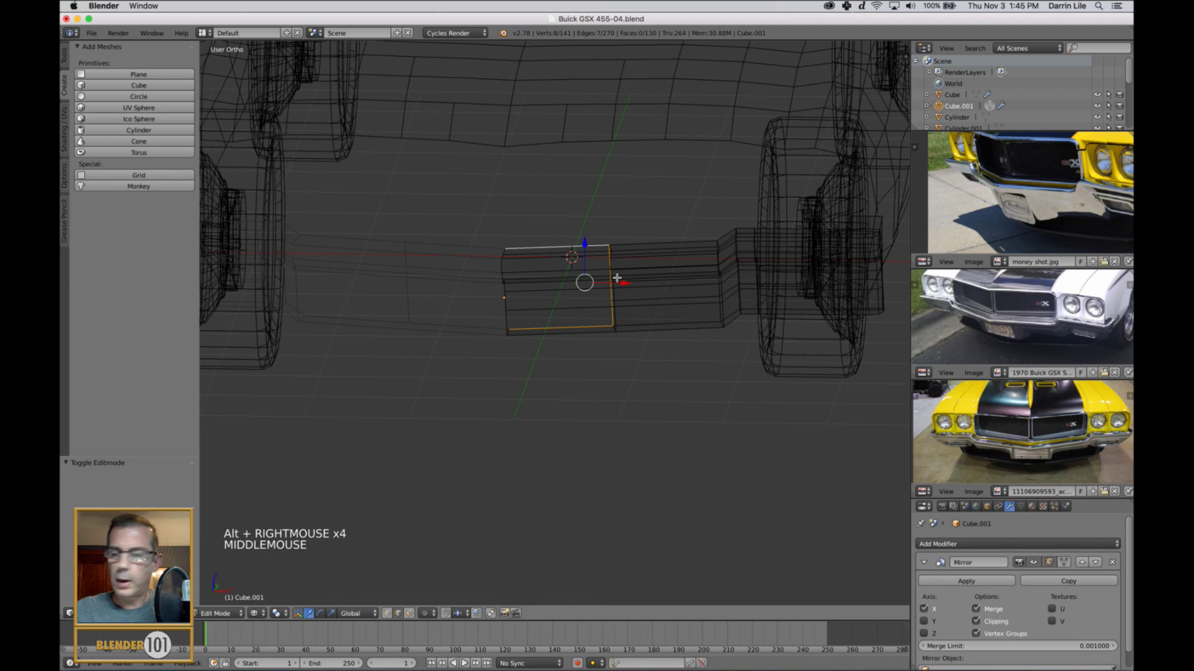
key(KP_1)
key(a)
key(a)
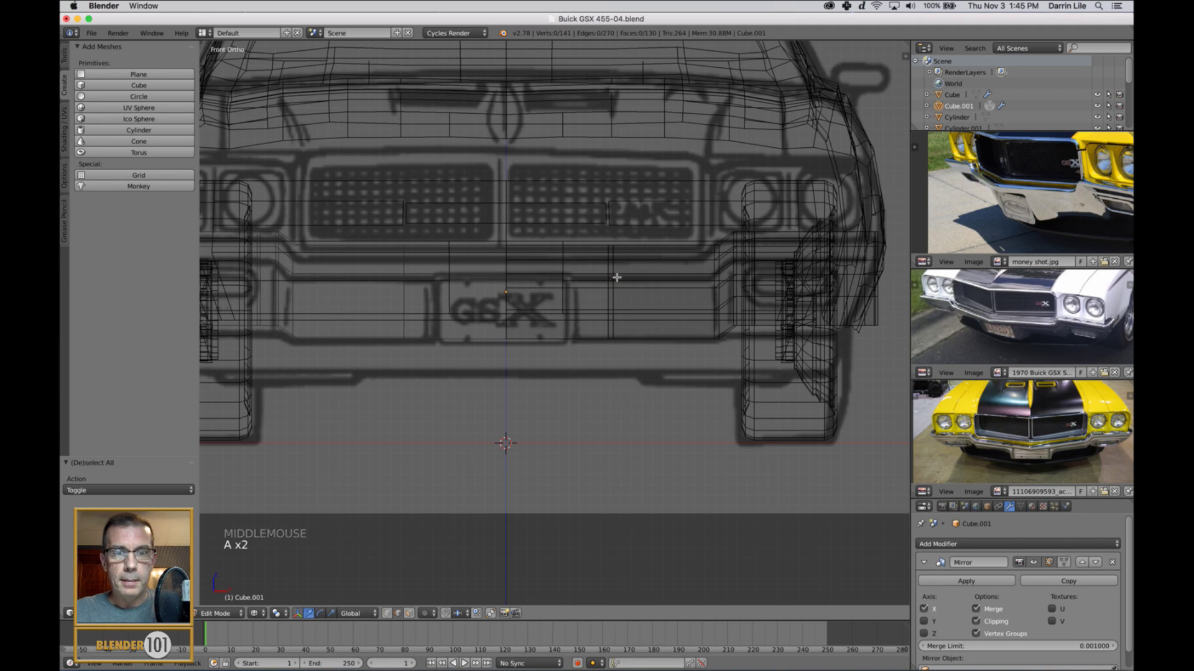
Step: Add one vertical loop cut through the bumper's center section and slide it outward to the license plate's side edge
key(ctrl+r)
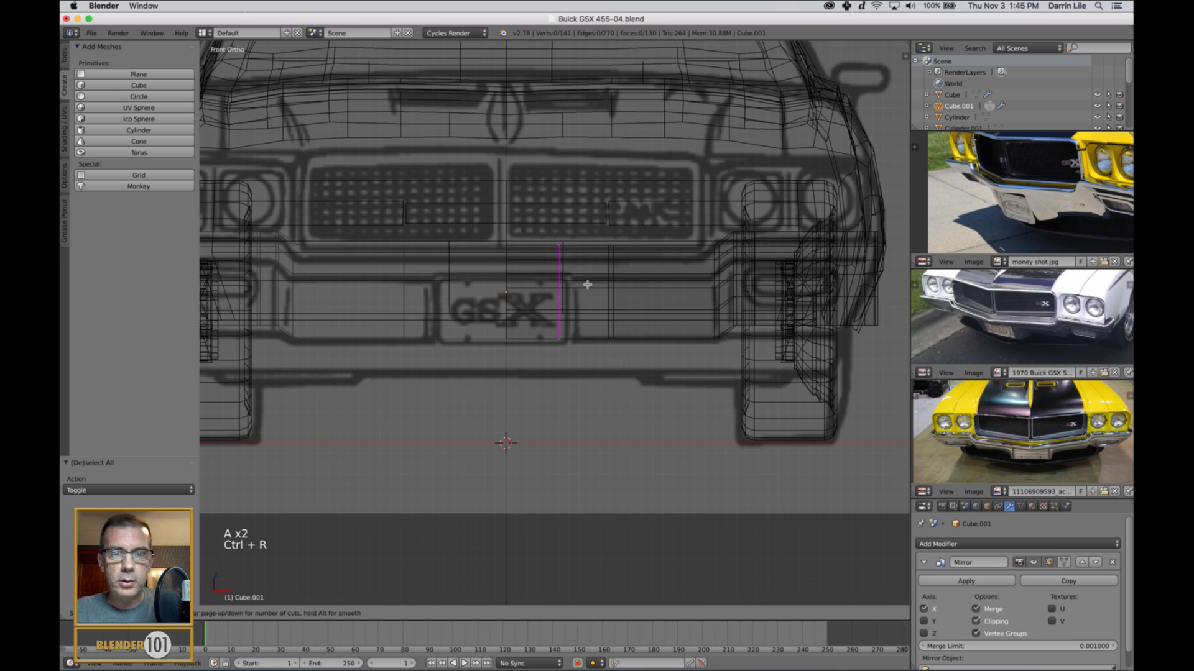
click(587, 285)
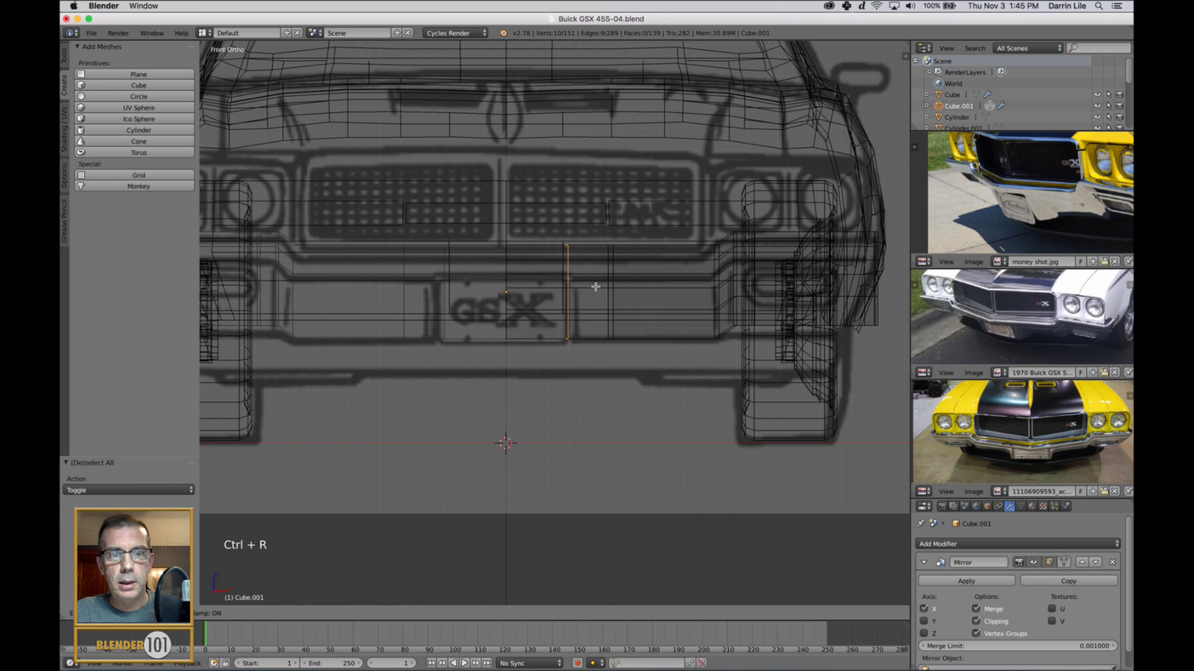
click(597, 289)
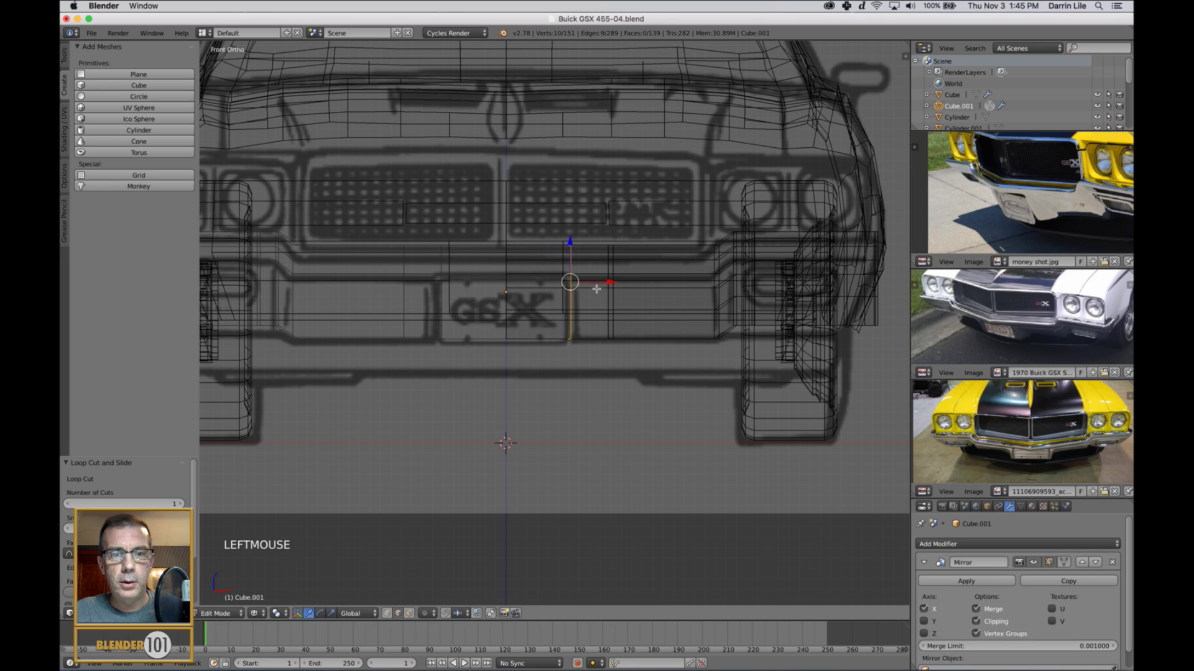
middle_drag(654, 308, 647, 307)
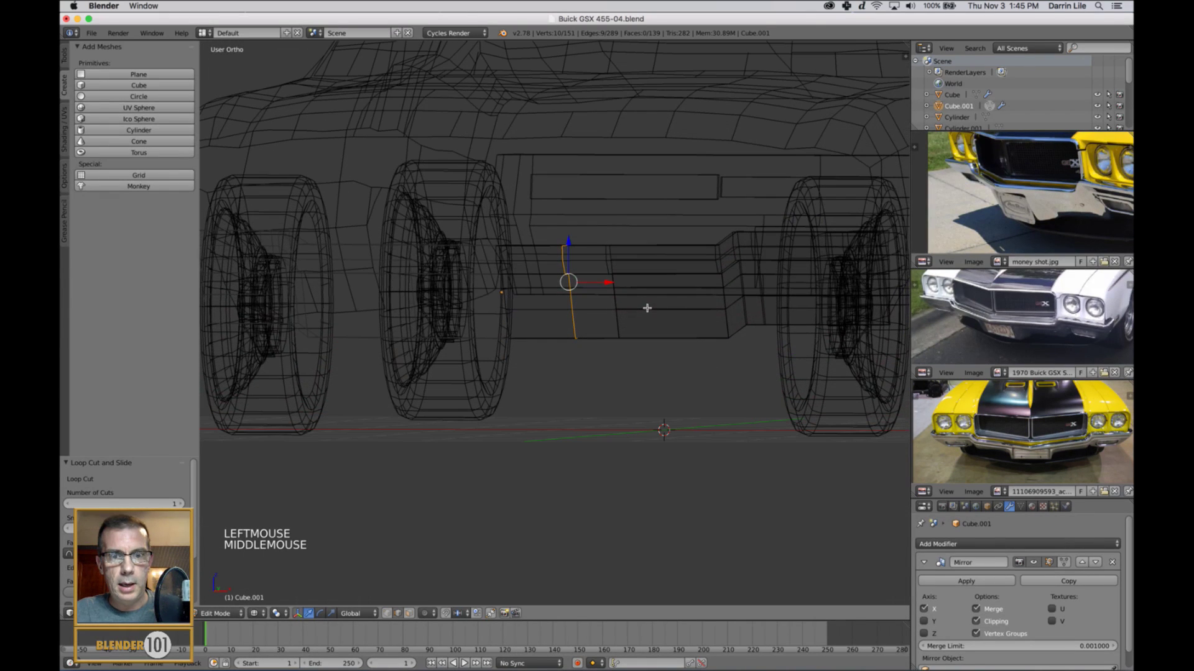
Step: Select the two faces beside the centre line in the bumper's license plate area, using face select mode in solid view
key(Tab)
key(Tab)
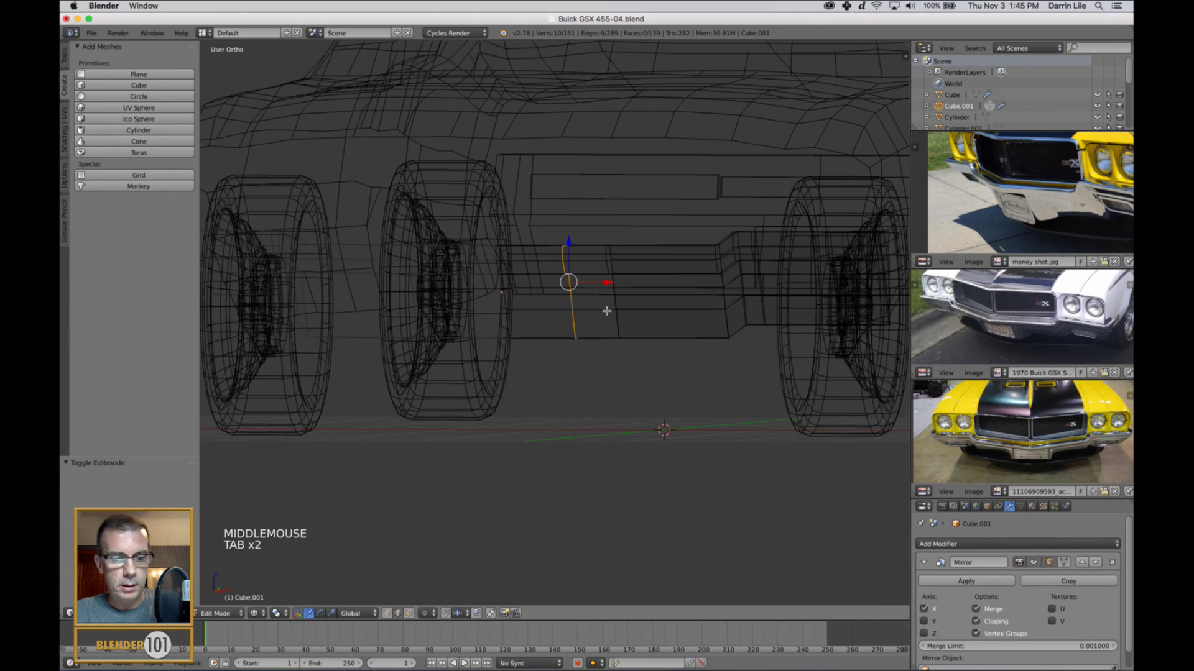
key(z)
key(ctrl+Tab)
click(563, 316)
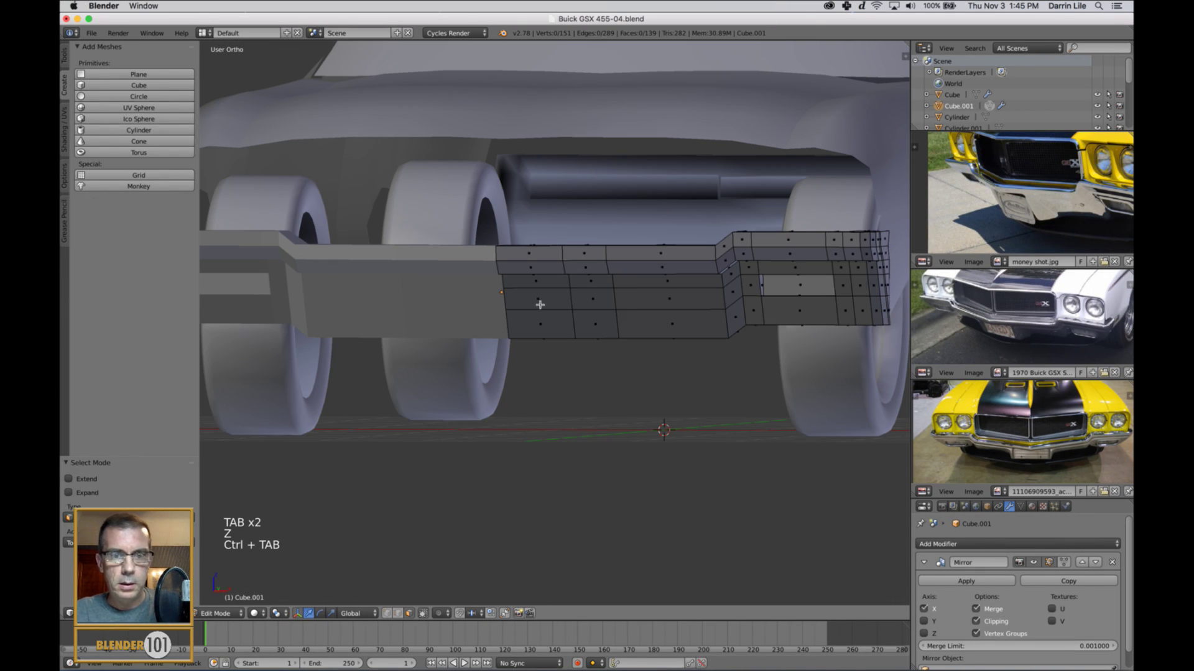
right_click(537, 304)
shift+right_click(559, 336)
middle_drag(559, 335, 653, 344)
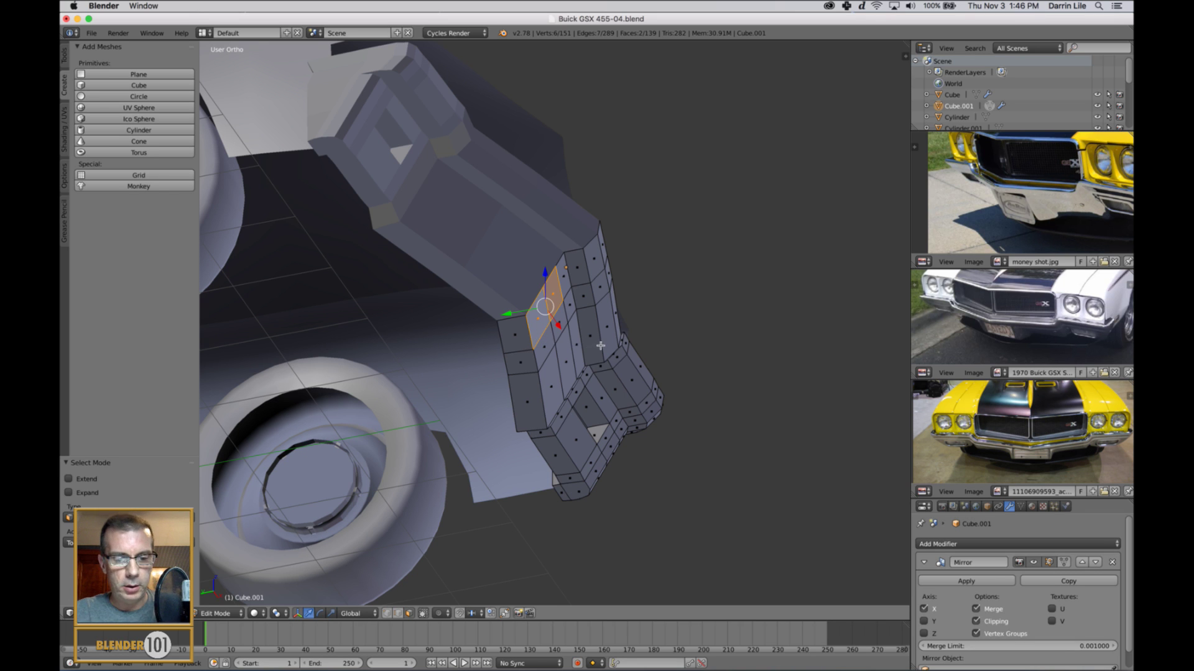
Step: Extrude the two selected license plate faces and move them about 0.156 backward along Y
mouse_move(601, 346)
middle_down()
mouse_move(581, 359)
mouse_move(634, 379)
mouse_move(590, 359)
middle_up()
key(e)
key(e)
key(e)
click(635, 373)
drag(511, 319, 491, 320)
middle_drag(491, 320, 572, 335)
Step: Select the lower edge of the license plate recess in edge select mode and move it about 0.225 backward along Y
key(ctrl+Tab)
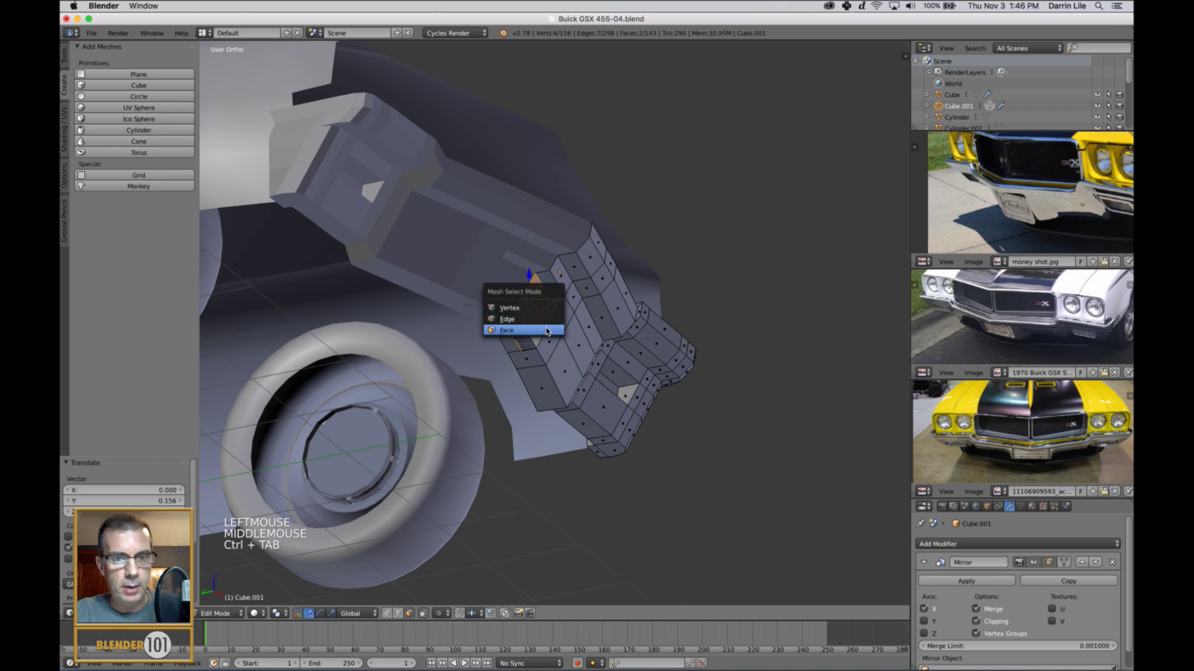
click(522, 301)
right_click(523, 324)
key(ctrl+Tab)
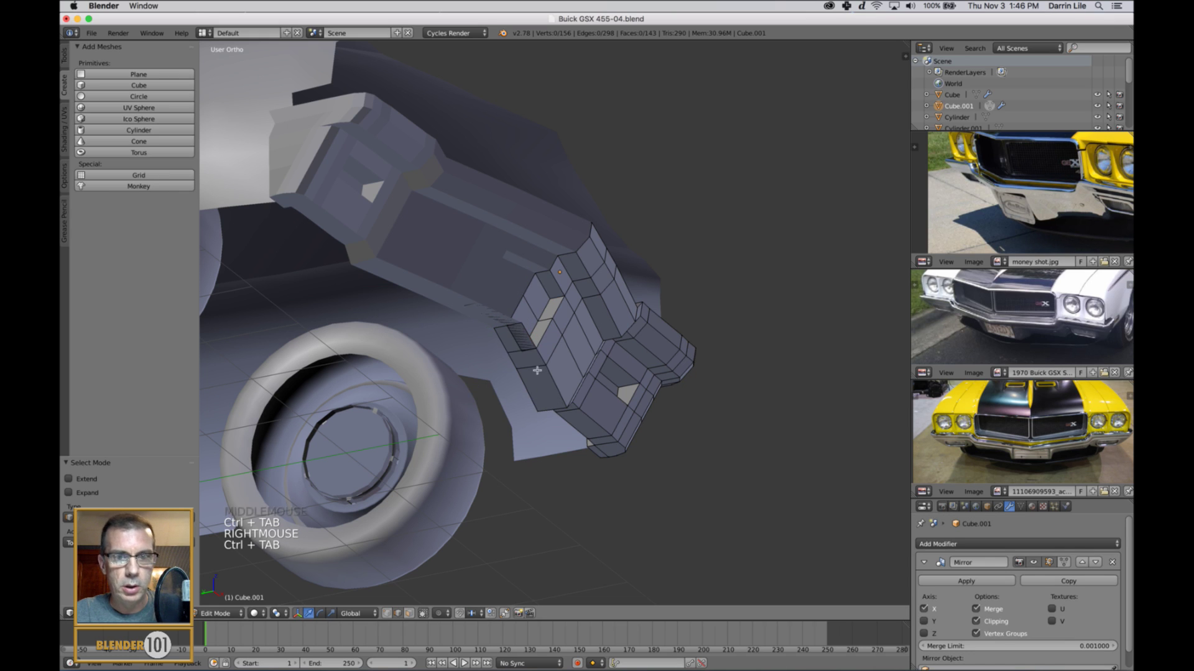
right_click(518, 352)
drag(495, 349, 477, 358)
middle_drag(513, 353, 511, 327)
Step: Try scaling the recess's upper edge and two centre edges by about 0.319 along Y in side wireframe view
right_click(533, 299)
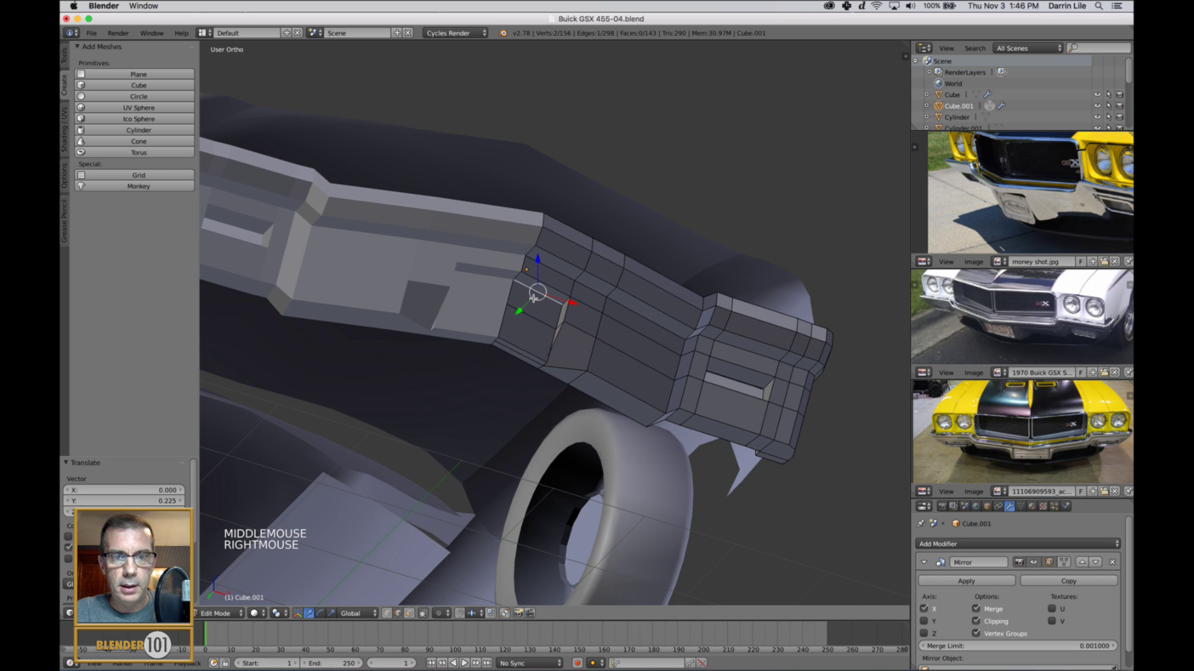
shift+right_click(502, 319)
shift+right_click(503, 319)
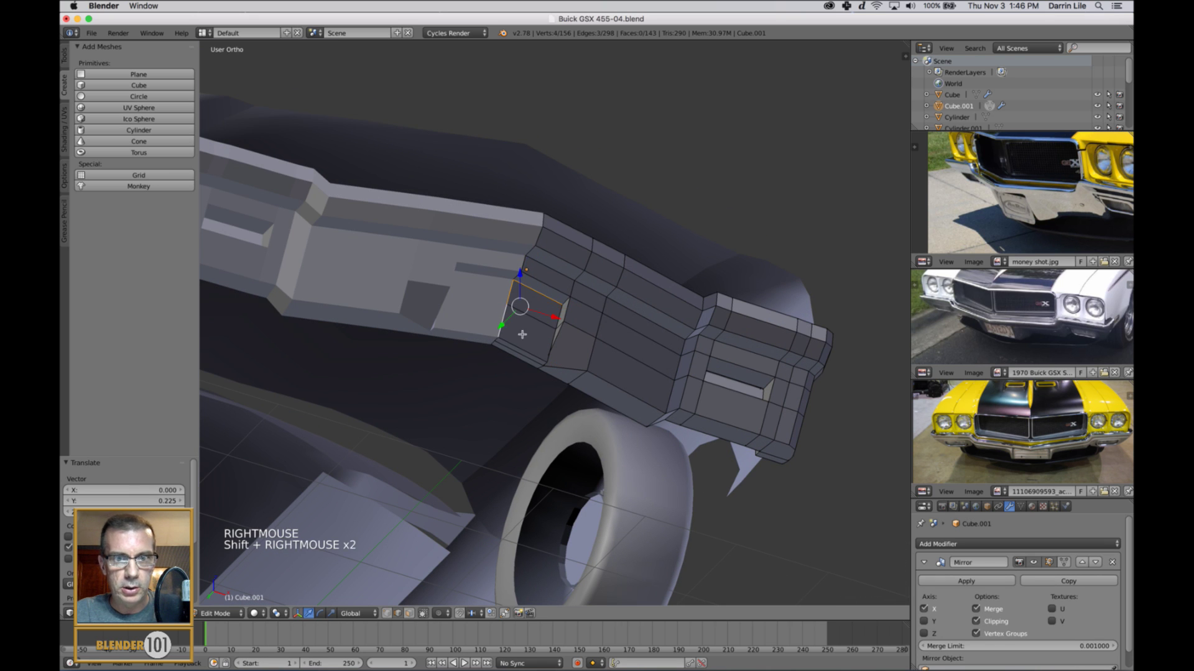
mouse_move(522, 334)
middle_down()
mouse_move(541, 342)
mouse_move(536, 325)
mouse_move(531, 349)
mouse_move(501, 363)
mouse_move(516, 323)
mouse_move(526, 349)
middle_up()
scroll(536, 324, up, 3)
scroll(526, 349, down, 2)
key(KP_3)
key(z)
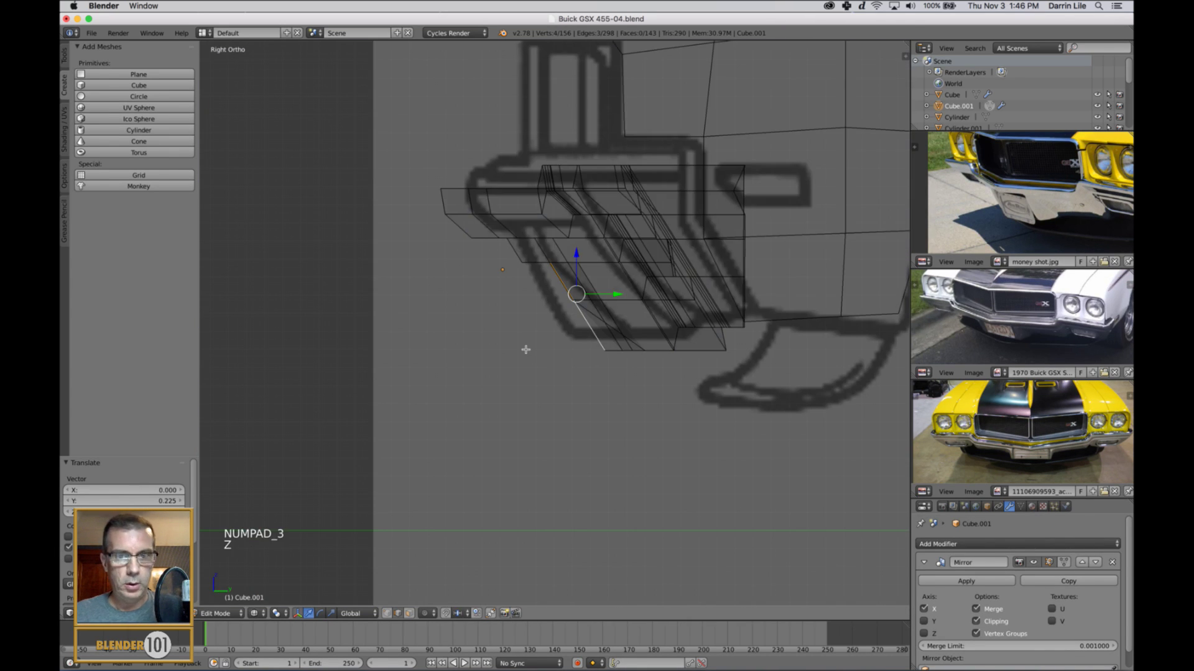
shift+middle_drag(723, 368, 744, 349)
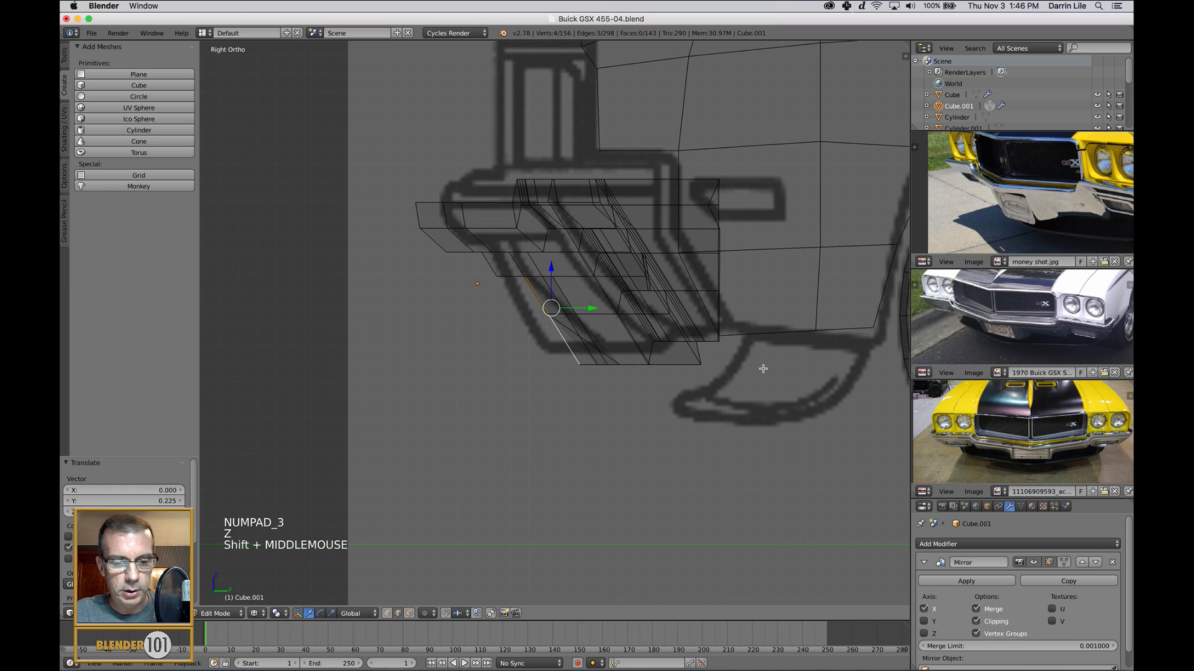
key(s)
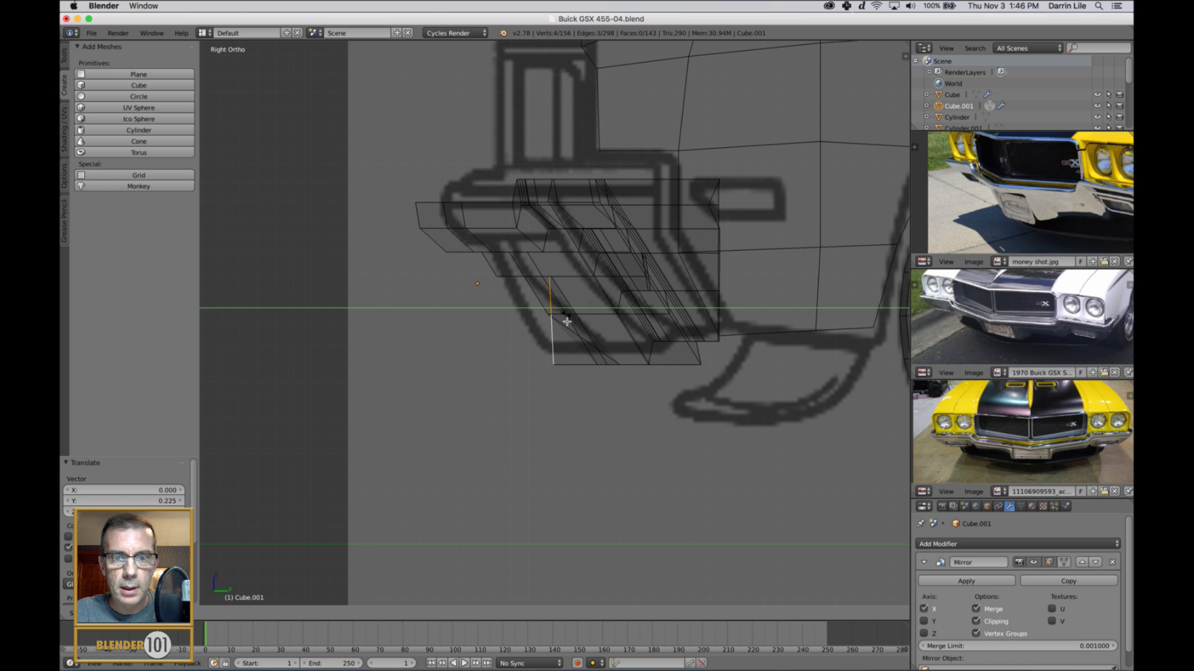
click(617, 332)
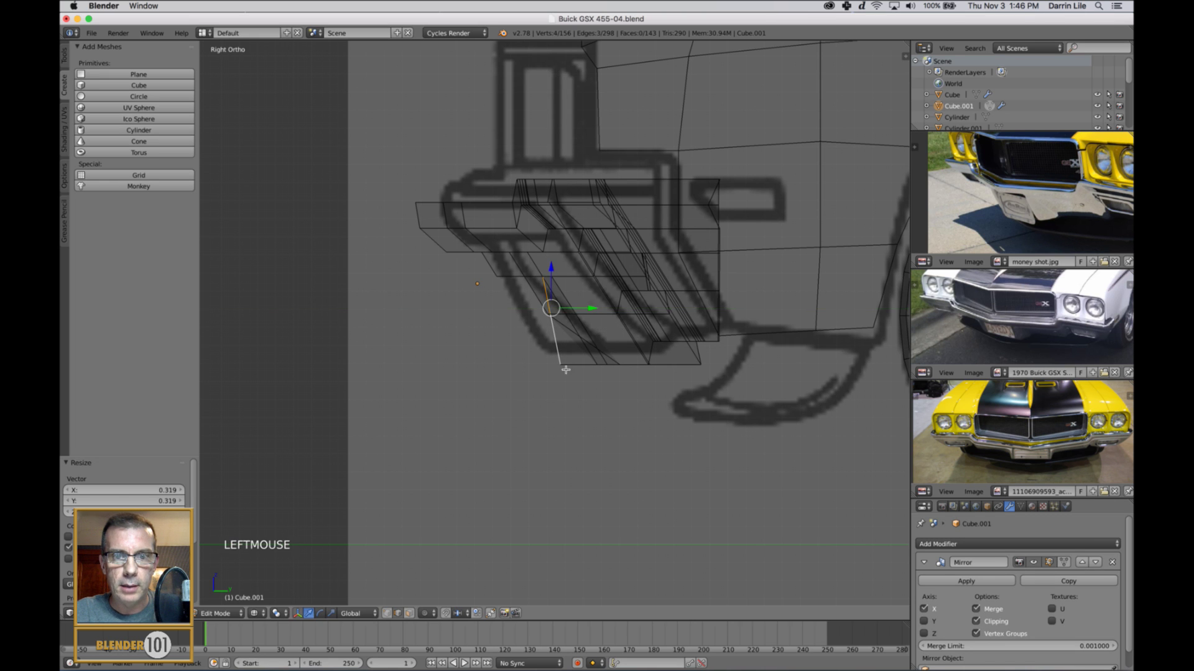
Step: Try moving the recess's two centre edges along Y in solid view, with a final shift of about -0.012
middle_drag(562, 368, 634, 370)
key(z)
scroll(582, 337, down, 2)
middle_drag(582, 338, 521, 268)
right_click(519, 270)
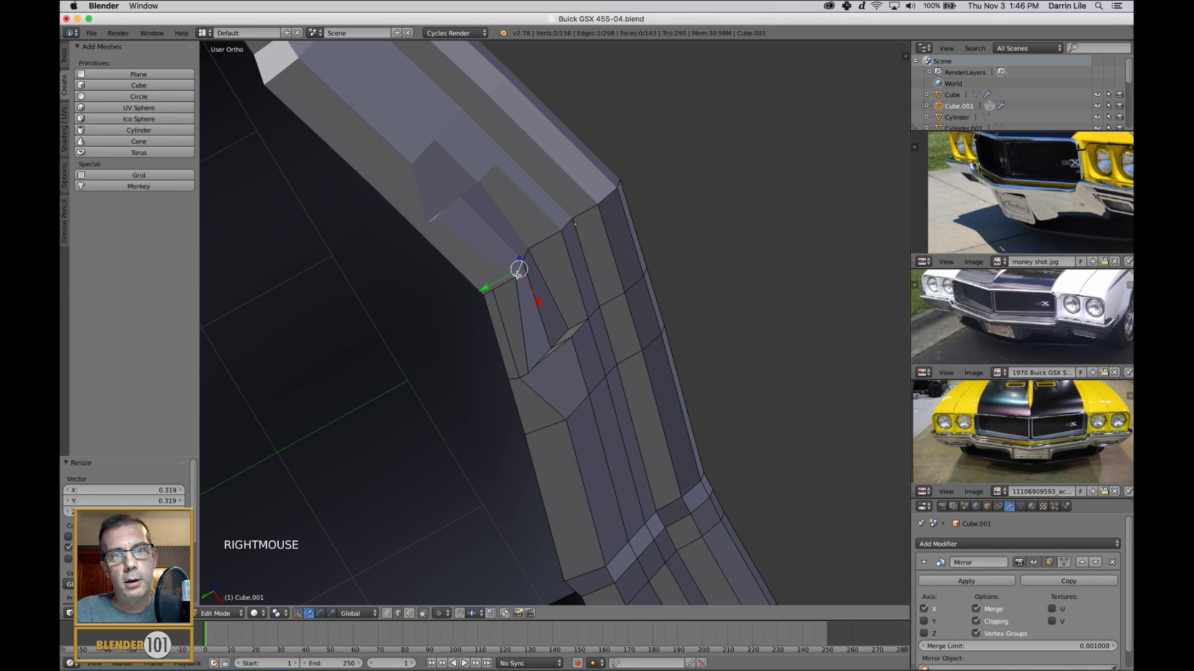
shift+right_click(523, 261)
drag(488, 283, 472, 304)
middle_drag(471, 304, 482, 347)
drag(593, 359, 596, 363)
middle_drag(596, 363, 615, 371)
Step: Undo the recent edge moves and the resize of the license plate recess
key(super)
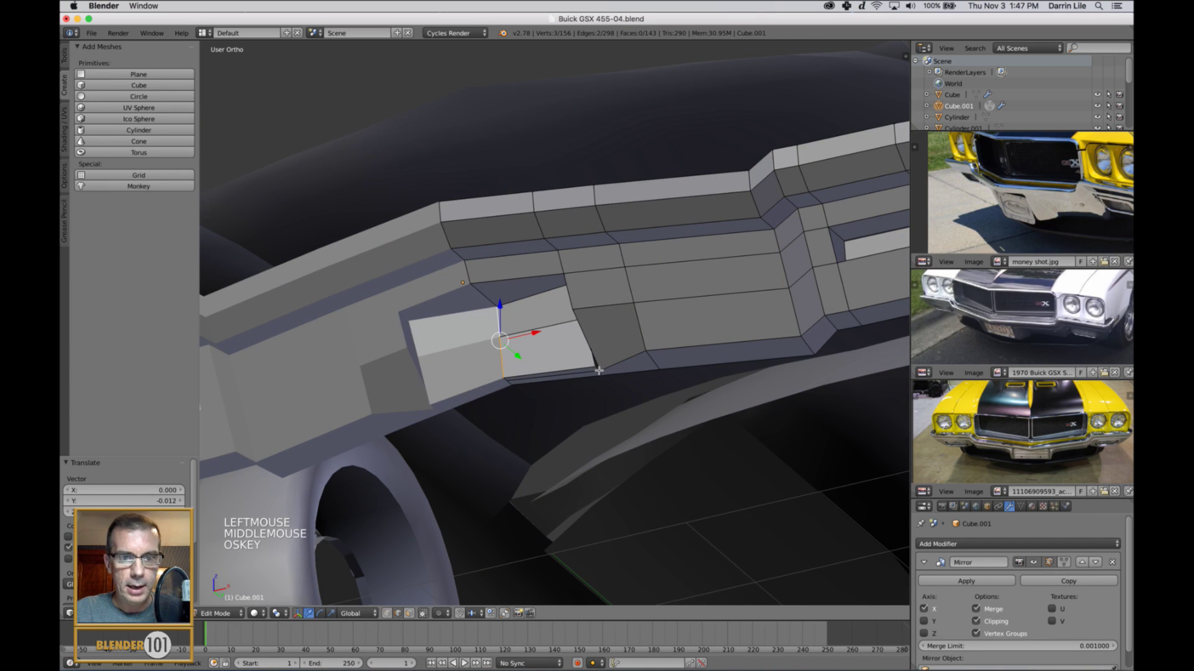
key(super+z)
key(super+z)
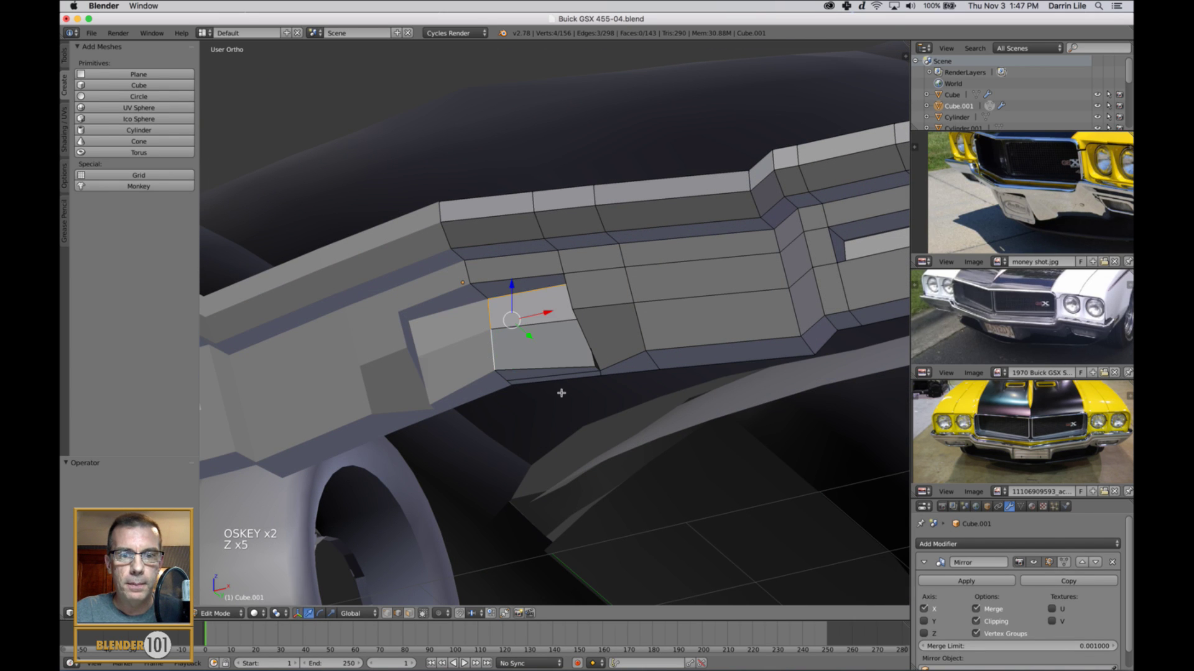
key(super+z)
Step: Select the two narrow faces under the license plate recess in face select mode and delete them
middle_drag(570, 377, 604, 349)
key(ctrl+Tab)
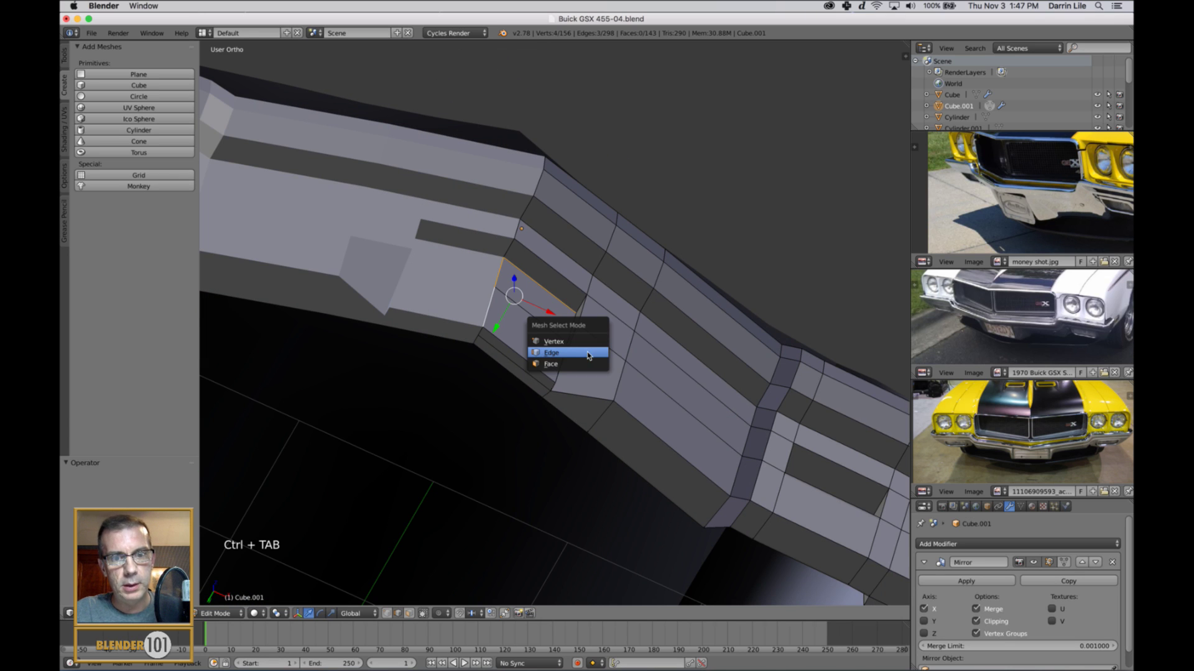
click(577, 364)
right_click(516, 358)
shift+right_click(527, 375)
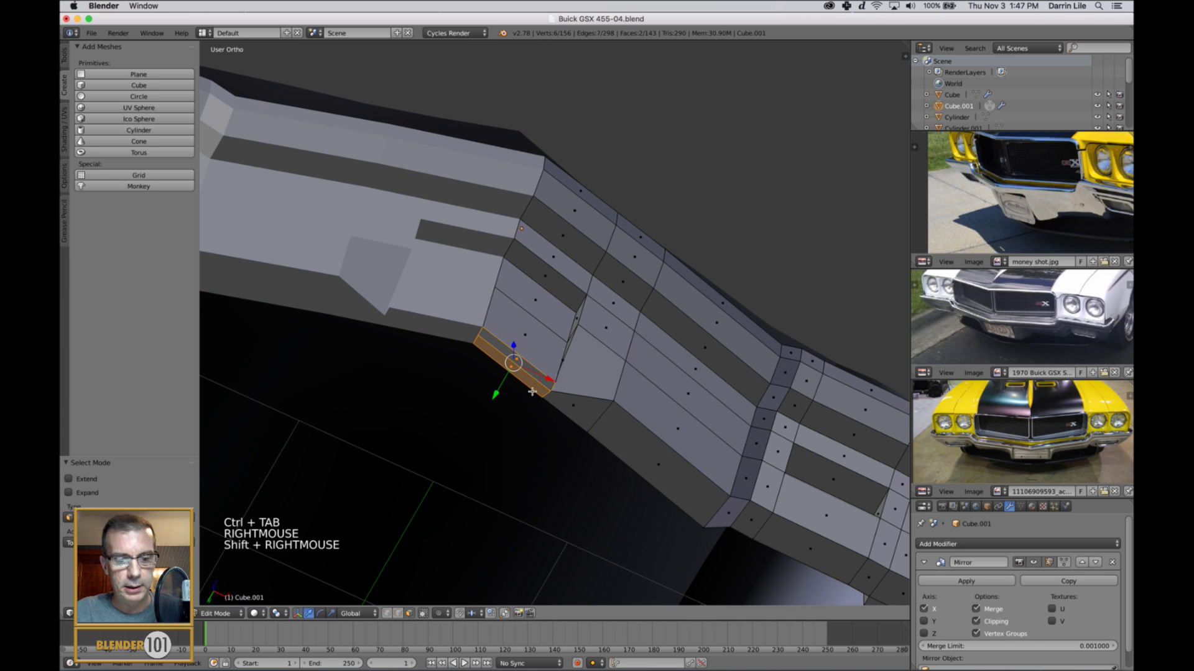
key(x)
click(562, 400)
Step: Select the two centre edges of the recess's back face and move them backward along Y
middle_drag(562, 399, 543, 339)
shift+right_click(547, 307)
click(541, 335)
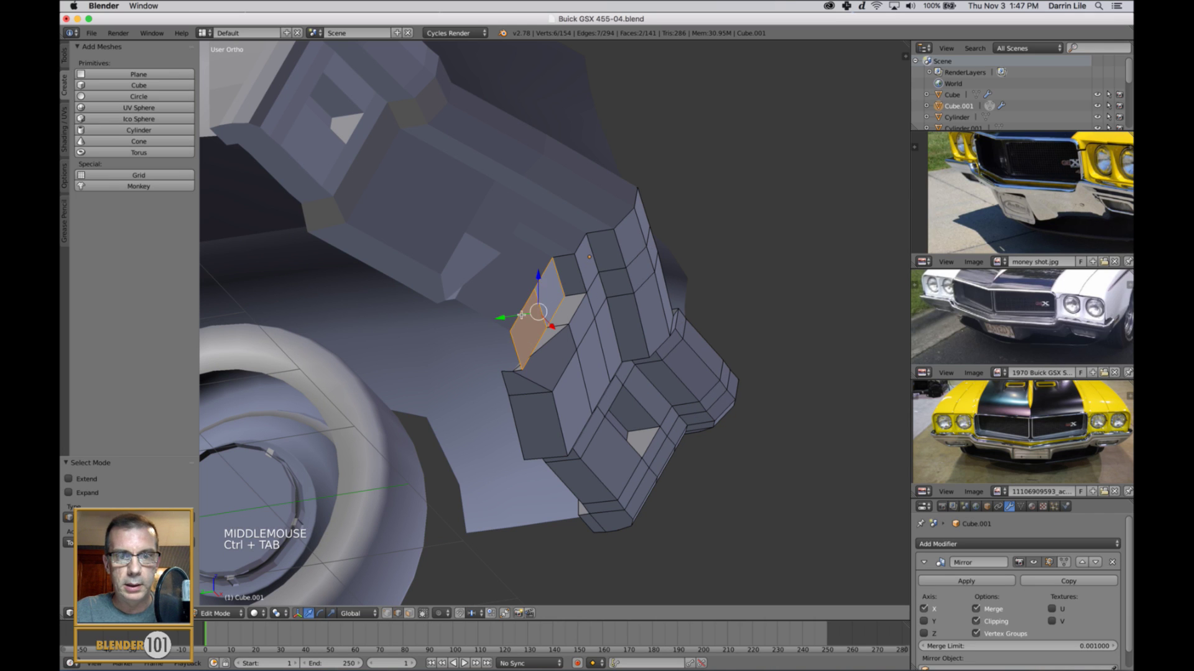
middle_drag(544, 304, 545, 313)
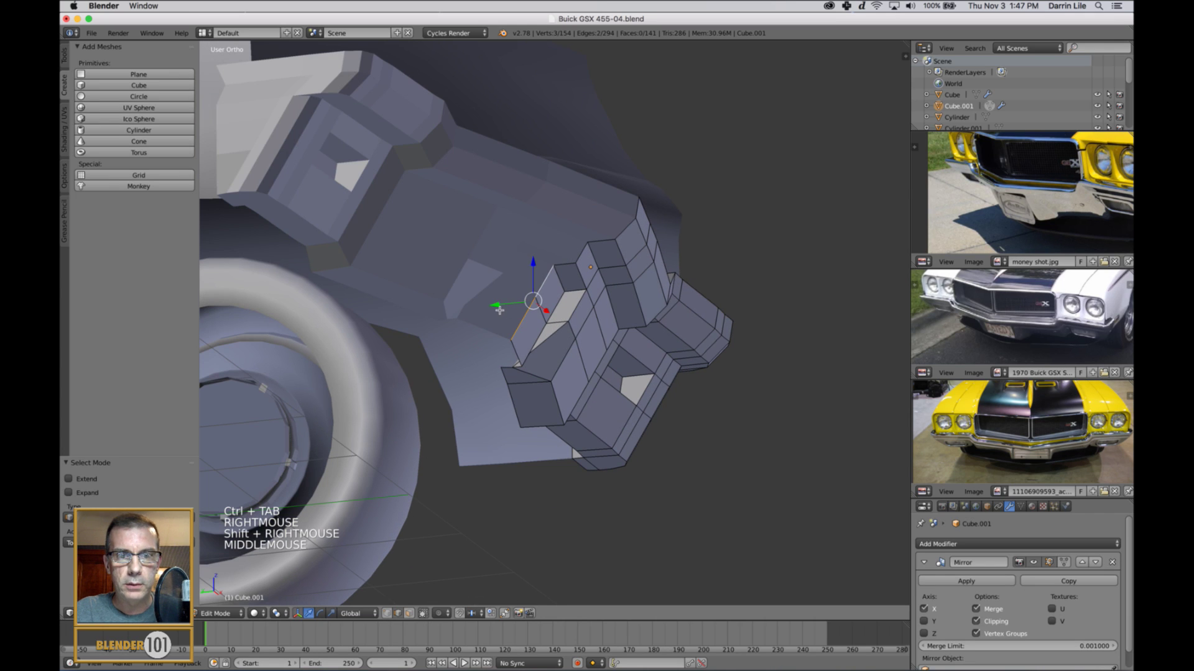
drag(500, 310, 485, 314)
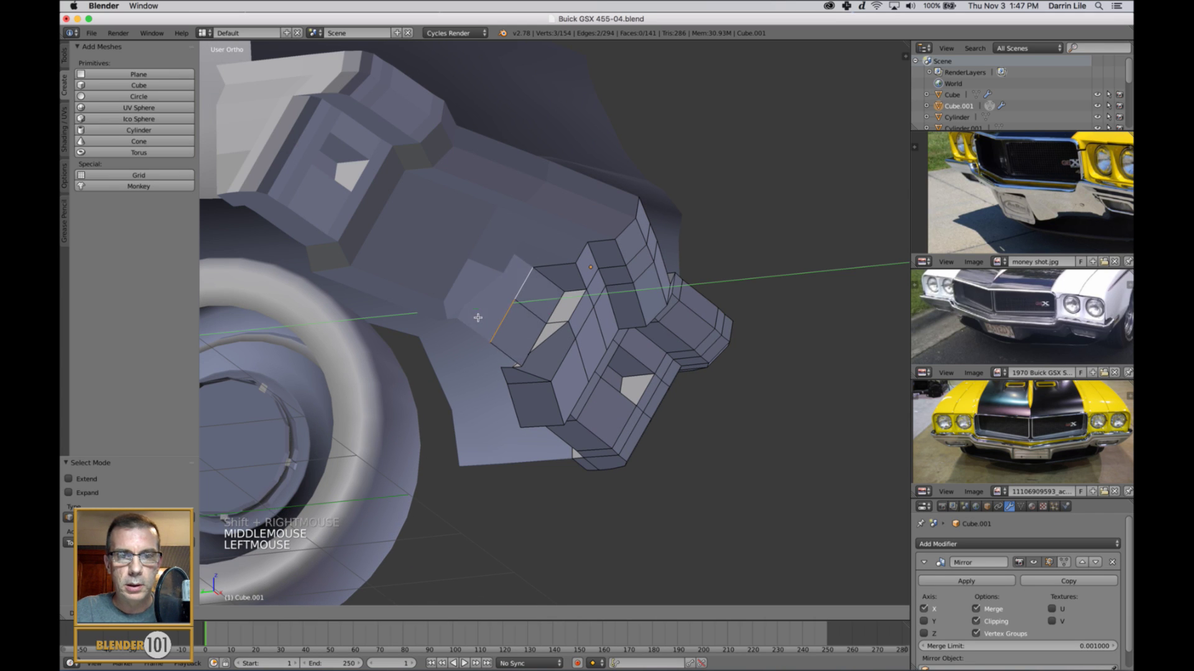
Step: Select both back faces of the license plate recess and move them about 0.134 backward along Y
middle_drag(474, 311, 622, 333)
key(ctrl+Tab)
click(622, 346)
right_click(562, 356)
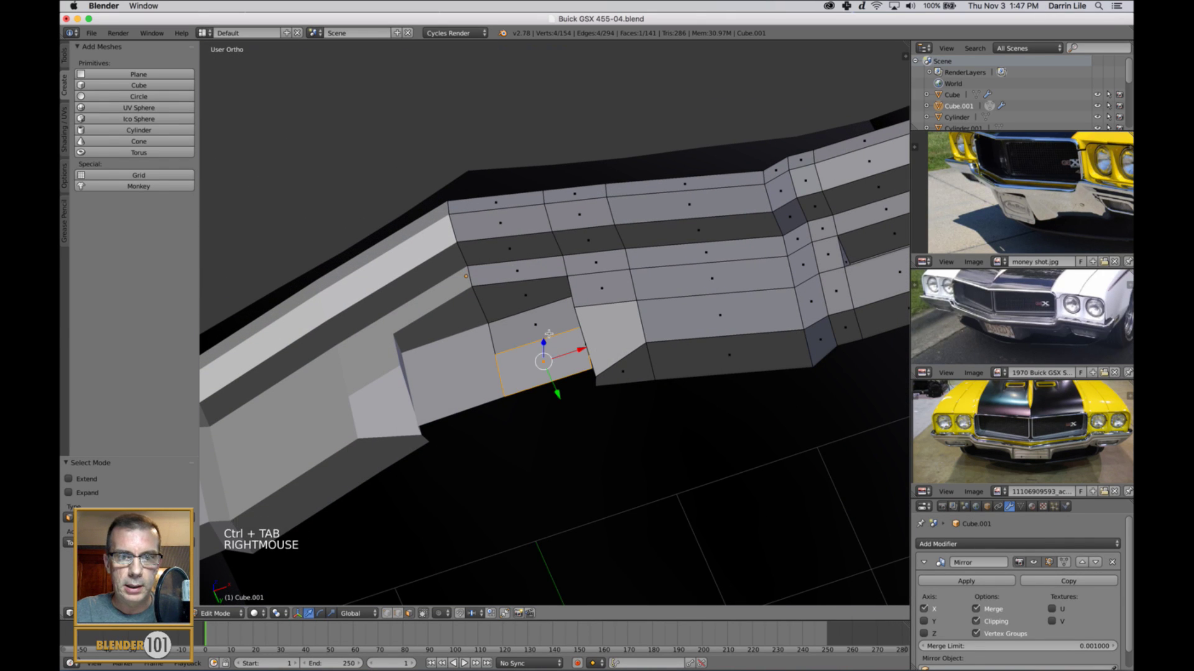
shift+right_click(536, 326)
middle_drag(536, 326, 687, 364)
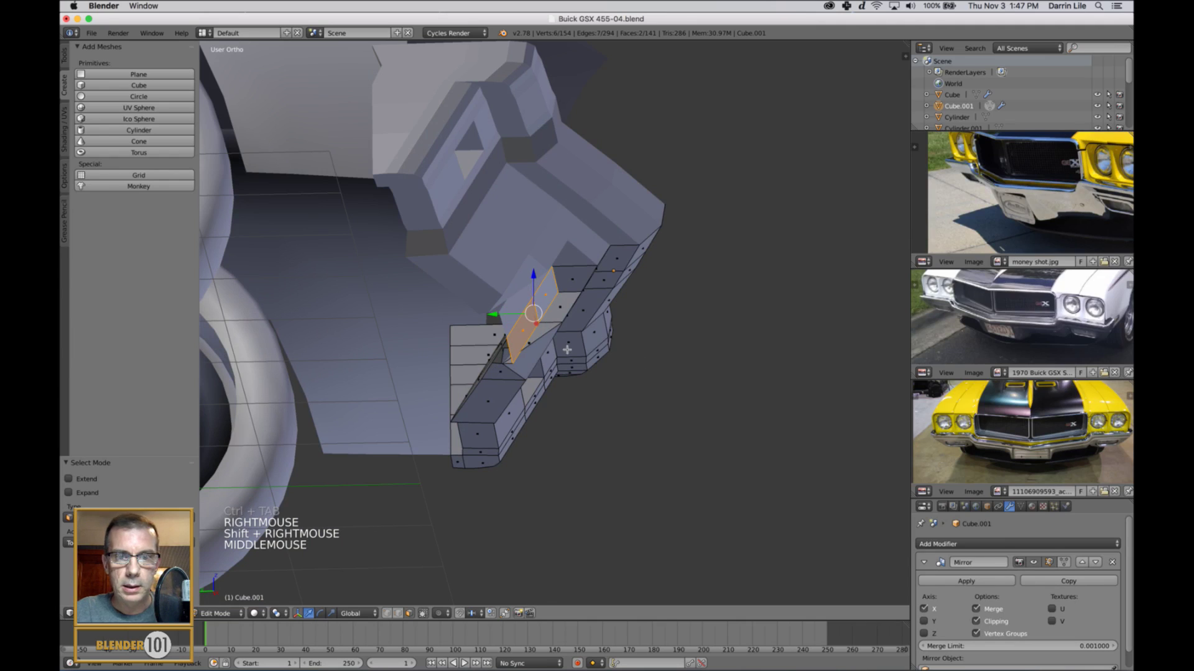
middle_drag(567, 350, 485, 328)
click(483, 327)
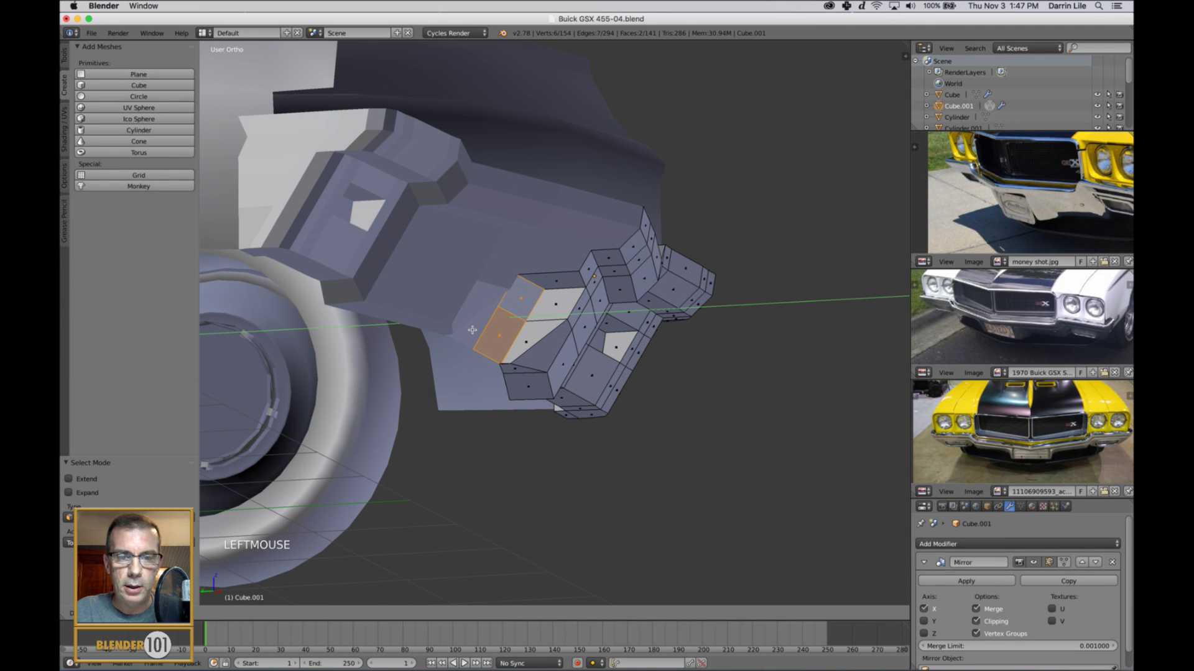
Step: Select the vertex at the recess's lower outer corner and move it about 0.038 along X
middle_drag(472, 329, 698, 278)
scroll(549, 357, up, 5)
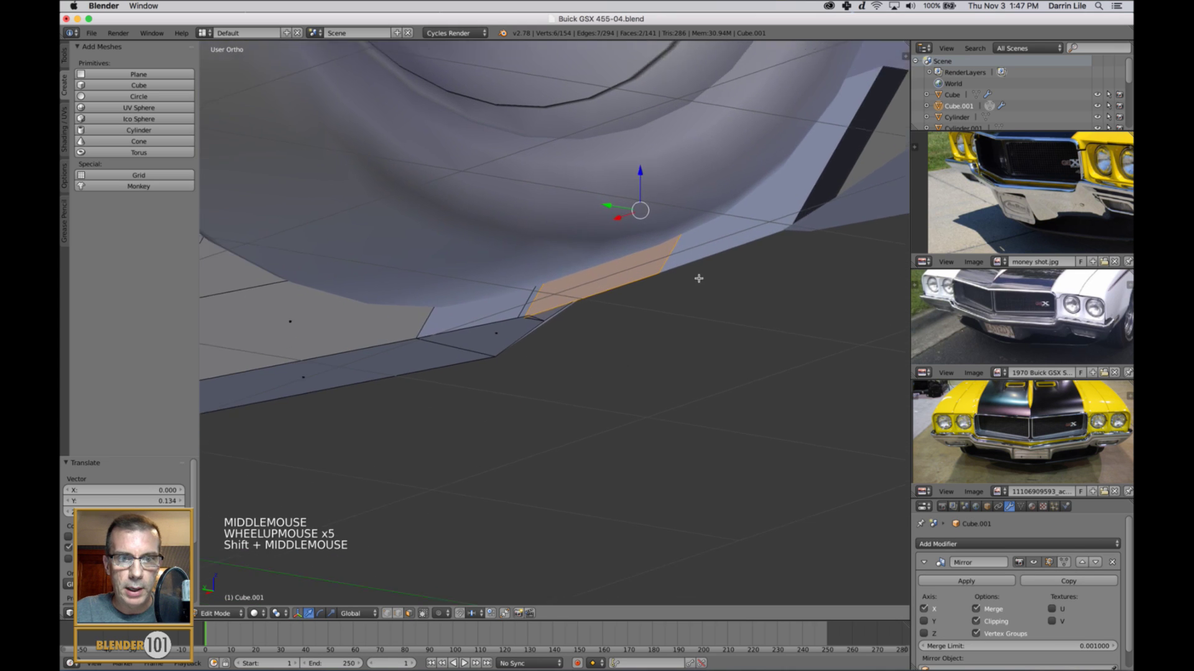
scroll(698, 311, up, 3)
shift+middle_drag(698, 319, 722, 296)
scroll(693, 274, down, 4)
scroll(714, 297, down, 1)
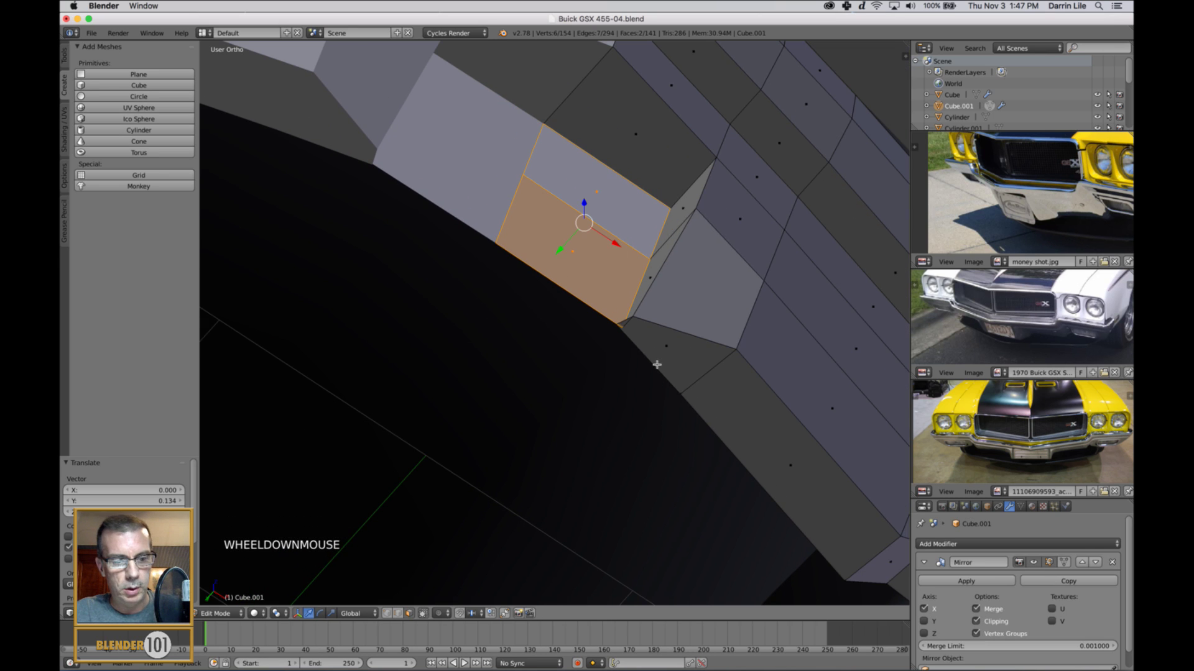
key(ctrl+Tab)
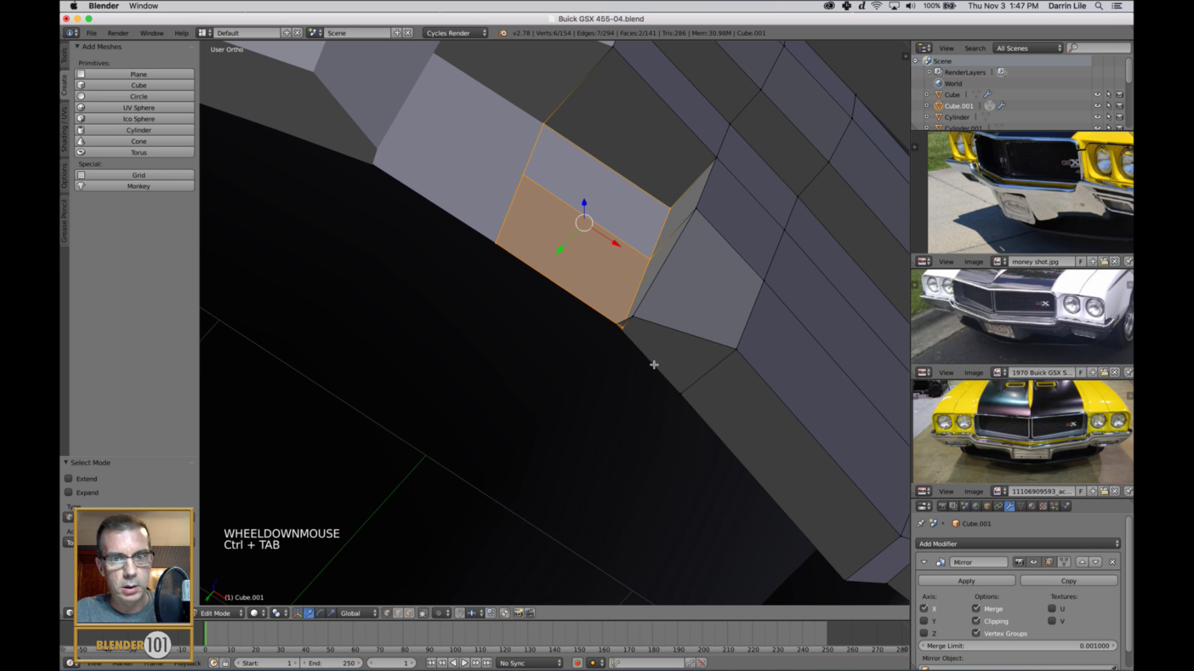
right_click(616, 325)
drag(651, 360, 655, 361)
Step: Merge the moved corner vertex into its neighbouring vertex using the At Last option
scroll(656, 359, up, 3)
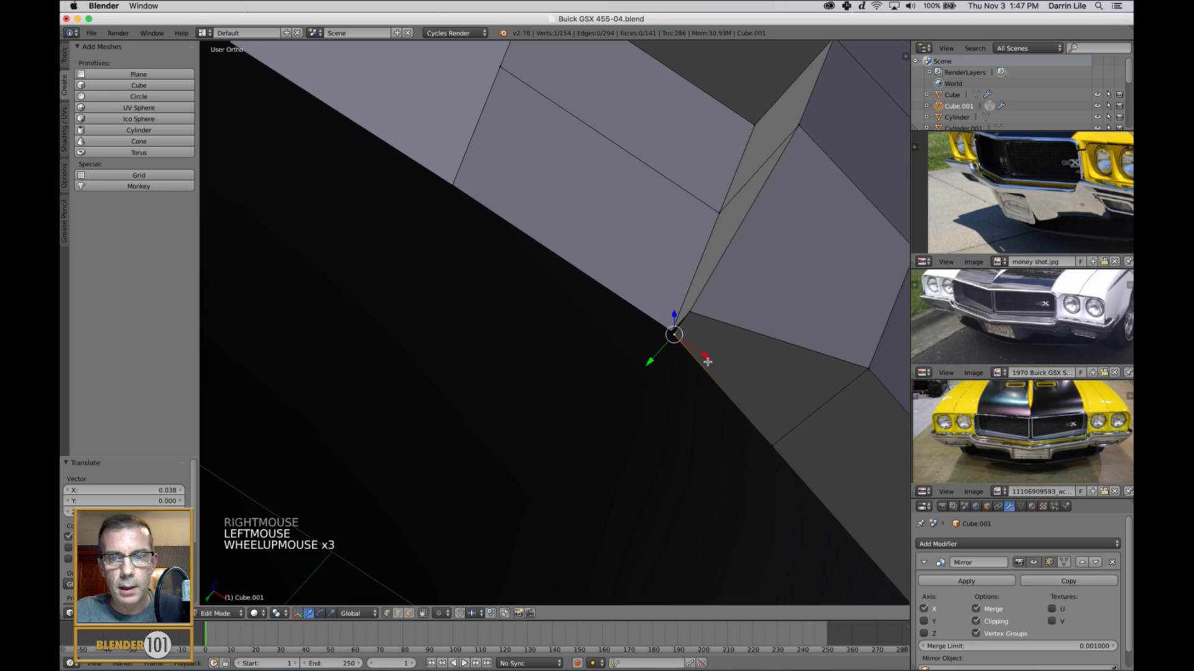
shift+middle_drag(656, 359, 665, 325)
scroll(665, 336, up, 3)
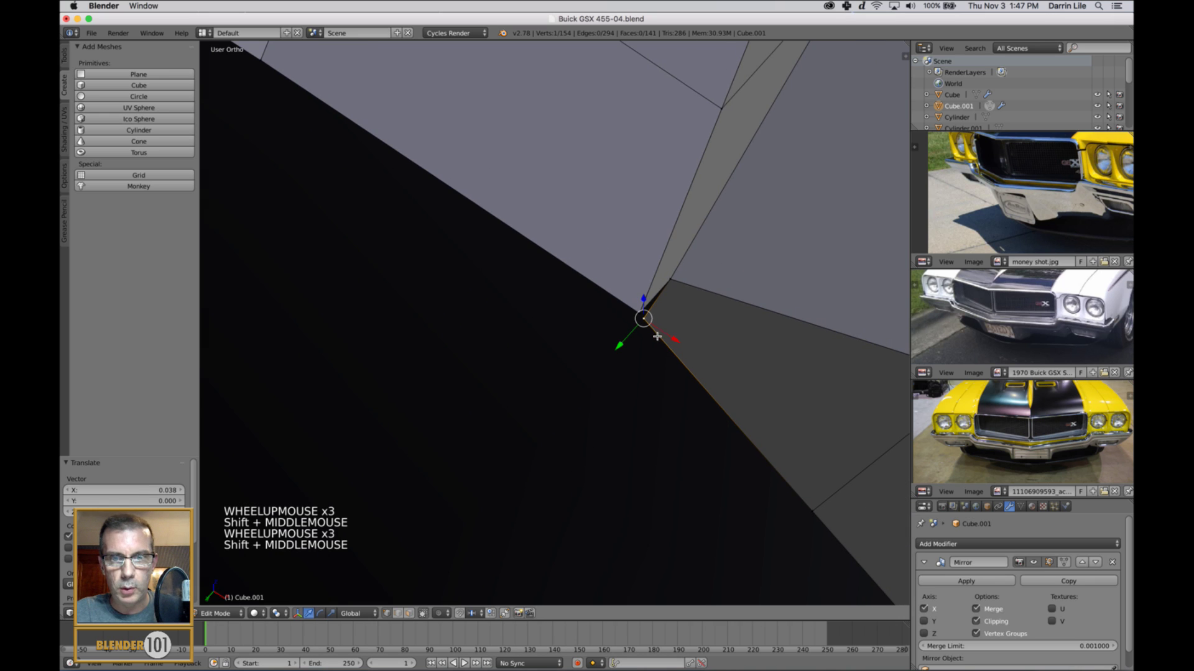
shift+right_click(640, 320)
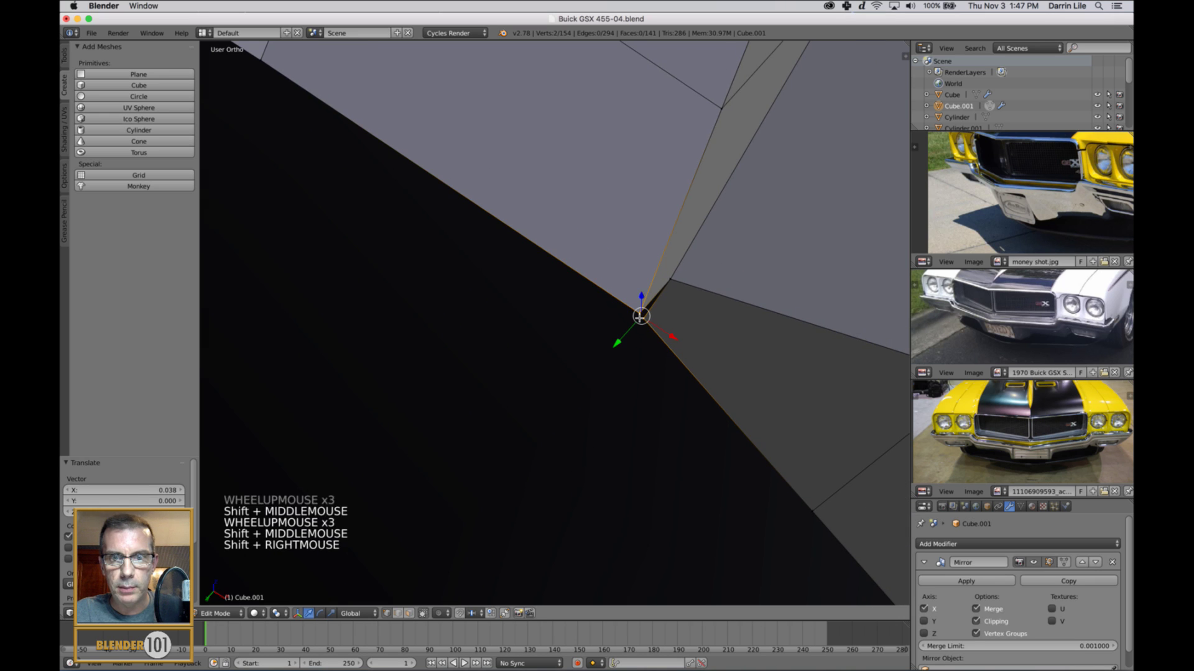
key(alt+m)
click(752, 416)
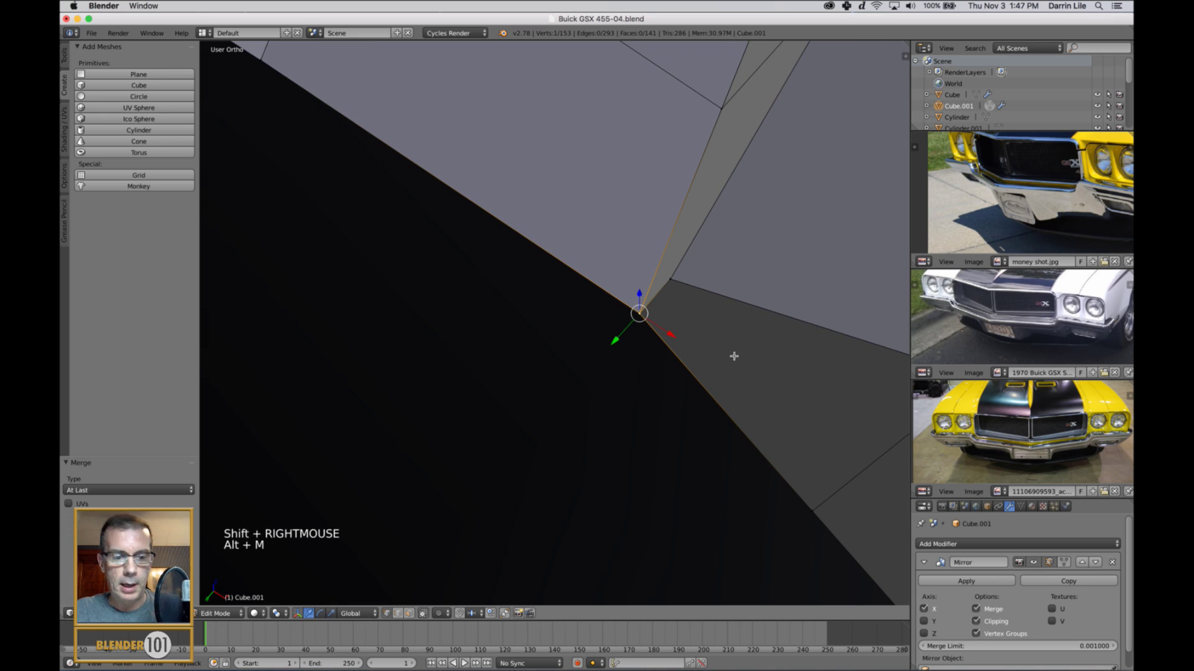
Step: Check the recess in Object Mode, return to Edit Mode and shift its lower outer corner vertex forward along Y
key(a)
key(Tab)
scroll(714, 288, down, 12)
scroll(718, 267, down, 3)
middle_drag(718, 266, 515, 355)
scroll(706, 309, up, 3)
key(Tab)
right_click(555, 338)
scroll(515, 355, up, 2)
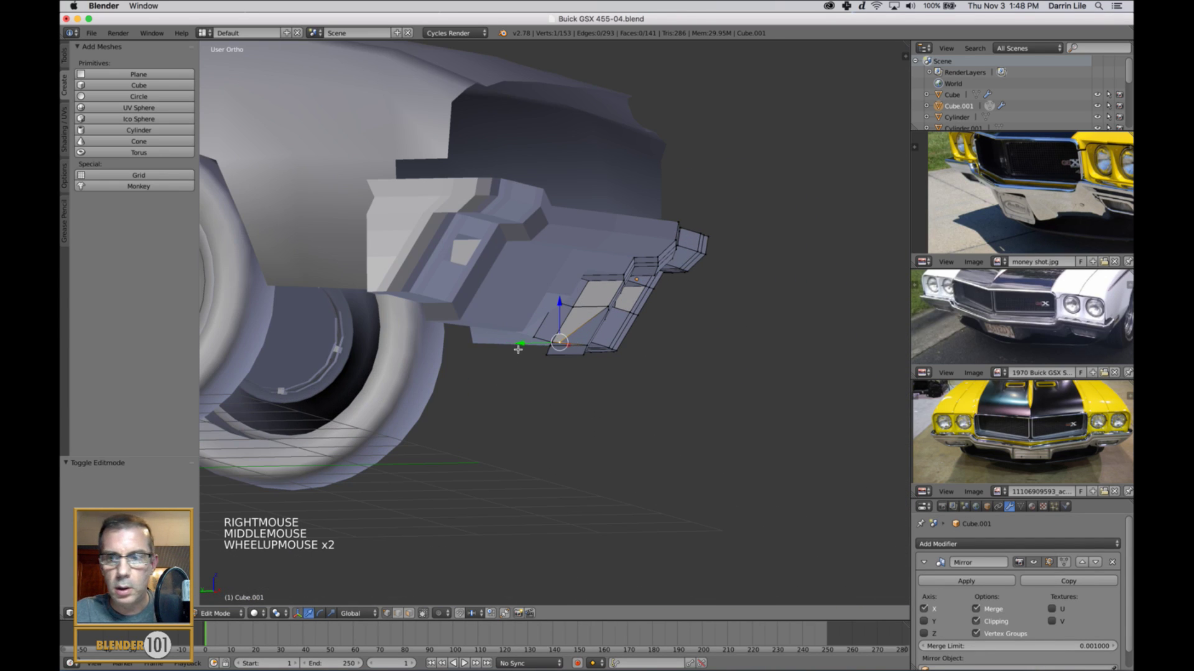
drag(520, 348, 548, 367)
Step: Deselect the mesh, return to Object Mode and view the finished bumper from the front
key(a)
key(Tab)
scroll(693, 365, down, 3)
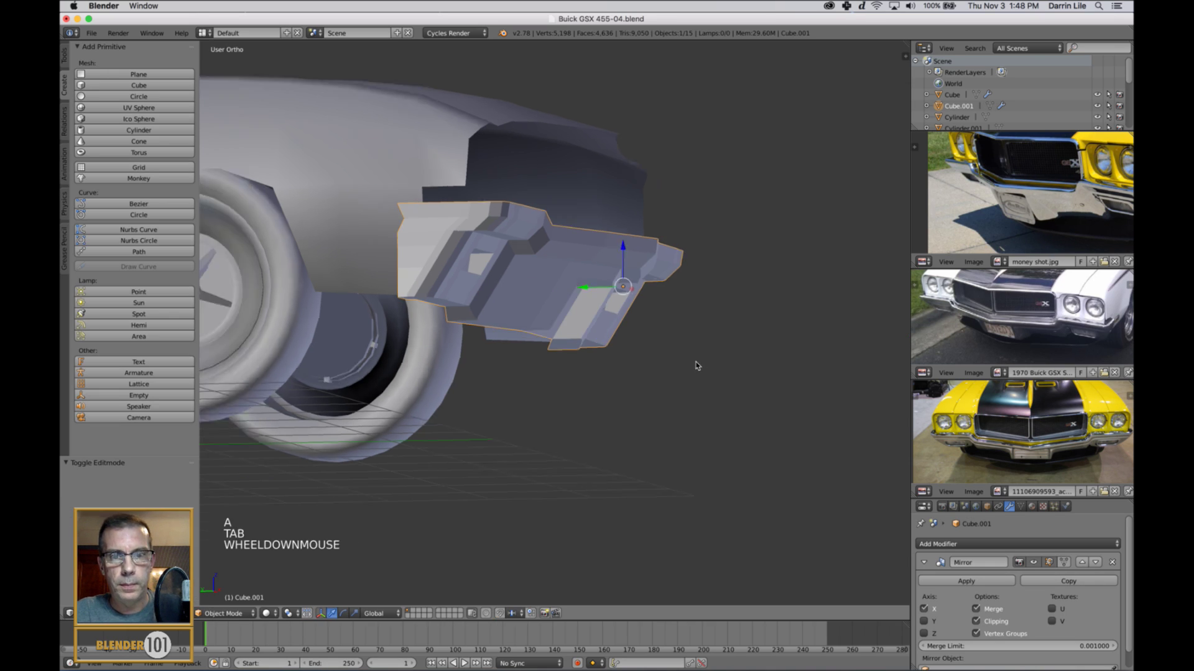
middle_drag(696, 365, 631, 373)
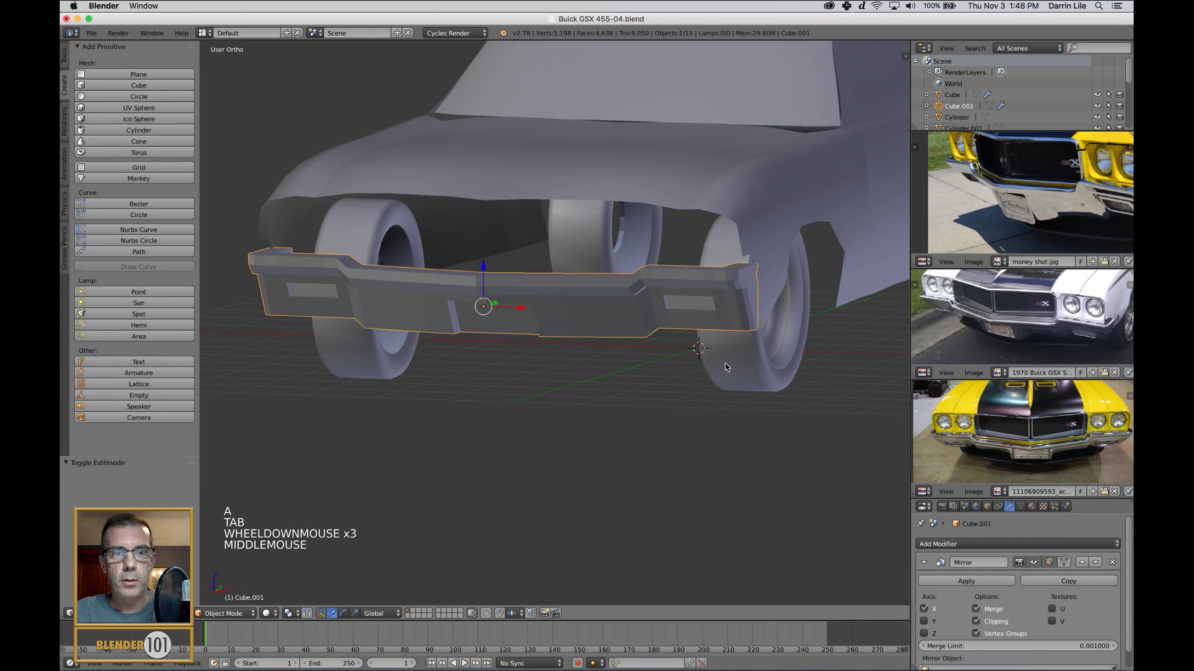
shift+middle_drag(727, 367, 694, 396)
scroll(709, 305, down, 2)
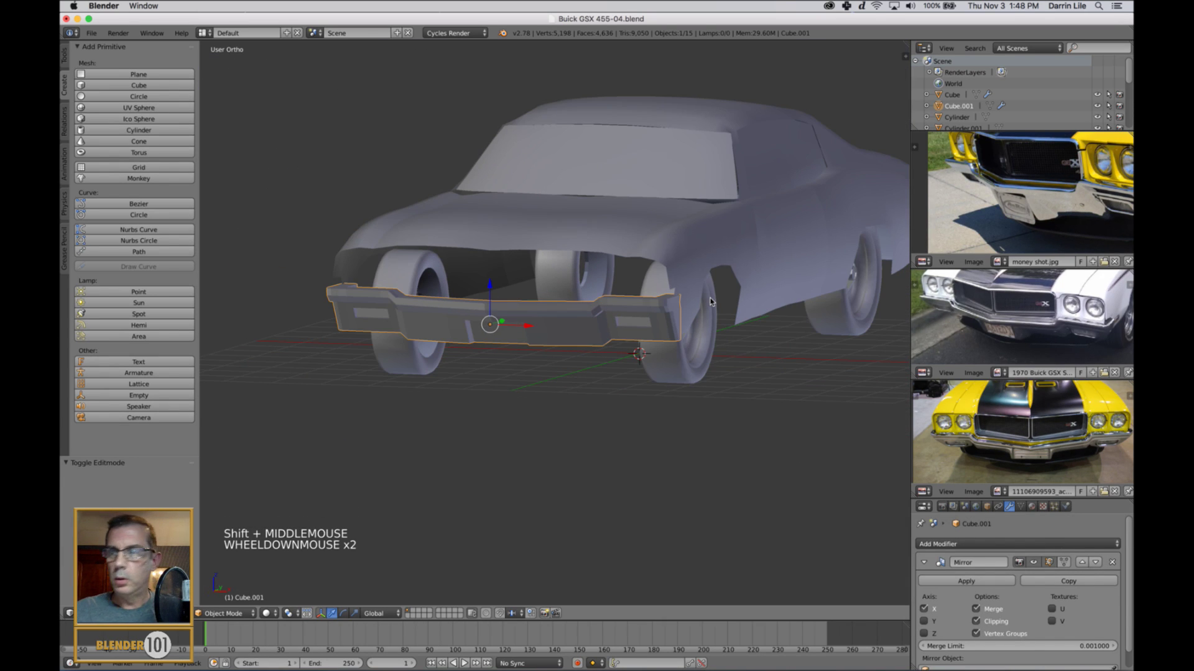
Step: Switch to perspective, center the 3D cursor with the whole car in view, and deselect the bumper
key(KP_5)
scroll(706, 299, down, 4)
shift+middle_drag(706, 299, 684, 400)
key(shift+c)
key(a)
scroll(653, 393, down, 1)
scroll(674, 390, up, 1)
scroll(688, 408, up, 1)
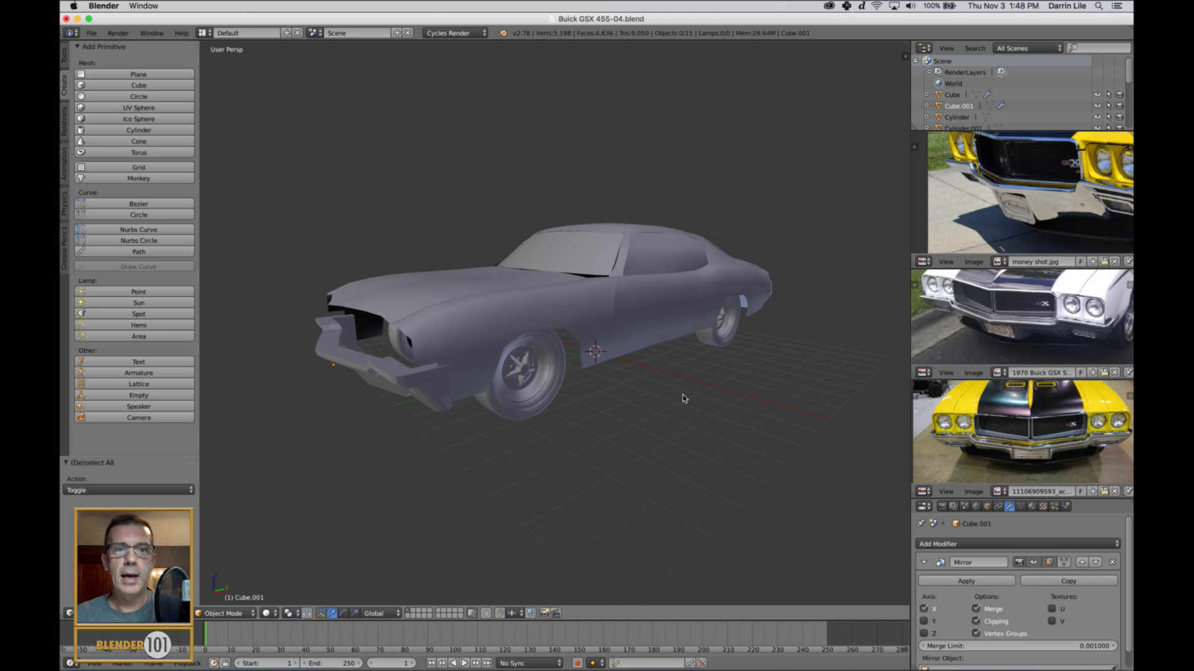
middle_drag(665, 373, 710, 375)
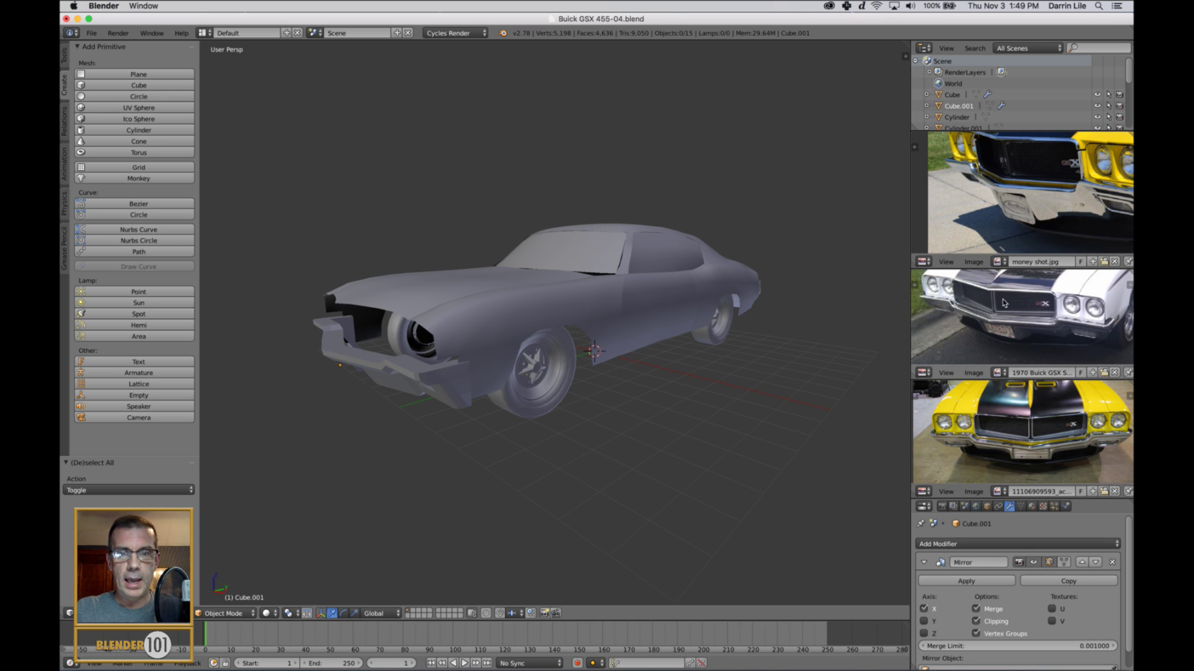
scroll(781, 375, down, 2)
mouse_move(748, 359)
middle_down()
mouse_move(741, 372)
mouse_move(727, 362)
middle_up()
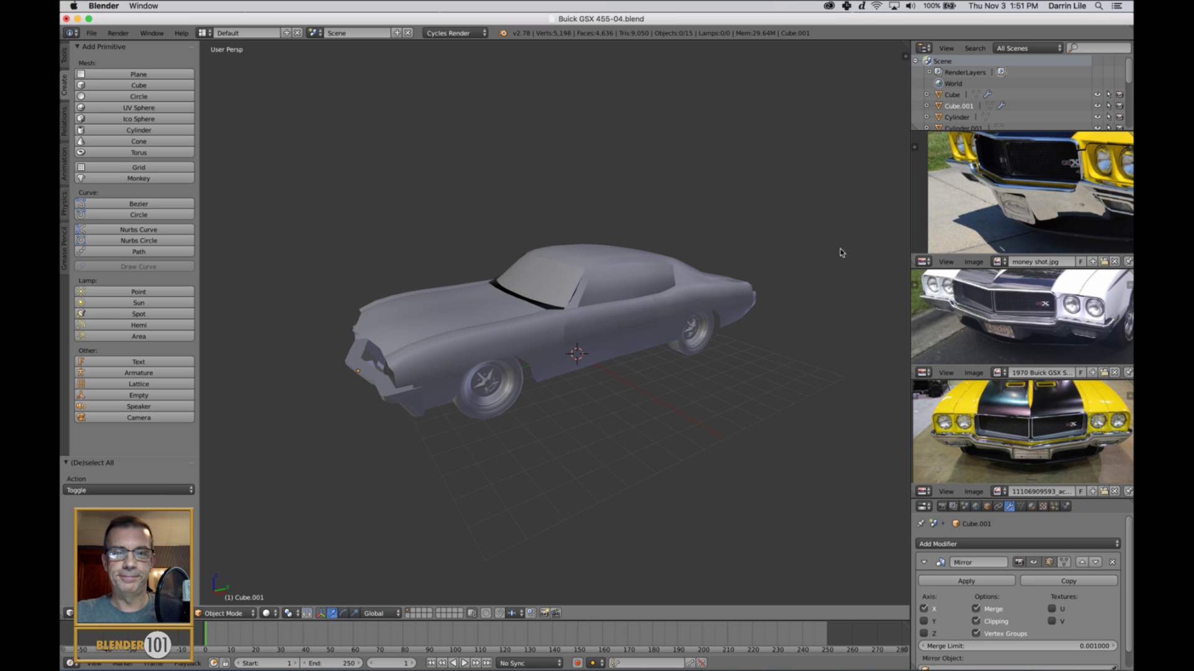
Step: Switch to Gameshow and take the End Card 3 scene live
click(498, 658)
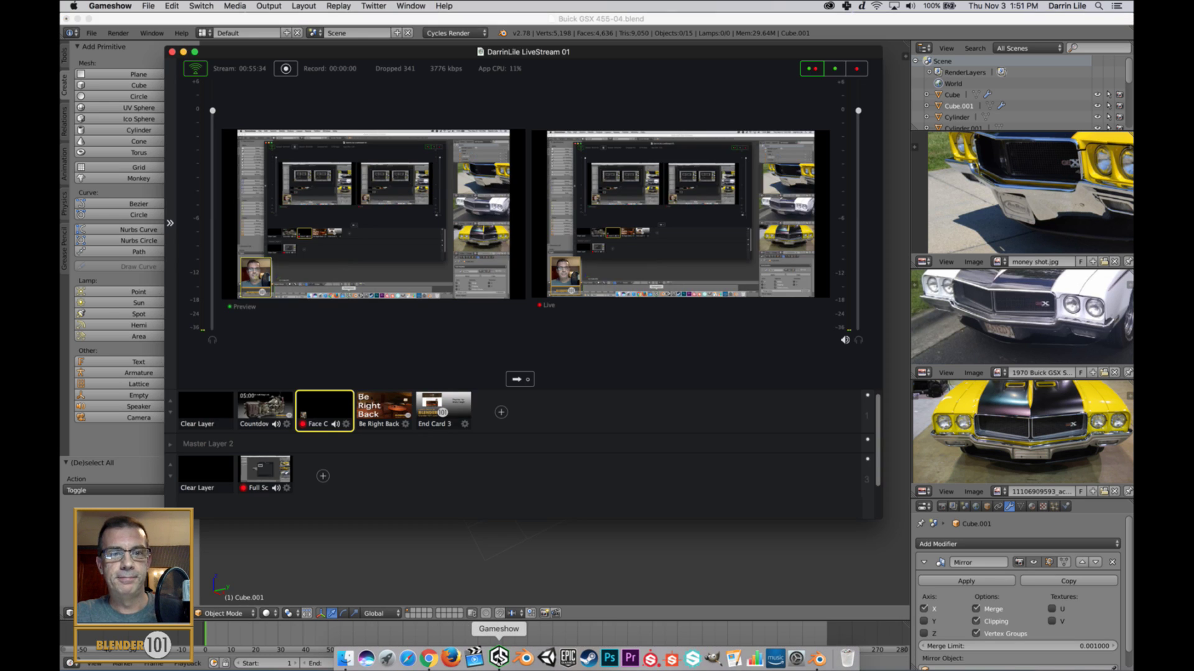
click(449, 416)
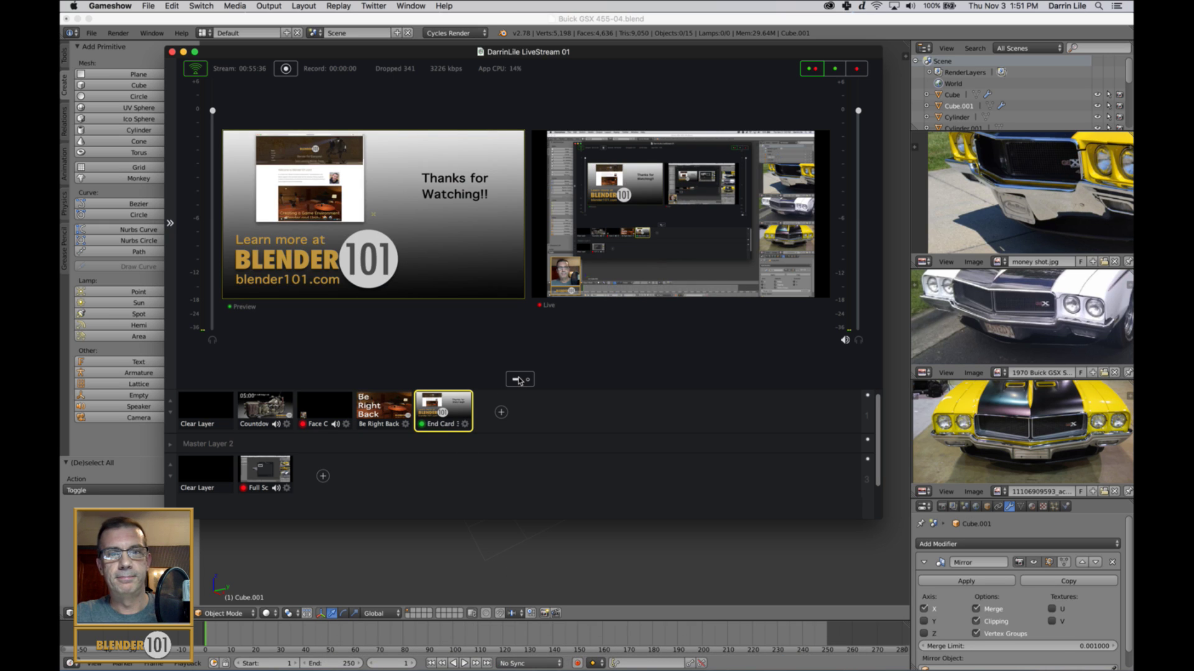
click(519, 380)
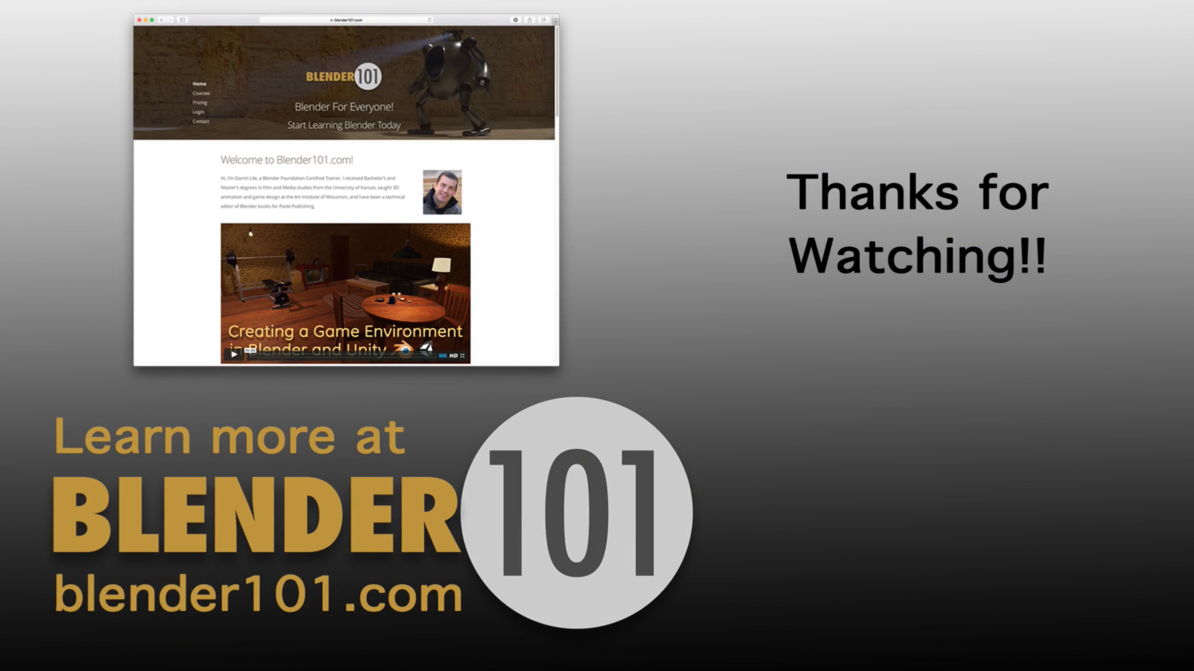